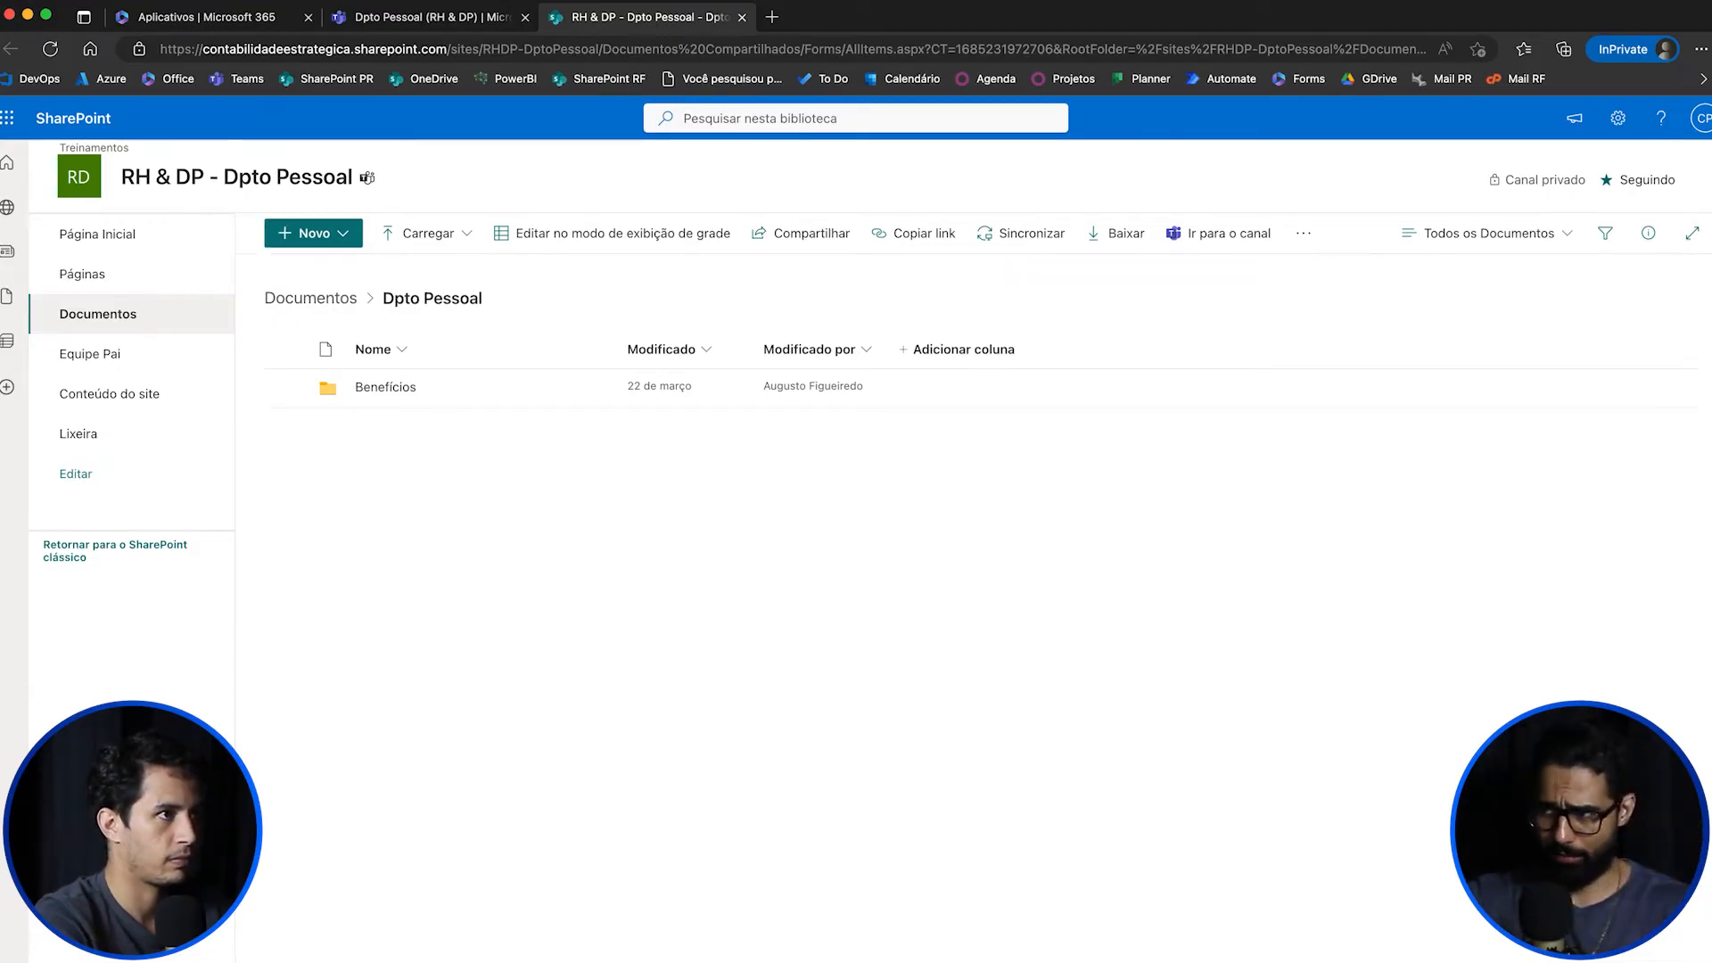
Step: Open the RH & DP team's Geral channel files in SharePoint from Teams and go up to the root Documentos library
left_click(432, 17)
left_click(121, 433)
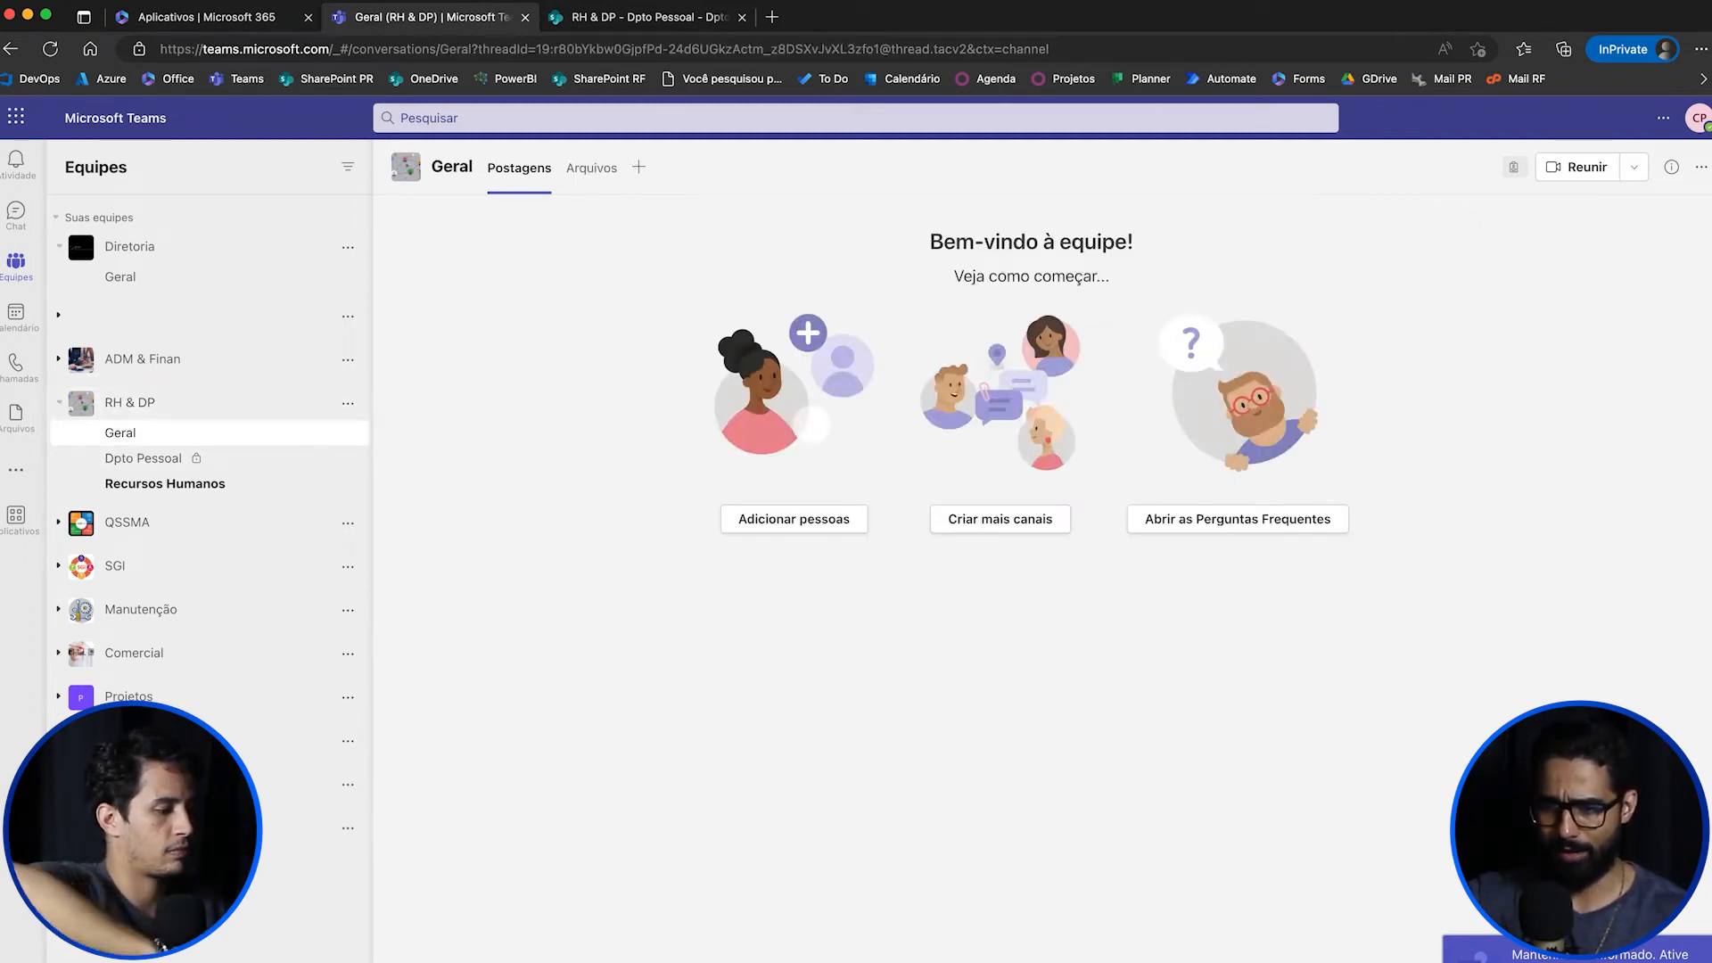
left_click(1701, 167)
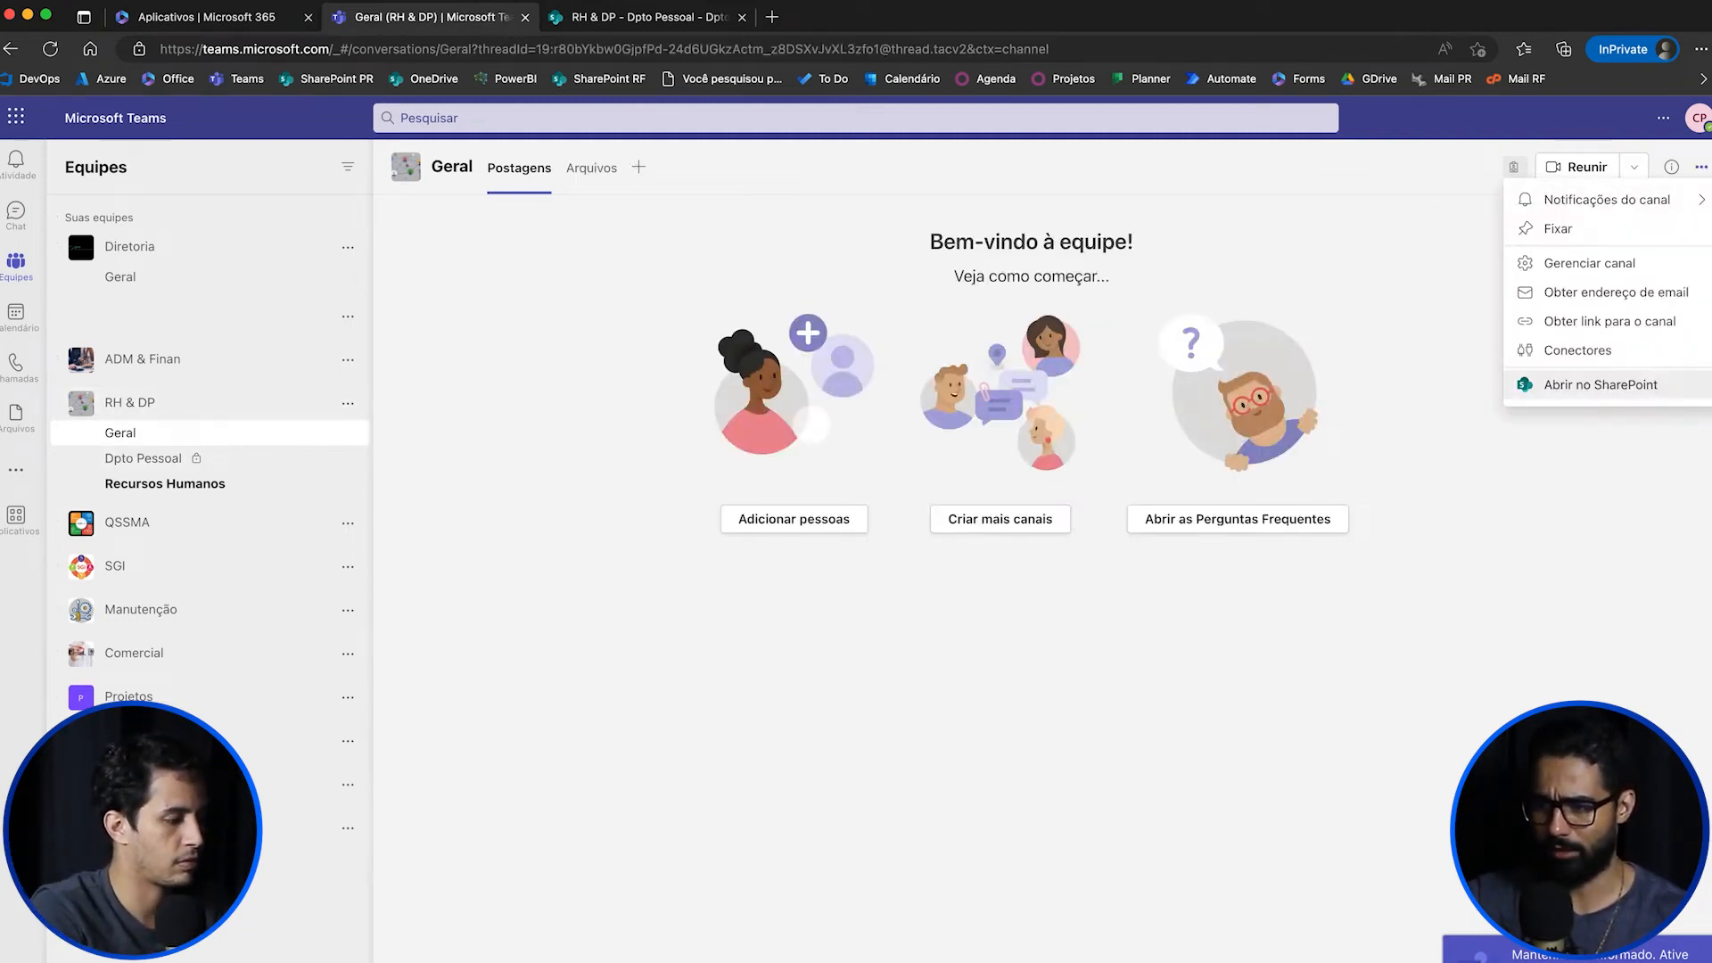
left_click(1578, 383)
left_click(310, 298)
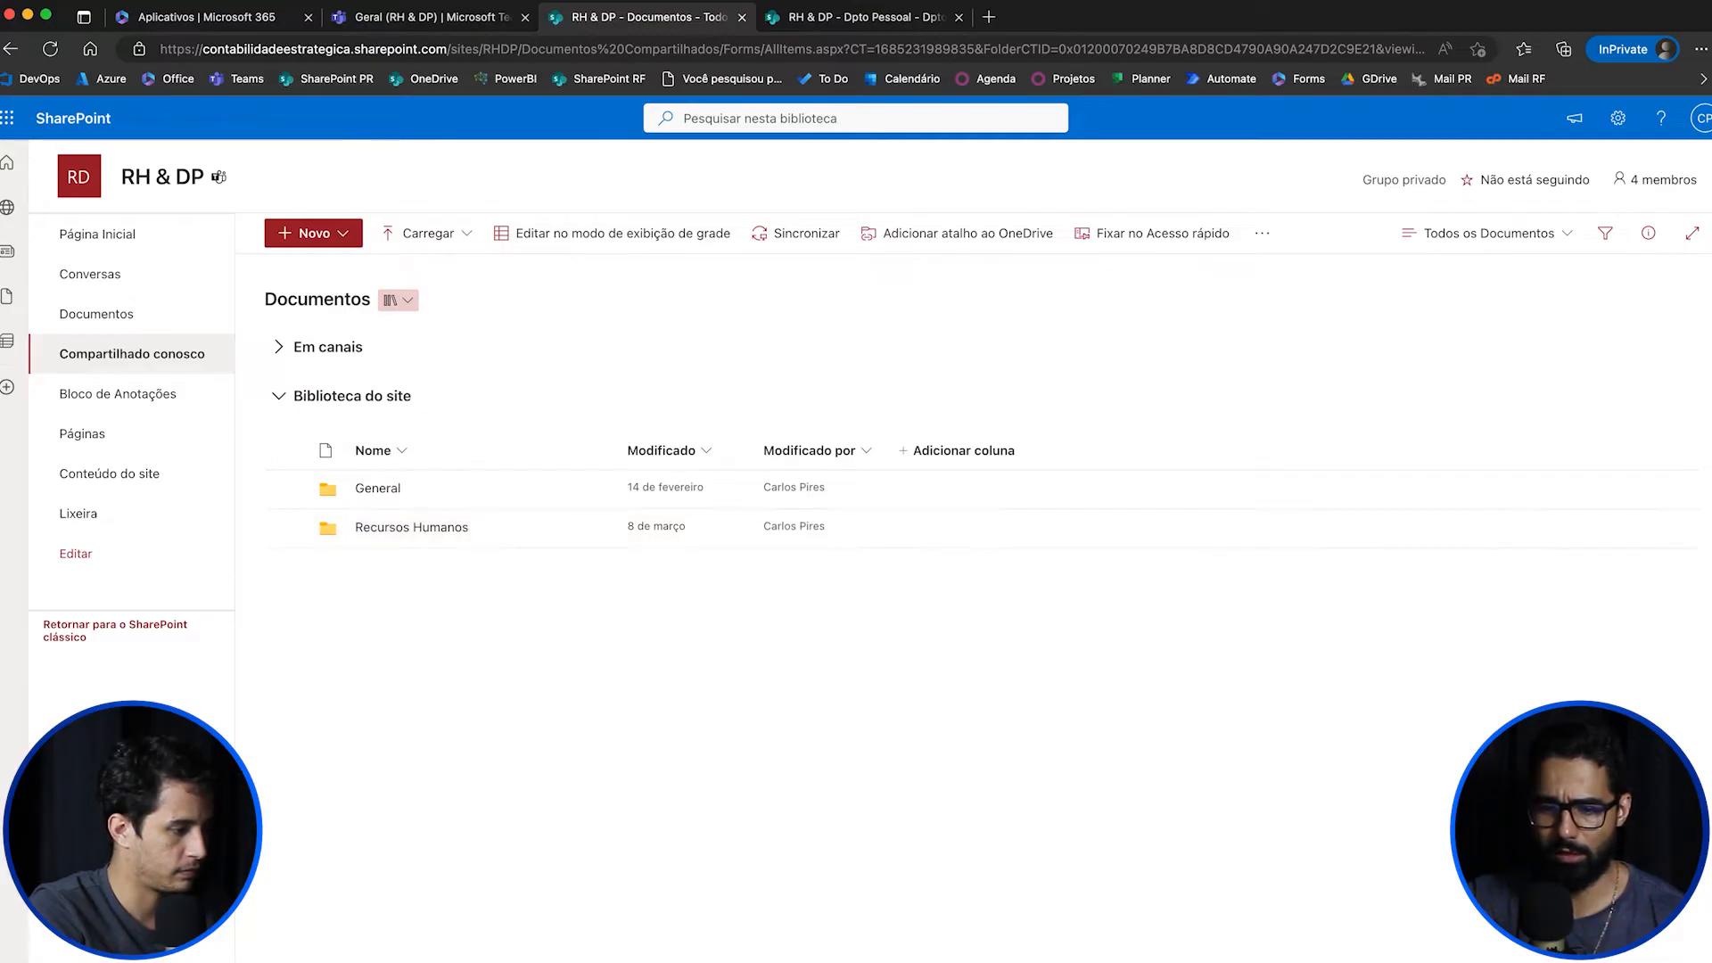
Step: In Teams, view the Geral channel's files up to the Documentos root, and the files of the private Dpto Pessoal channel
left_click(431, 17)
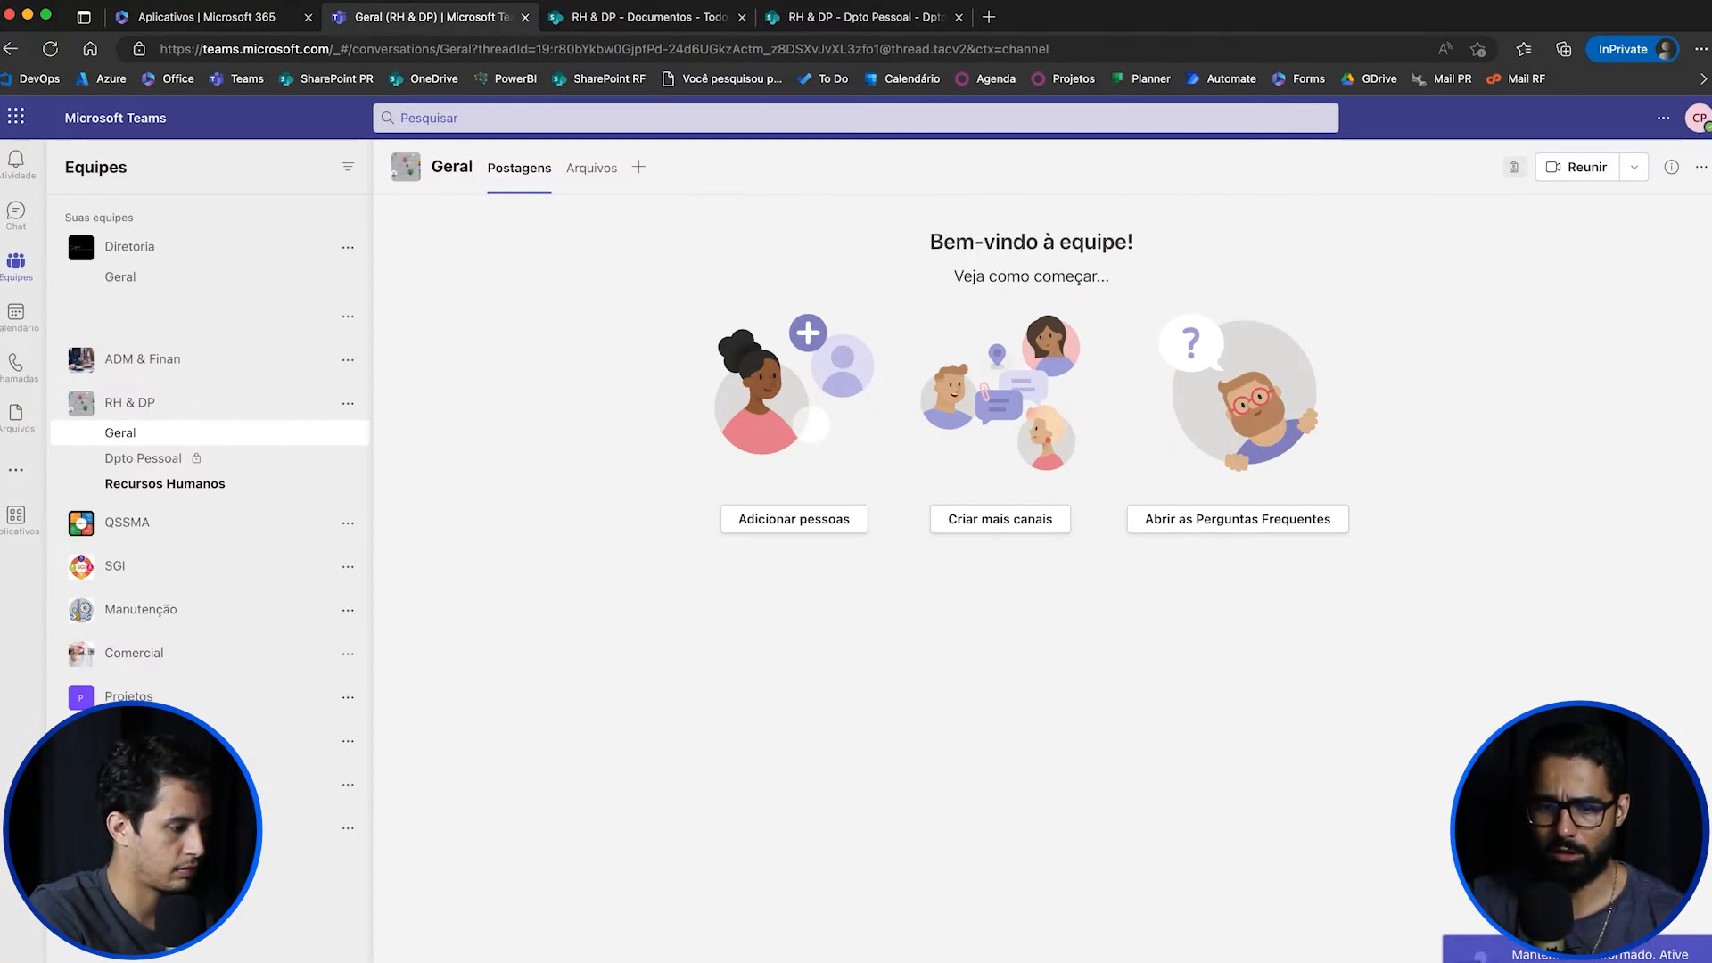
left_click(591, 168)
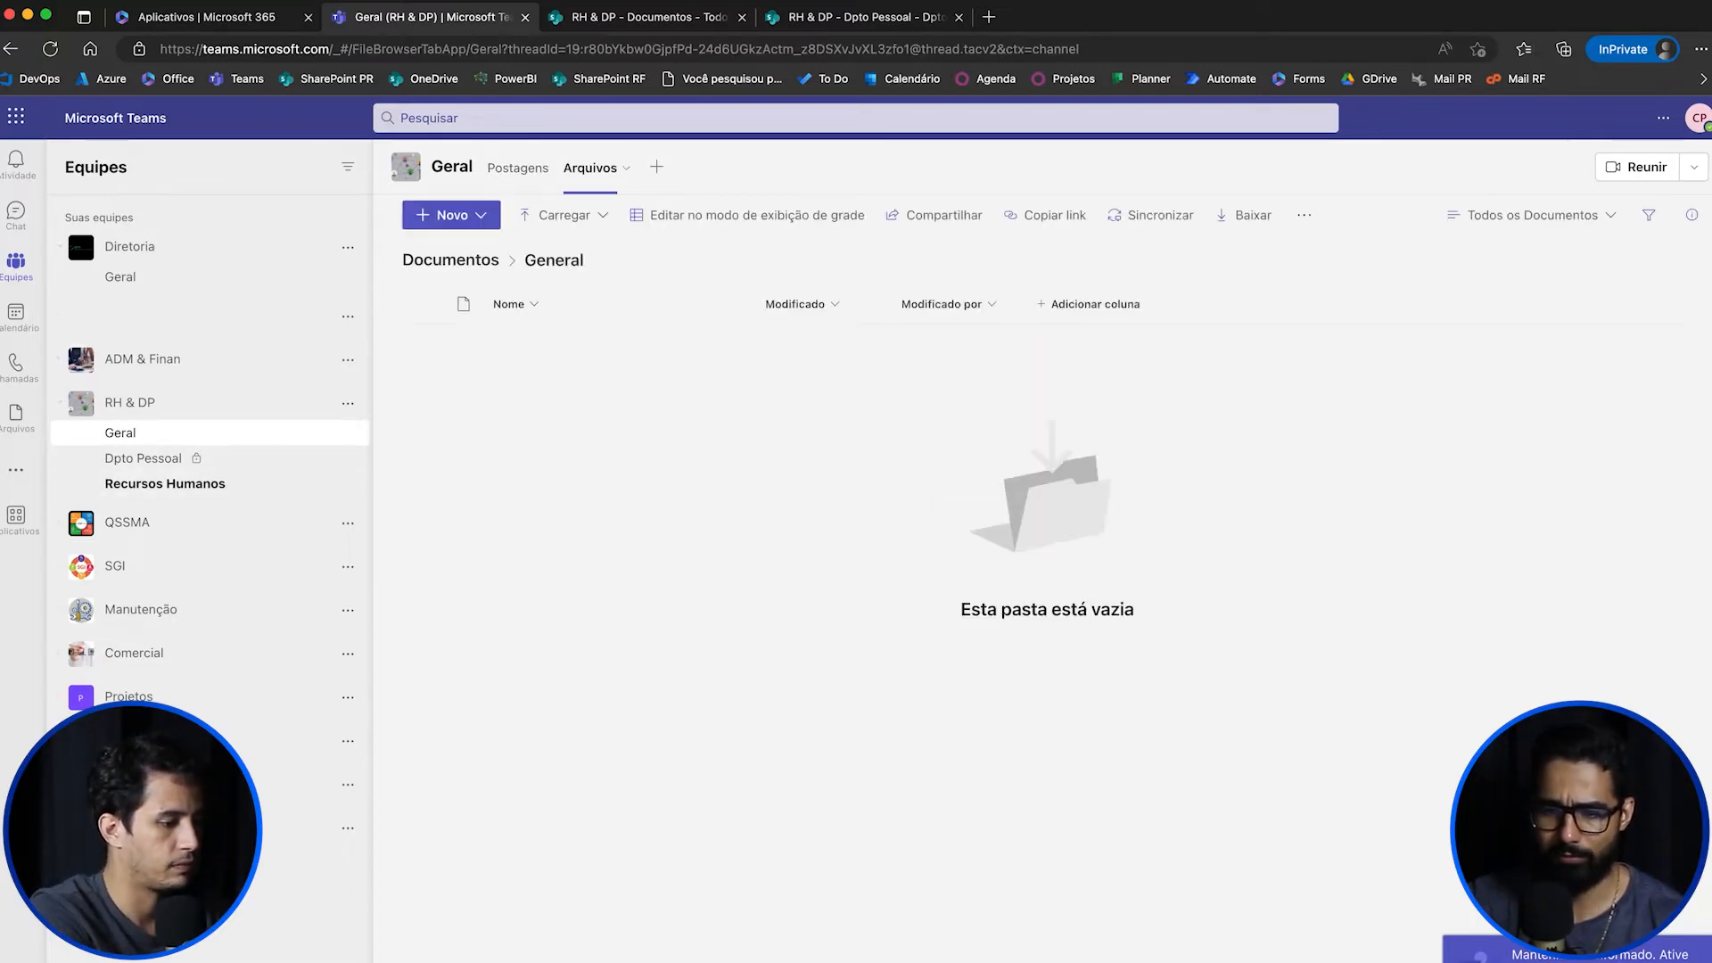
left_click(450, 261)
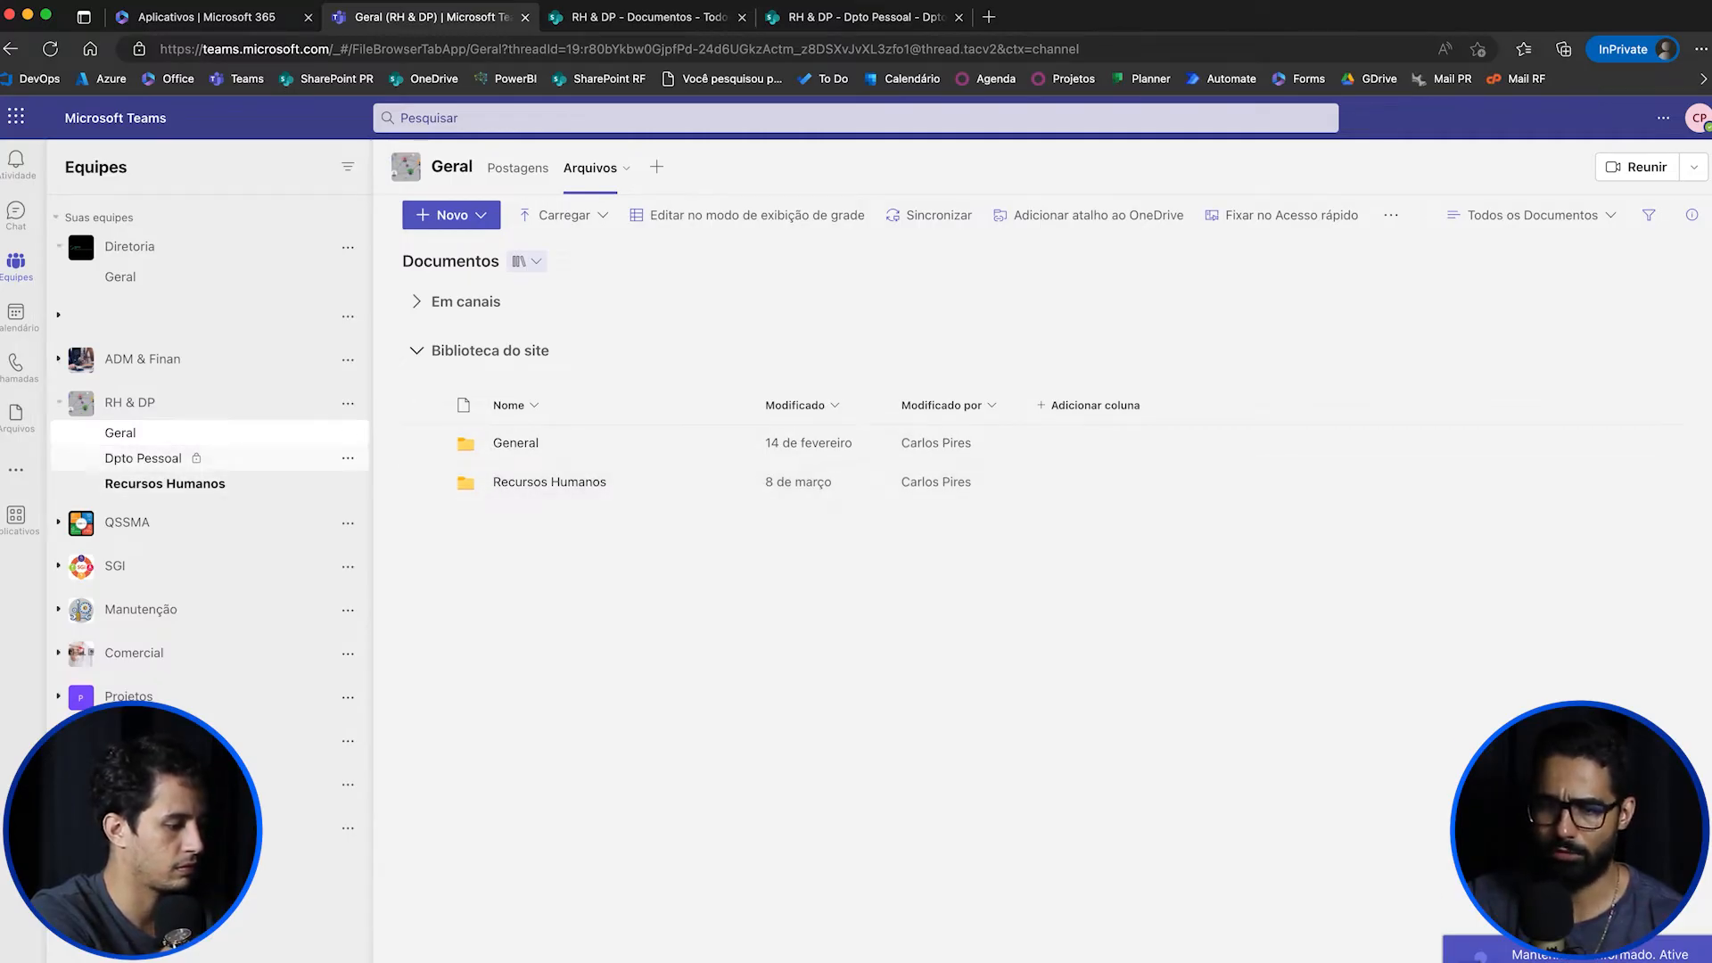
left_click(143, 459)
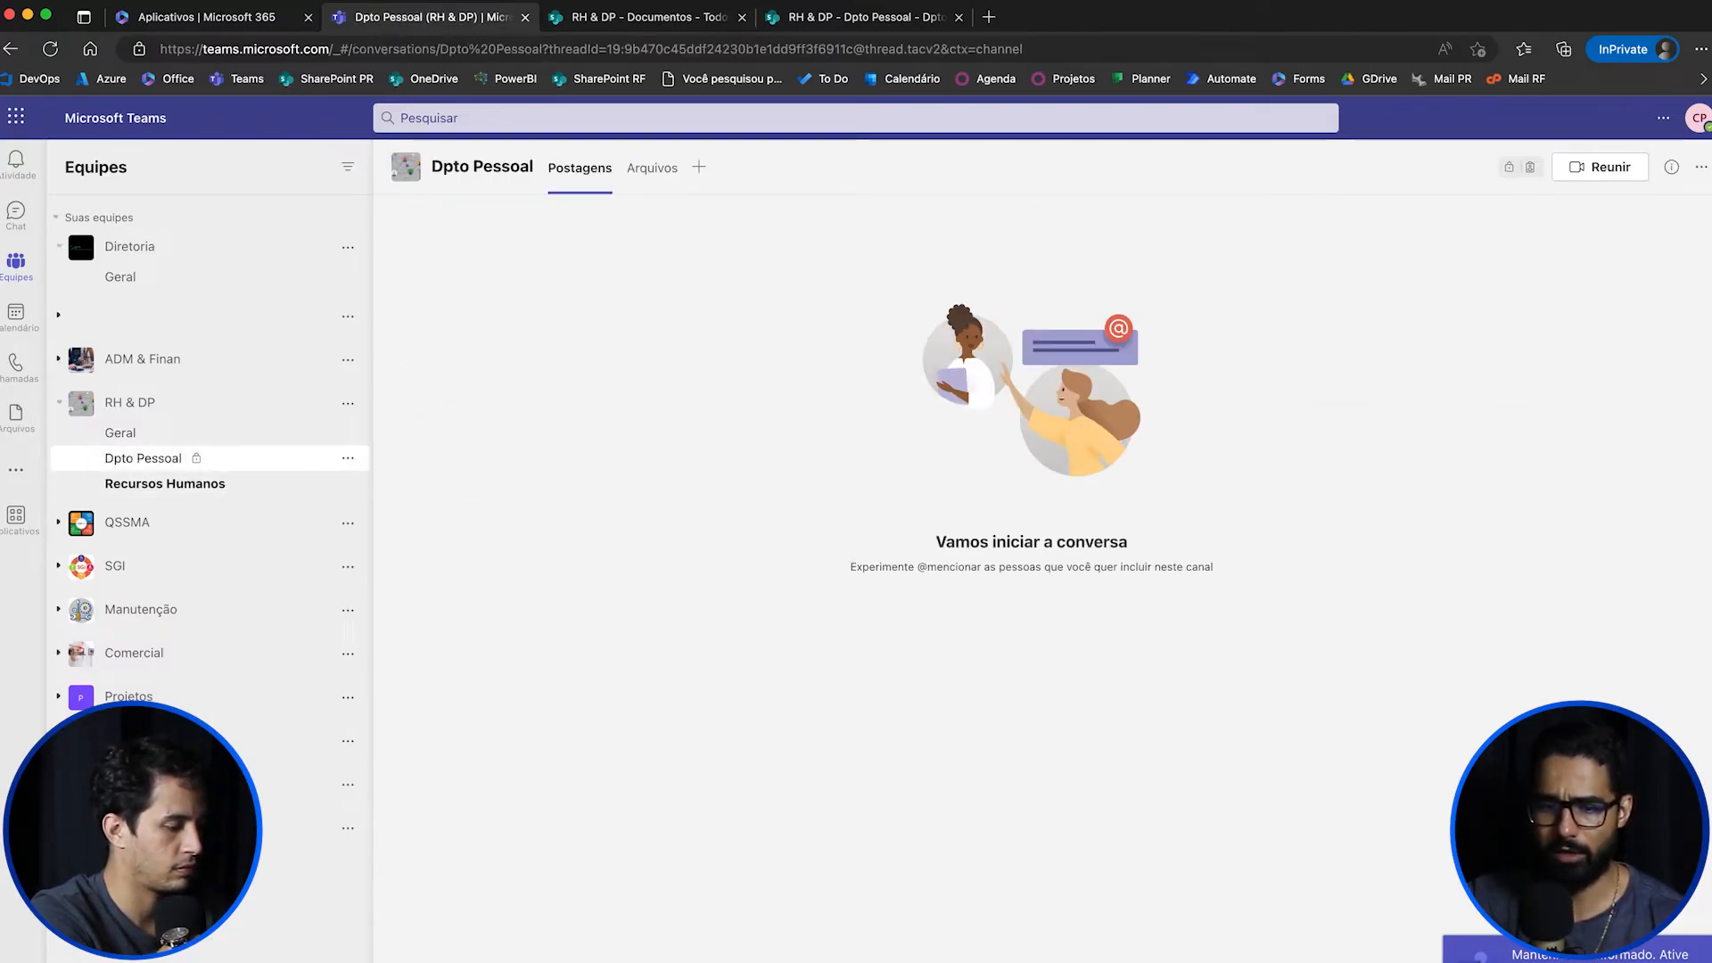
left_click(652, 167)
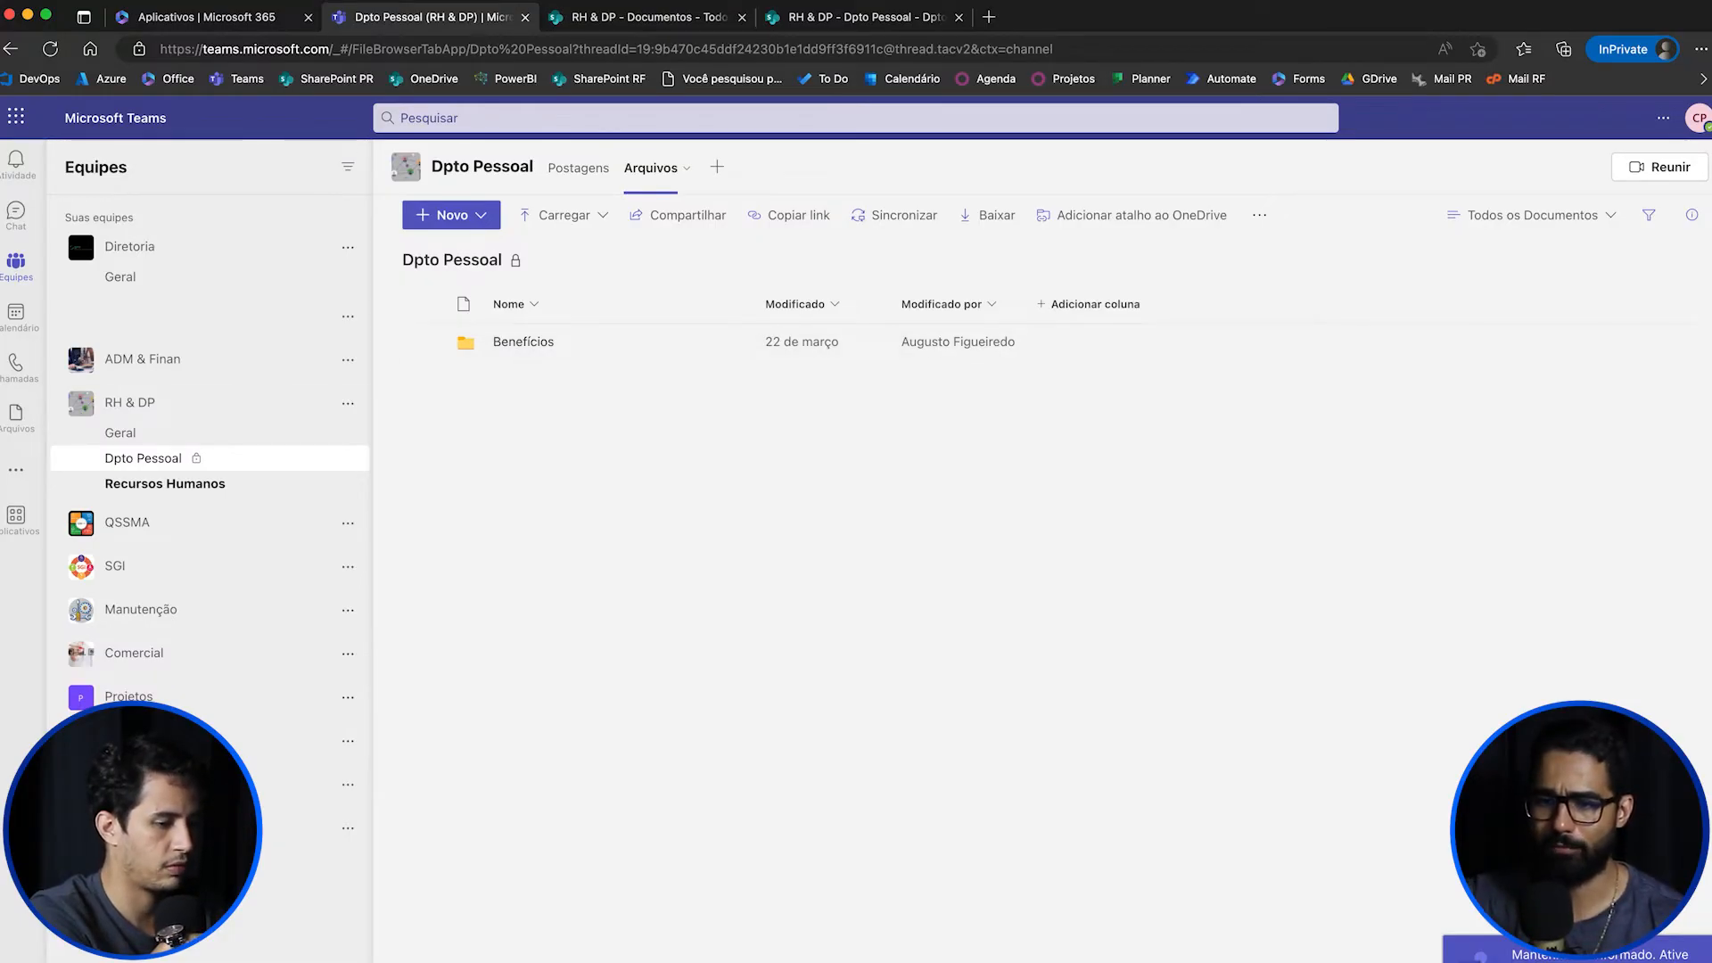
Step: Switch to the RH & DP SharePoint site and open its site contents
left_click(649, 17)
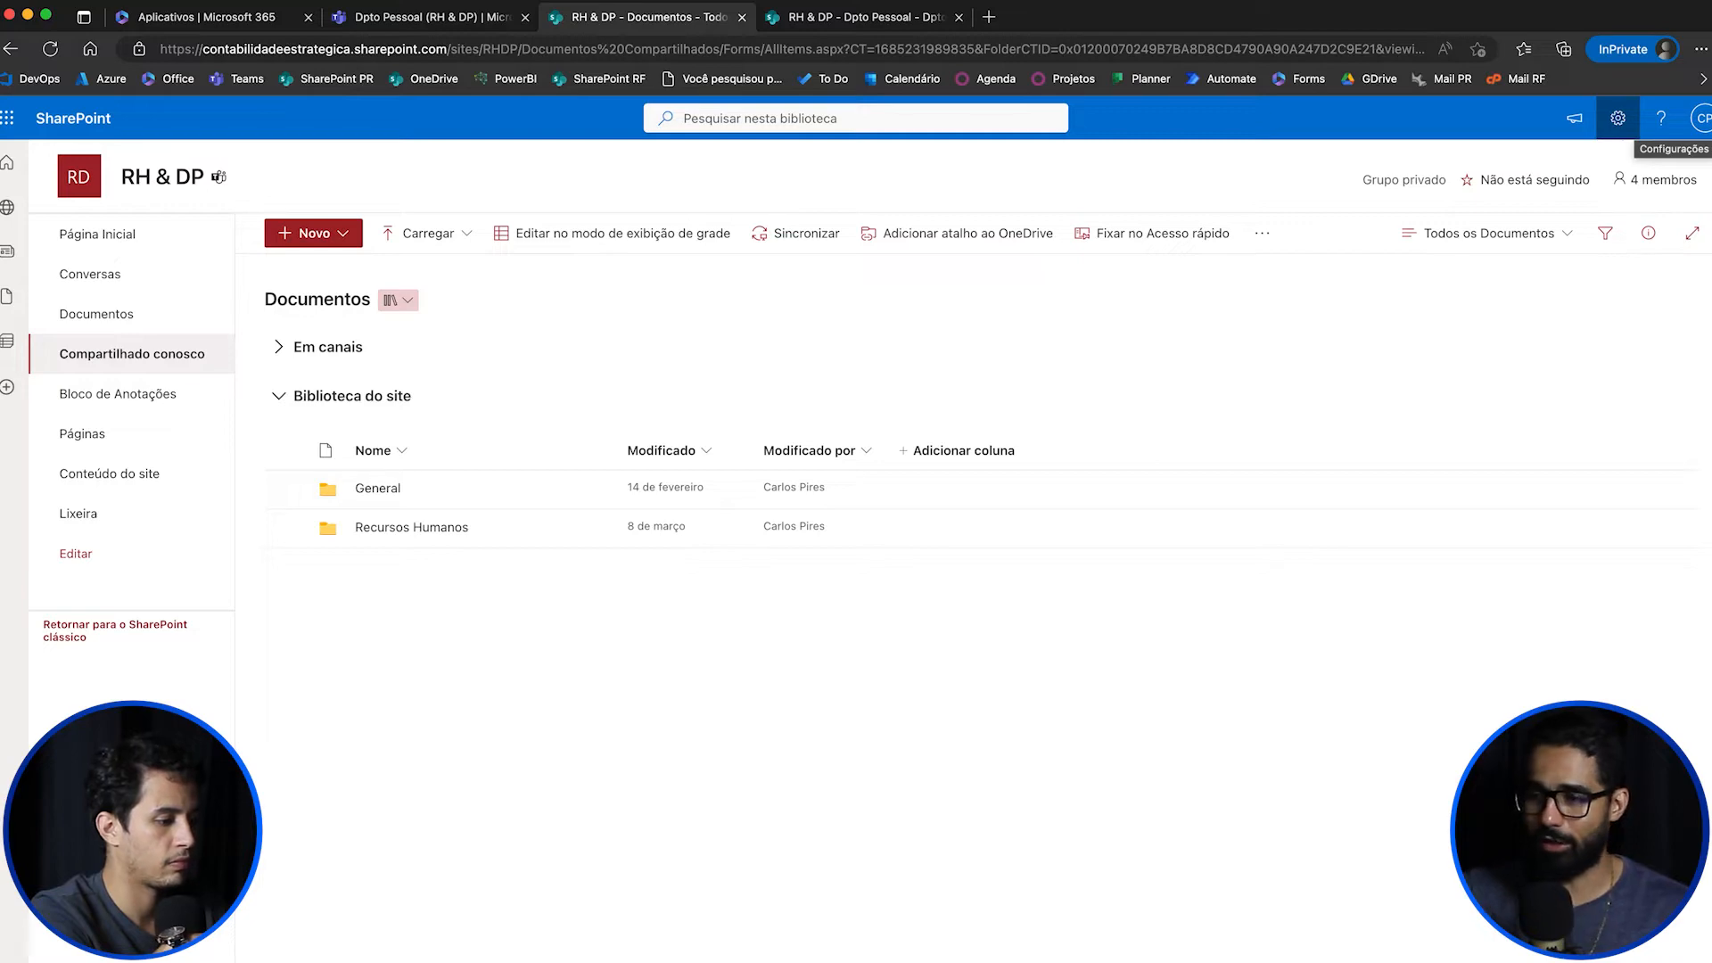
left_click(1617, 118)
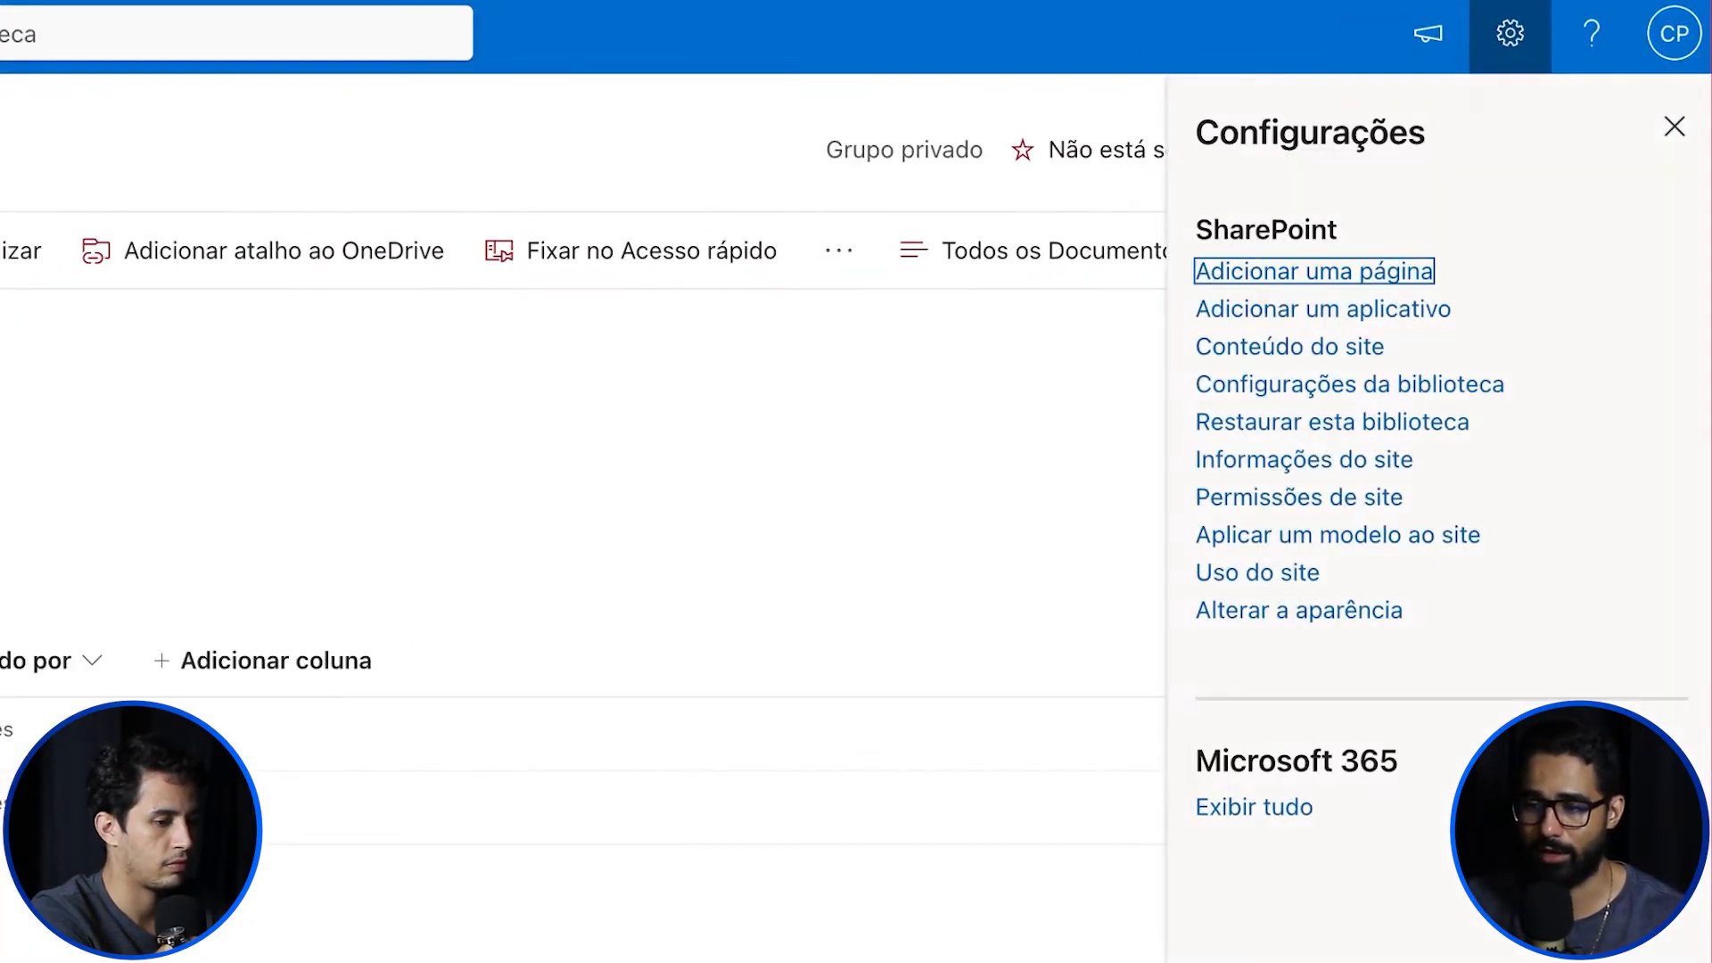
left_click(1290, 347)
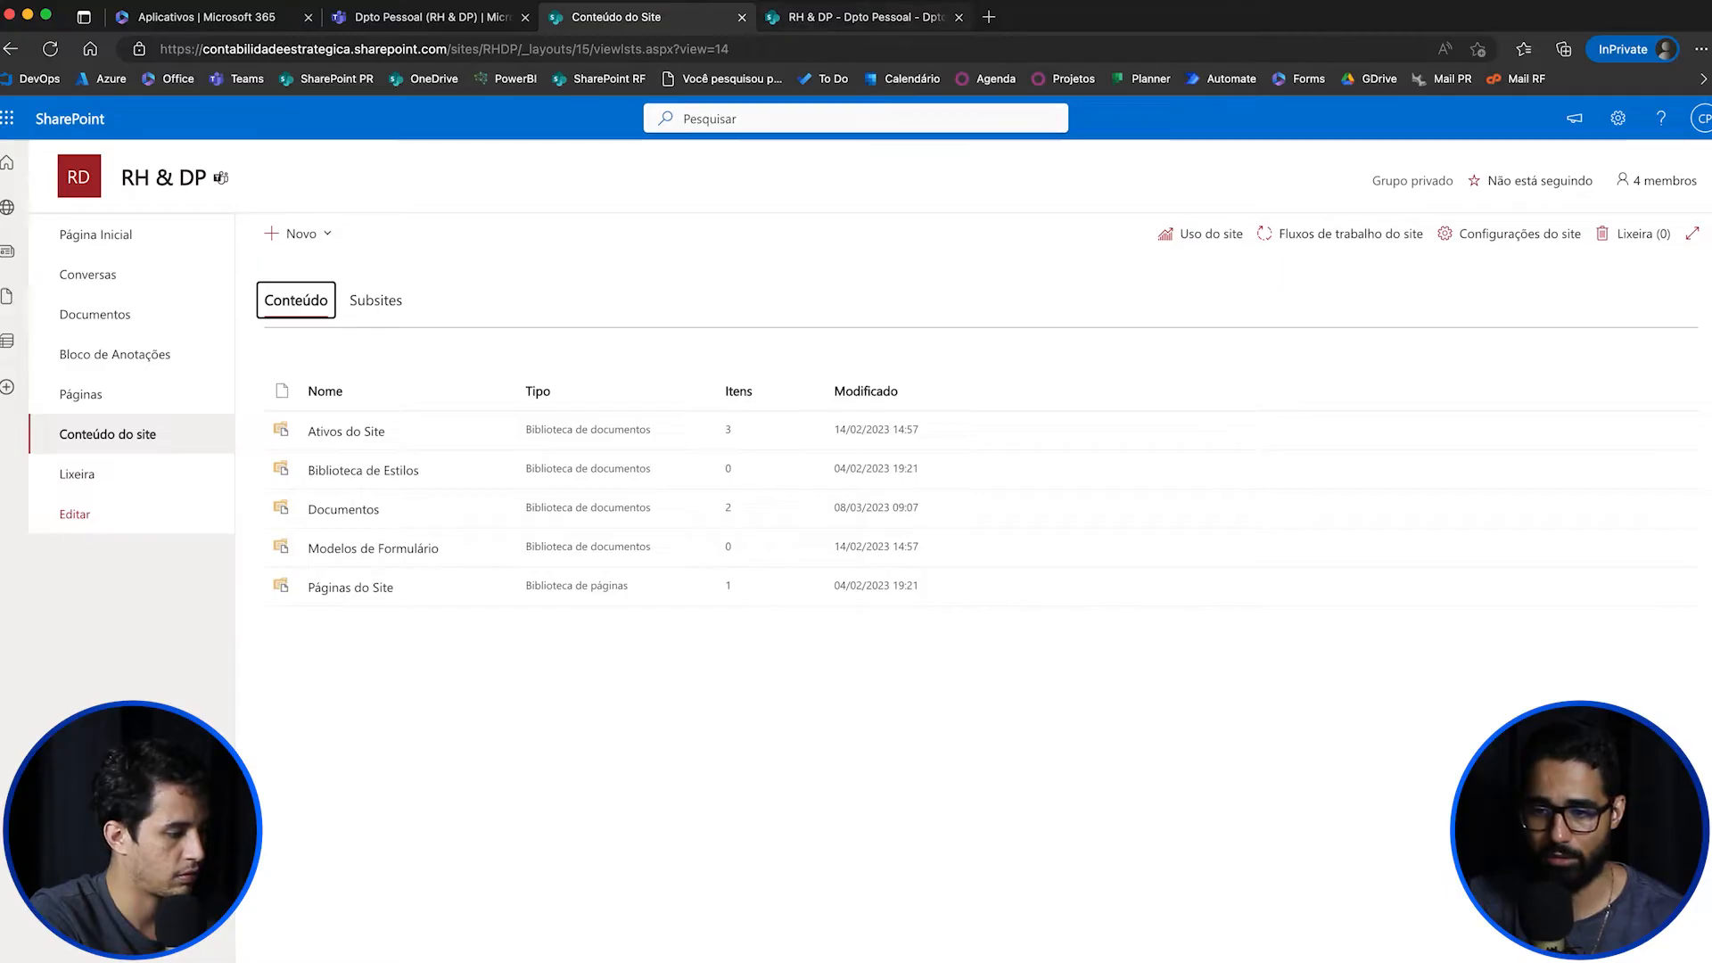
Step: Open the site contents of the RH & DP - Dpto Pessoal site and compare them with those of the RH & DP site
left_click(865, 17)
left_click(1618, 118)
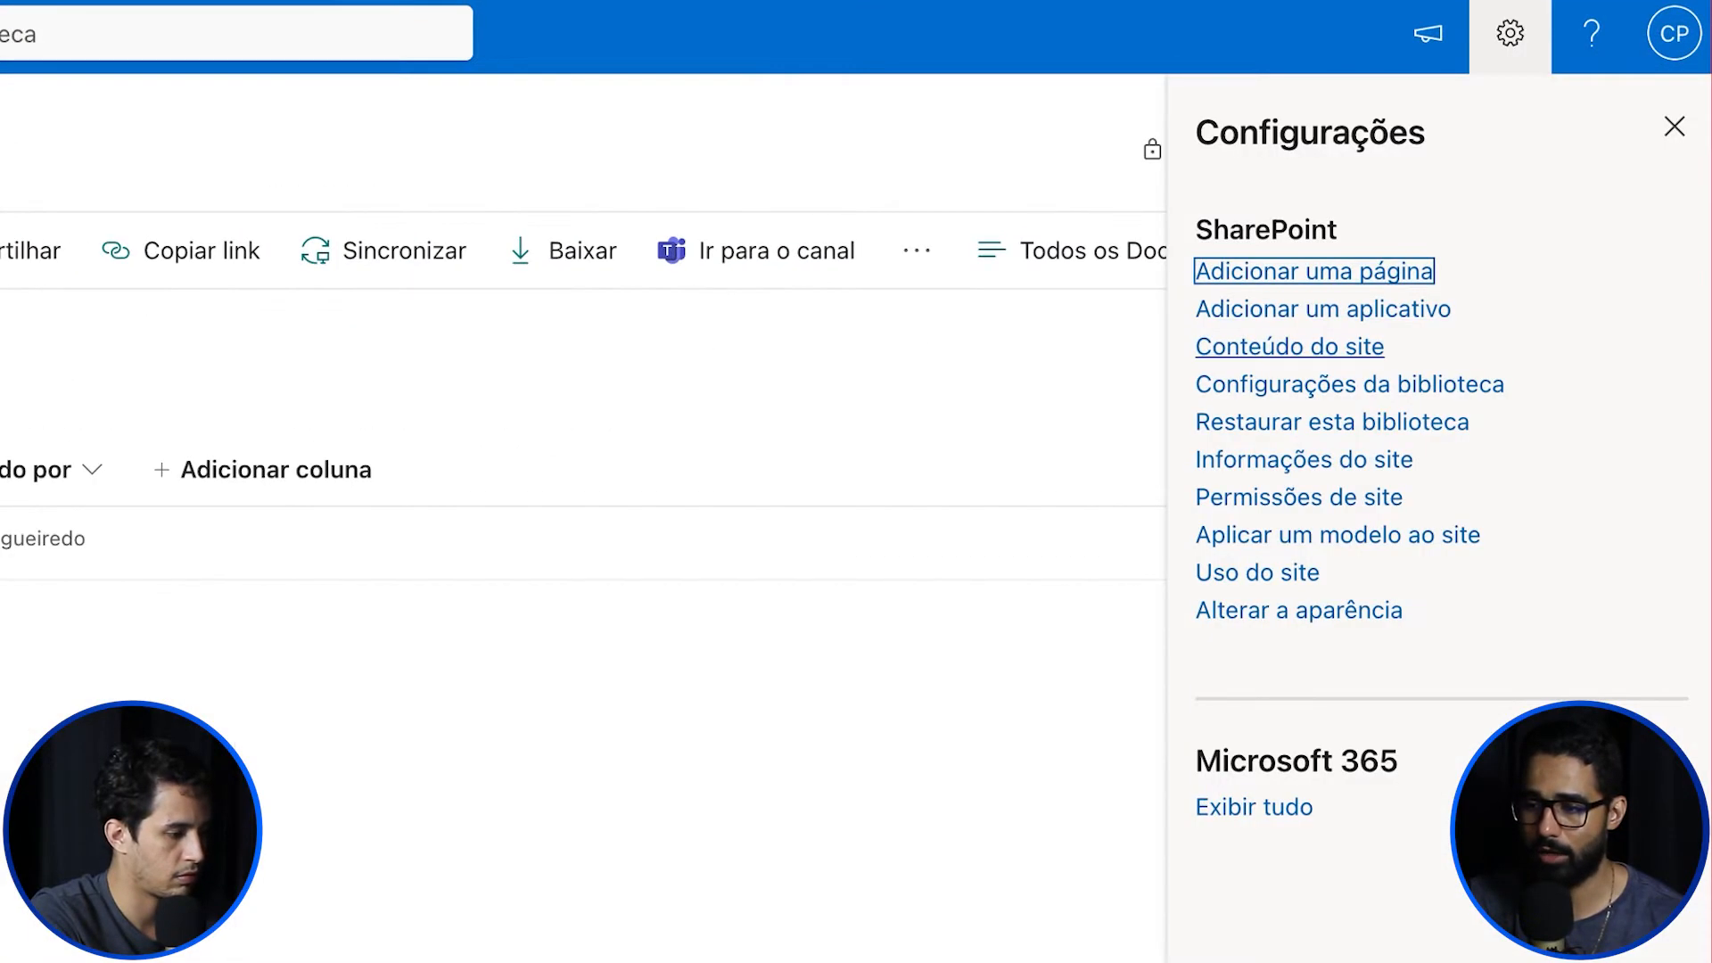
left_click(1501, 283)
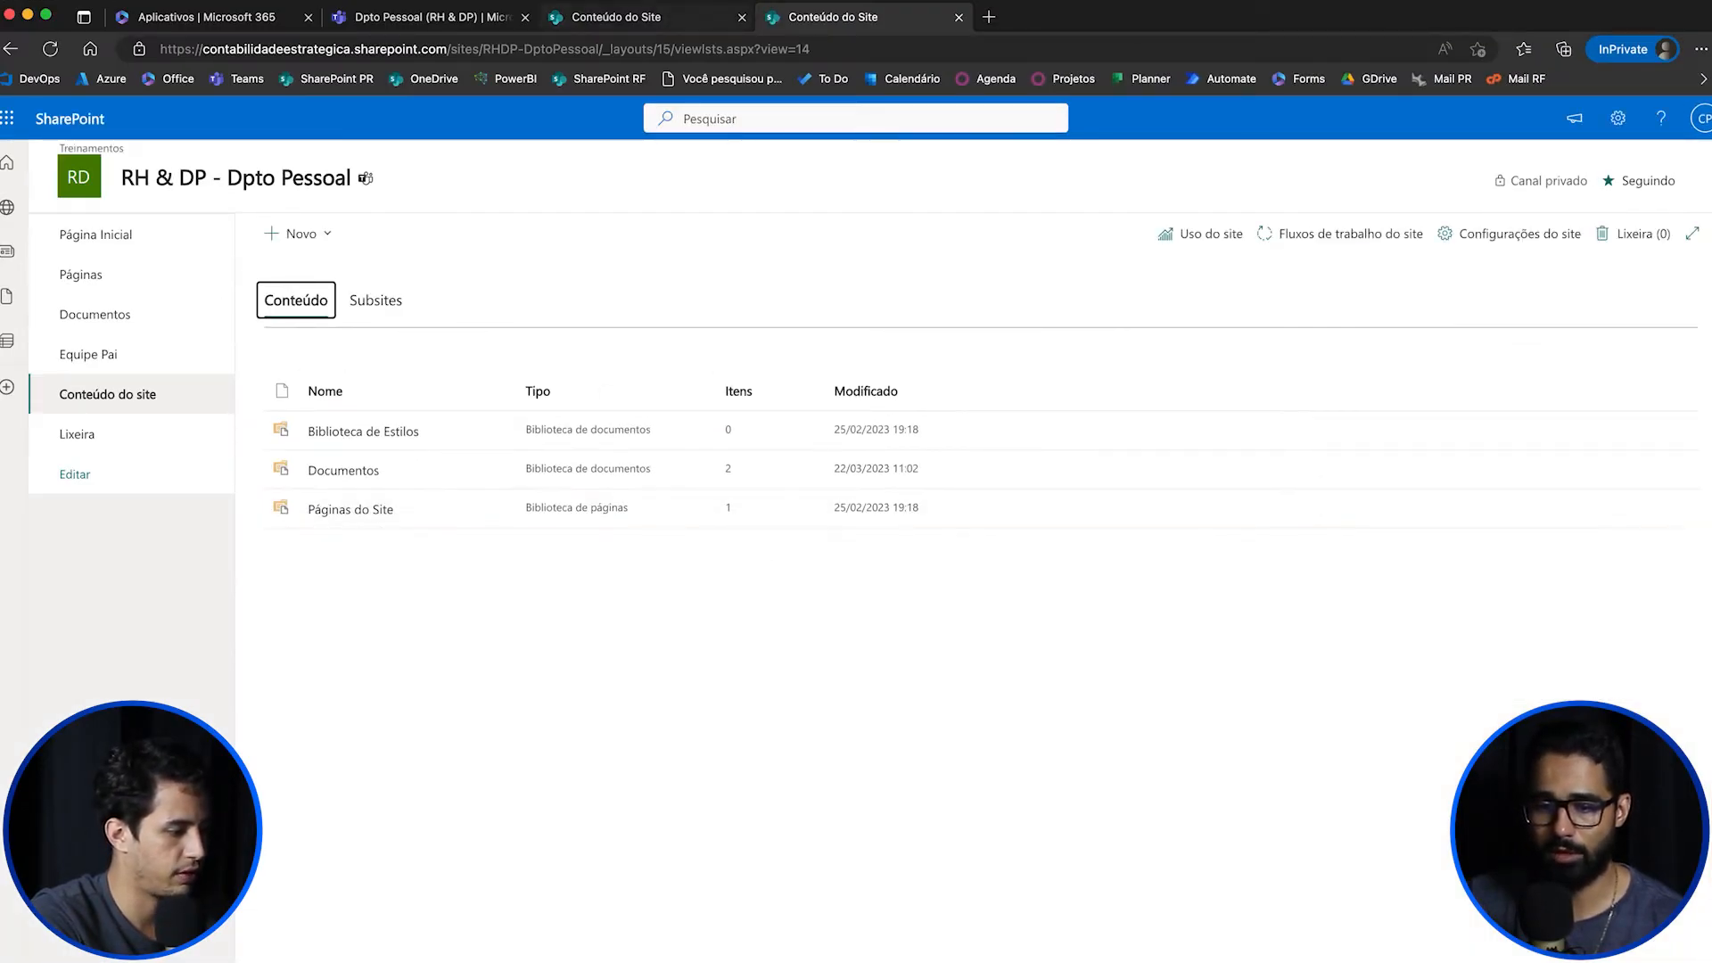
left_click(631, 17)
left_click(847, 17)
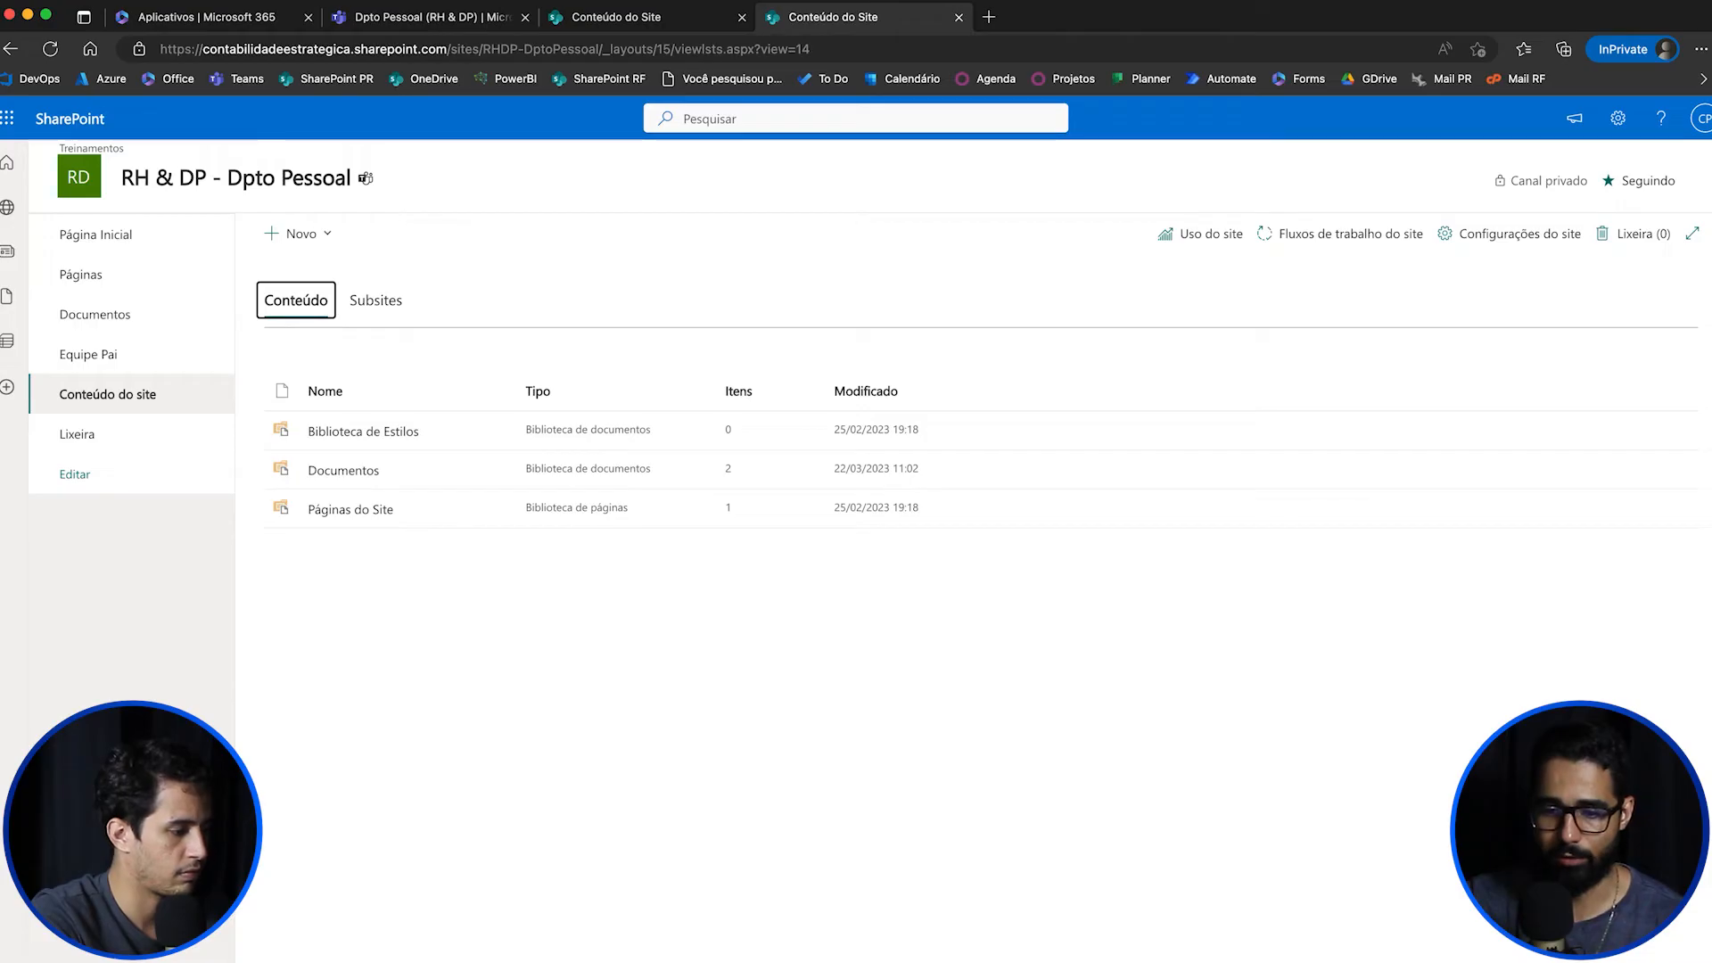
left_click(631, 17)
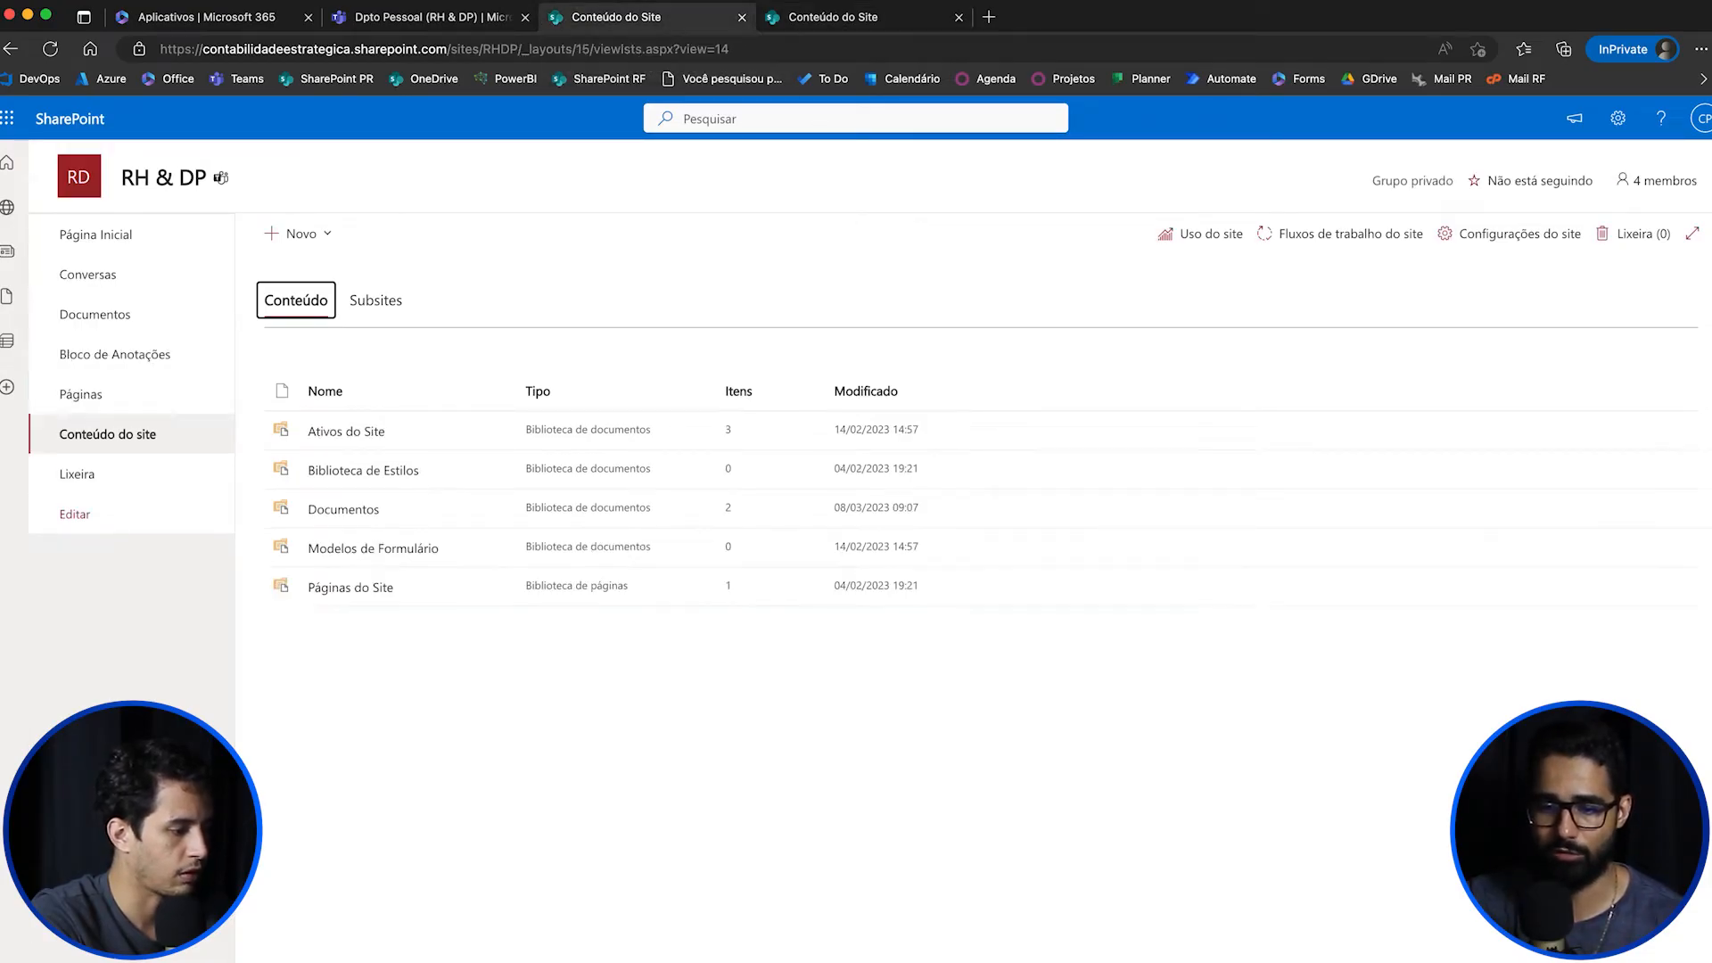
left_click(847, 17)
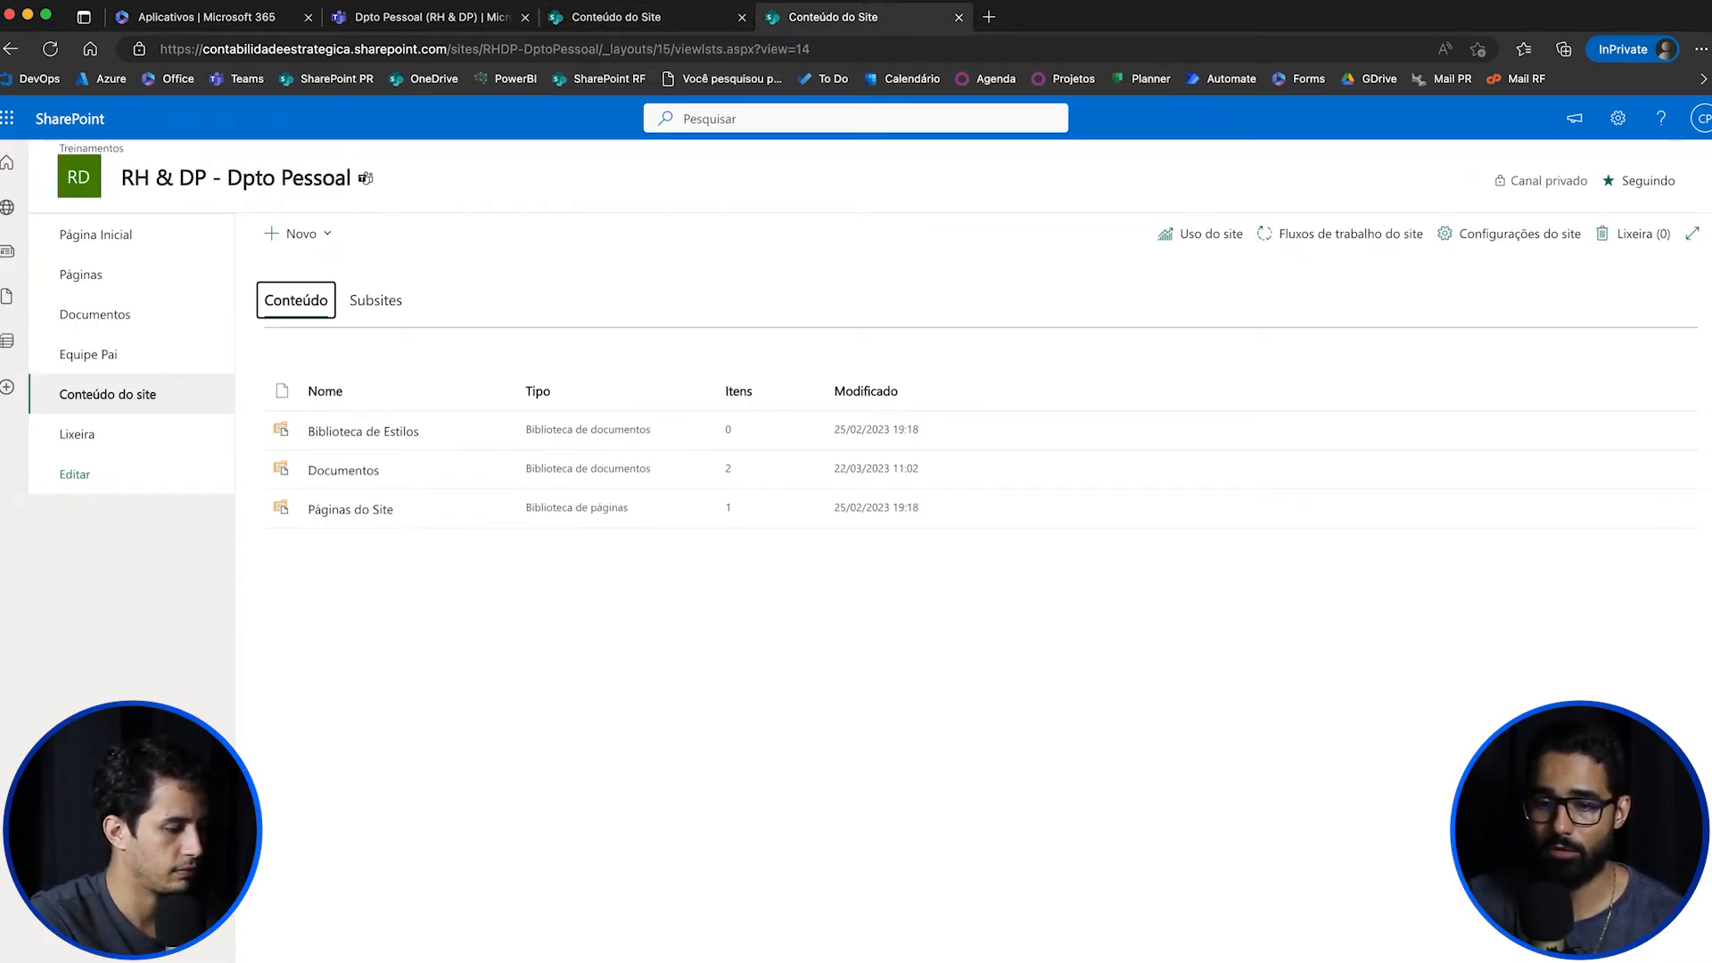
Step: From the Dpto Pessoal site's home page, browse the new-list templates and preview Solicitações de viagem com aprovações without using it
left_click(80, 177)
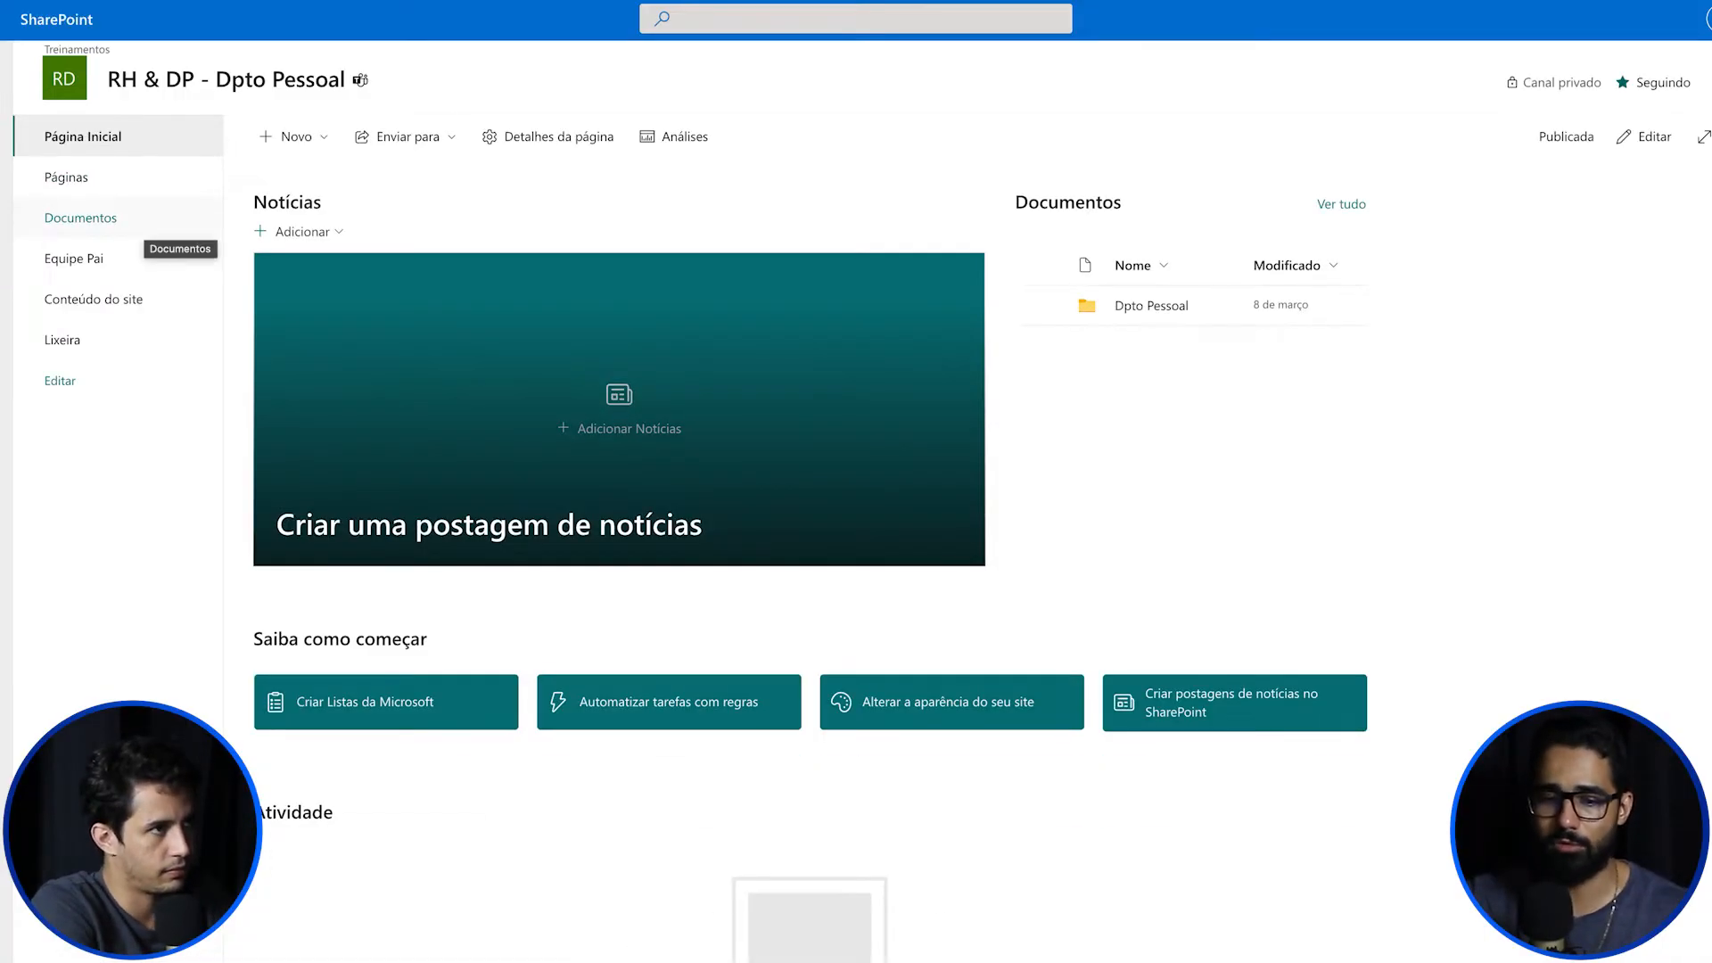
left_click(293, 136)
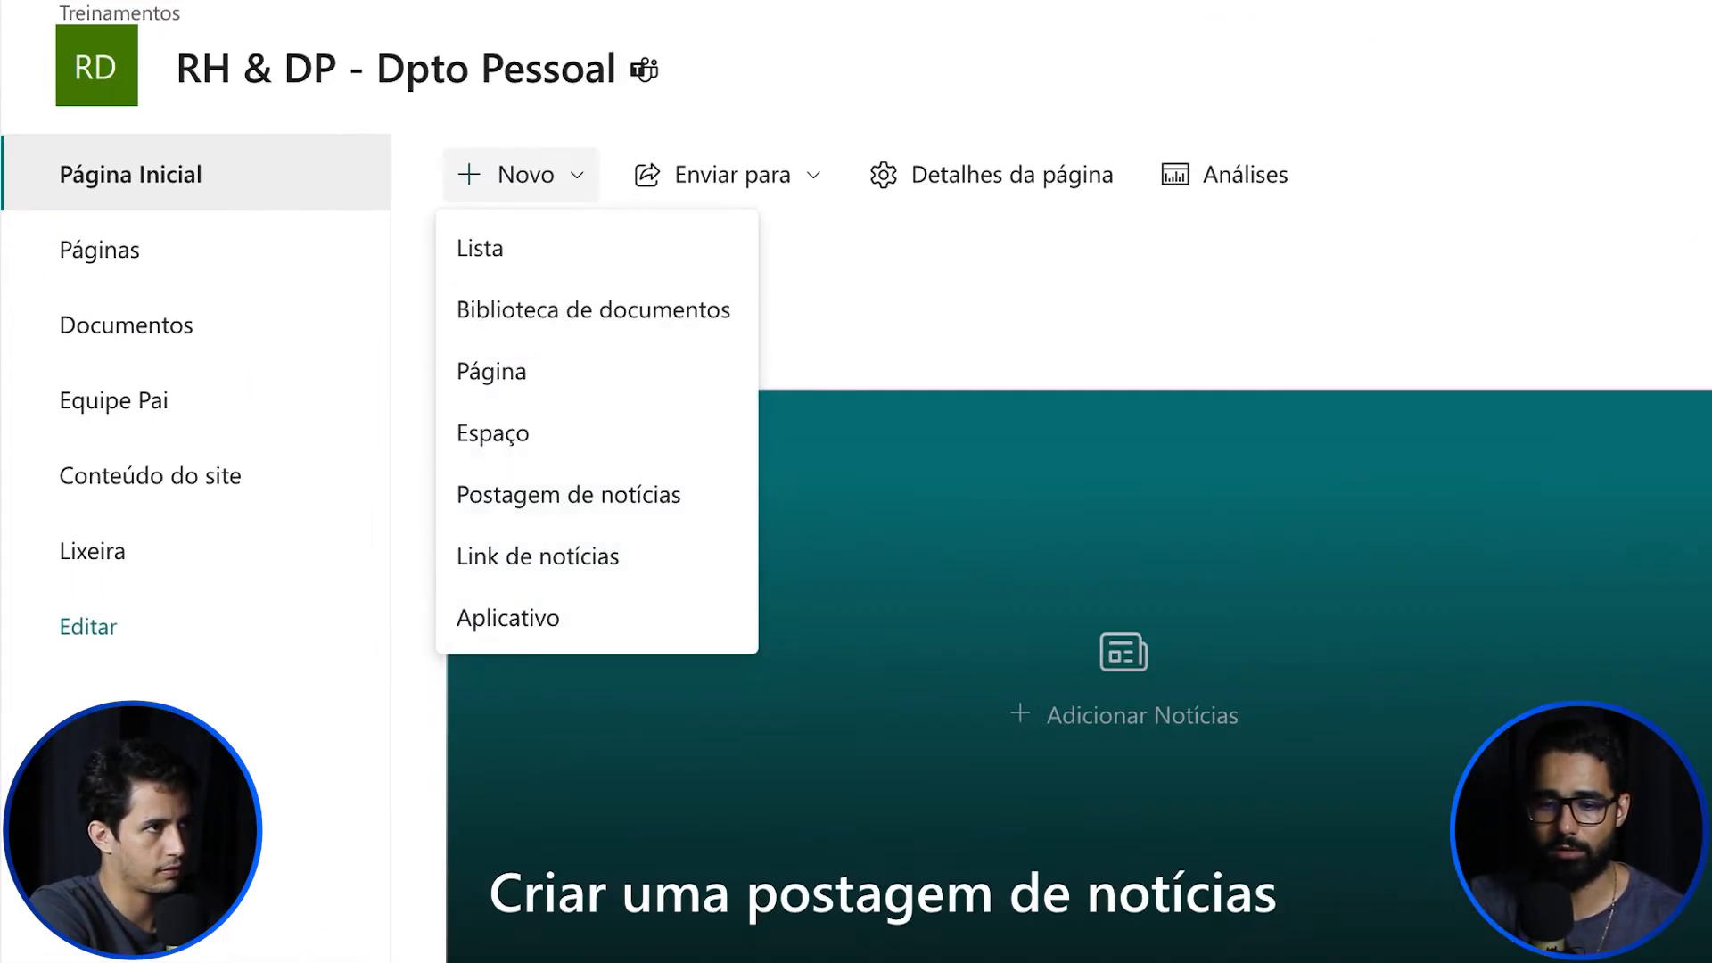
left_click(286, 177)
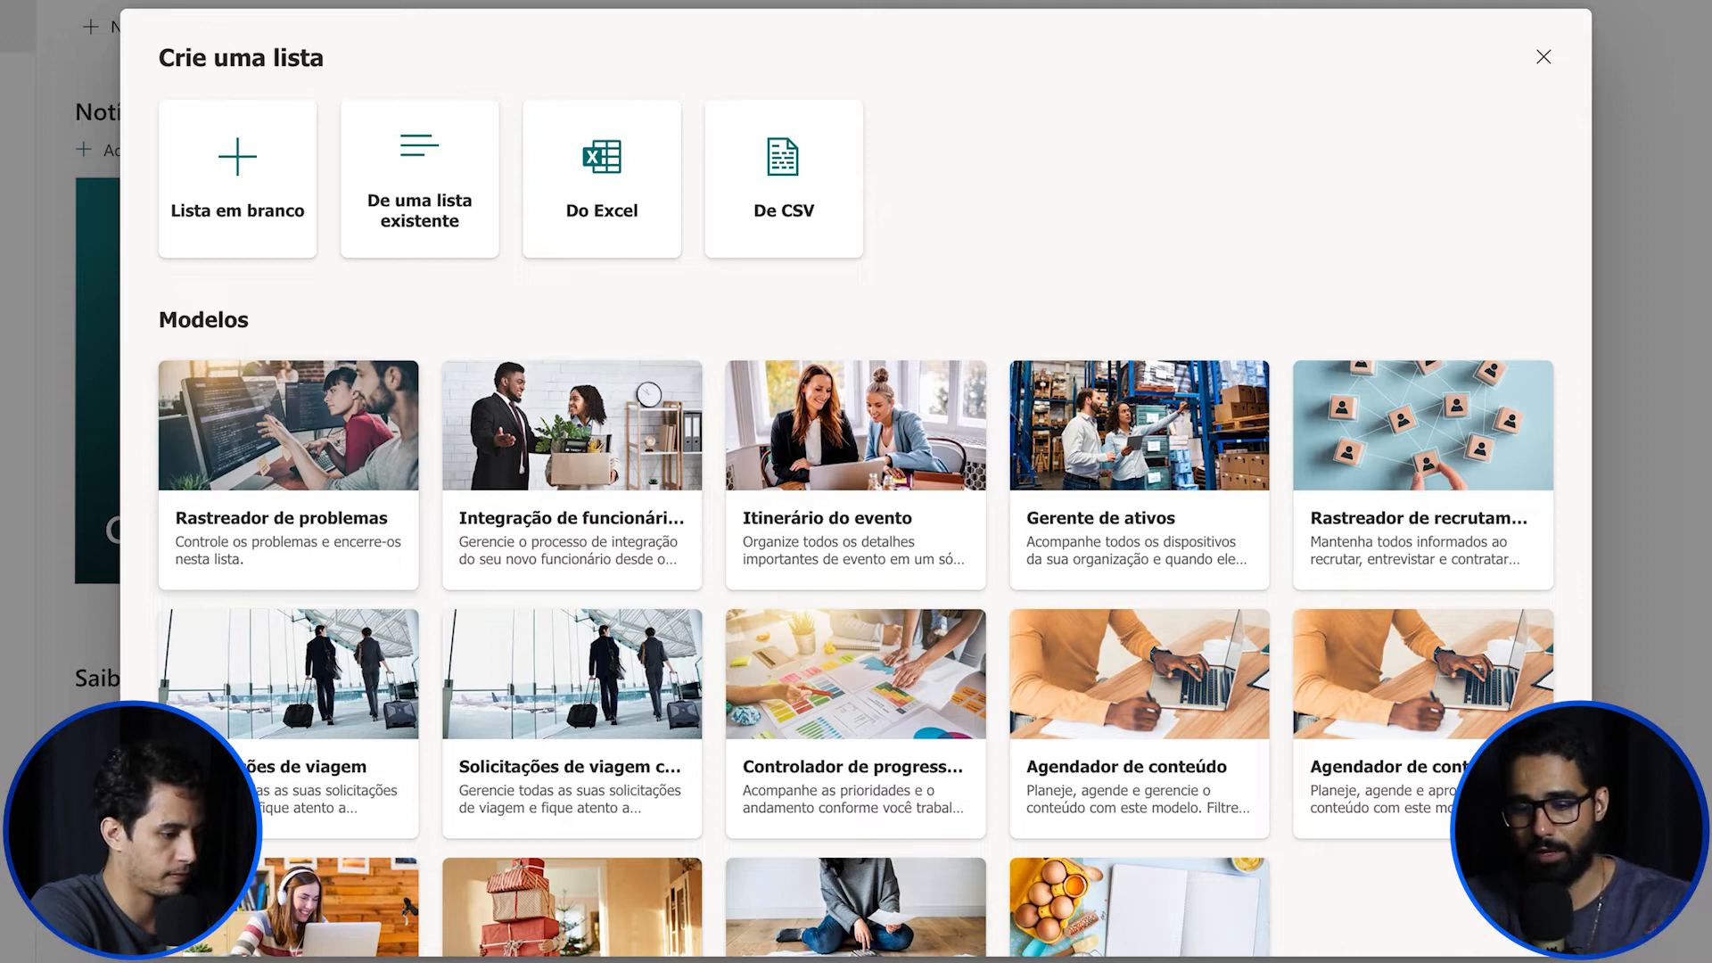
scroll(856, 535, "down", 2)
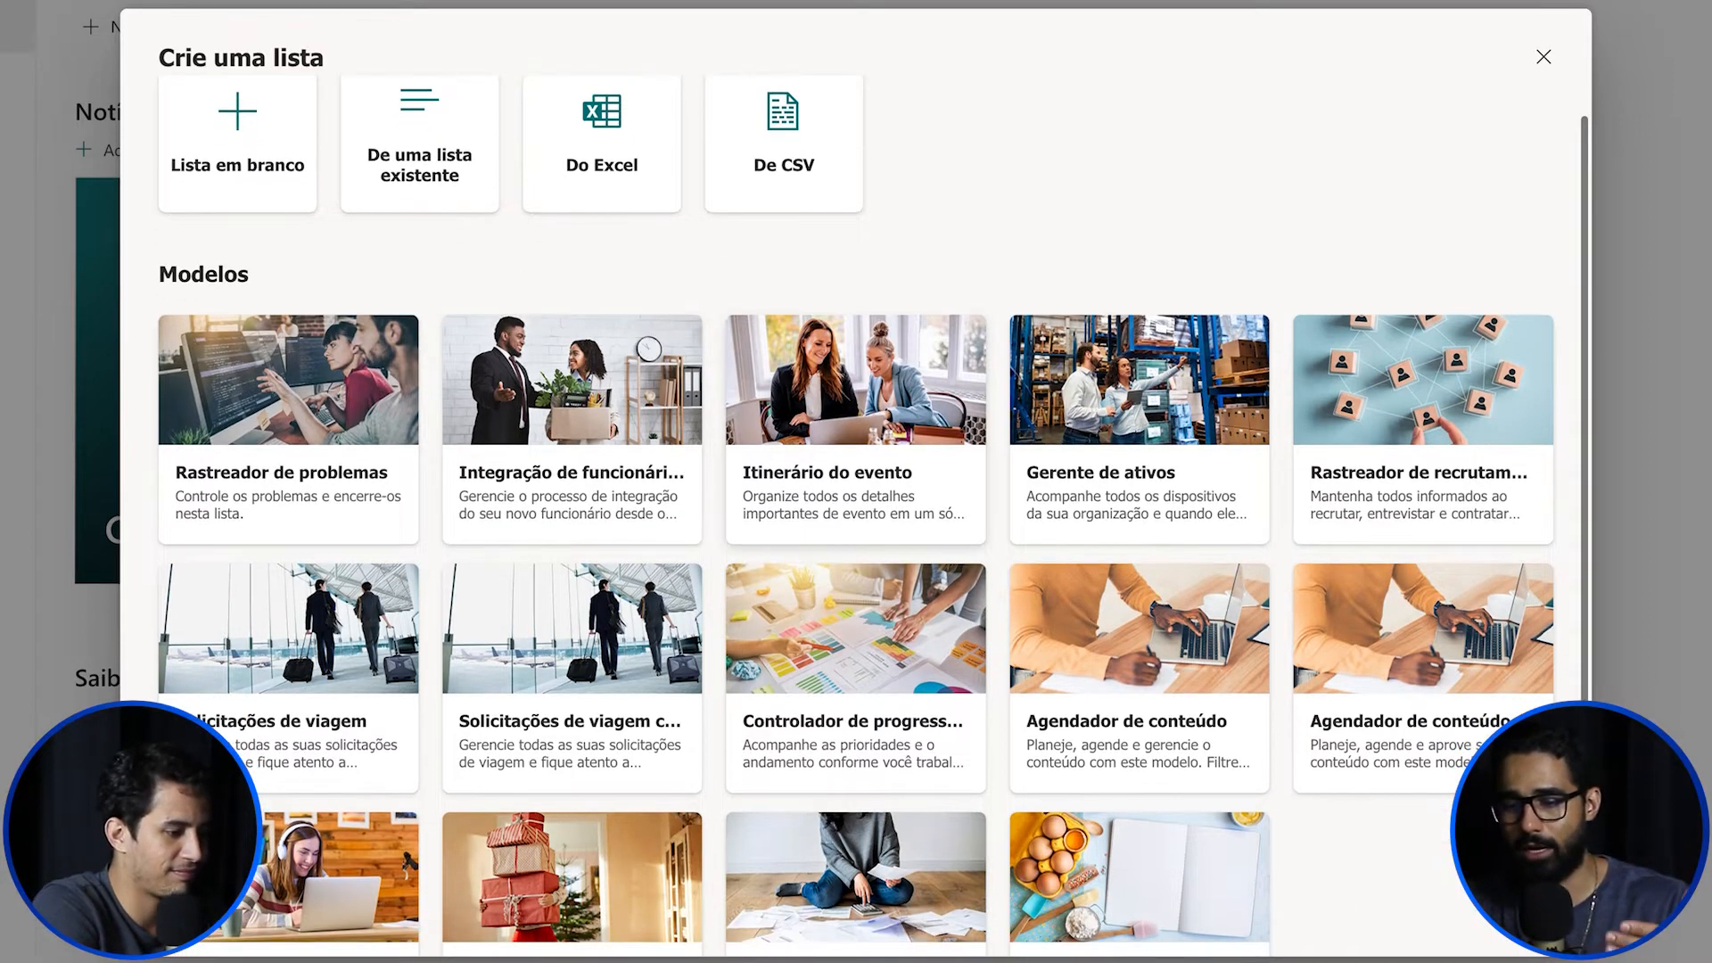
scroll(856, 468, "down", 1)
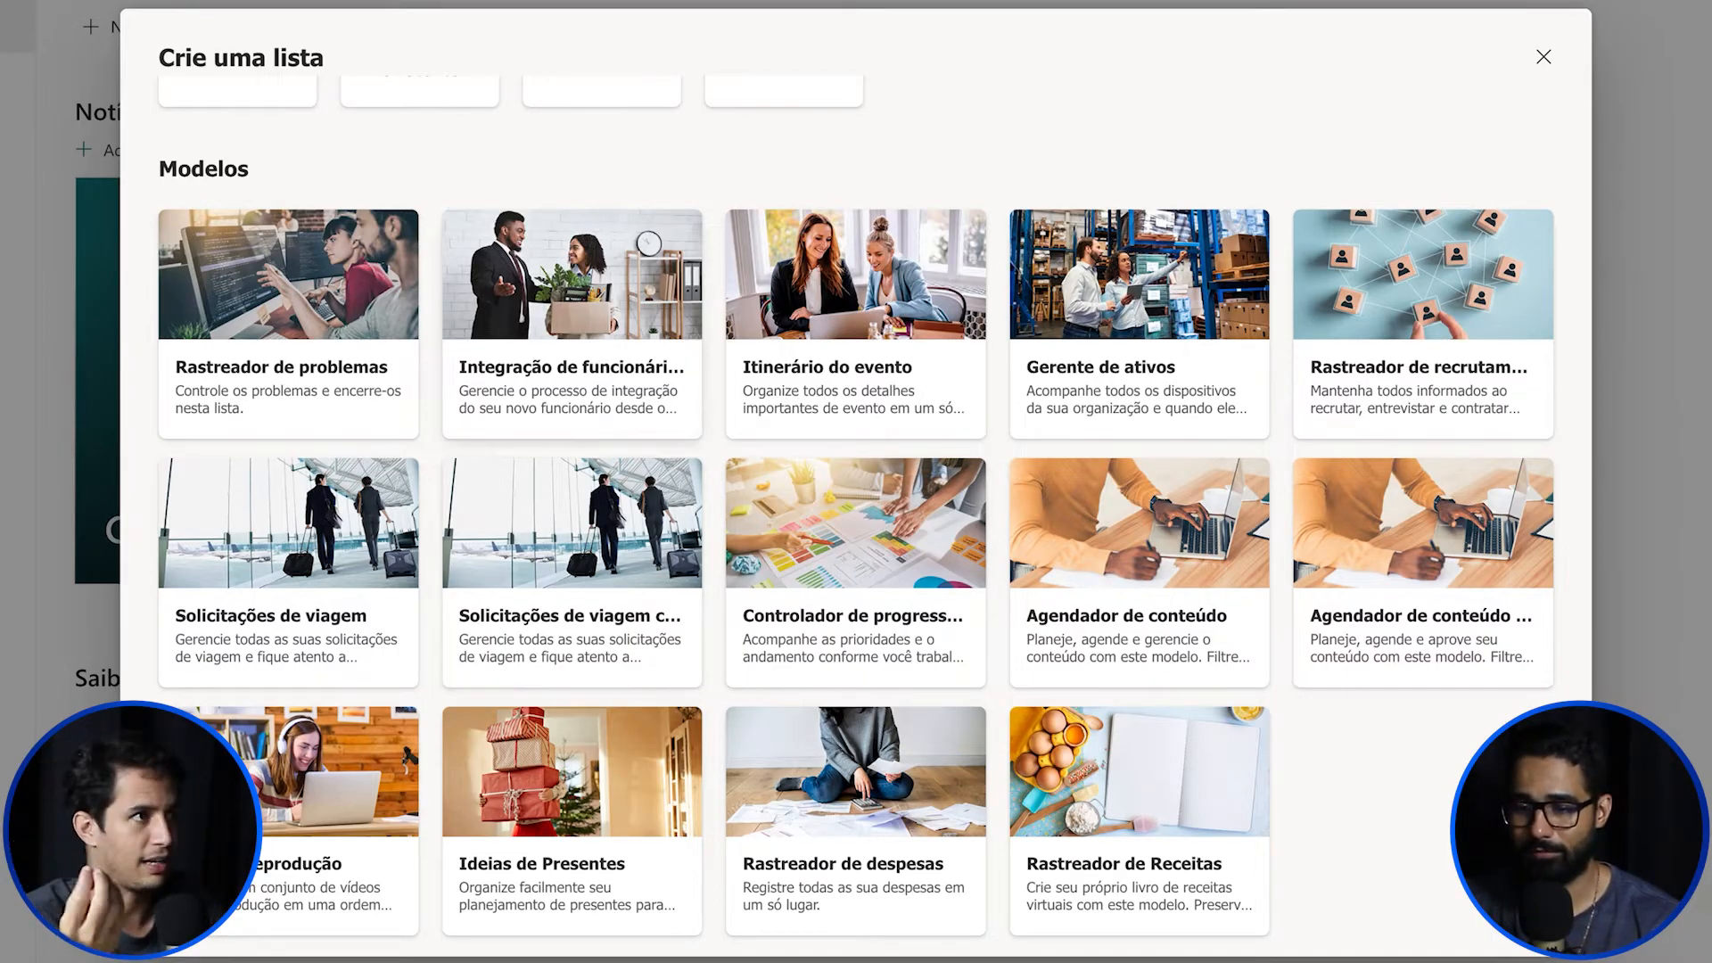
left_click(573, 572)
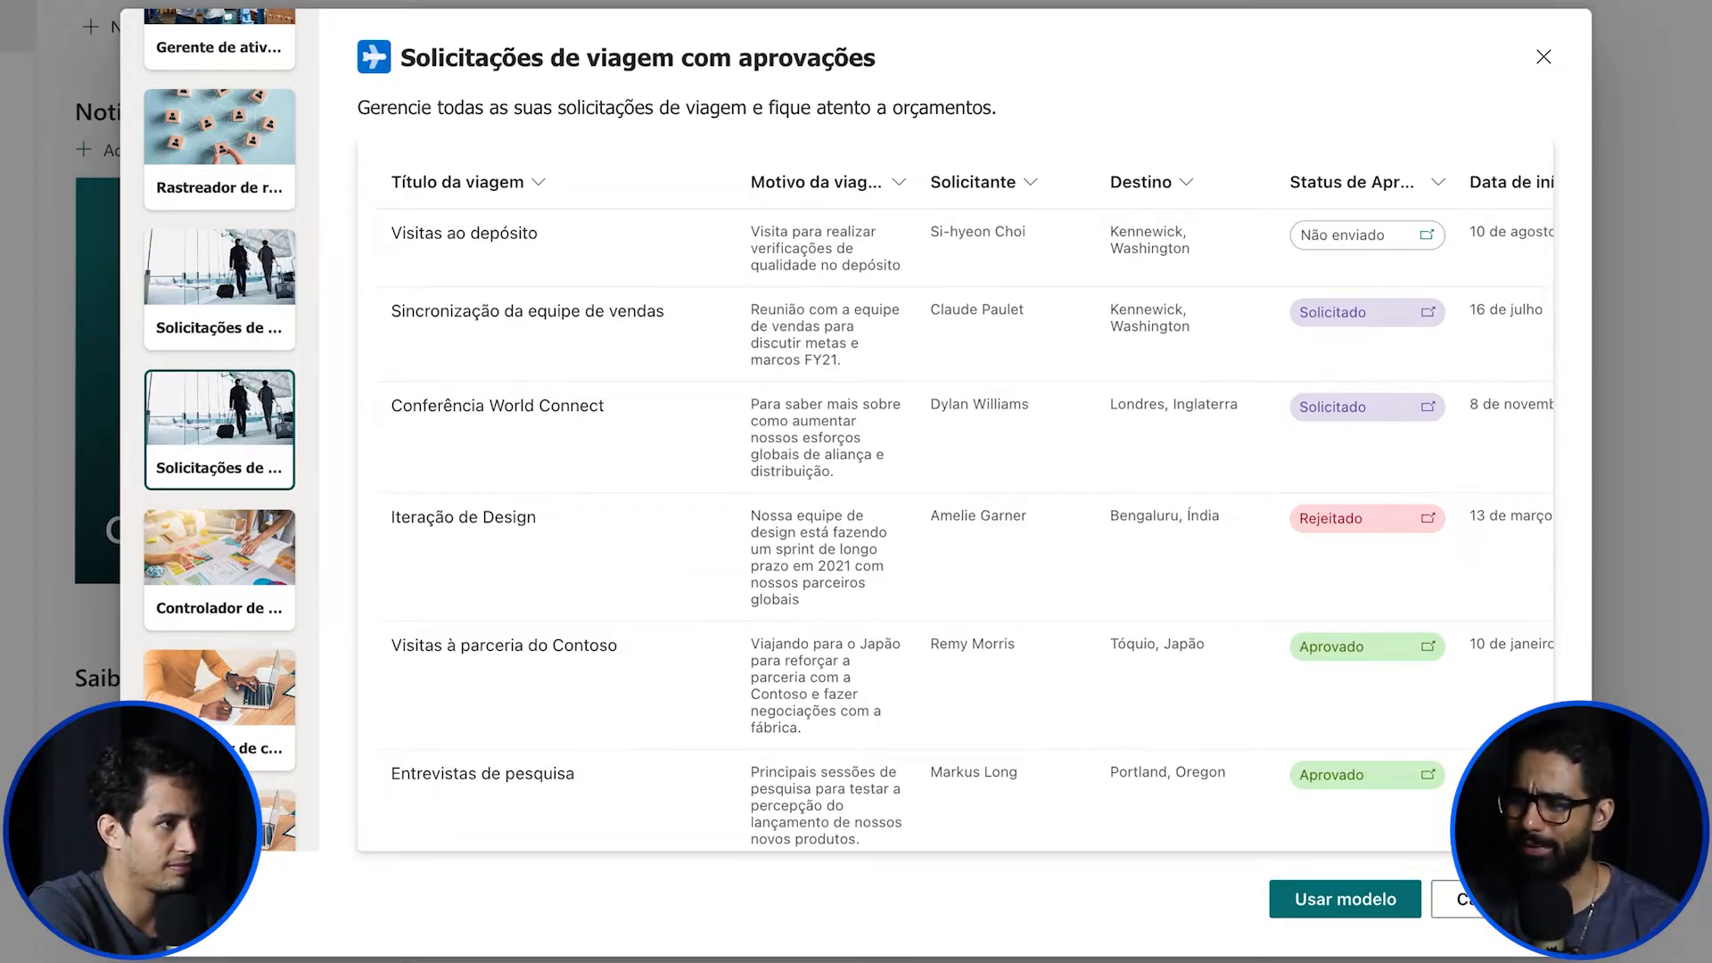
scroll(220, 428, "up", 5)
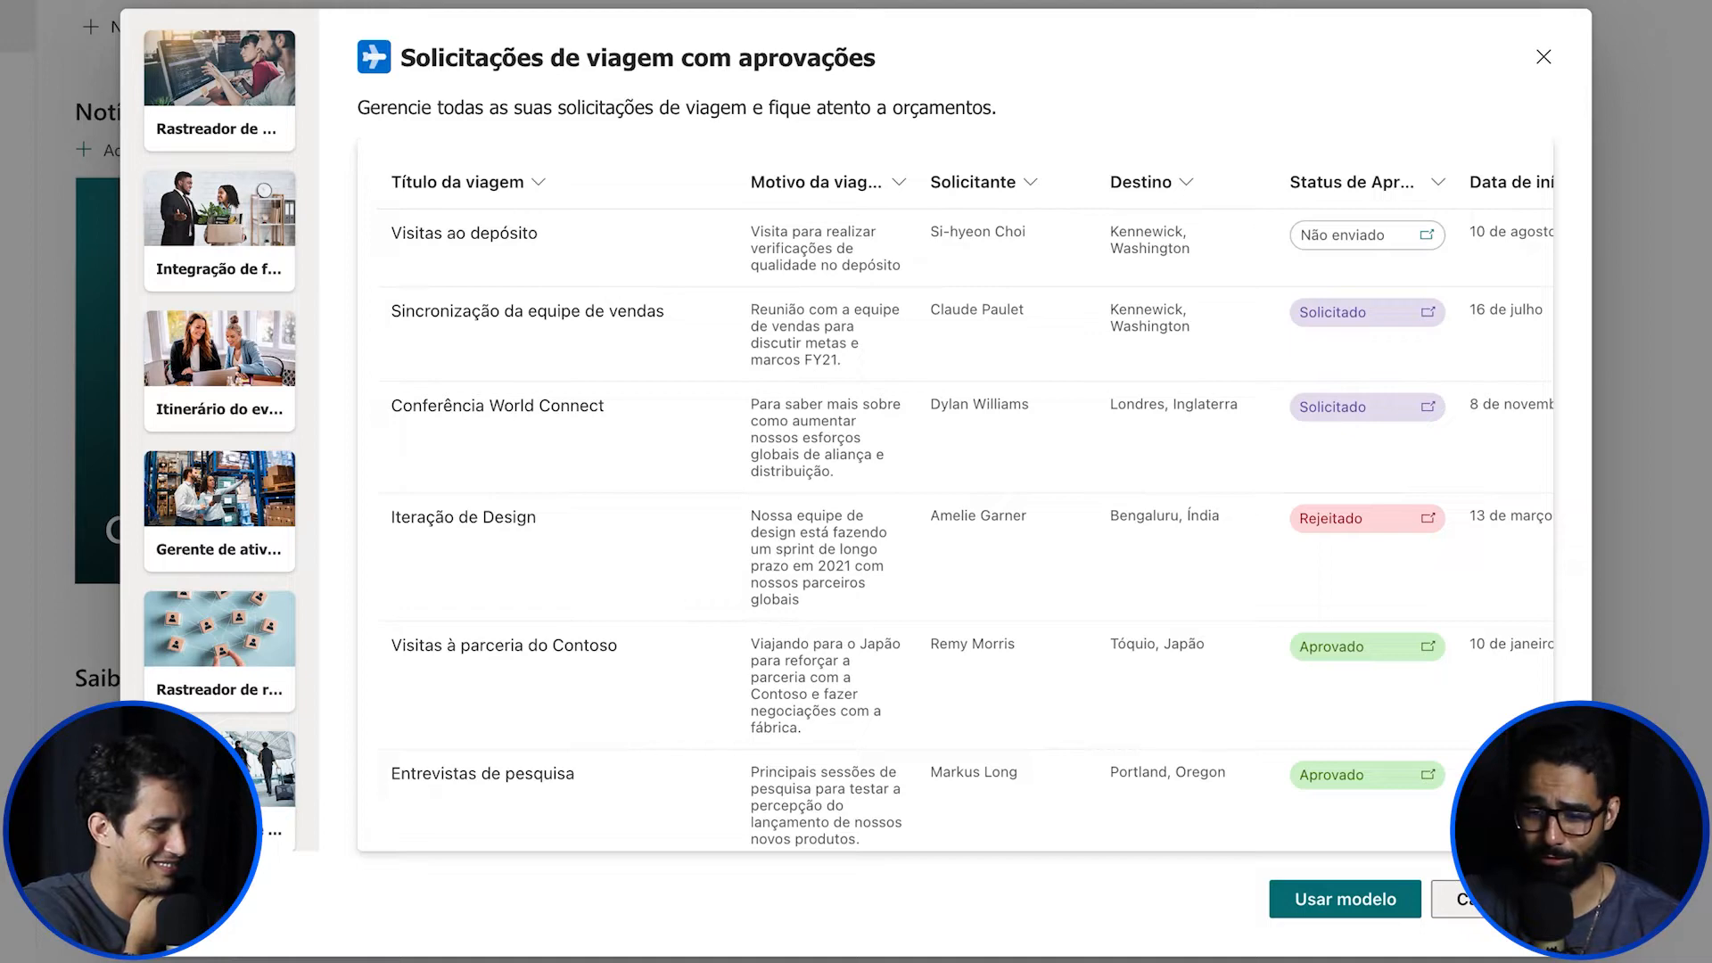
key("Escape")
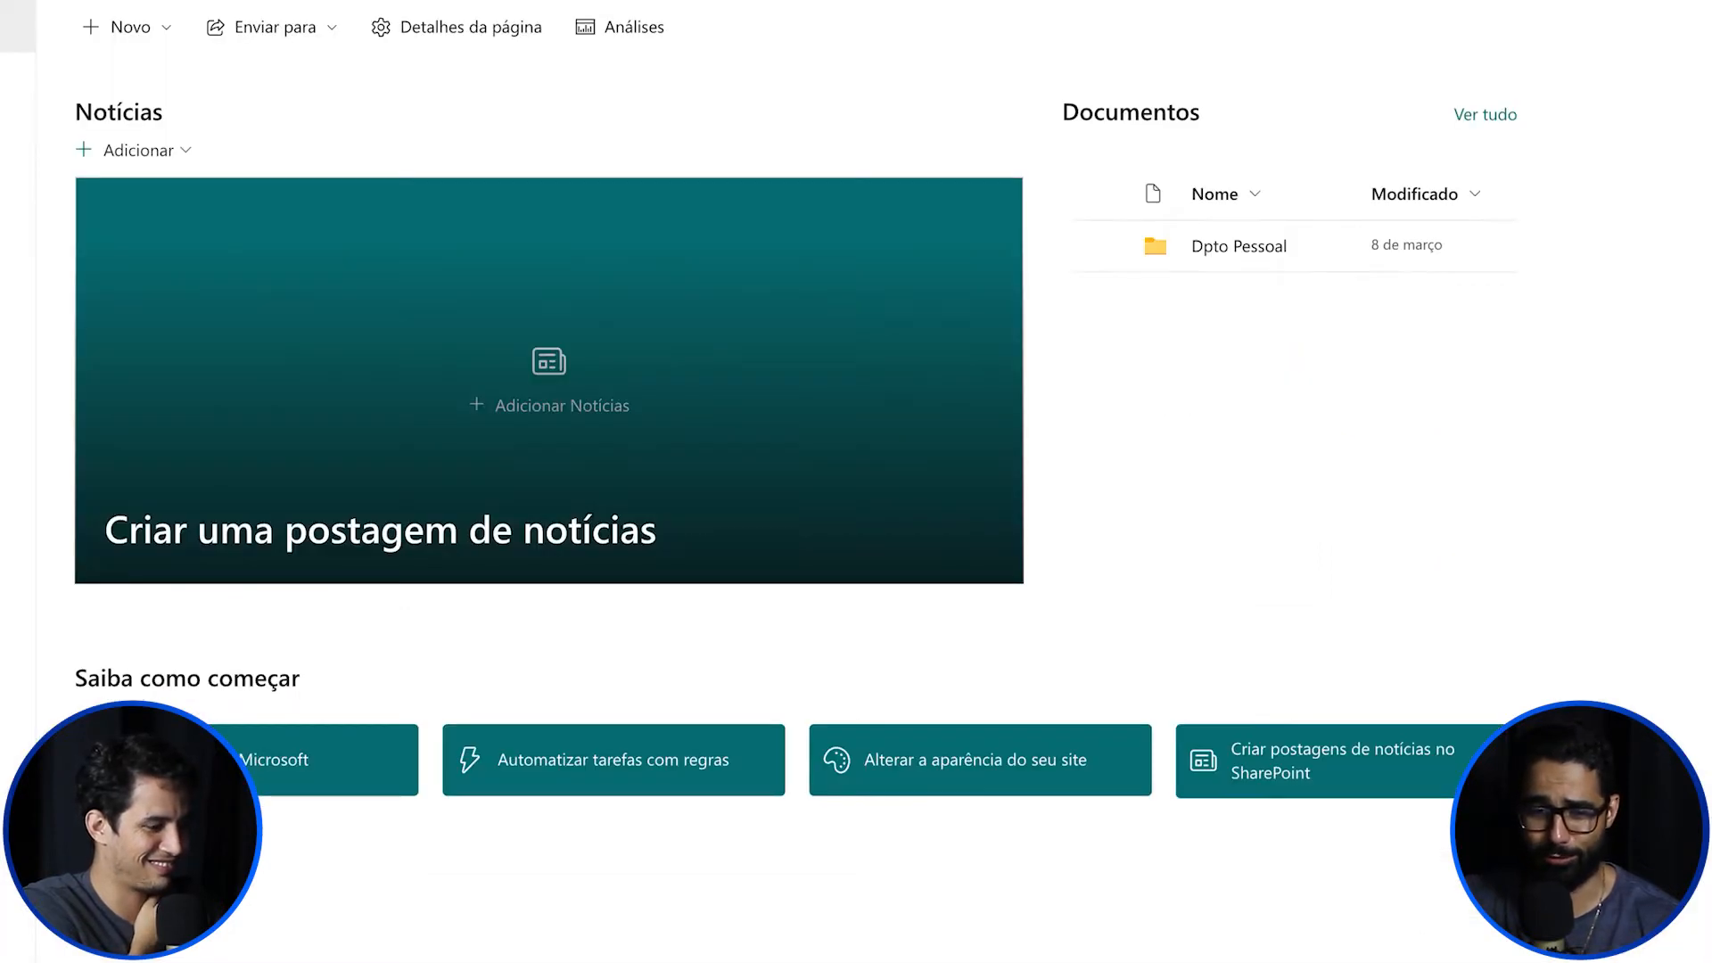
Step: Create a blank list named "Seleção e Contratação" with the description "Controle de seleção e contratação de colaboradores", shown in the site navigation
left_click(125, 26)
left_click(96, 73)
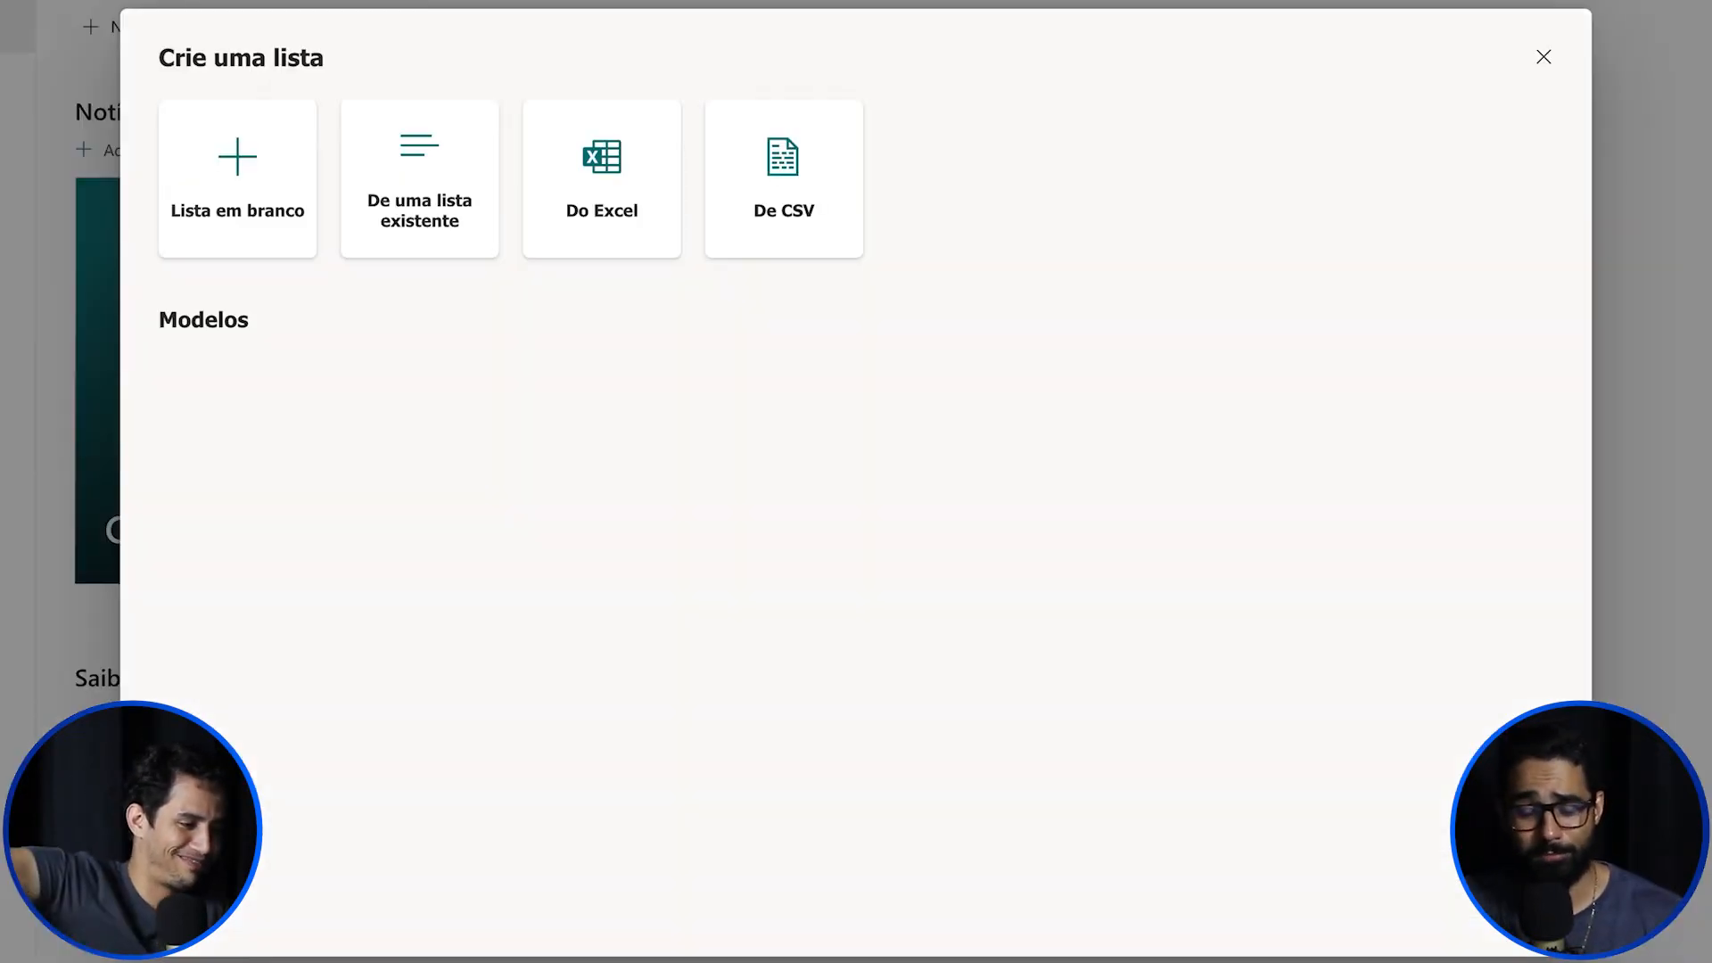
left_click(237, 180)
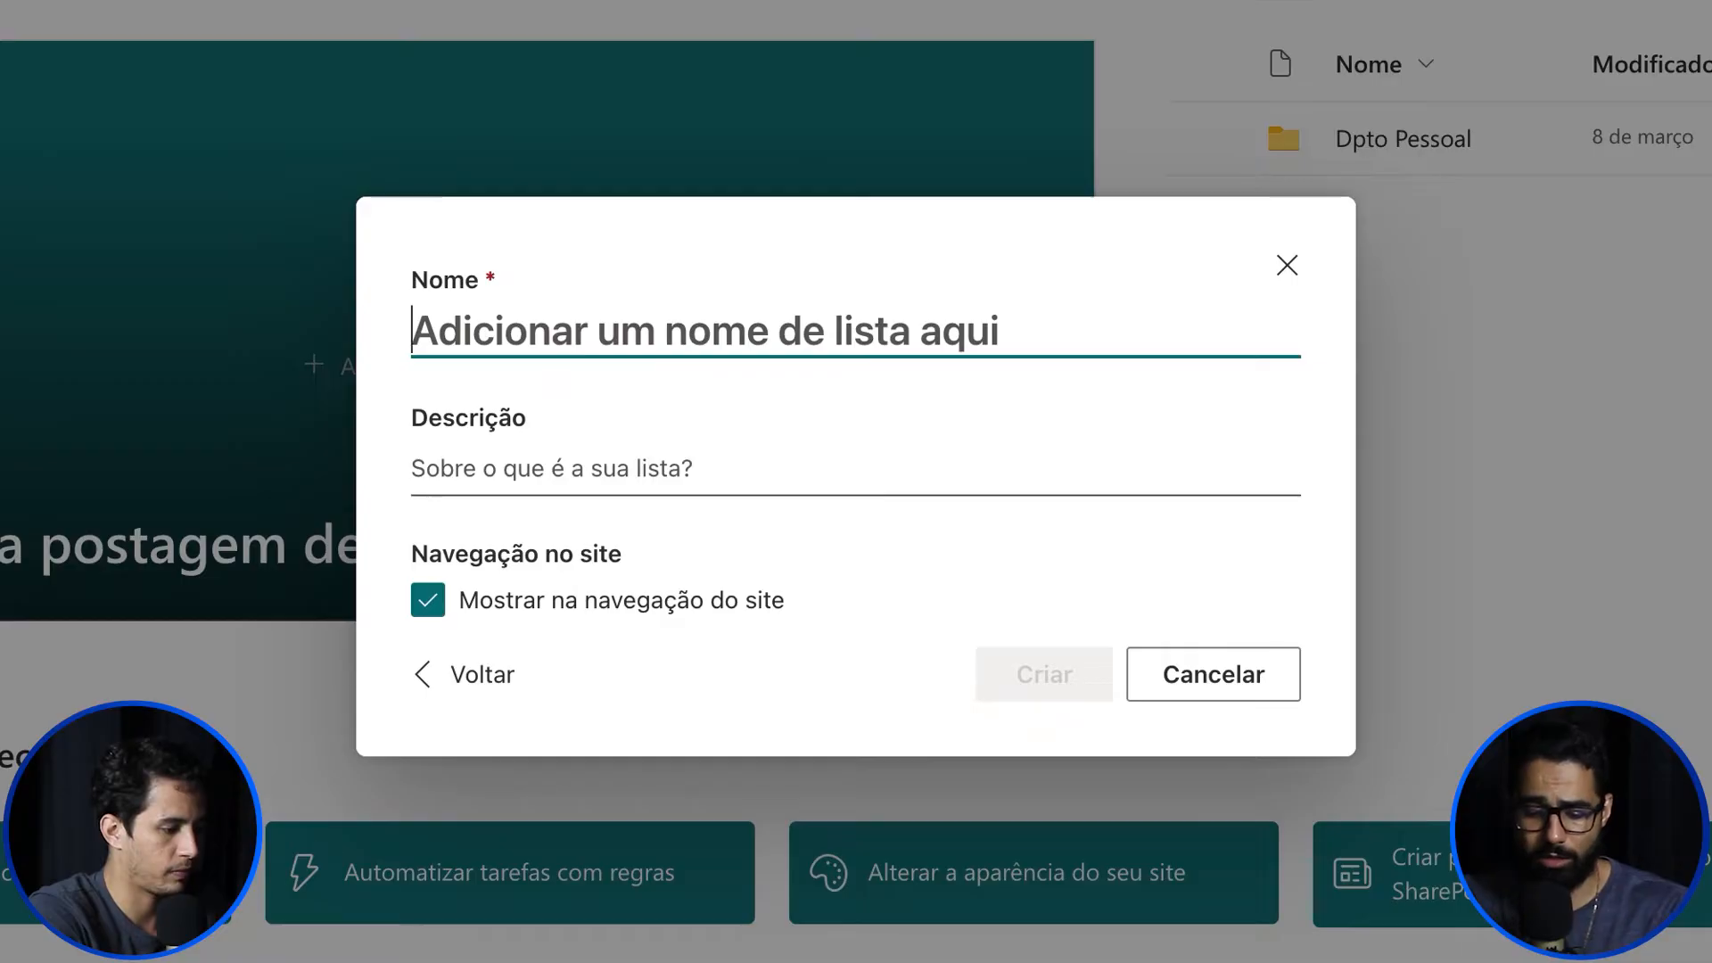
type("Processos Seletivos")
key("Tab")
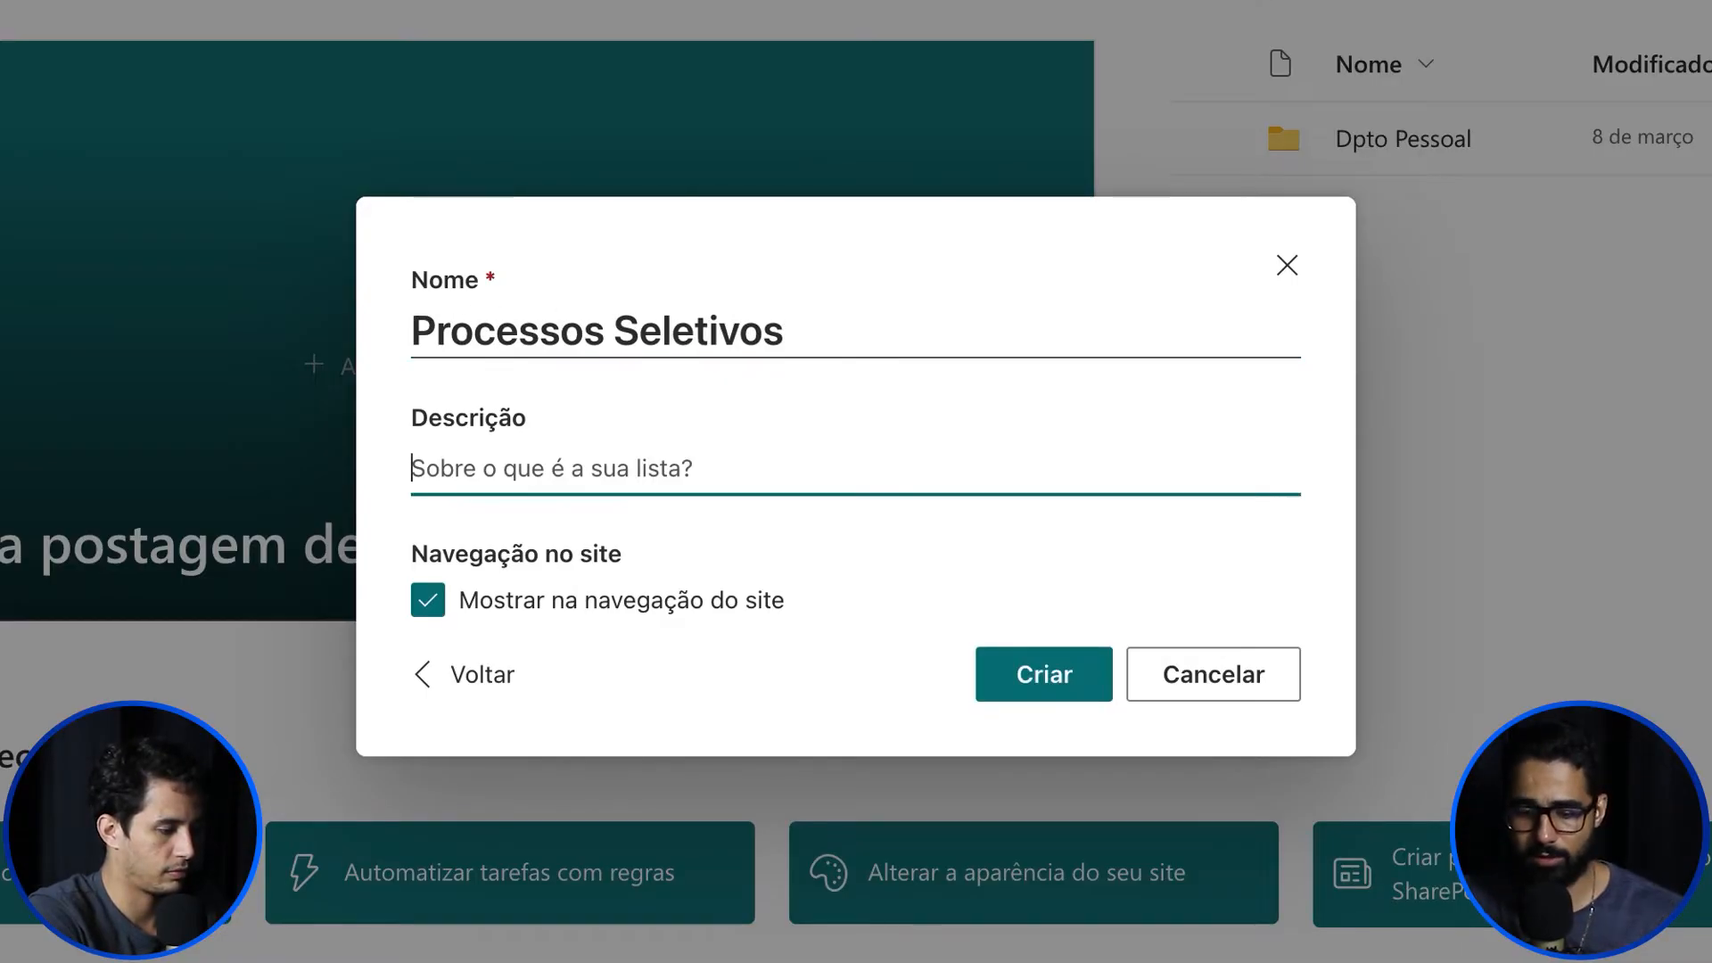
type("Controle de contratações e seleção de ")
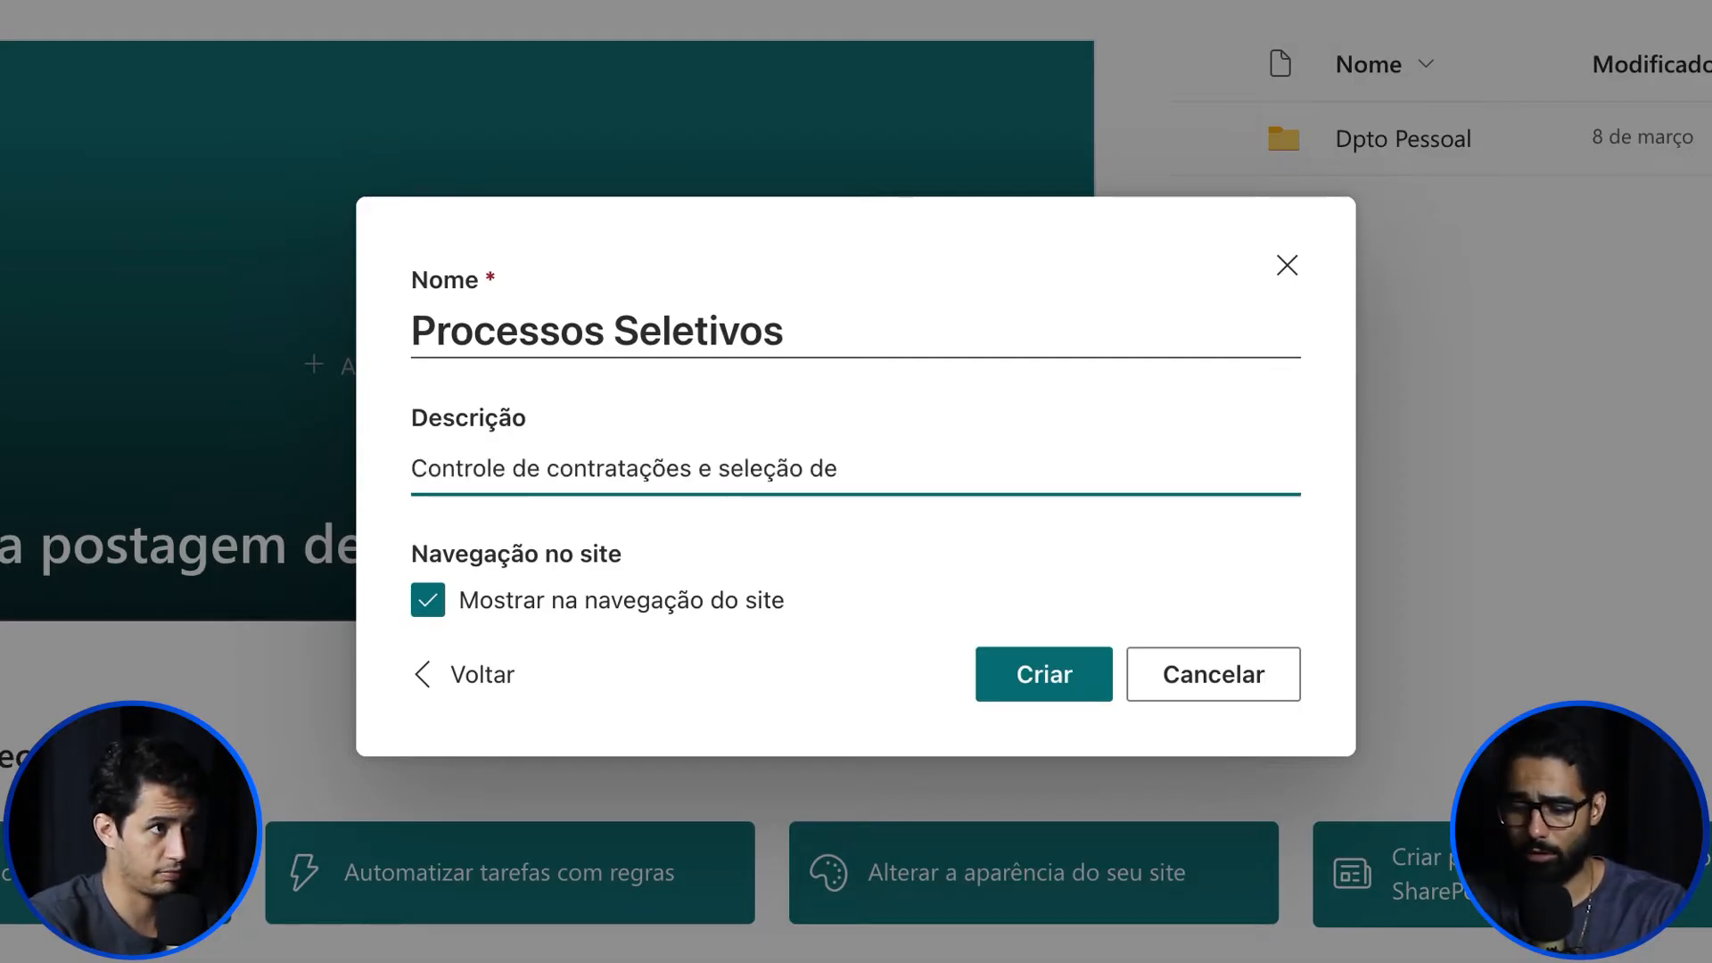
type("colaboradores")
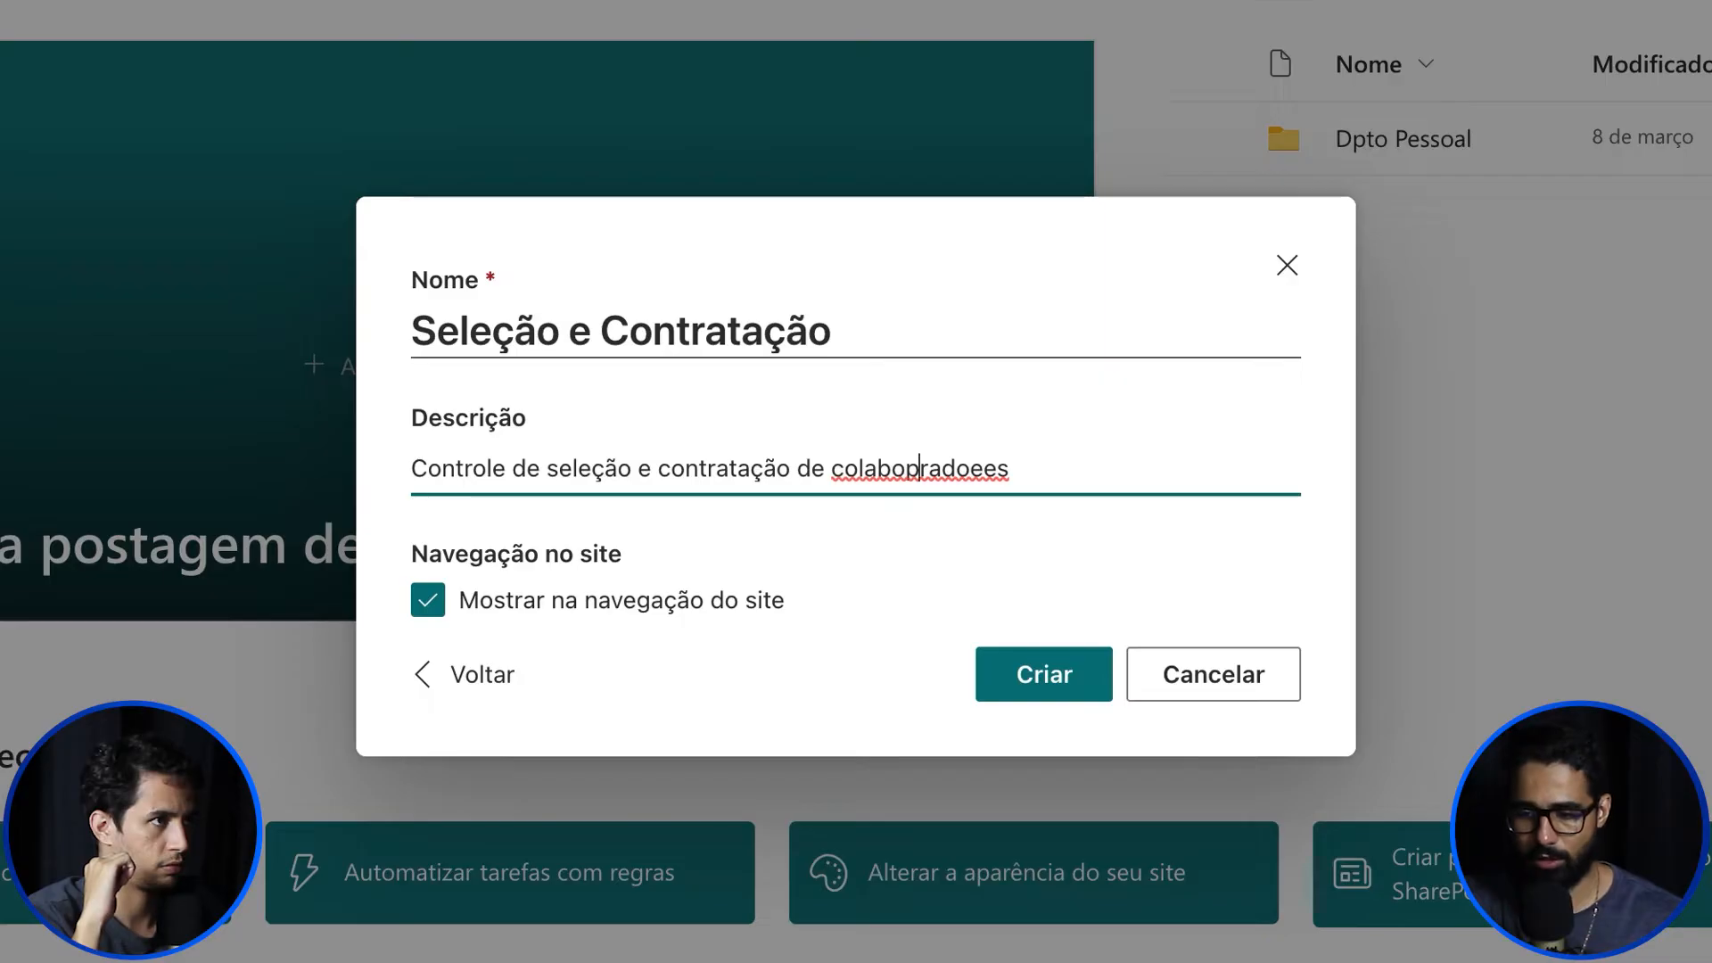
left_click(1045, 674)
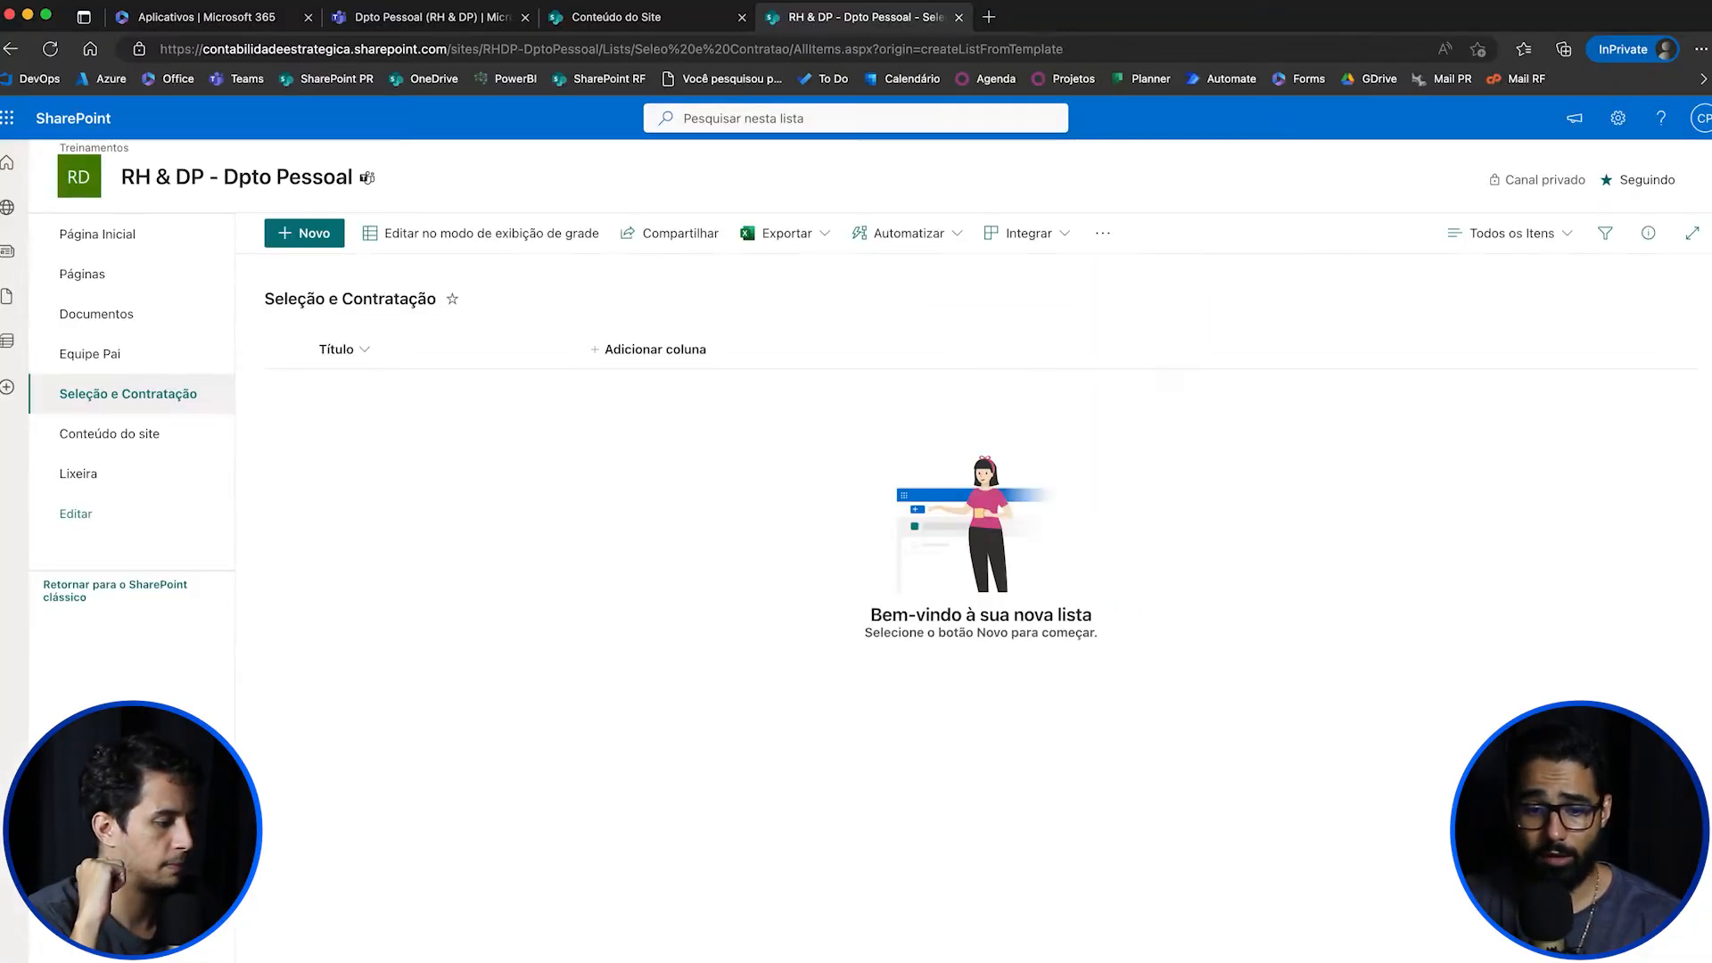
Step: View the site navigation's editing mode and the home page, and reopen the Seleção e Contratação list
left_click(75, 513)
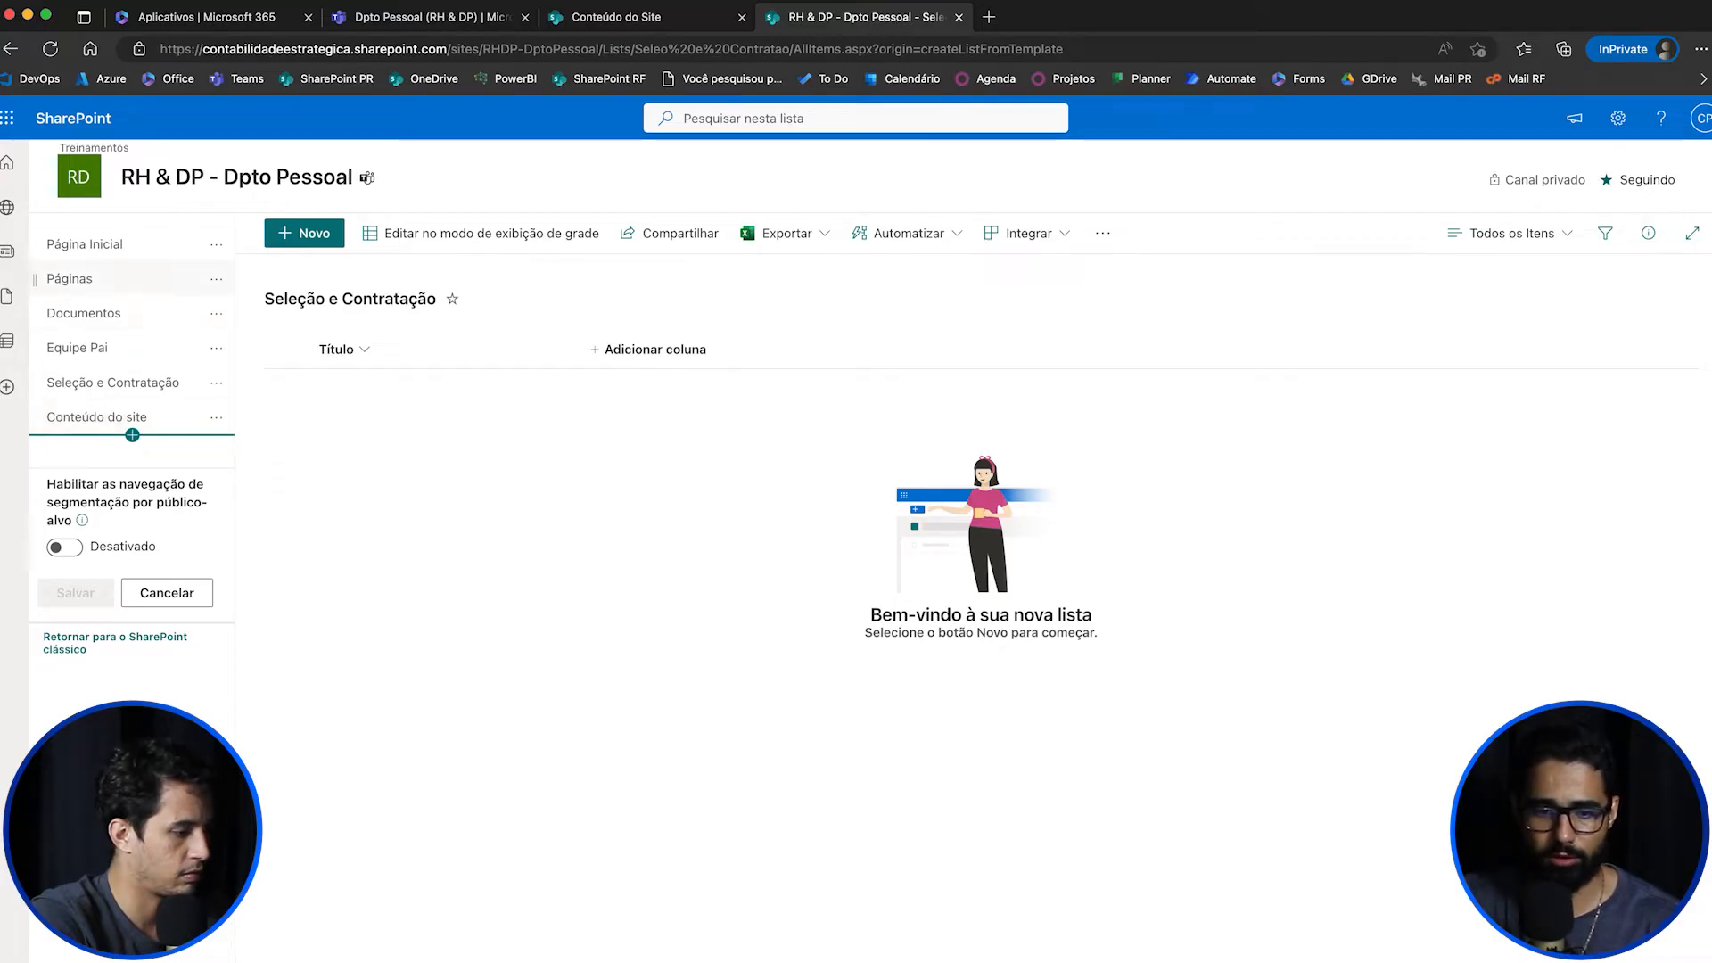
left_click(85, 244)
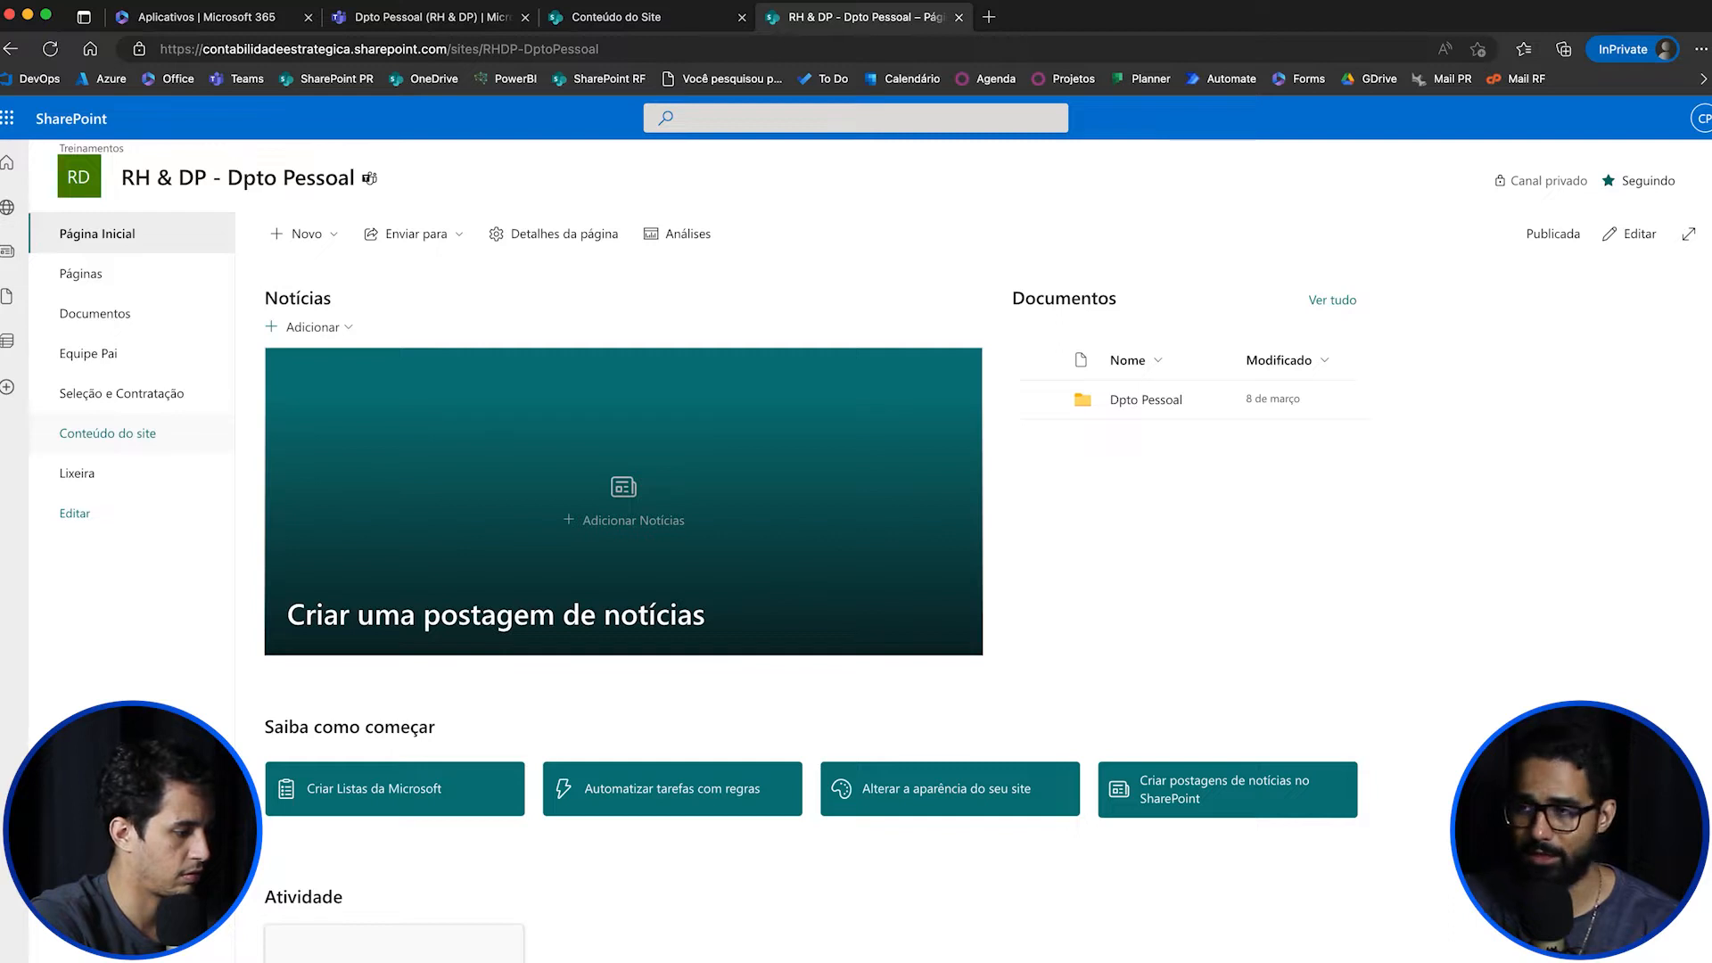
left_click(122, 393)
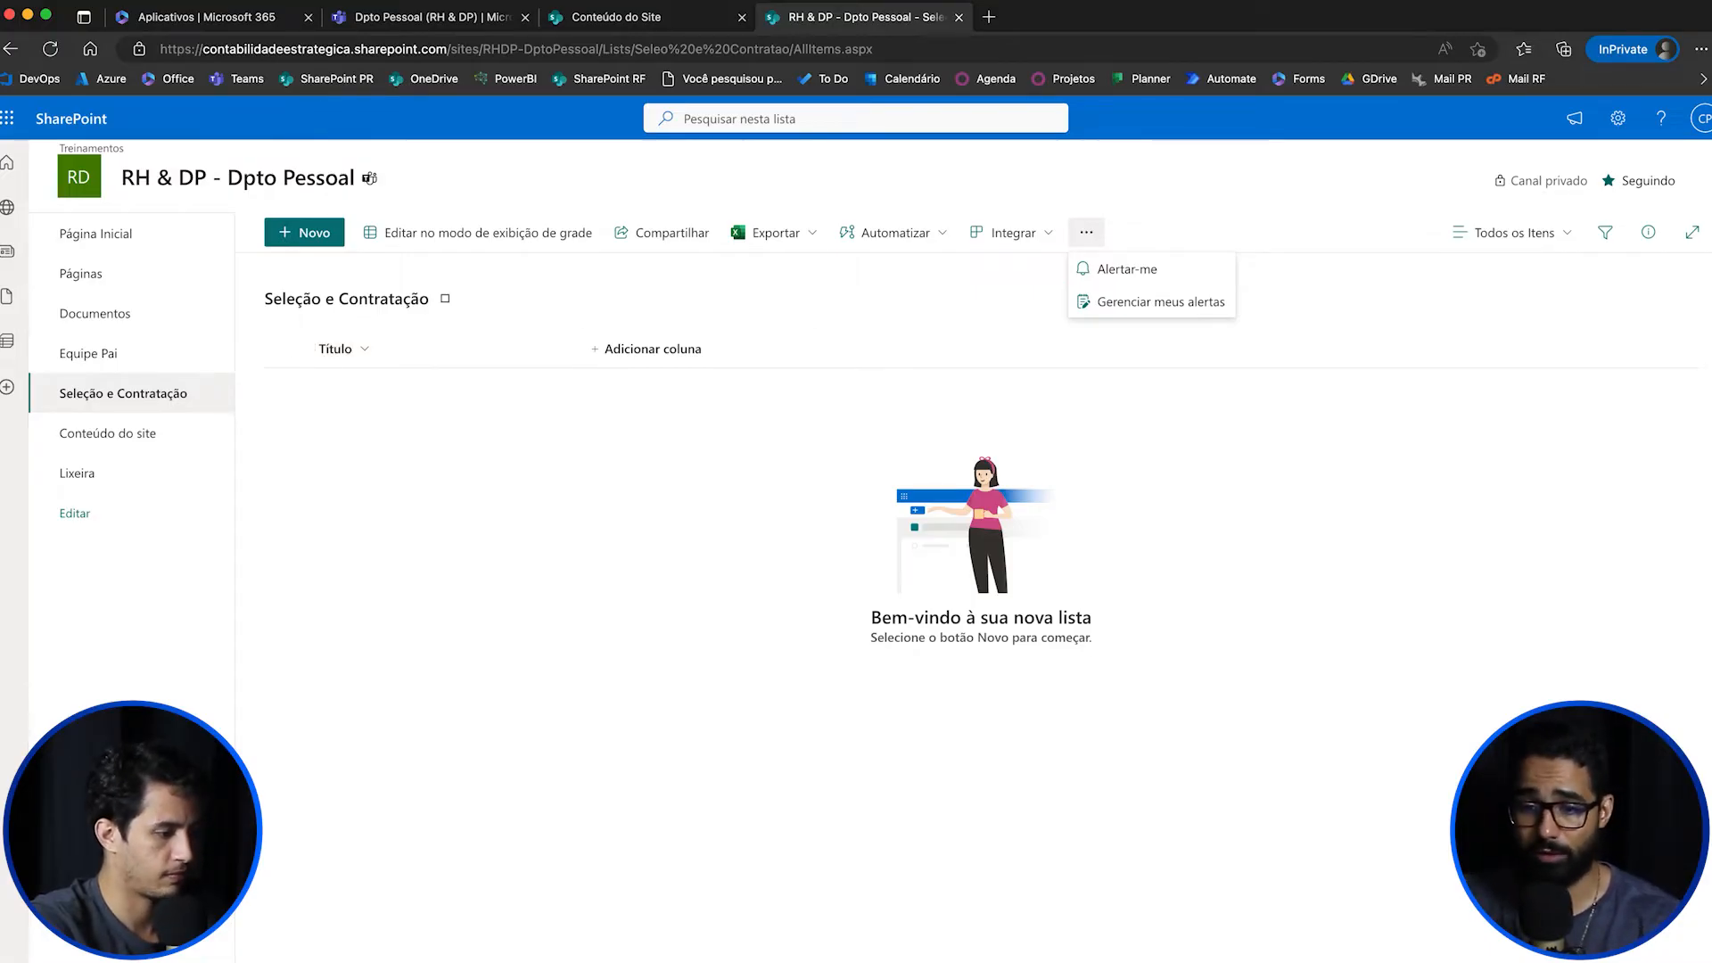
Step: Rename the Título column of the Seleção e Contratação list as "Posição"
left_click(339, 348)
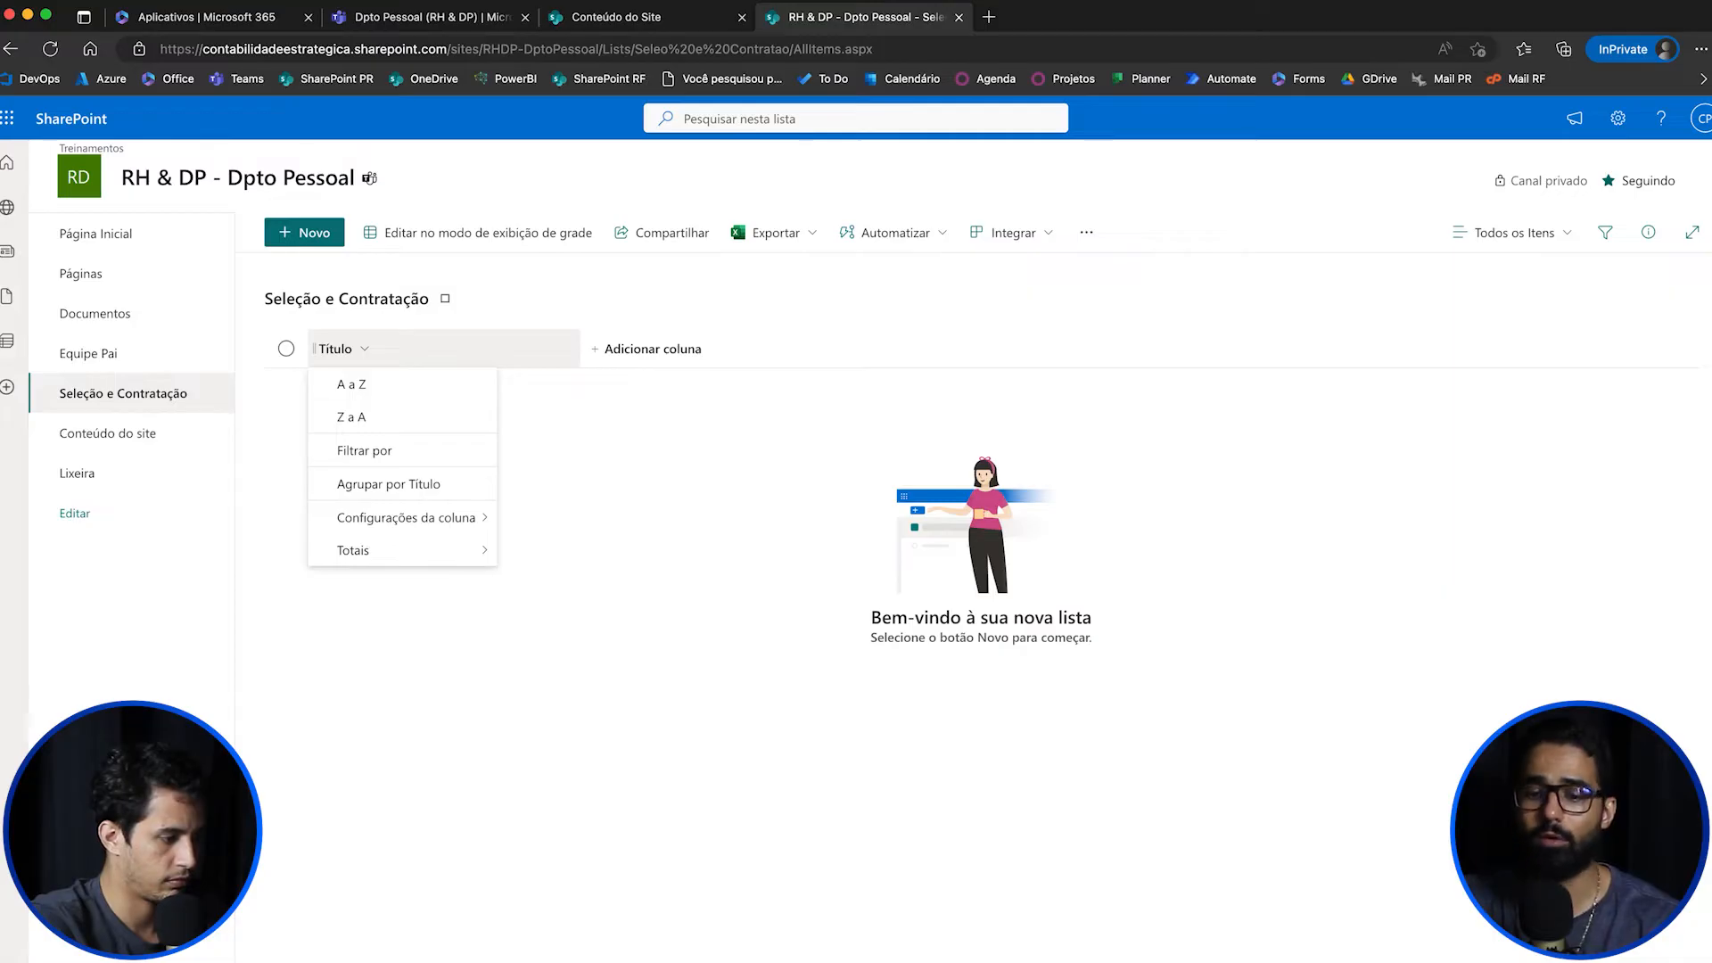
mouse_move(428, 517)
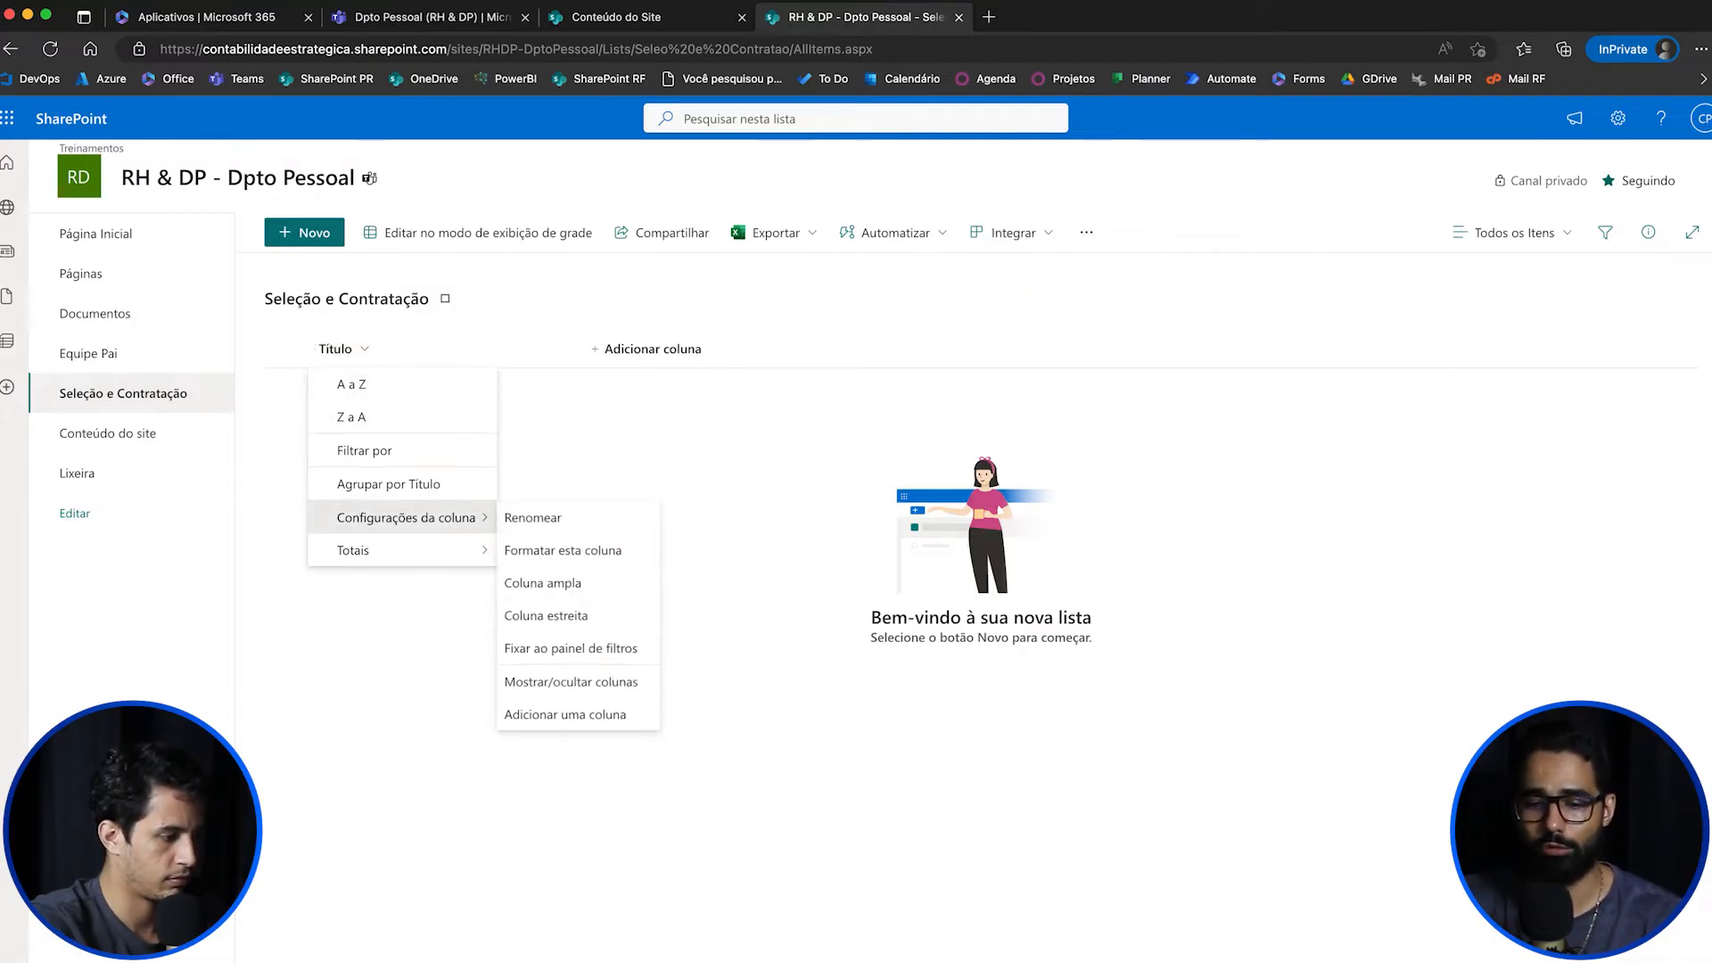
left_click(552, 517)
type("Va")
key("BackSpace")
key("BackSpace")
type("Podsi")
key("BackSpace")
key("BackSpace")
key("BackSpace")
key("BackSpace")
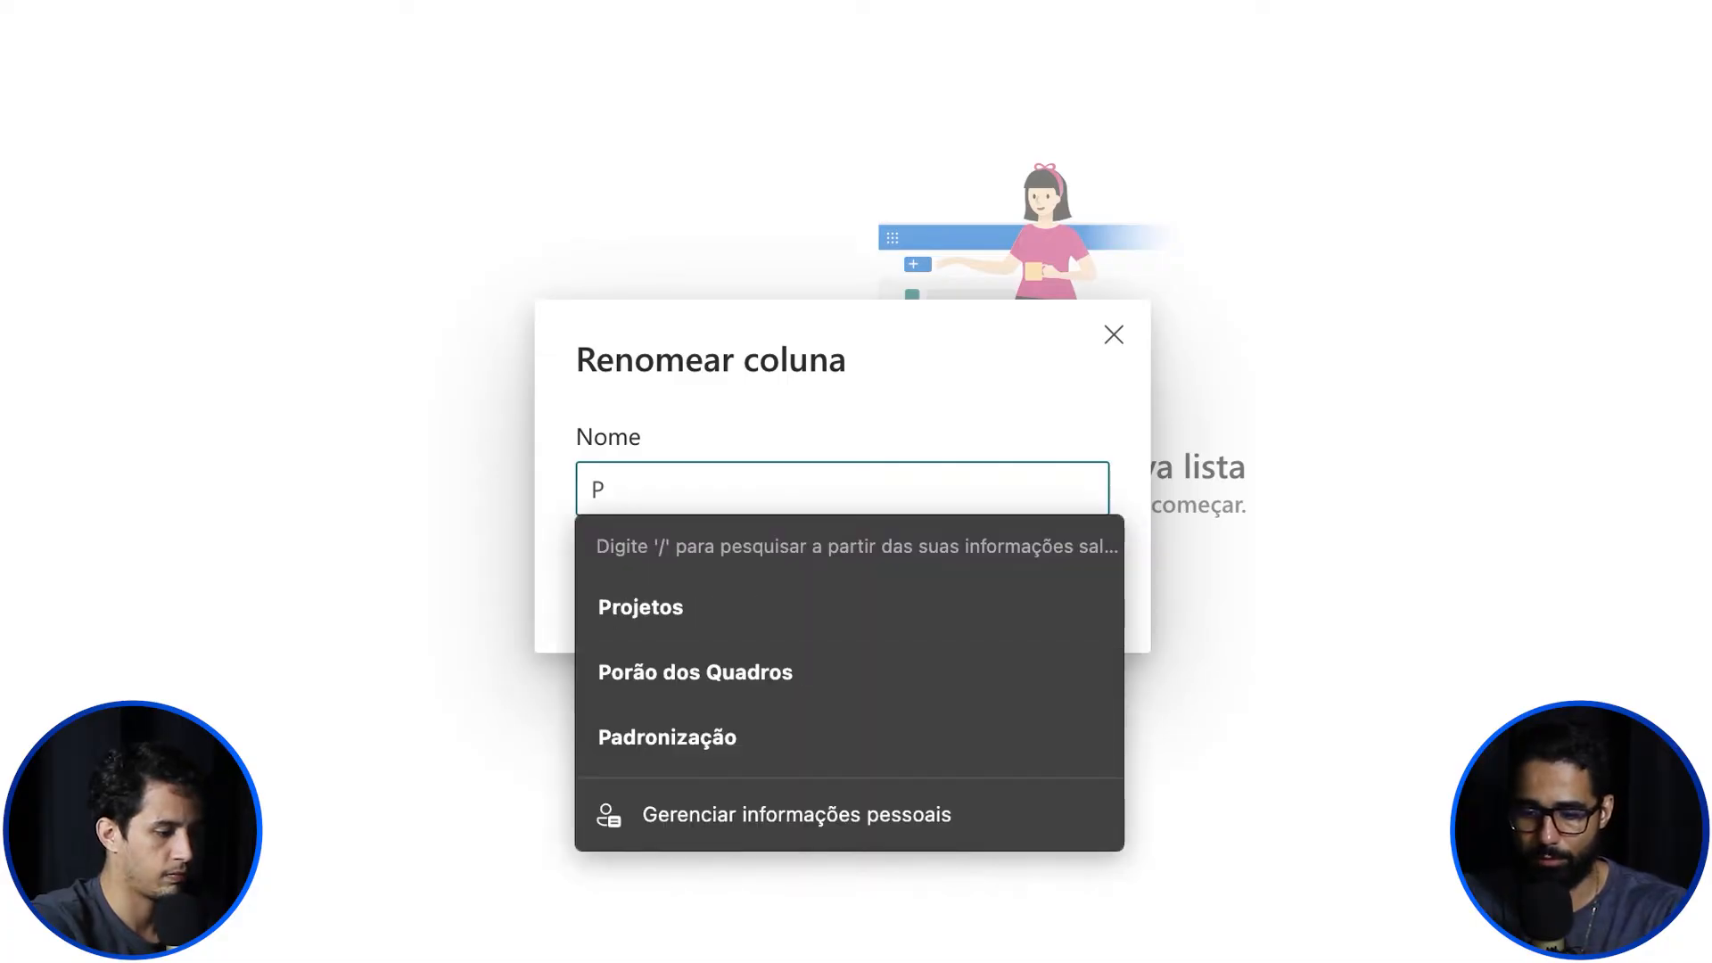
type("osi'")
type("ção")
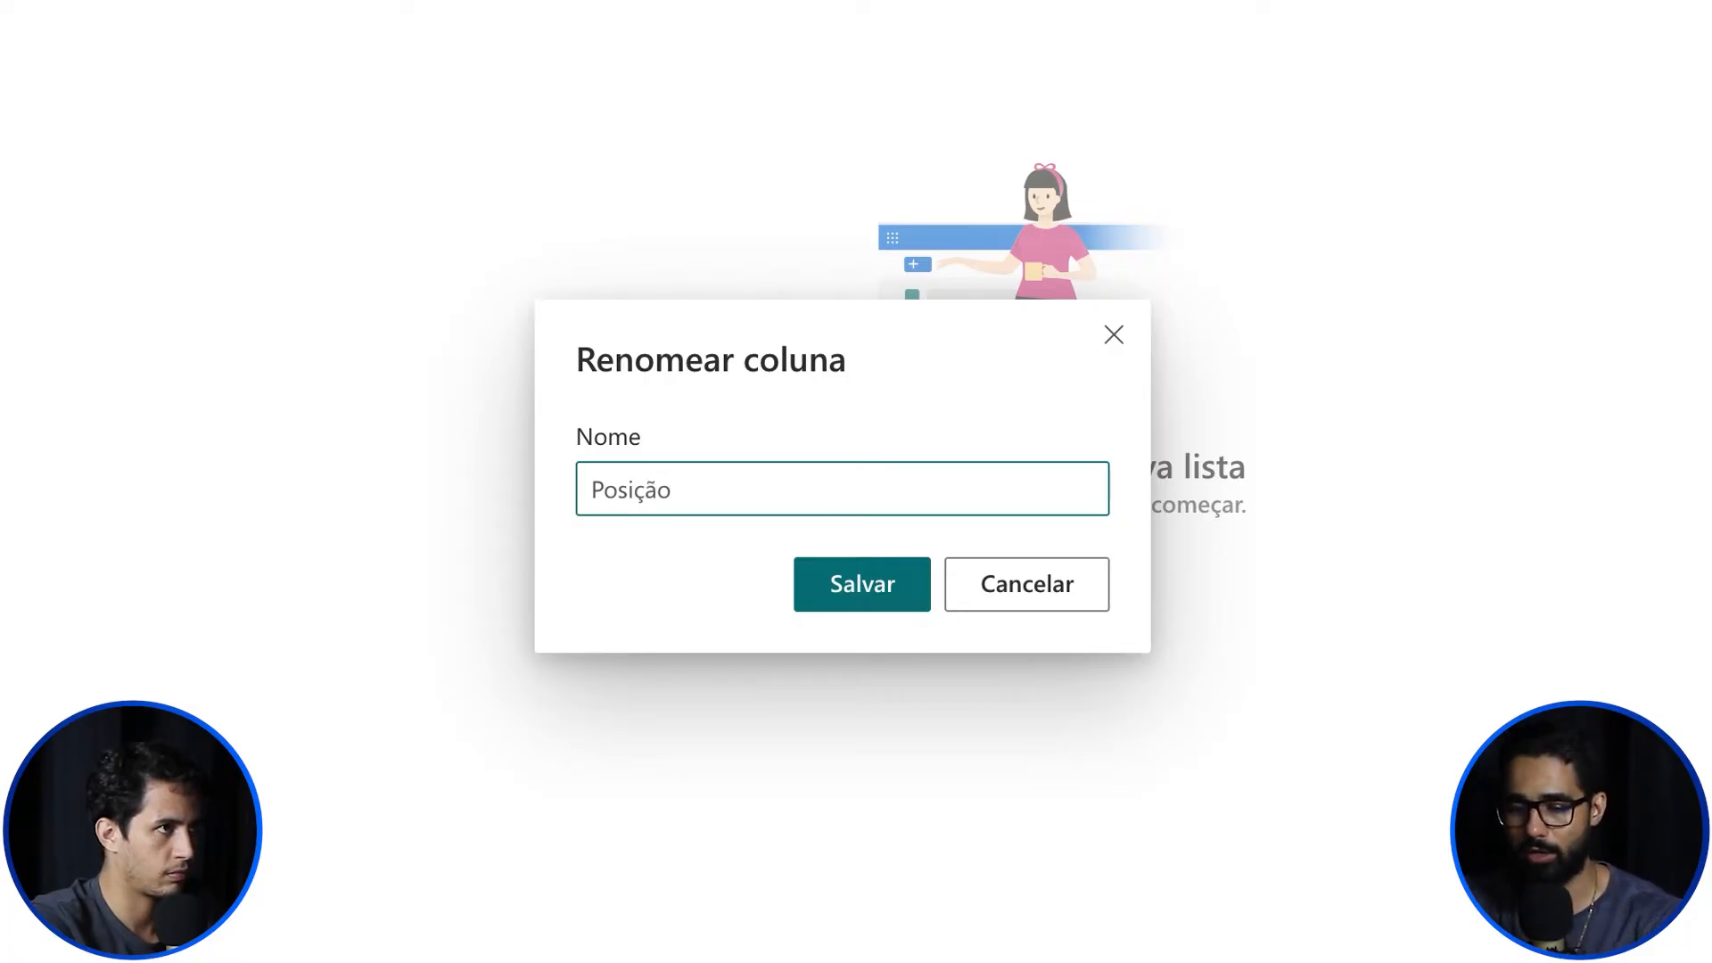
left_click(862, 584)
Step: Add a multiple-lines-of-text column named "Descrição do Cargo" to the list
left_click(652, 349)
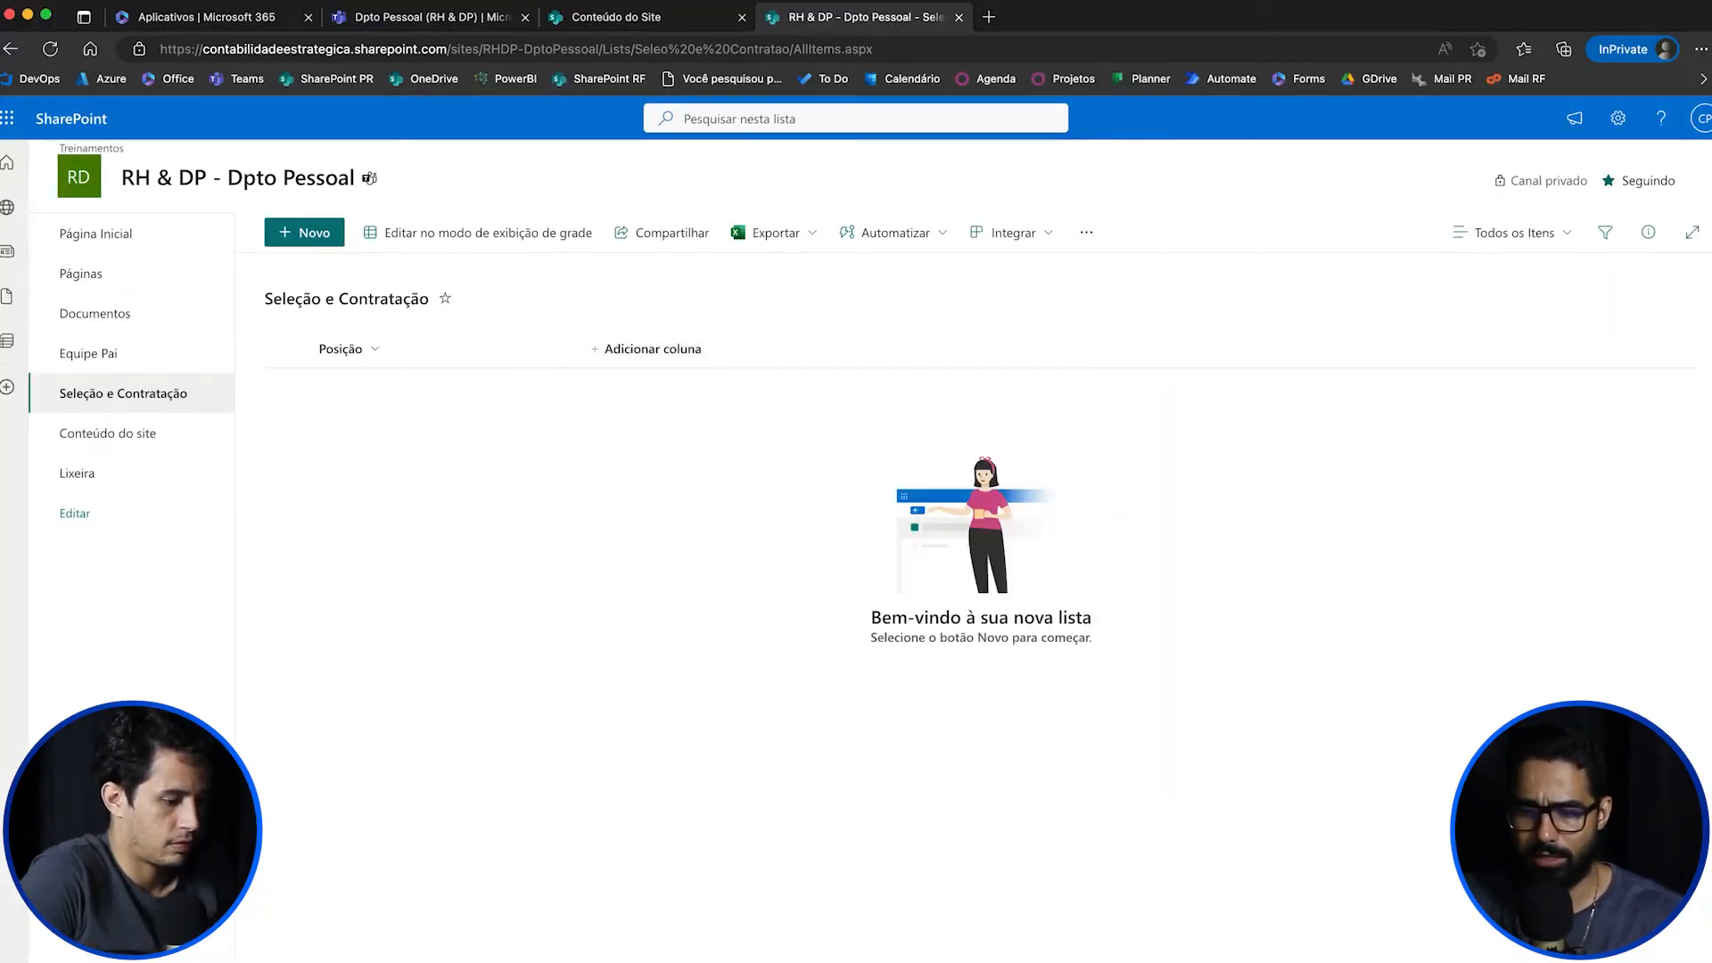
type("Descrição ")
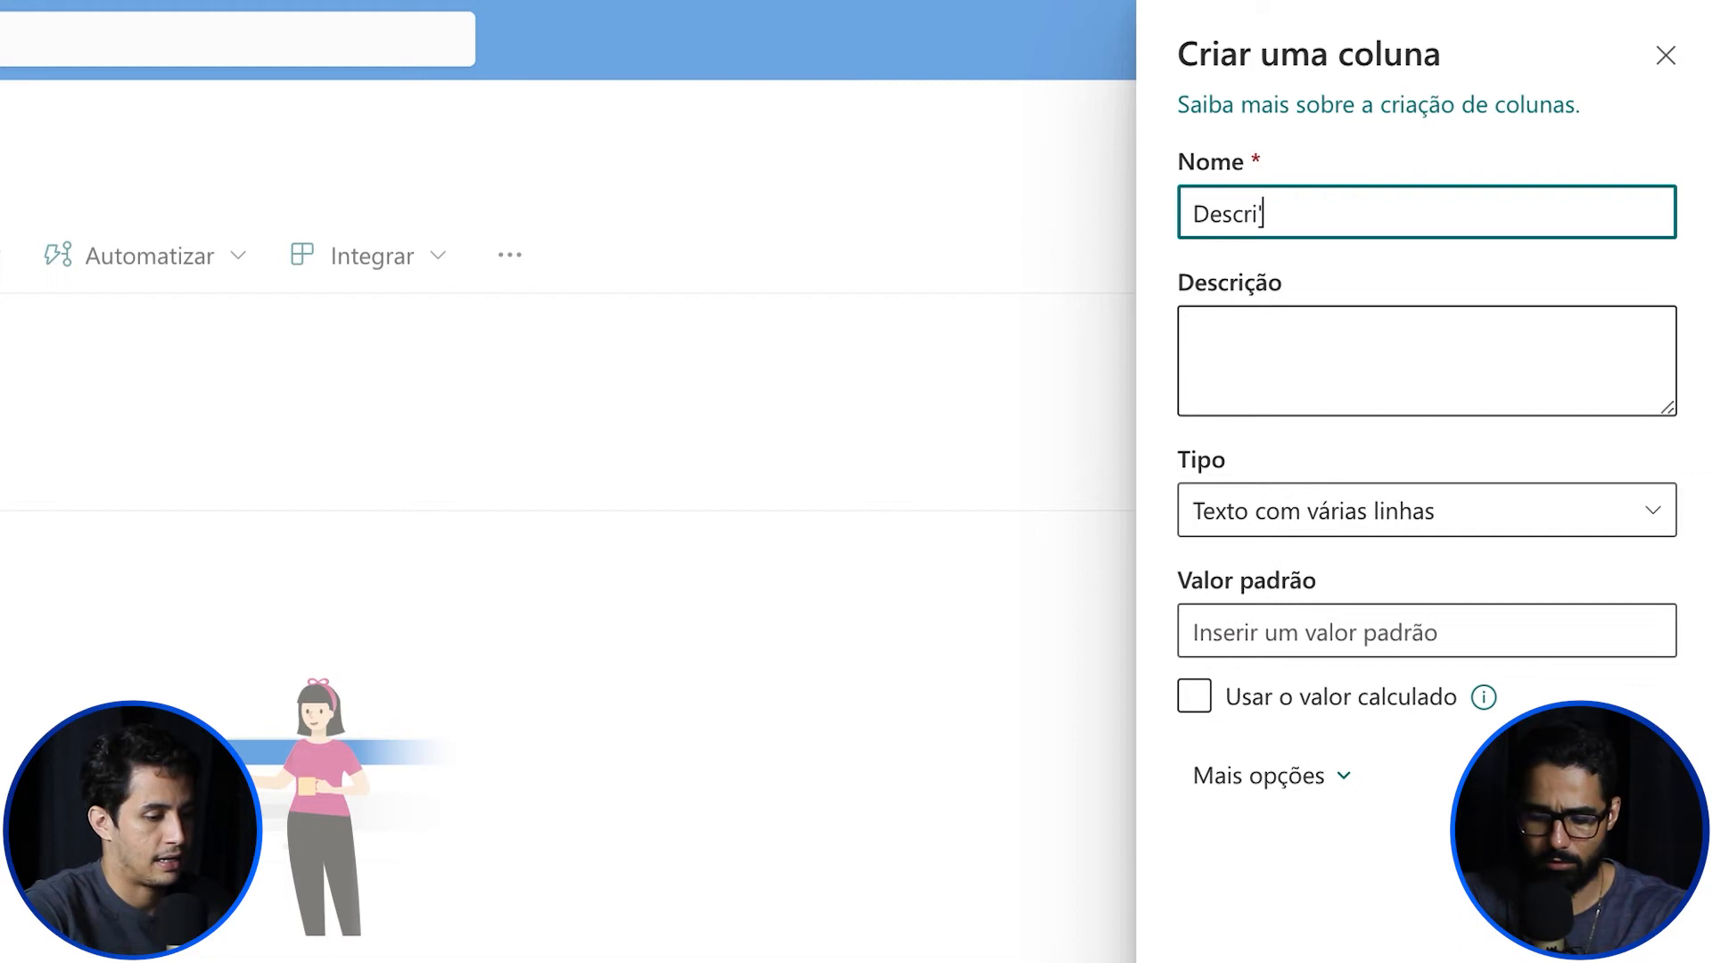
type("do Cargo")
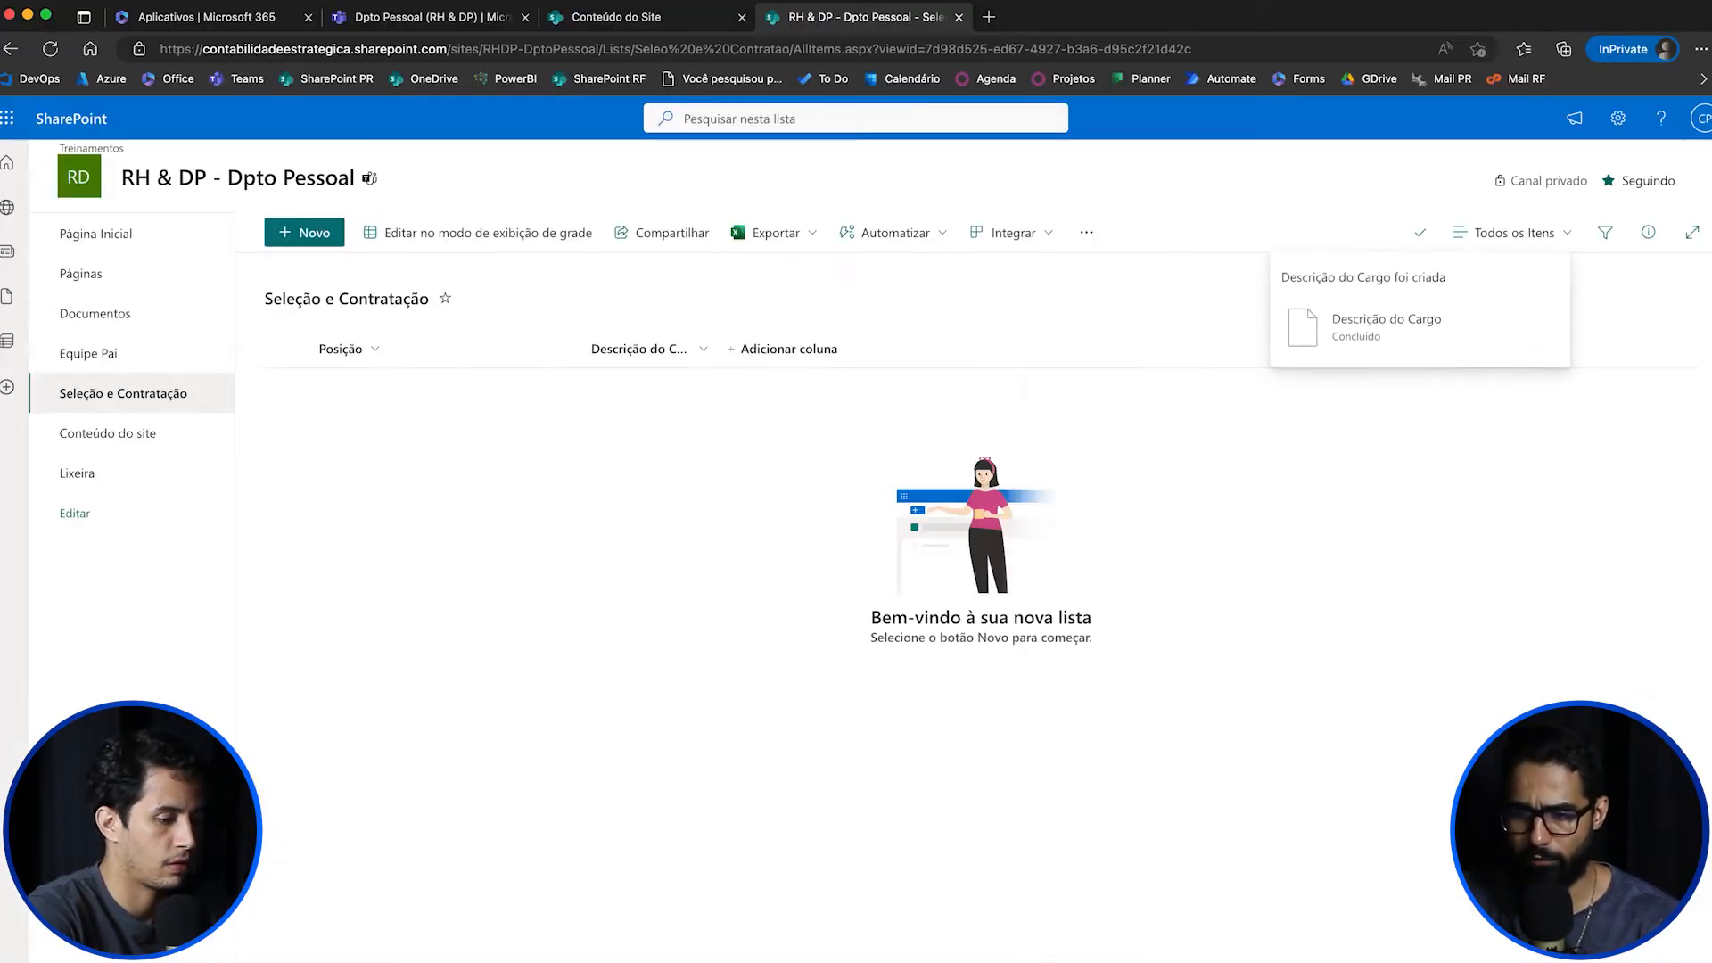
Step: Start another multiple-lines-of-text column and name it "Requisitos - CHA"
left_click(790, 348)
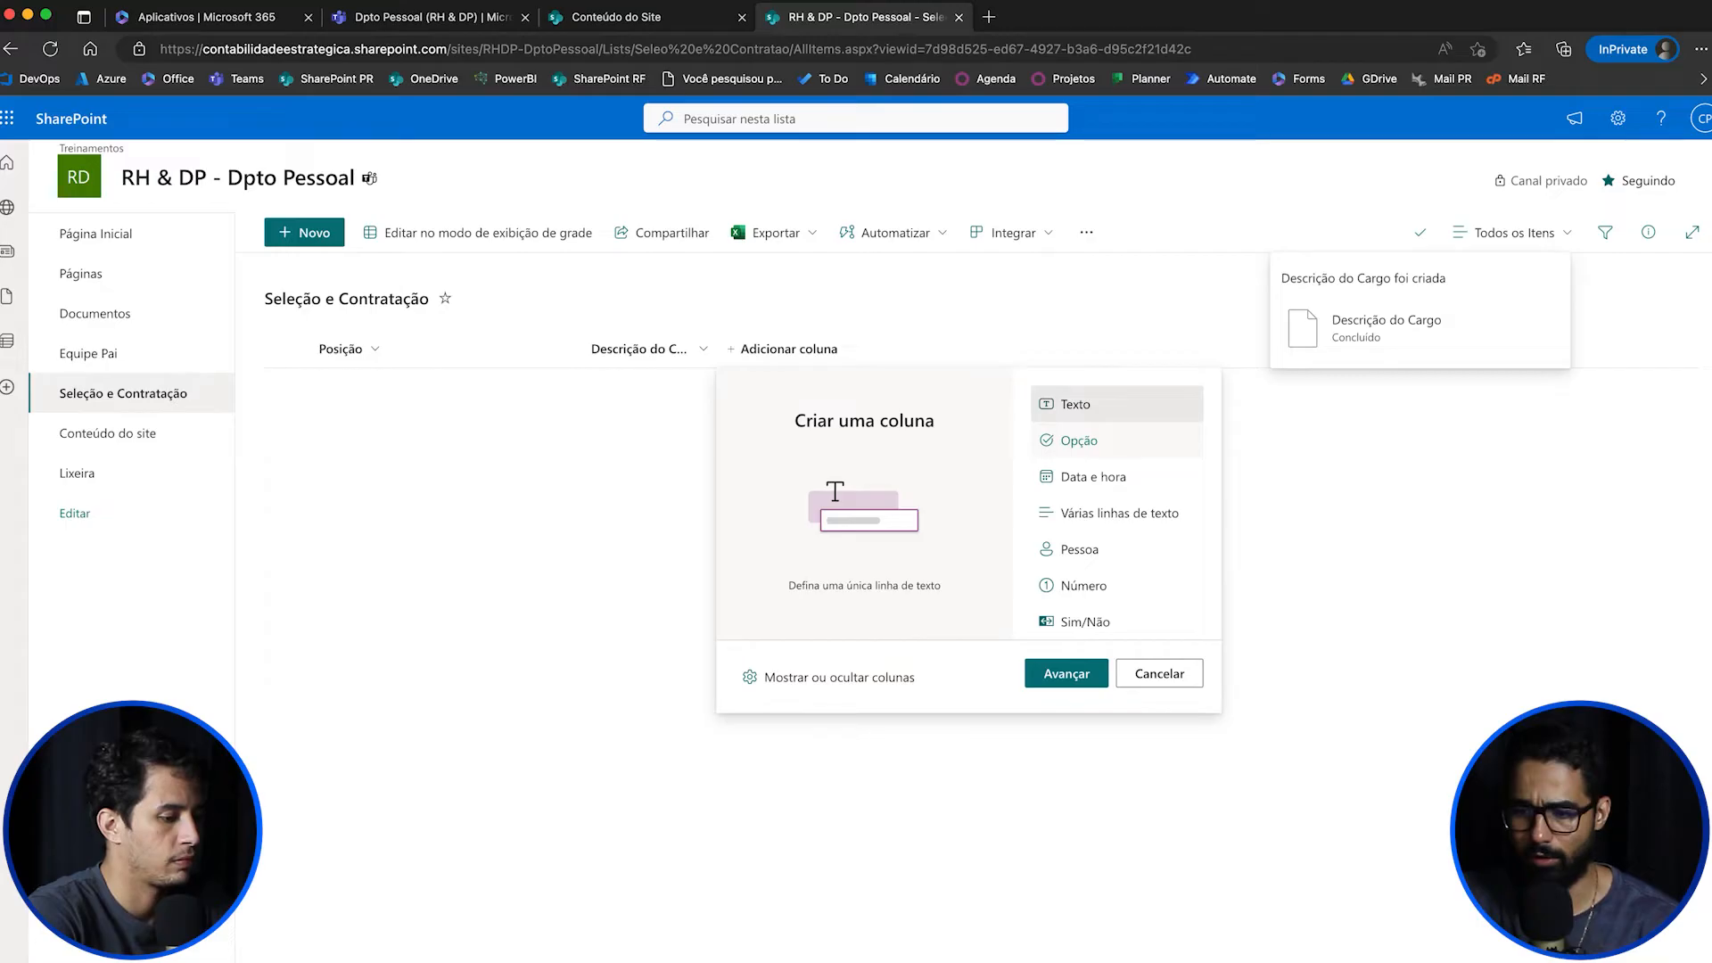
left_click(1119, 514)
left_click(1066, 673)
type("Exigenciaz")
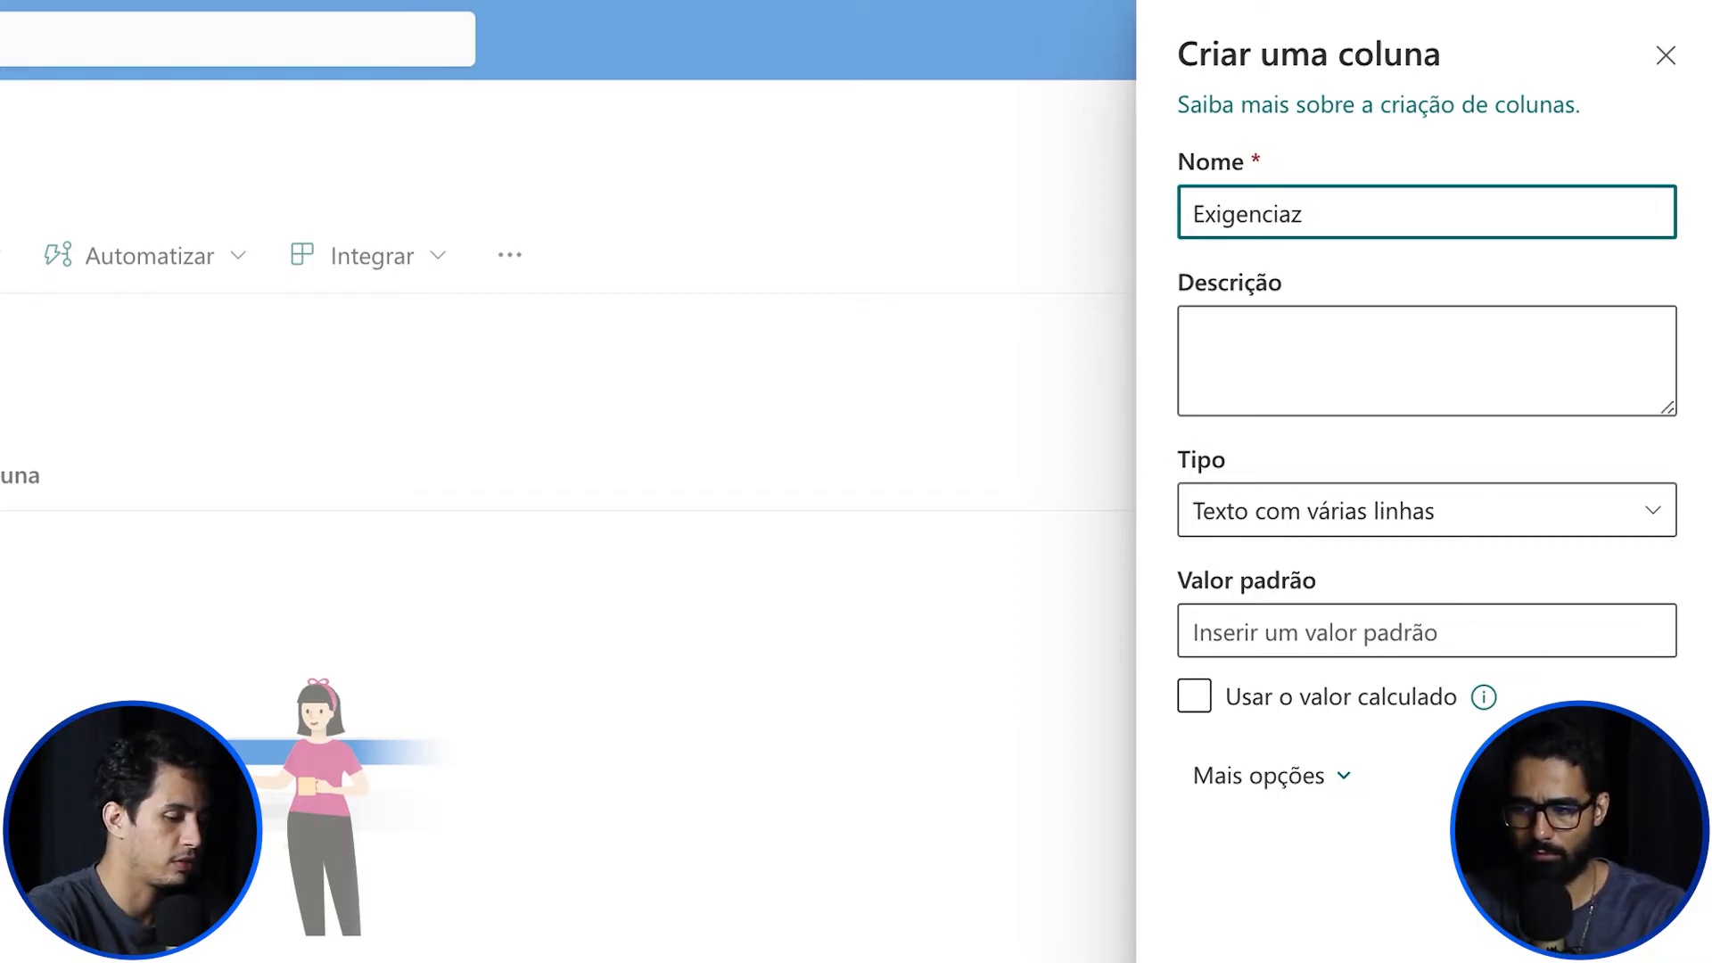
key("BackSpace")
key("BackSpace")
key("BackSpace")
key("BackSpace")
key("BackSpace")
key("BackSpace")
key("BackSpace")
key("BackSpace")
key("BackSpace")
key("BackSpace")
type("Requisitos")
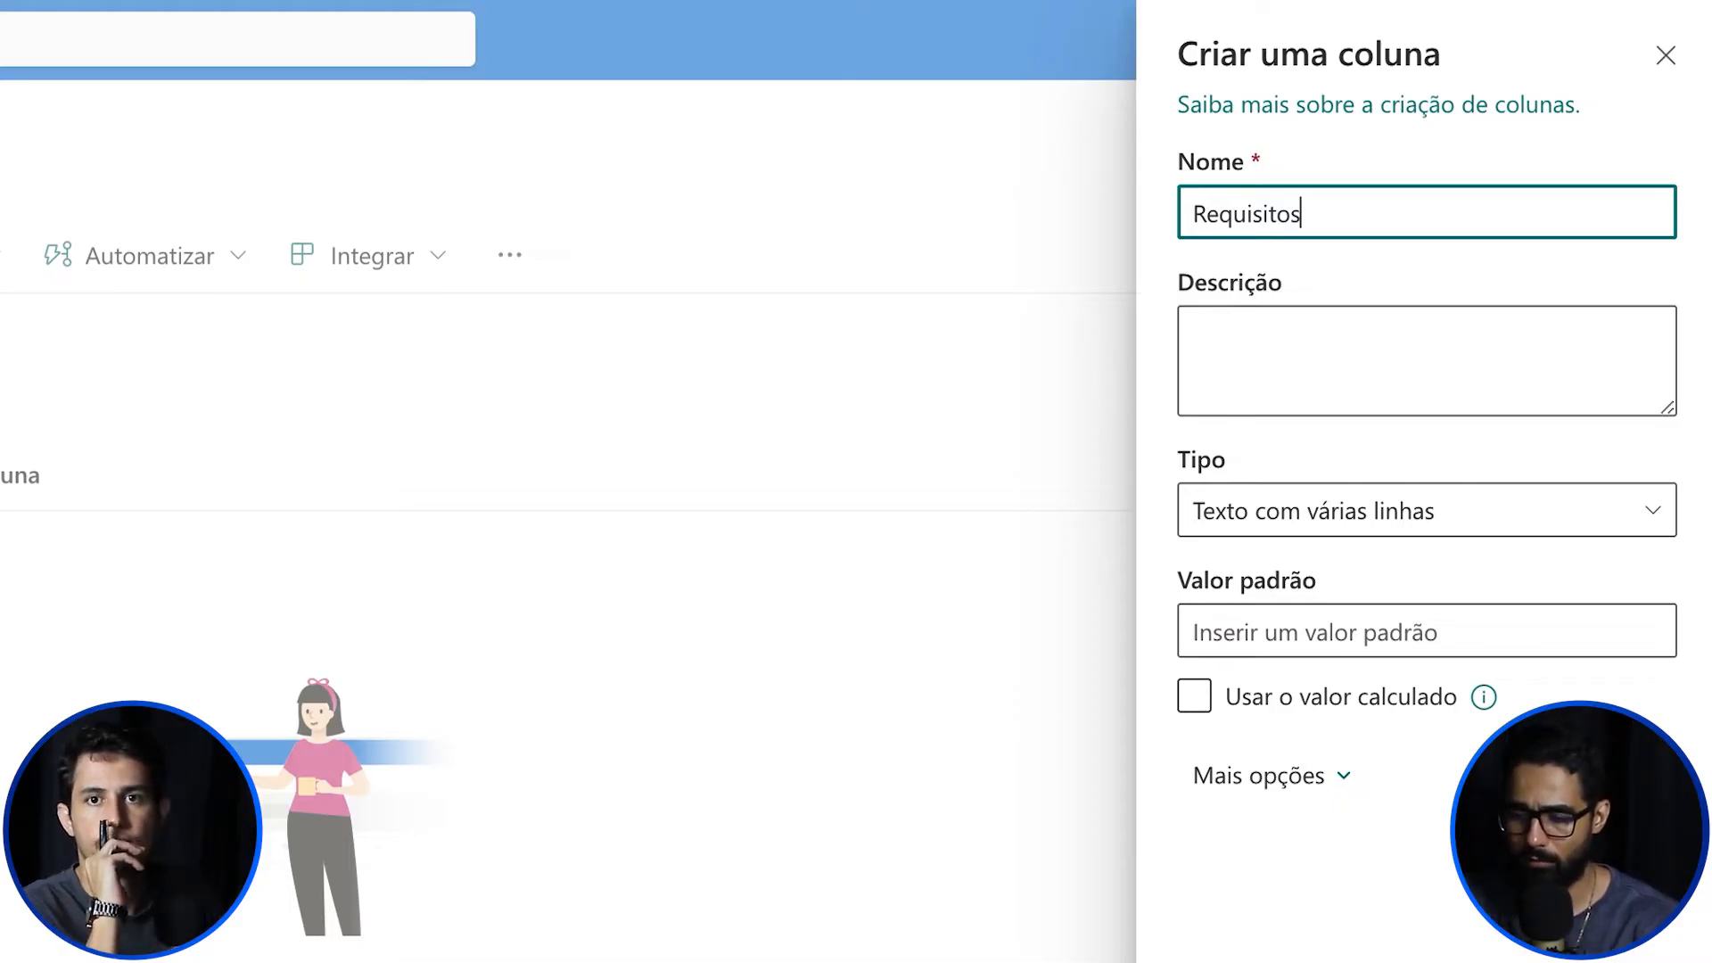
type("- CH")
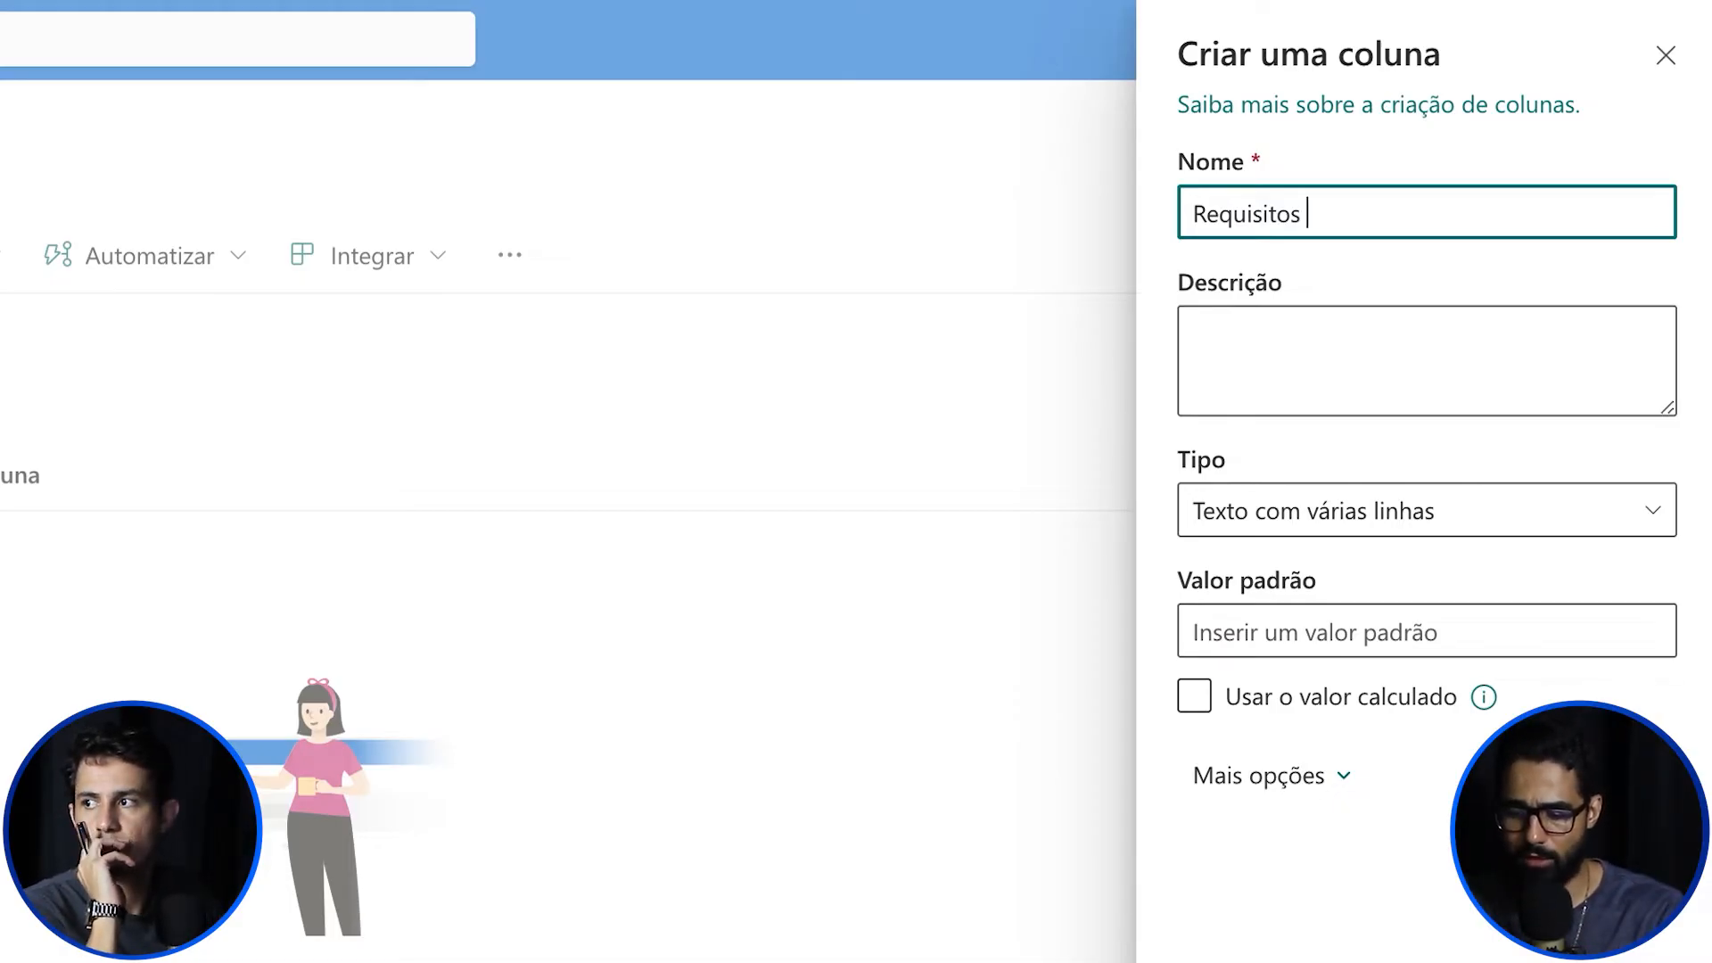
type("A")
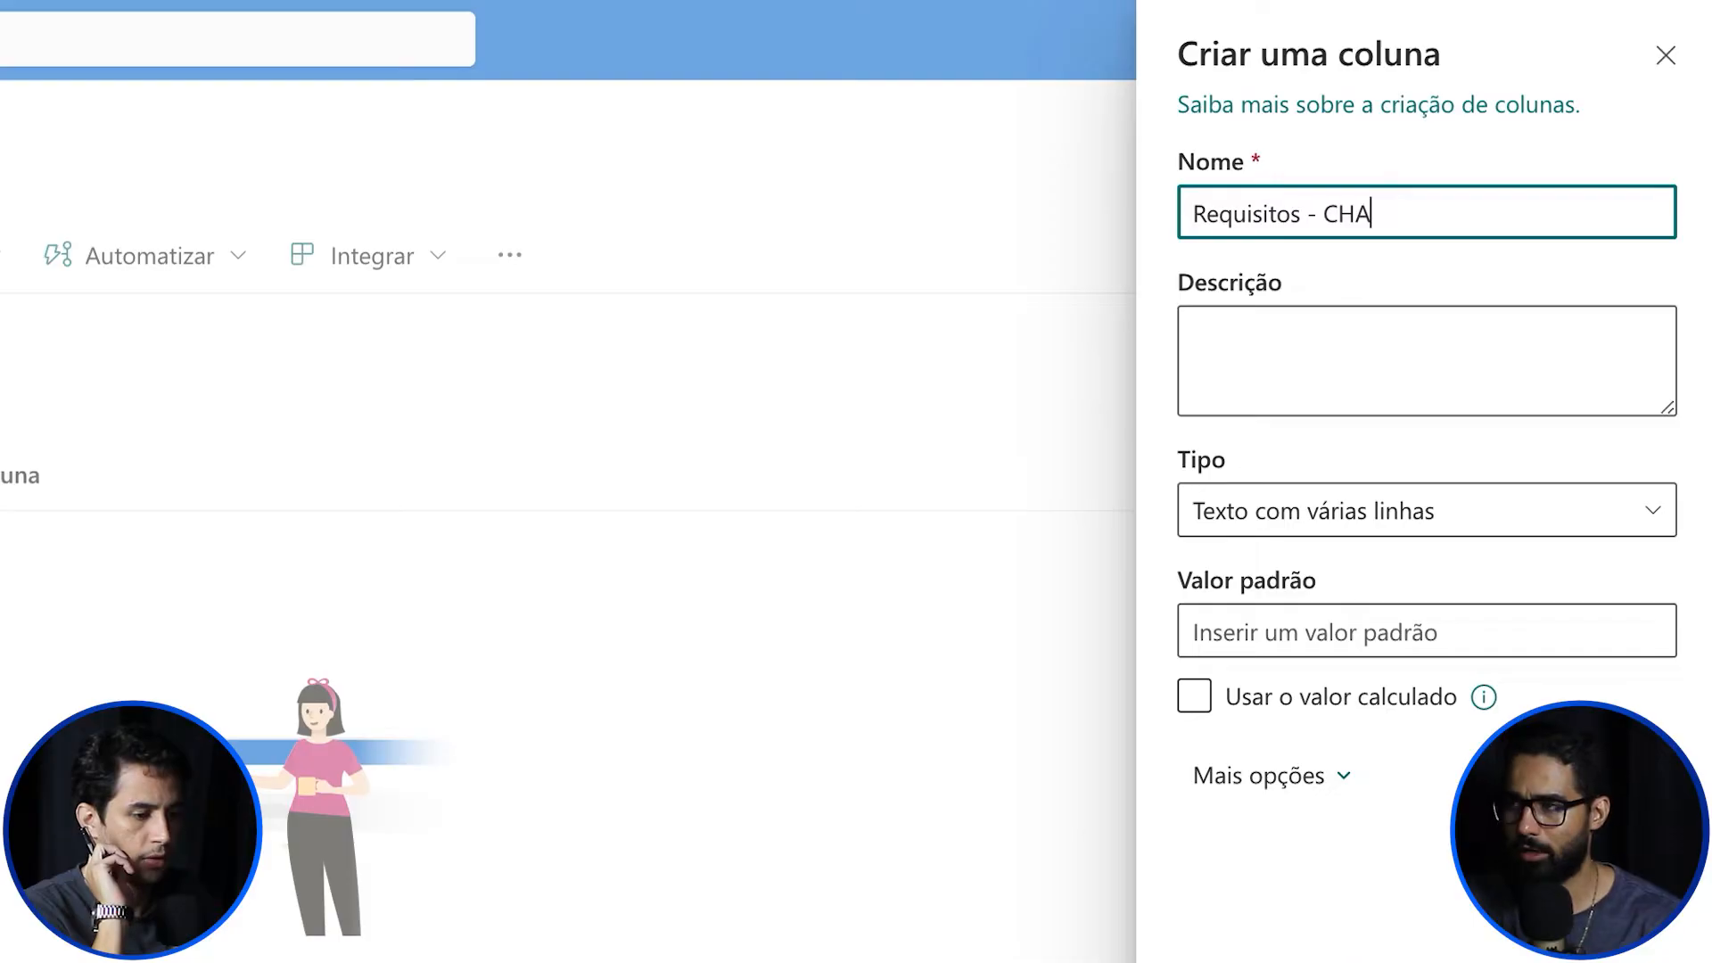
Step: Describe the column as "Descreva os requisitos da vaga, considerando:", followed by Conhecimento, Habilidades and Atividades on separate lines
key("Tab")
type("Descreva os requis")
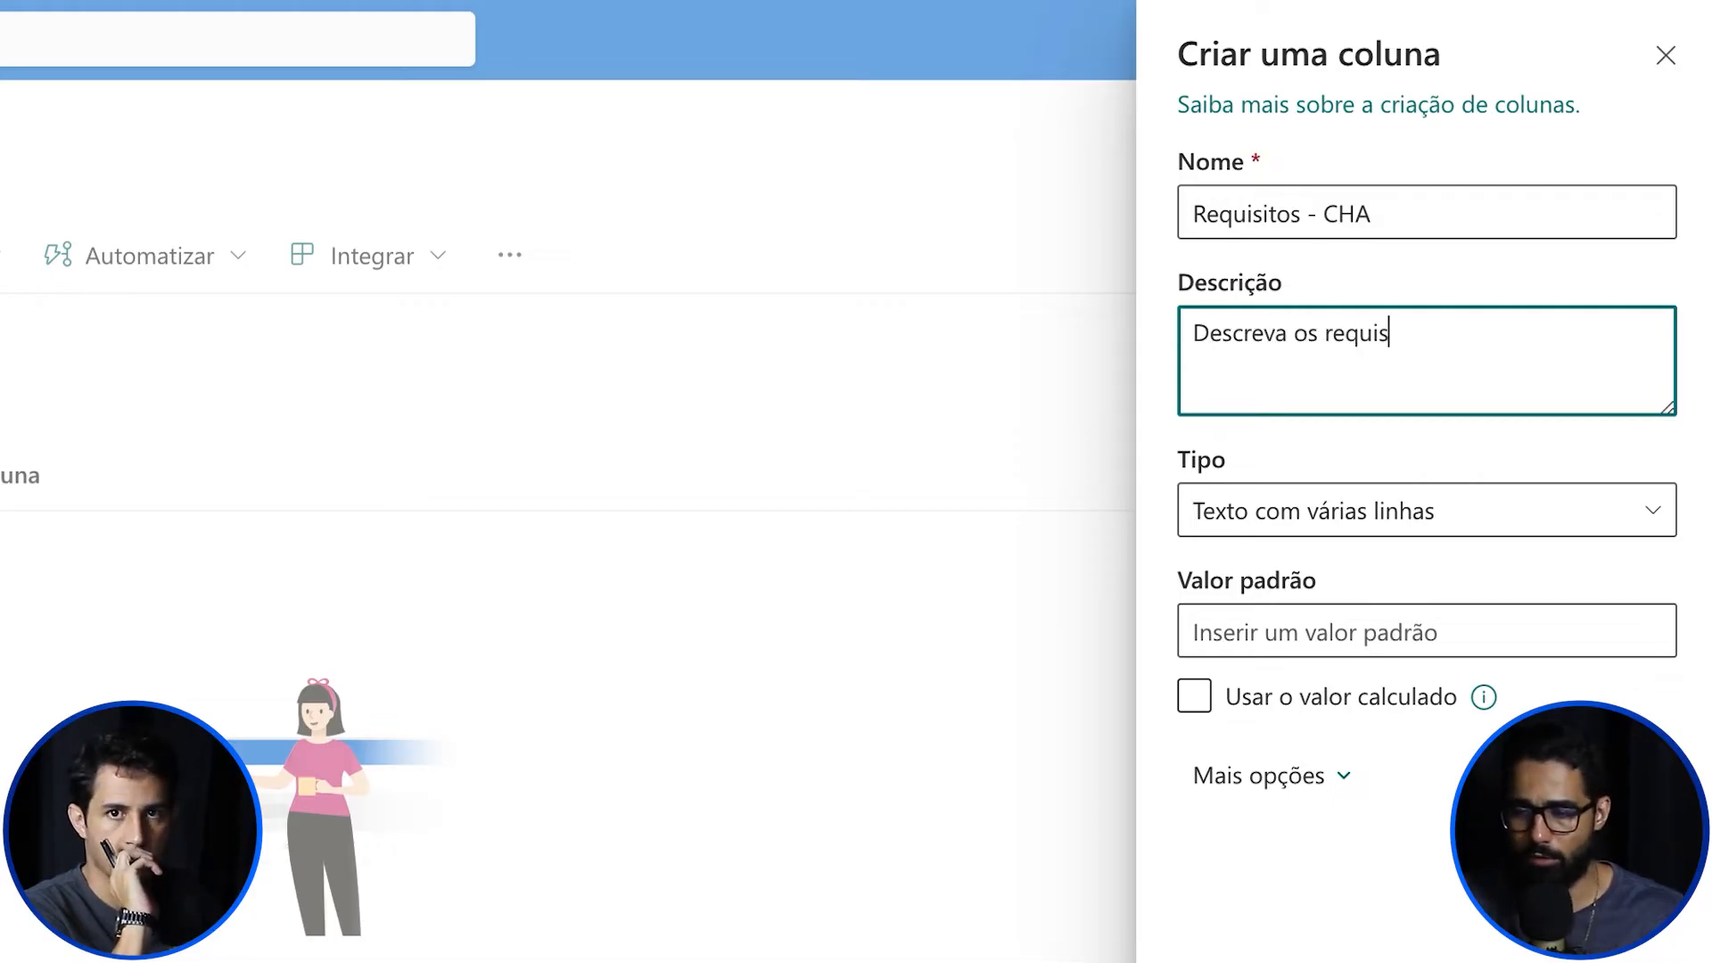
type("itos da vaga, considde")
key("BackSpace")
key("BackSpace")
key("BackSpace")
type("e")
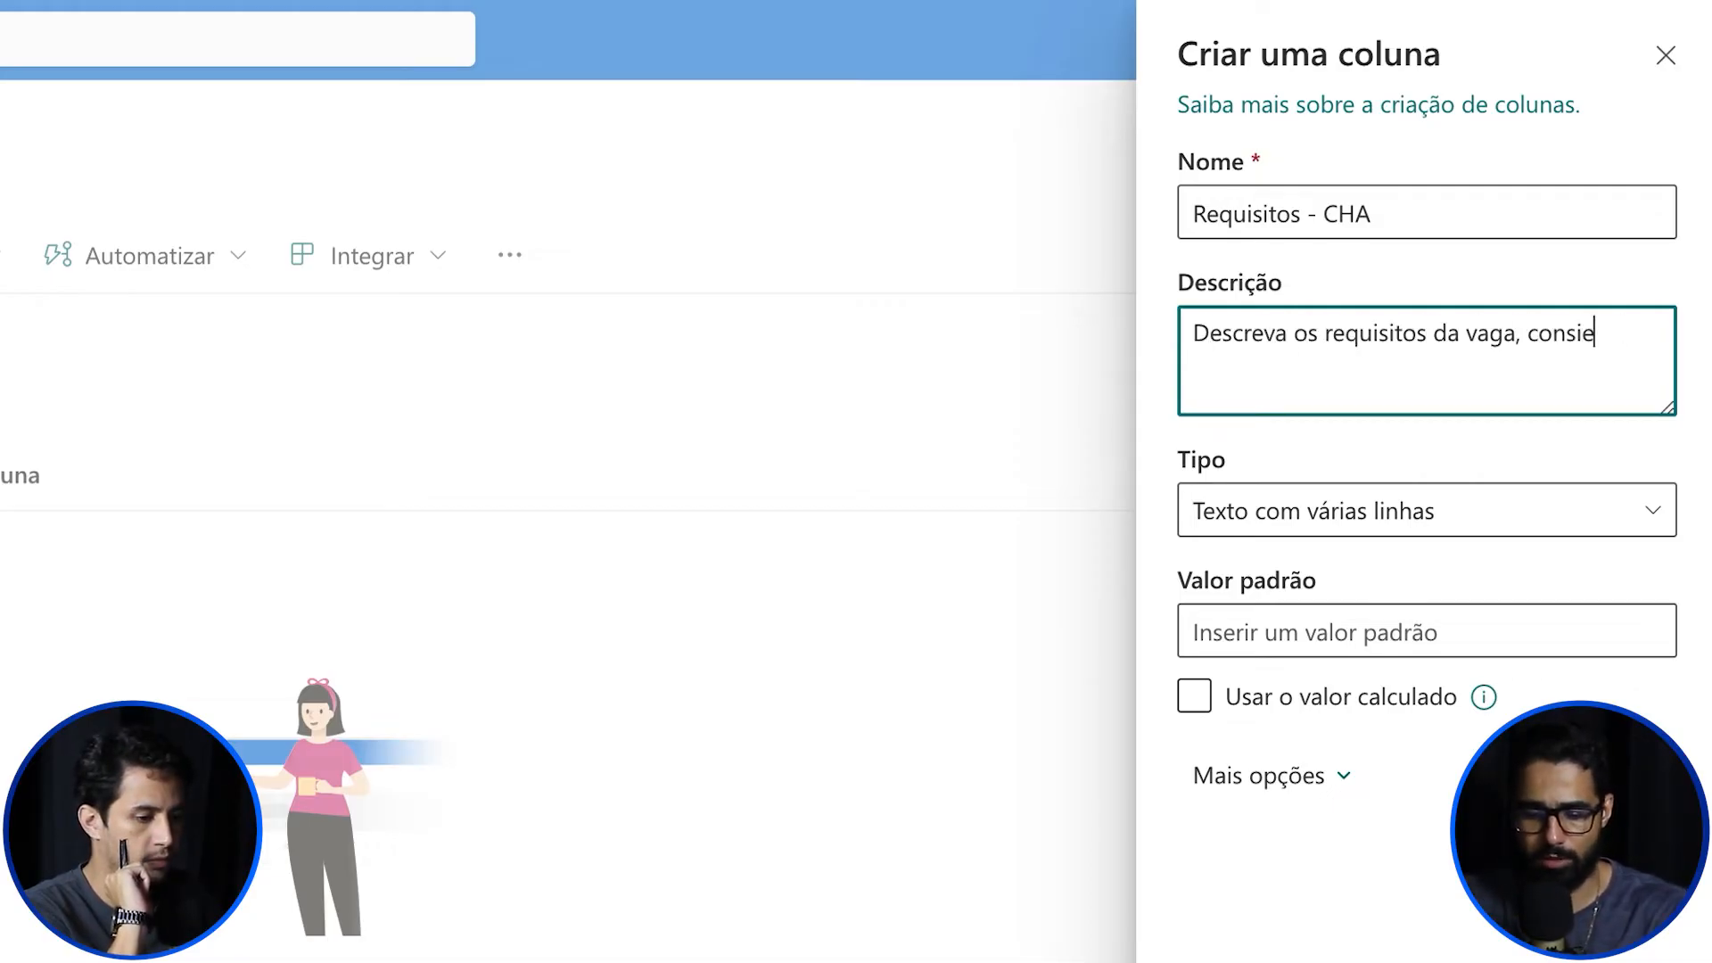
key("BackSpace")
type("derando:")
key("Return")
key("Return")
type("Conhecimento")
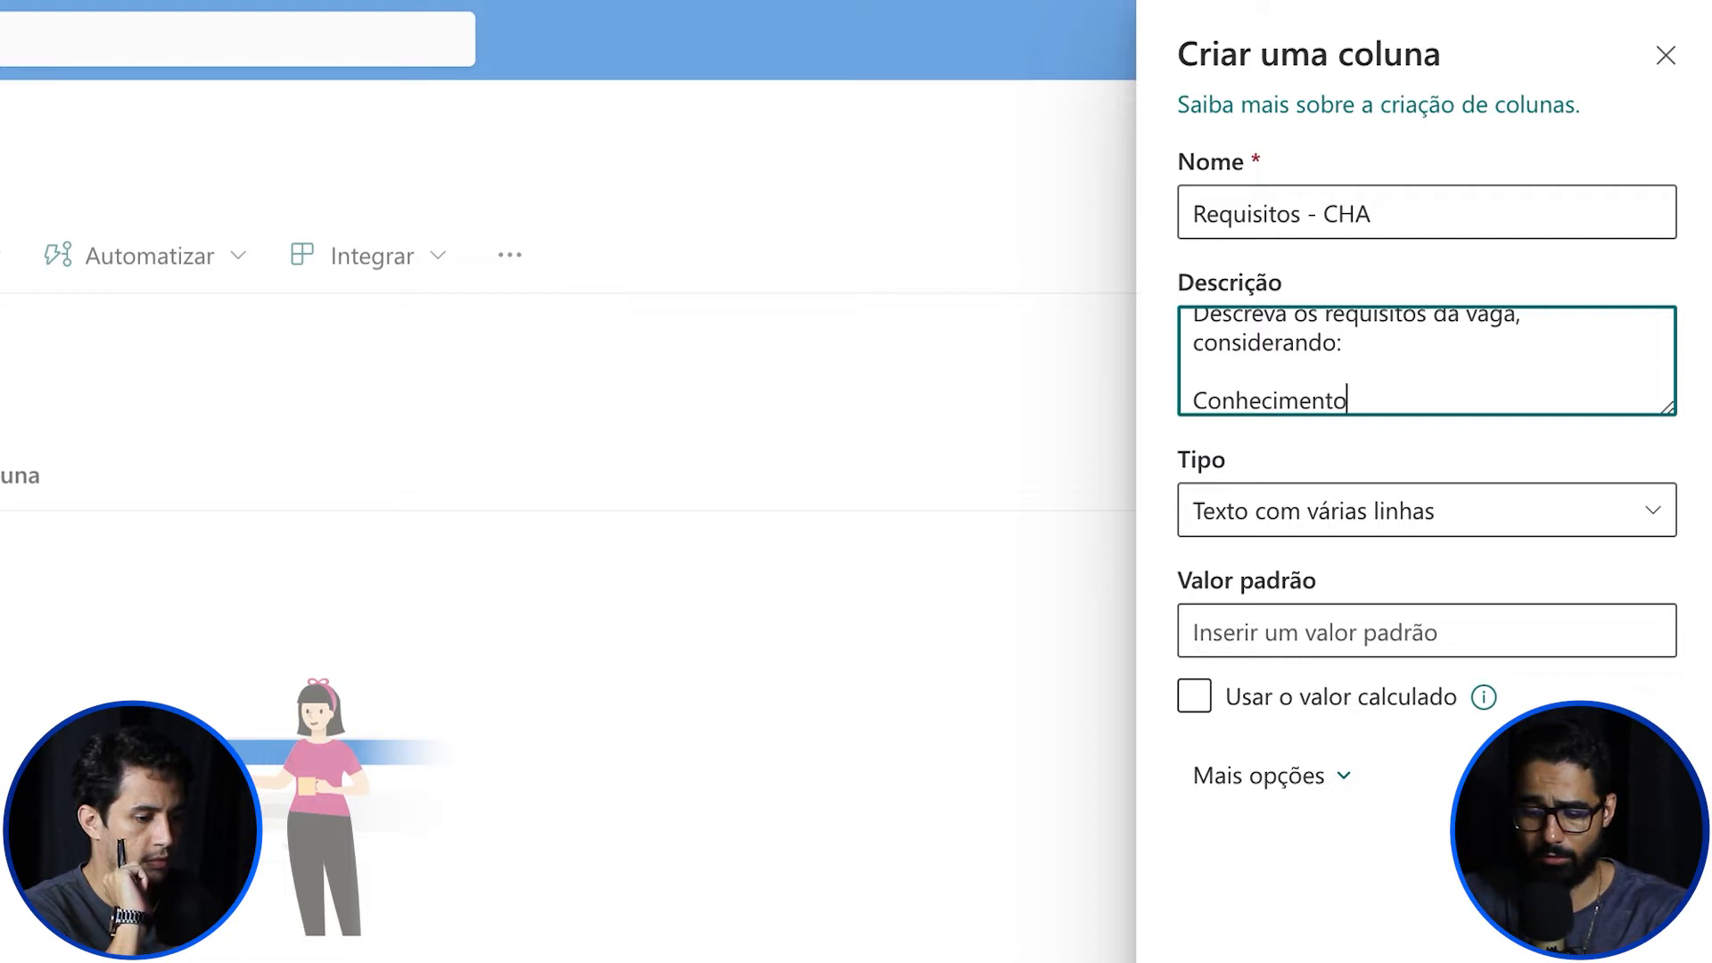
key("Return")
type("Habilidades")
key("Return")
type("Atividades")
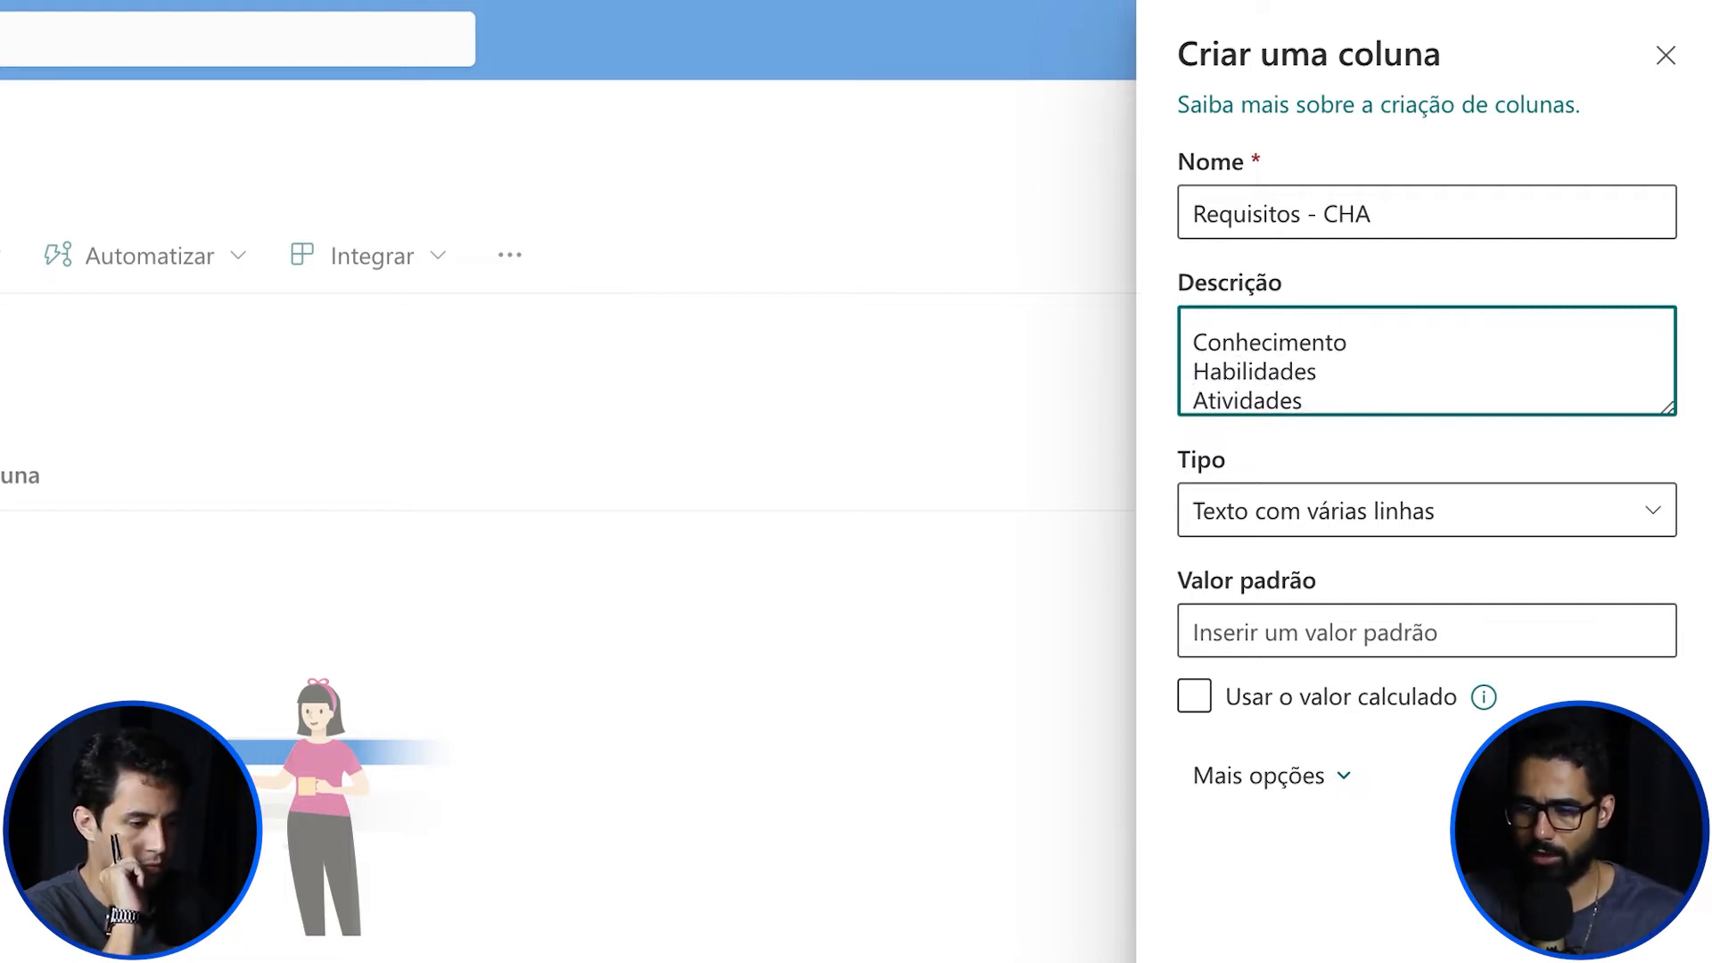
Step: Enable enhanced rich text for the Requisitos - CHA column, make it require information, and save it
scroll(1427, 361, "down", 1)
left_click(1271, 776)
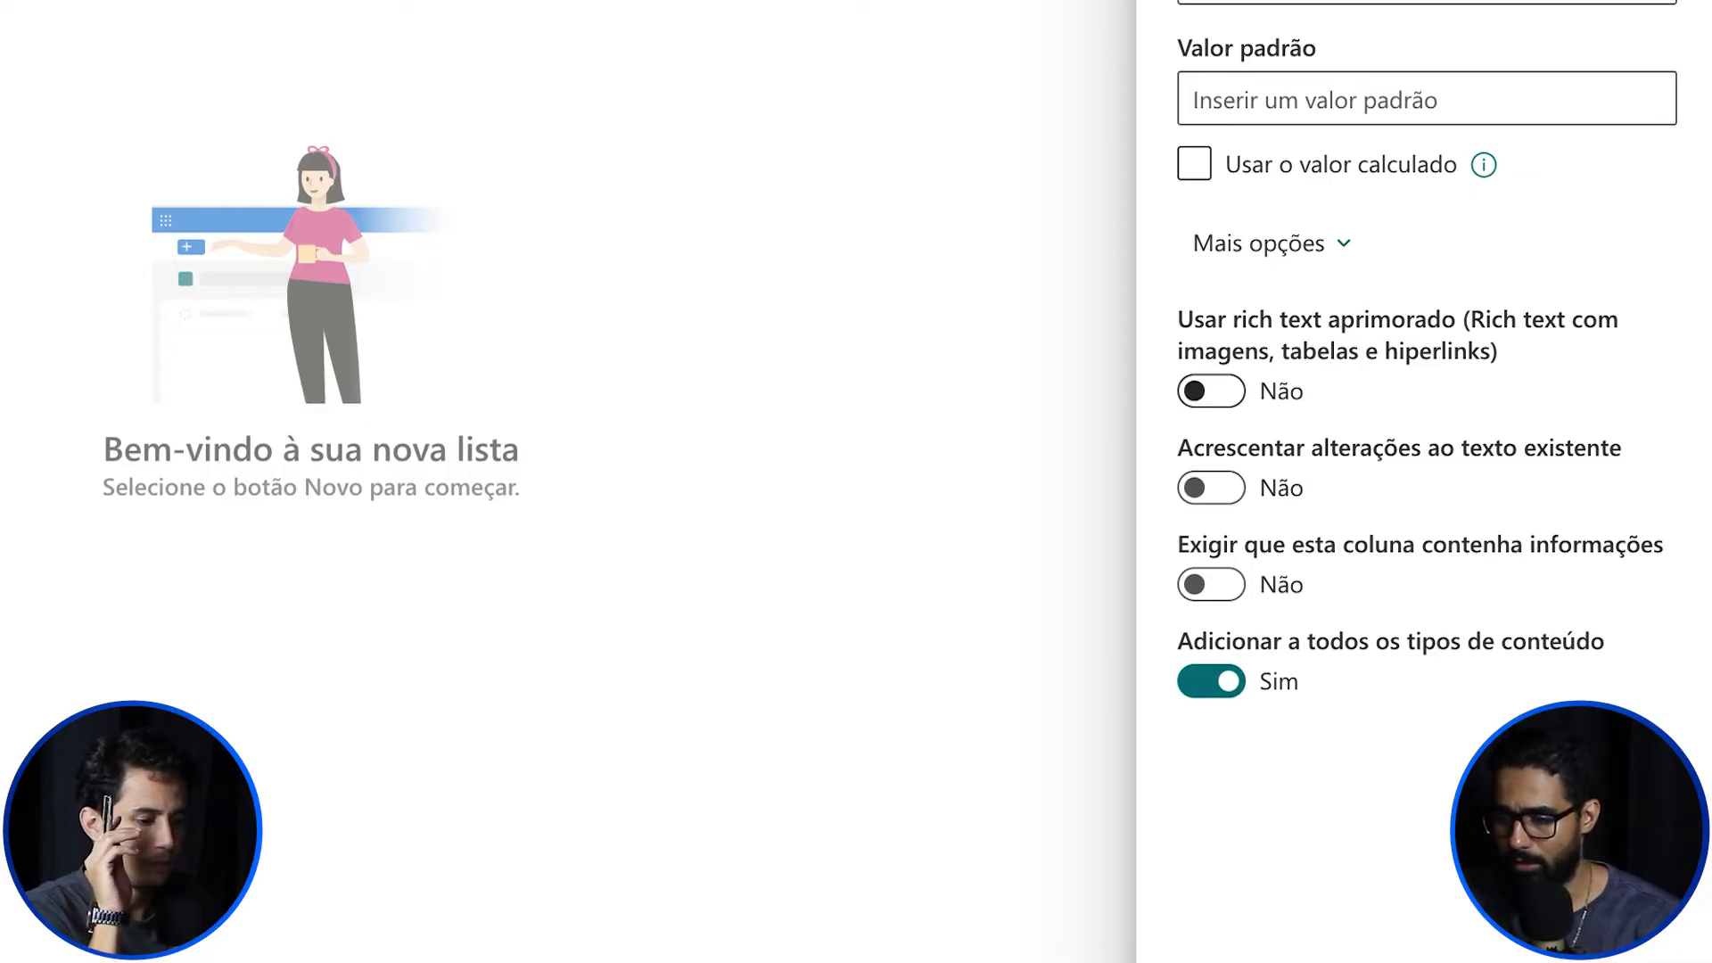
left_click(1211, 392)
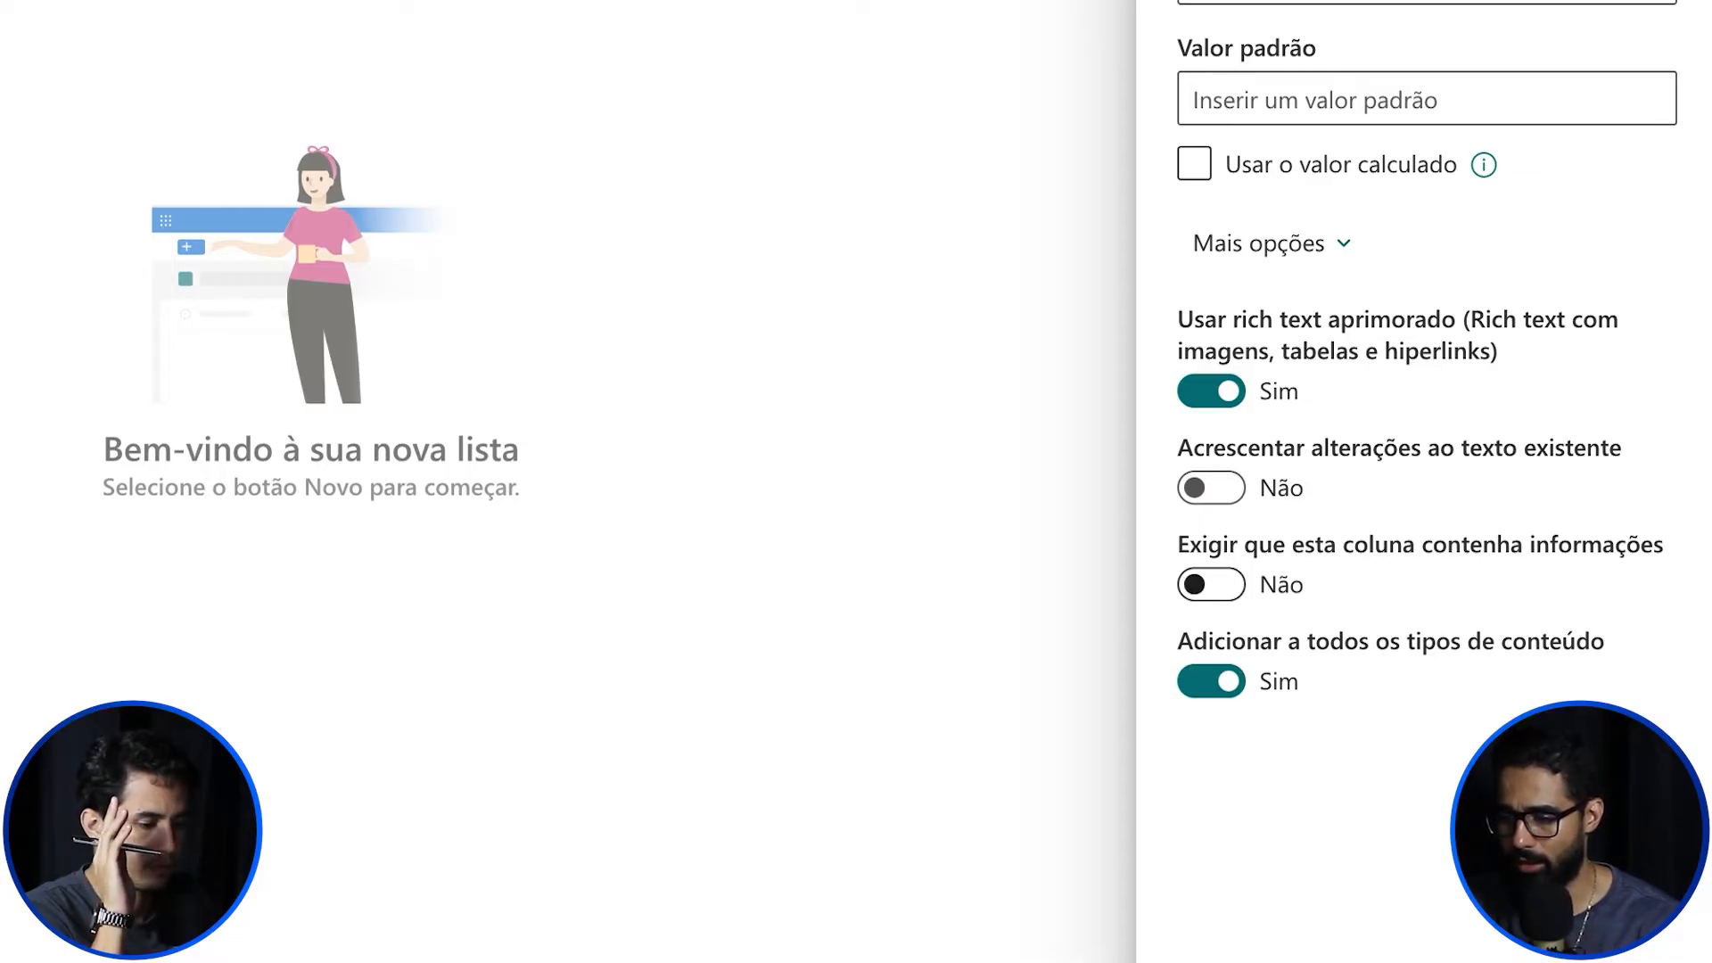
left_click(1211, 584)
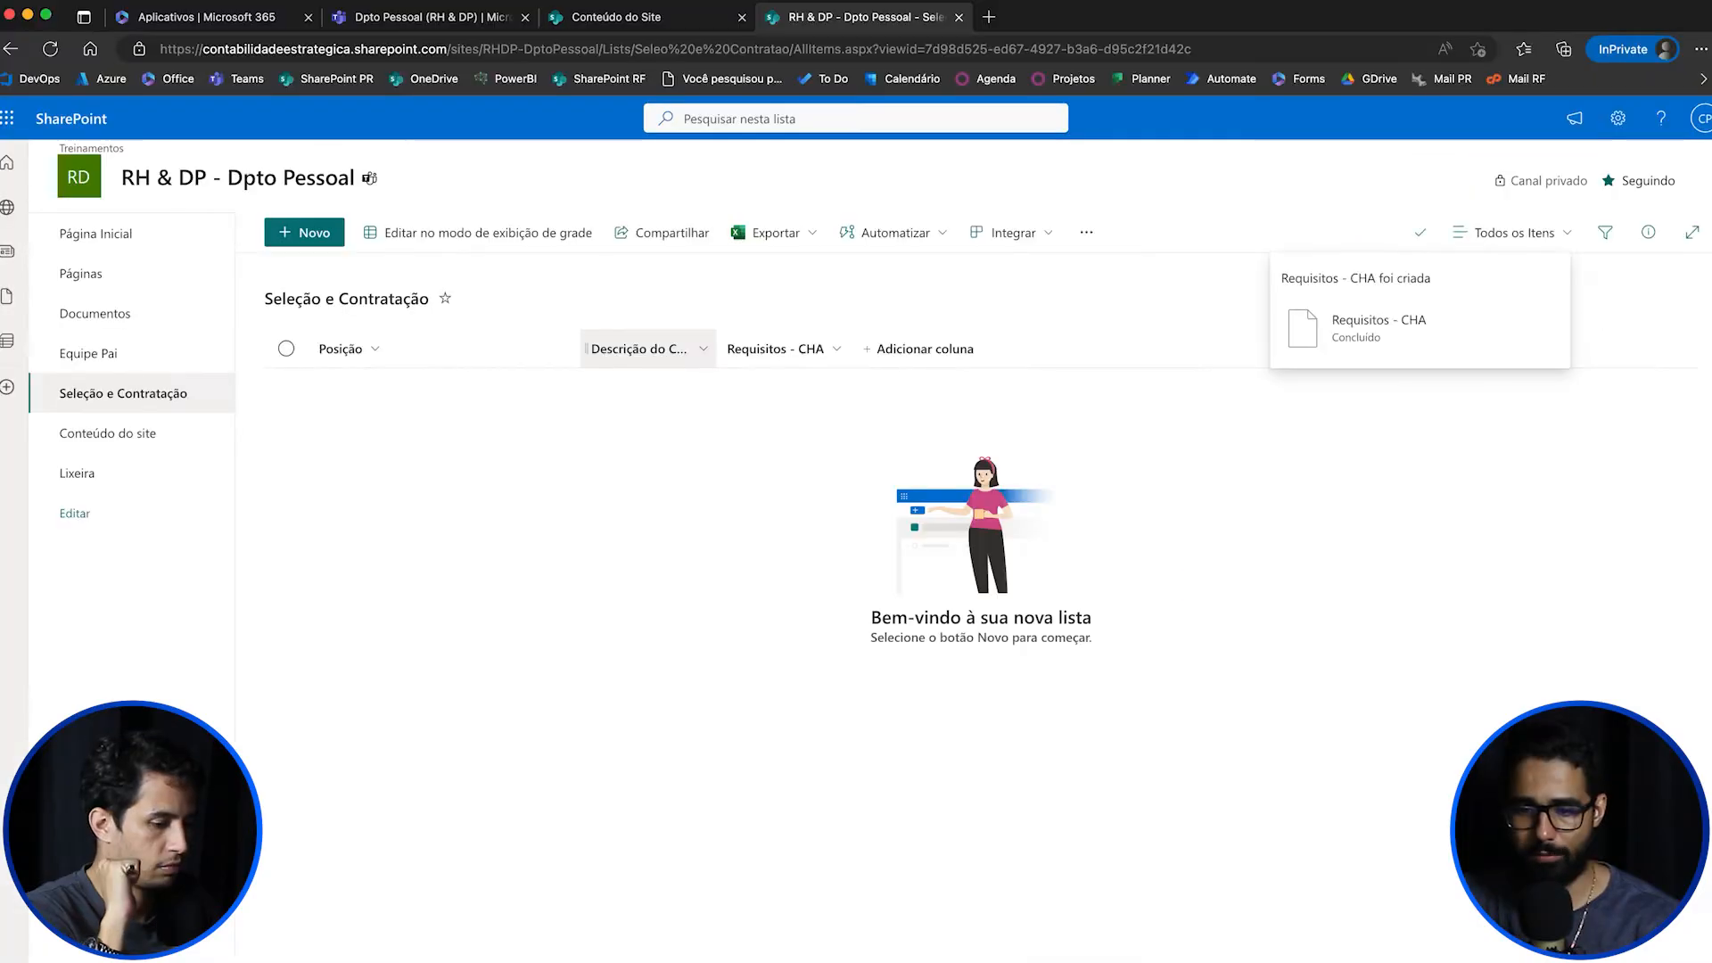
Step: Edit the Descrição do Cargo column to use enhanced rich text and require information, and save it
left_click(703, 349)
mouse_move(686, 383)
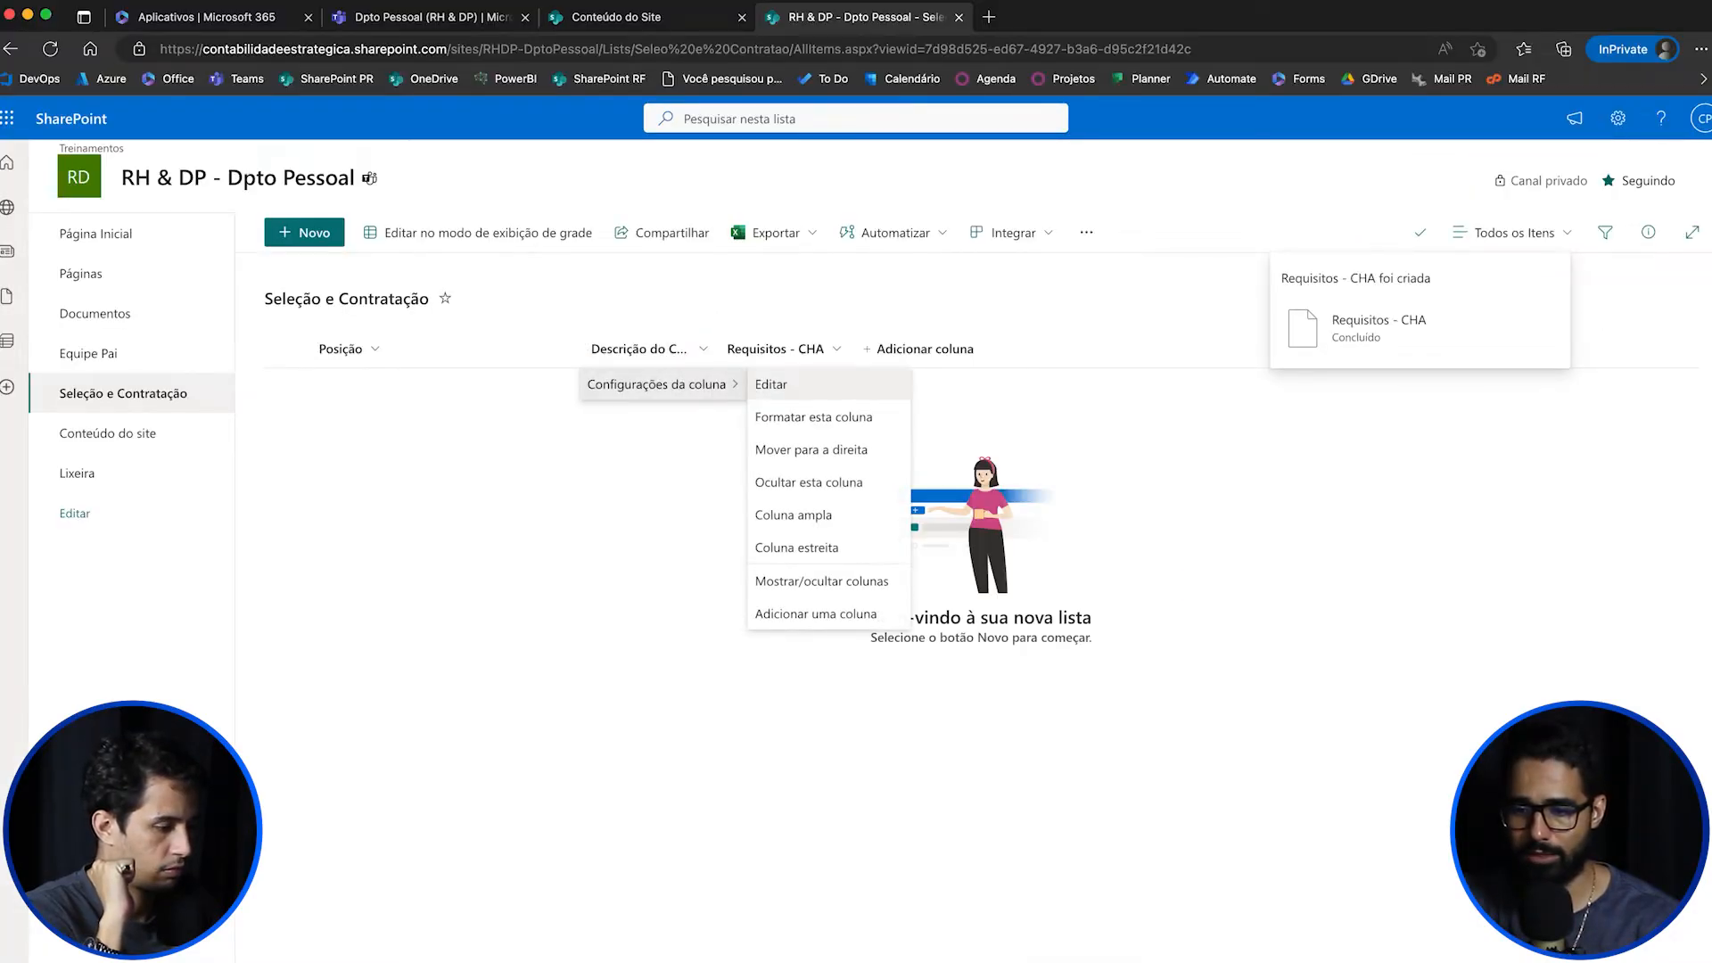
left_click(774, 383)
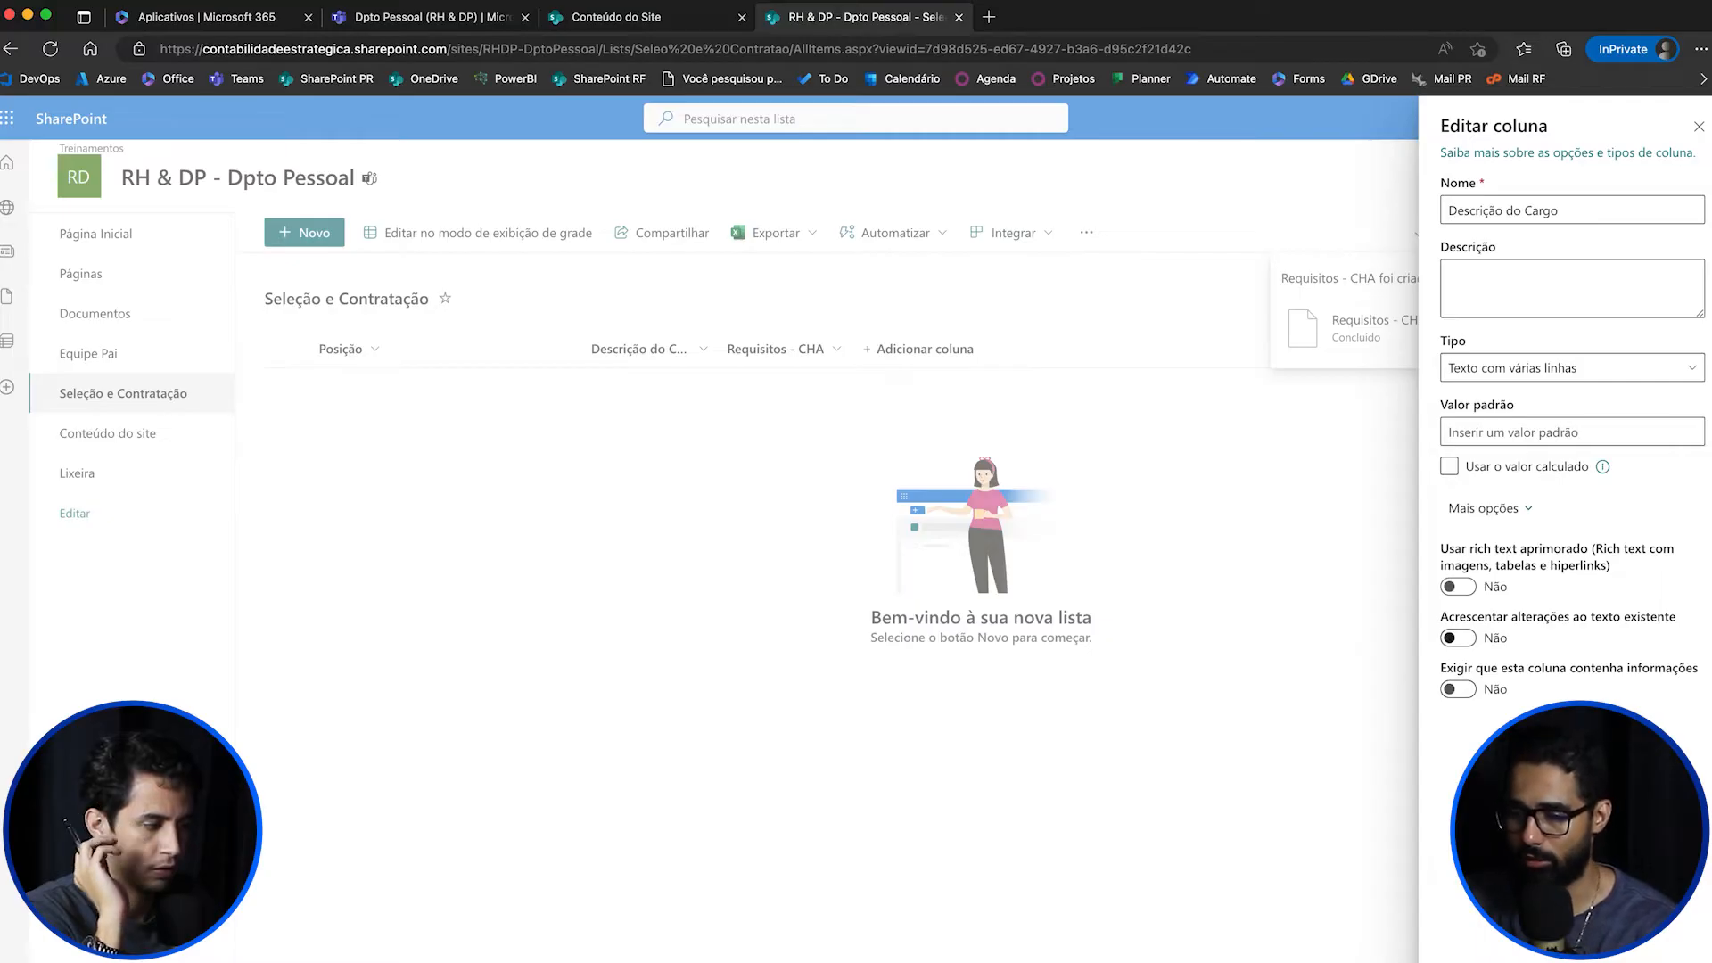
left_click(1458, 586)
left_click(1458, 689)
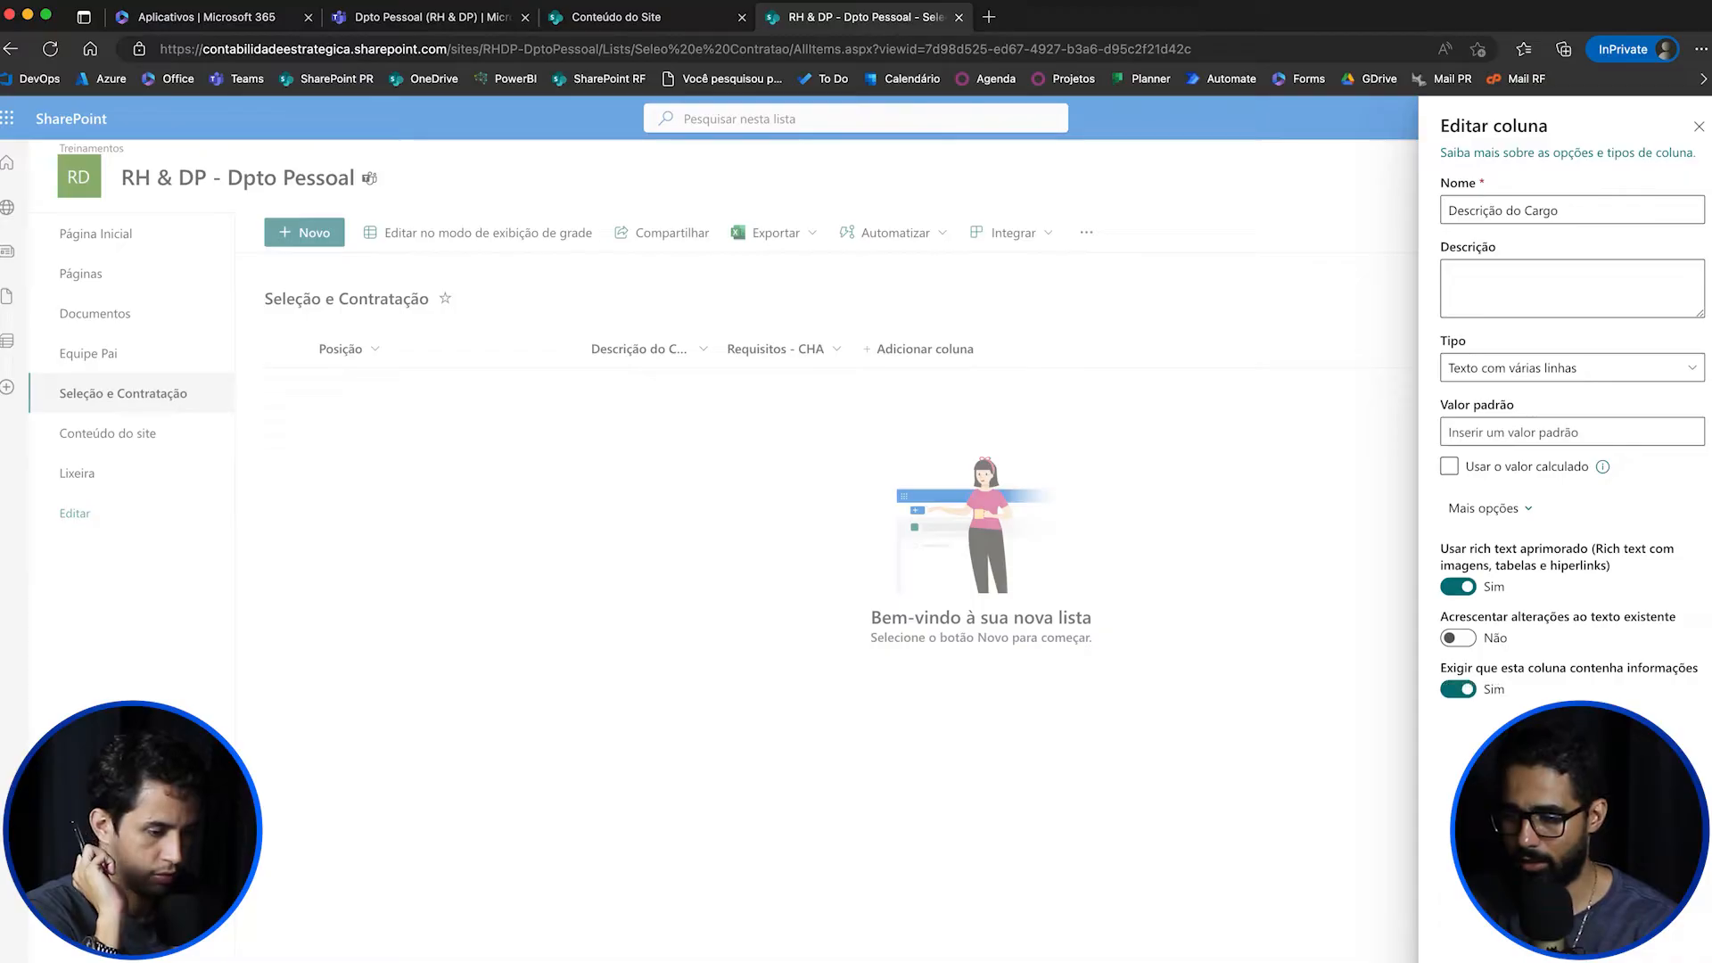
left_click(1476, 949)
Step: Add a required date and time column named "Data limite" with the friendly format on and the default value Nenhuma
left_click(925, 349)
left_click(1147, 397)
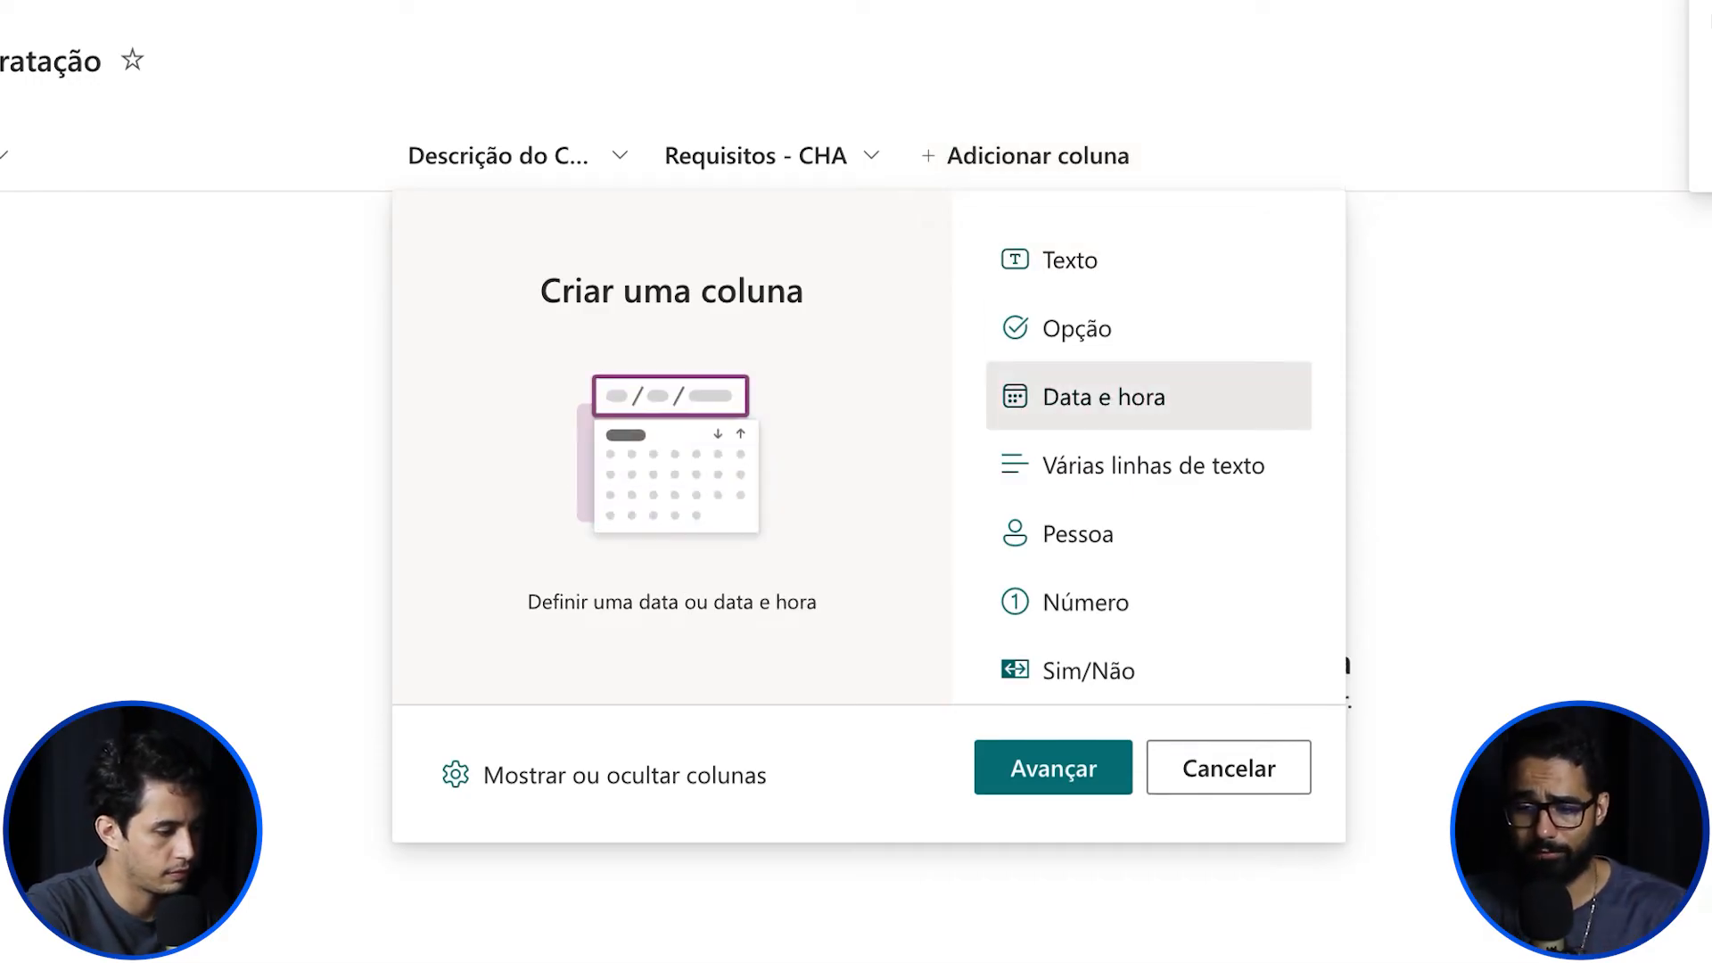
left_click(1053, 767)
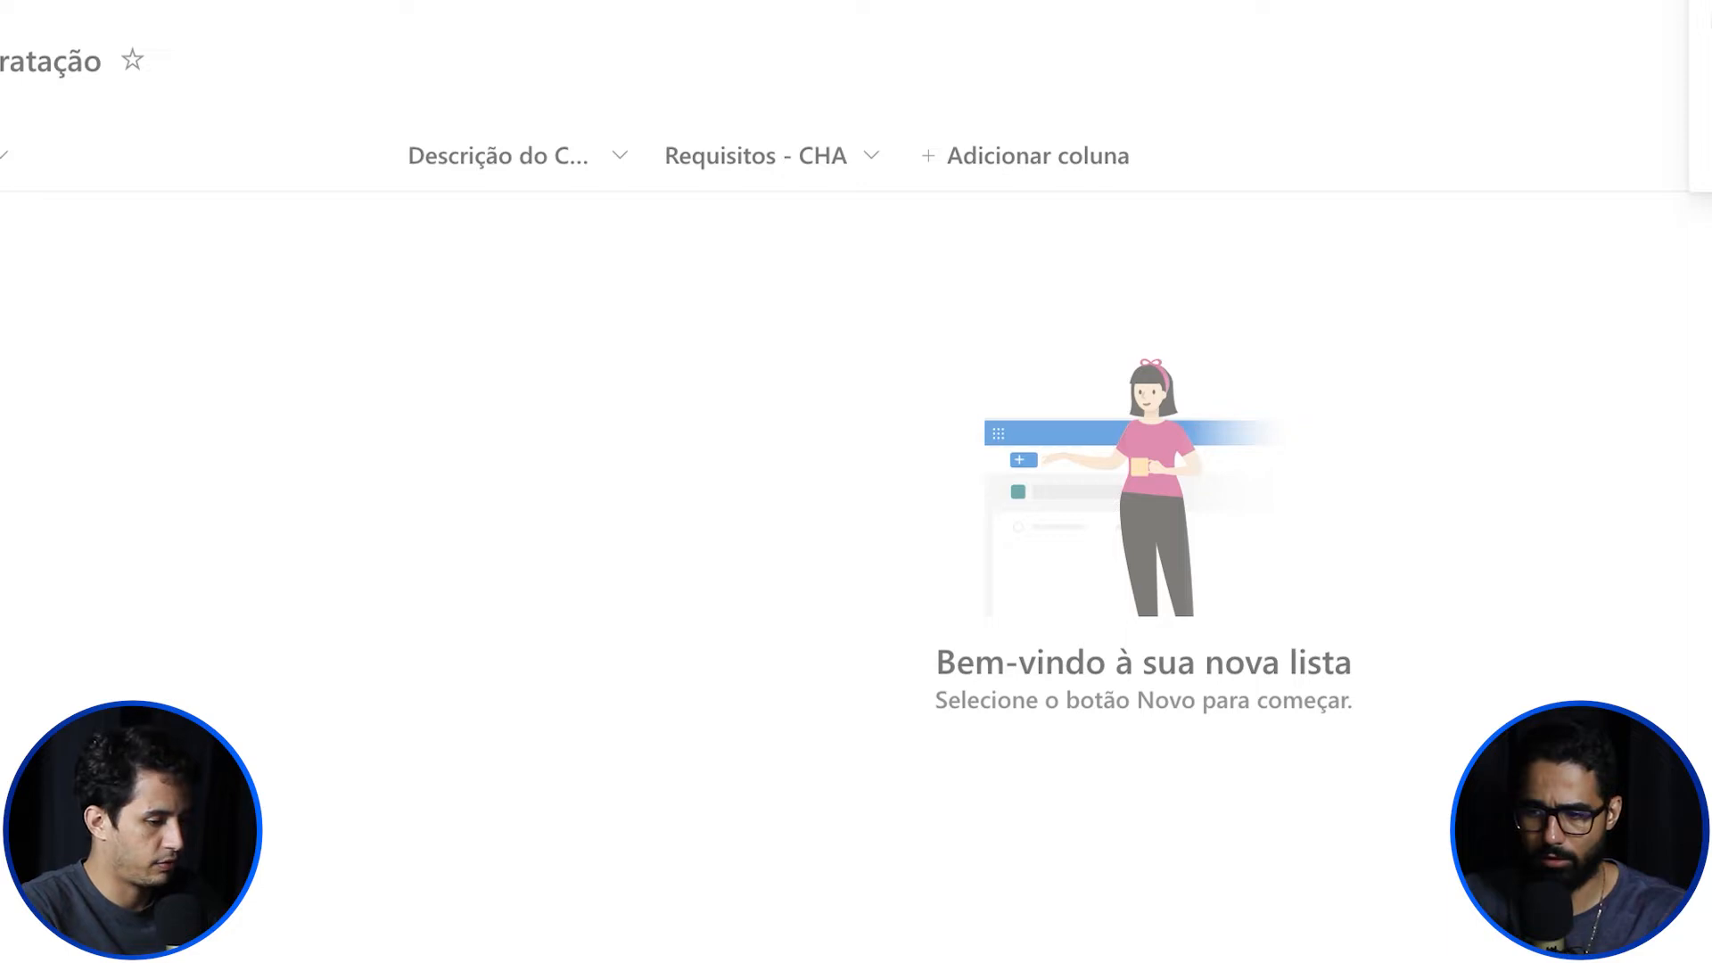
type("Data limite")
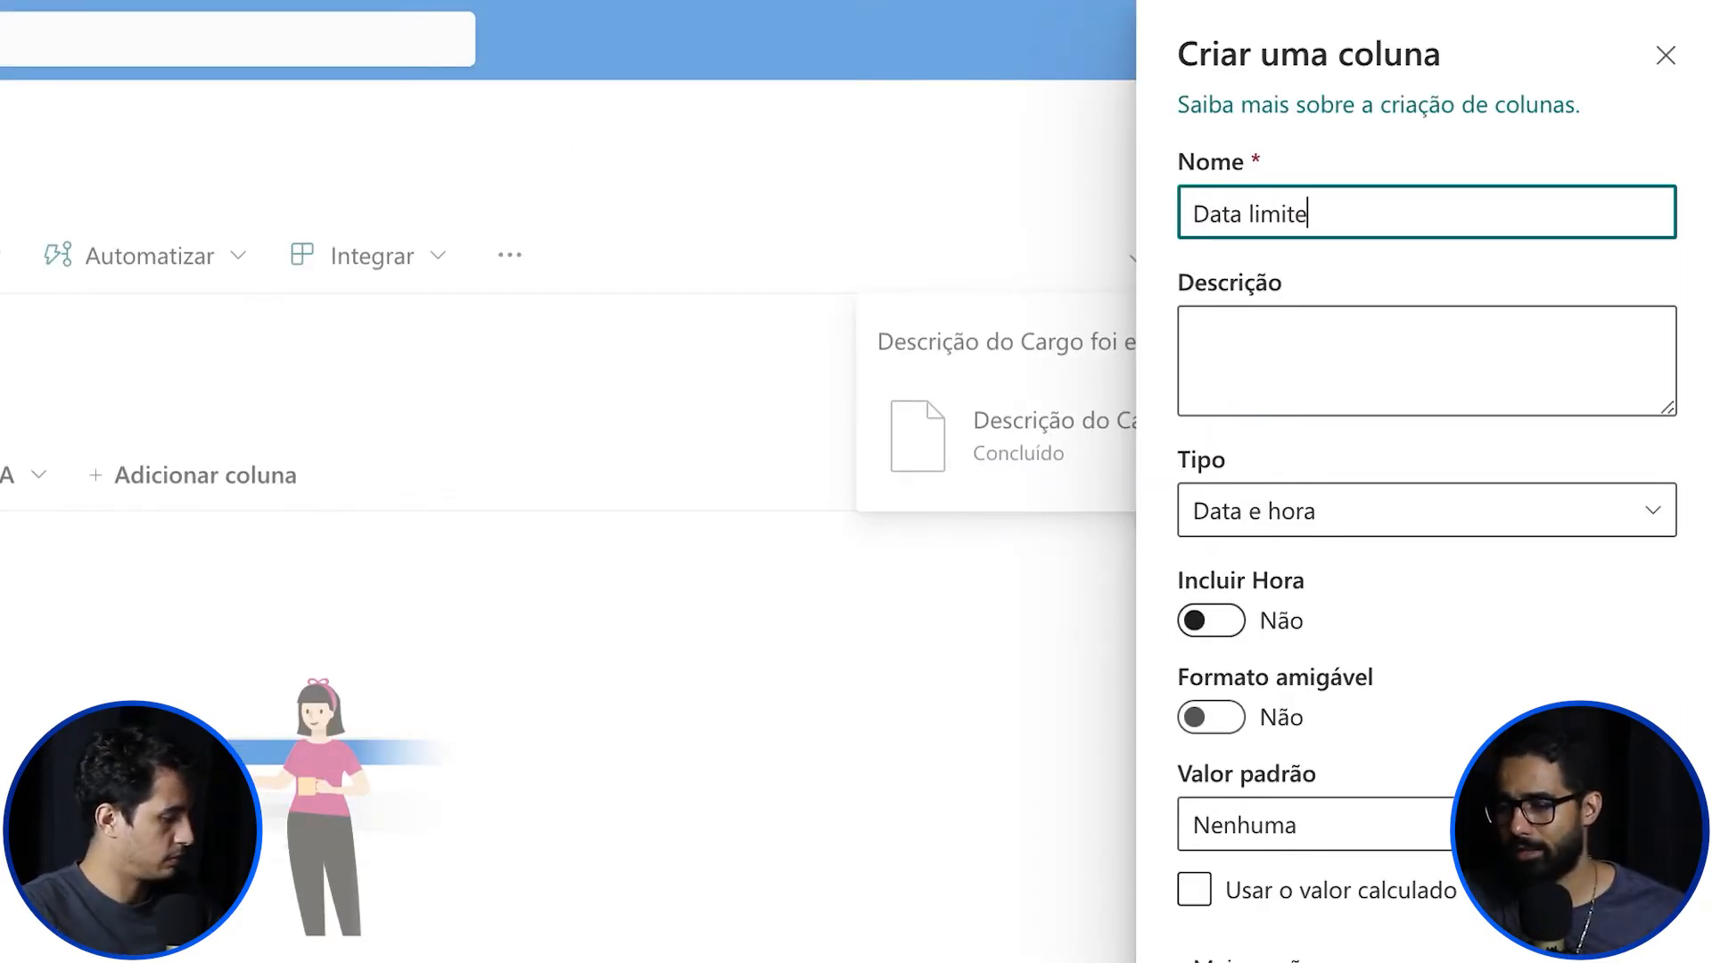
left_click(1210, 716)
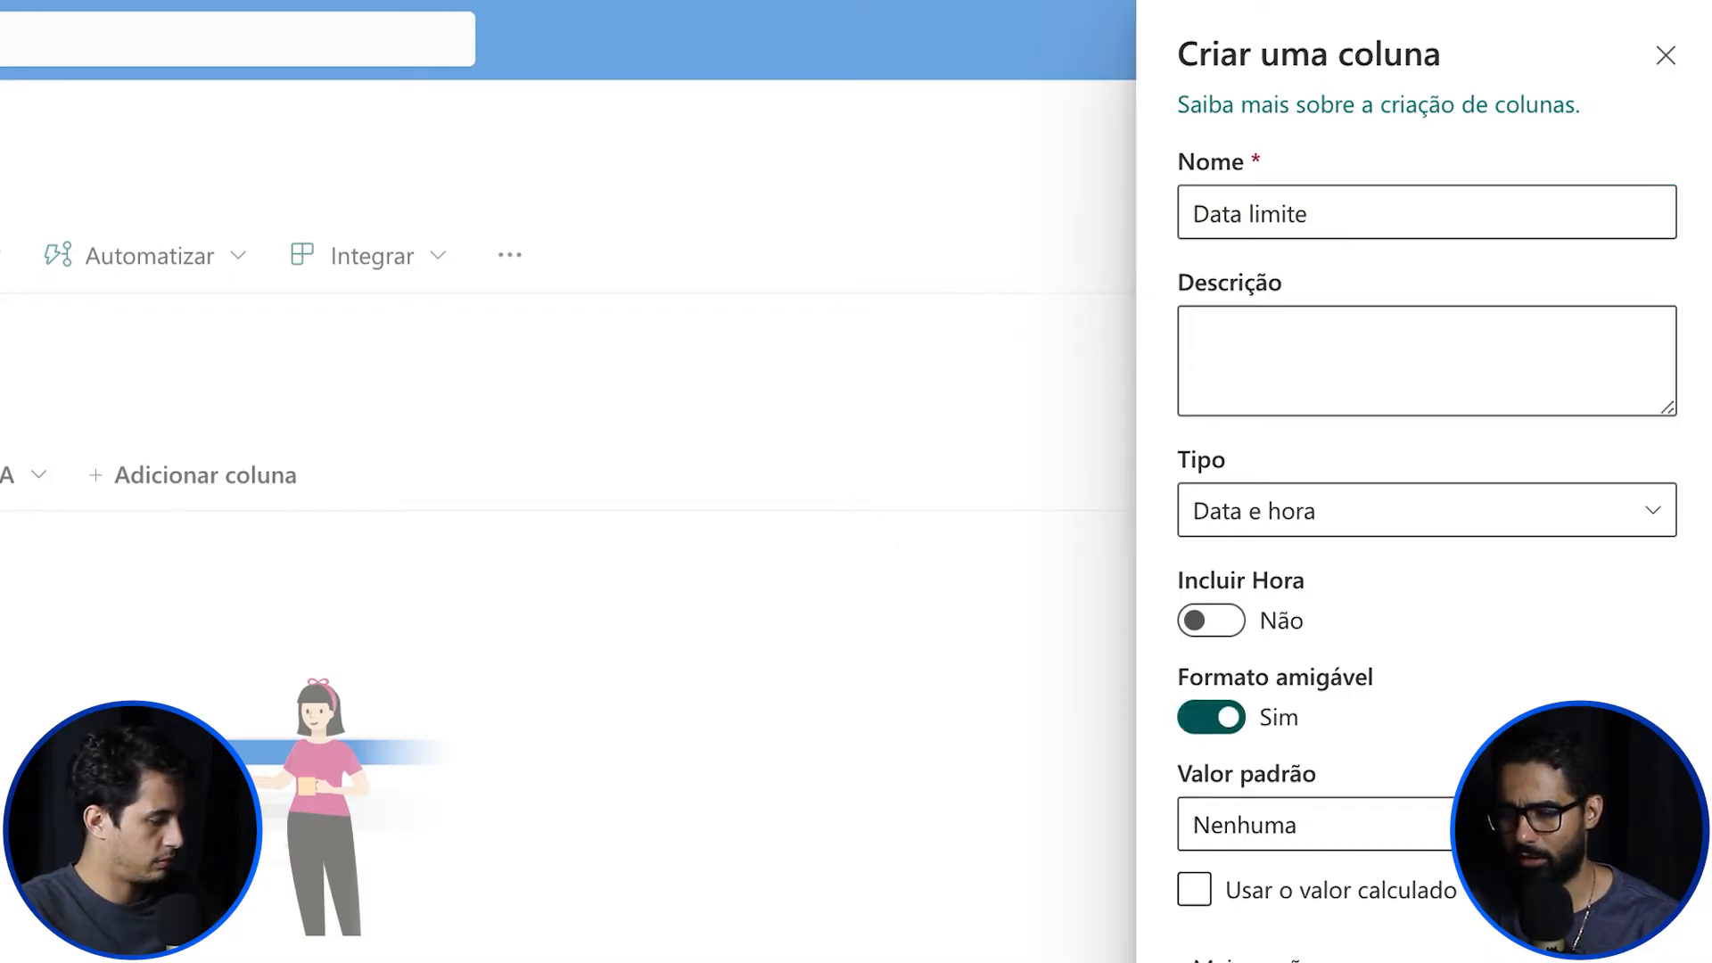
left_click(1301, 825)
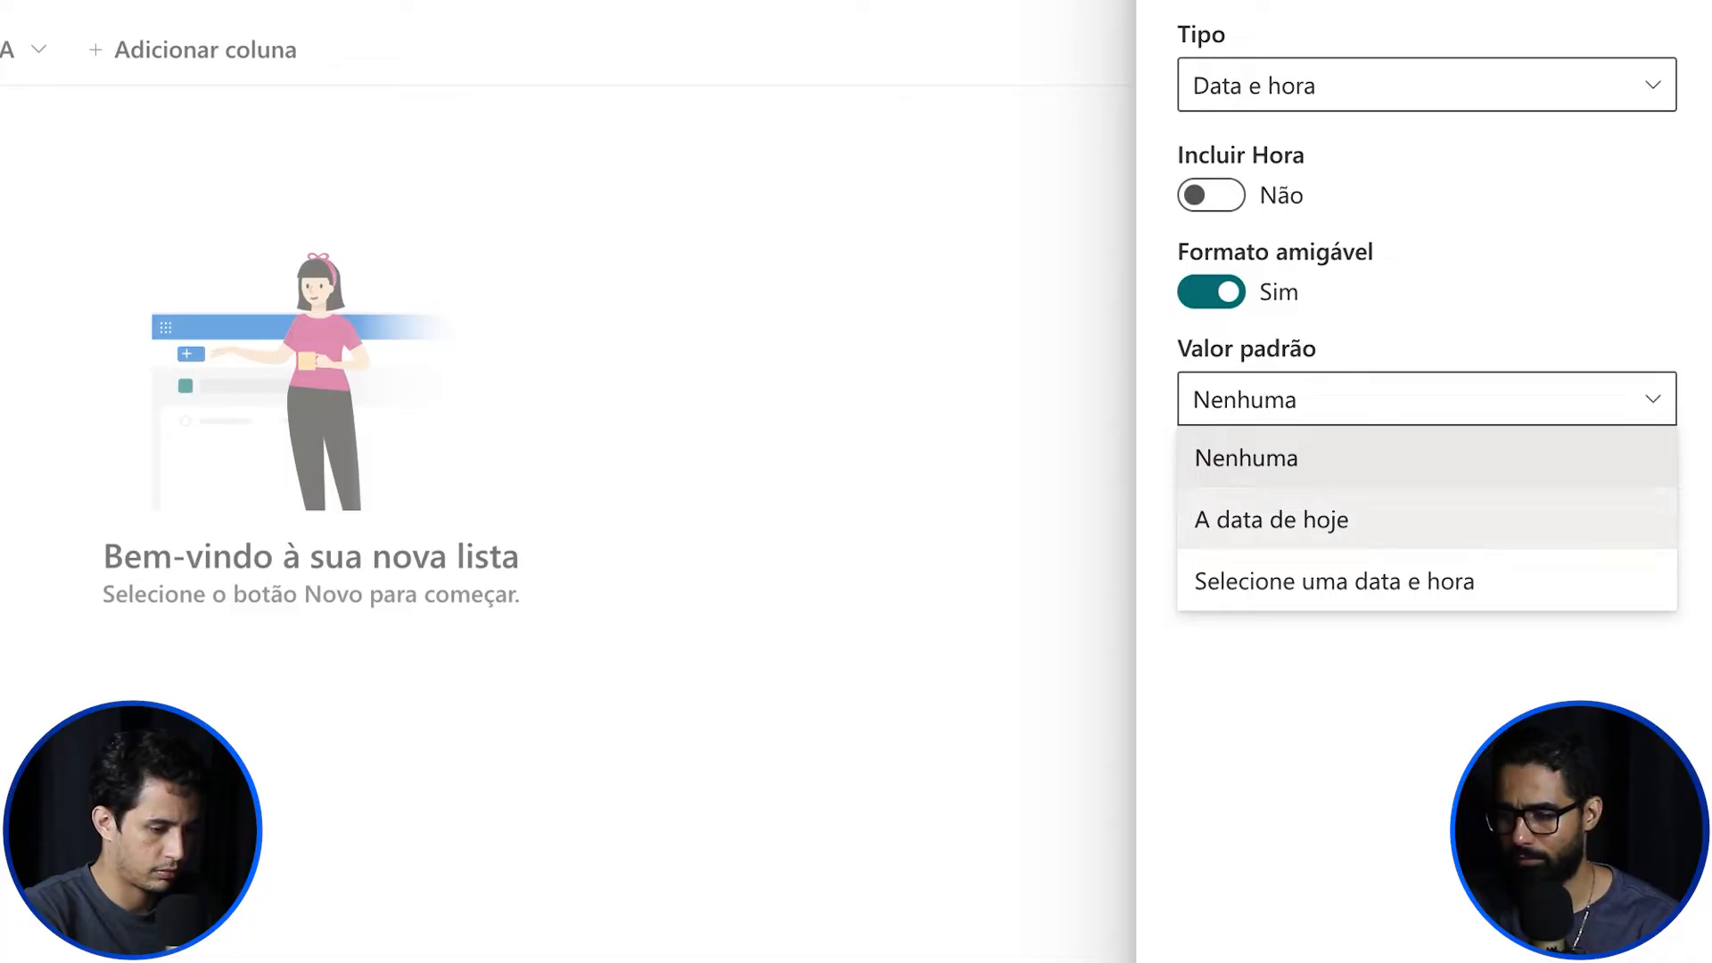
left_click(1266, 459)
left_click(1271, 544)
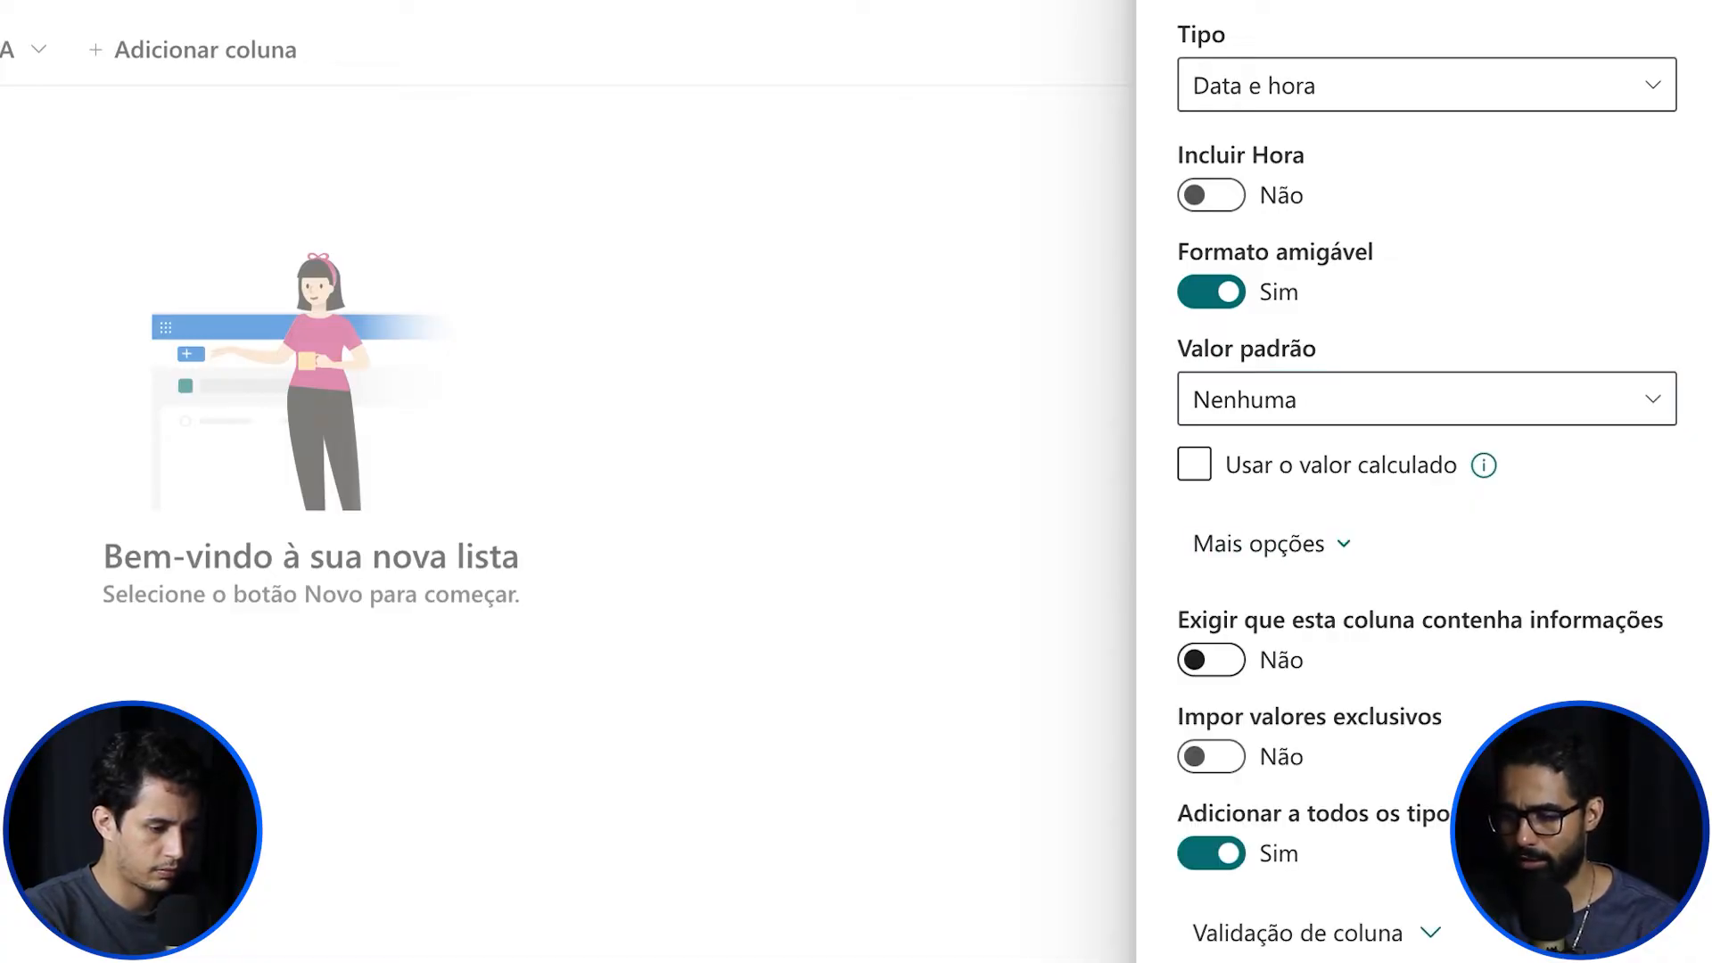
left_click(1211, 660)
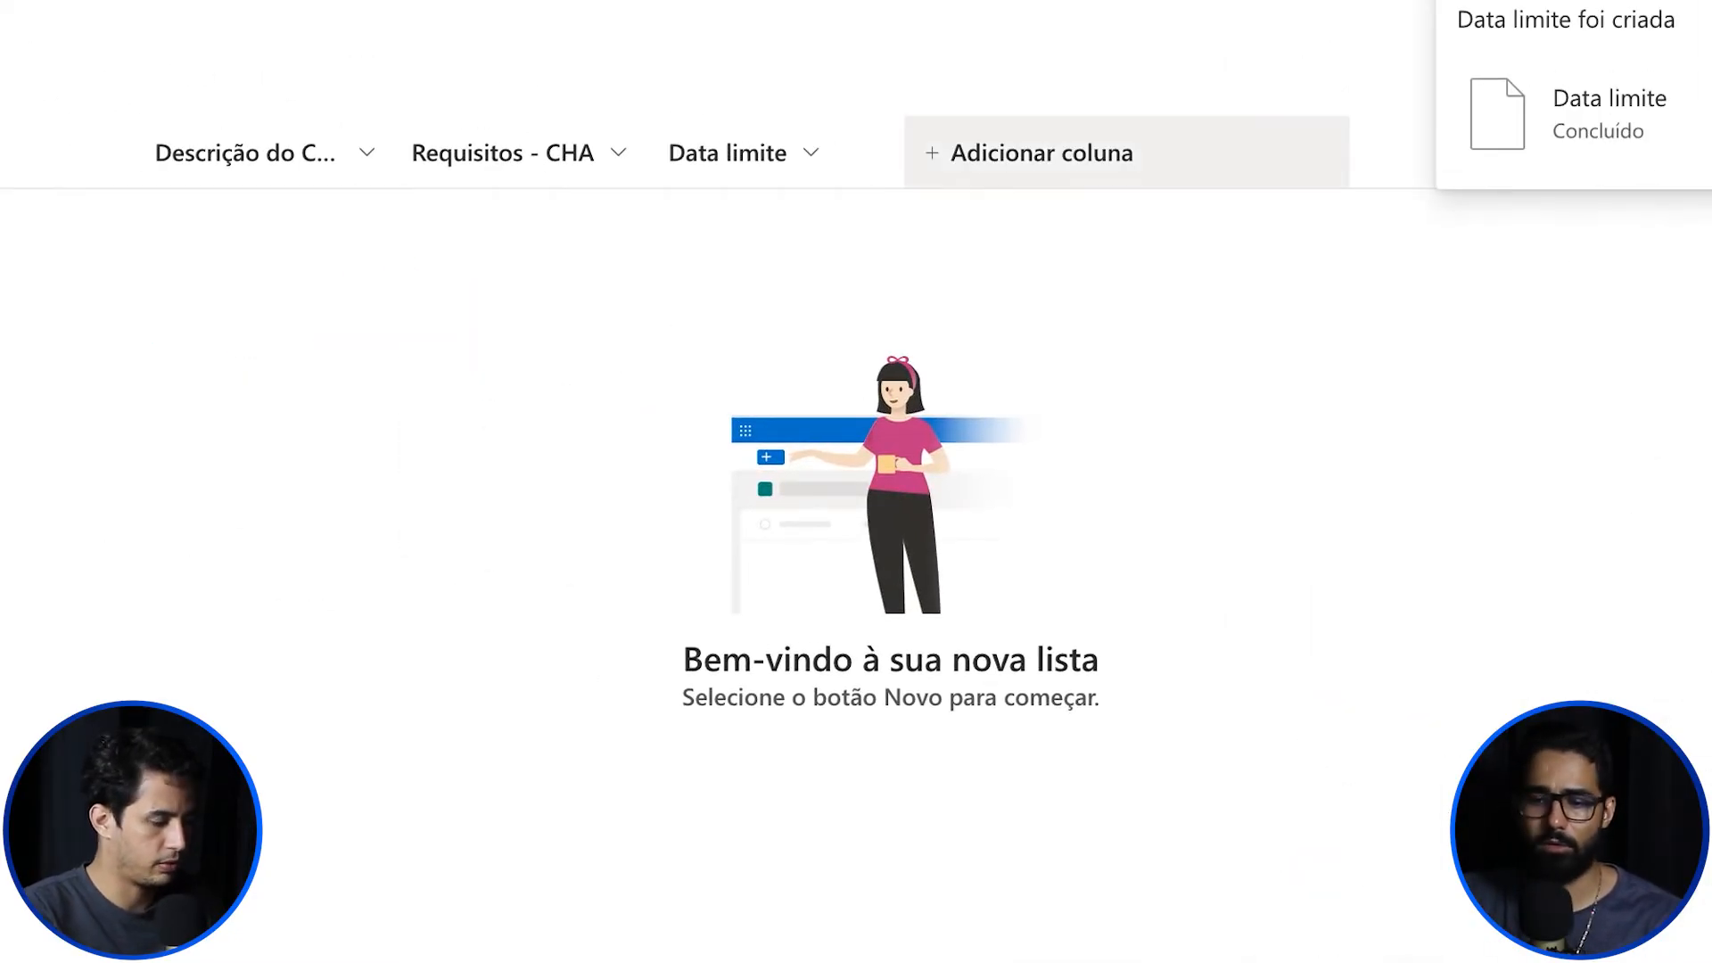
left_click(1041, 153)
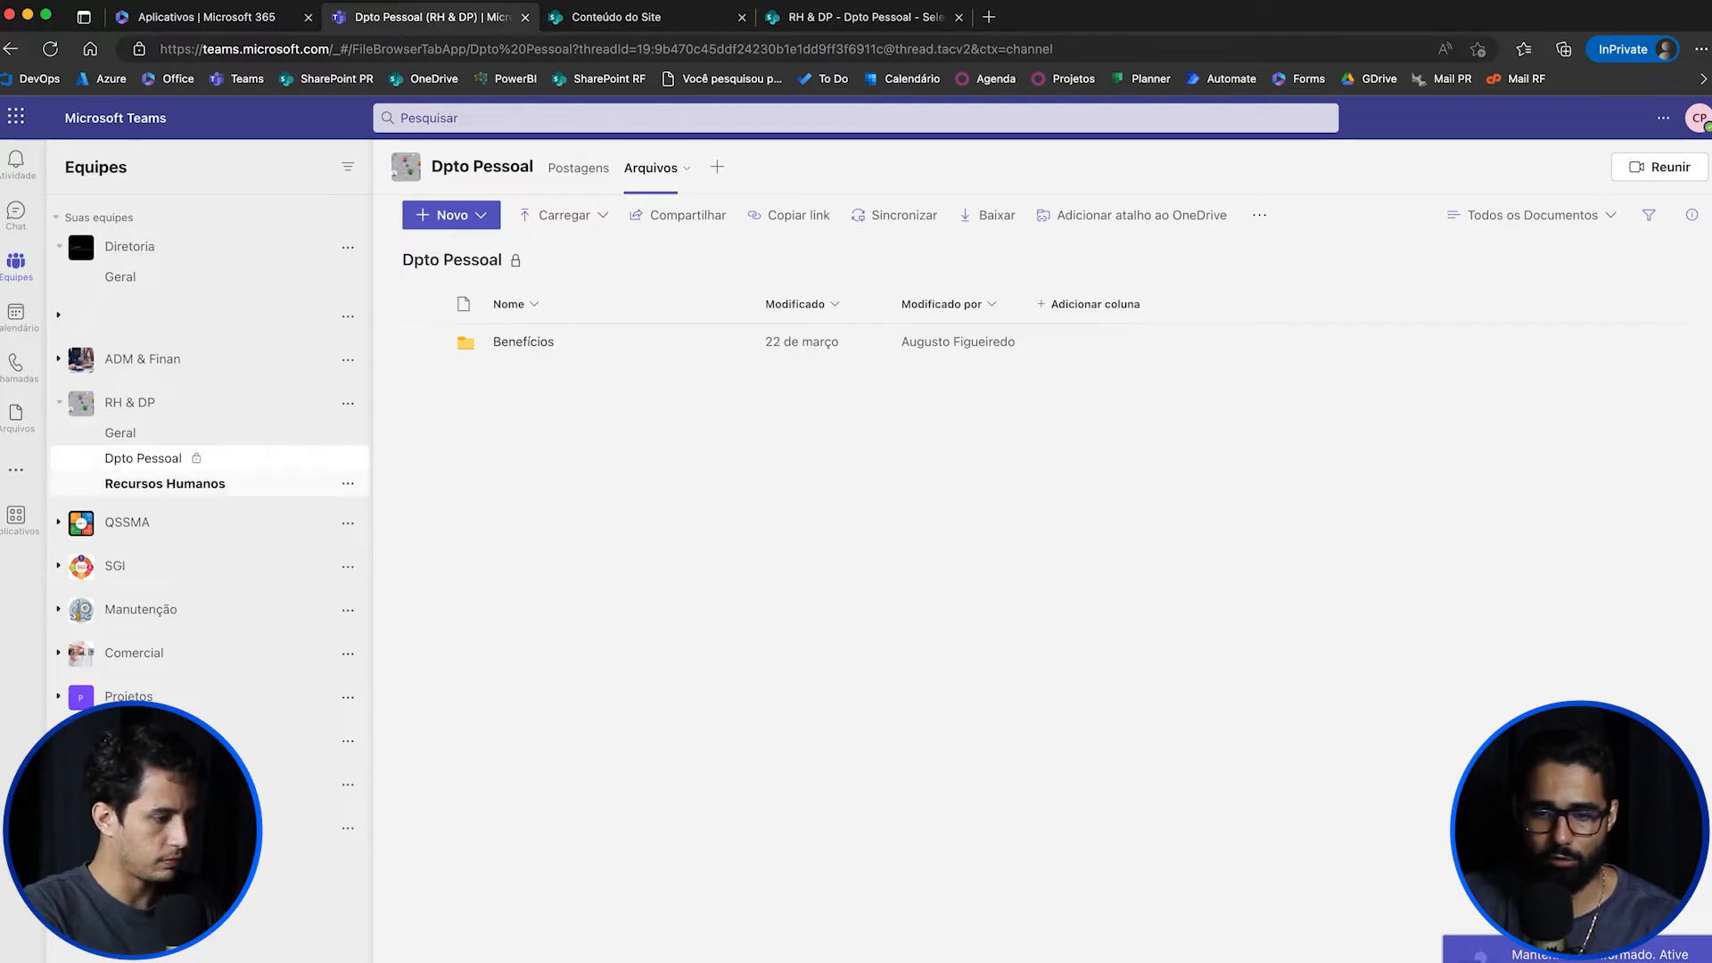
Step: In Teams, add a task named "vaga x" to Posições abertas on the Recursos Humanos channel's Hunting board and open its details
left_click(165, 484)
left_click(622, 26)
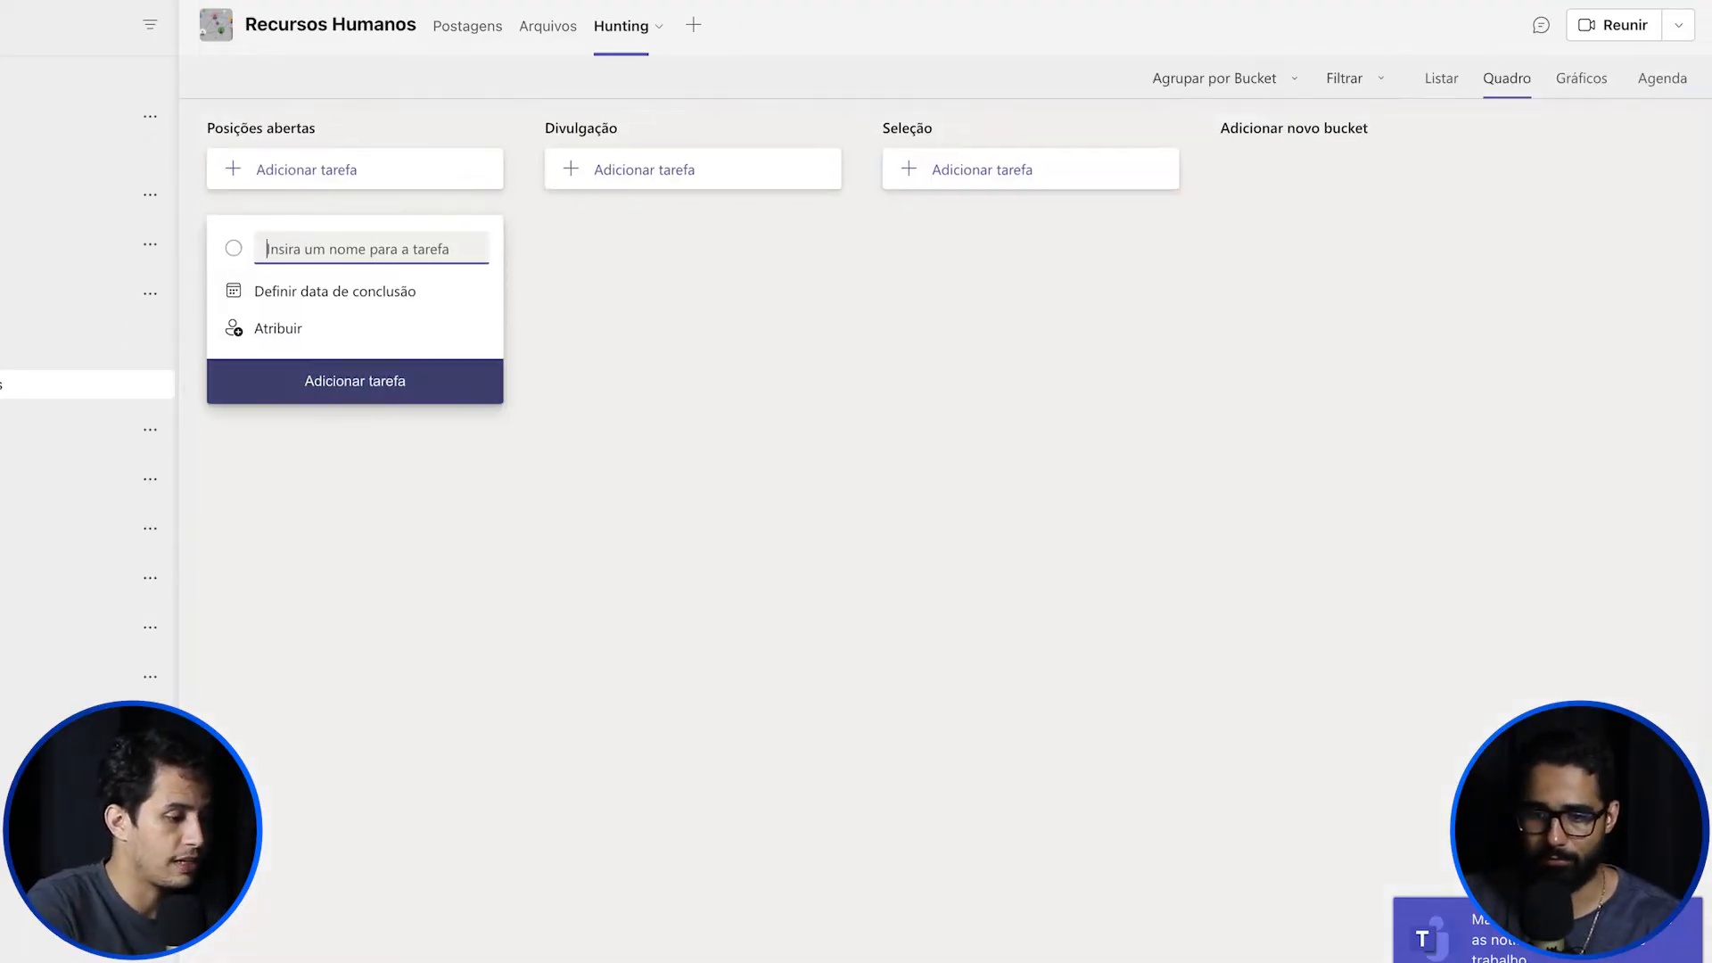
left_click(355, 170)
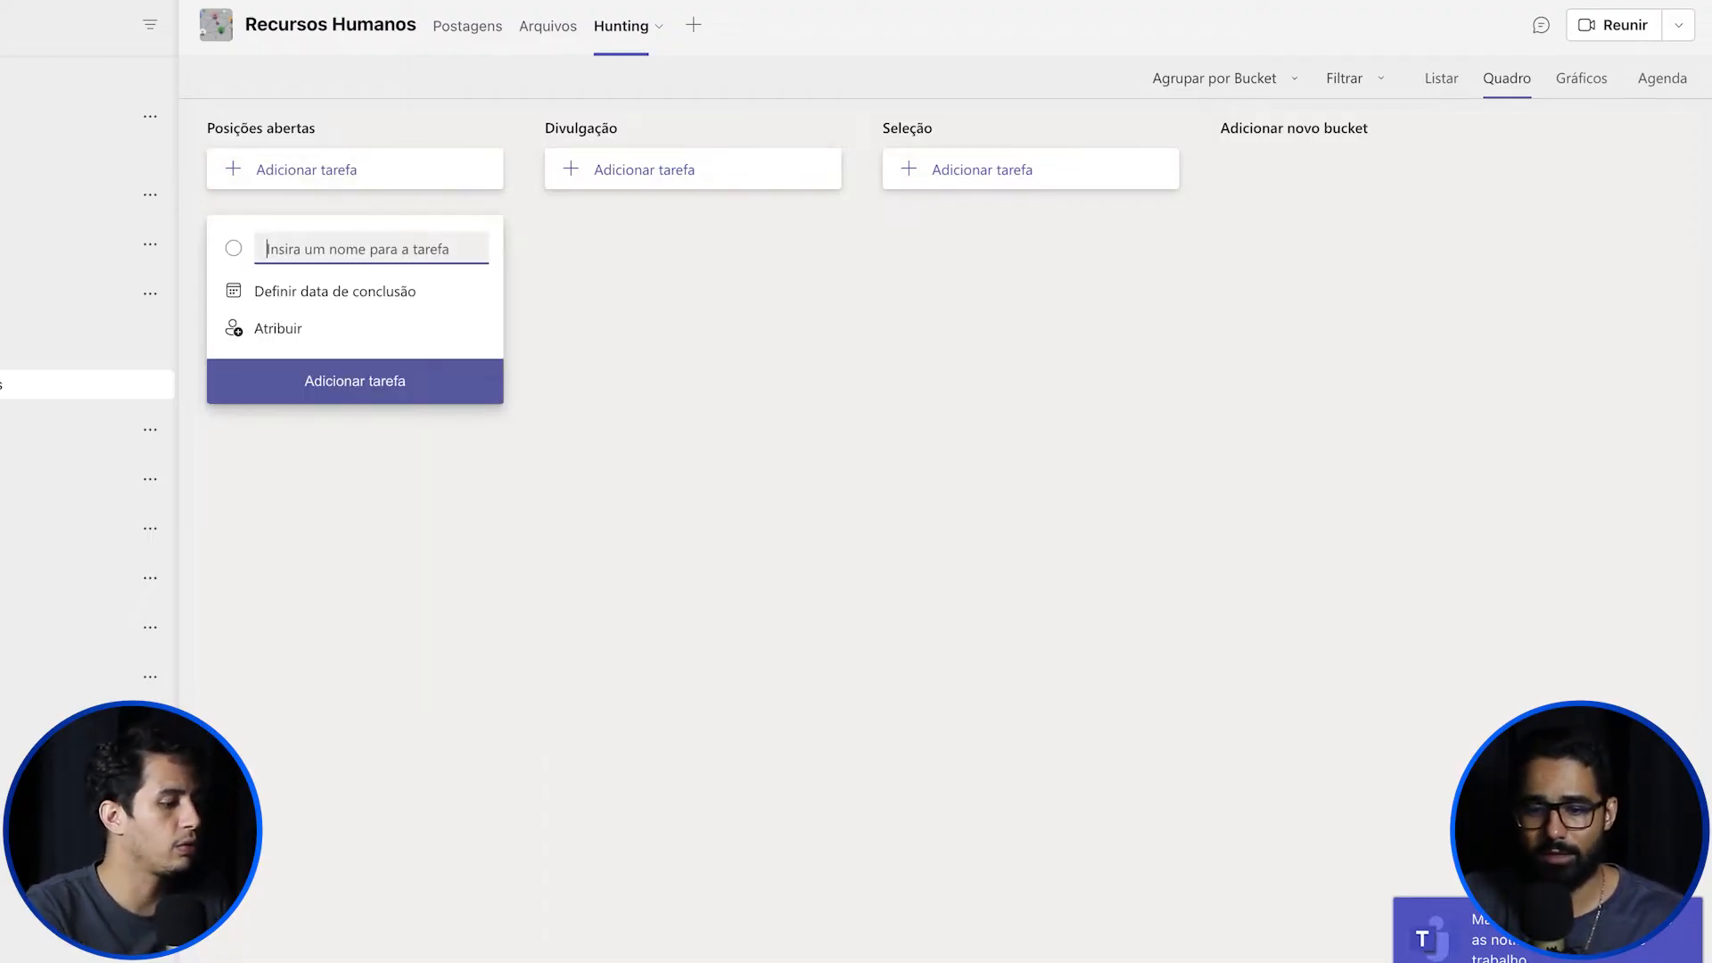
type("vaga x")
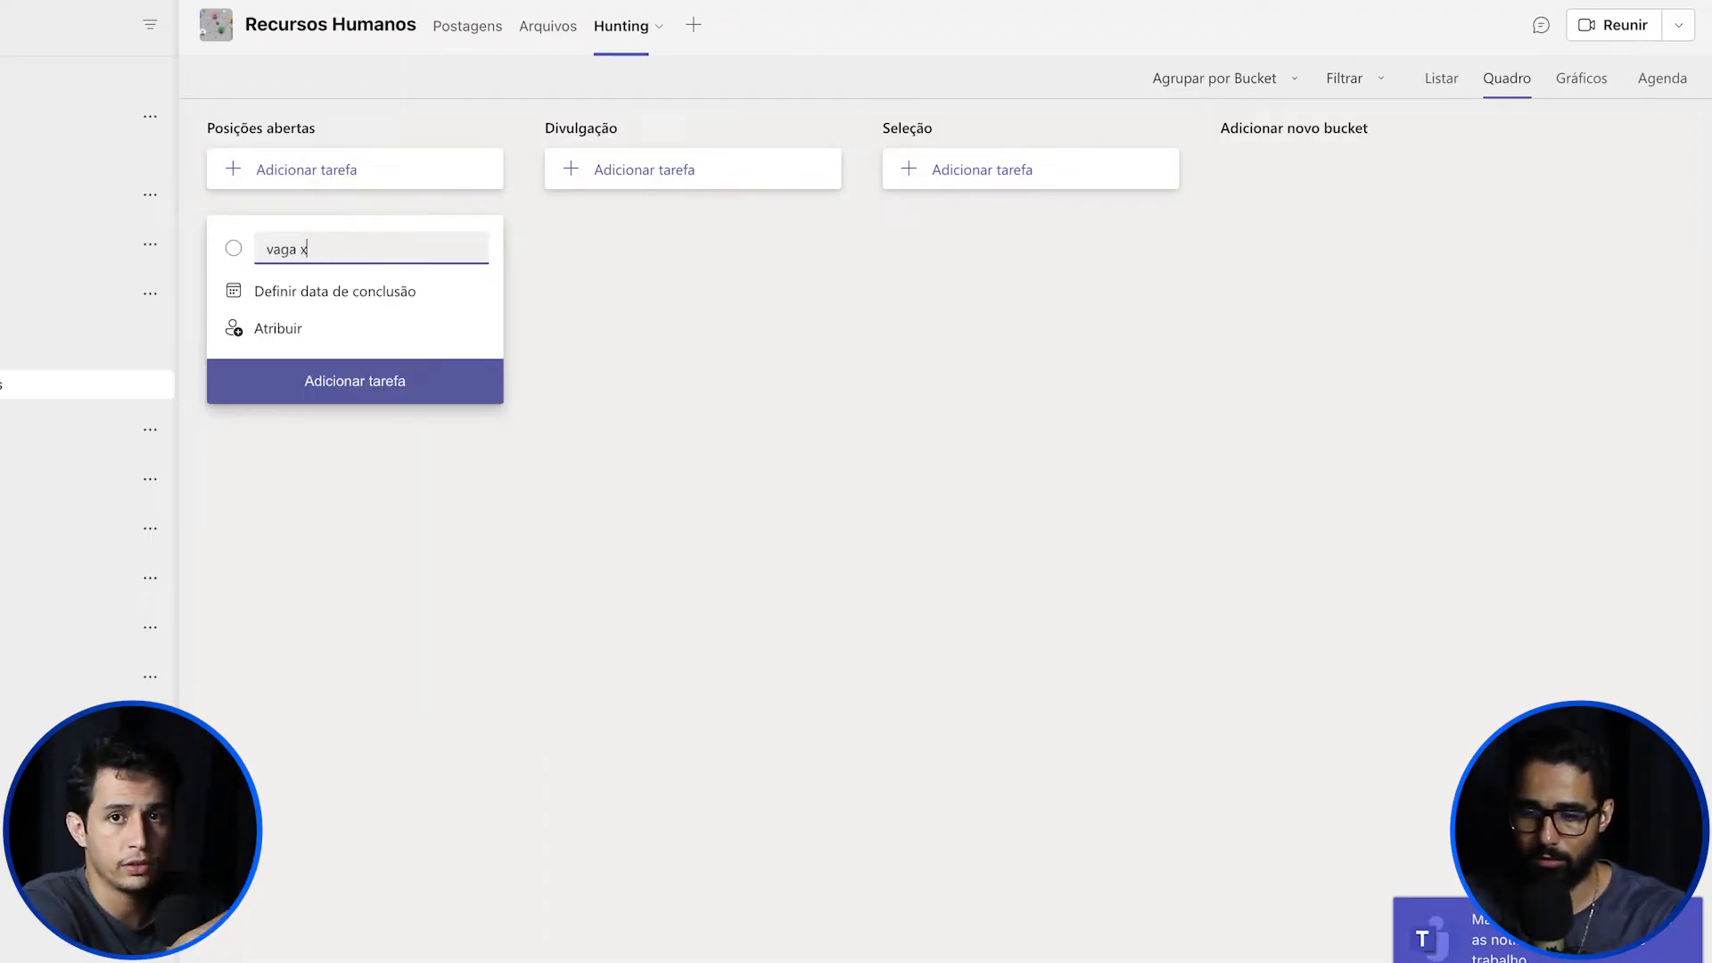
key("Return")
left_click(374, 443)
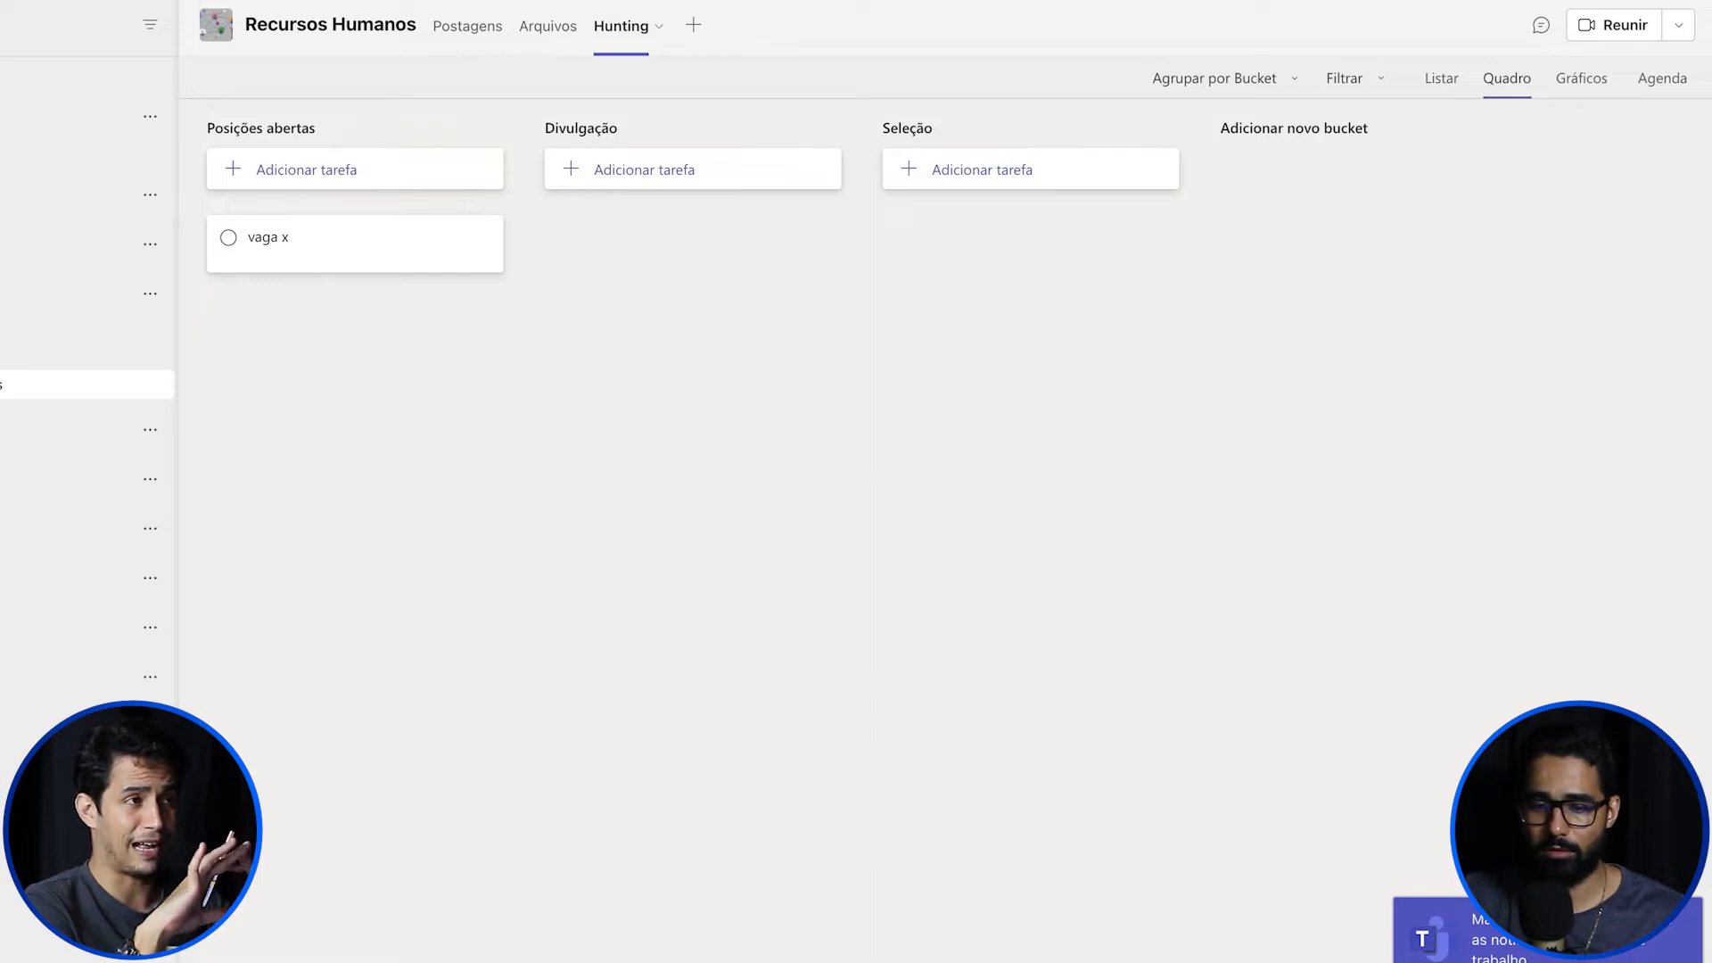
left_click(355, 243)
scroll(942, 544, "down", 1)
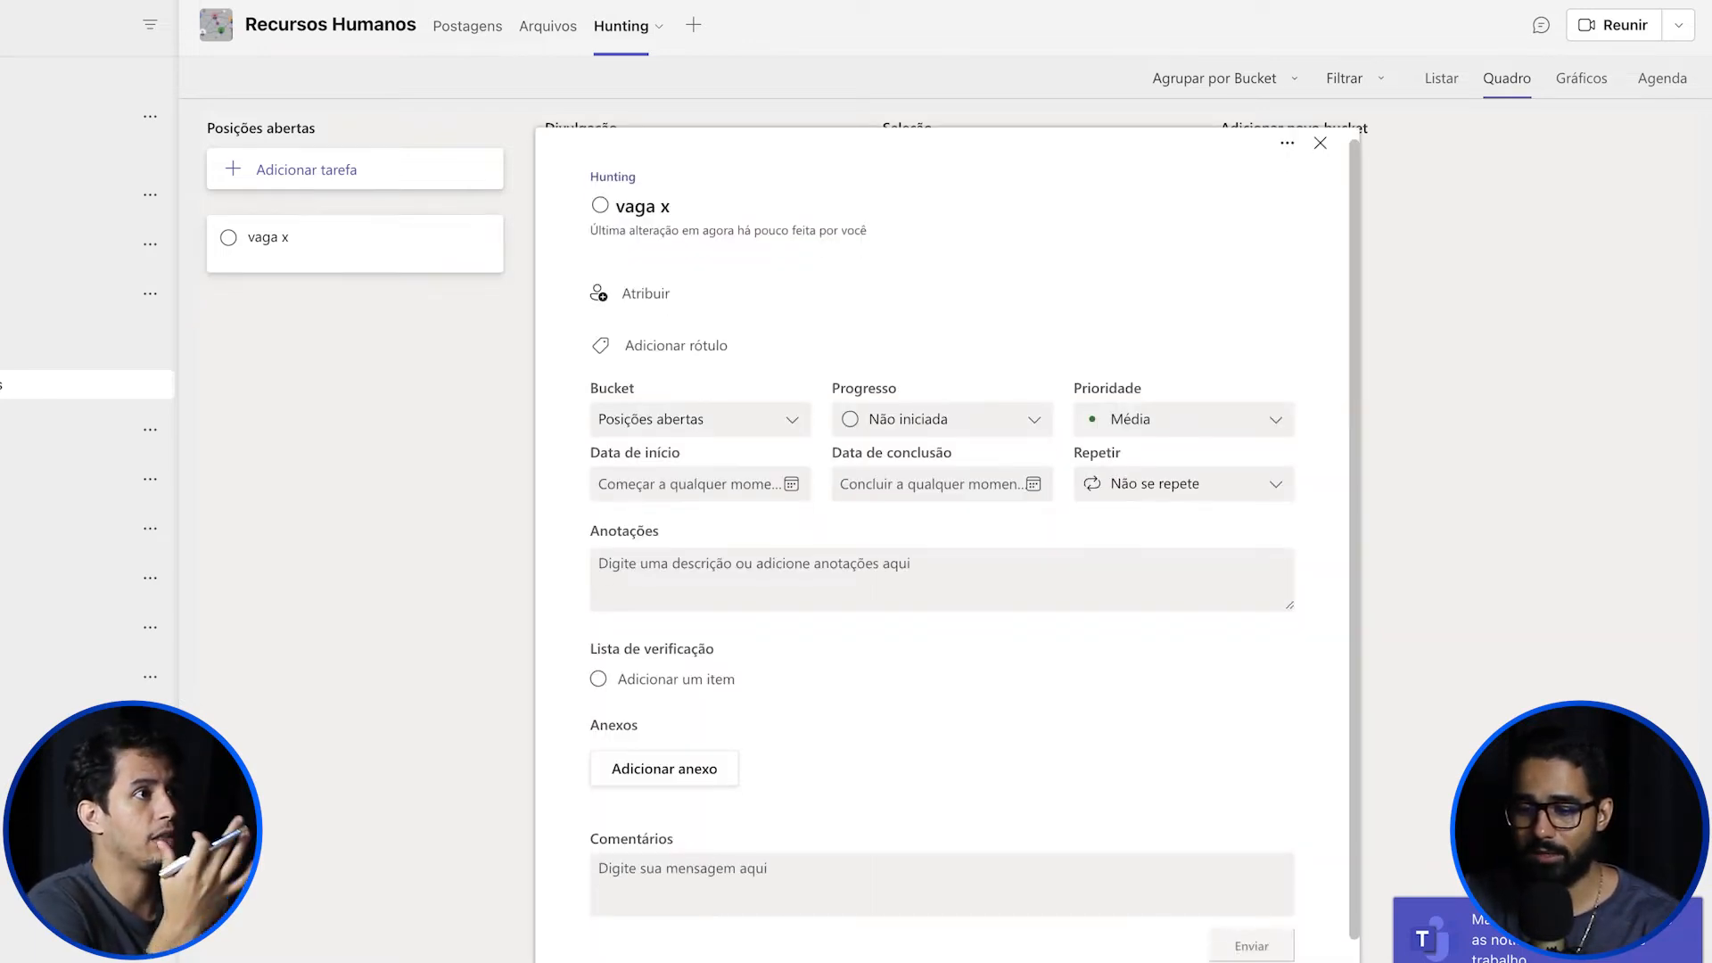
Step: Examine the bucket, priority, start date and due date options available in the "vaga x" task's details
scroll(943, 544, "up", 1)
scroll(942, 544, "down", 1)
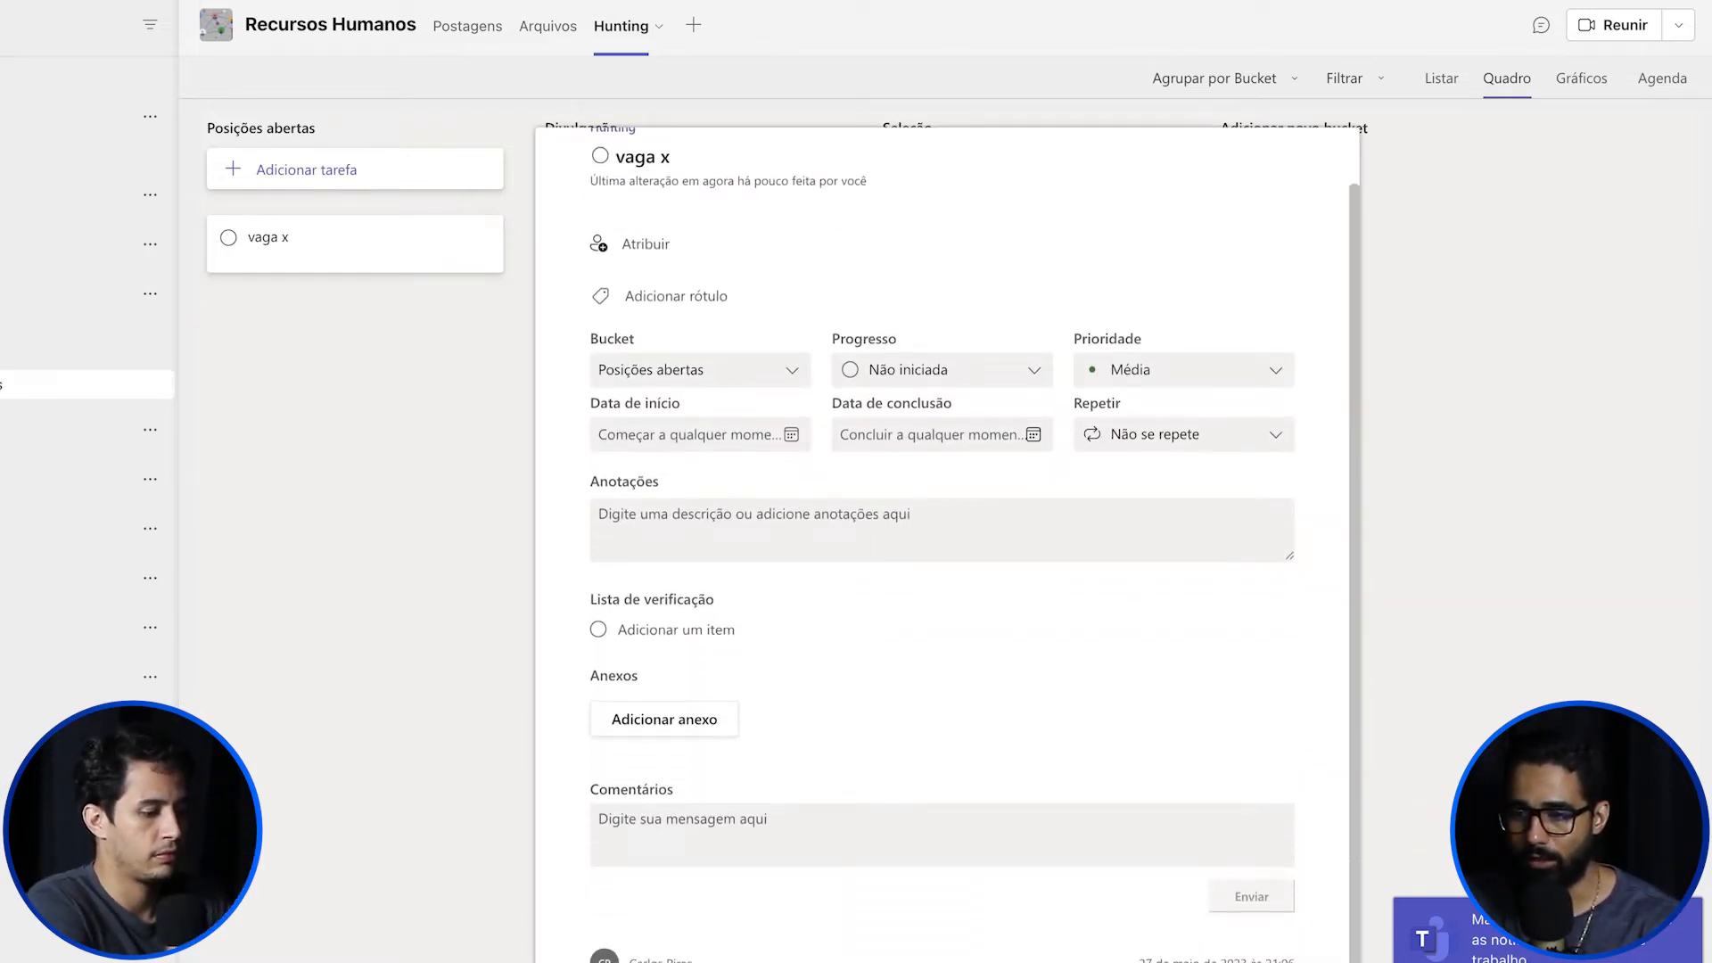
scroll(943, 544, "up", 1)
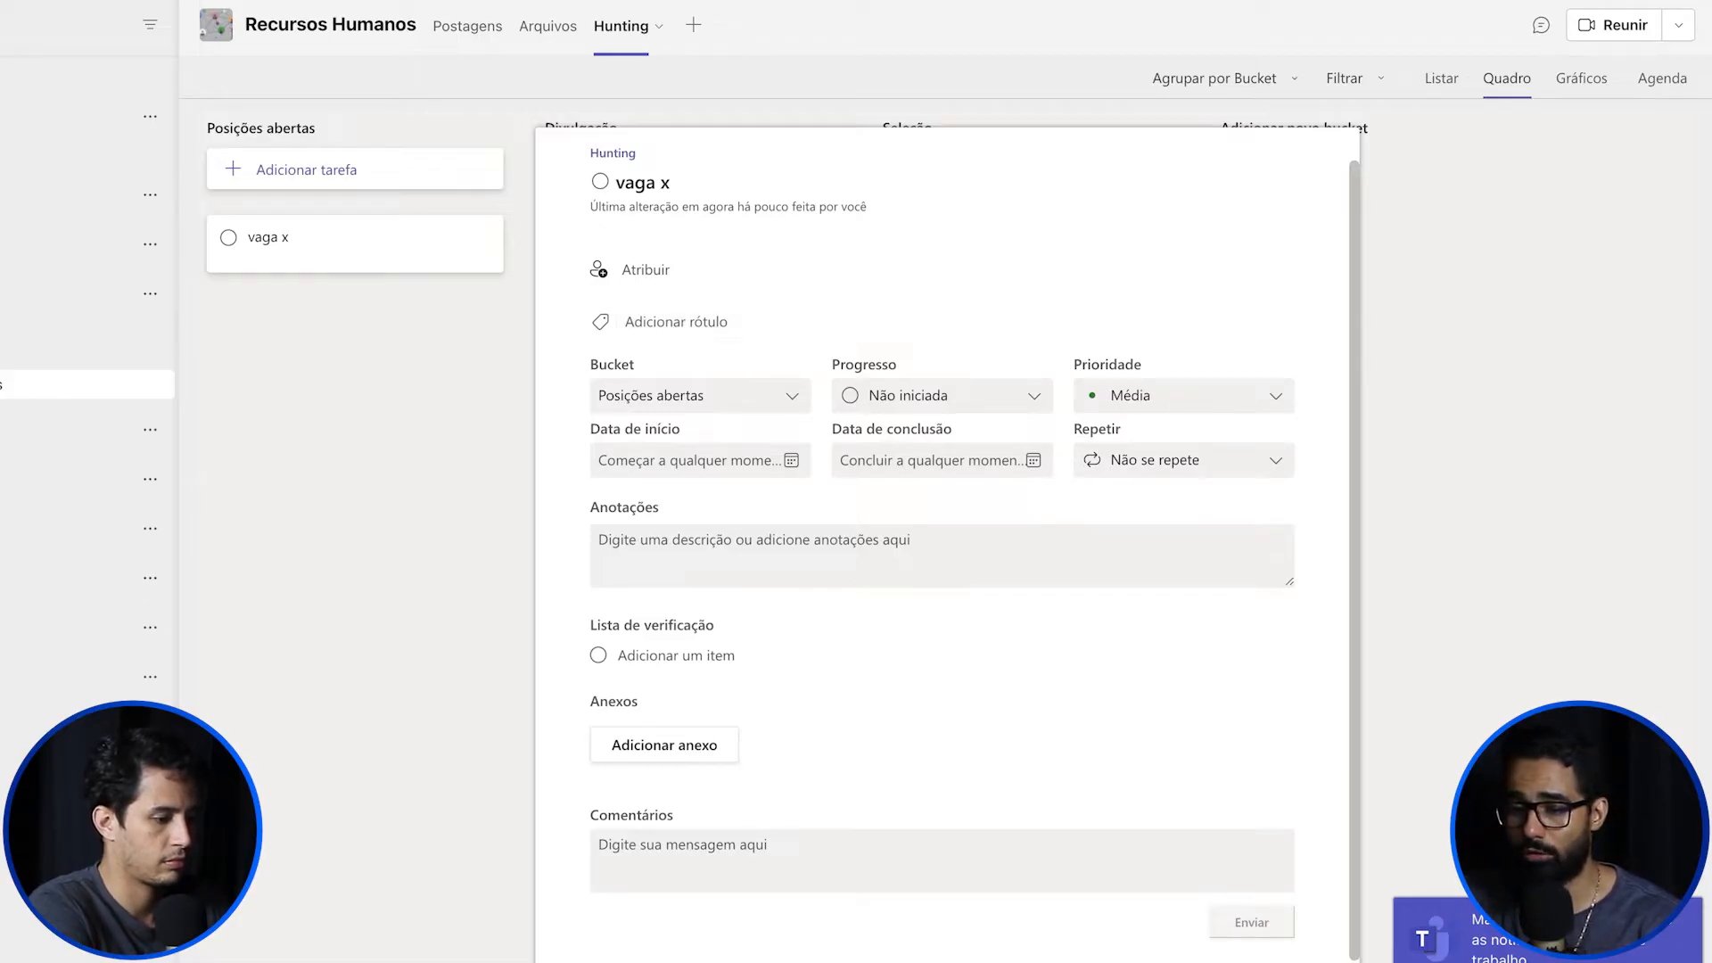
left_click(700, 396)
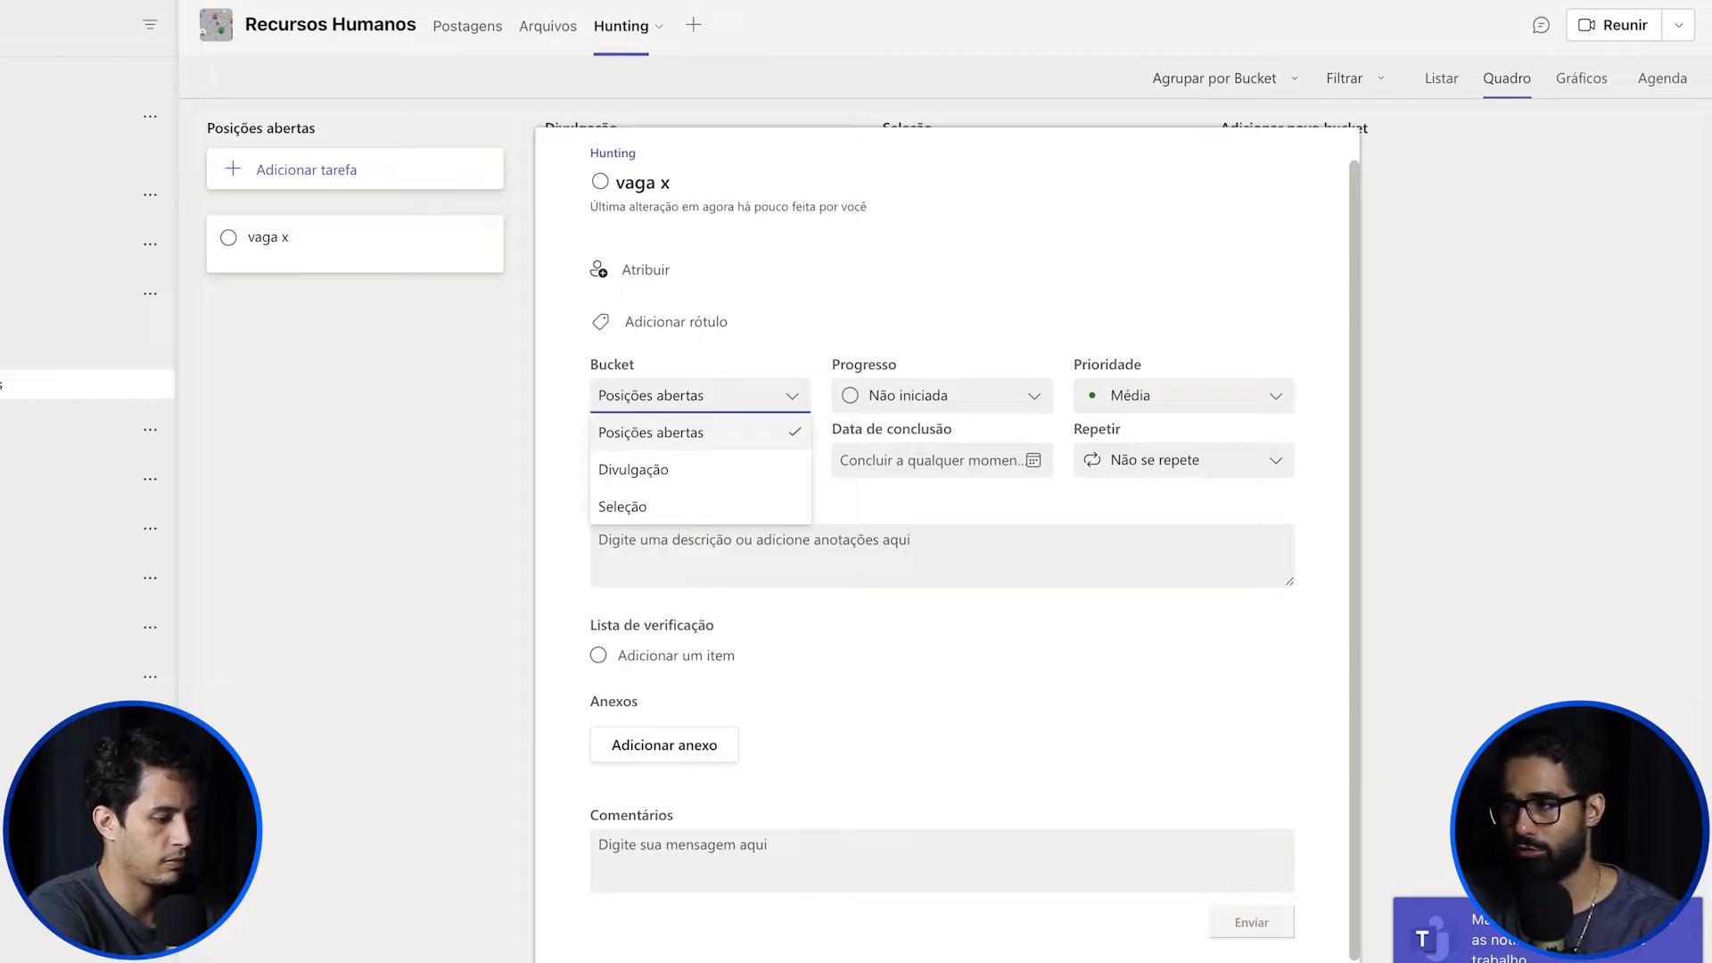
left_click(1184, 396)
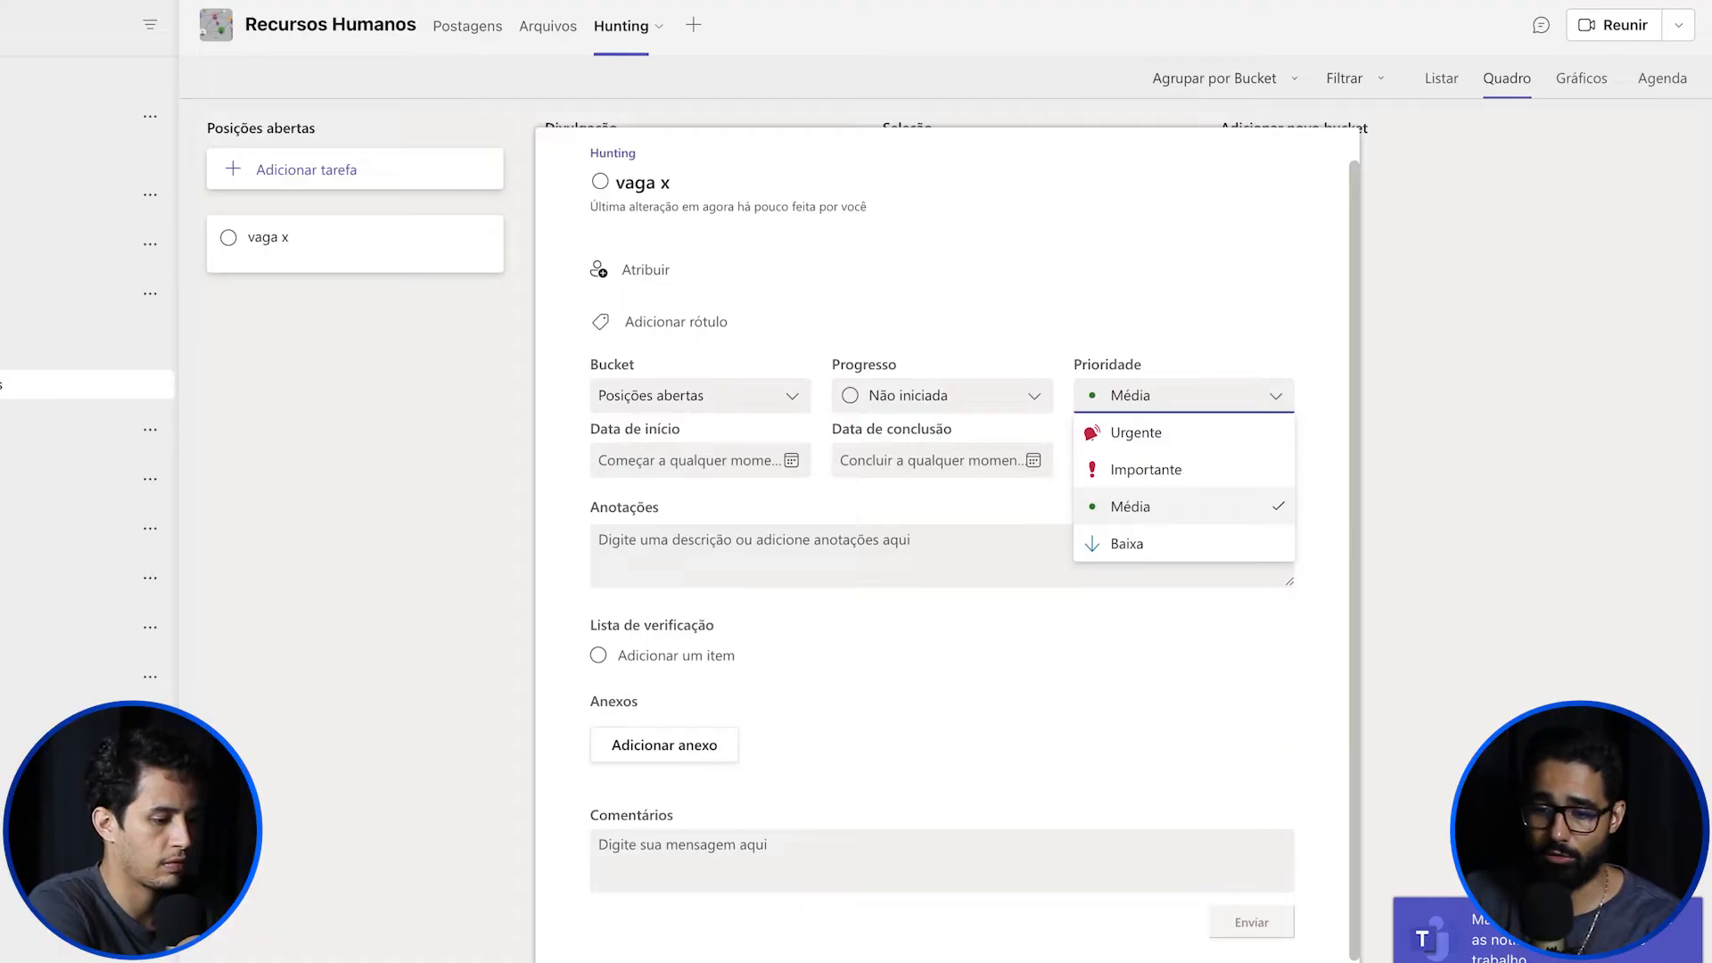
left_click(700, 460)
left_click(1033, 460)
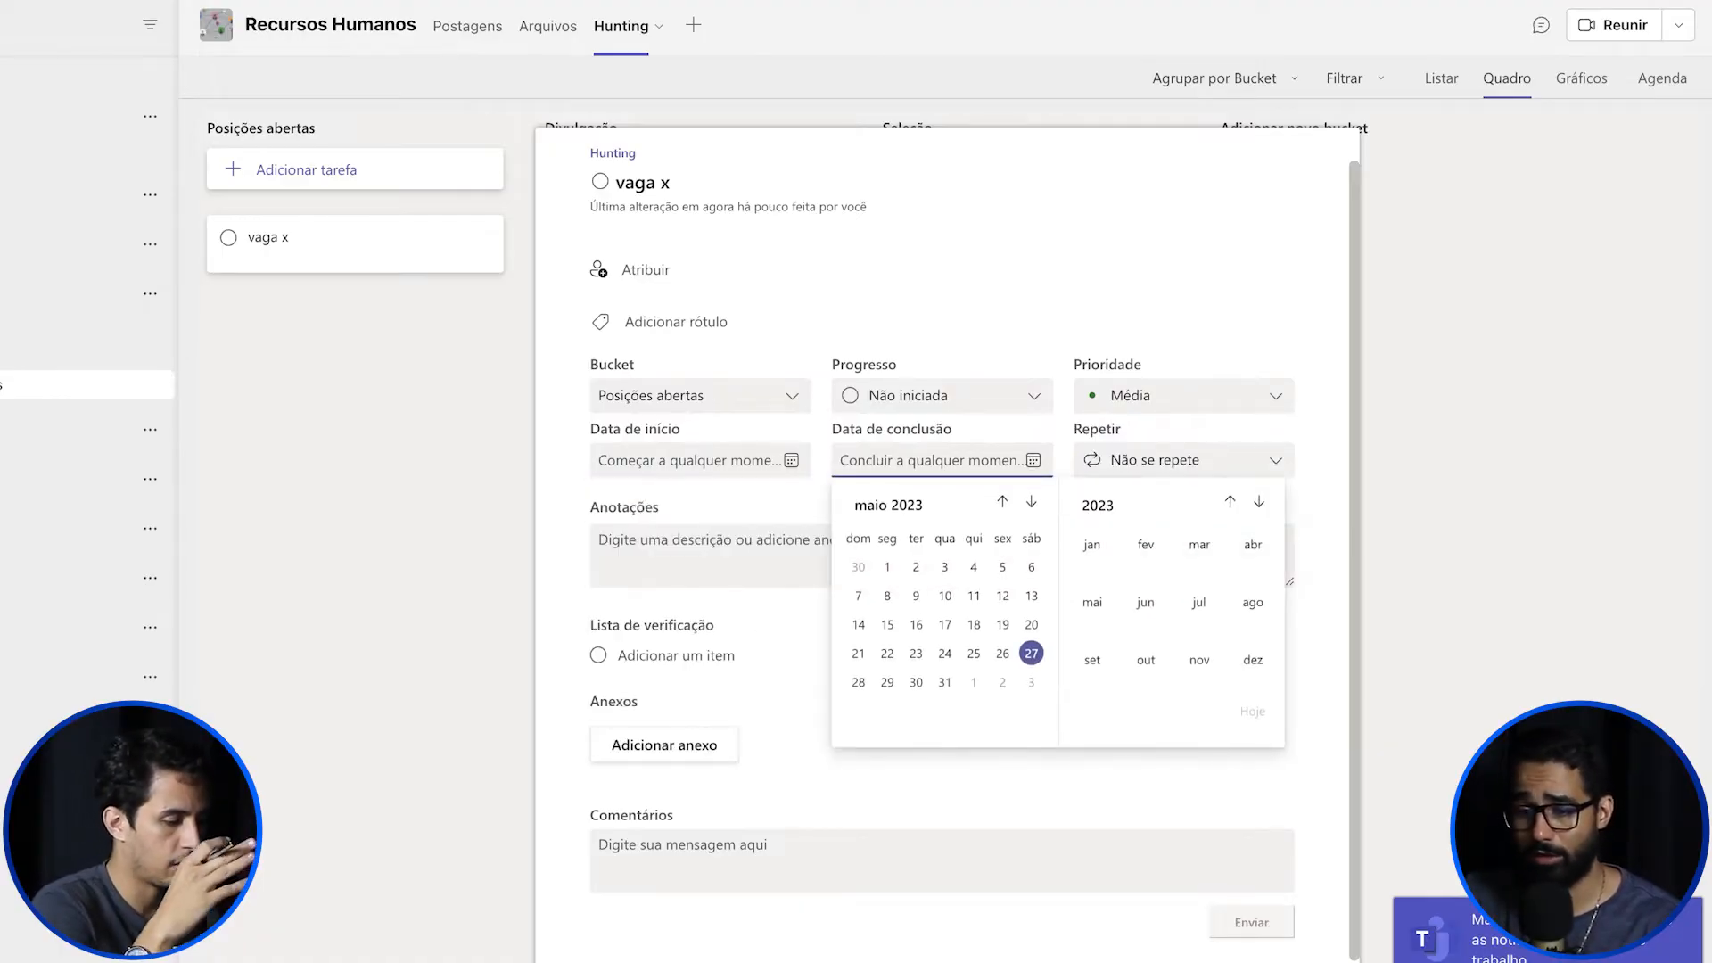
key("Escape")
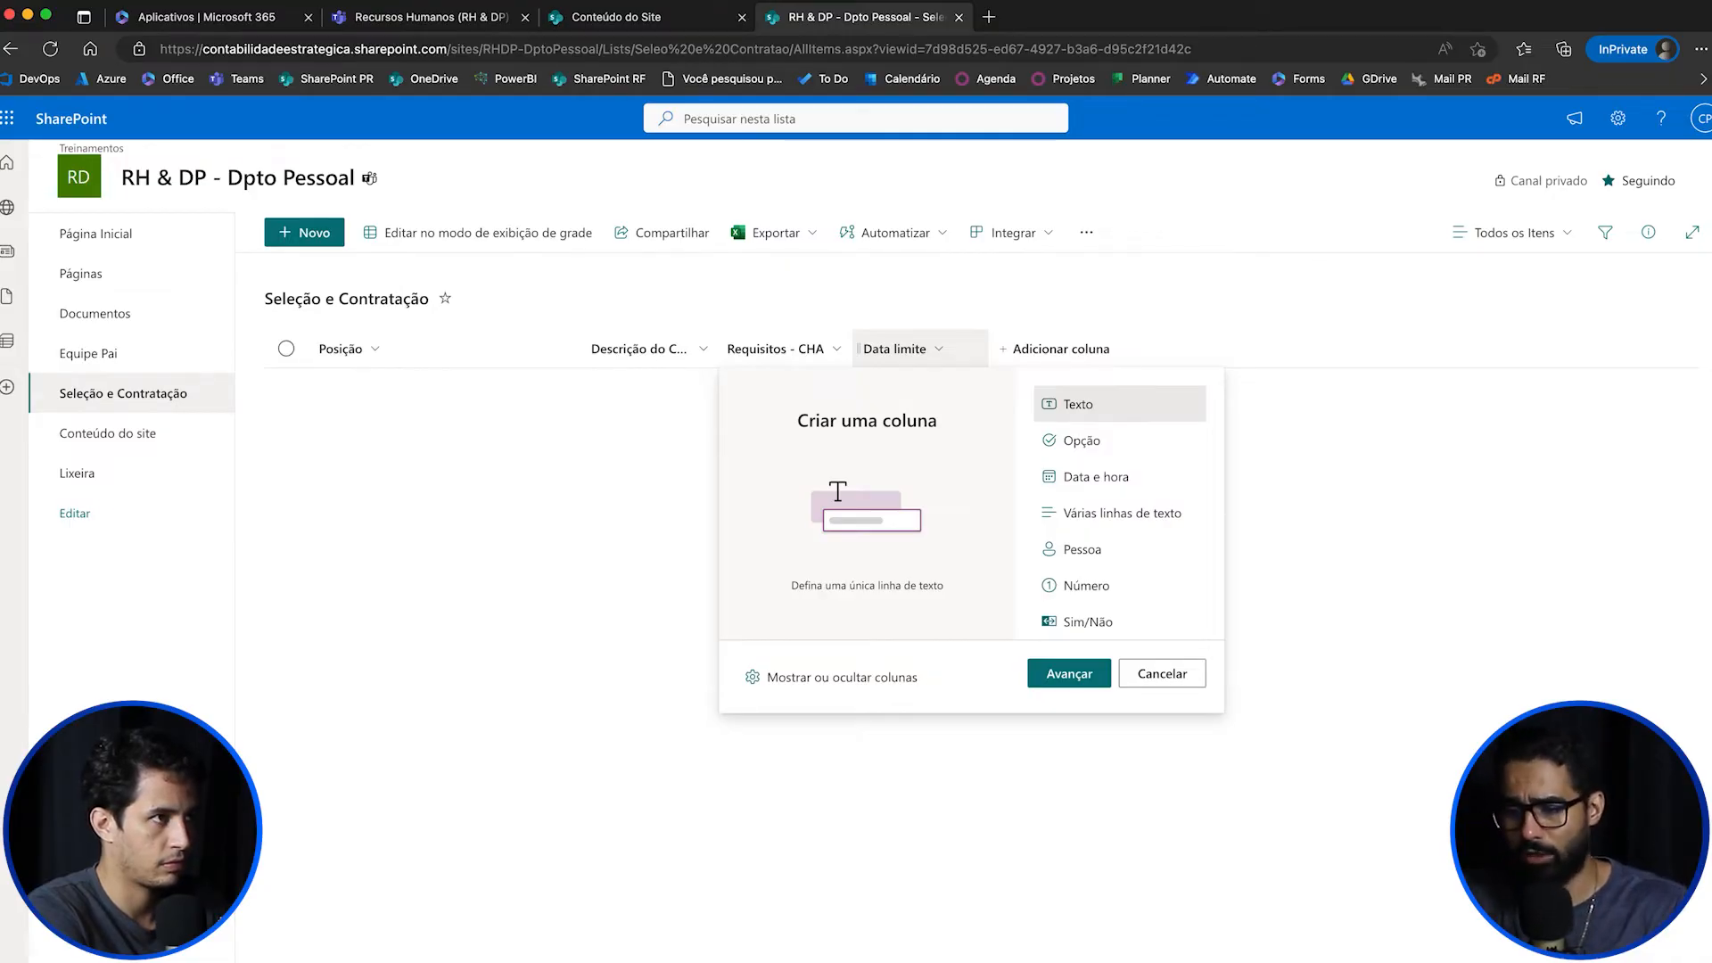
Step: Add a Pessoa column named "Solictante" to the Seleção e Contratação list and move it directly after Posição
left_click(1099, 549)
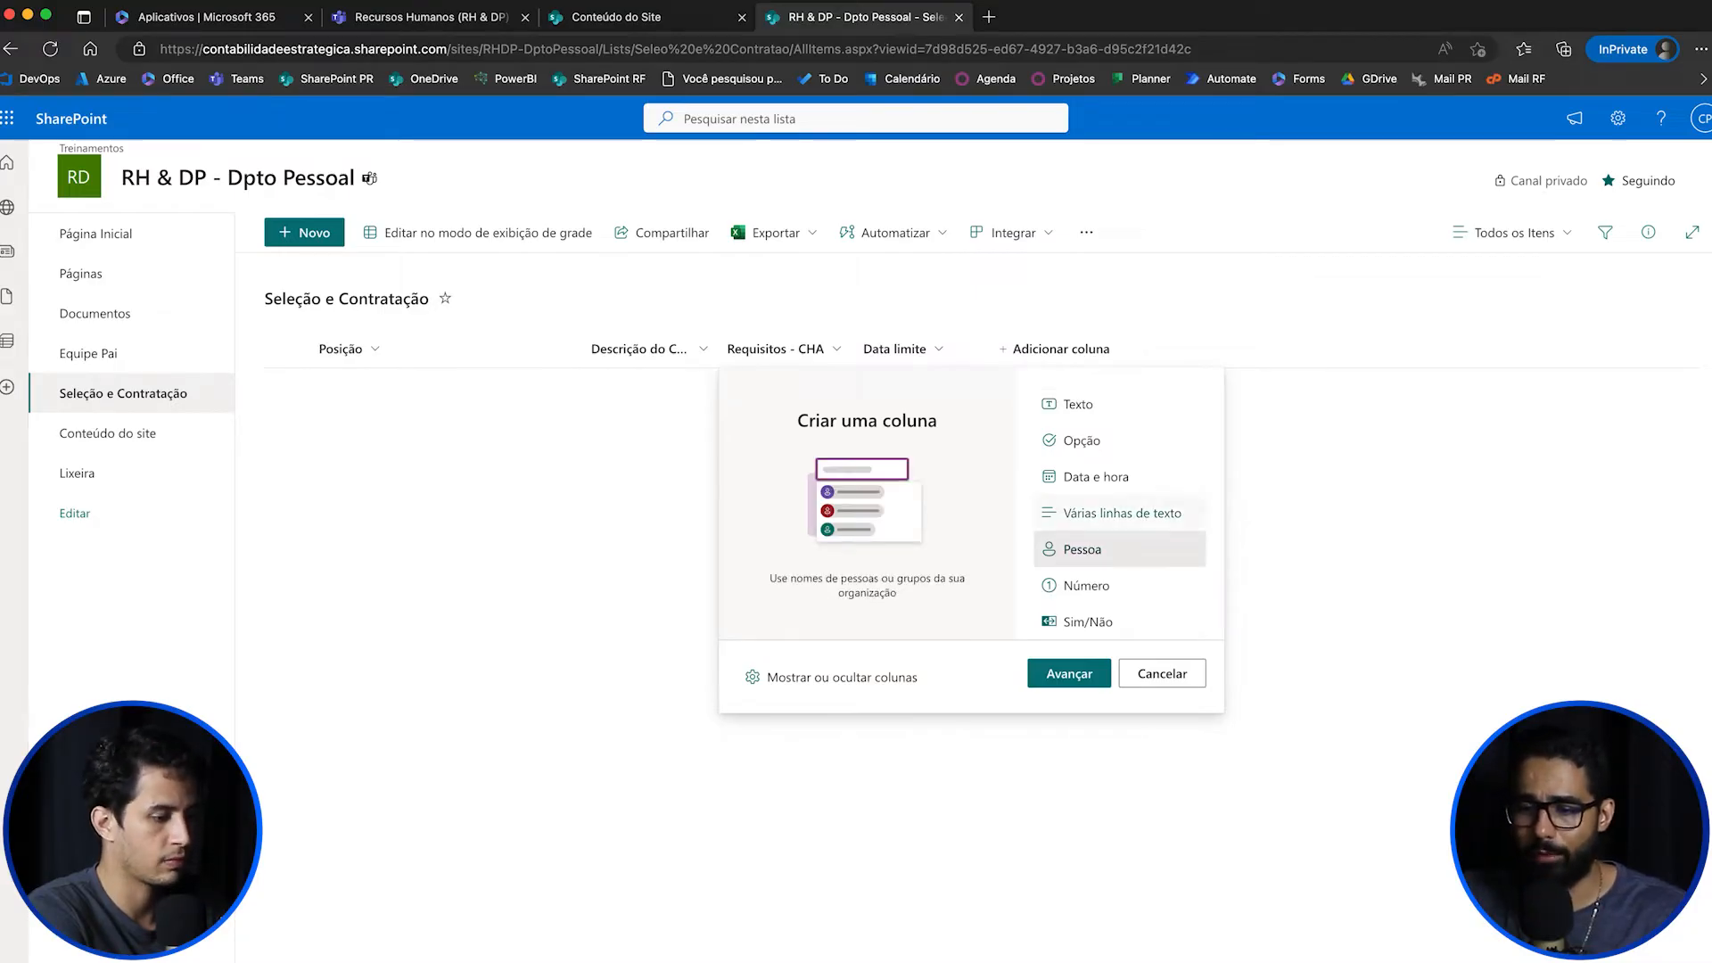
left_click(1069, 673)
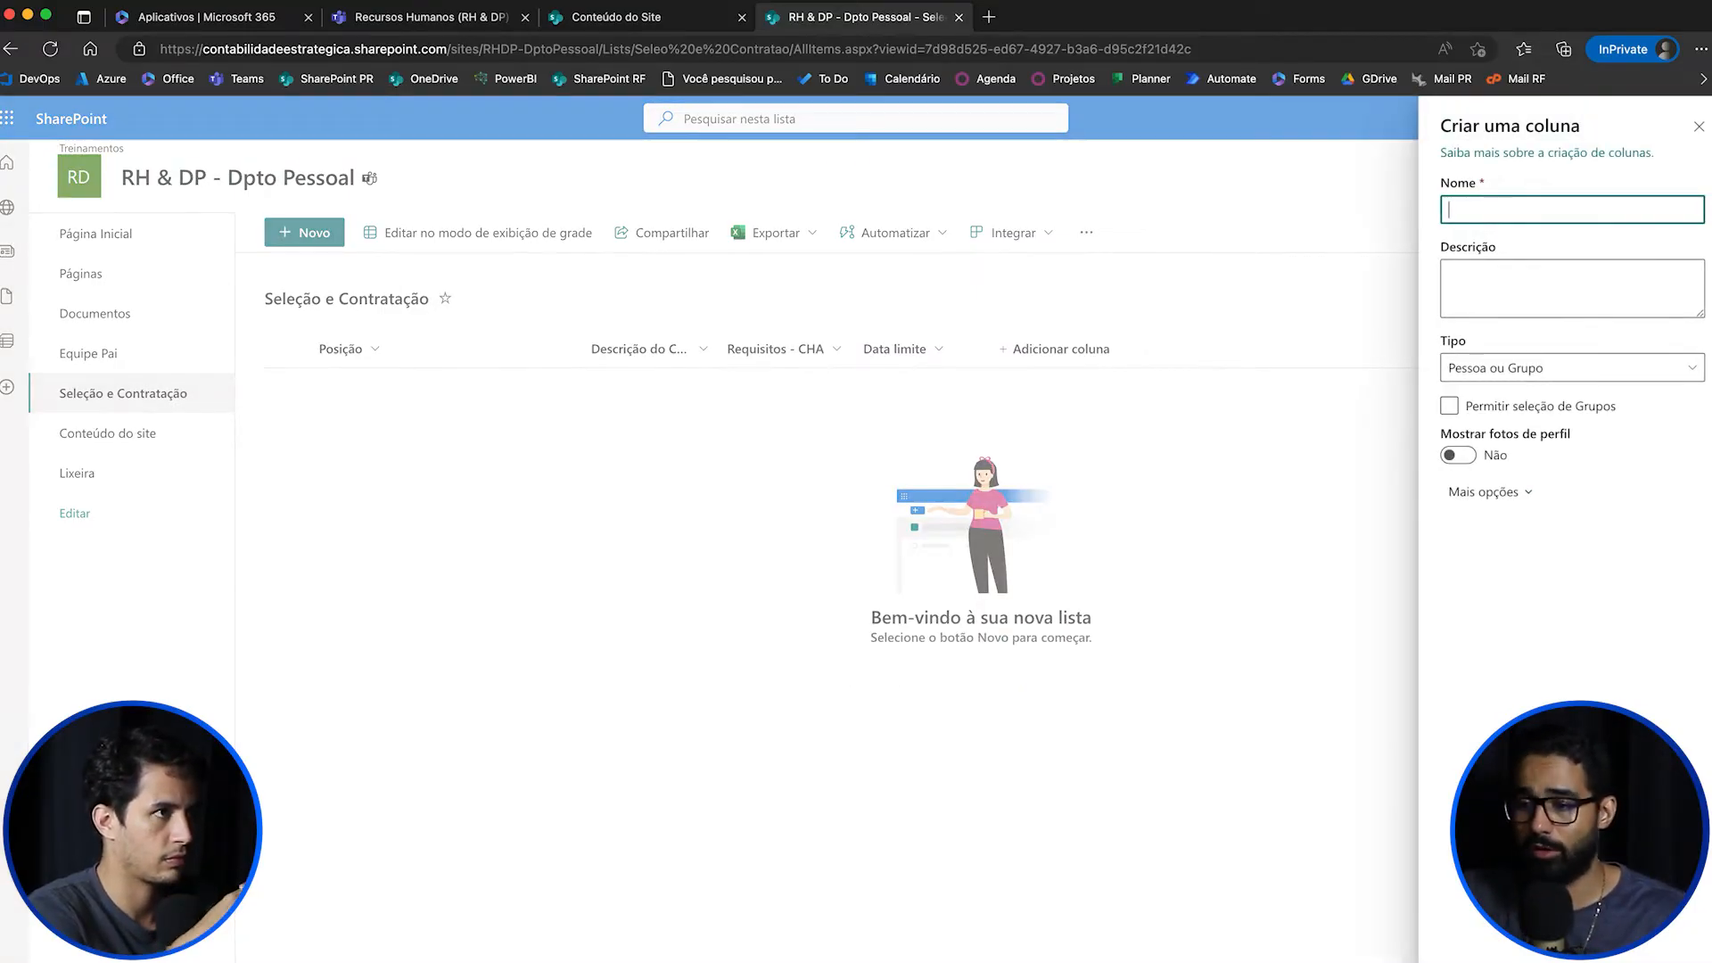
type("Solic")
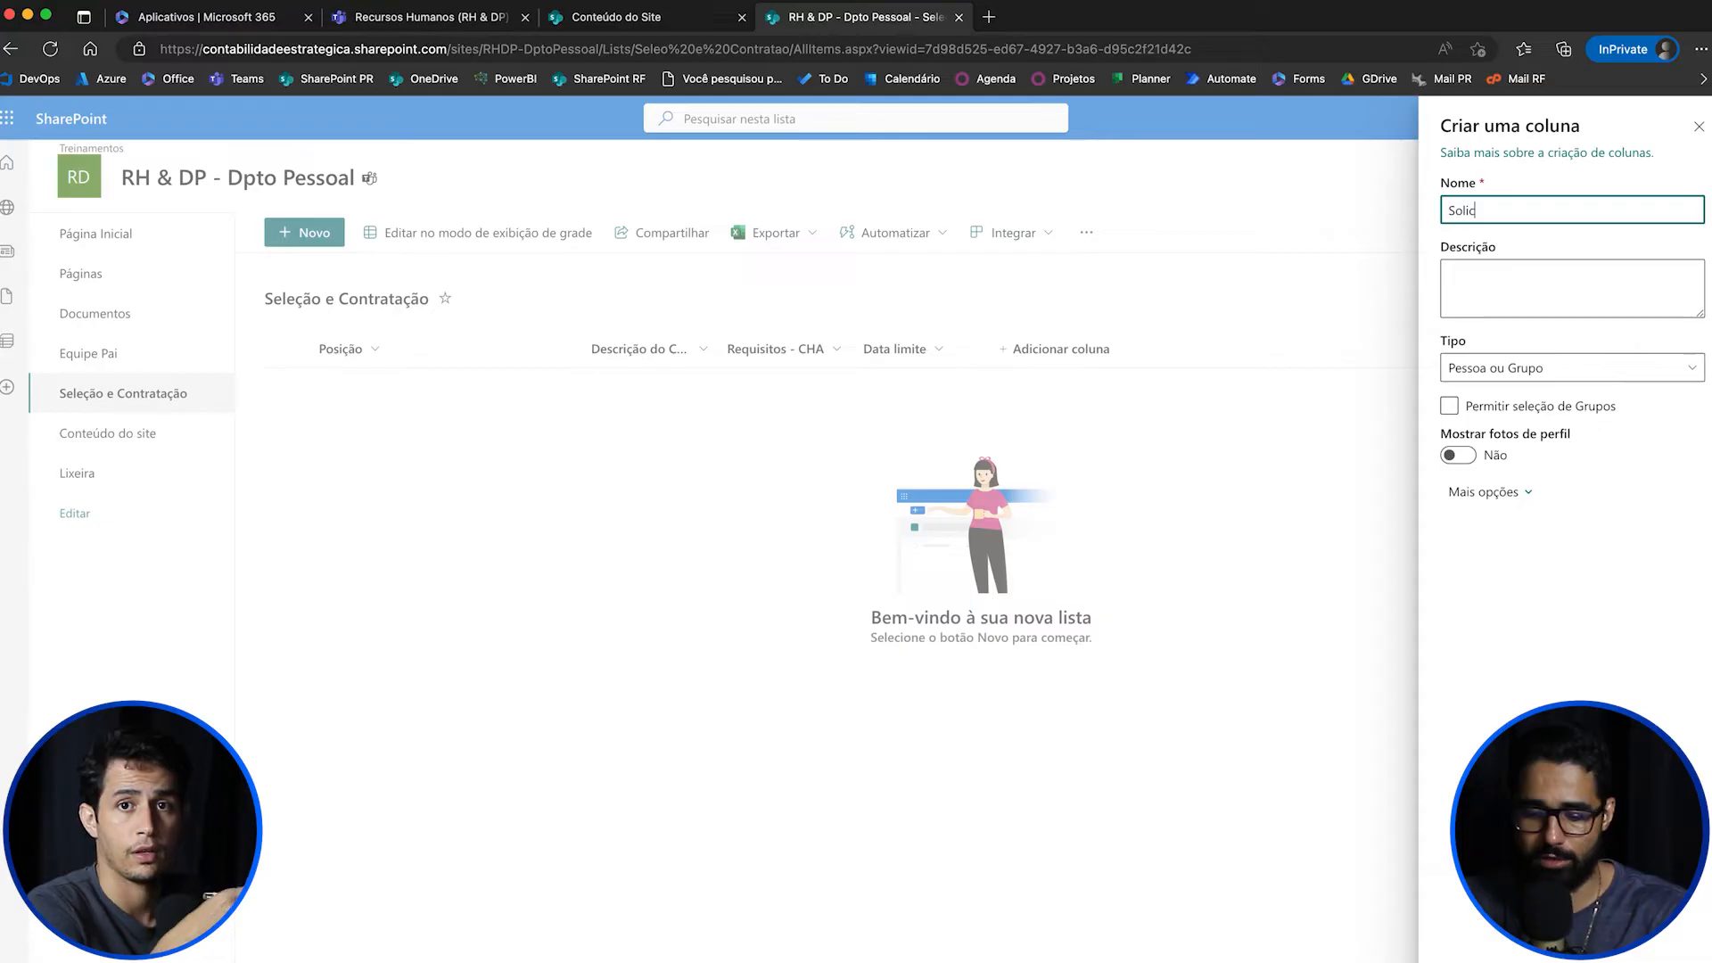
type("tante")
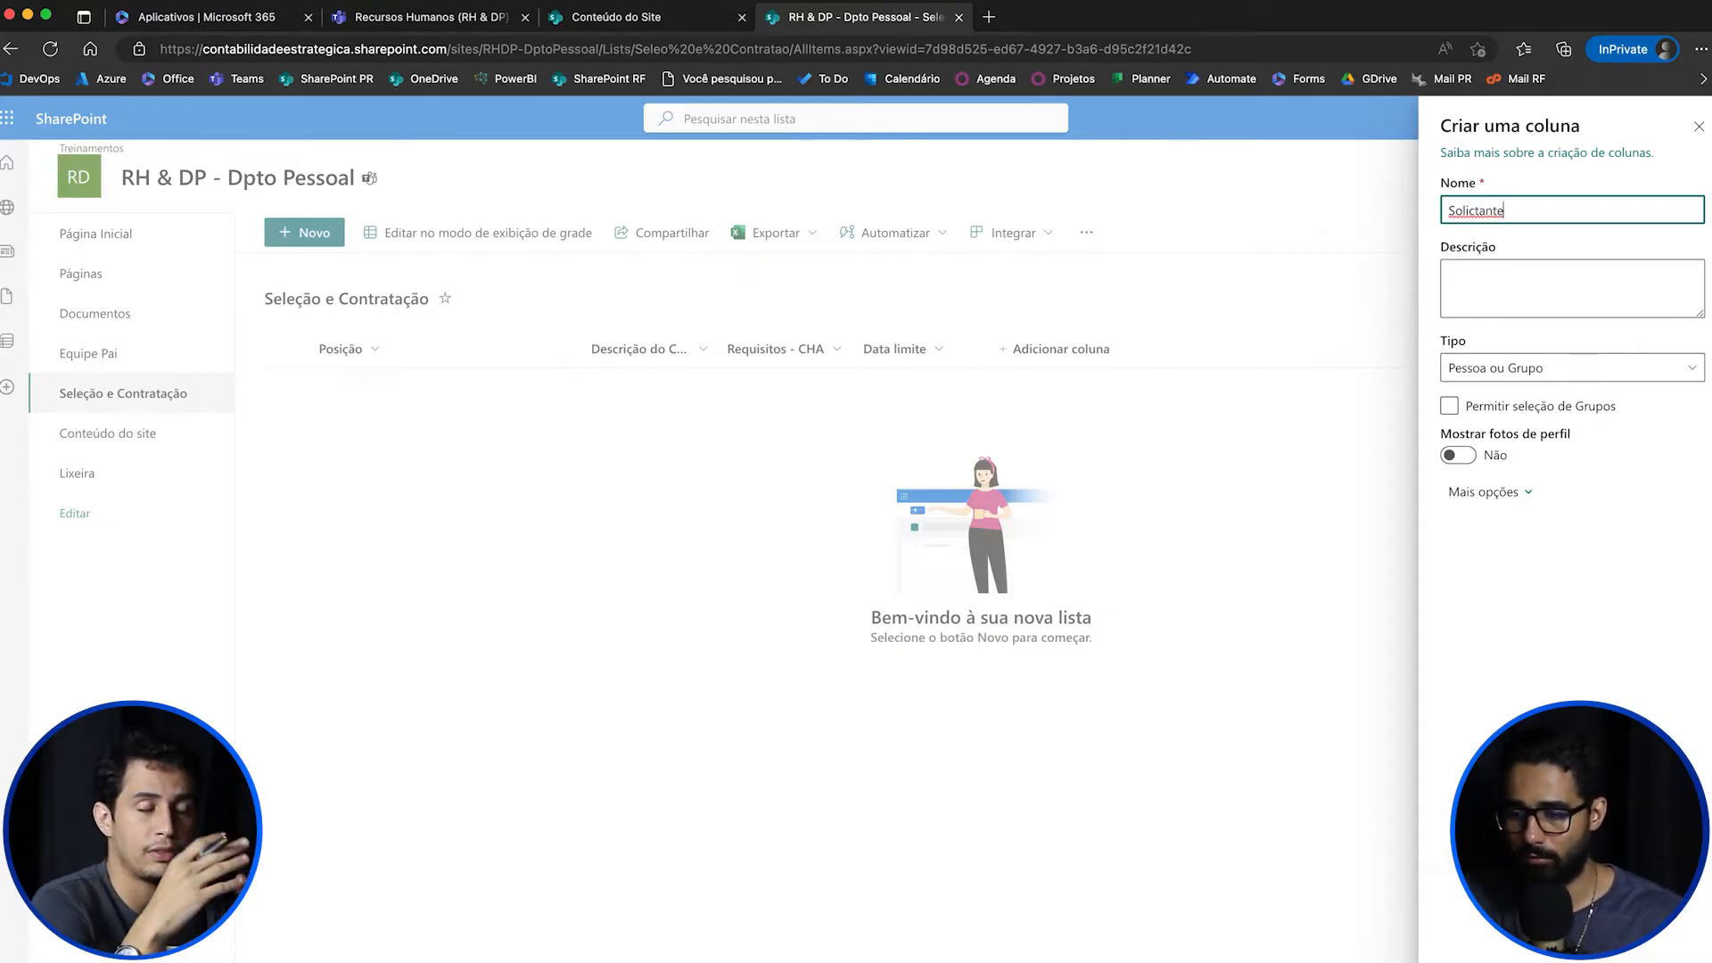
key("Return")
left_click_drag(1027, 348, 584, 350)
Step: Add a Pessoa column named "Responsável" to the Seleção e Contratação list and save it
left_click(1168, 349)
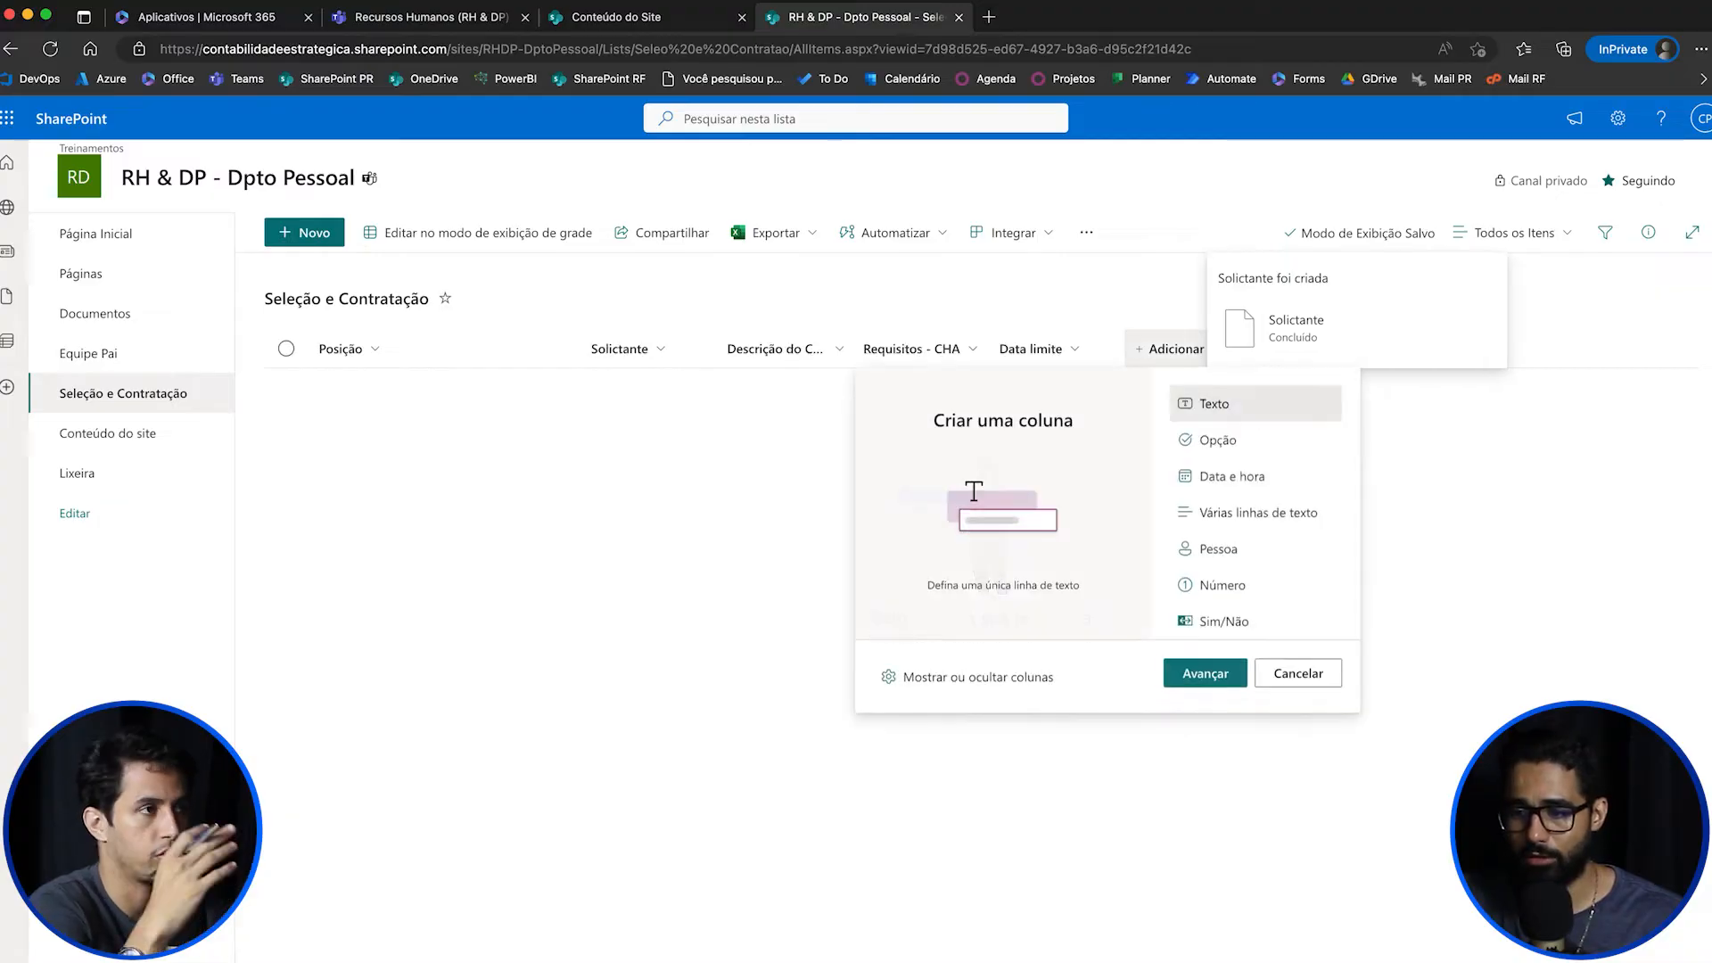
left_click(1255, 550)
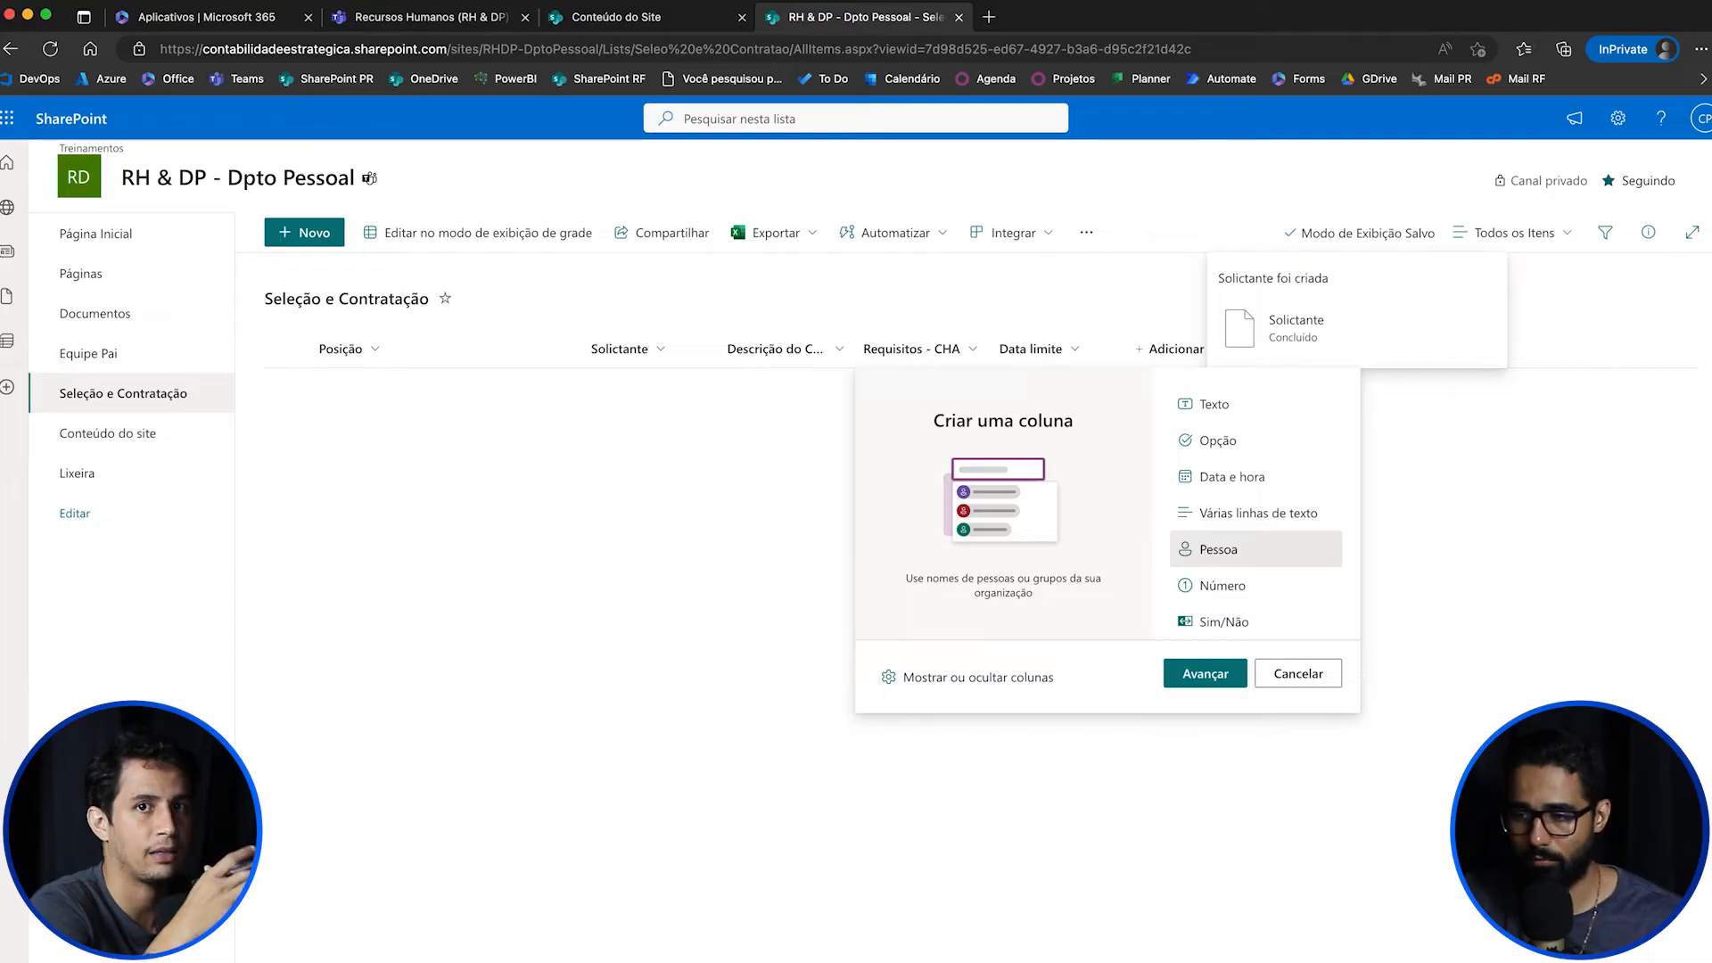
left_click(1205, 673)
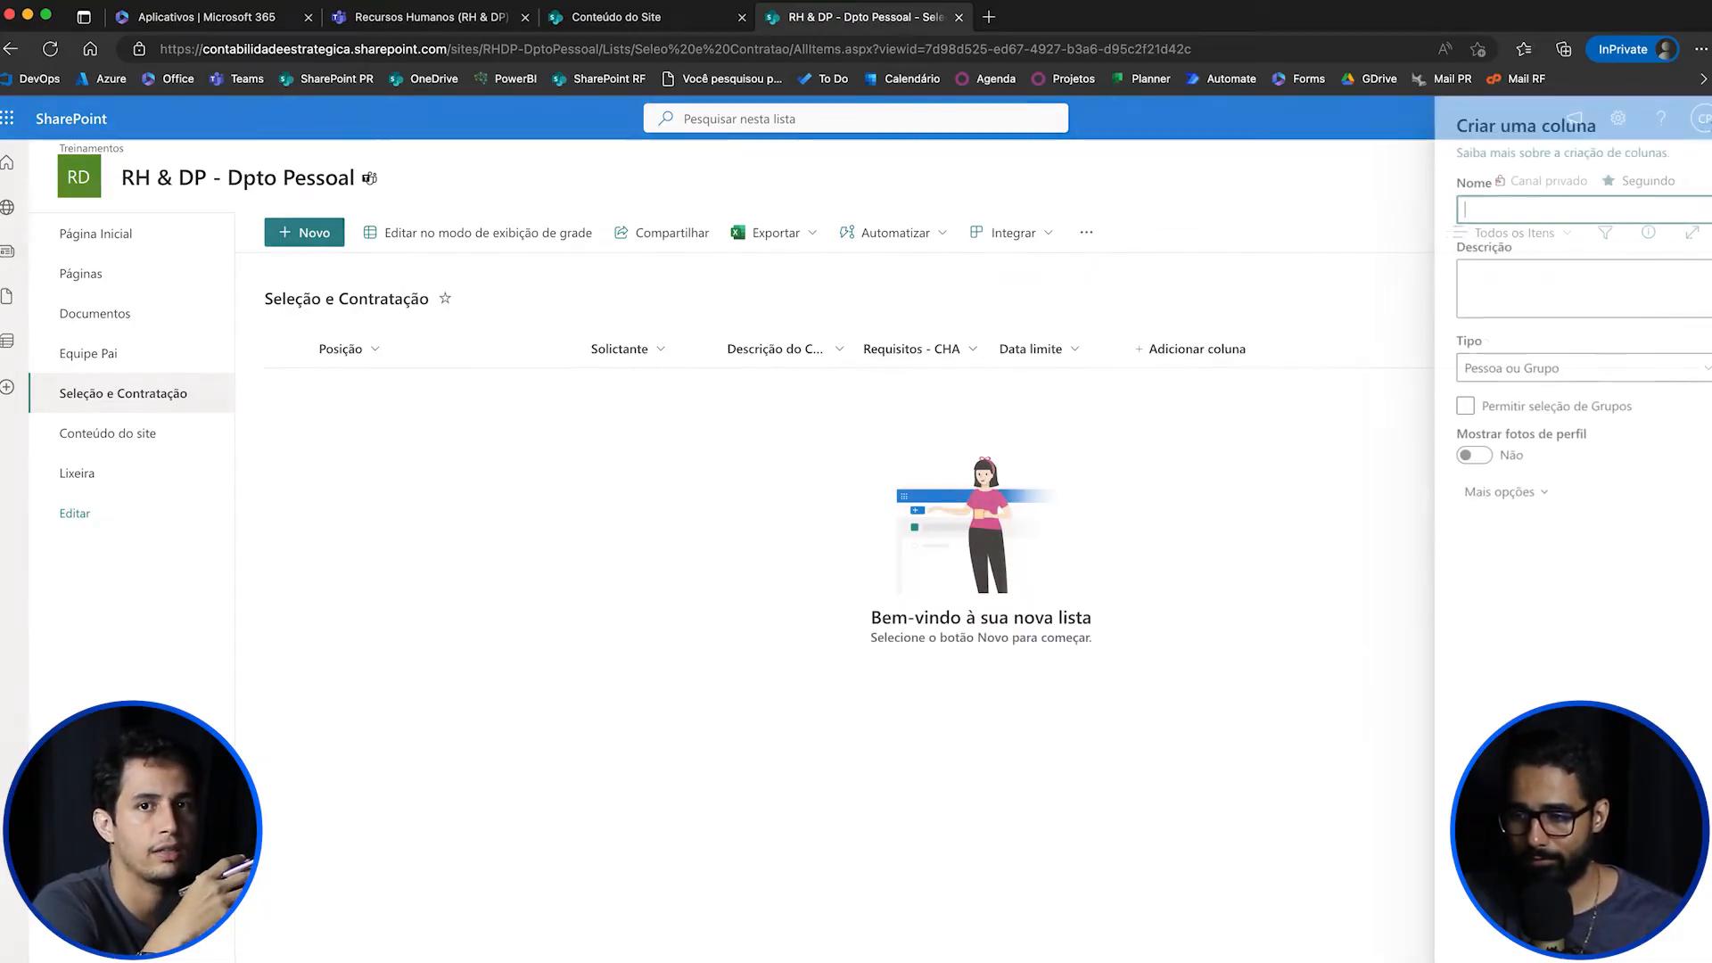
type("Respon\\s")
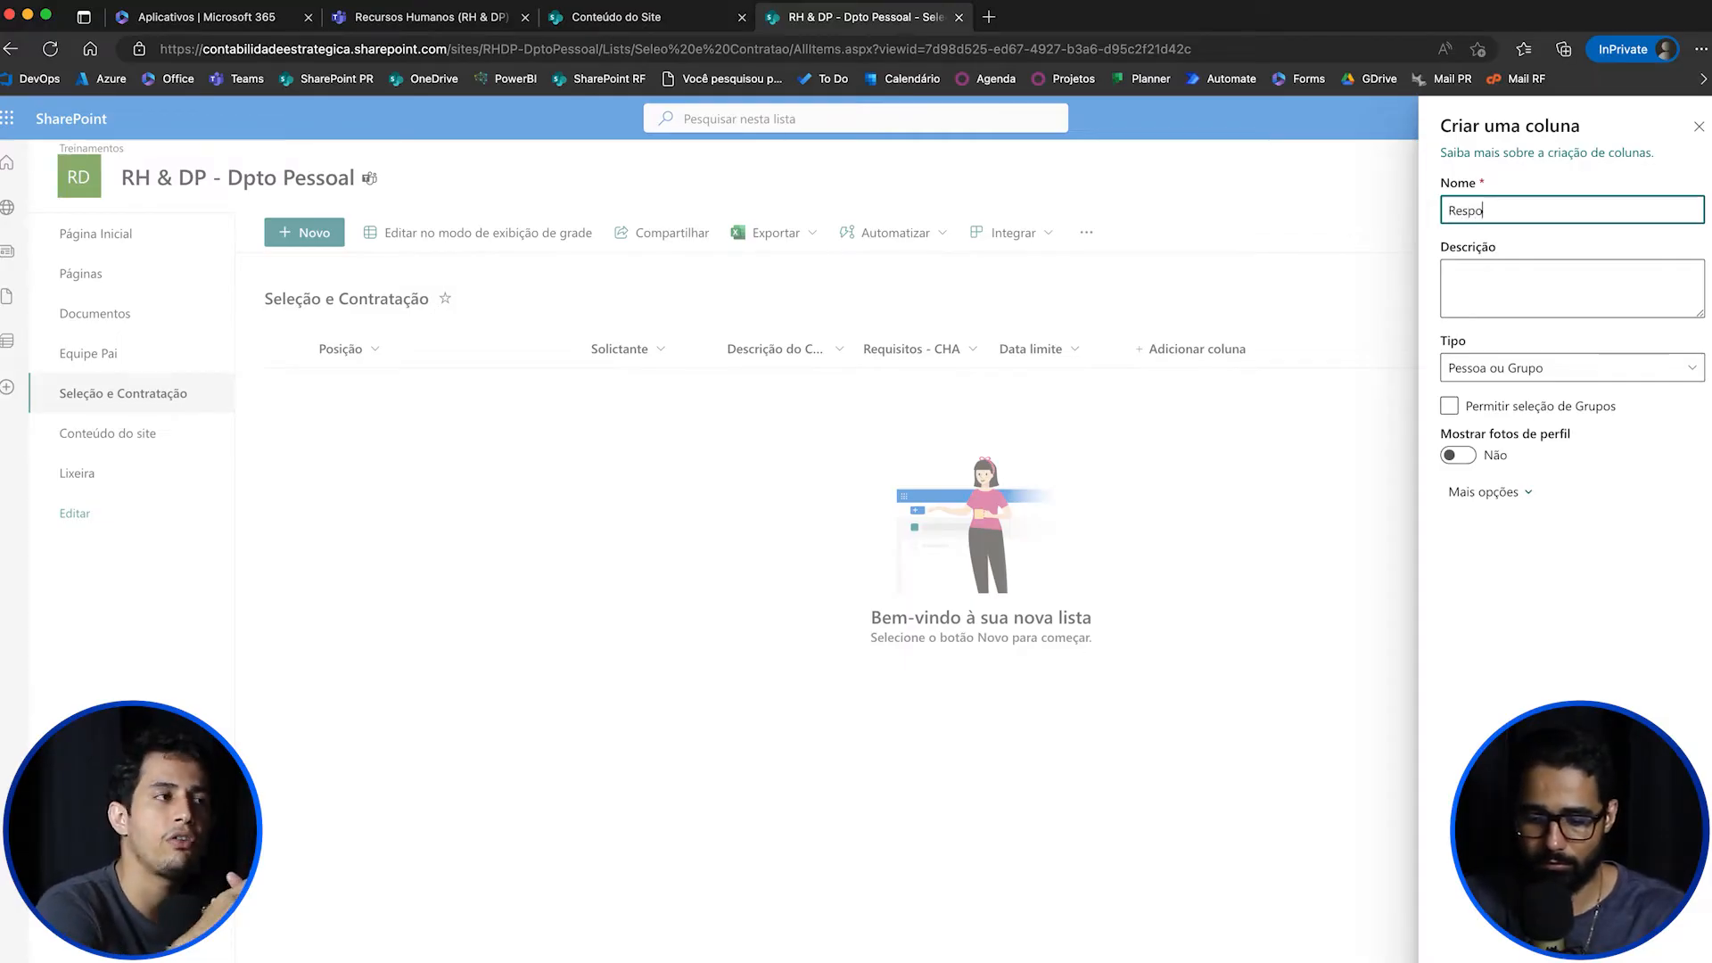
key("BackSpace")
key("BackSpace")
type("sável")
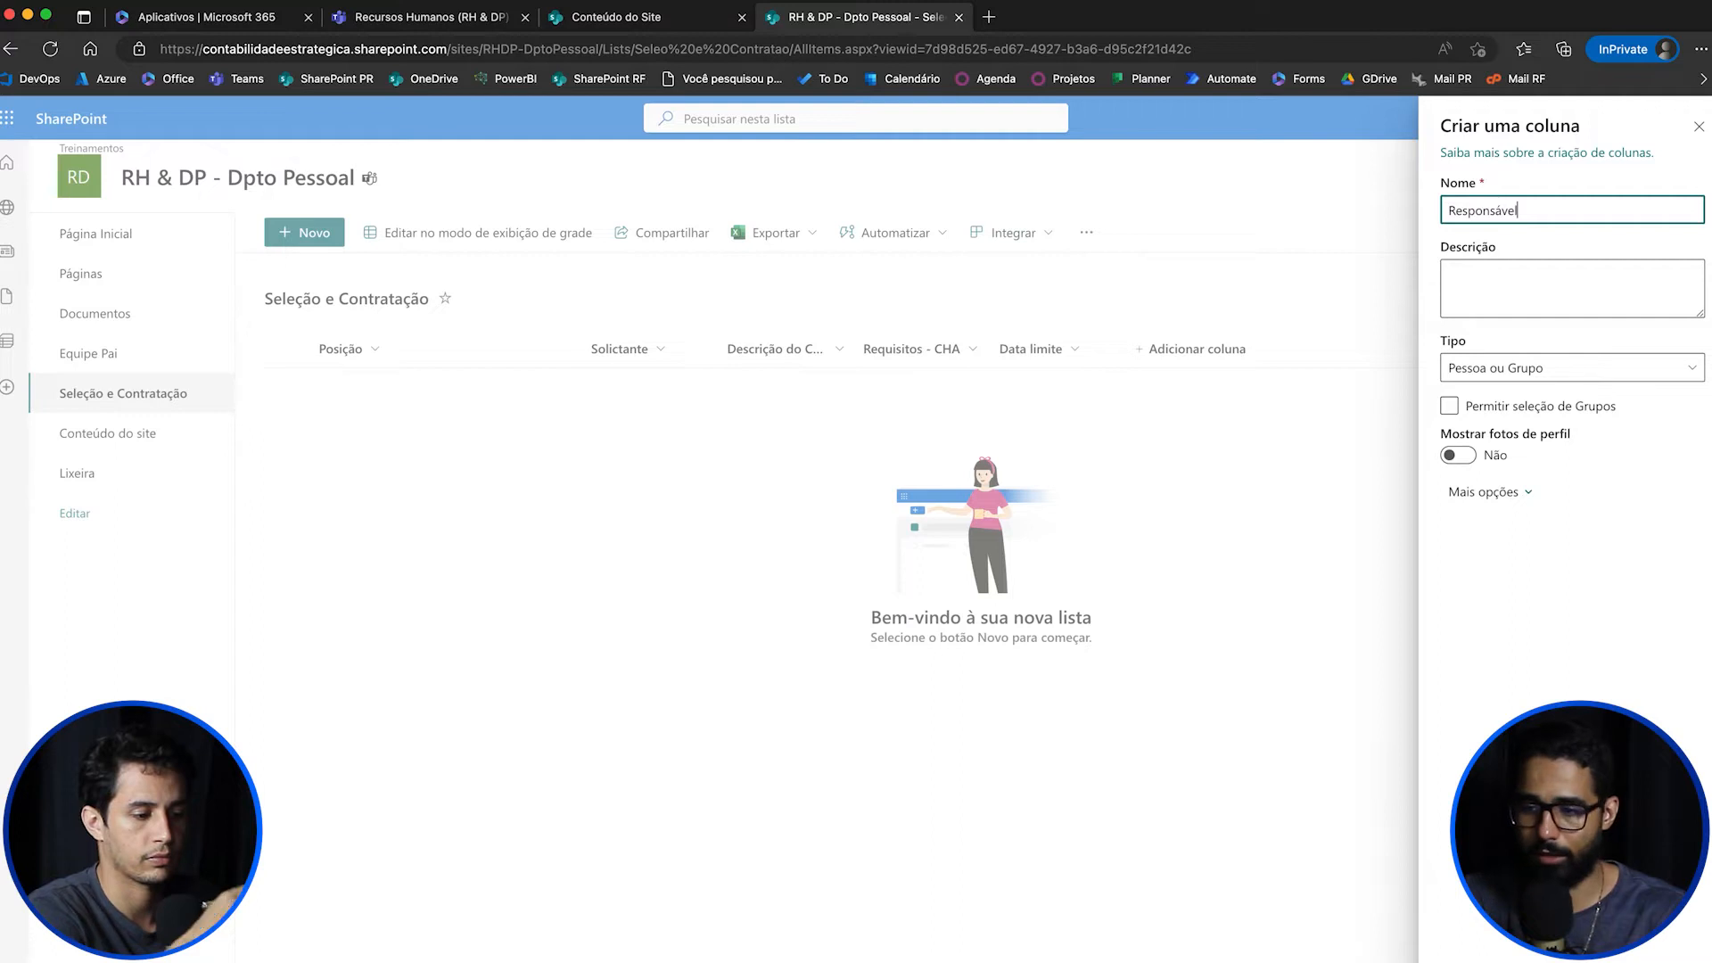
key("Return")
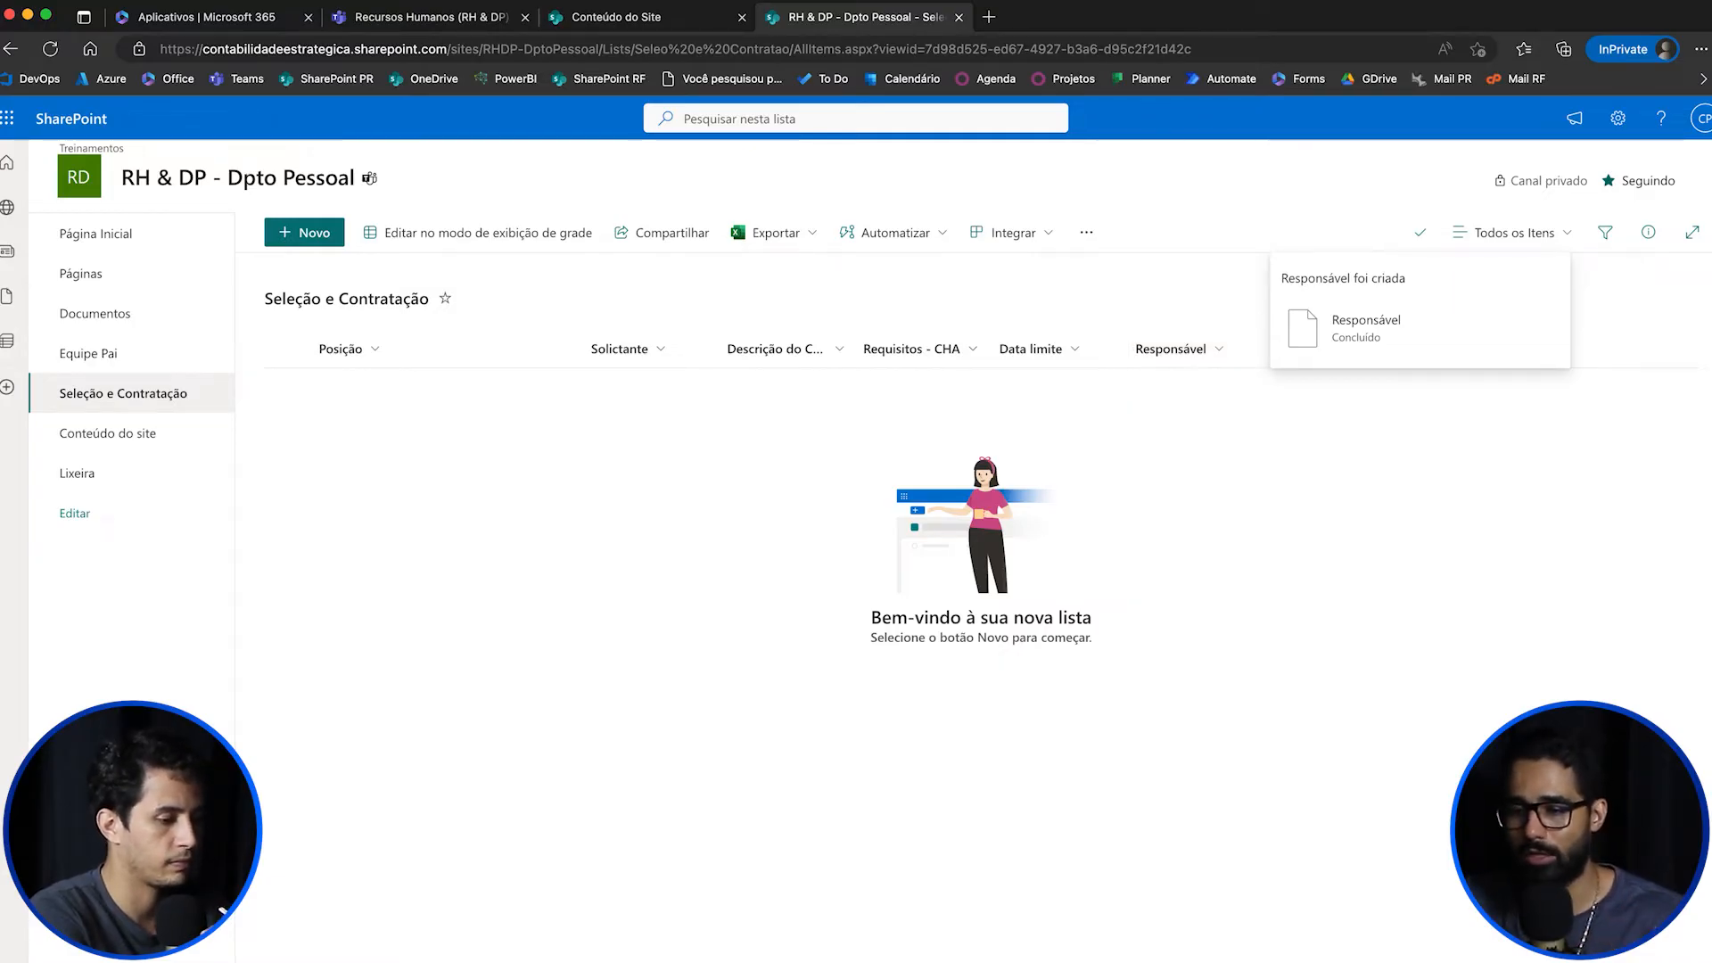
Step: Set up a new Número column named "Pretenção salarial" with the $ currency symbol
left_click(1333, 348)
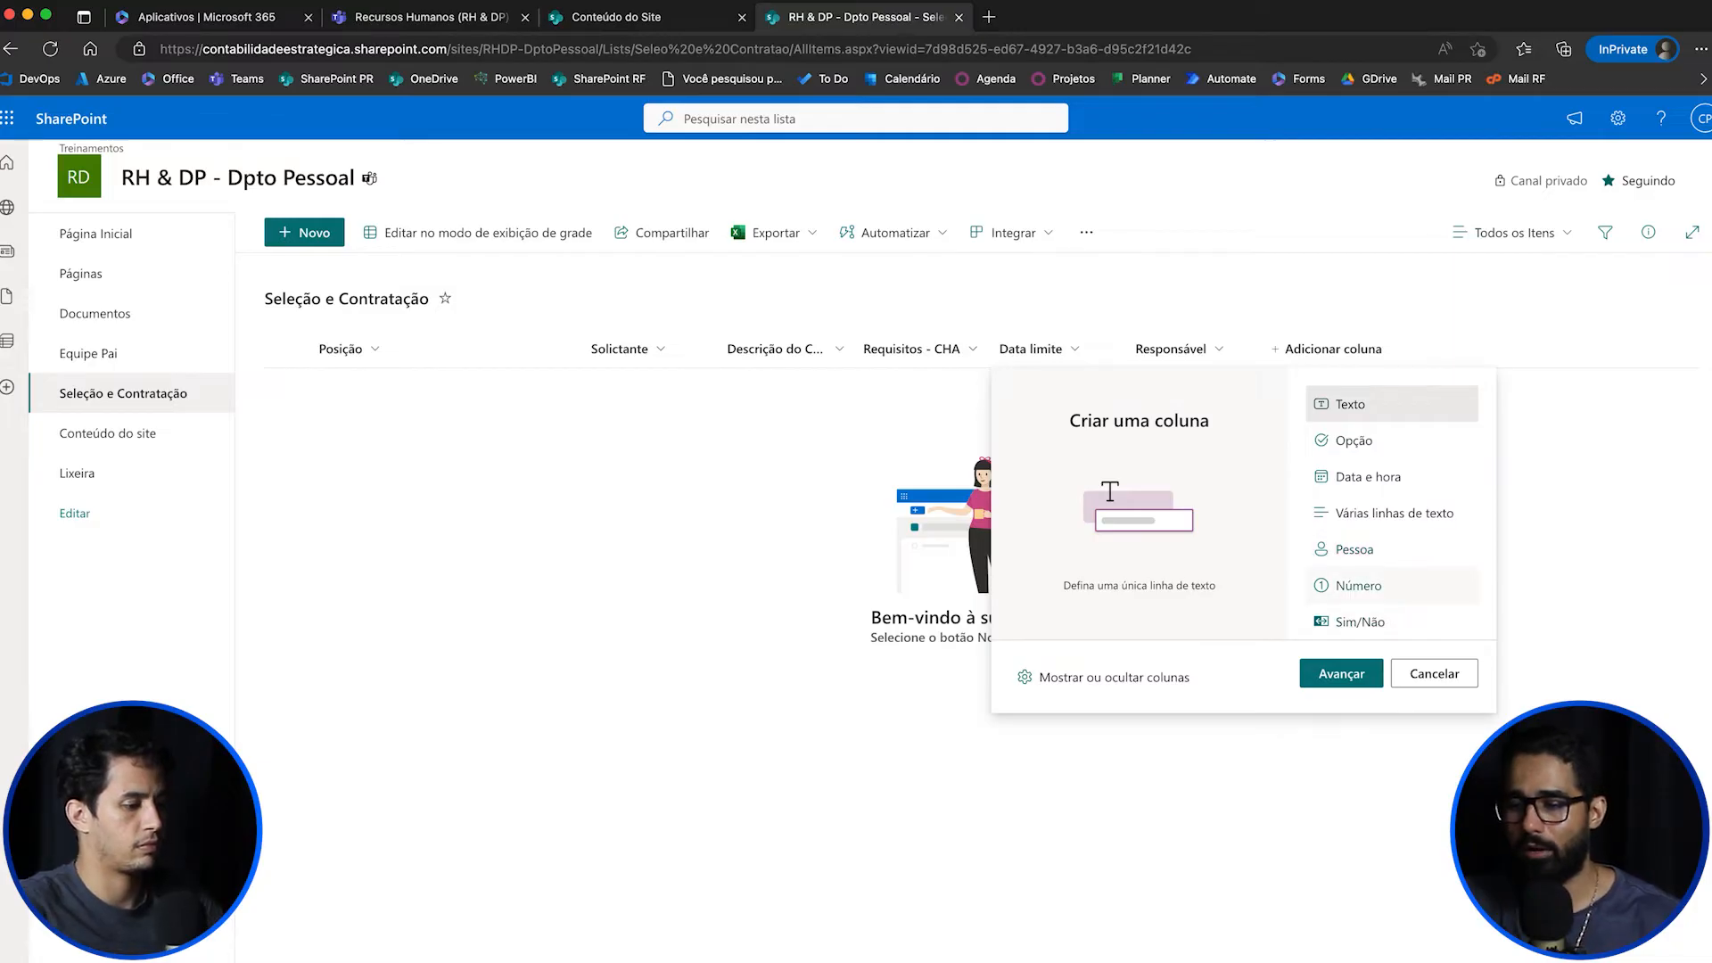
left_click(1359, 585)
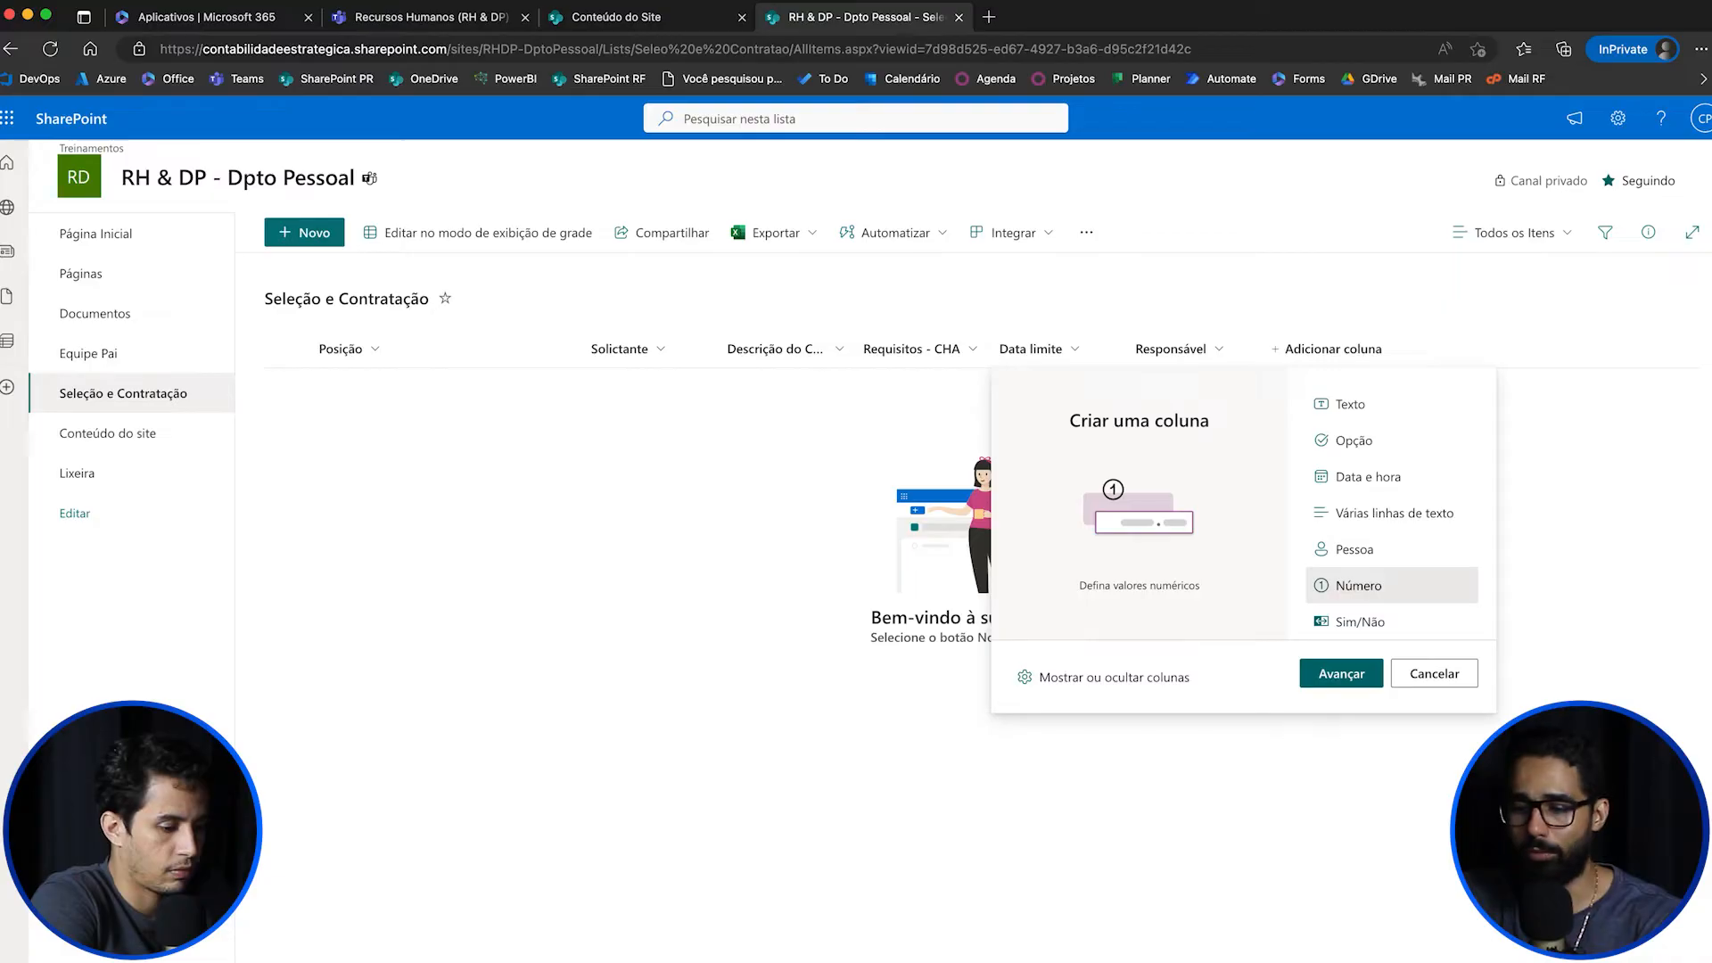
left_click(1341, 673)
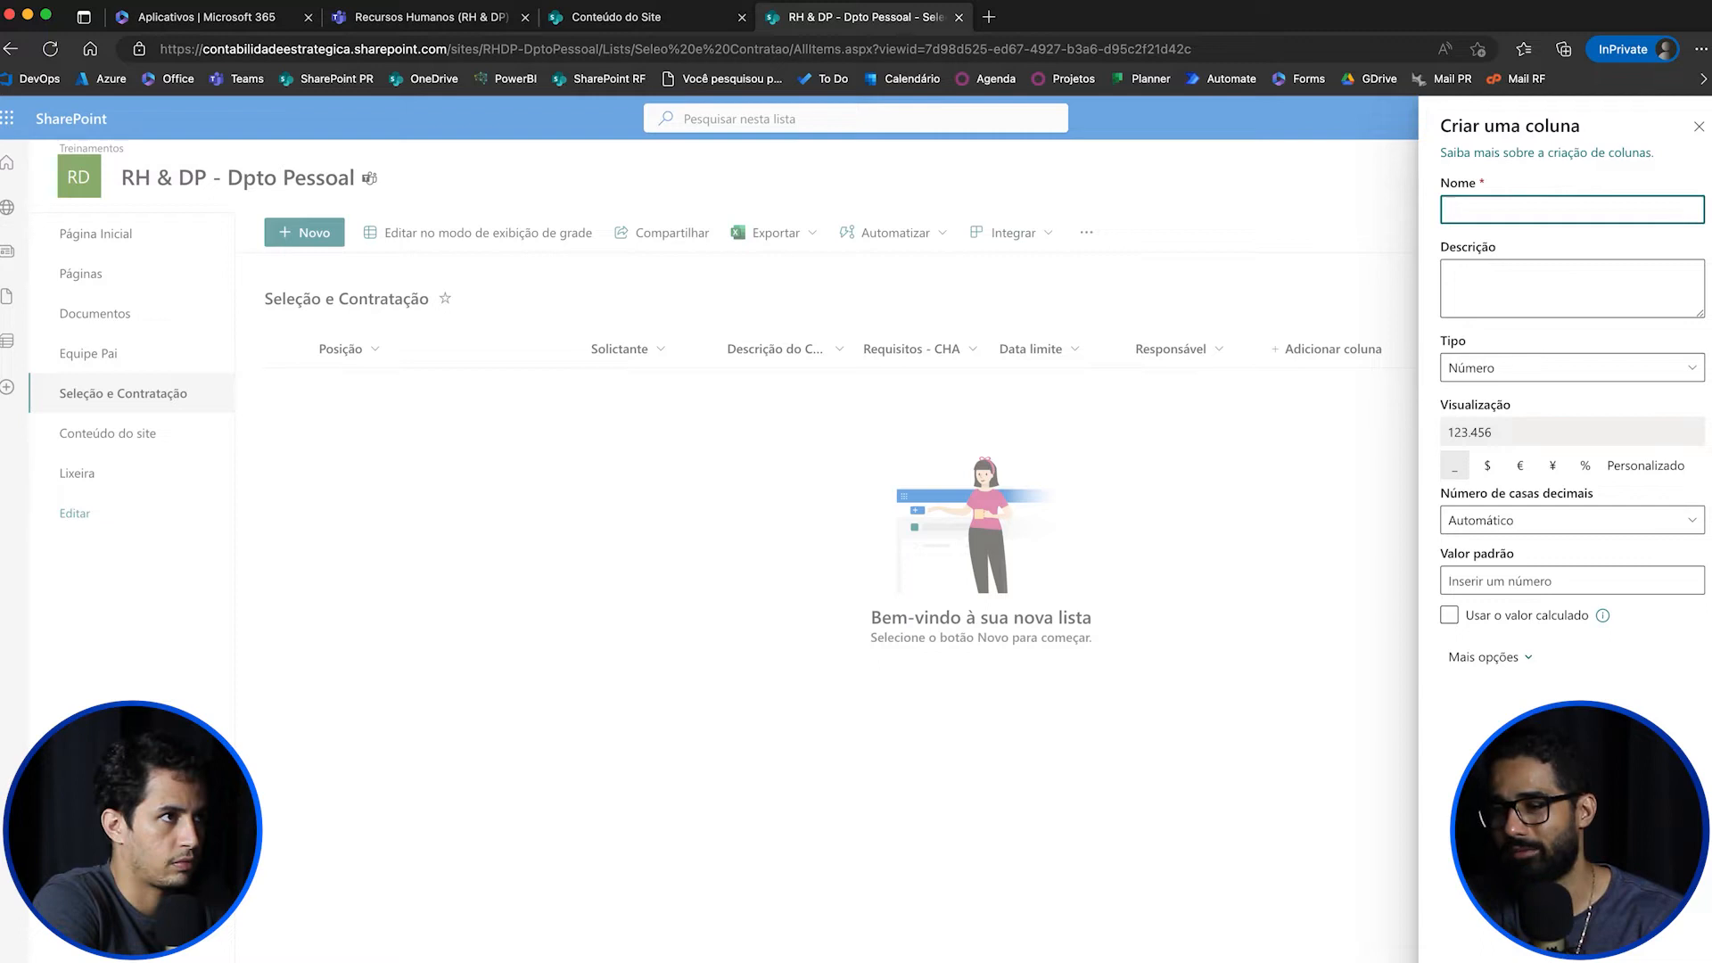
type("Pretenção salarial")
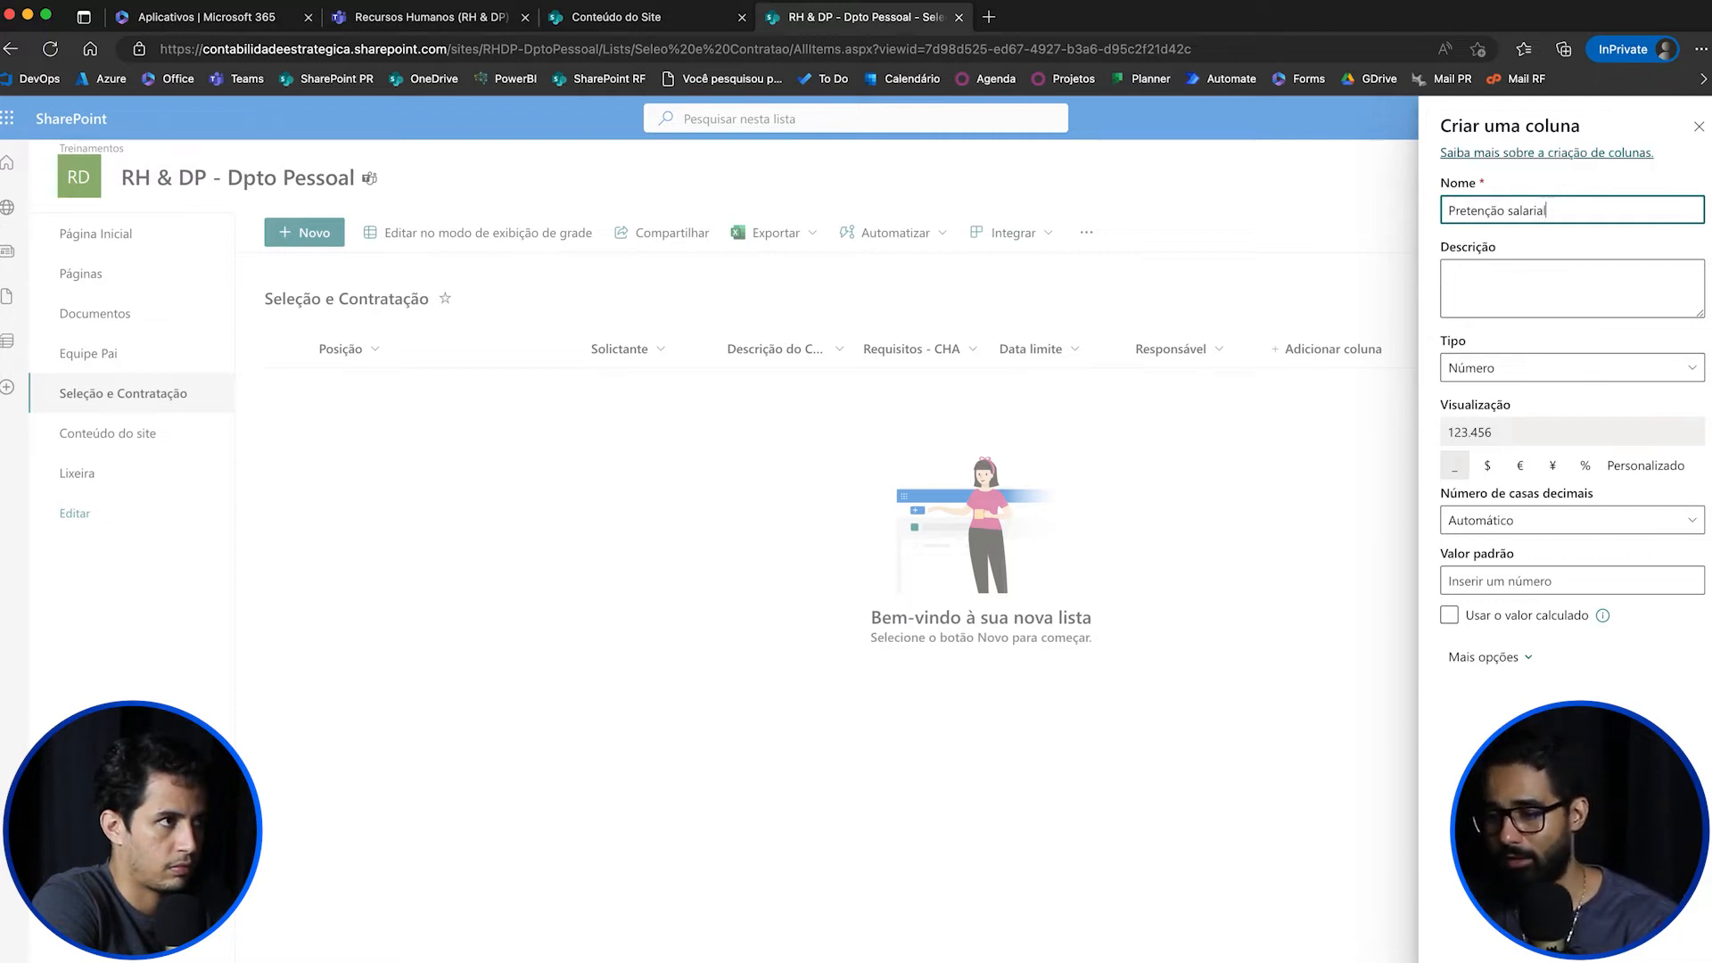
left_click(1488, 464)
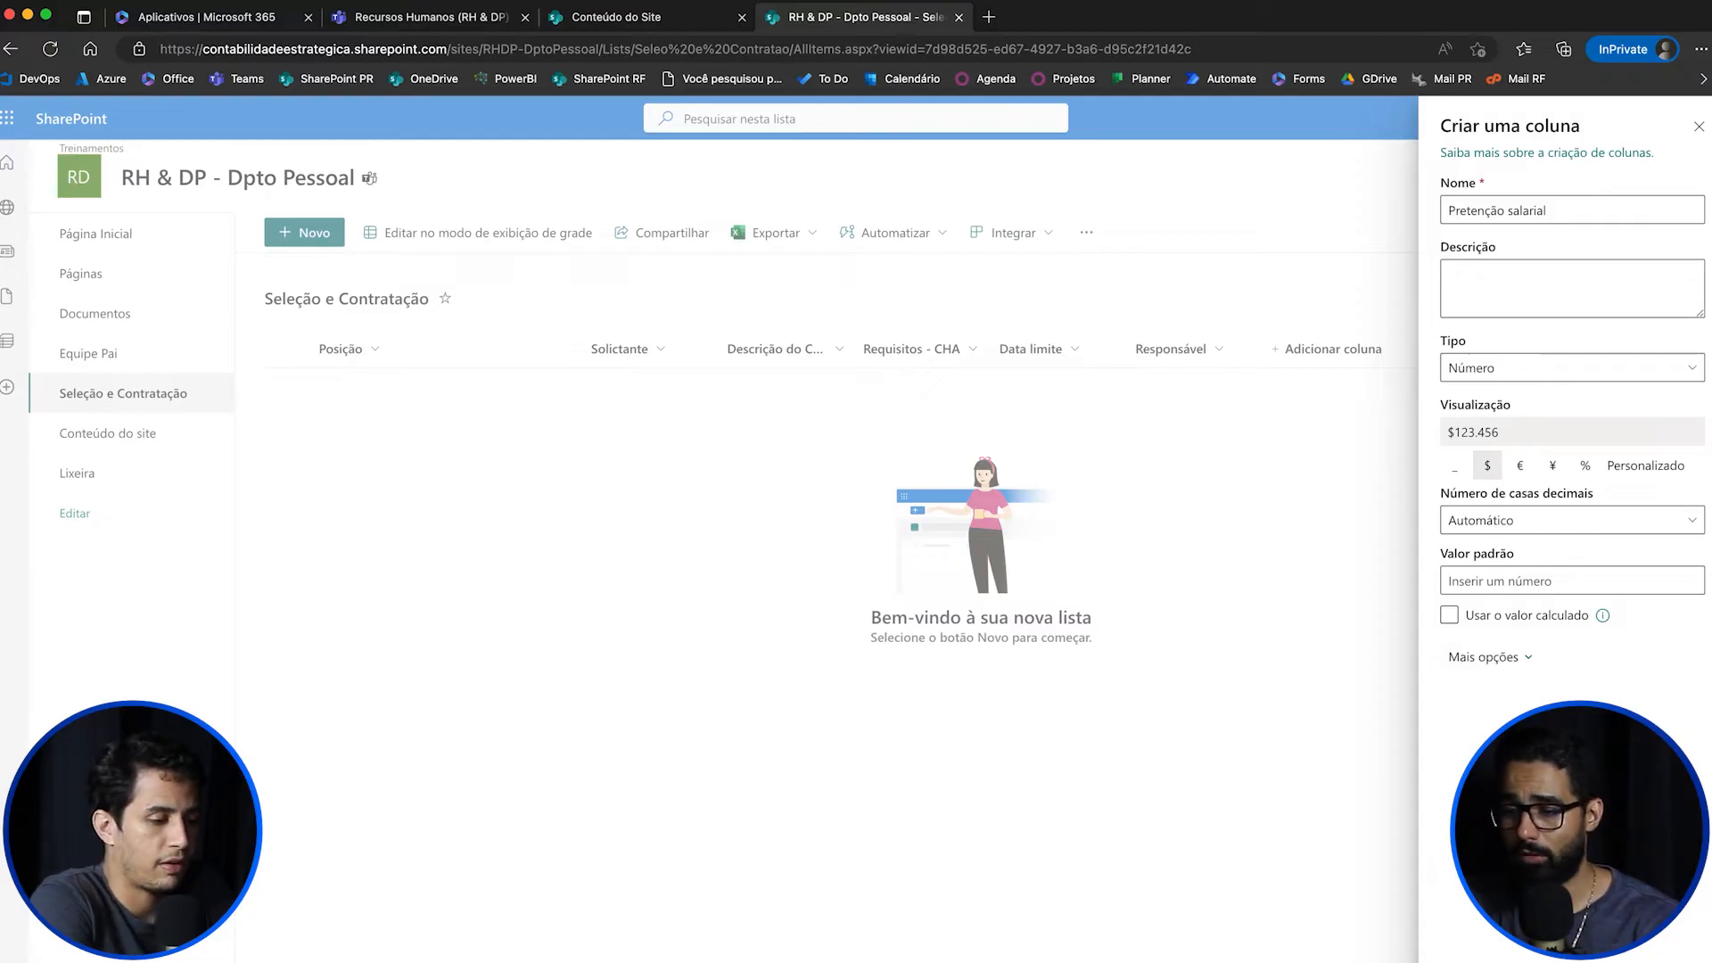
Step: Change the new number column's name to "Orçamento salarial"
double_click(1475, 210)
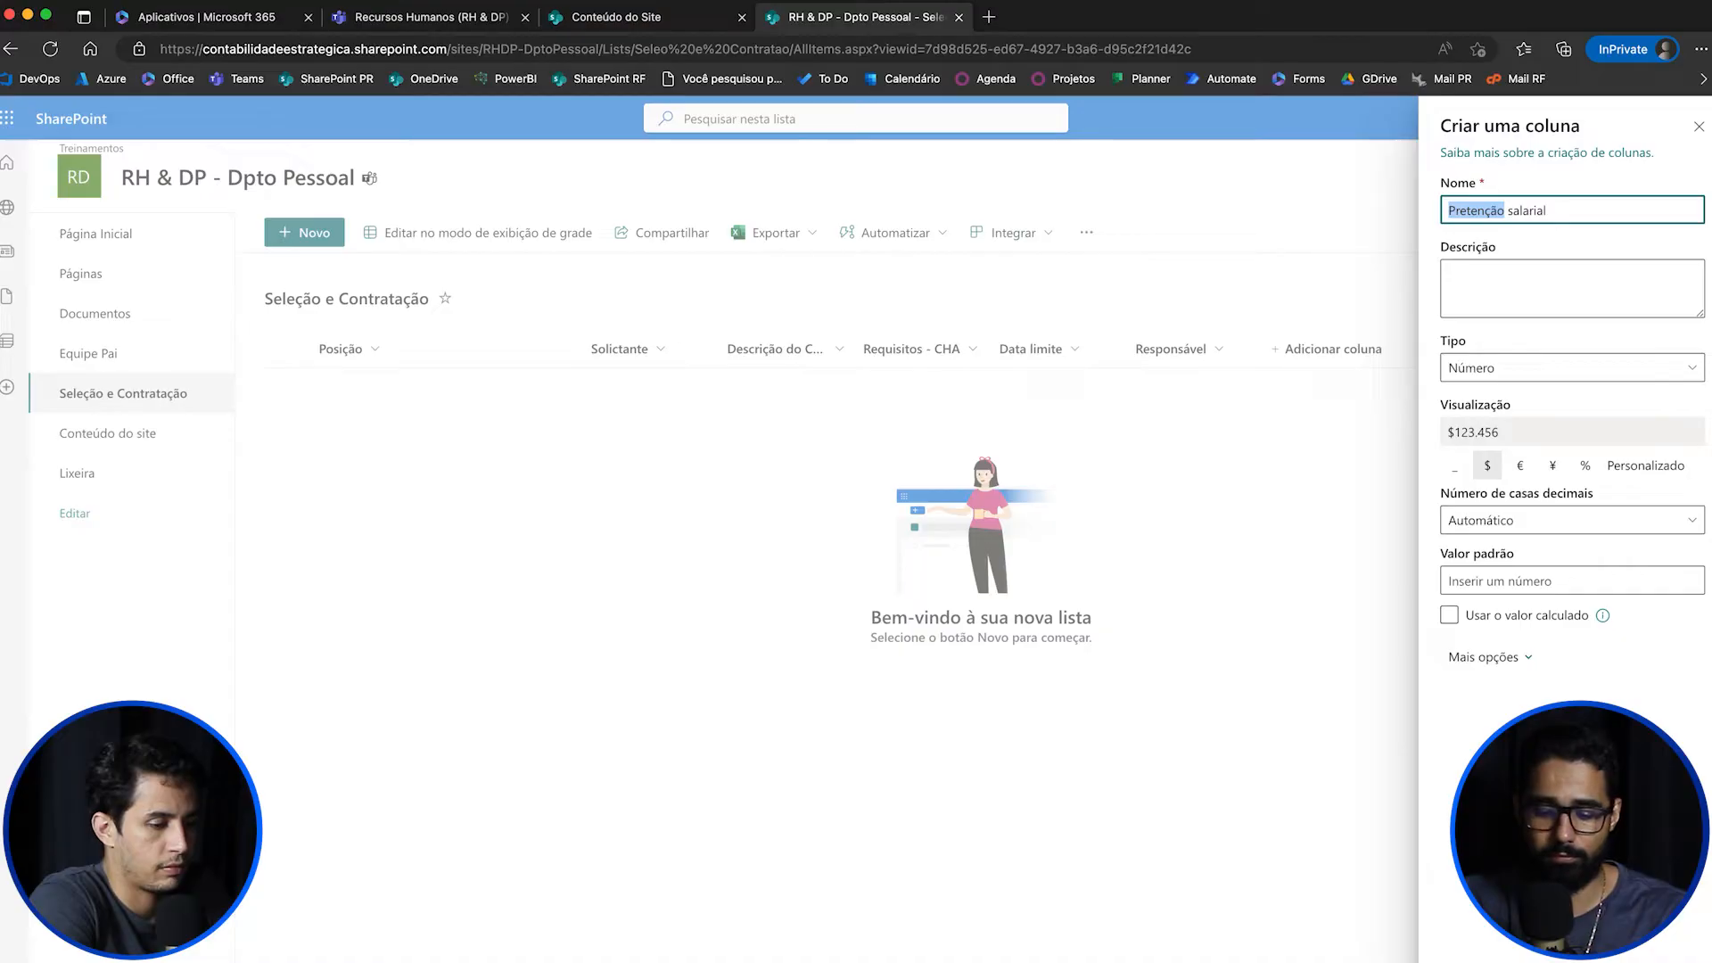
type("Orçame")
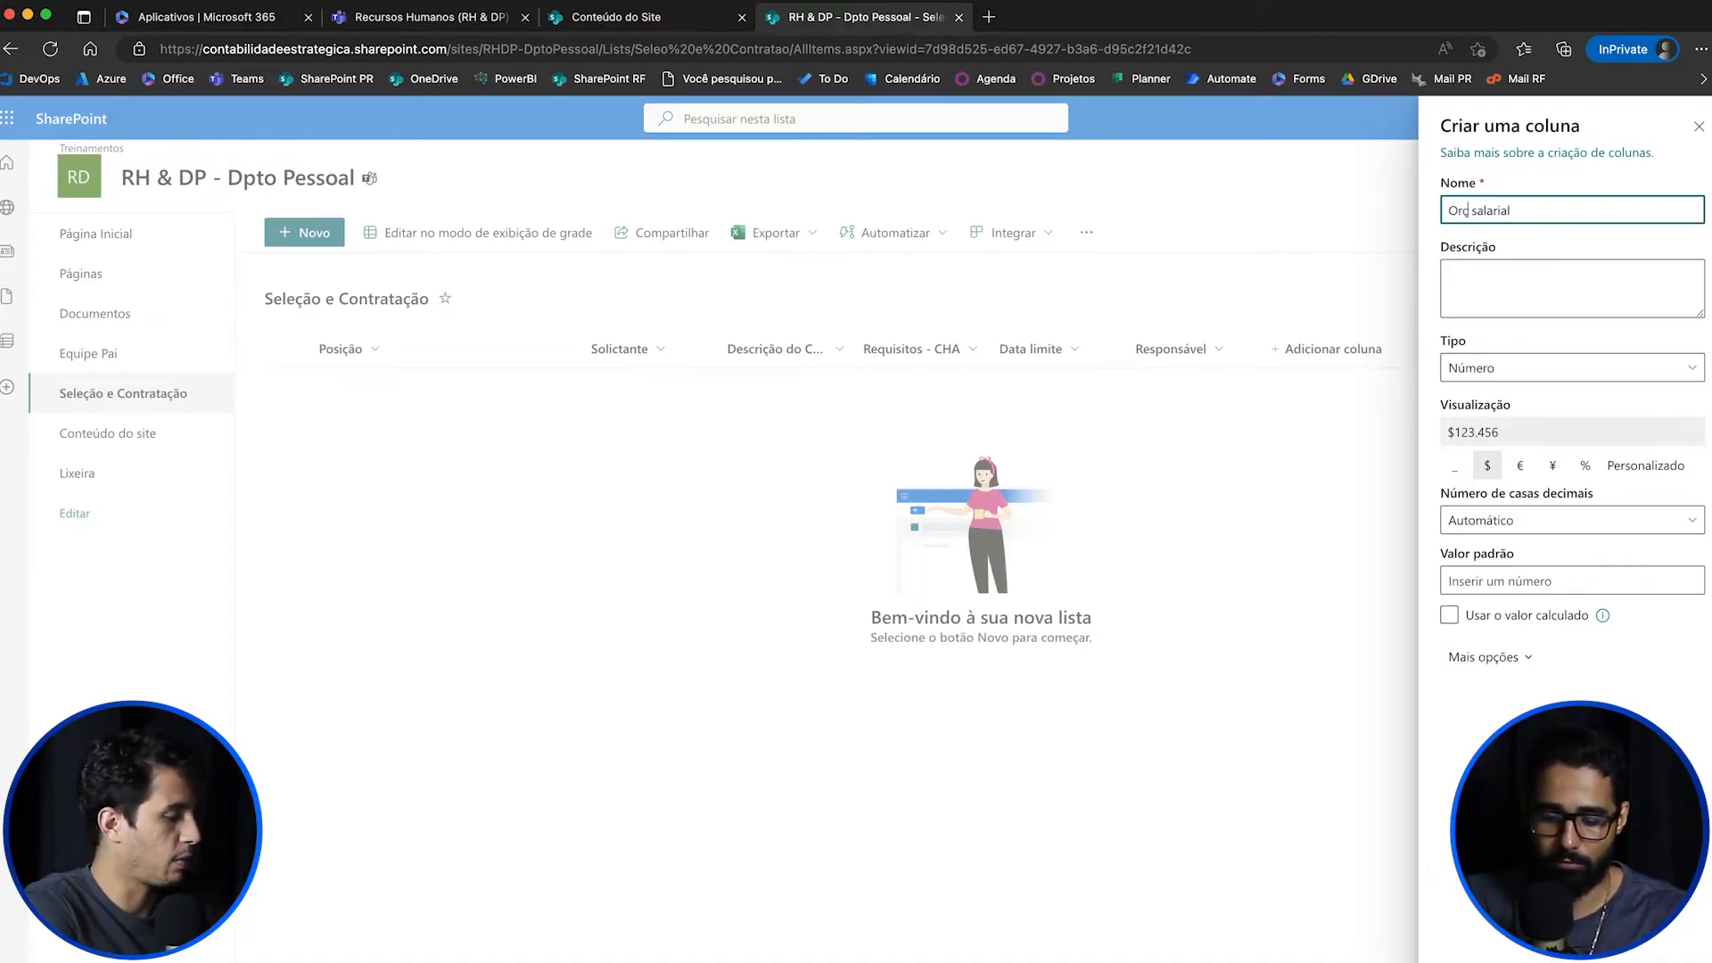
type("nto")
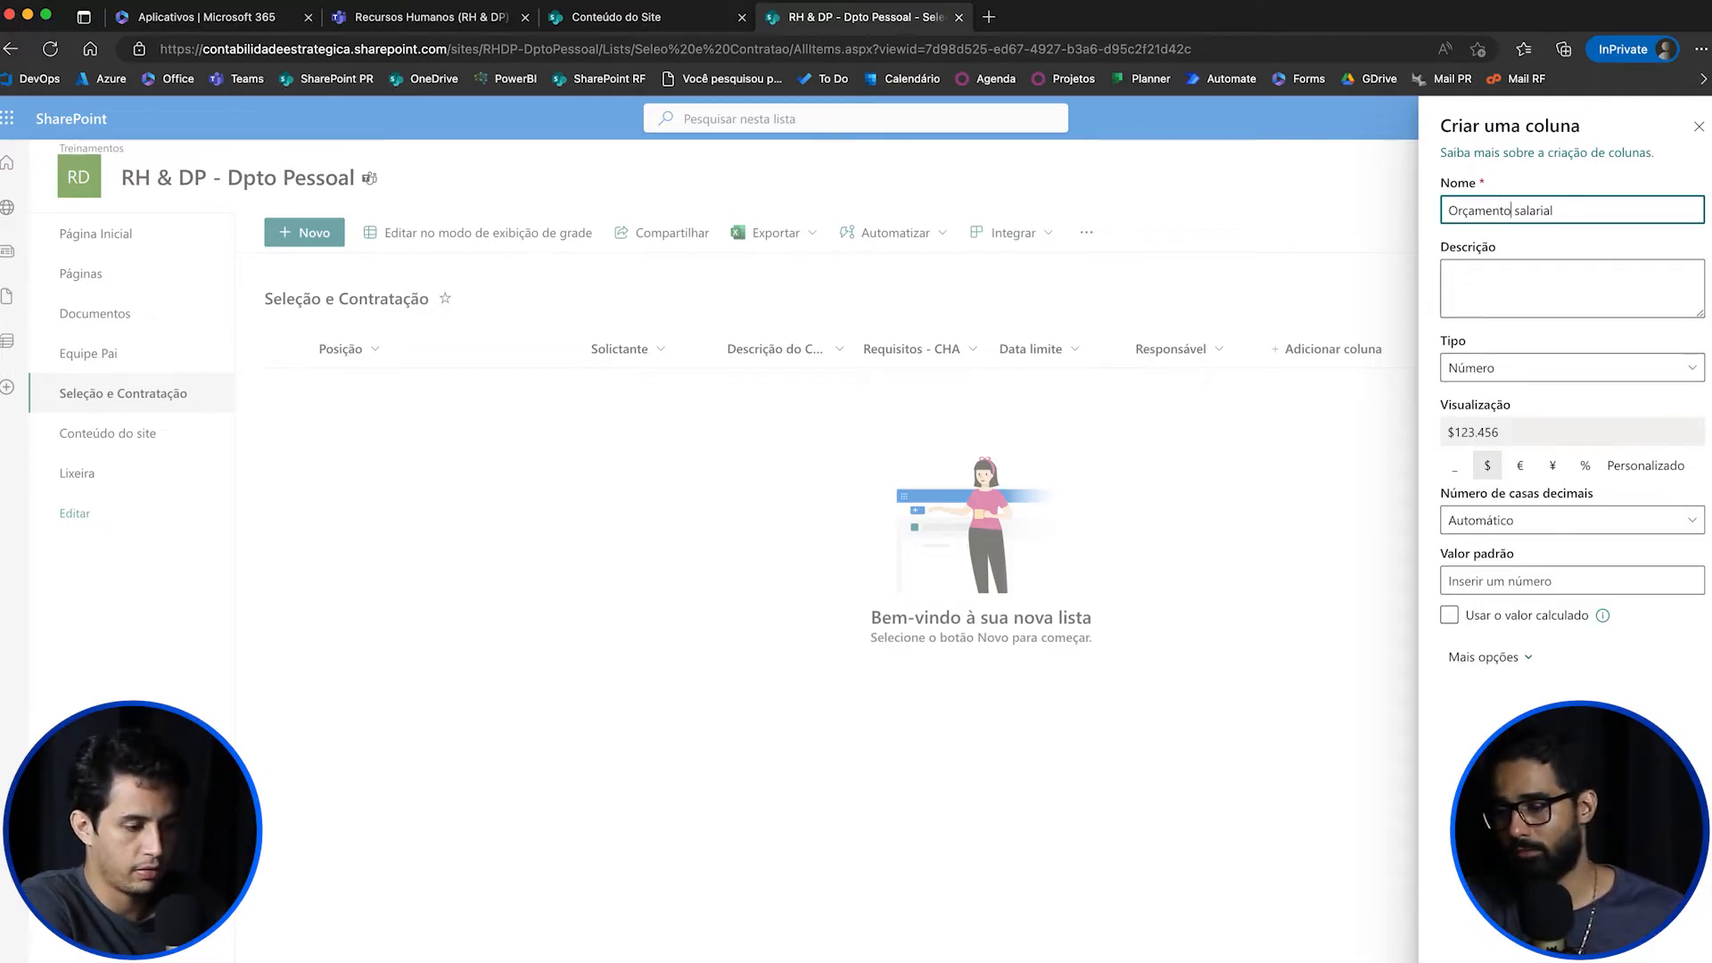
Step: Set the Orçamento salarial column's minimum allowed value to 1312, leave the maximum empty, and save the column
left_click(1489, 657)
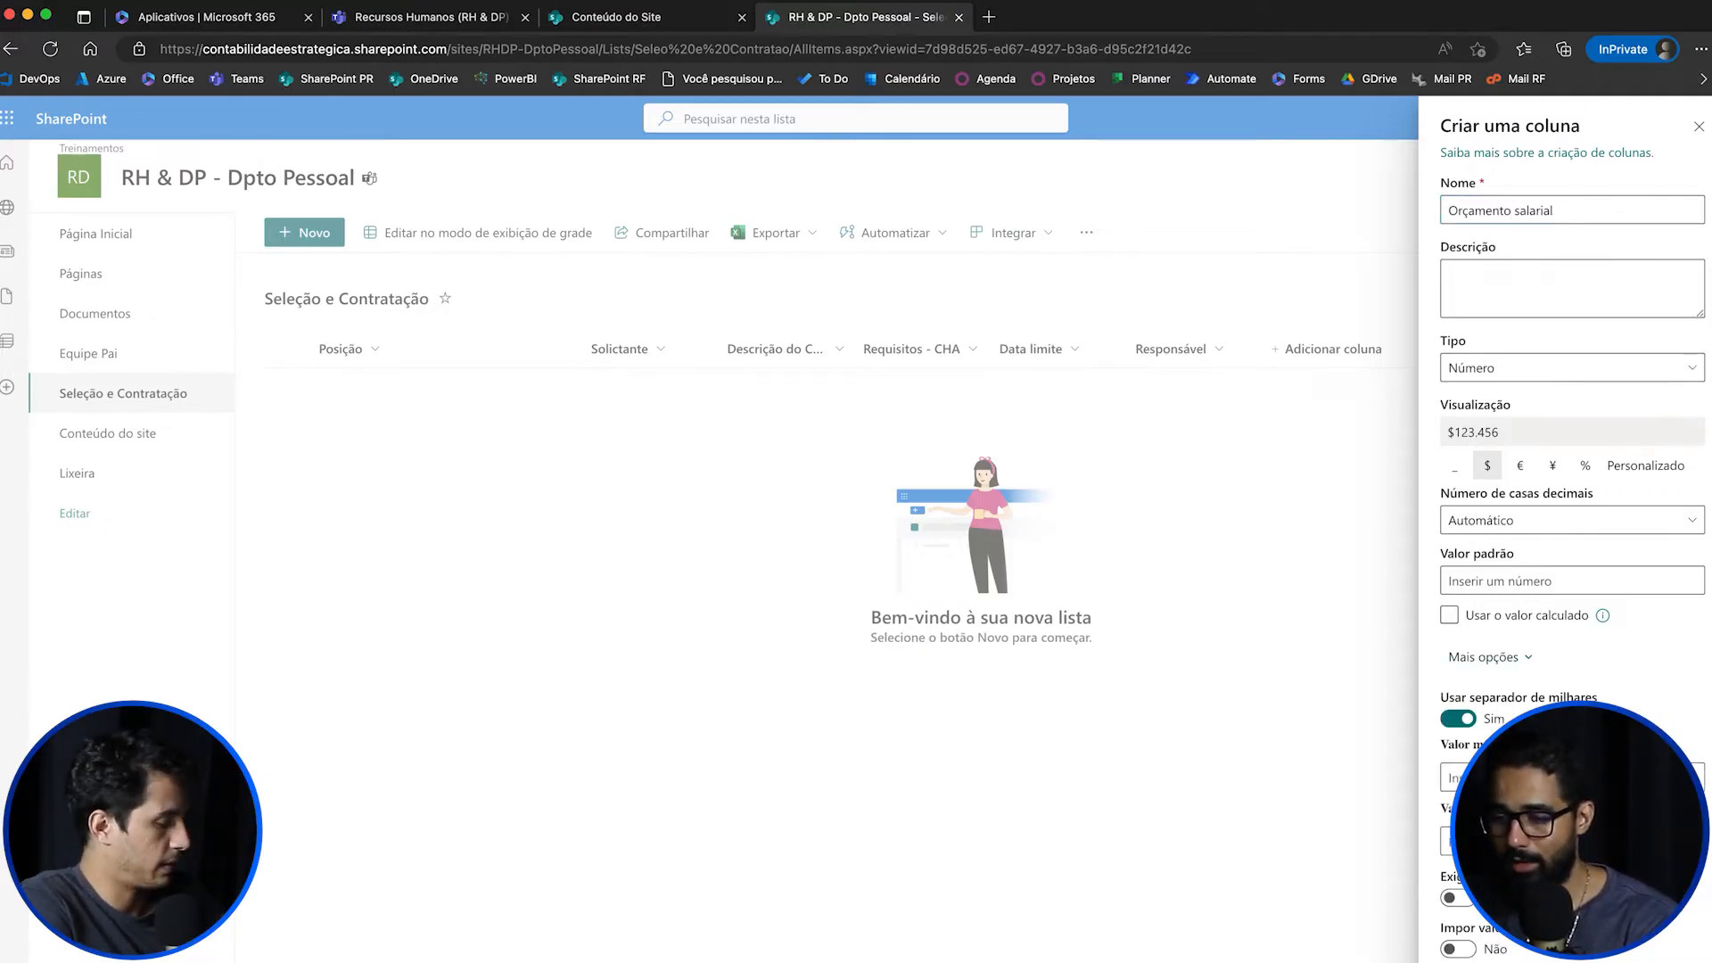
scroll(1570, 535, "down", 2)
left_click(1572, 705)
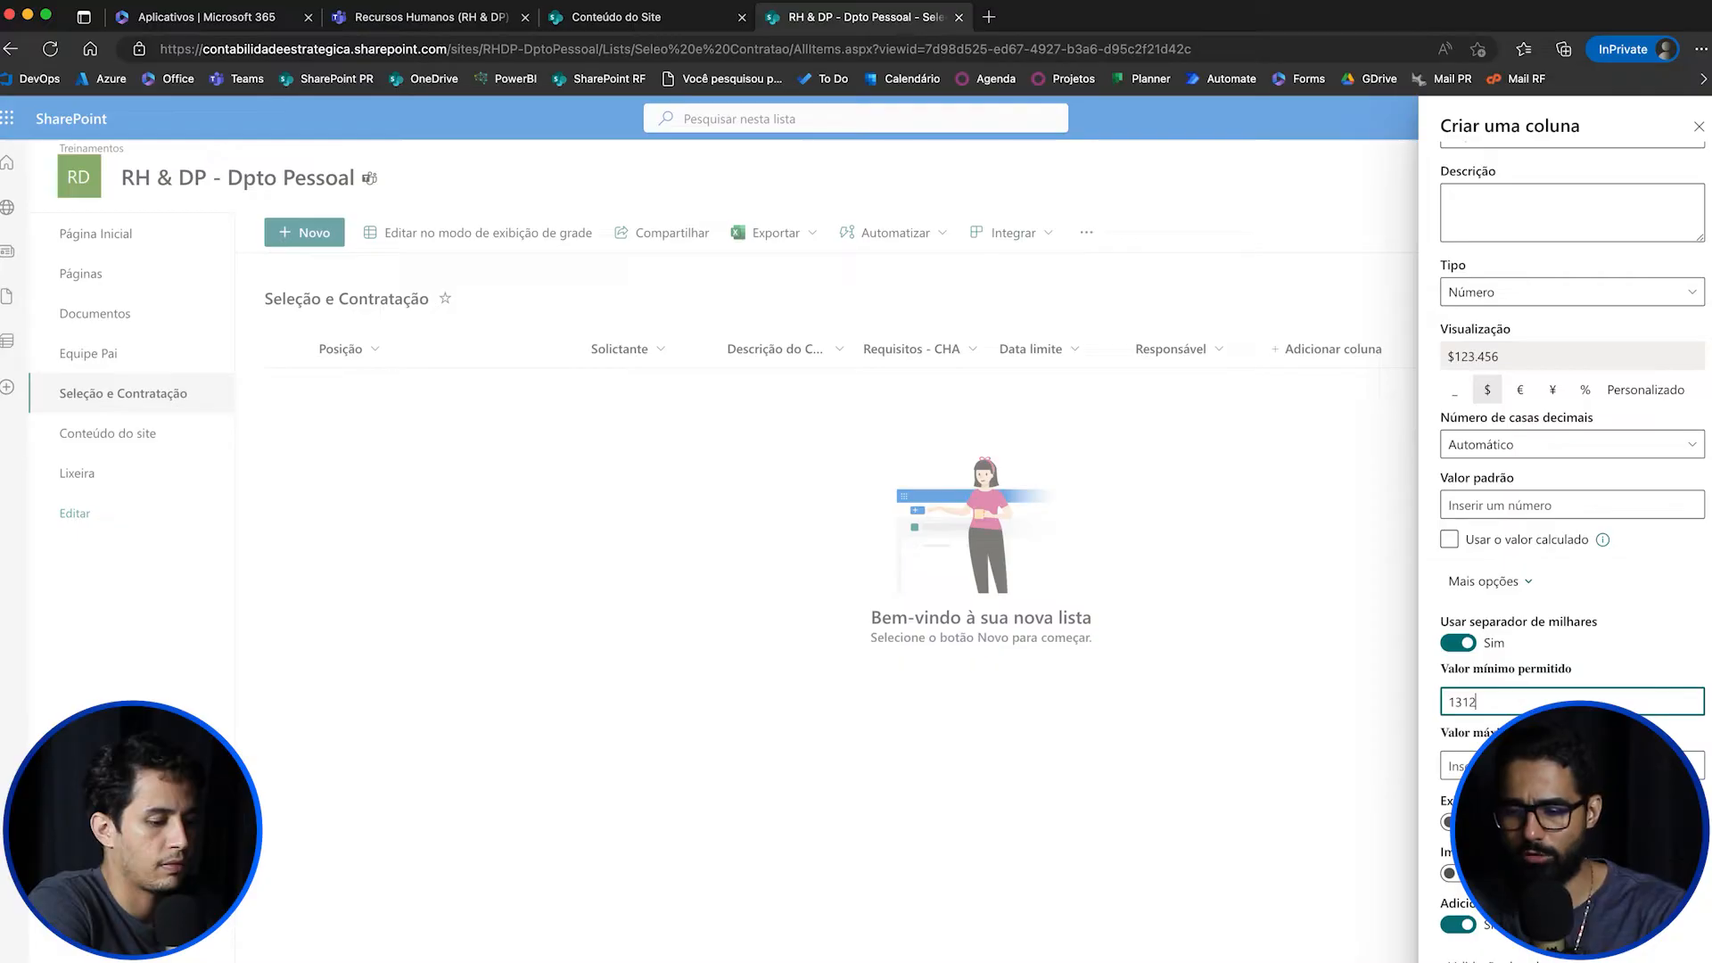
left_click(1572, 766)
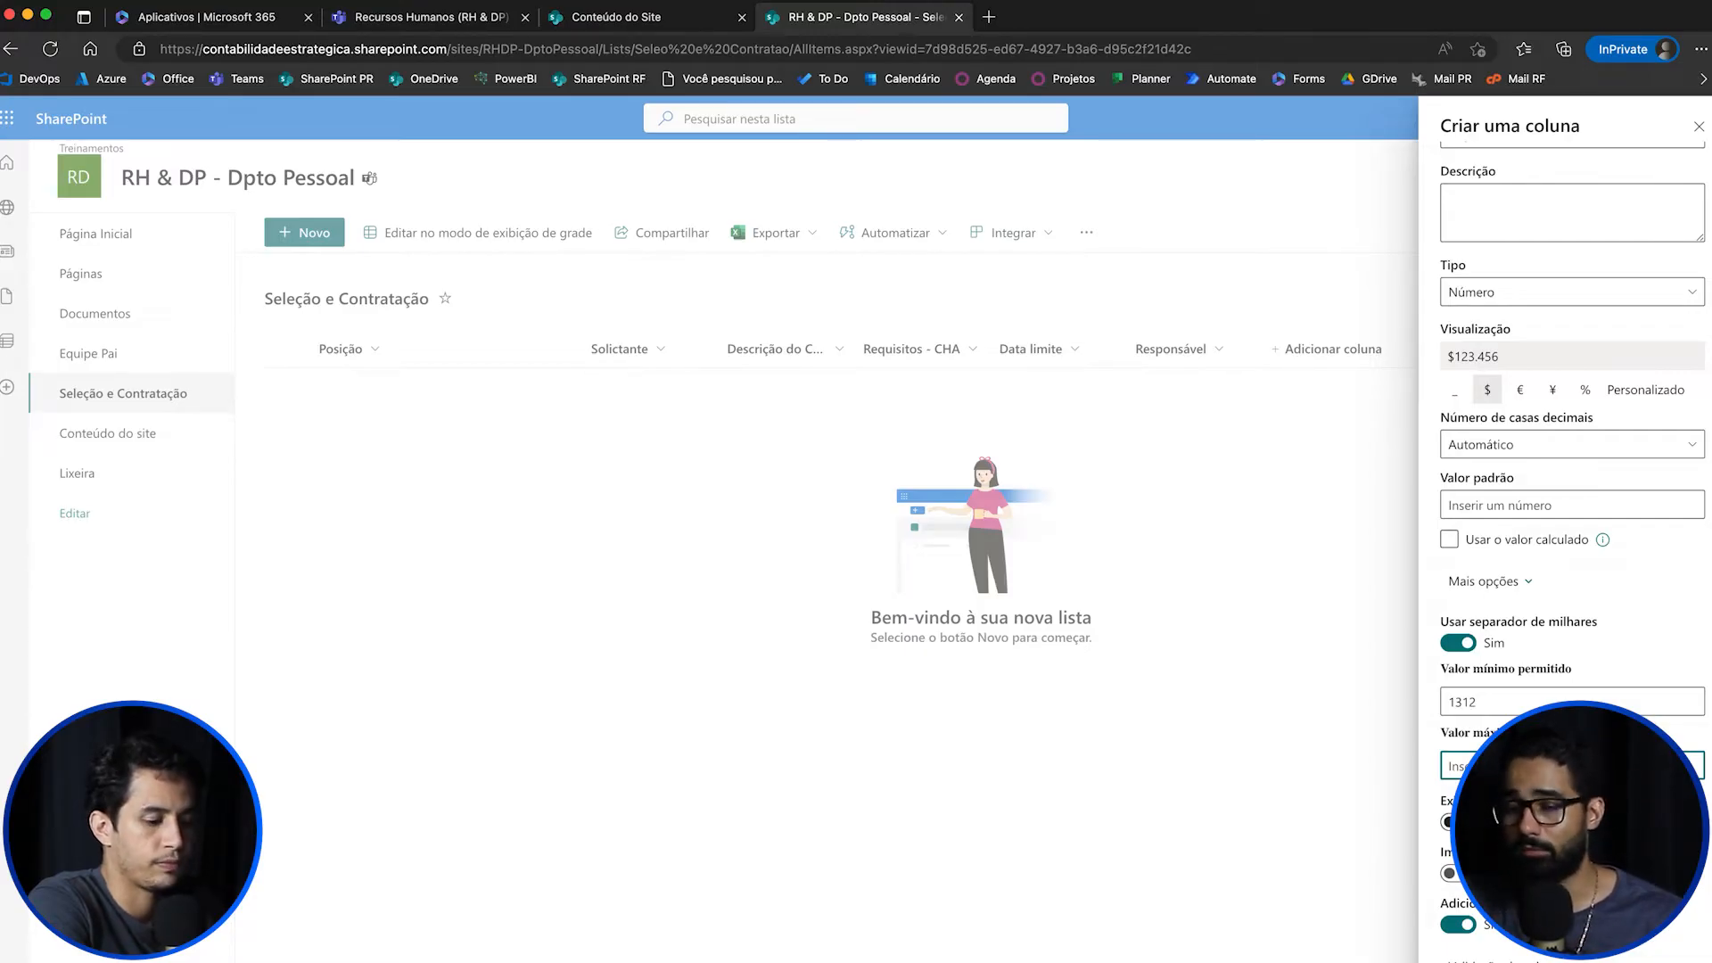
left_click(1473, 958)
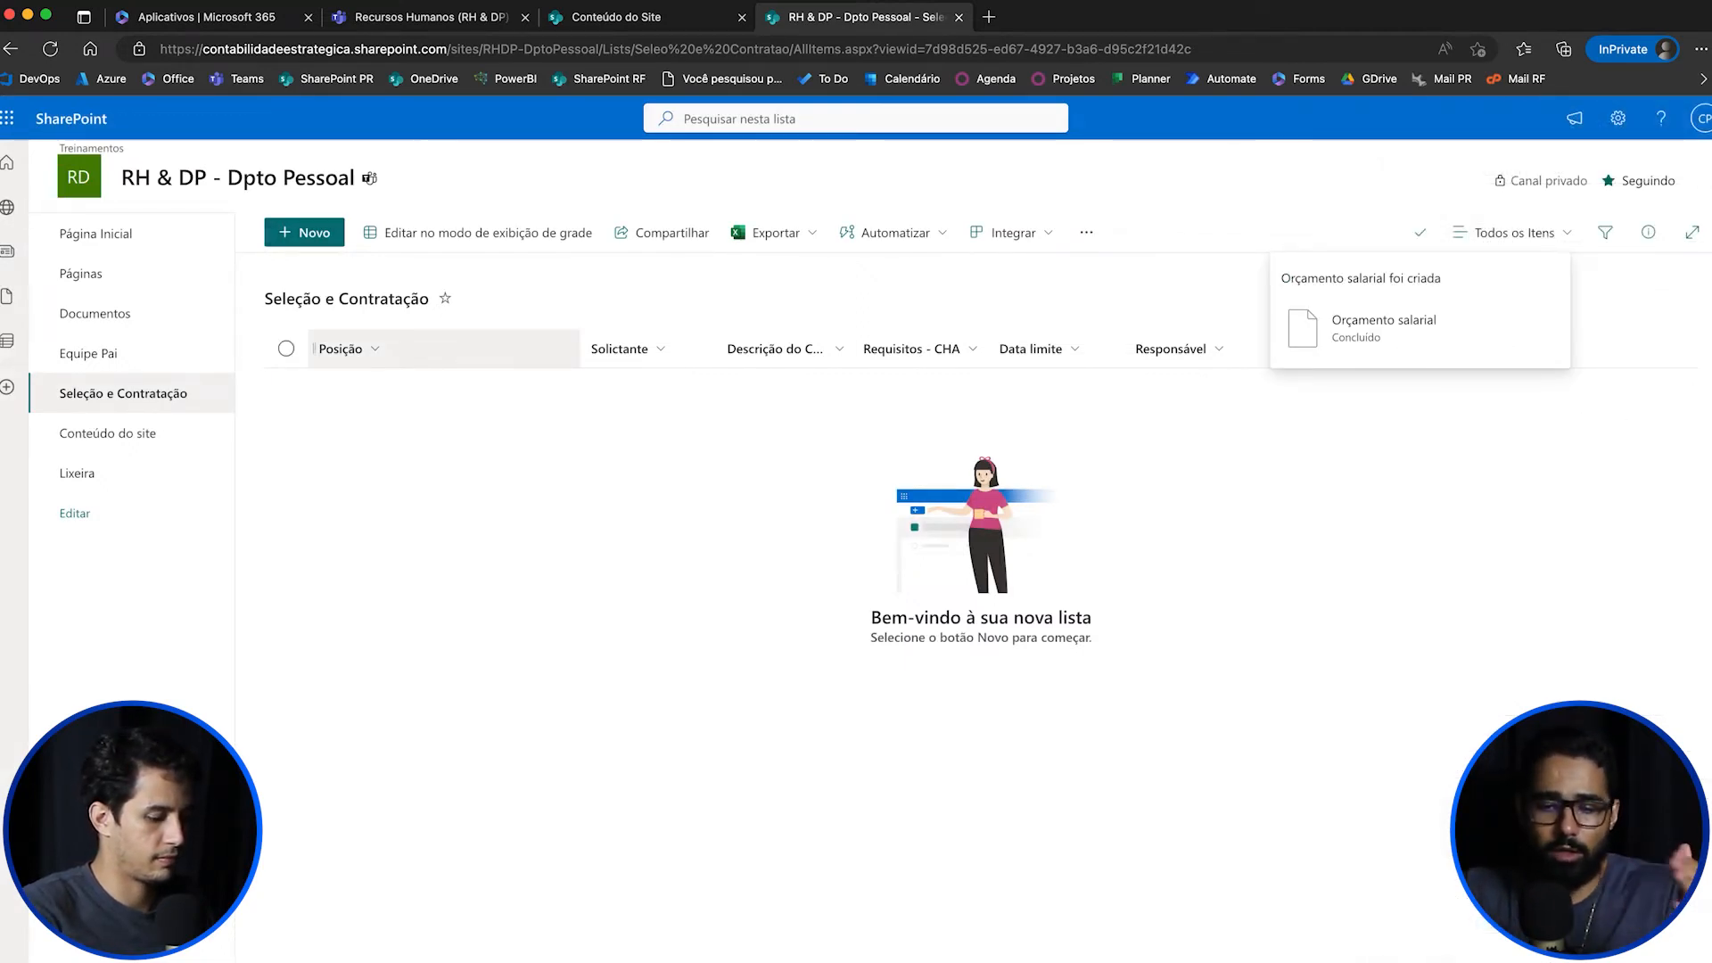
Step: Start a new list item with "Vaga de consultor comercial" as its Posição
left_click(304, 232)
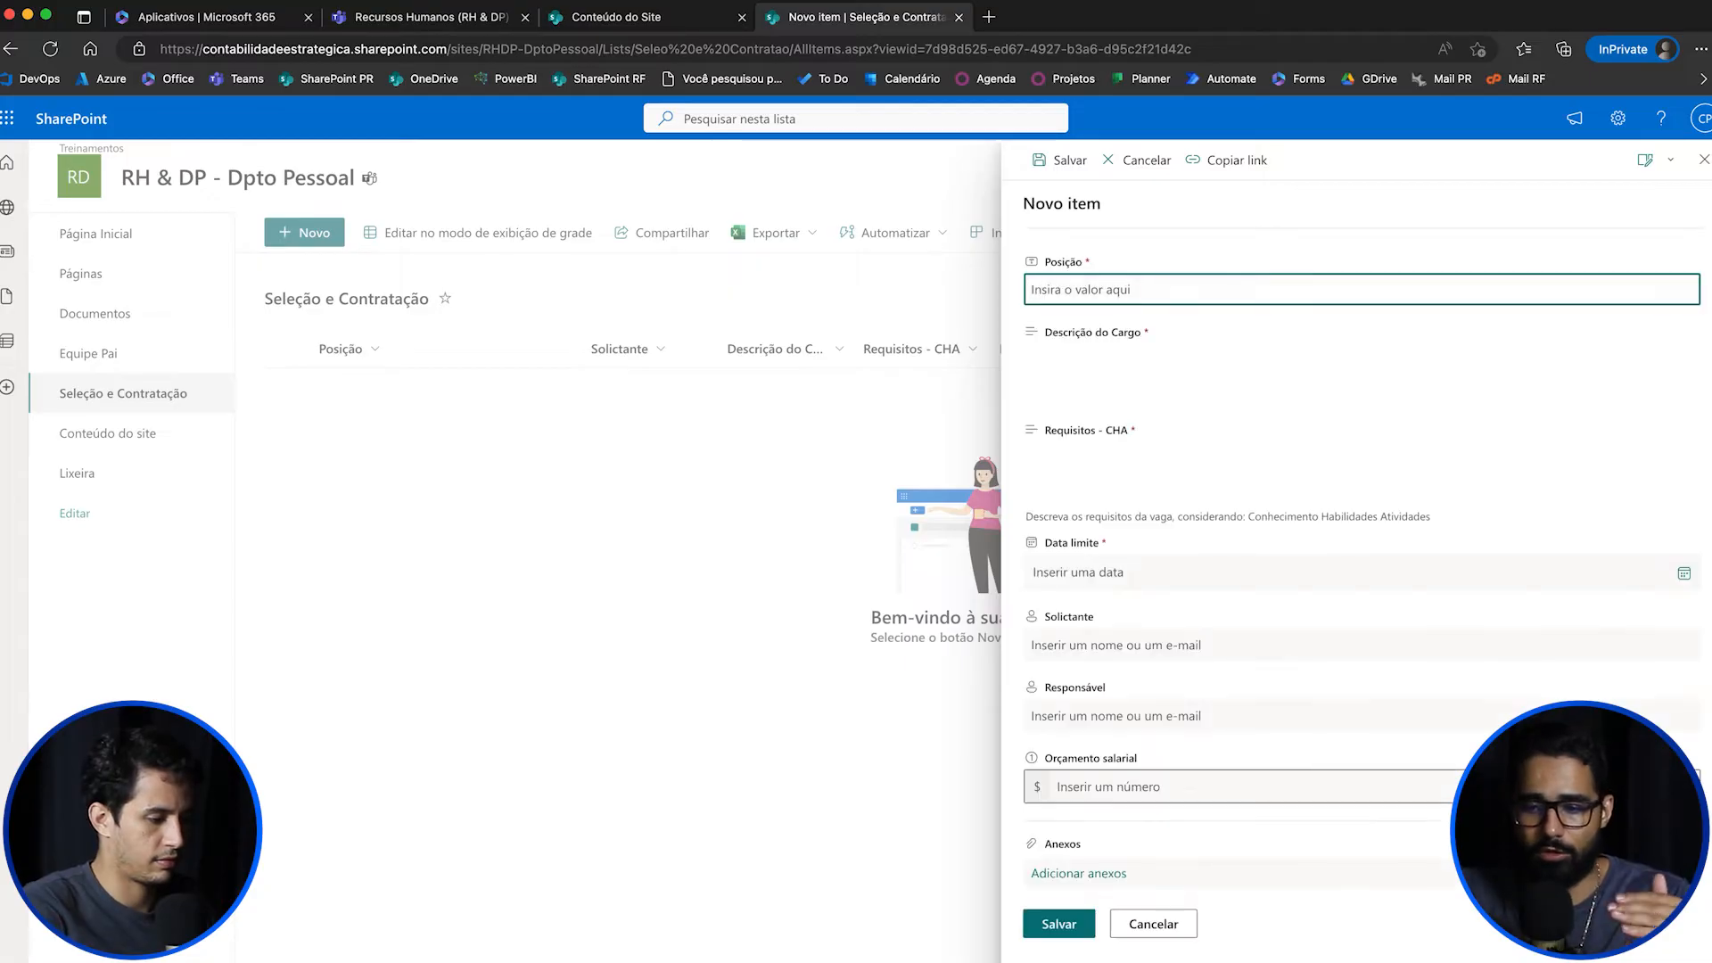
type("Vazga de consultor comercial")
key("Tab")
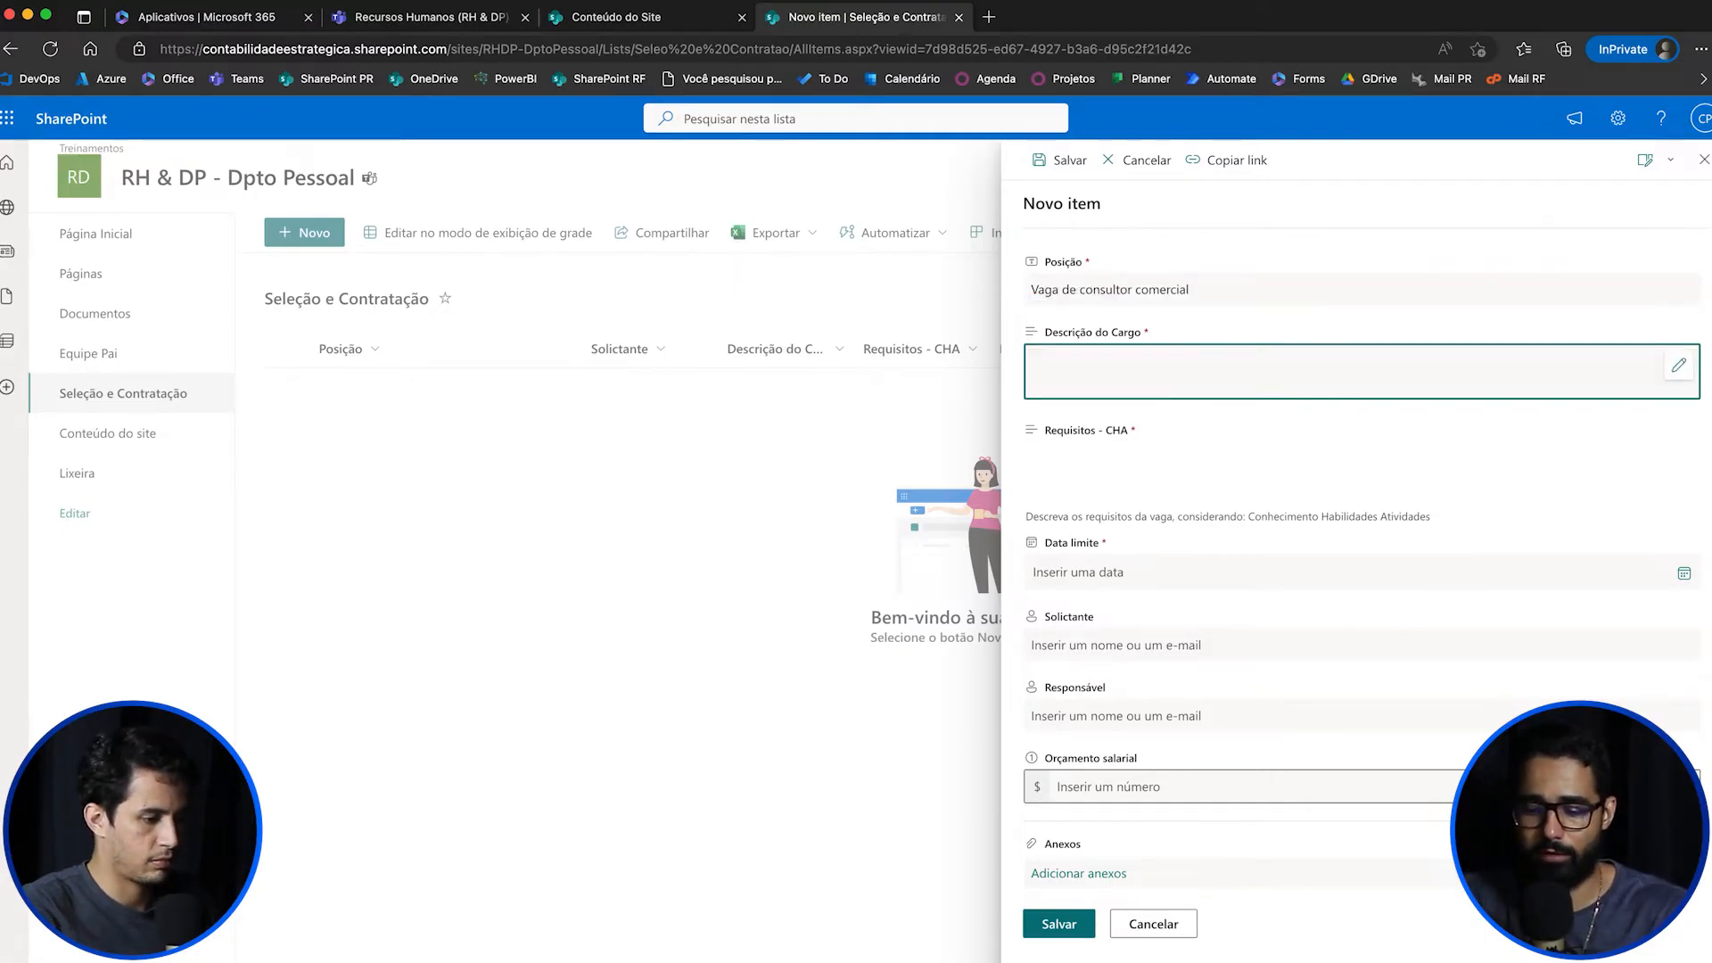
Step: Enter "Atuar com o vendedor de consultoria" as the item's Descrição do Cargo and save the text
key("Return")
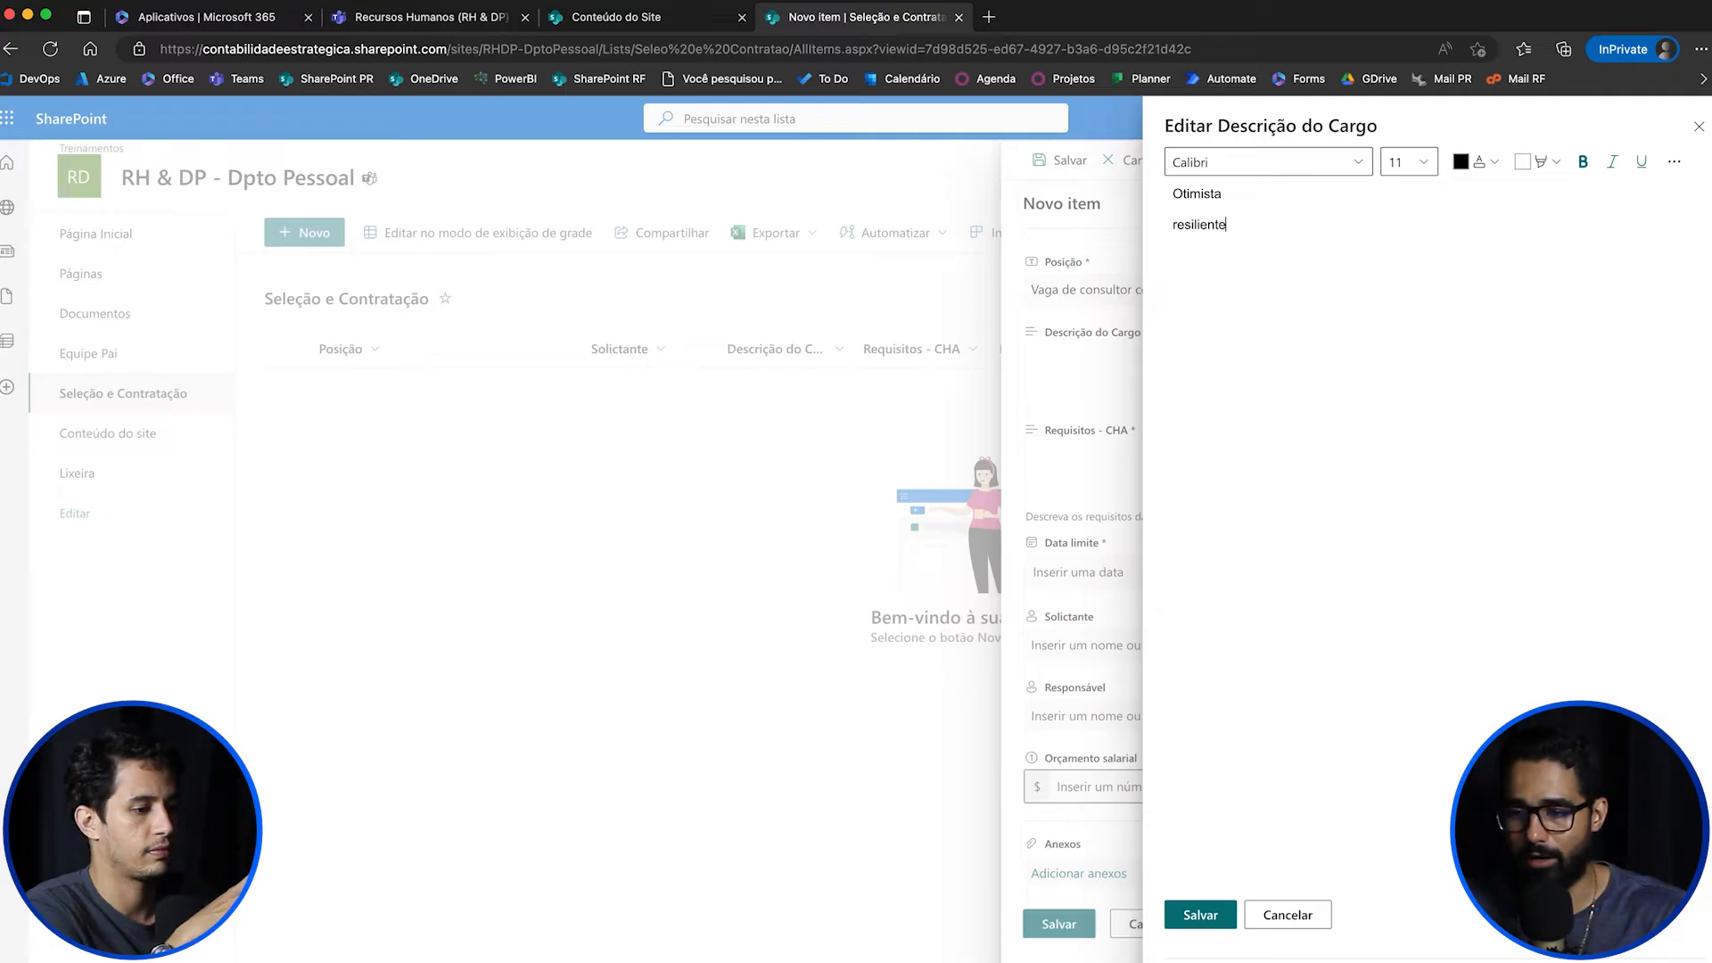
type("Atuar")
type(" com o ")
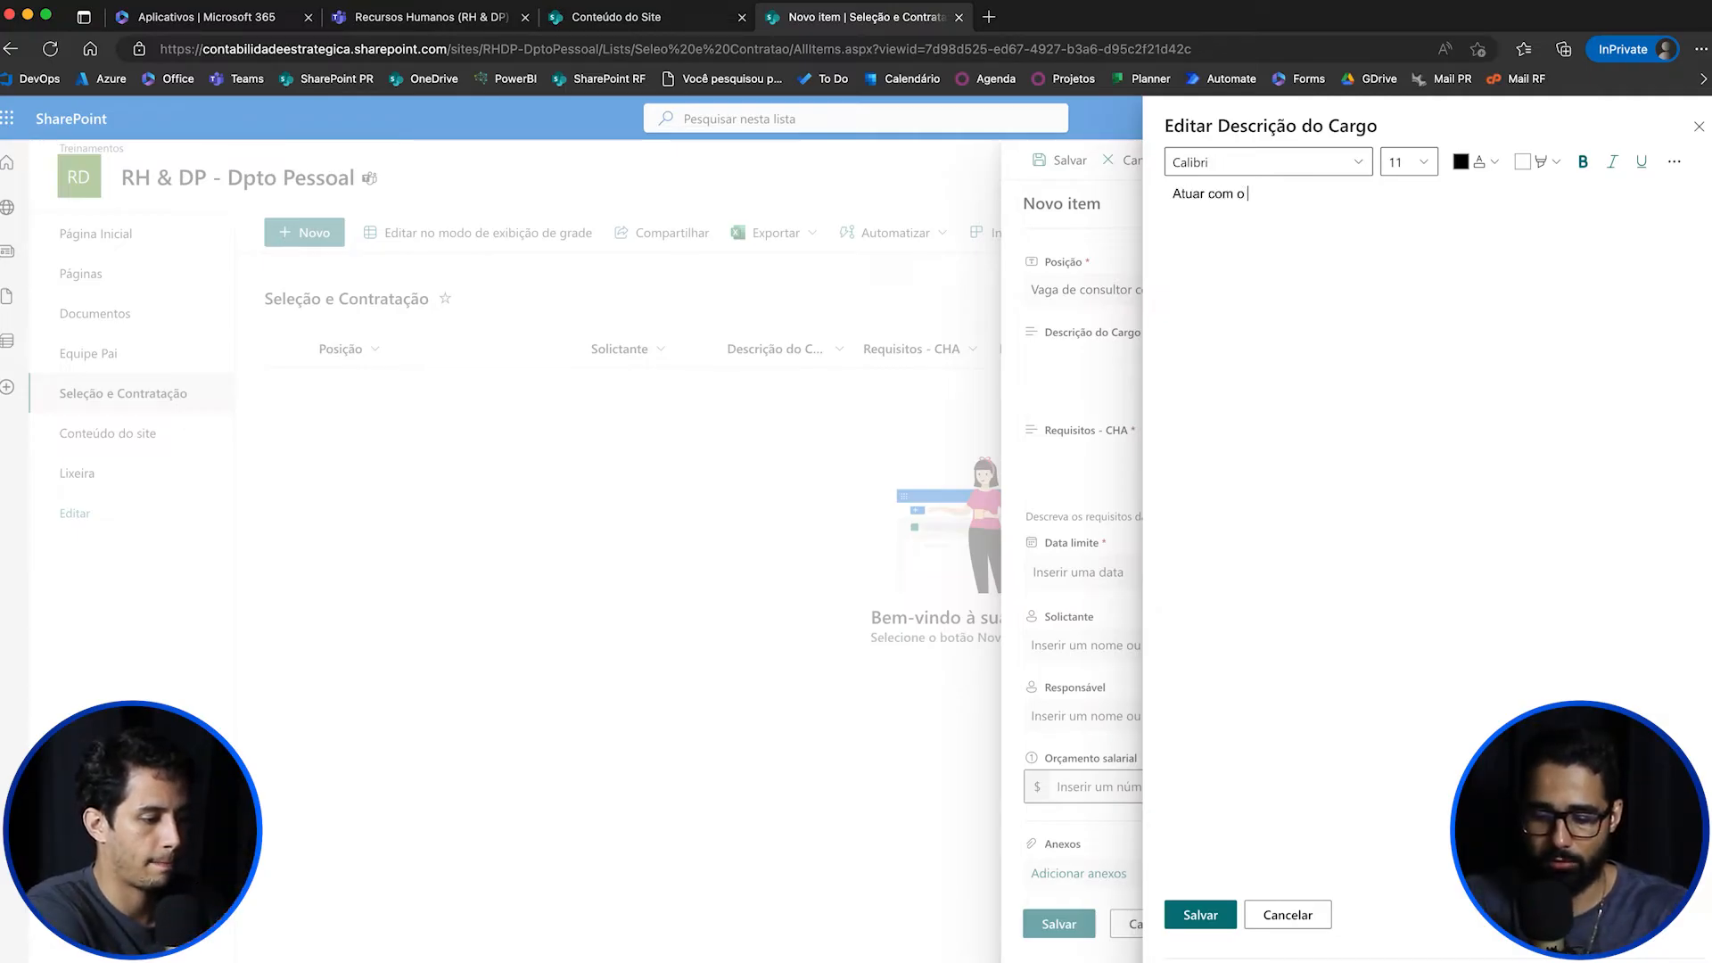
type("vendedor de")
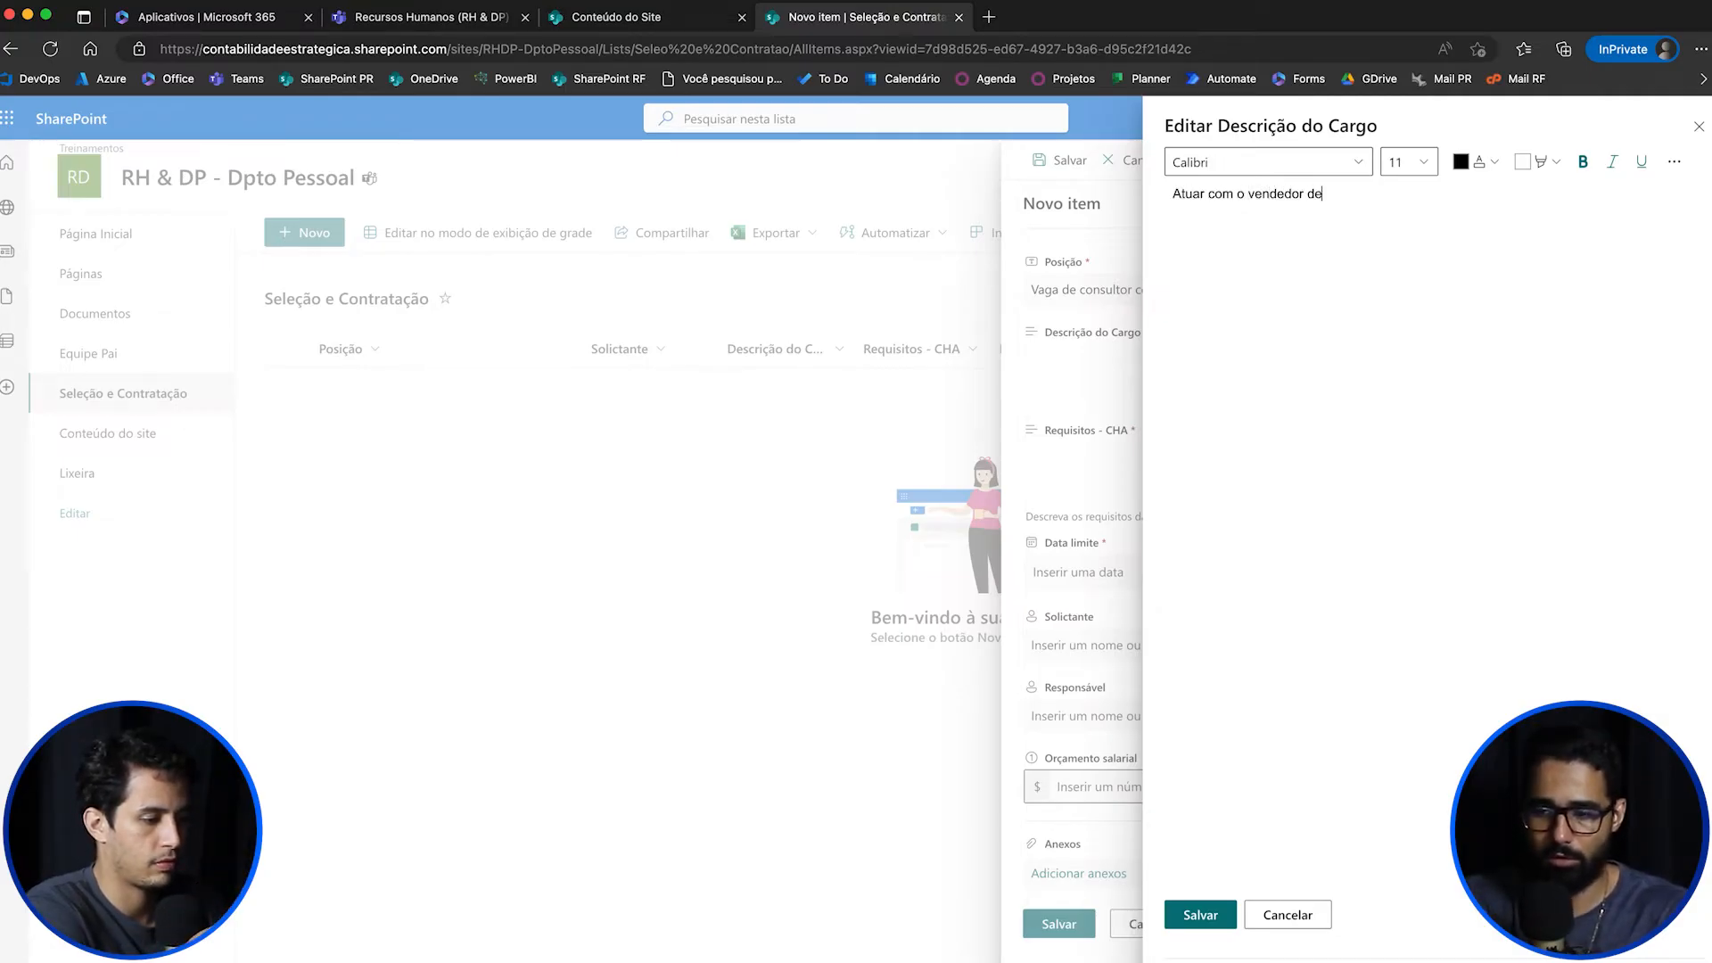
type(" consultoria")
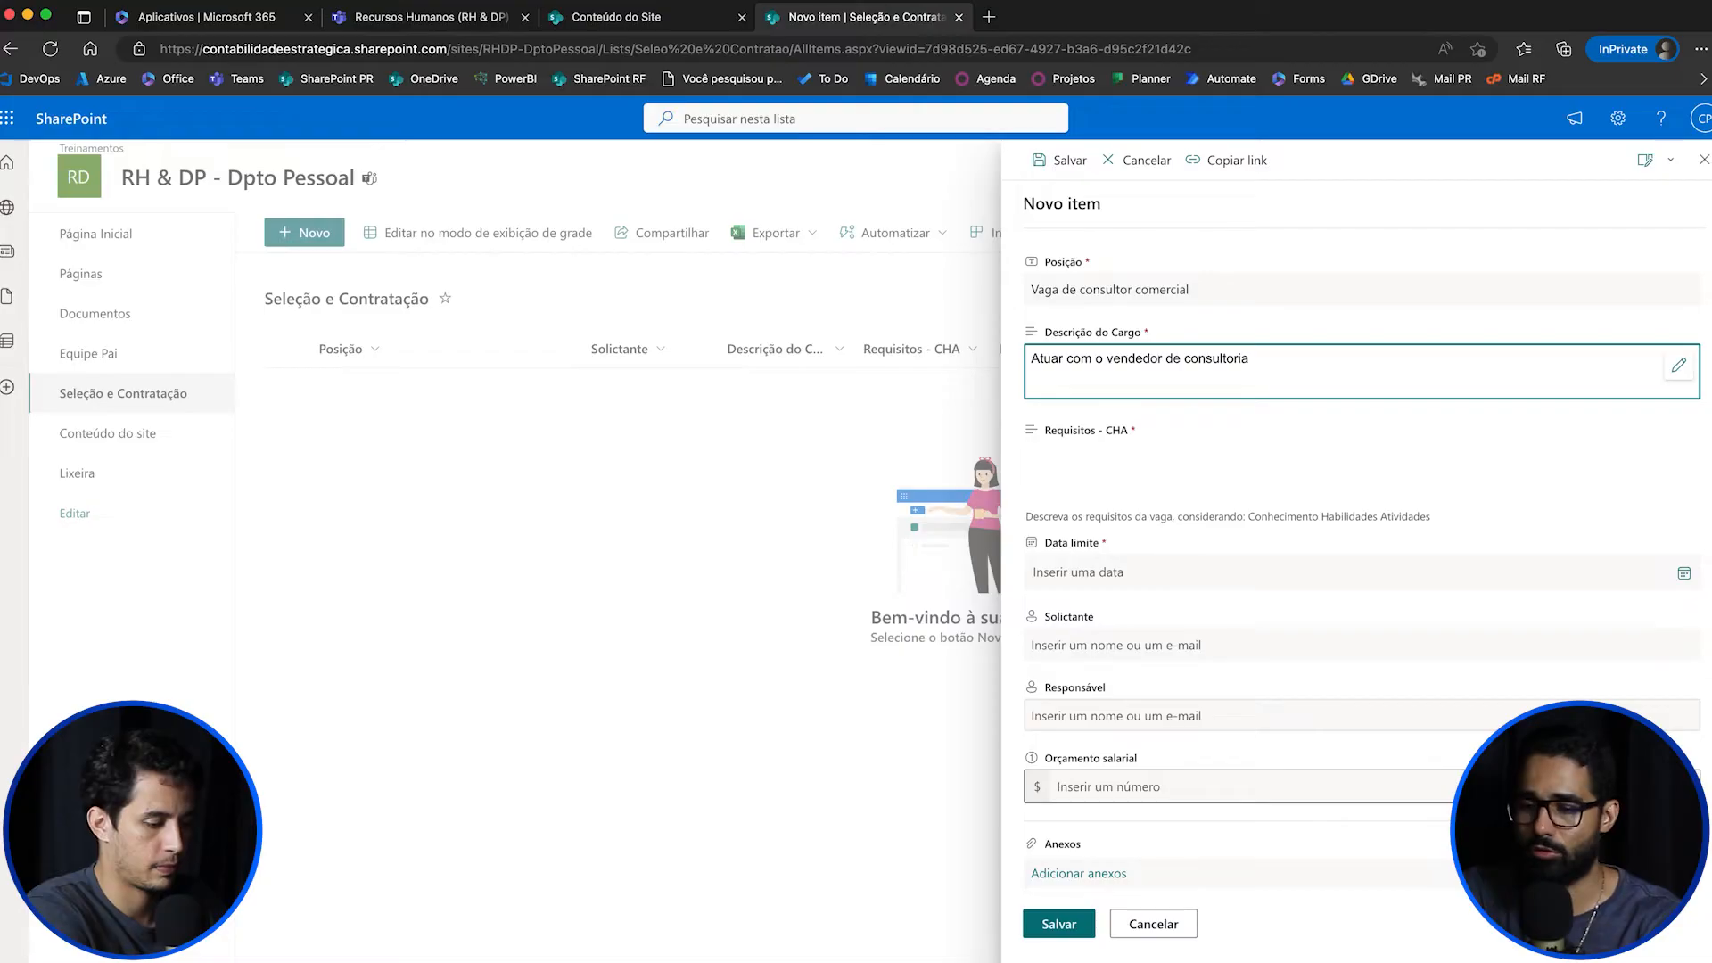
Step: Enter "conhecimento em SPIN", "habilidade em comunicação" and "atitude de liderança" on separate lines as the item's Requisitos - CHA and save the text
left_click(1337, 470)
left_click(1678, 463)
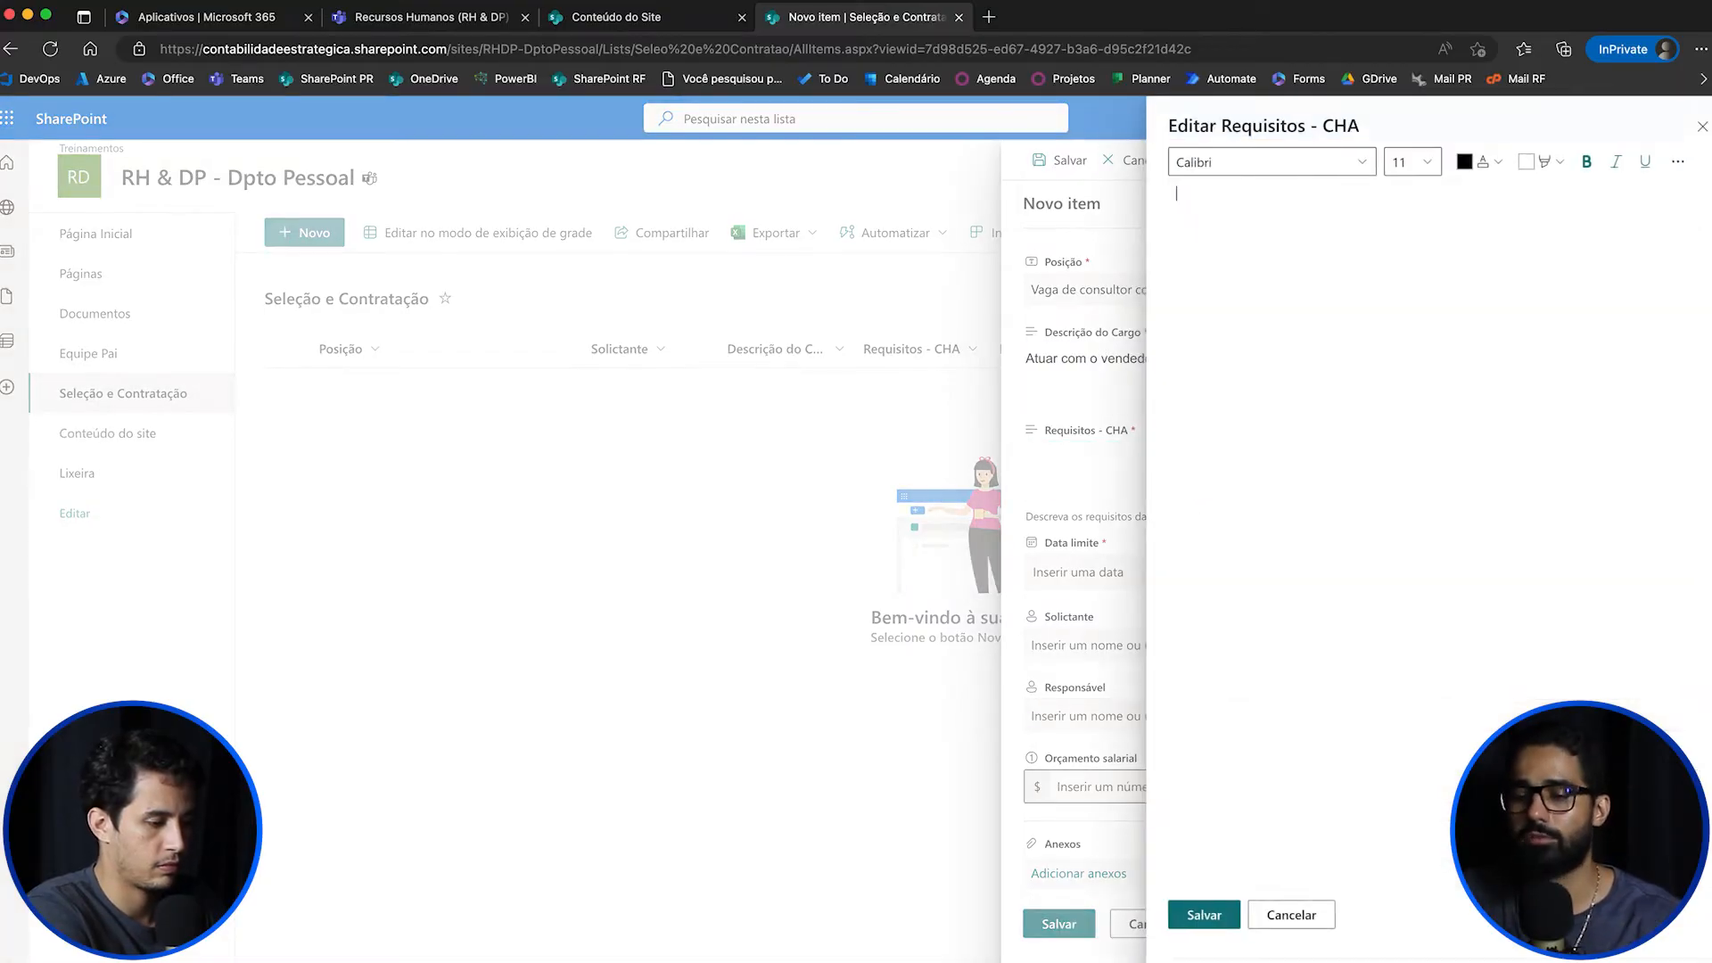
type("conhecimento em SPIN")
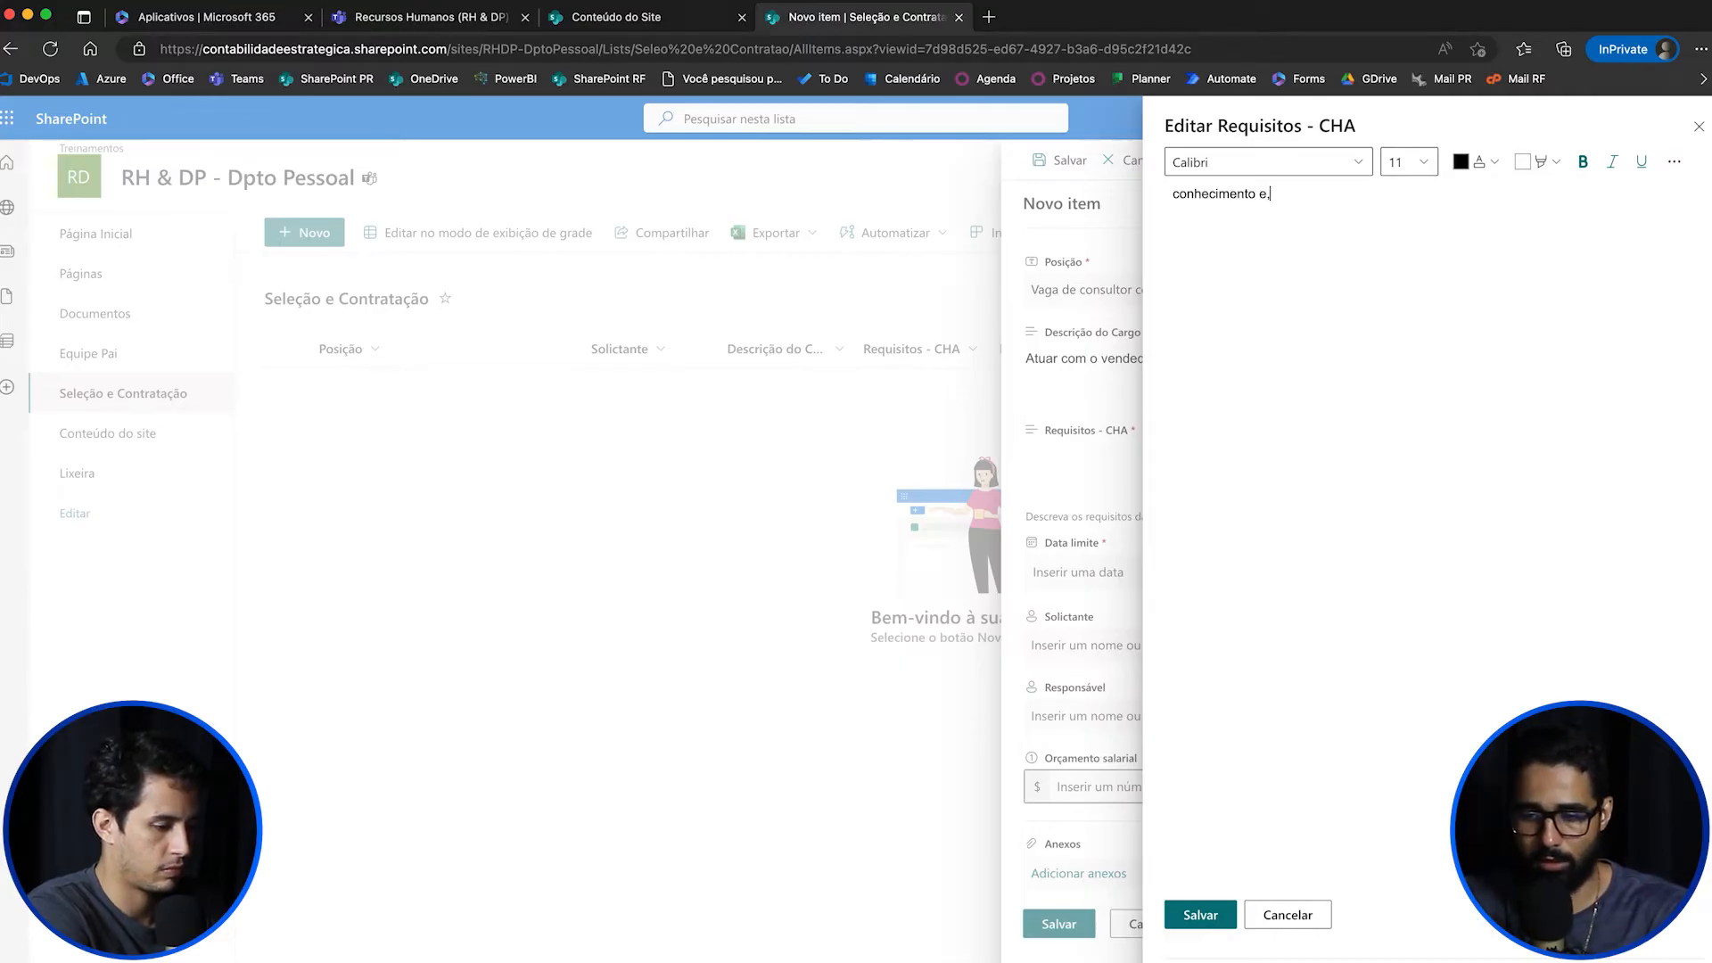
key("Return")
type("habiliudade em comu")
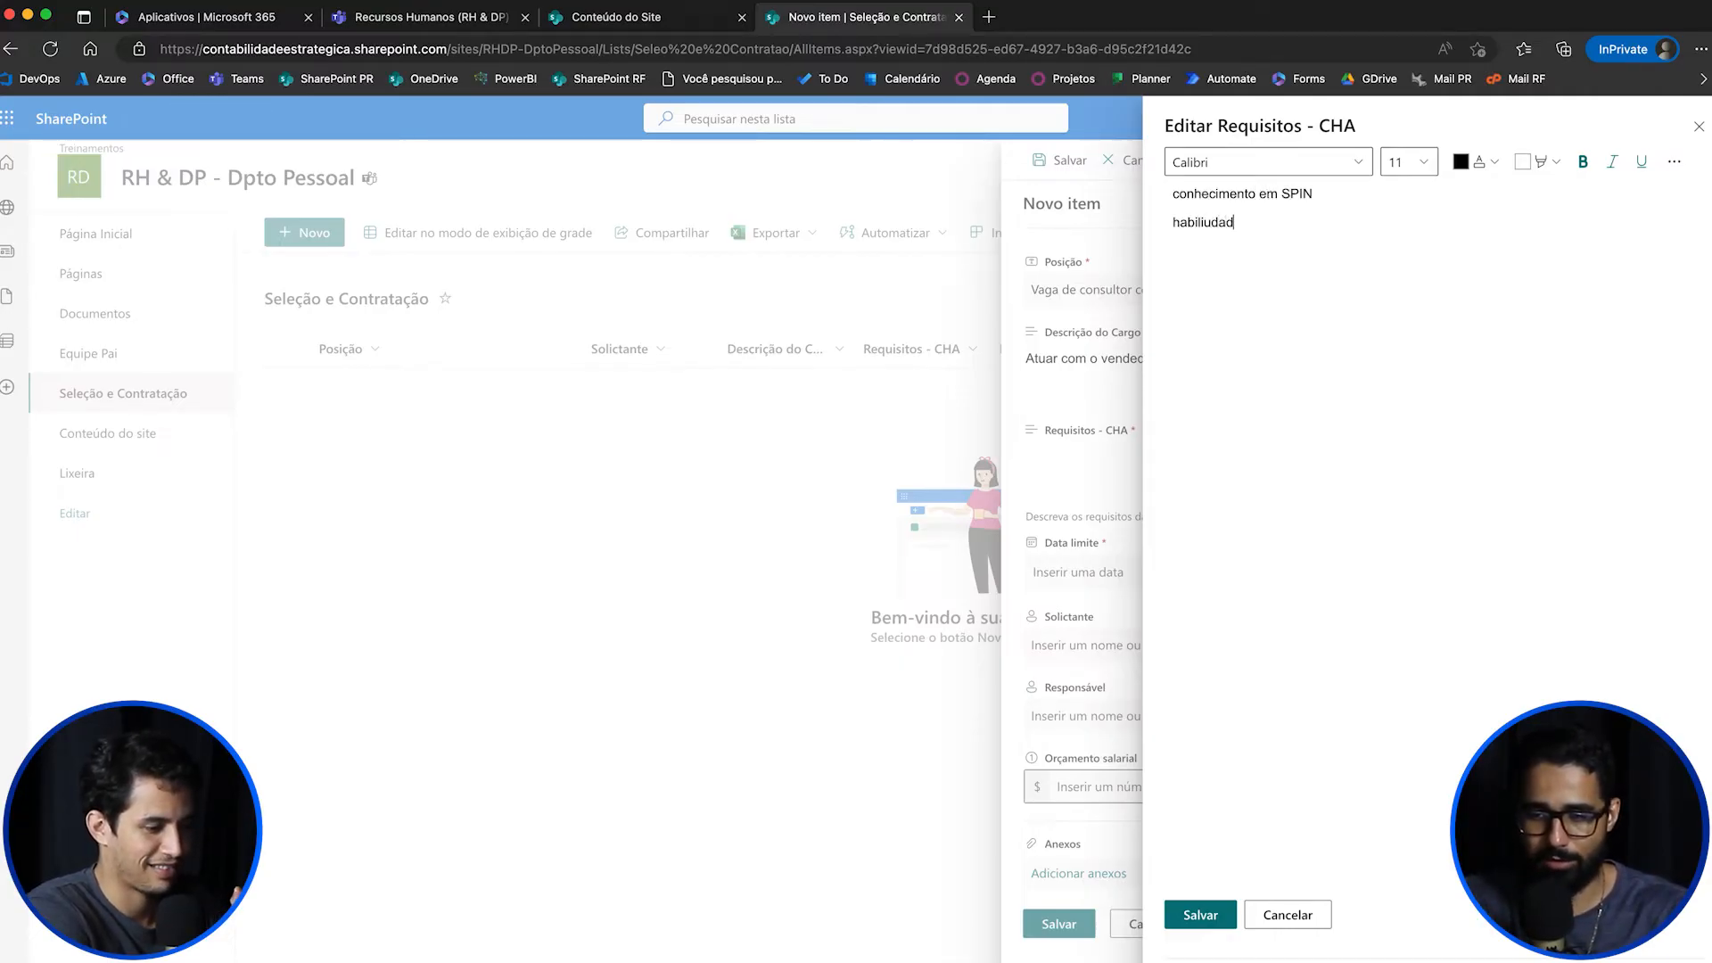
type("icaÇão")
right_click(1233, 239)
left_click(1311, 258)
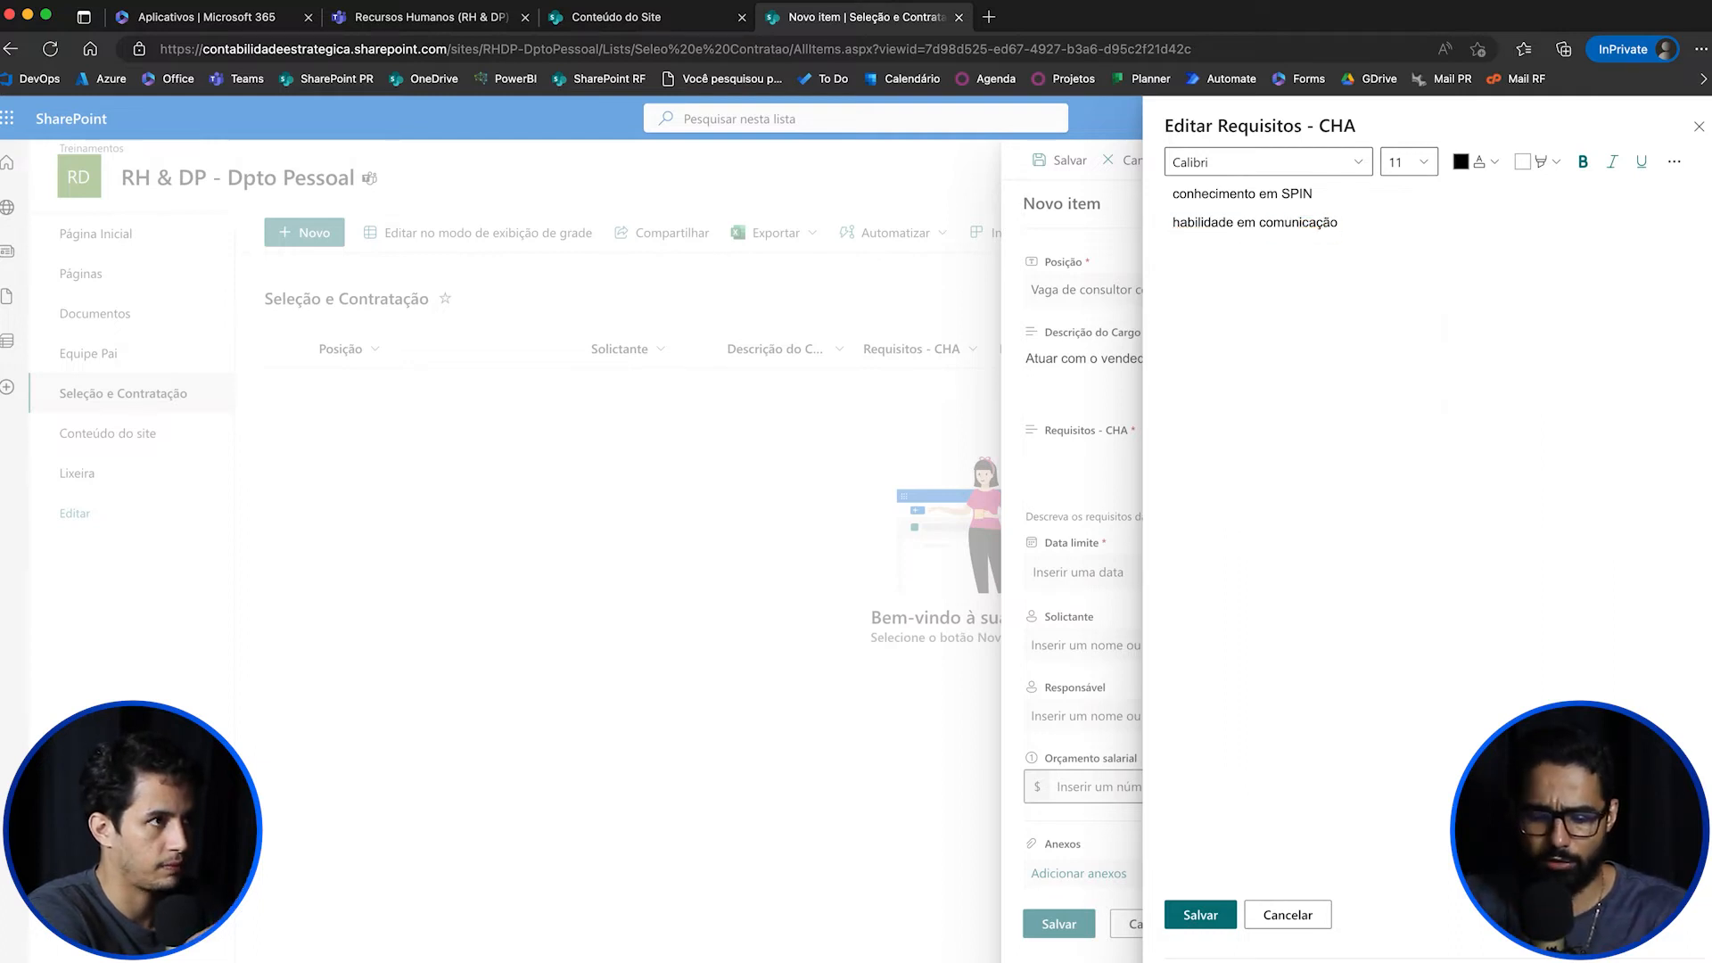
type("atitude de liderança")
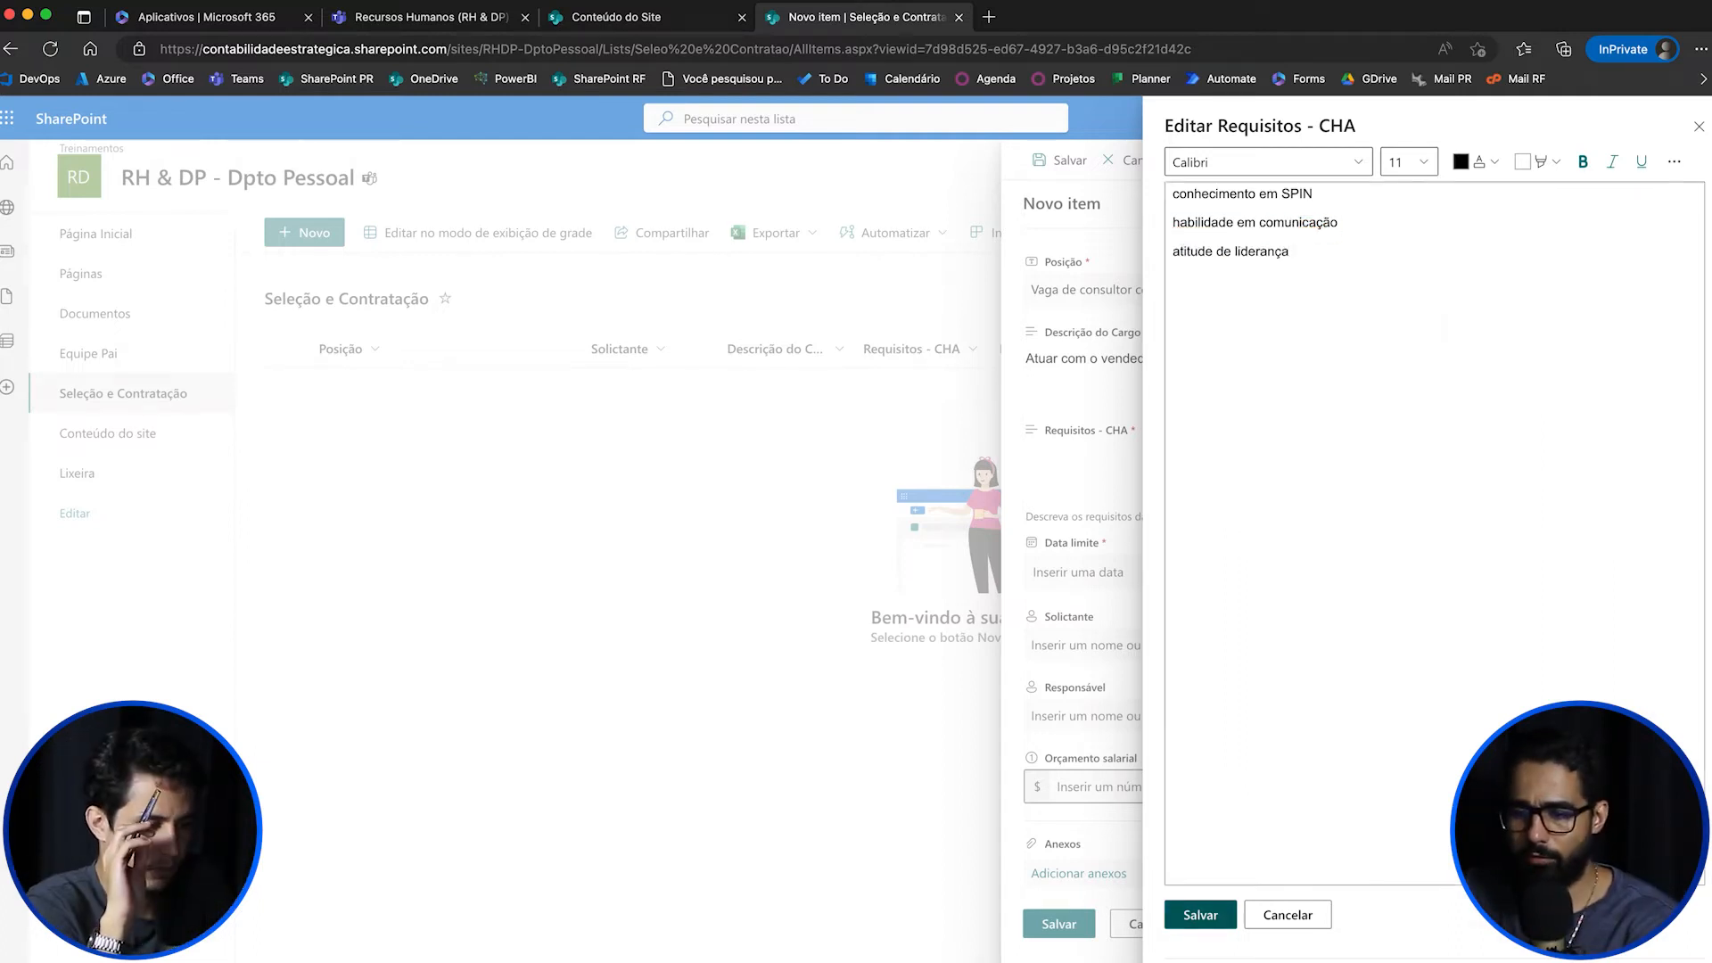
left_click(1200, 914)
Step: Set the vacancy item's Data limite to 30/06/2023
left_click(1249, 633)
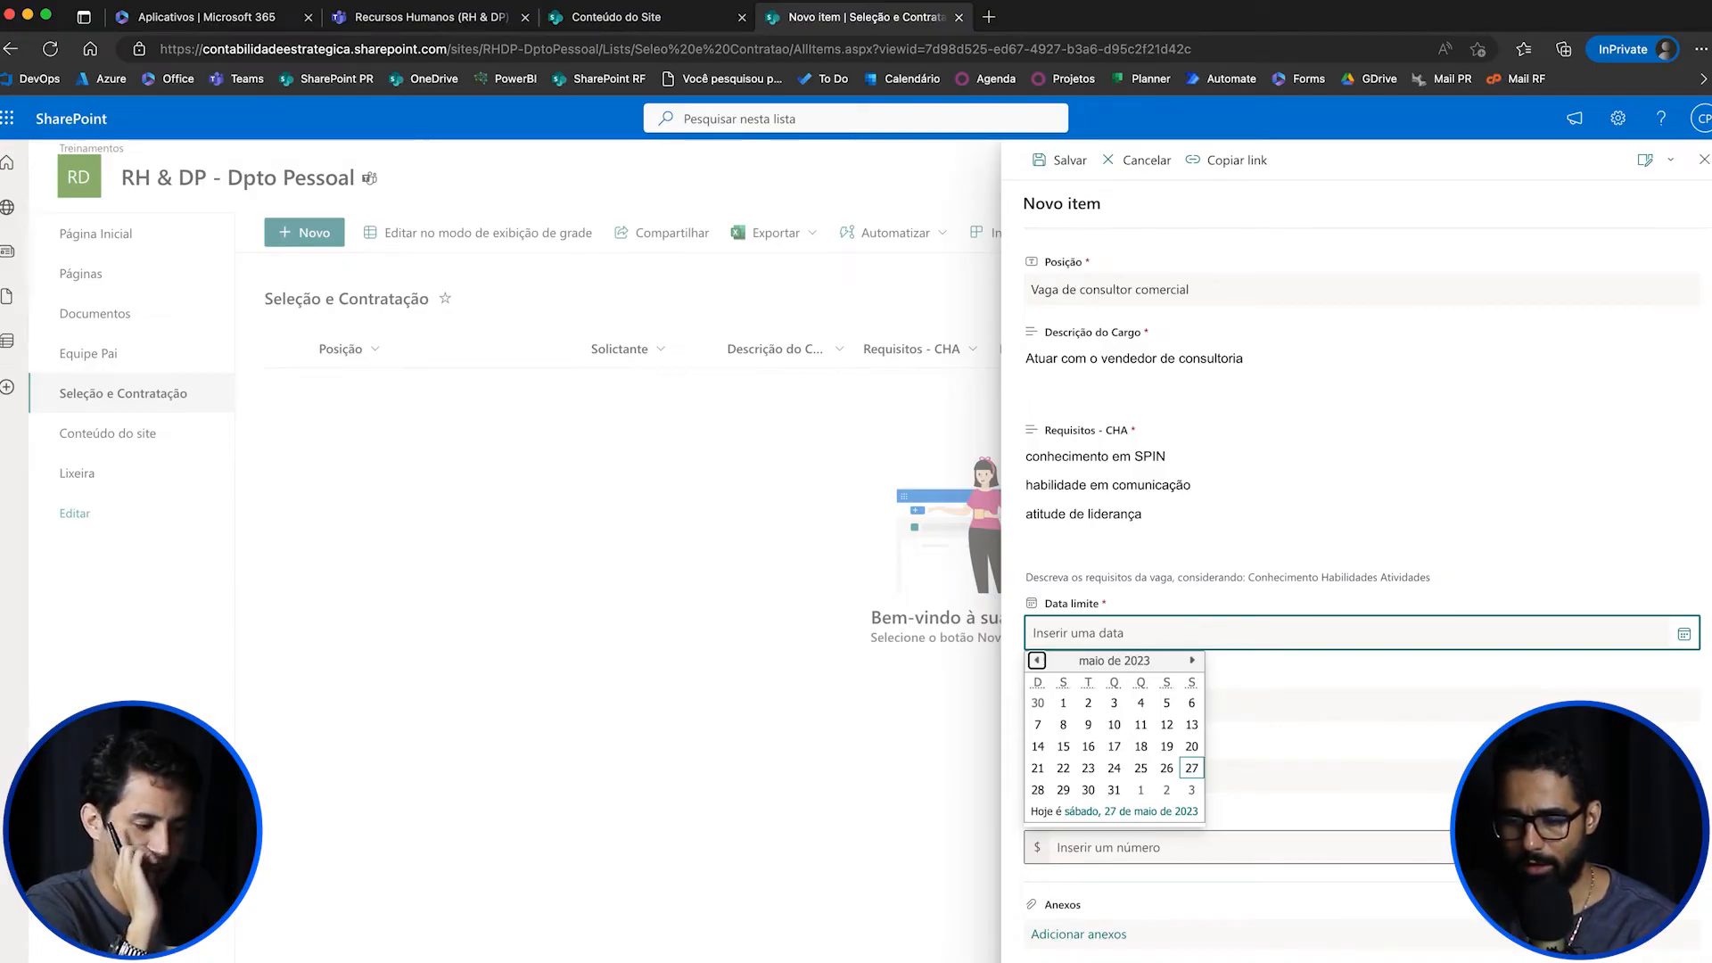
left_click(1192, 661)
left_click(1167, 790)
Step: Enter the requester's name as the vacancy item's Solicitante and the sales colleague's name as its Responsável
left_click(1159, 706)
type("car")
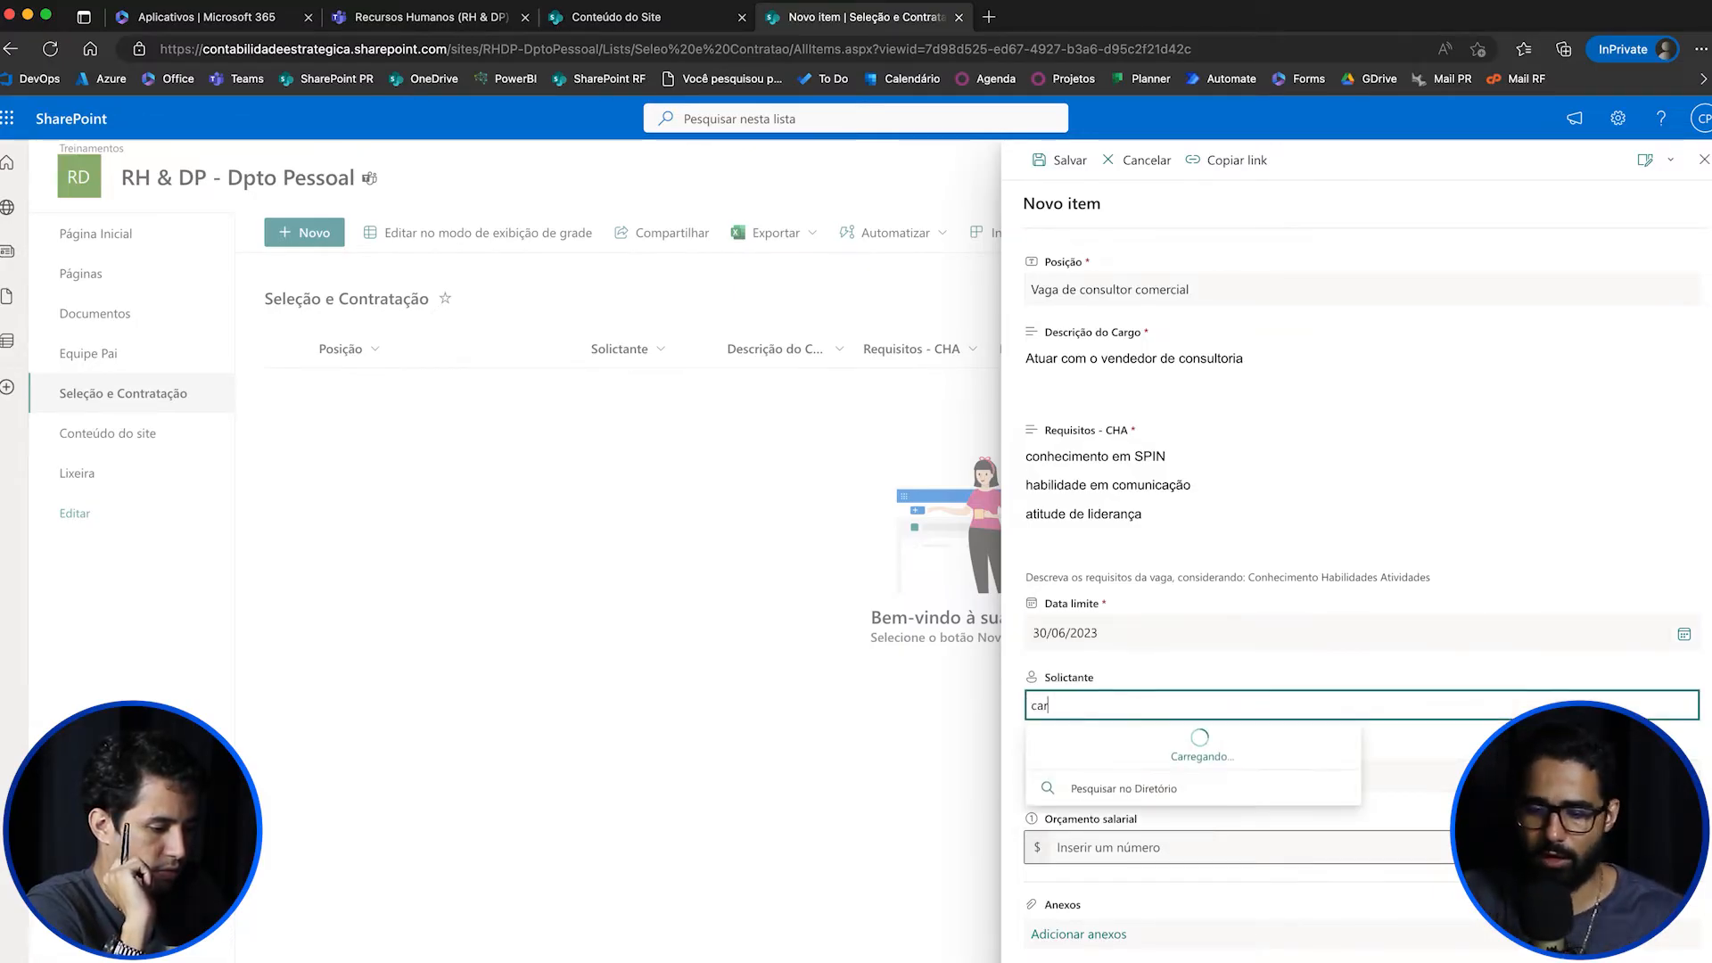
key("Return")
key("Tab")
type("rafa")
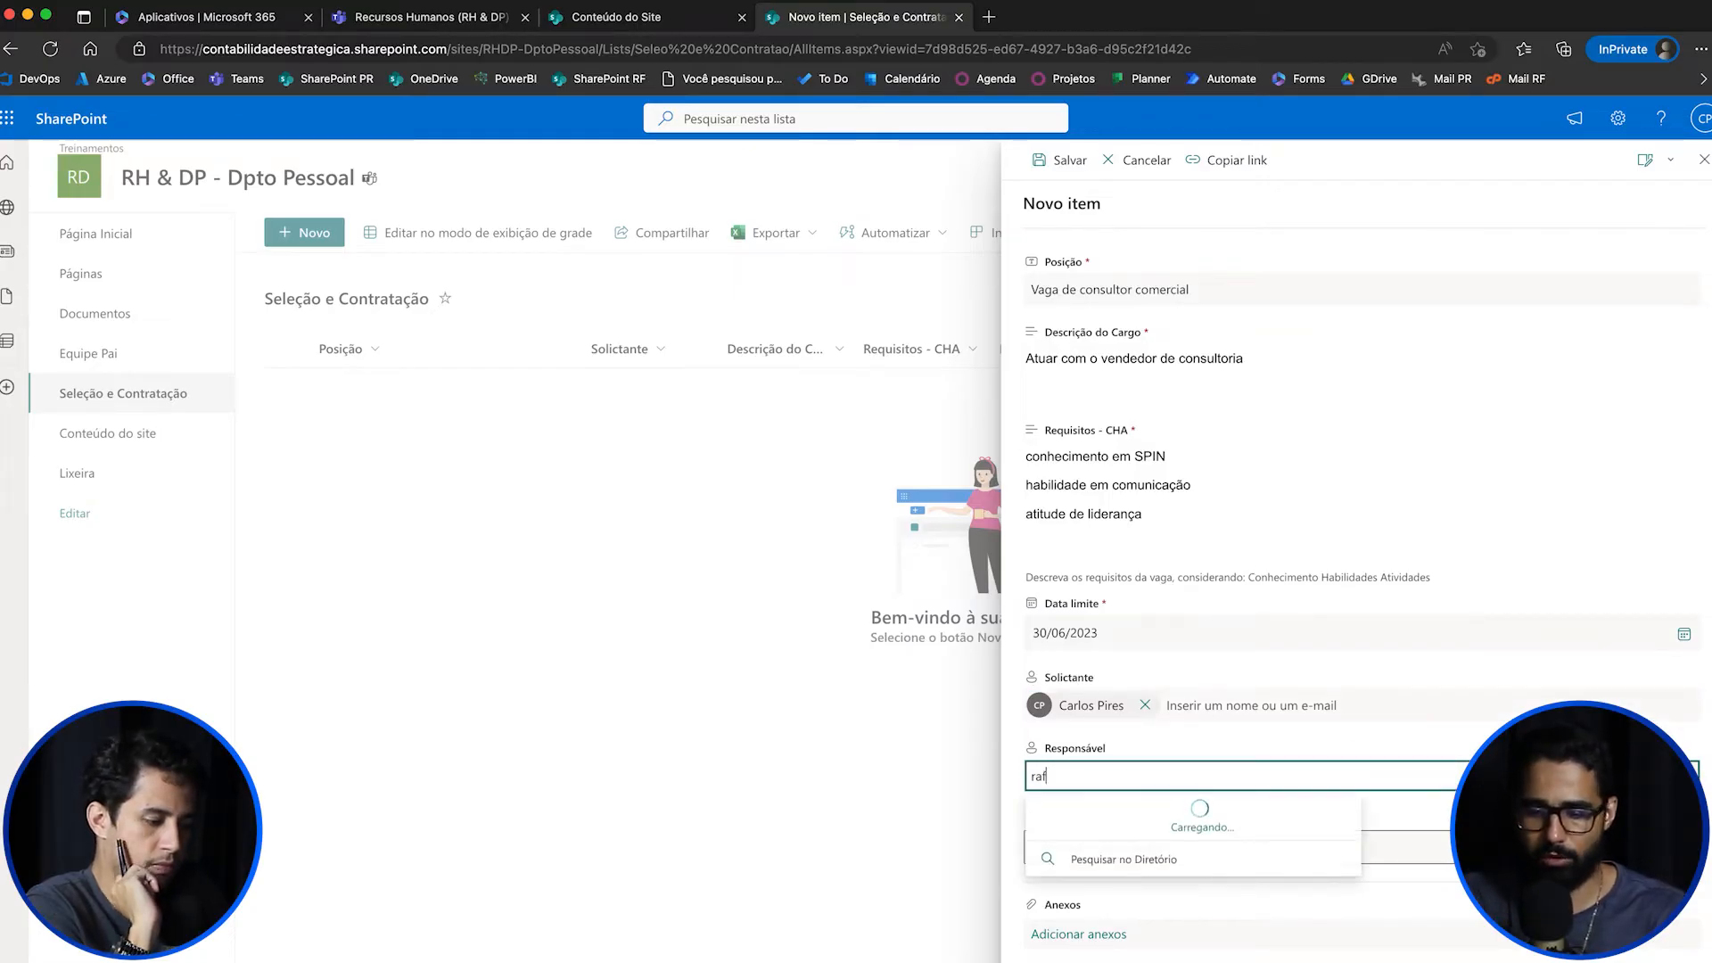
key("BackSpace")
key("BackSpace")
key("BackSpace")
key("BackSpace")
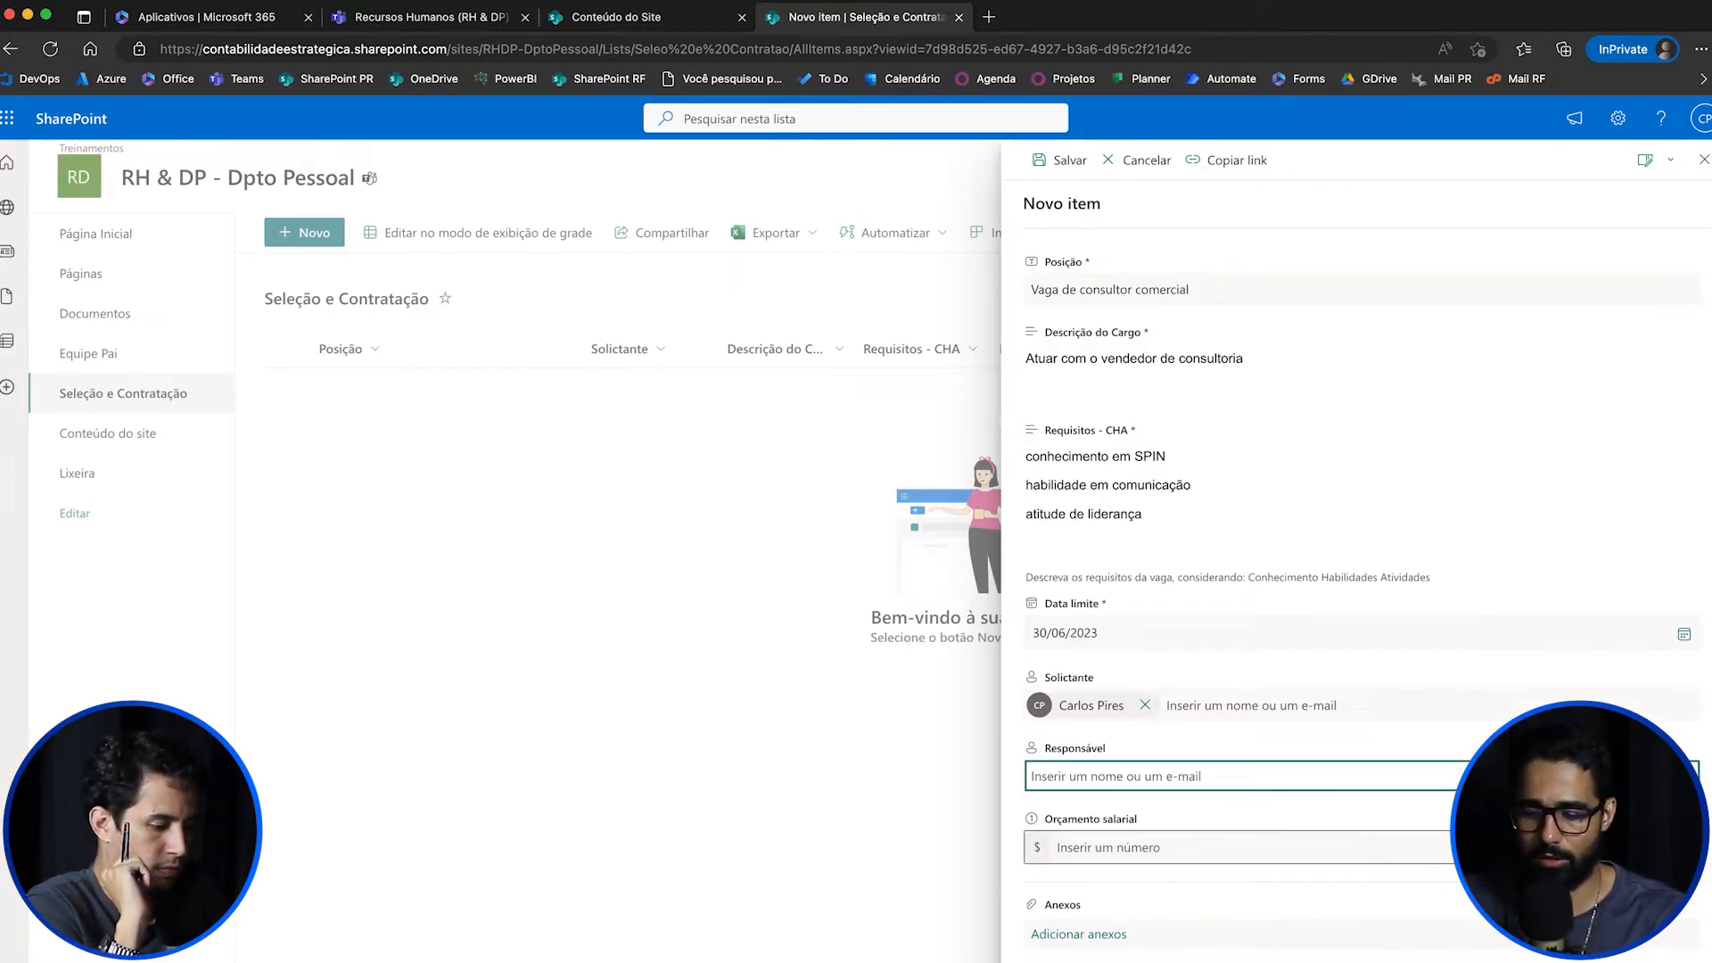
type("joa")
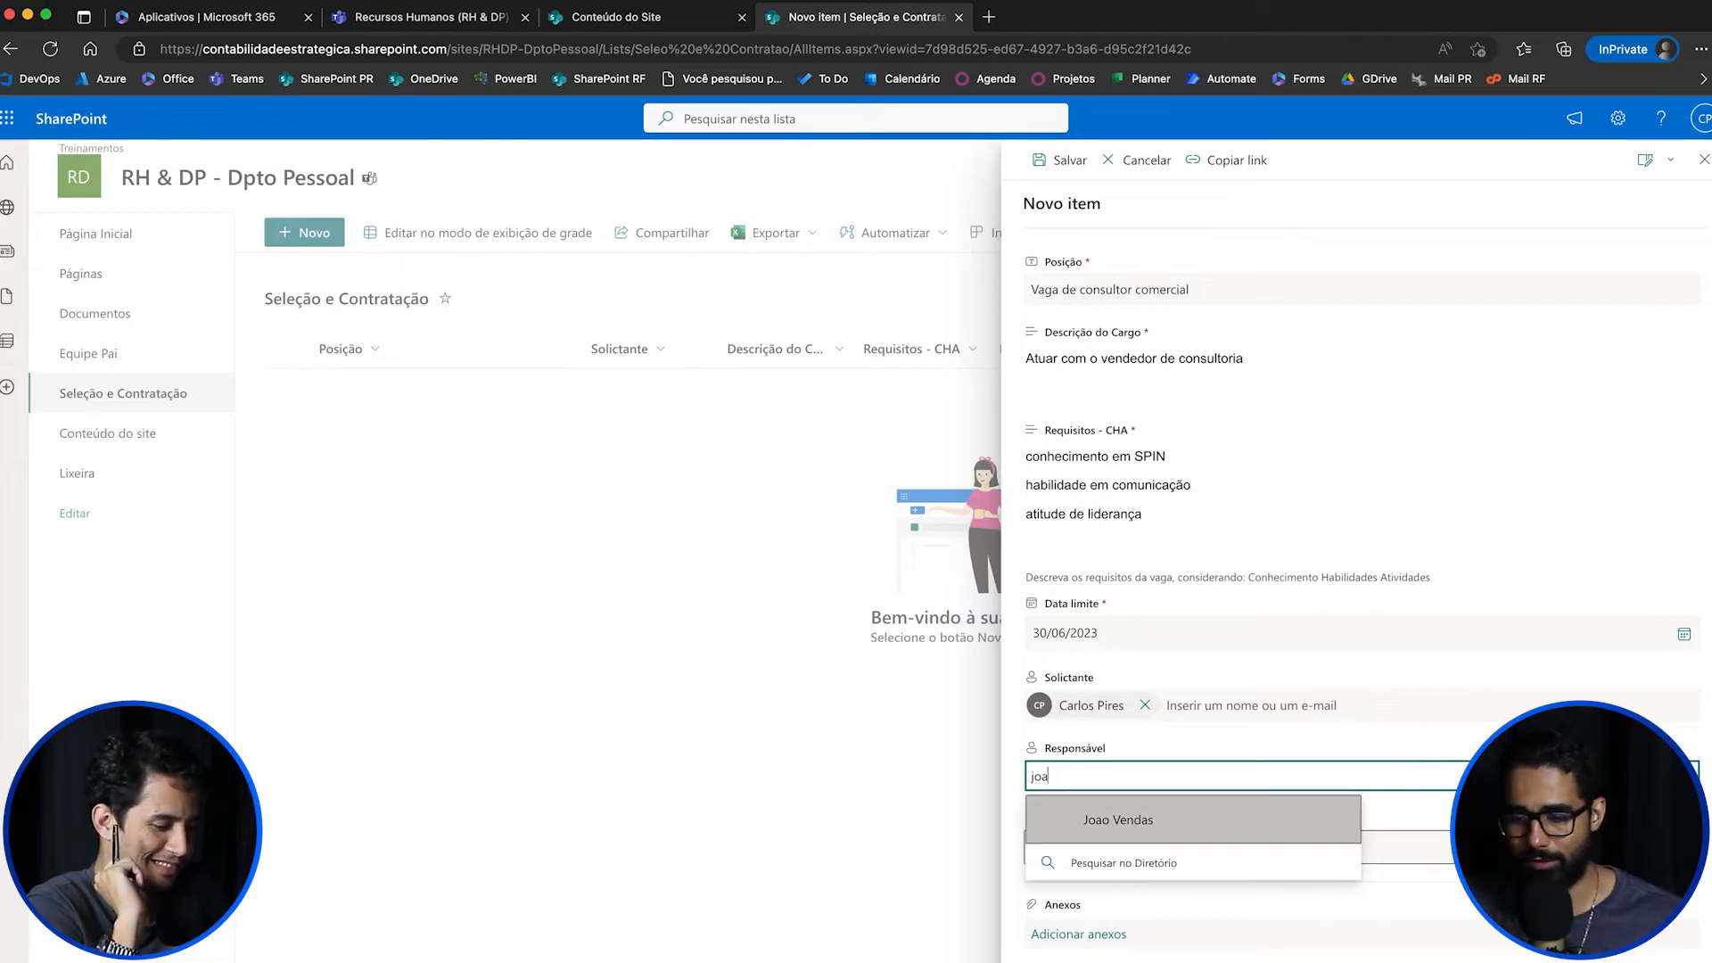
key("Return")
Step: Set the vacancy item's Orçamento salarial to 12000
left_click(1472, 847)
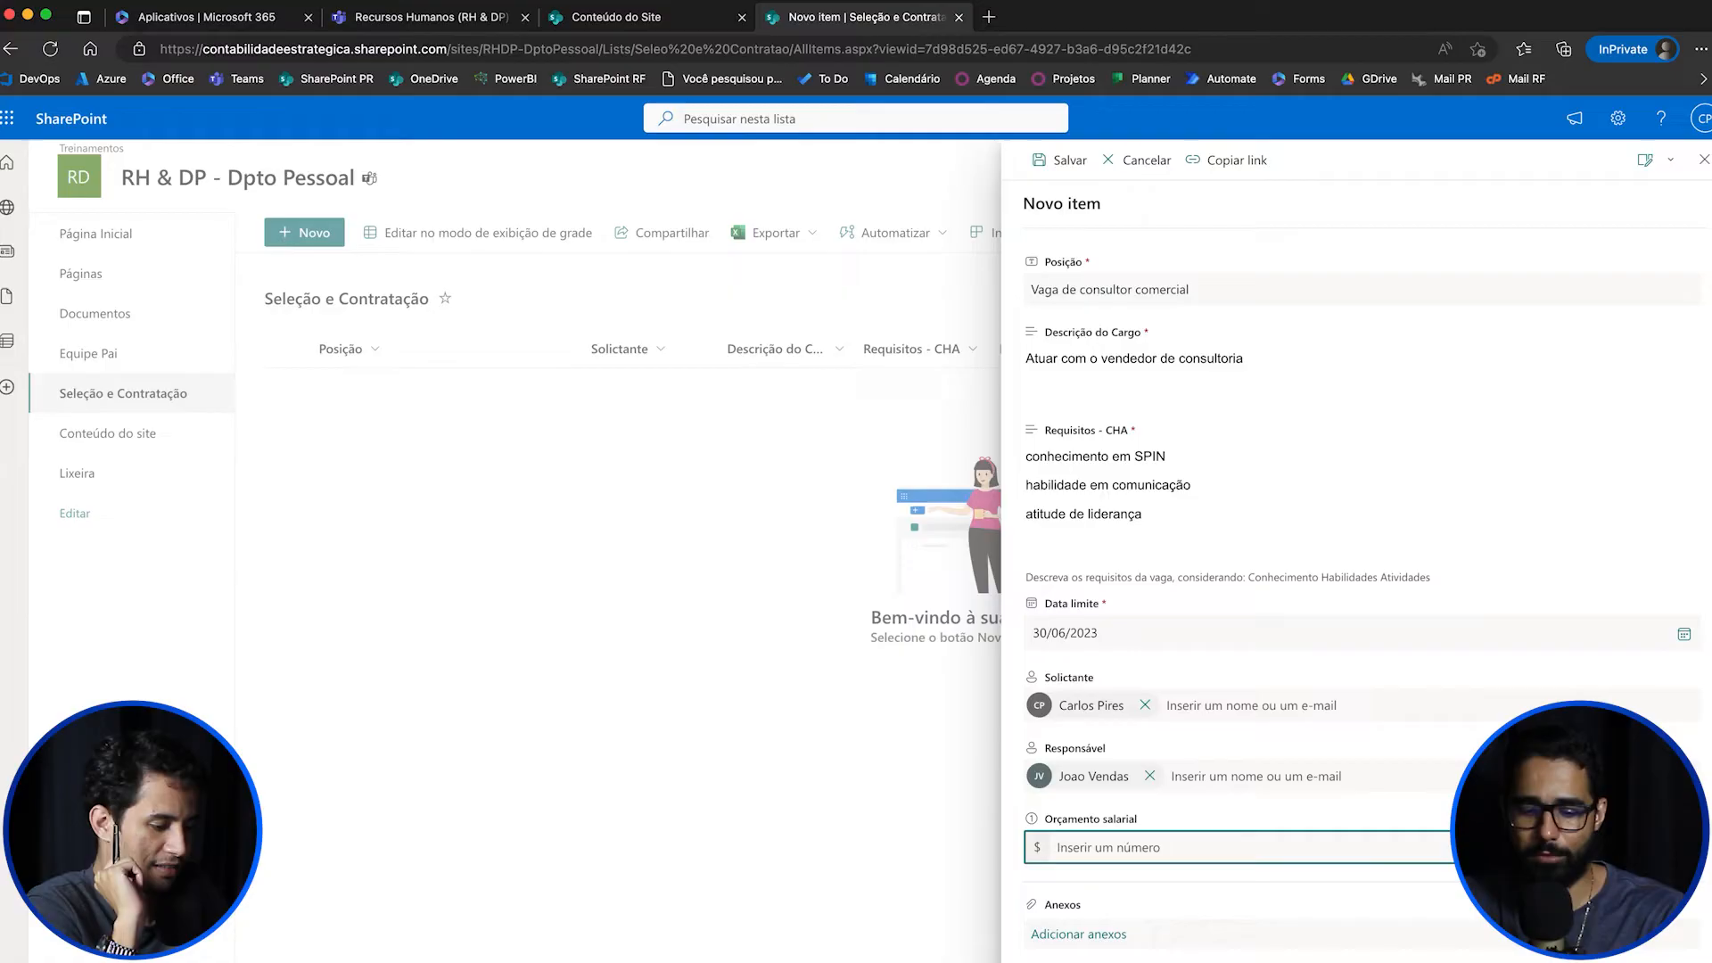
type("120000")
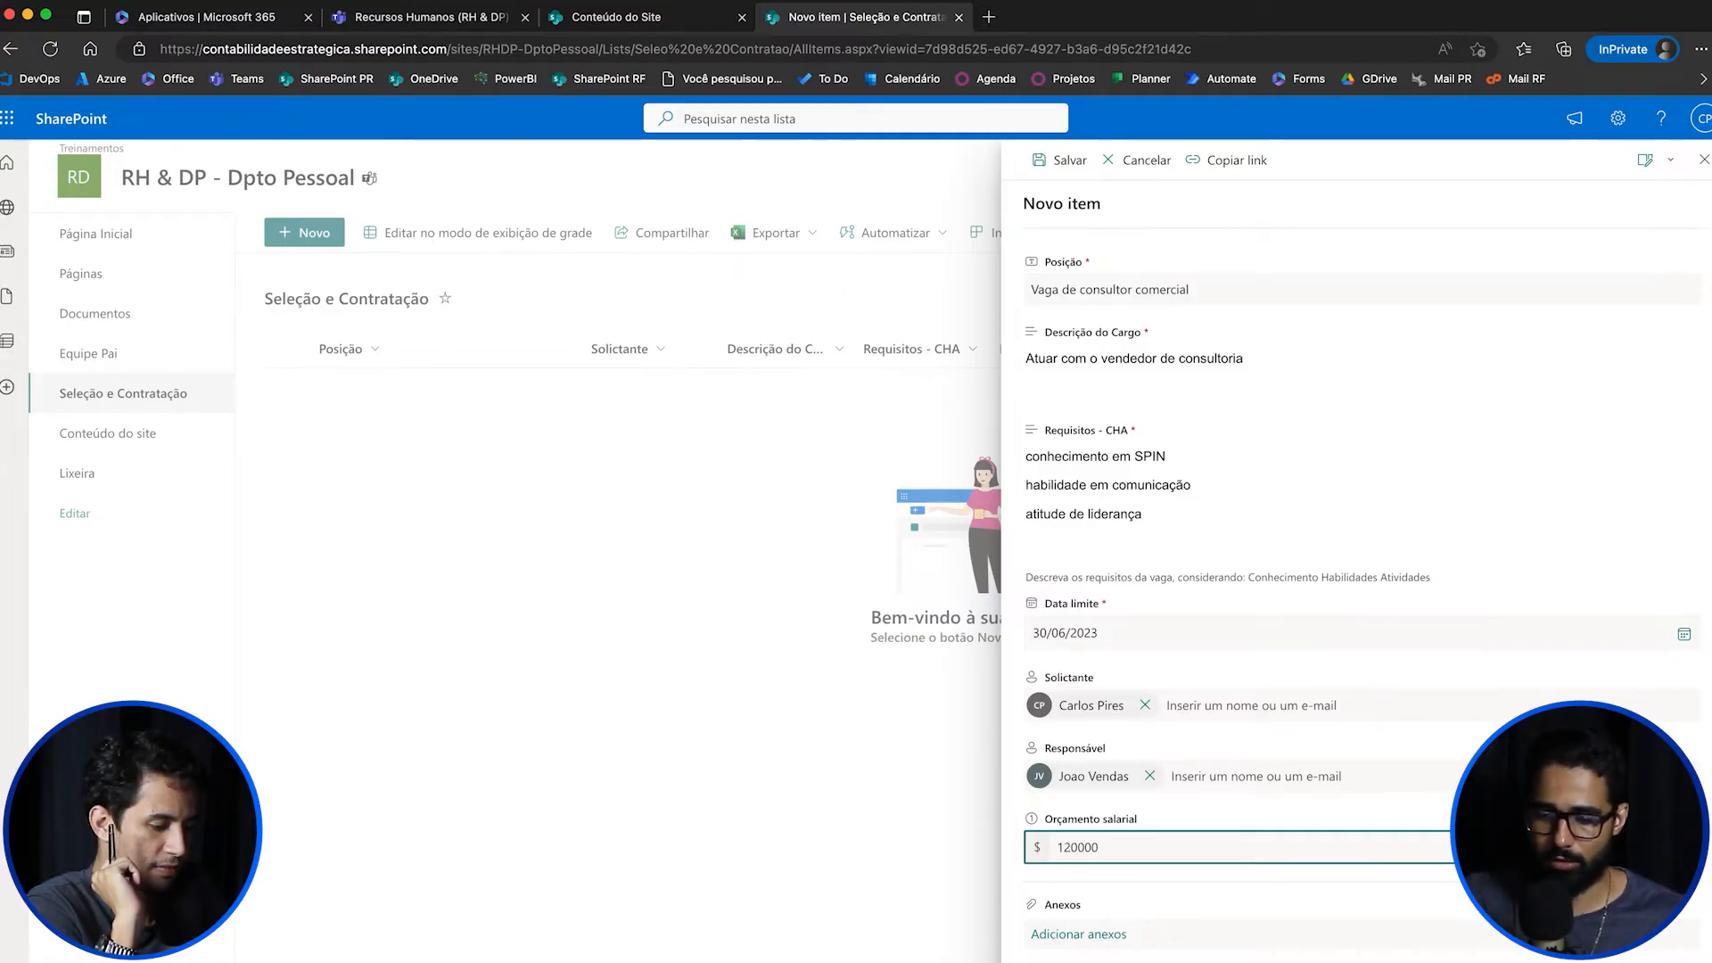
key("BackSpace")
key("Return")
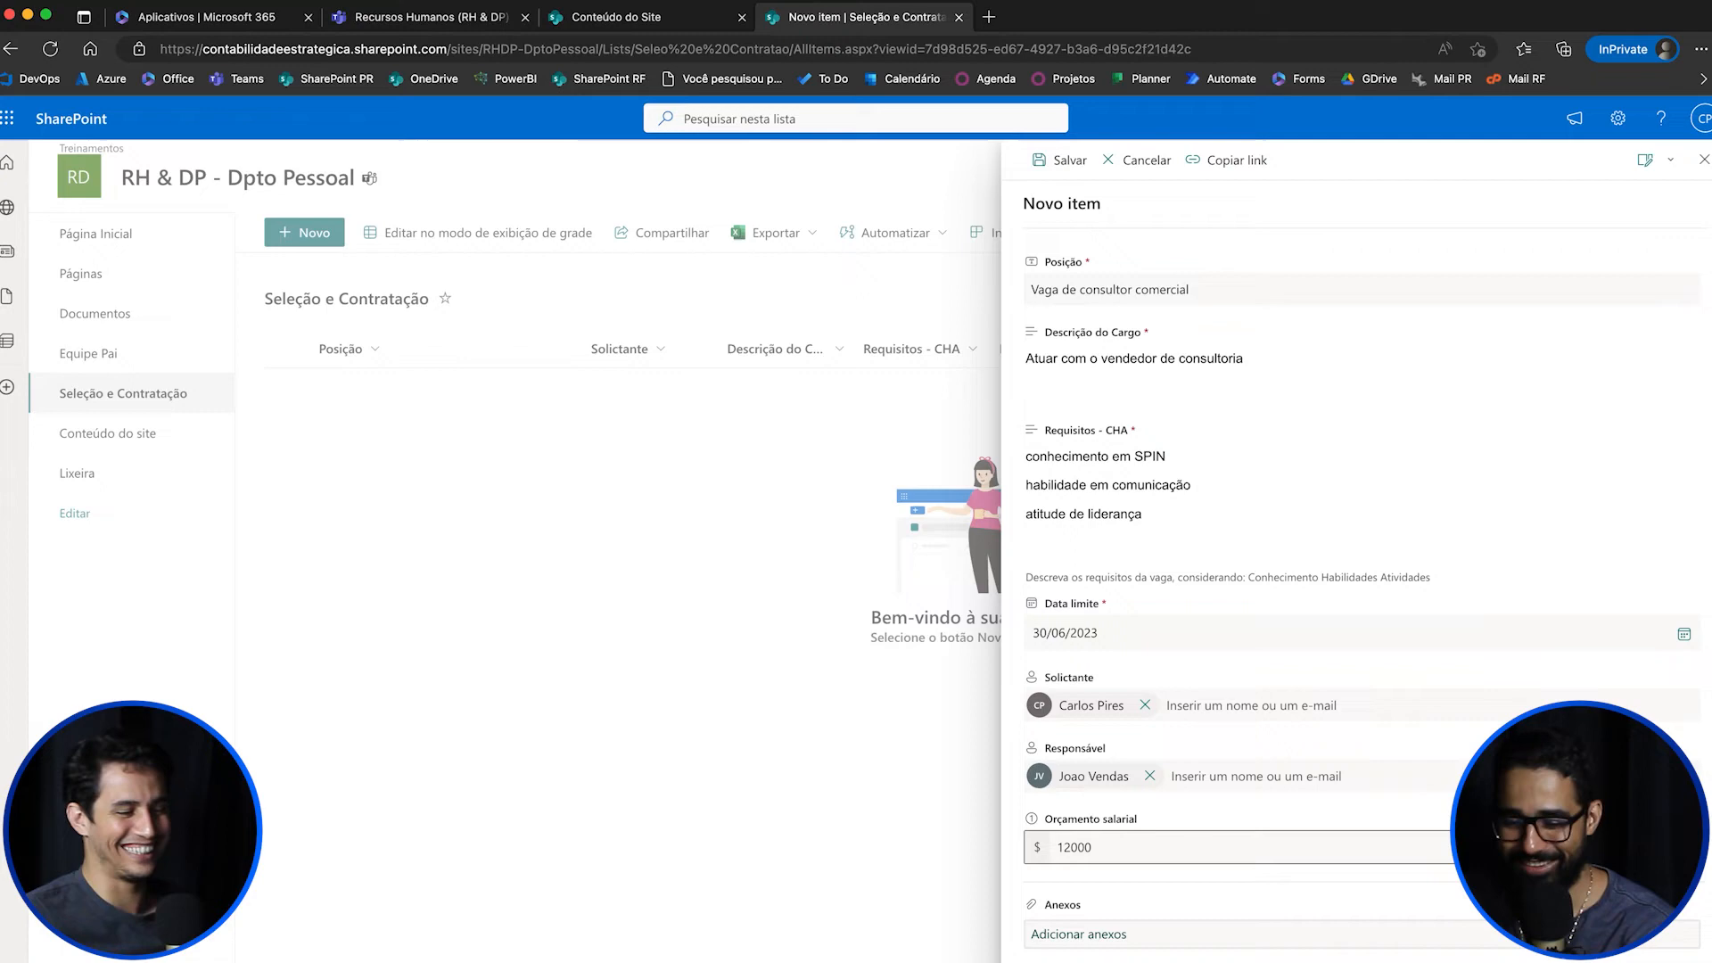
Step: Attach the candidate's Curriculo PDF from the Downloads folder to the vacancy item and save the item
left_click(1079, 935)
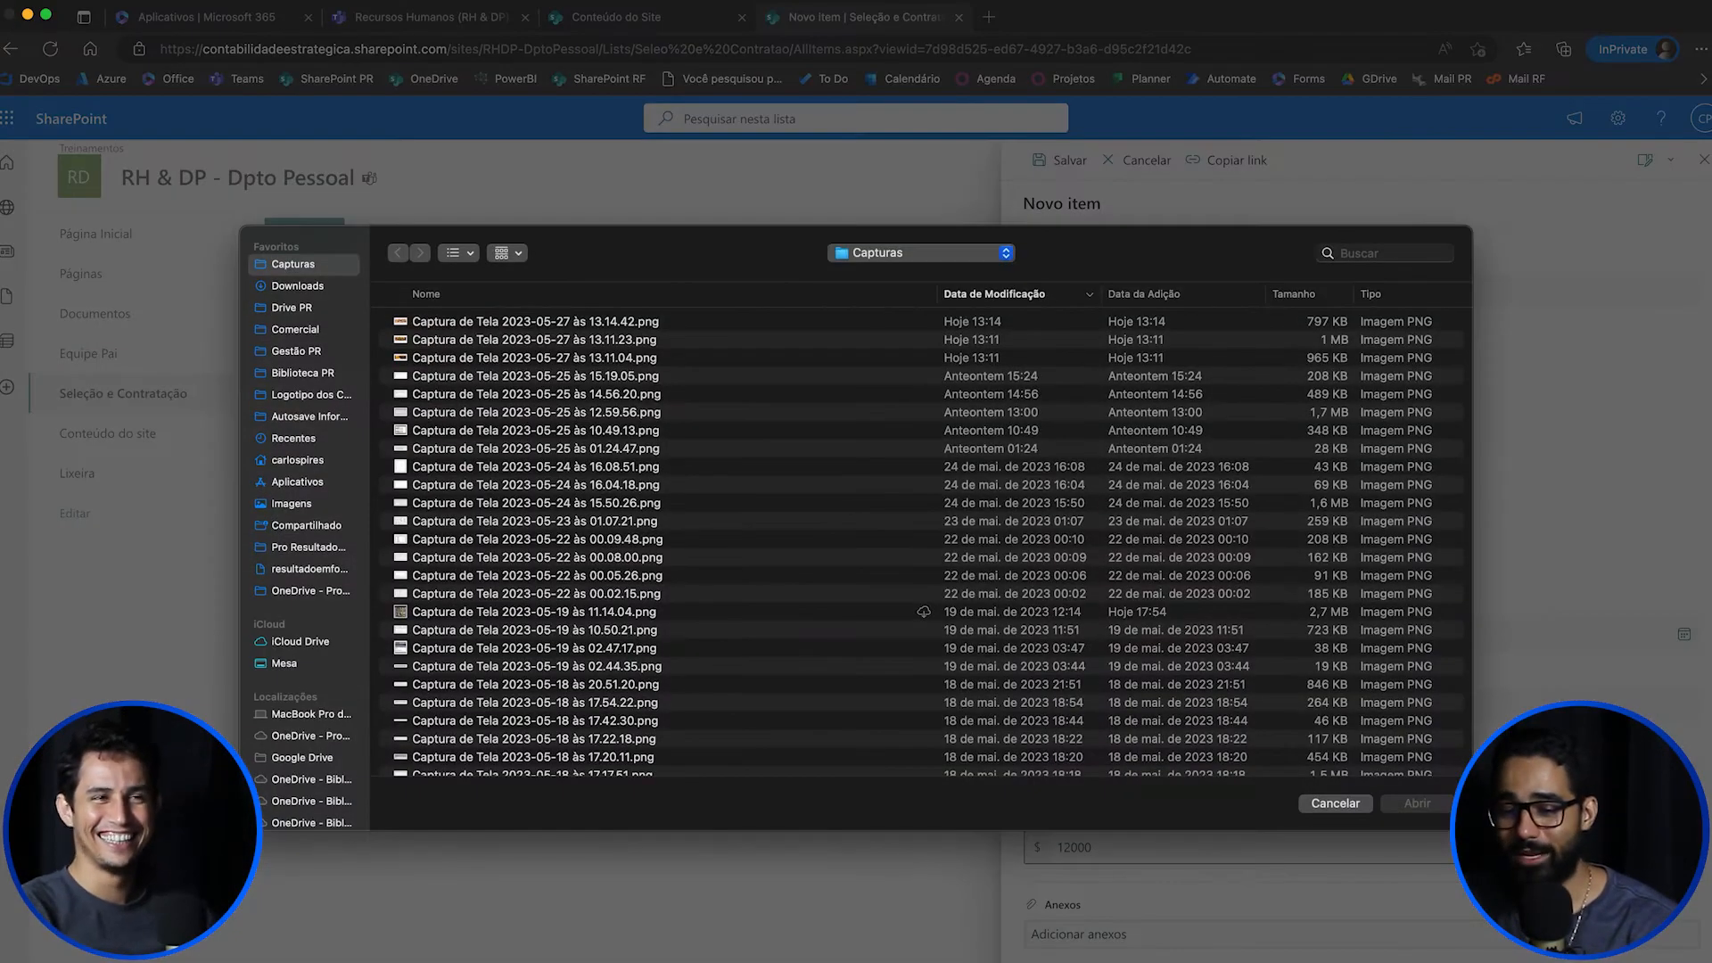
scroll(919, 544, "down", 10)
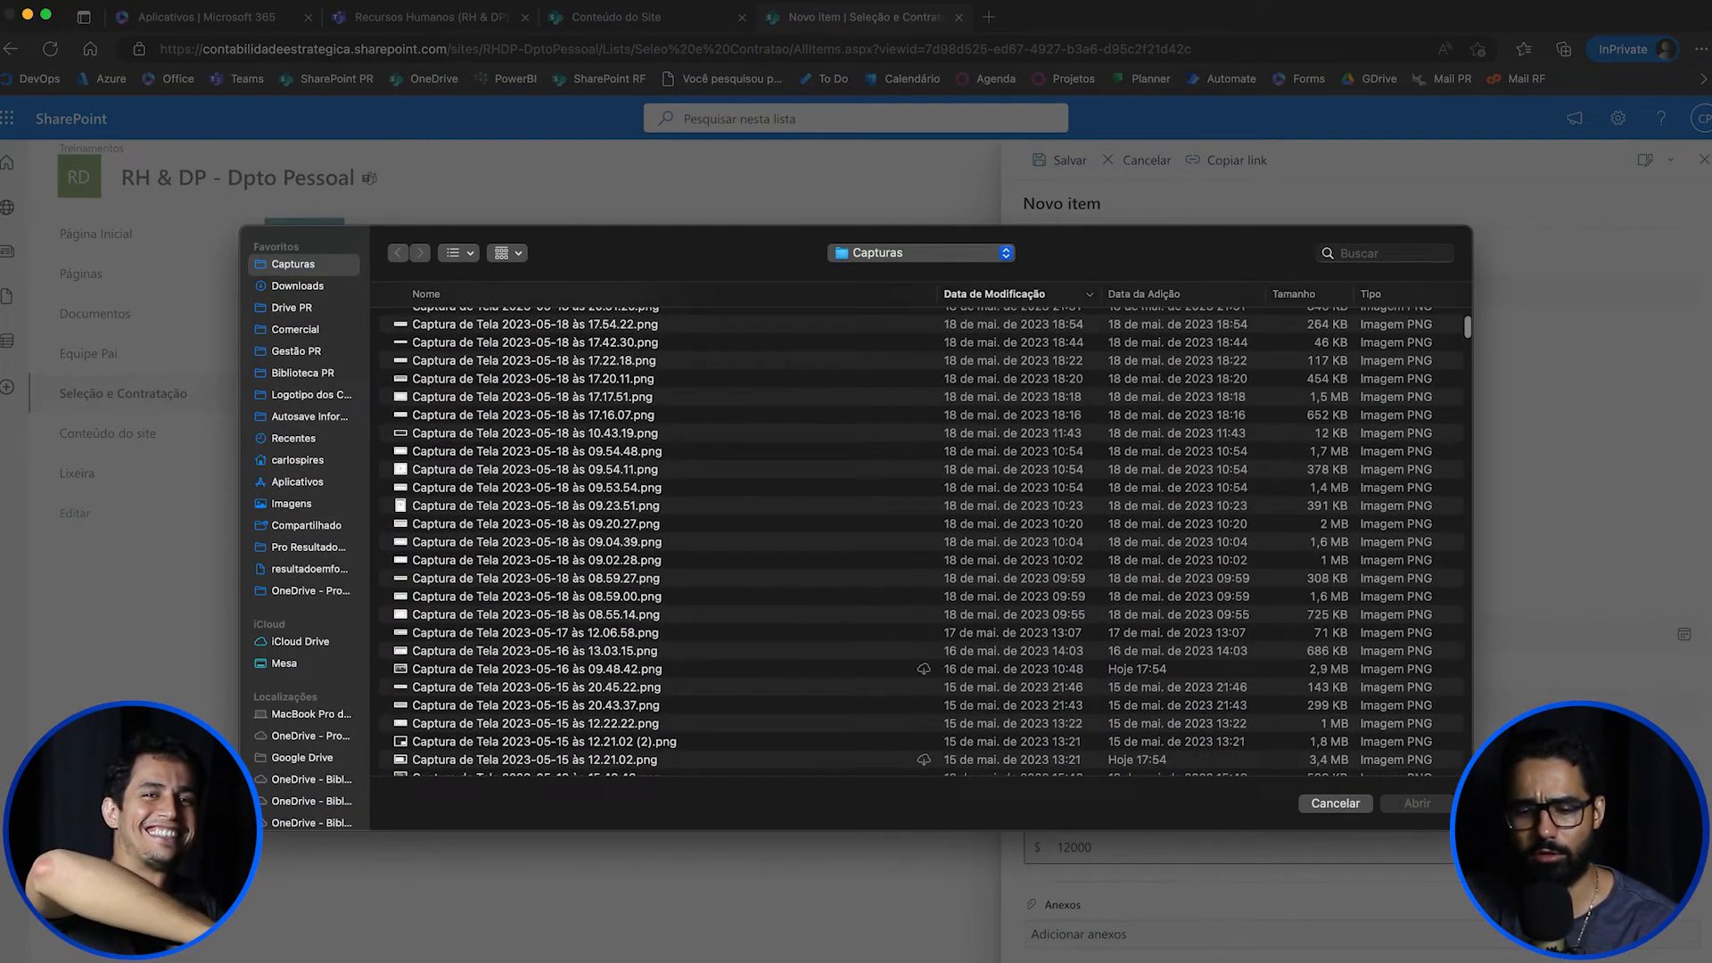
scroll(919, 544, "down", 12)
left_click(298, 286)
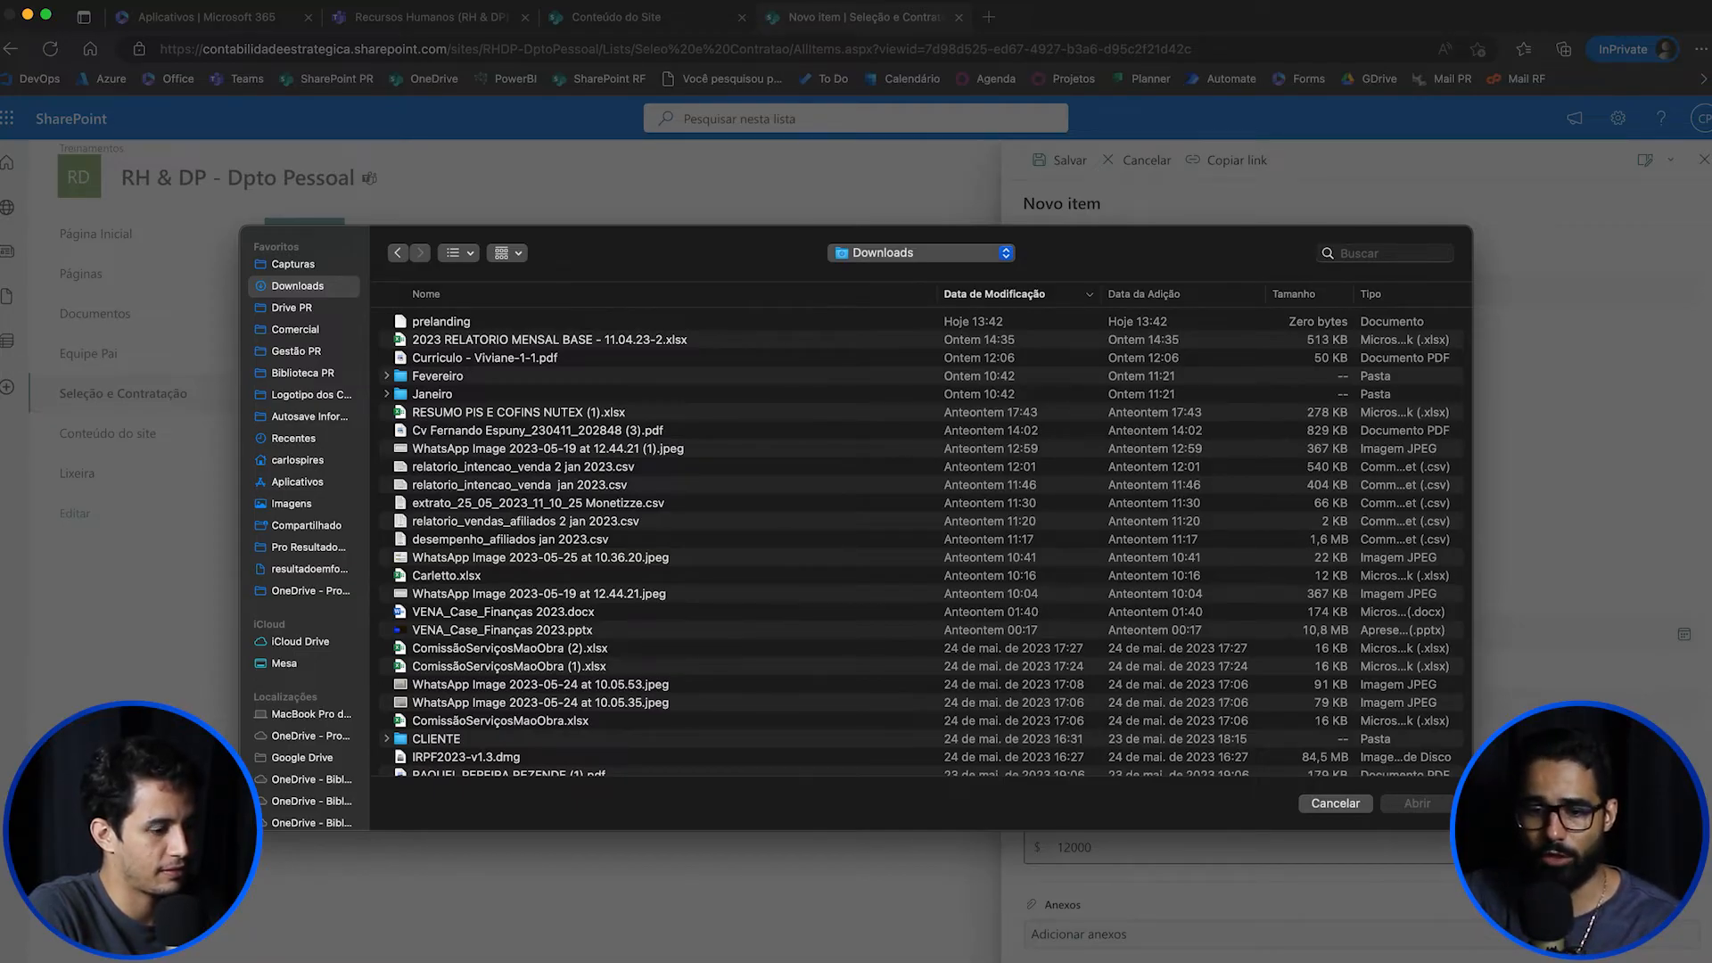
left_click(484, 359)
left_click(1417, 804)
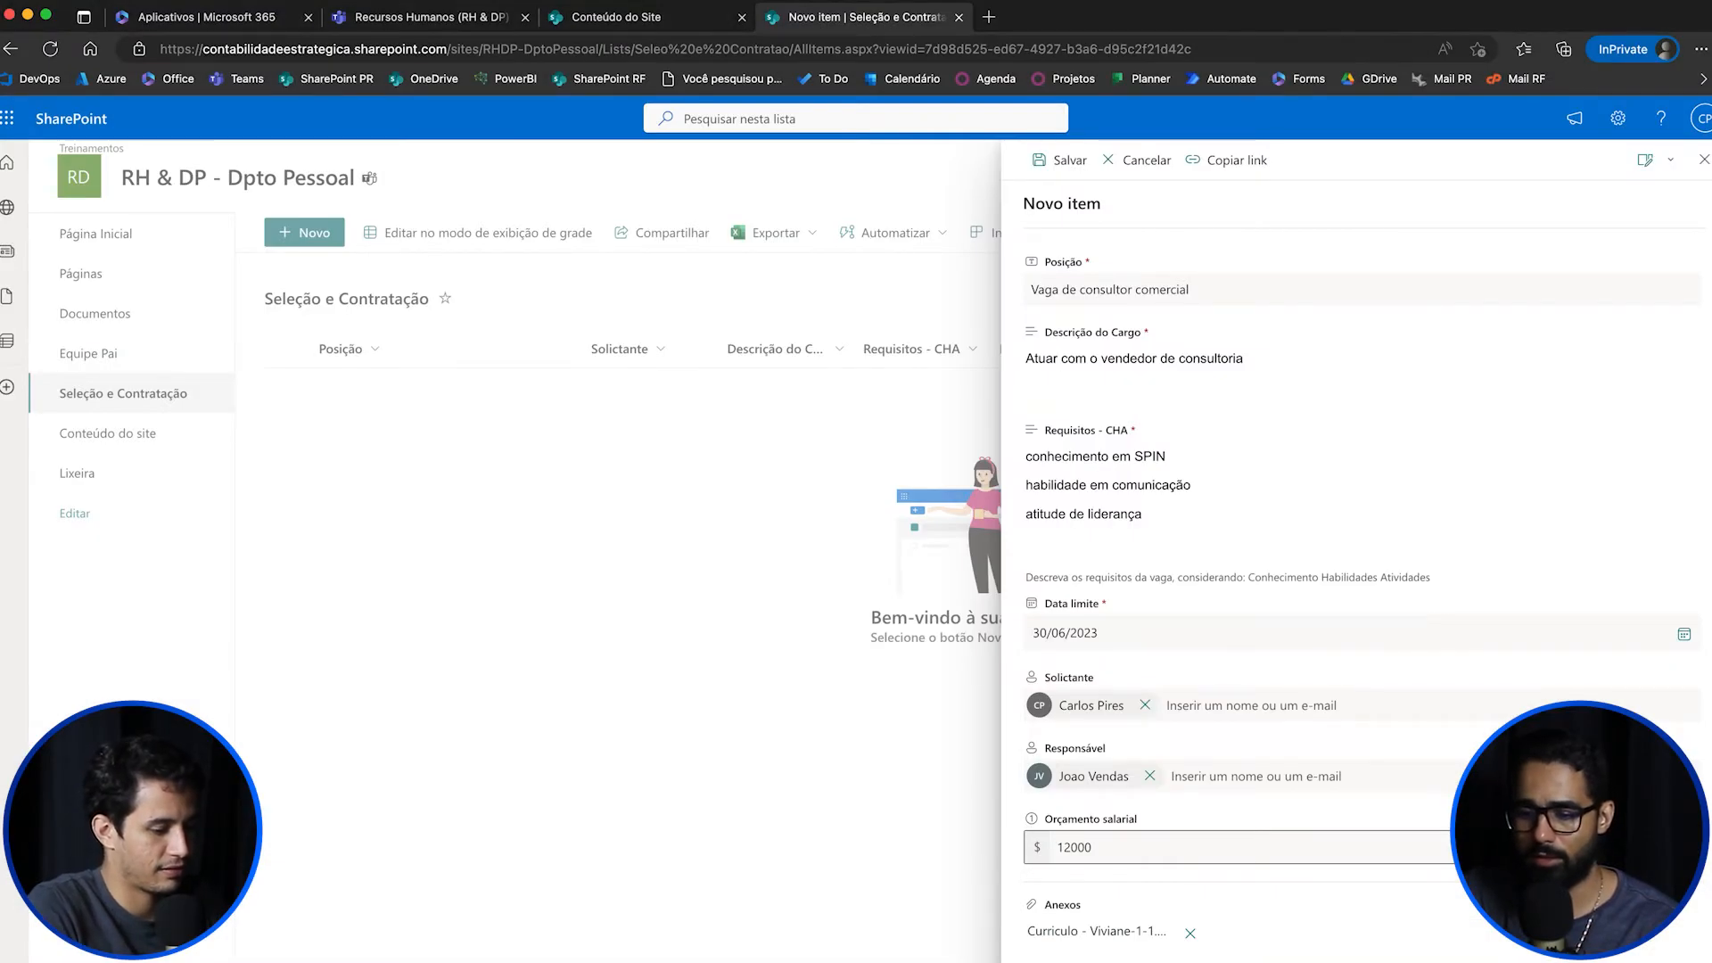
left_click(1059, 160)
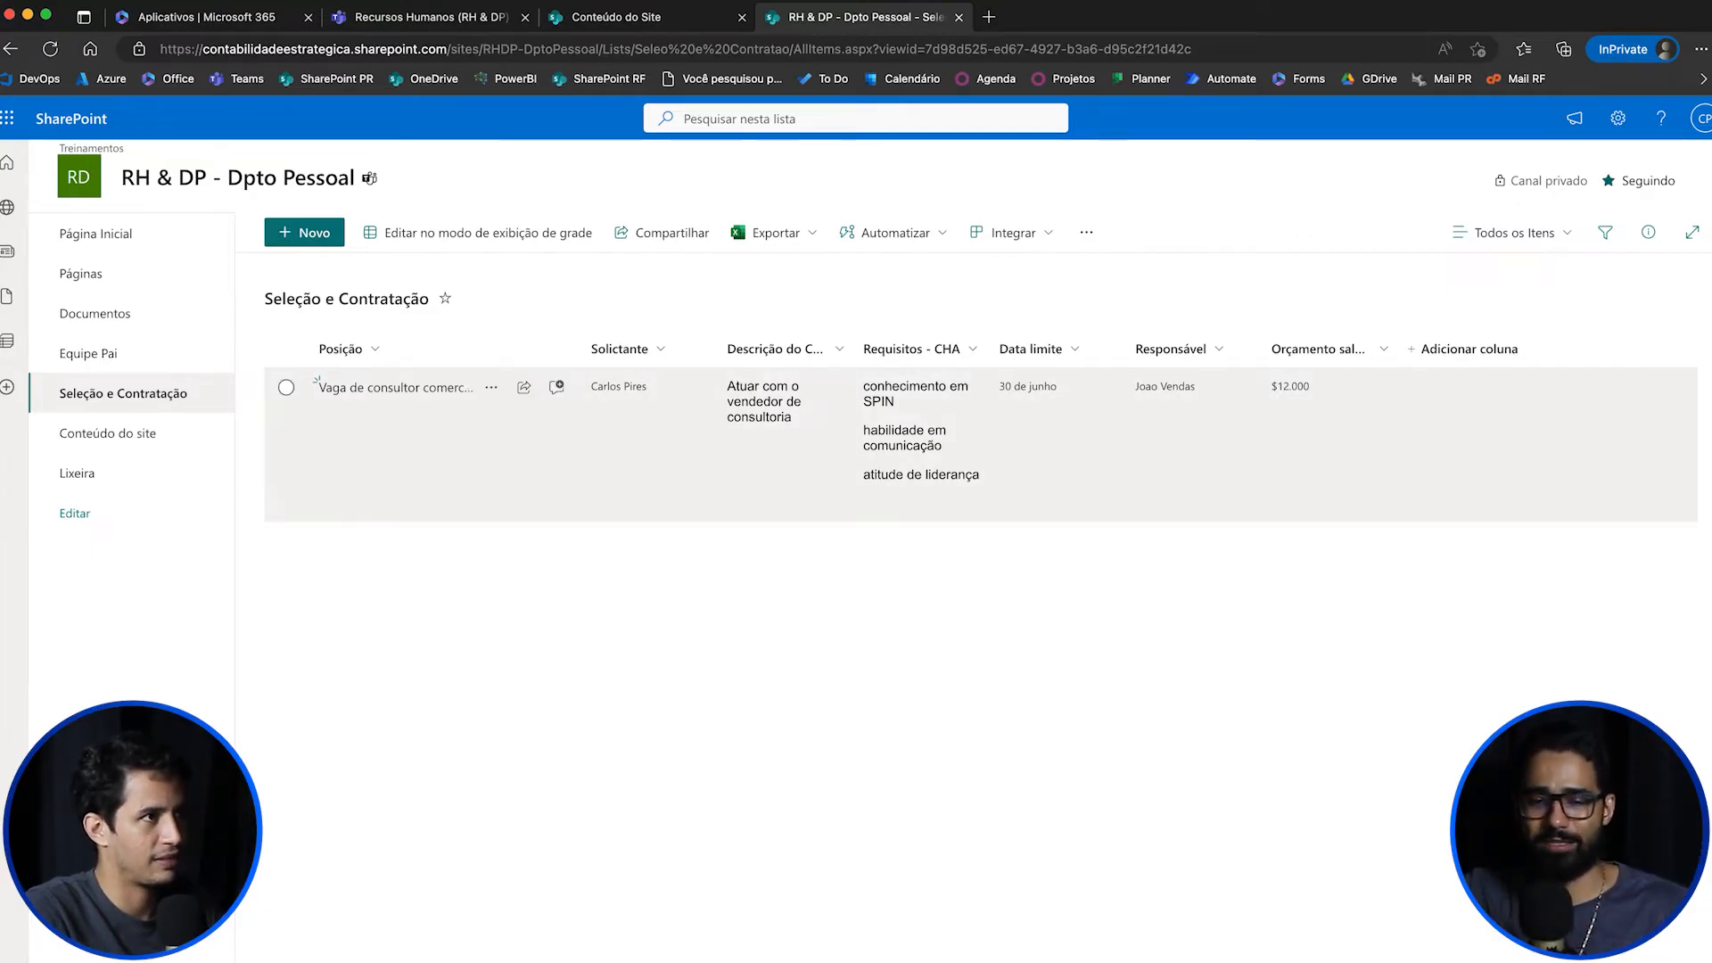
Step: Start another list item with "teste" as its Posição and "teszte" as its saved Descrição do Cargo
left_click(304, 232)
type("teste")
key("Tab")
key("Return")
type("teszte")
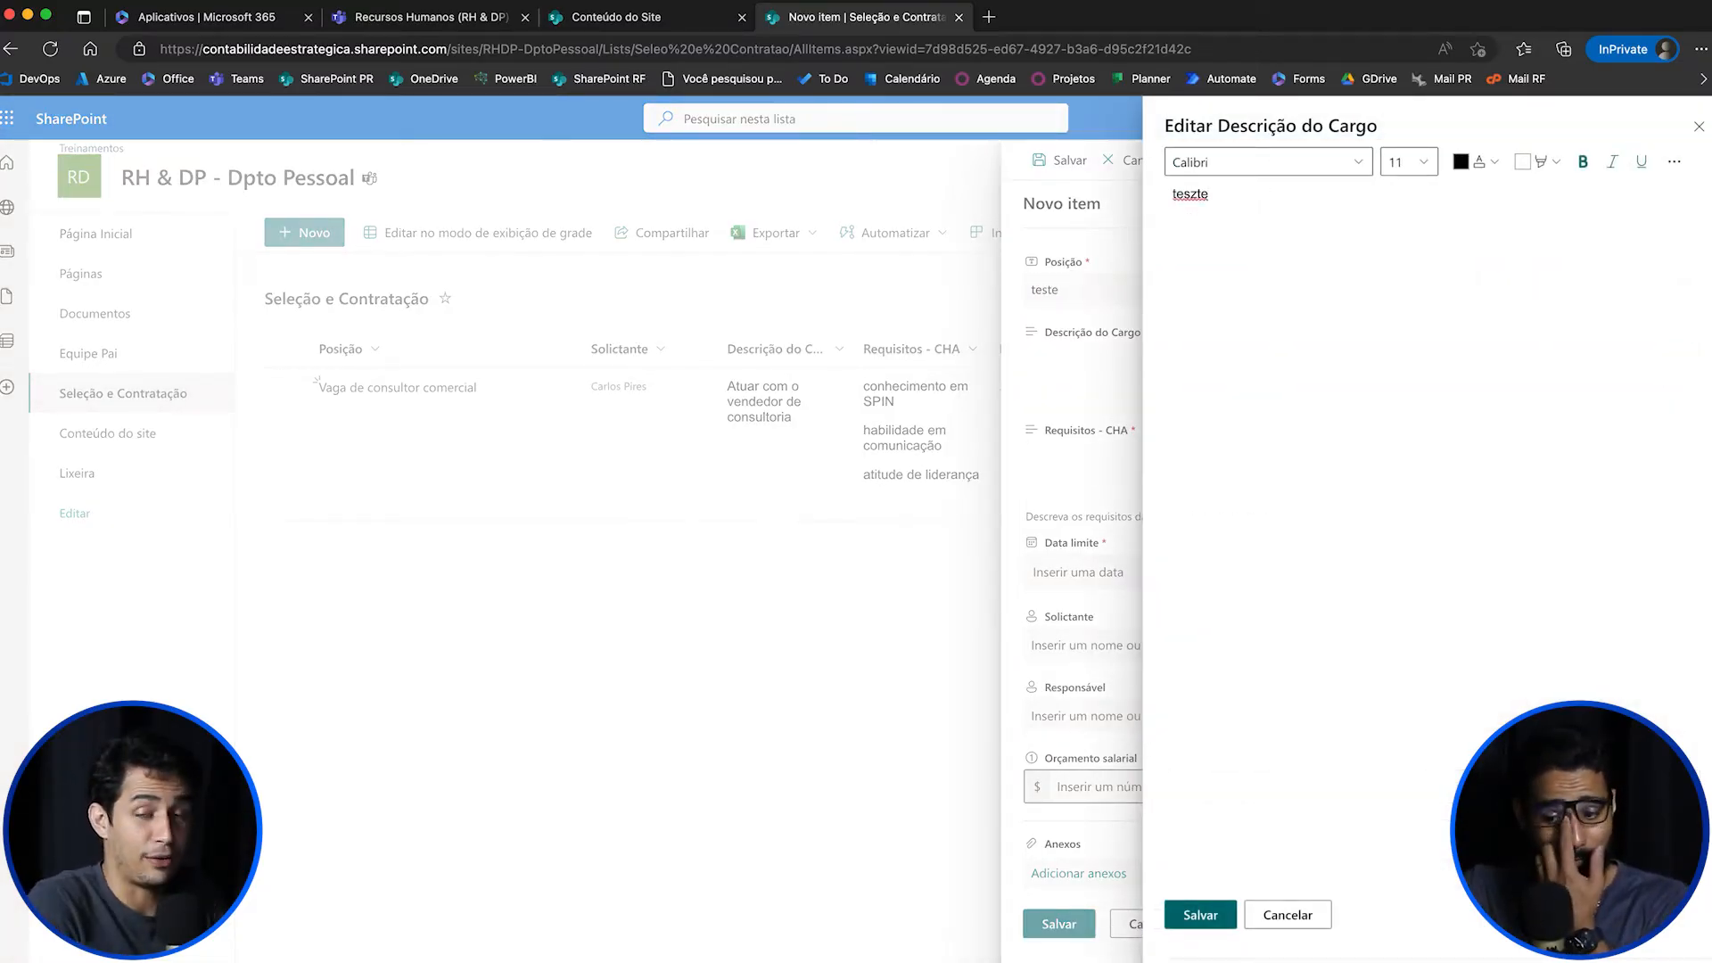
left_click(1200, 915)
Step: Enter the placeholder text "wefkhvbqv;jdnkams" as the test item's Requisitos - CHA and save the text
left_click(1361, 470)
key("Return")
type("wefkhvbqv;jdnkams")
left_click(1200, 915)
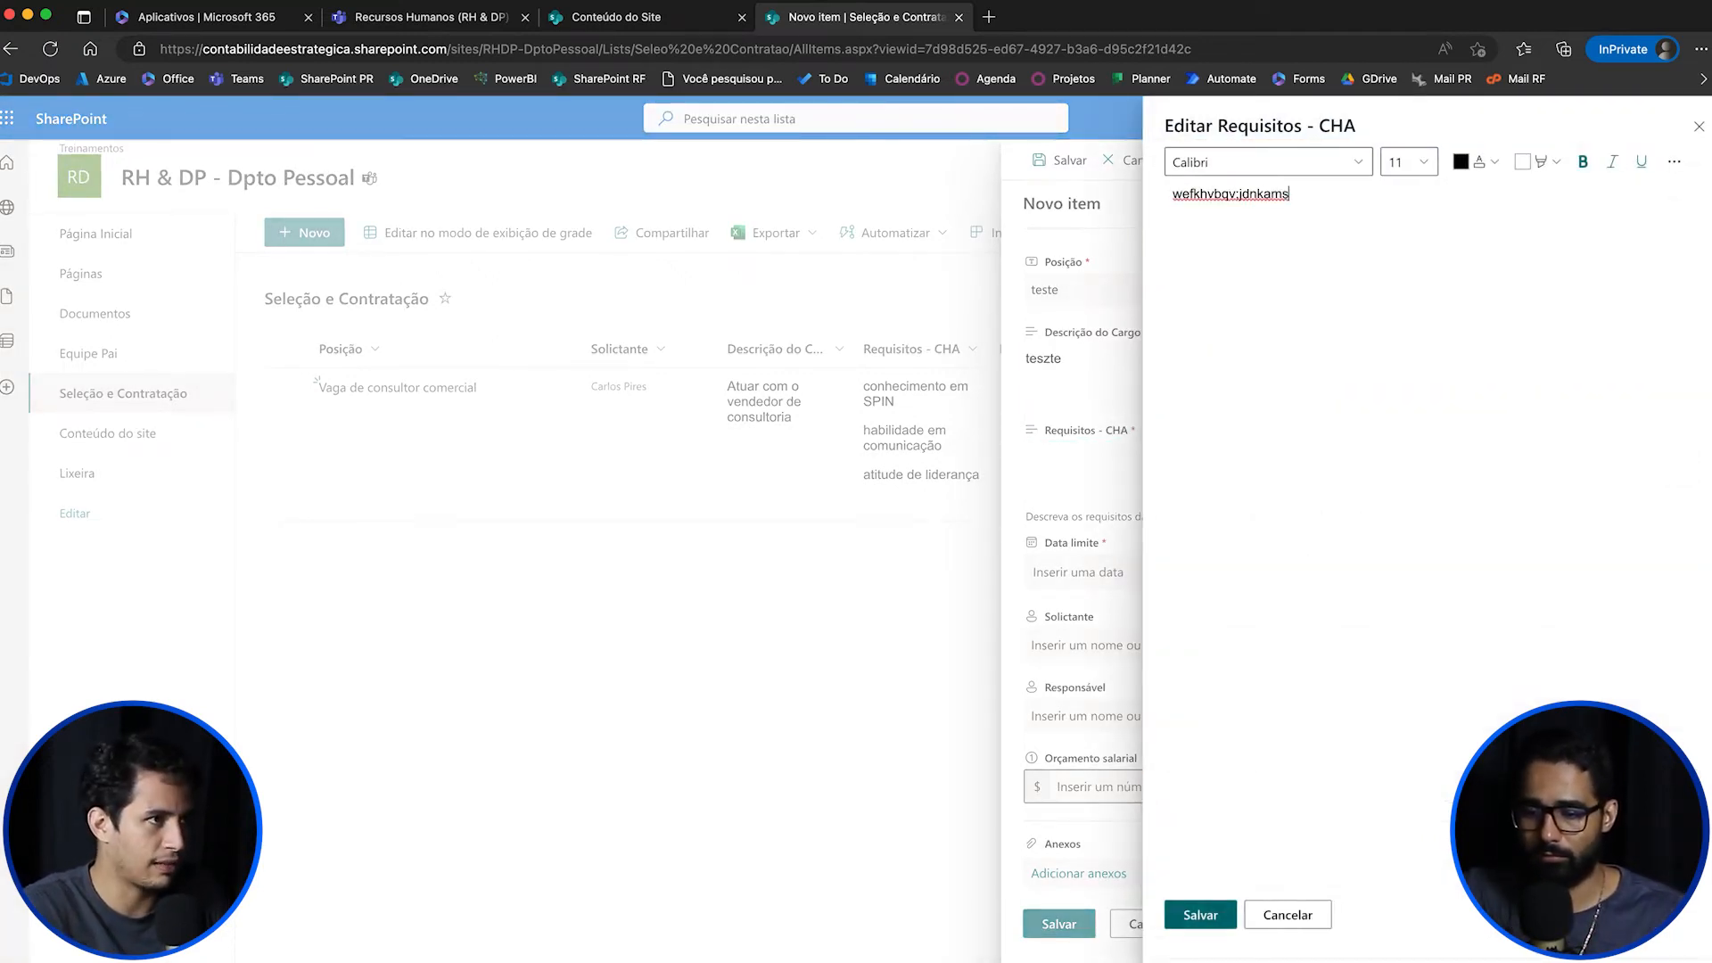
Step: Set the test item's Data limite to 14/06/2023
key("Tab")
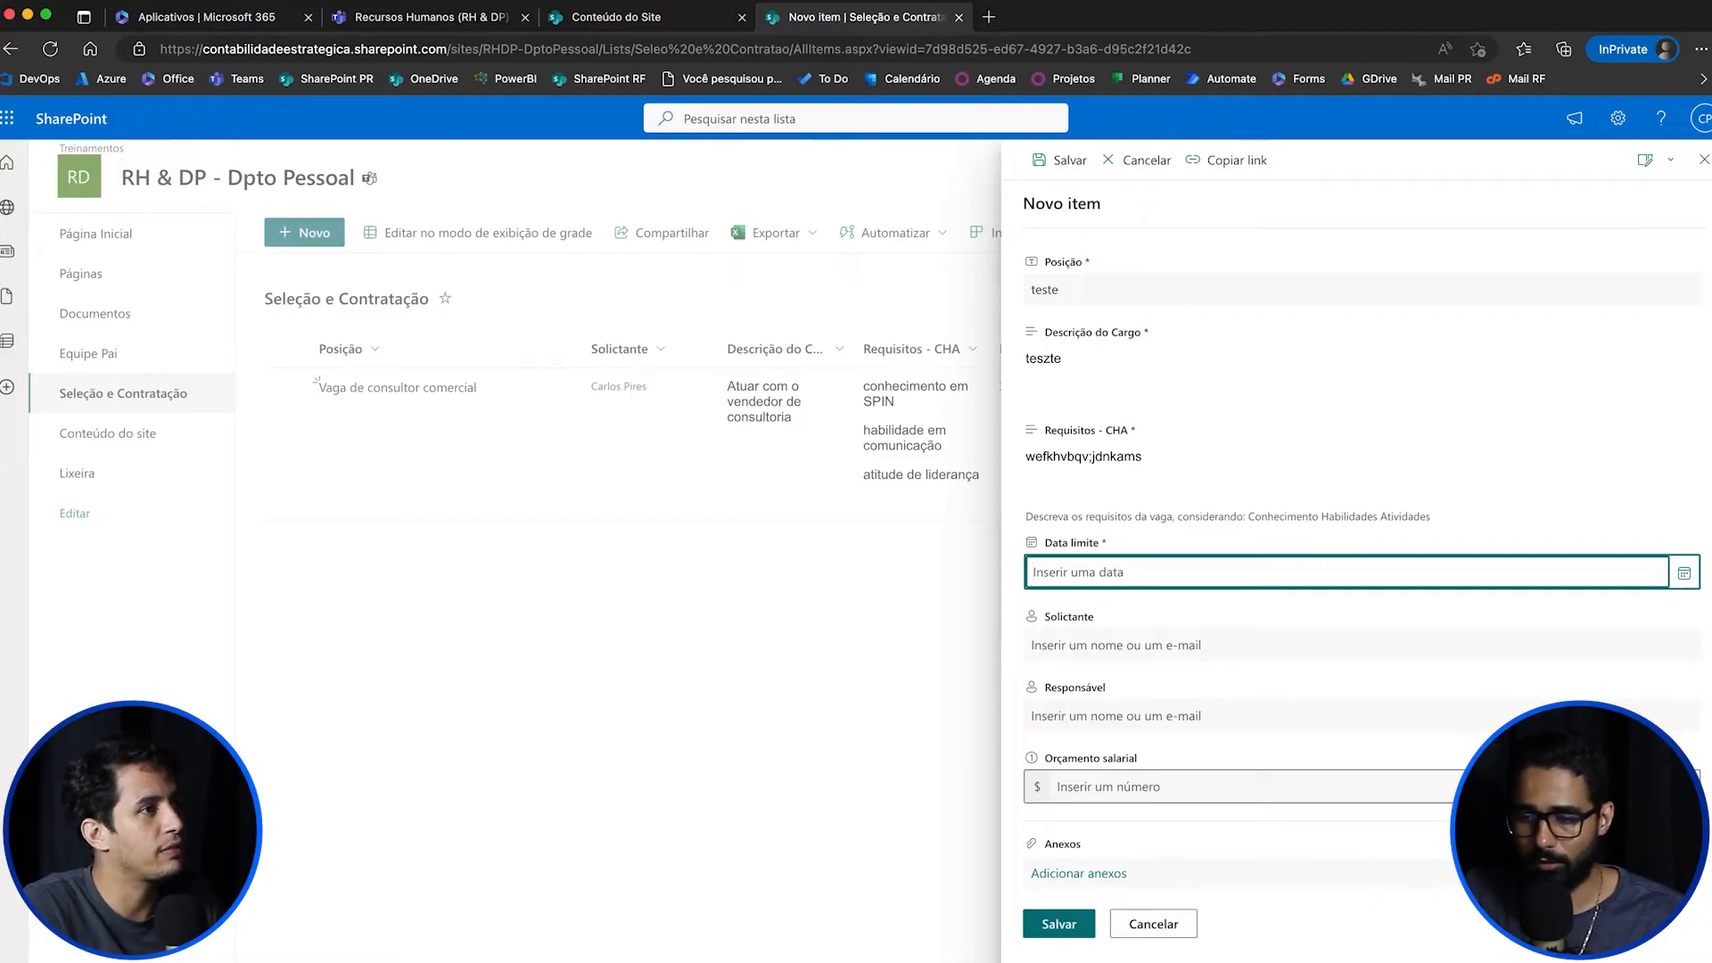
key("Tab")
key("Return")
key("Tab")
key("Return")
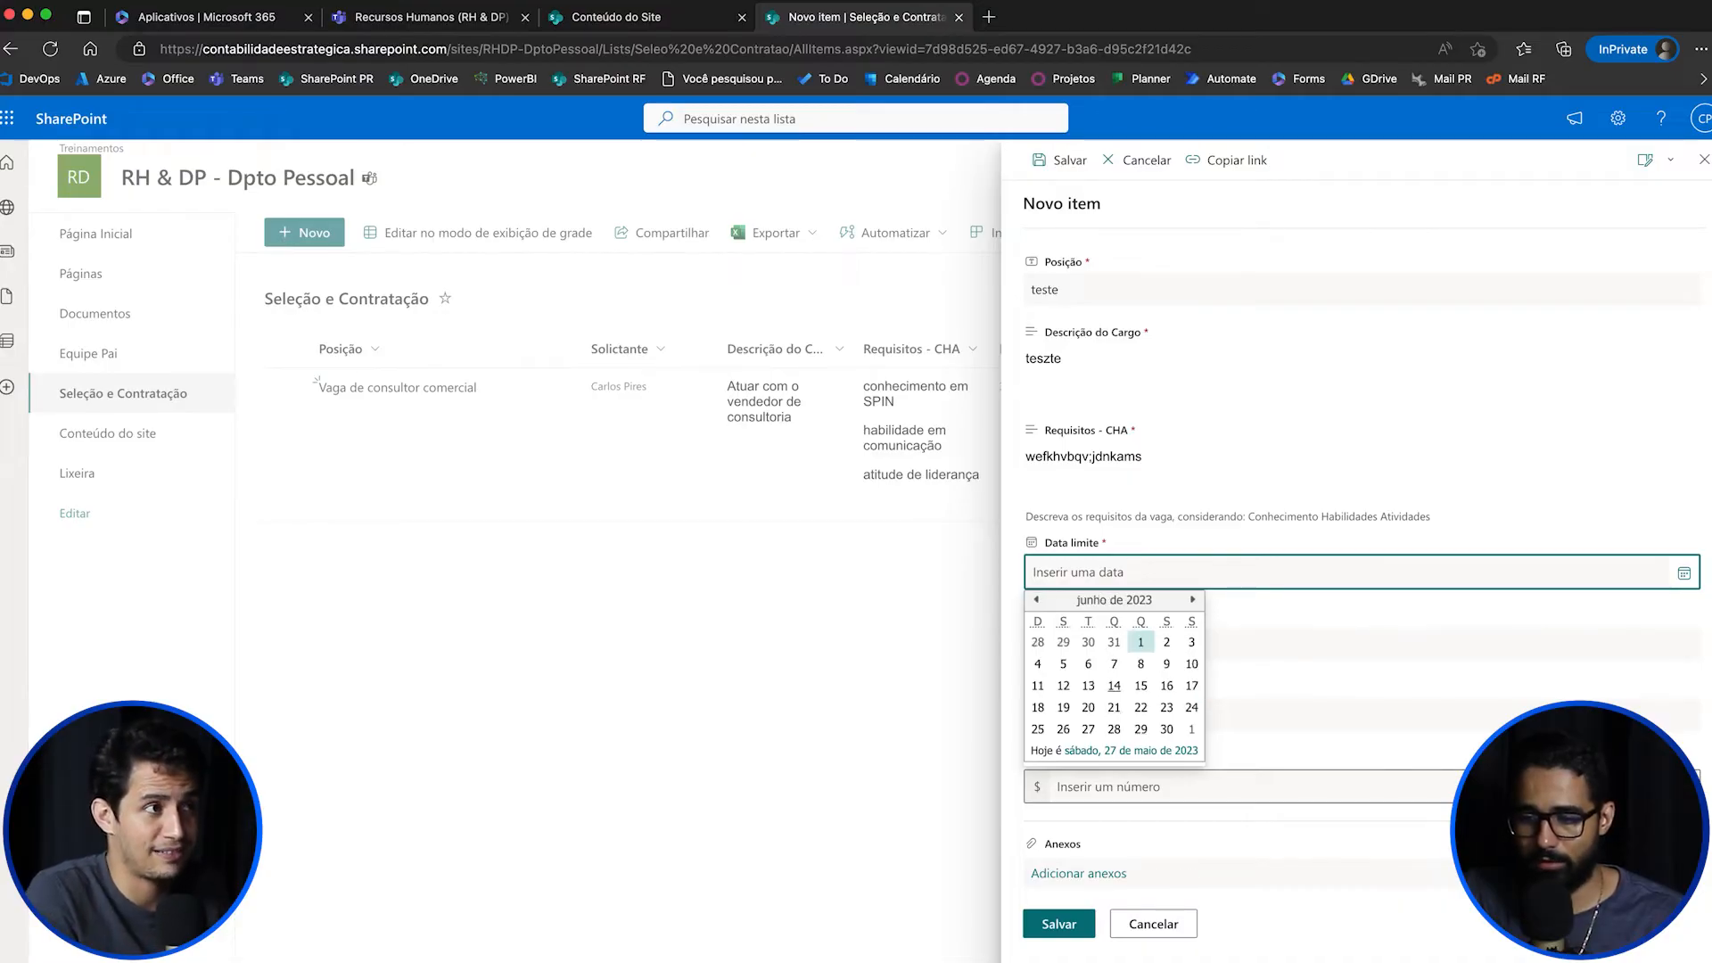
left_click(1113, 686)
Step: Enter the requester's name as Solicitante and the sales colleague's name as Responsável, leave the salary budget empty, and save the test item
left_click(1114, 645)
type("car")
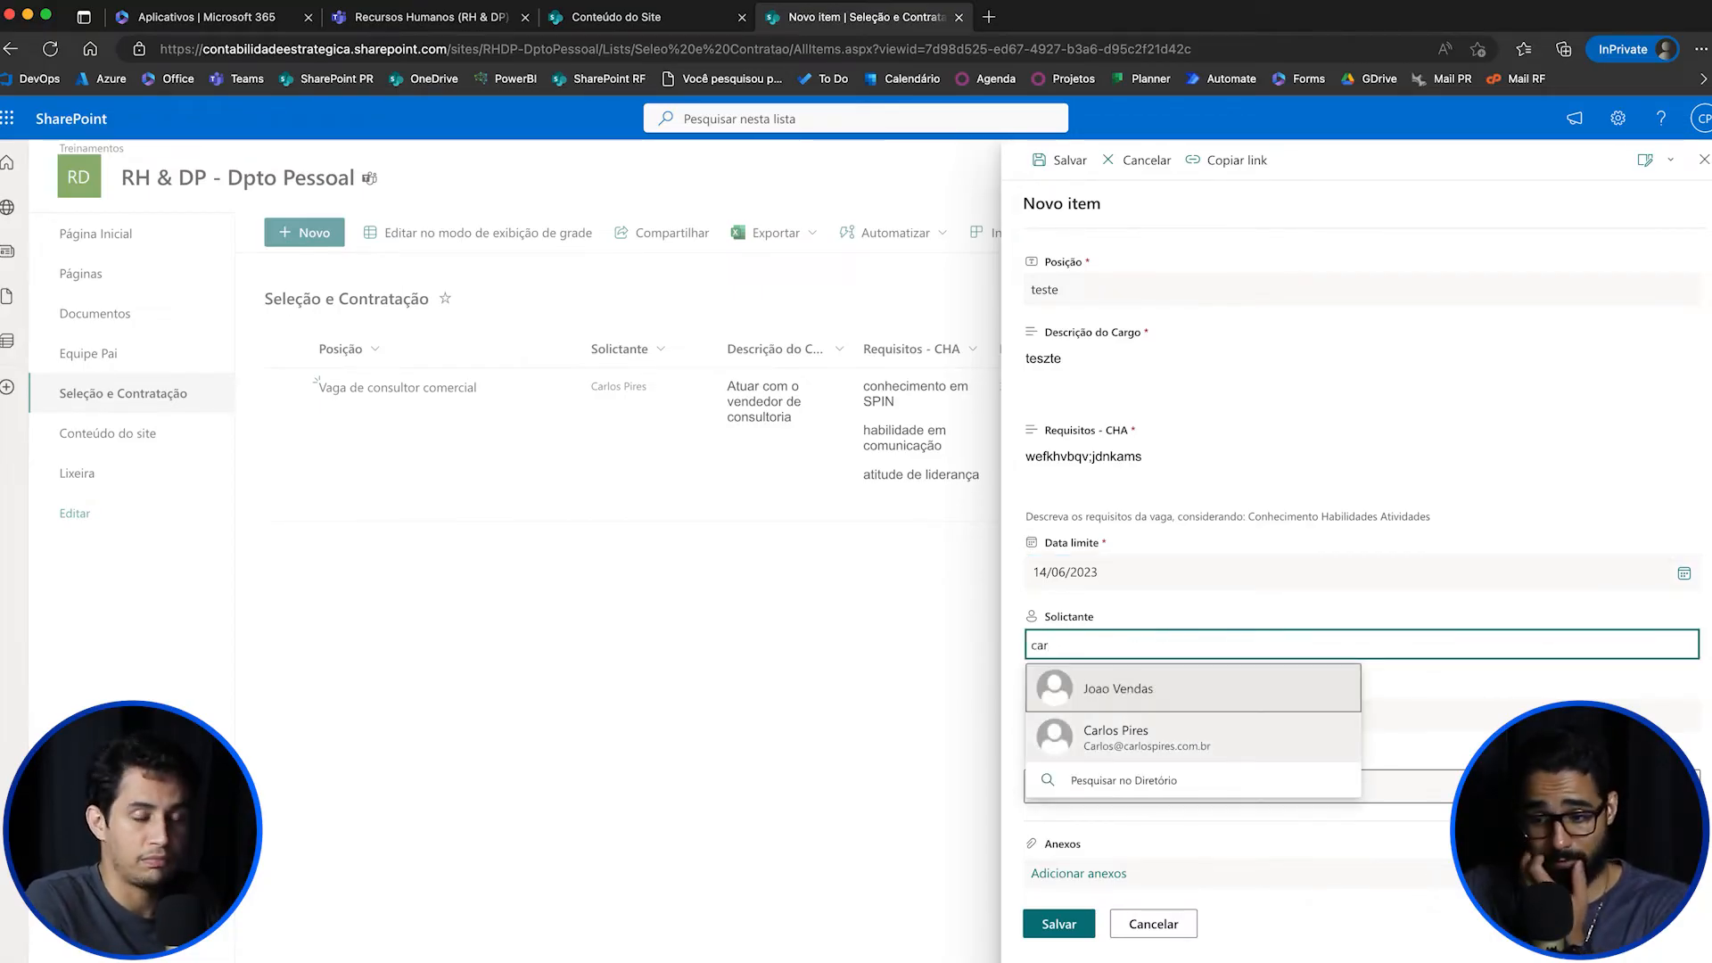
key("Down")
key("Return")
key("Tab")
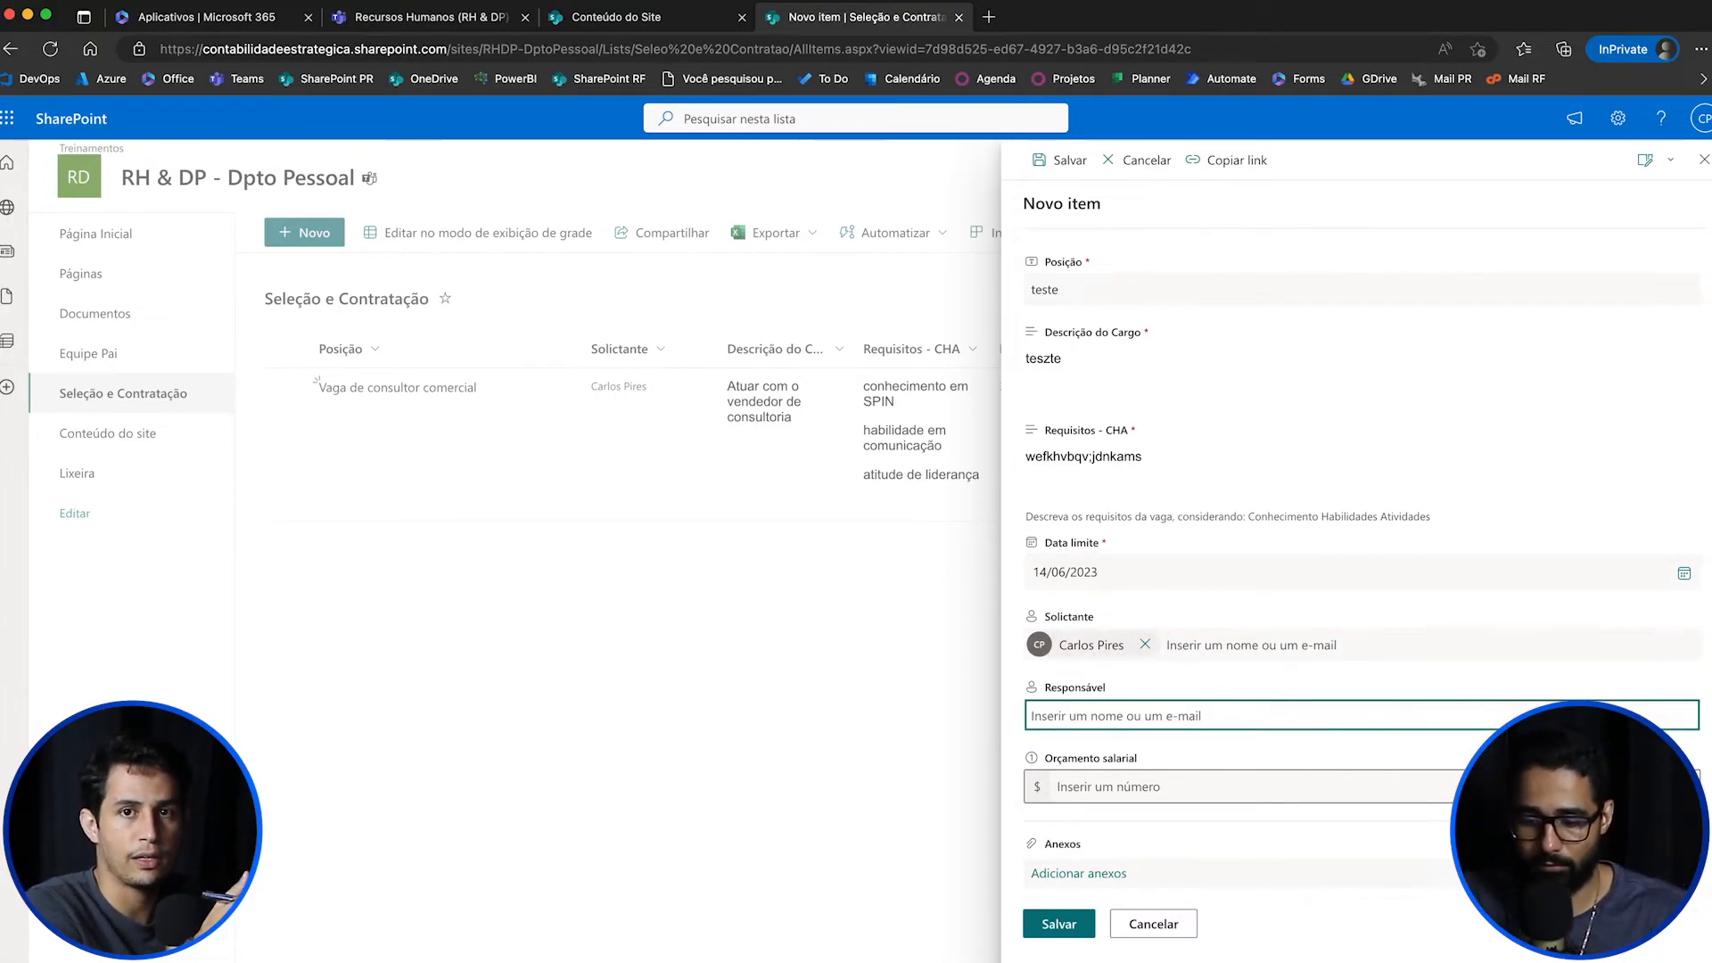
type("joao")
key("Return")
key("Tab")
left_click(1058, 924)
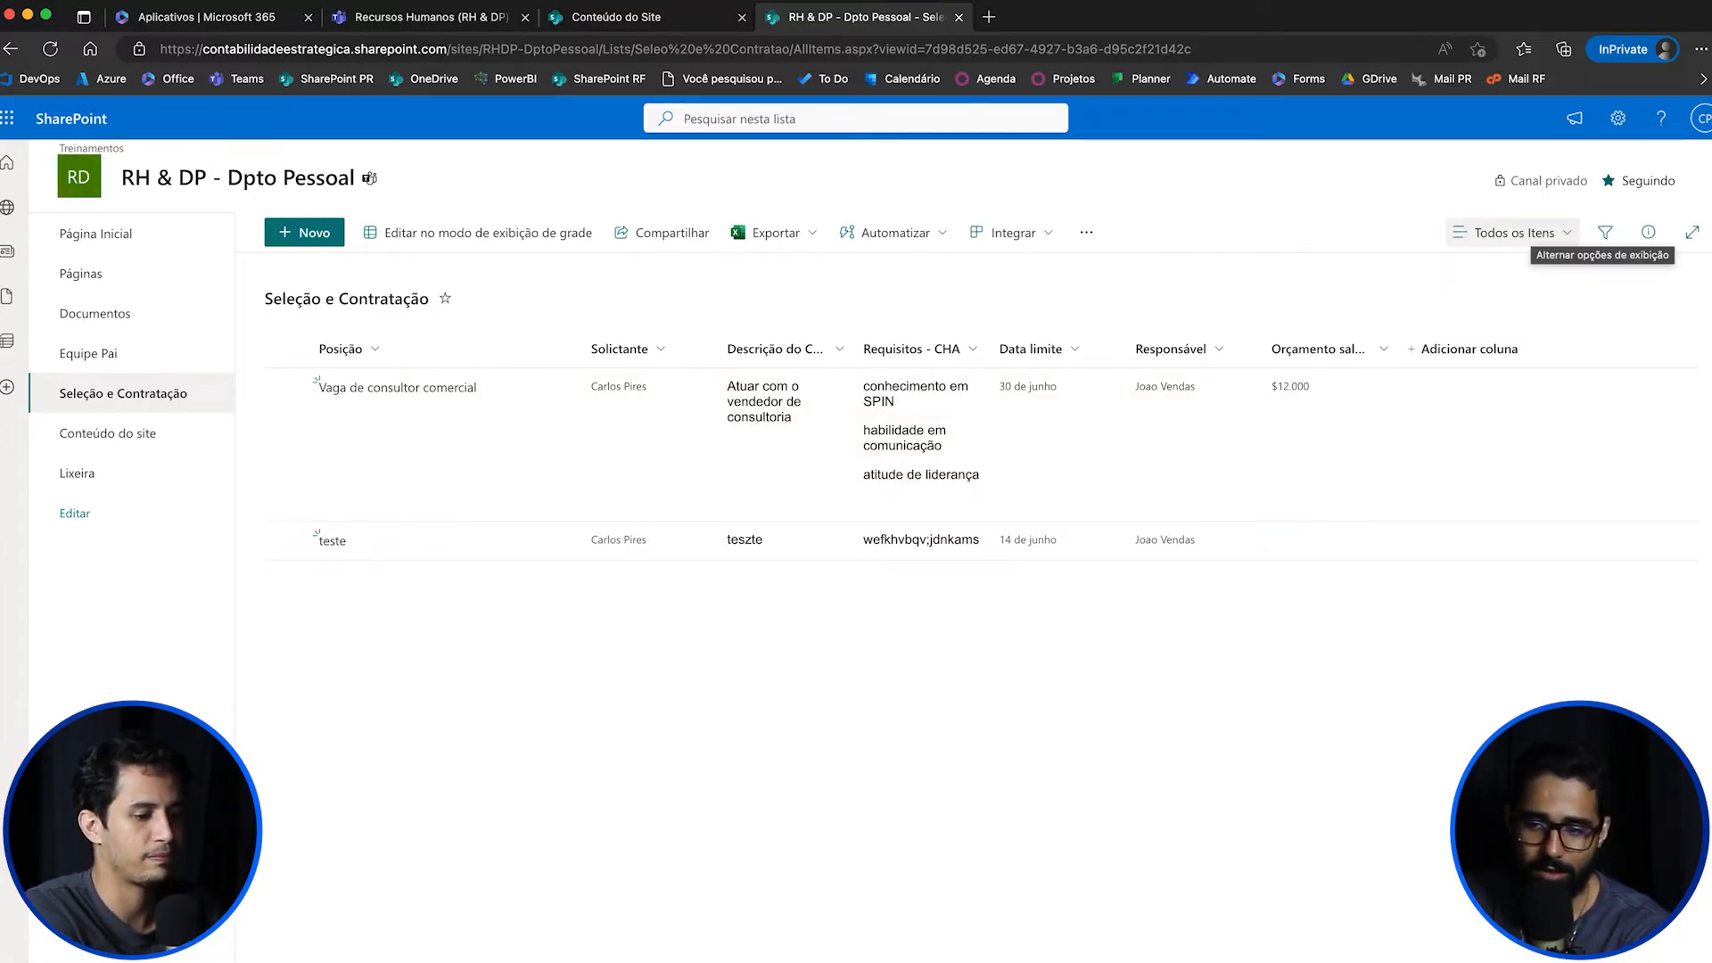
Step: Display the Seleção e Contratação items as Lista Compacta, then as Galeria cards
left_click(1513, 232)
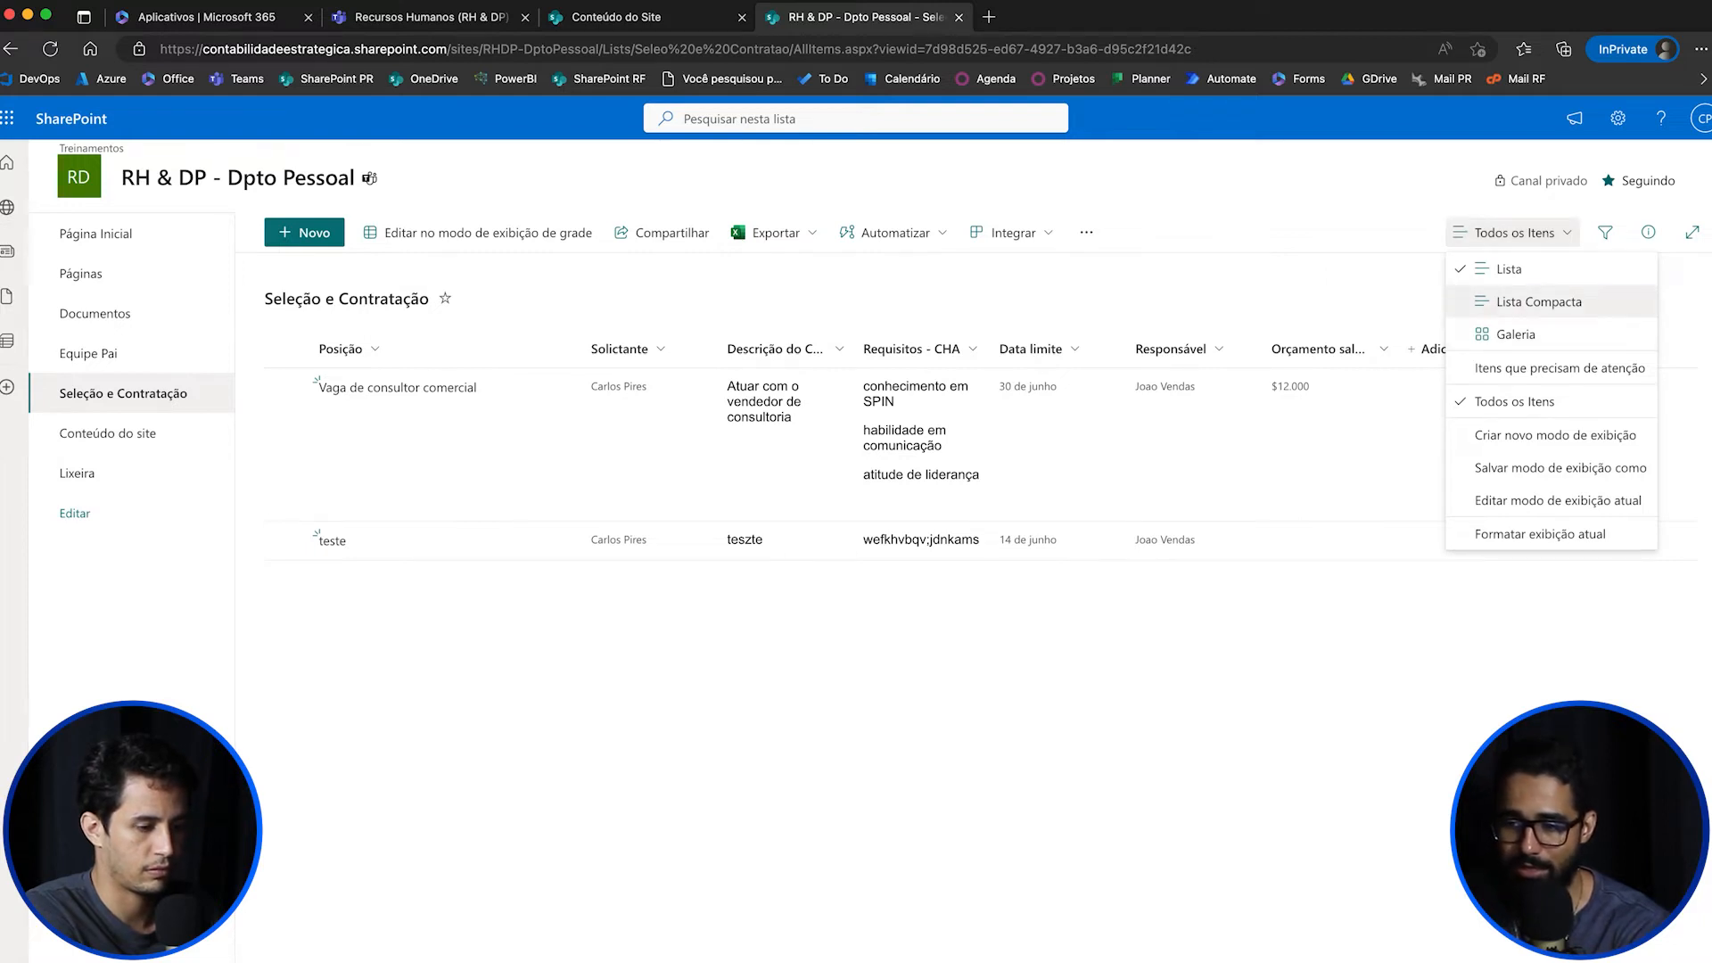
left_click(1539, 302)
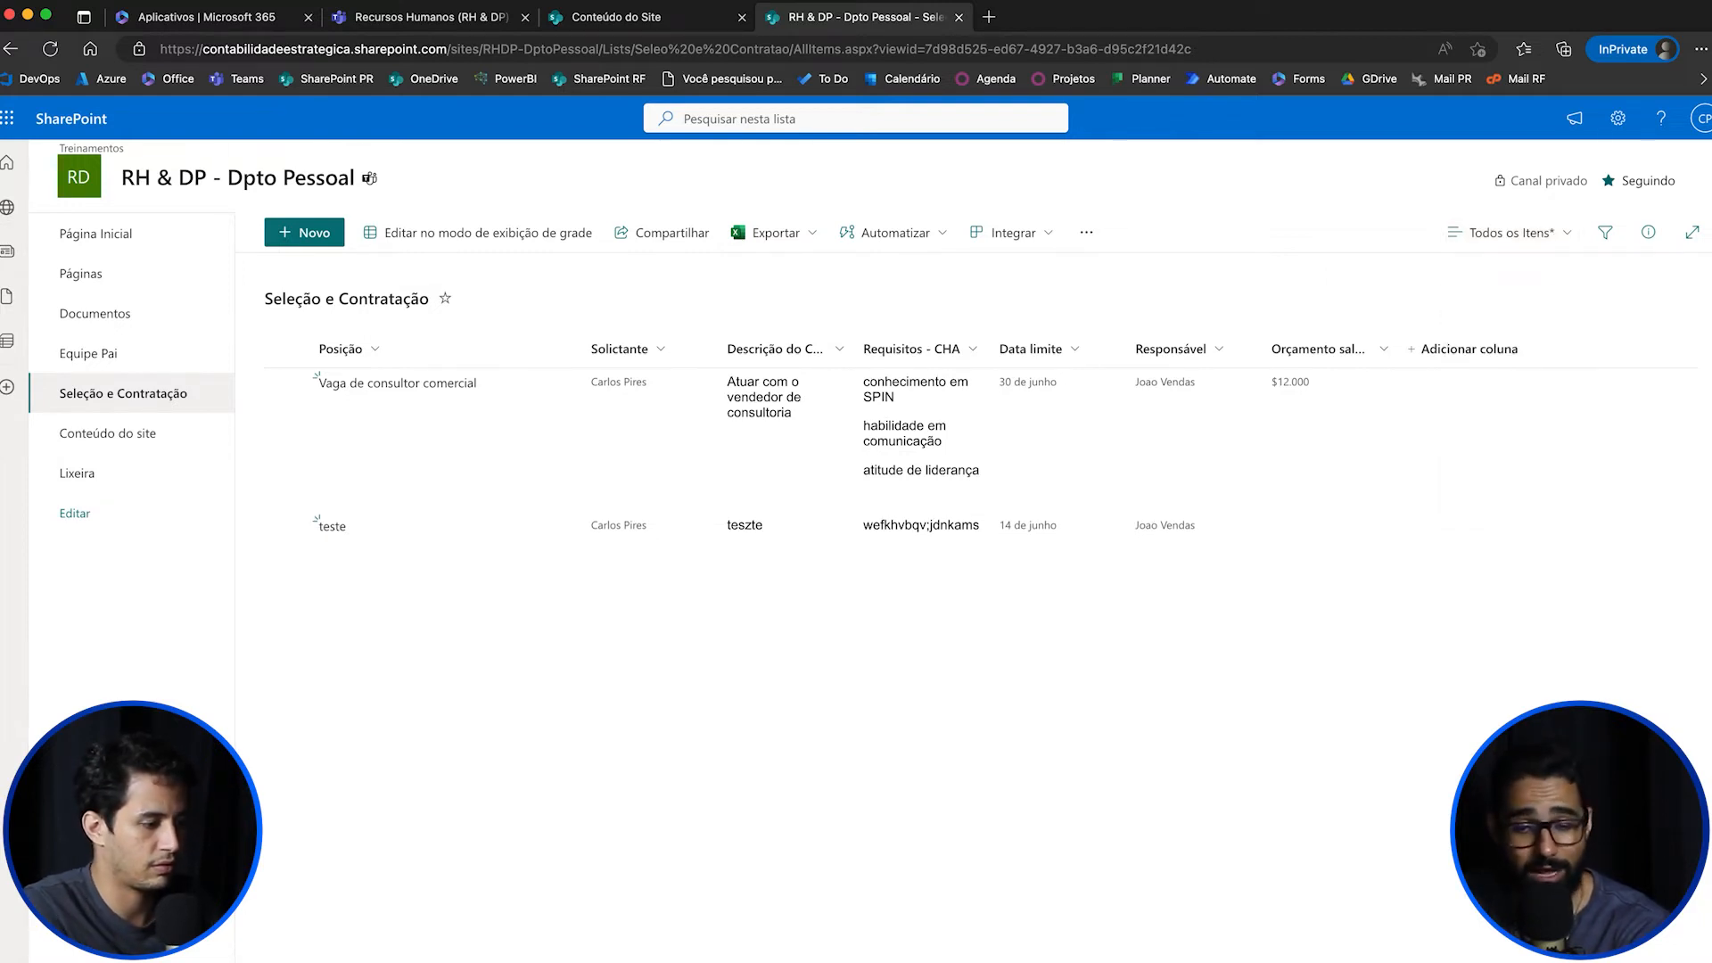
left_click(1510, 232)
left_click(1534, 334)
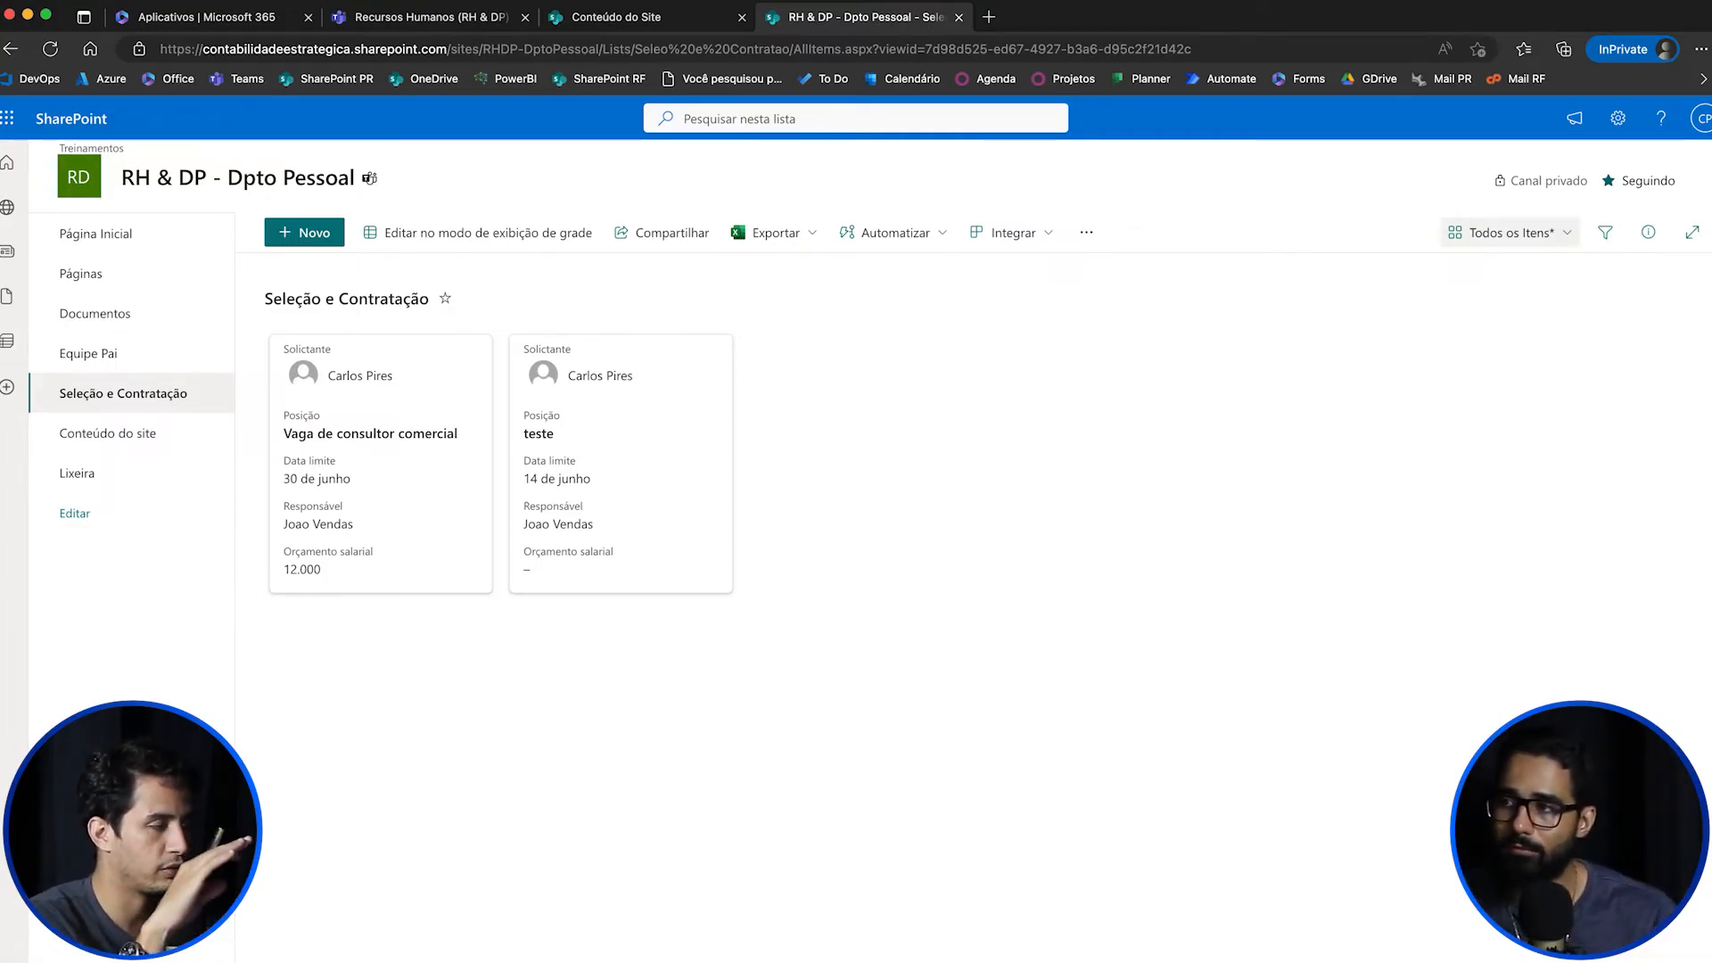
Step: Start a new view of the Seleção e Contratação list named "Kanban"
left_click(1507, 232)
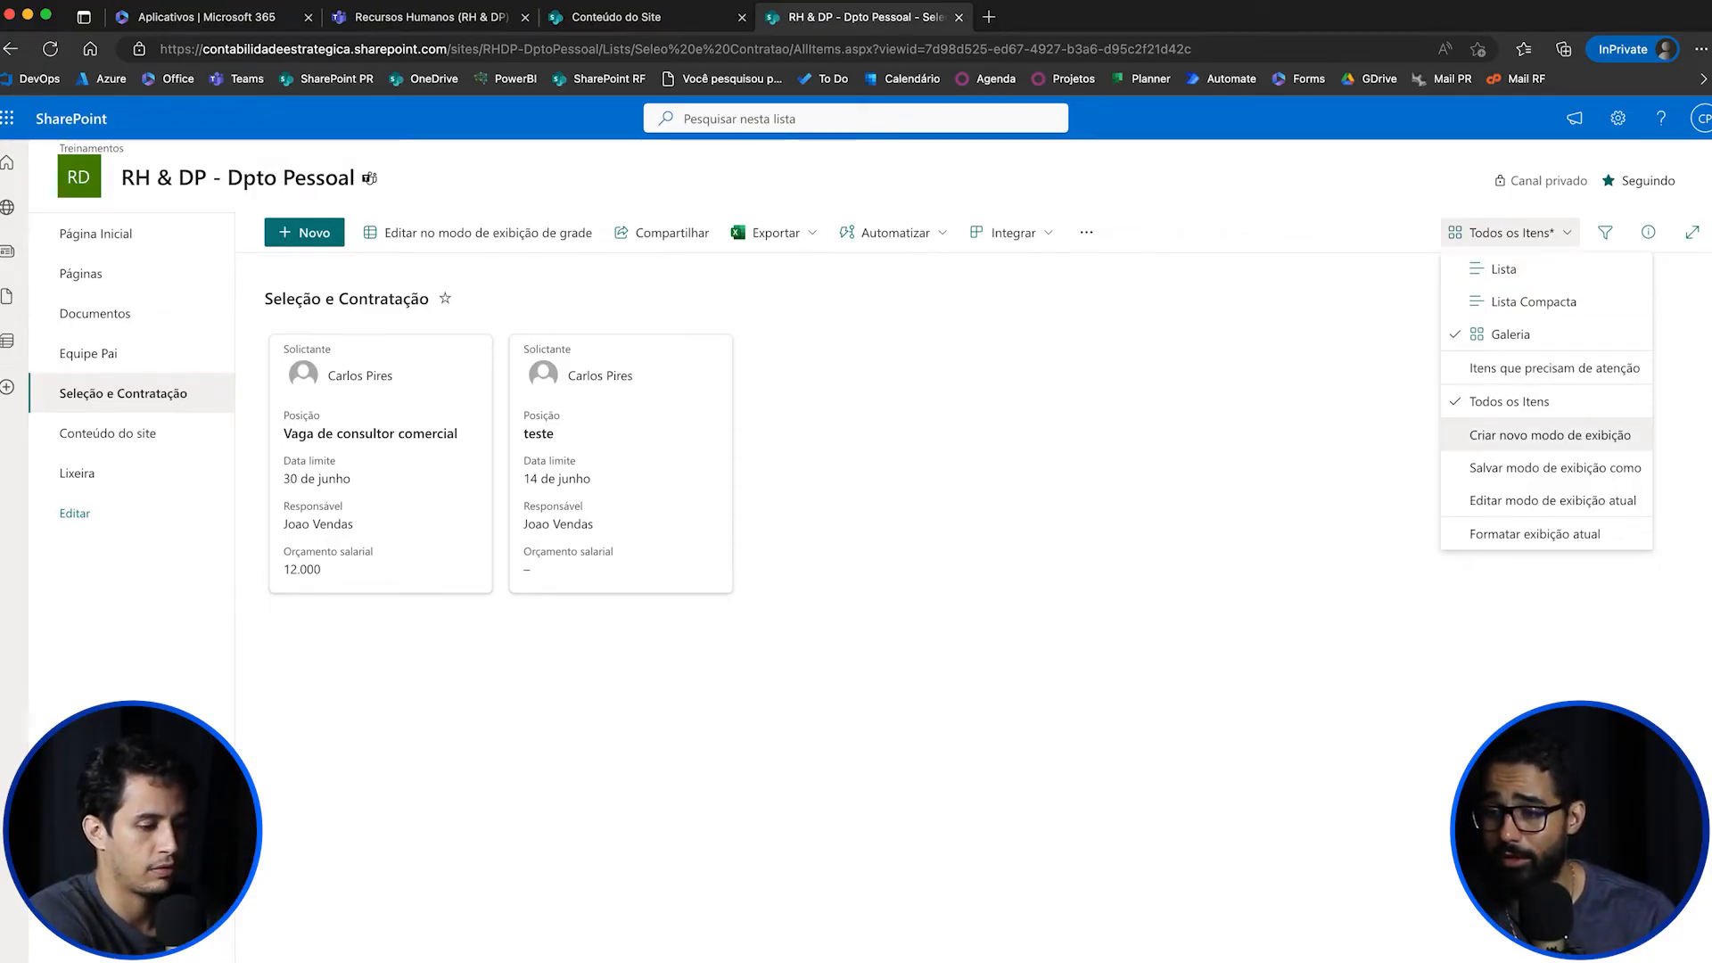
left_click(1550, 435)
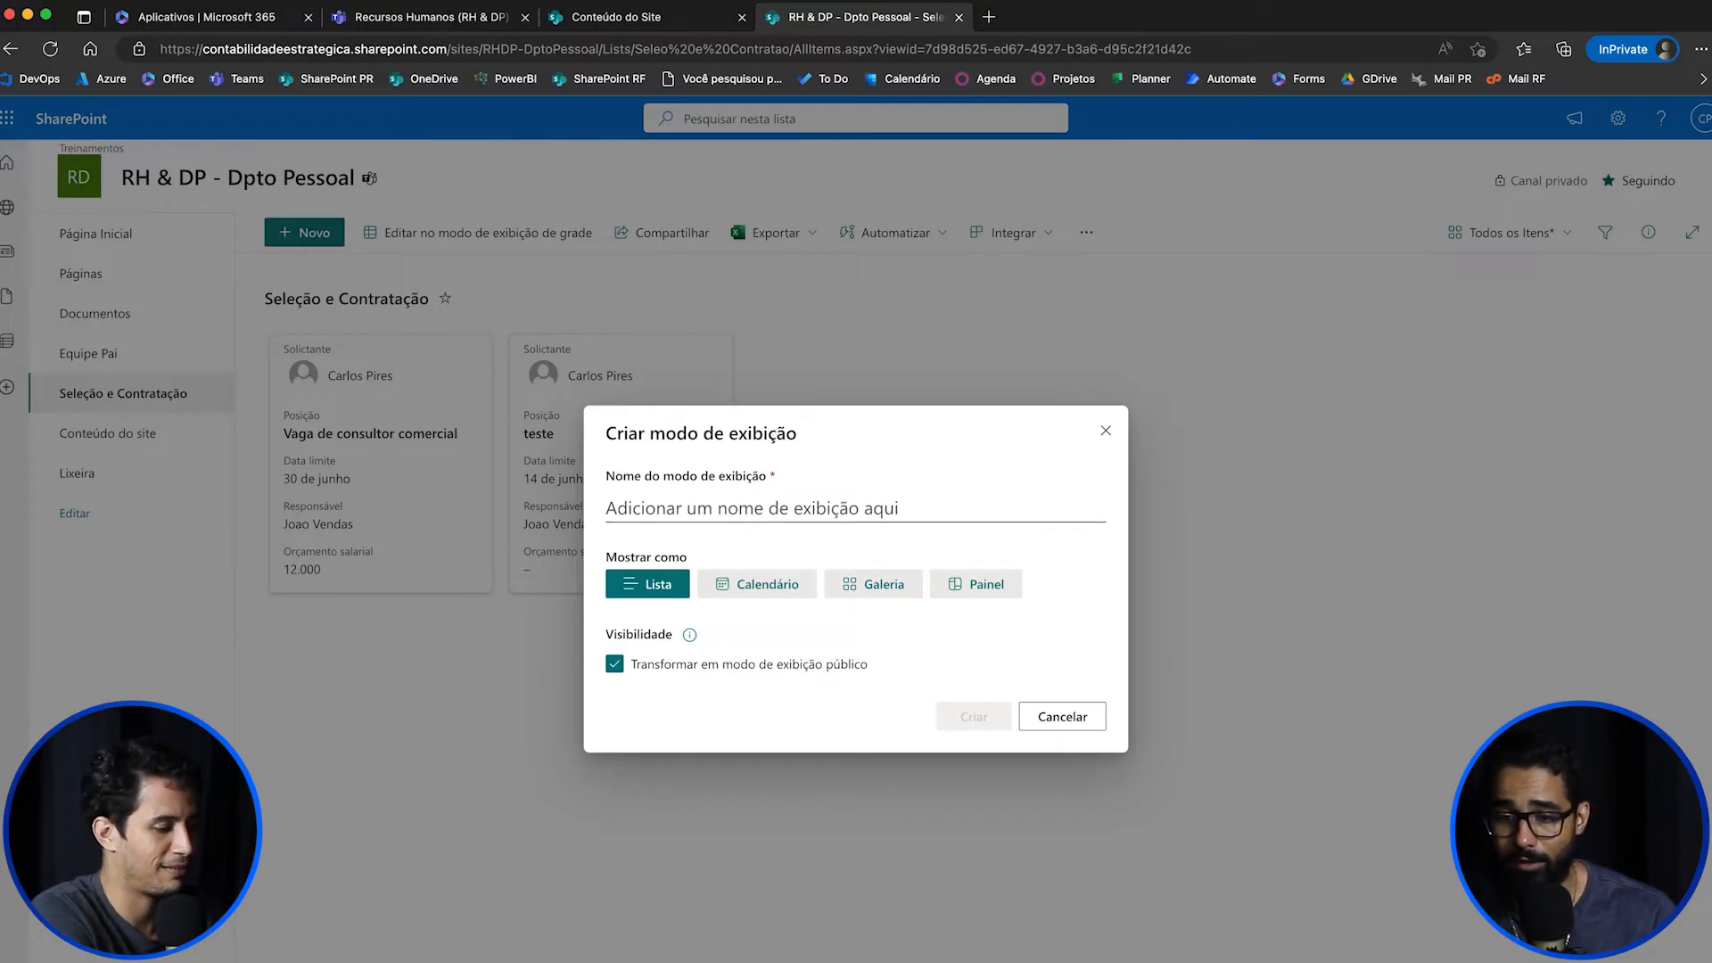
left_click(767, 509)
type("Kanbam")
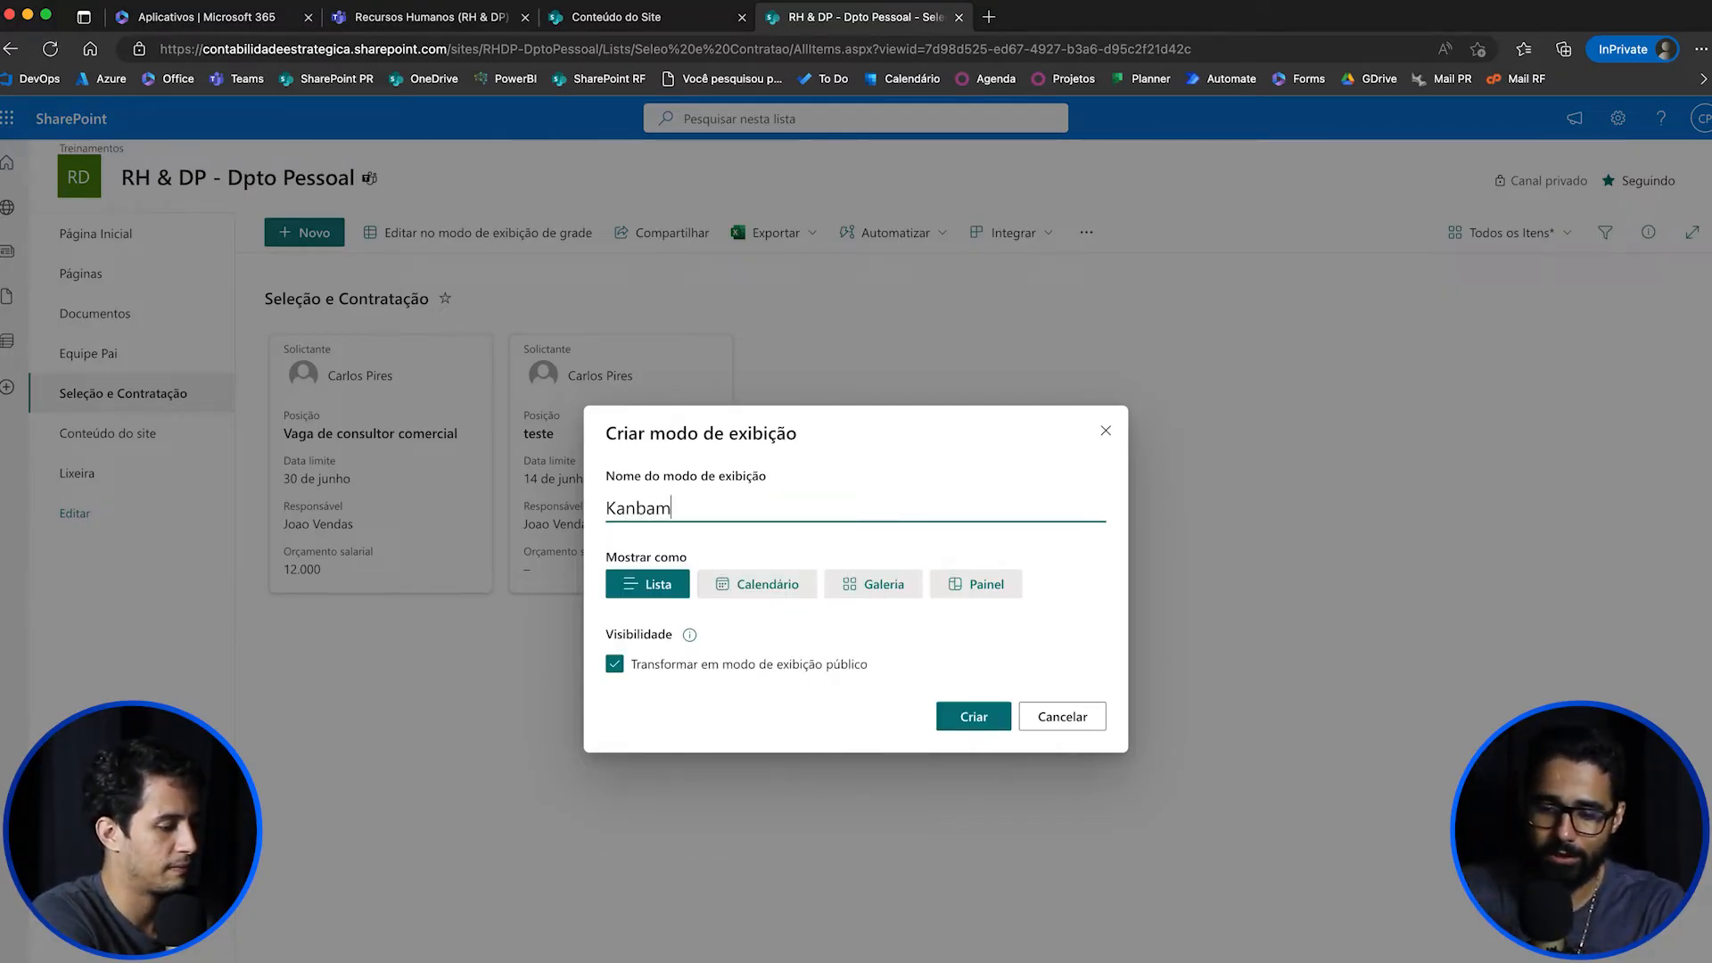
key("BackSpace")
type("n")
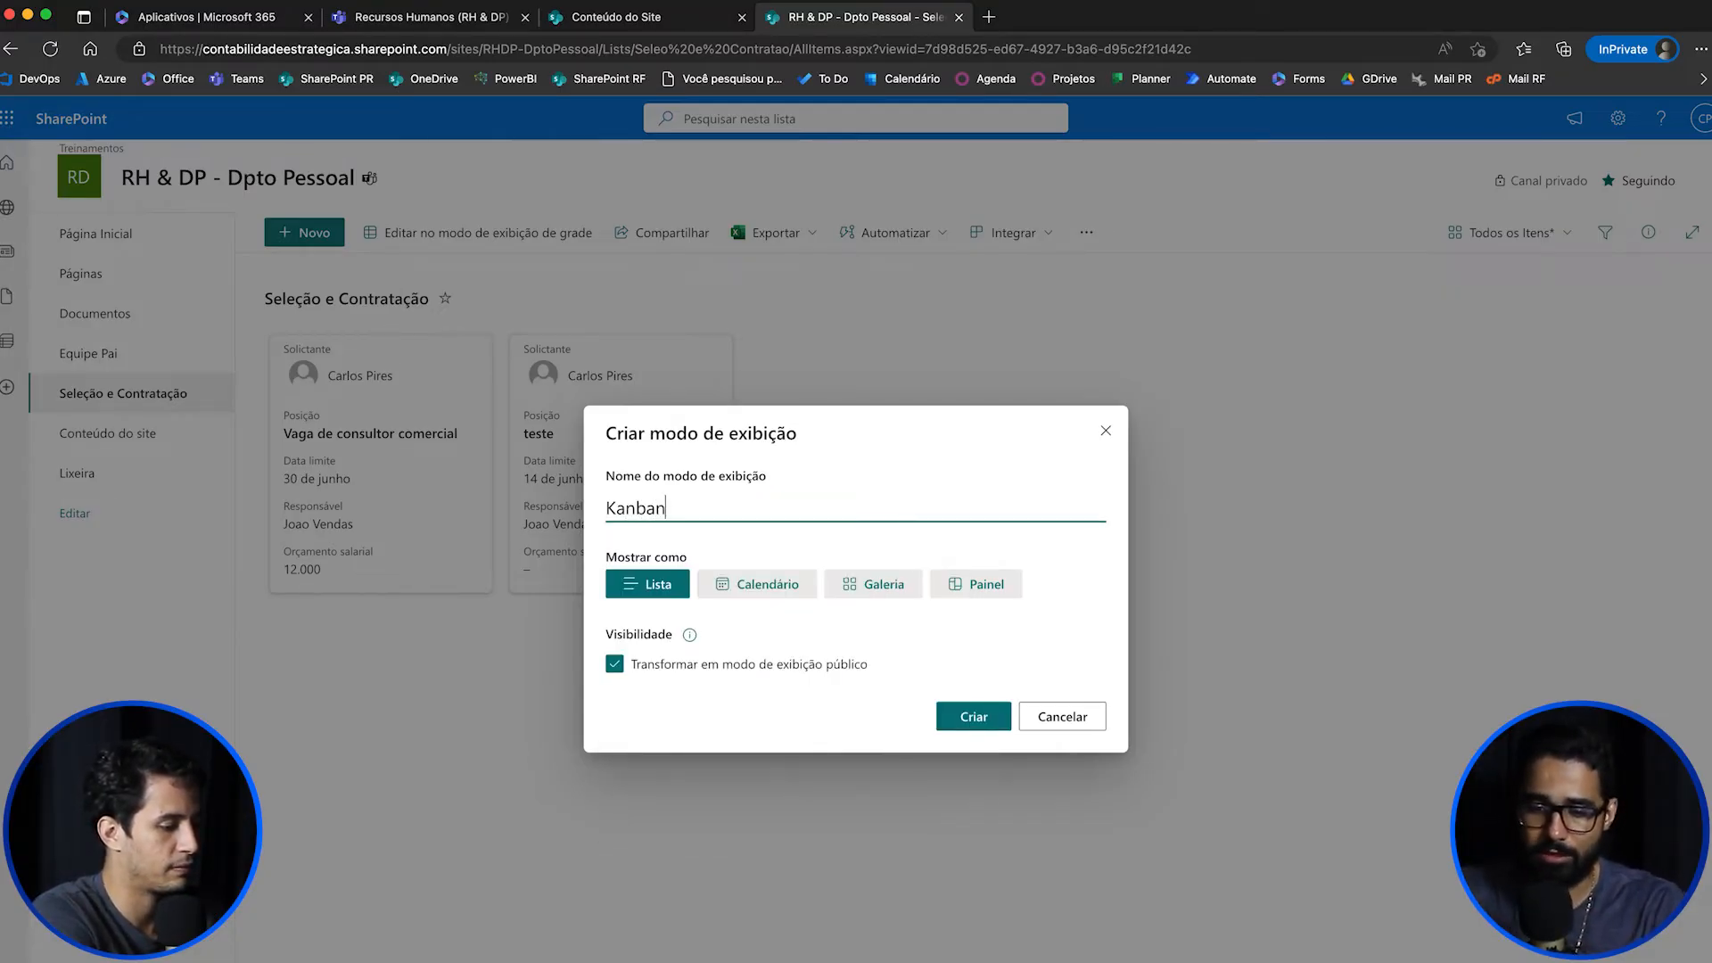
Step: Show the Kanban view as Painel and organize its board by a newly created column
left_click(976, 585)
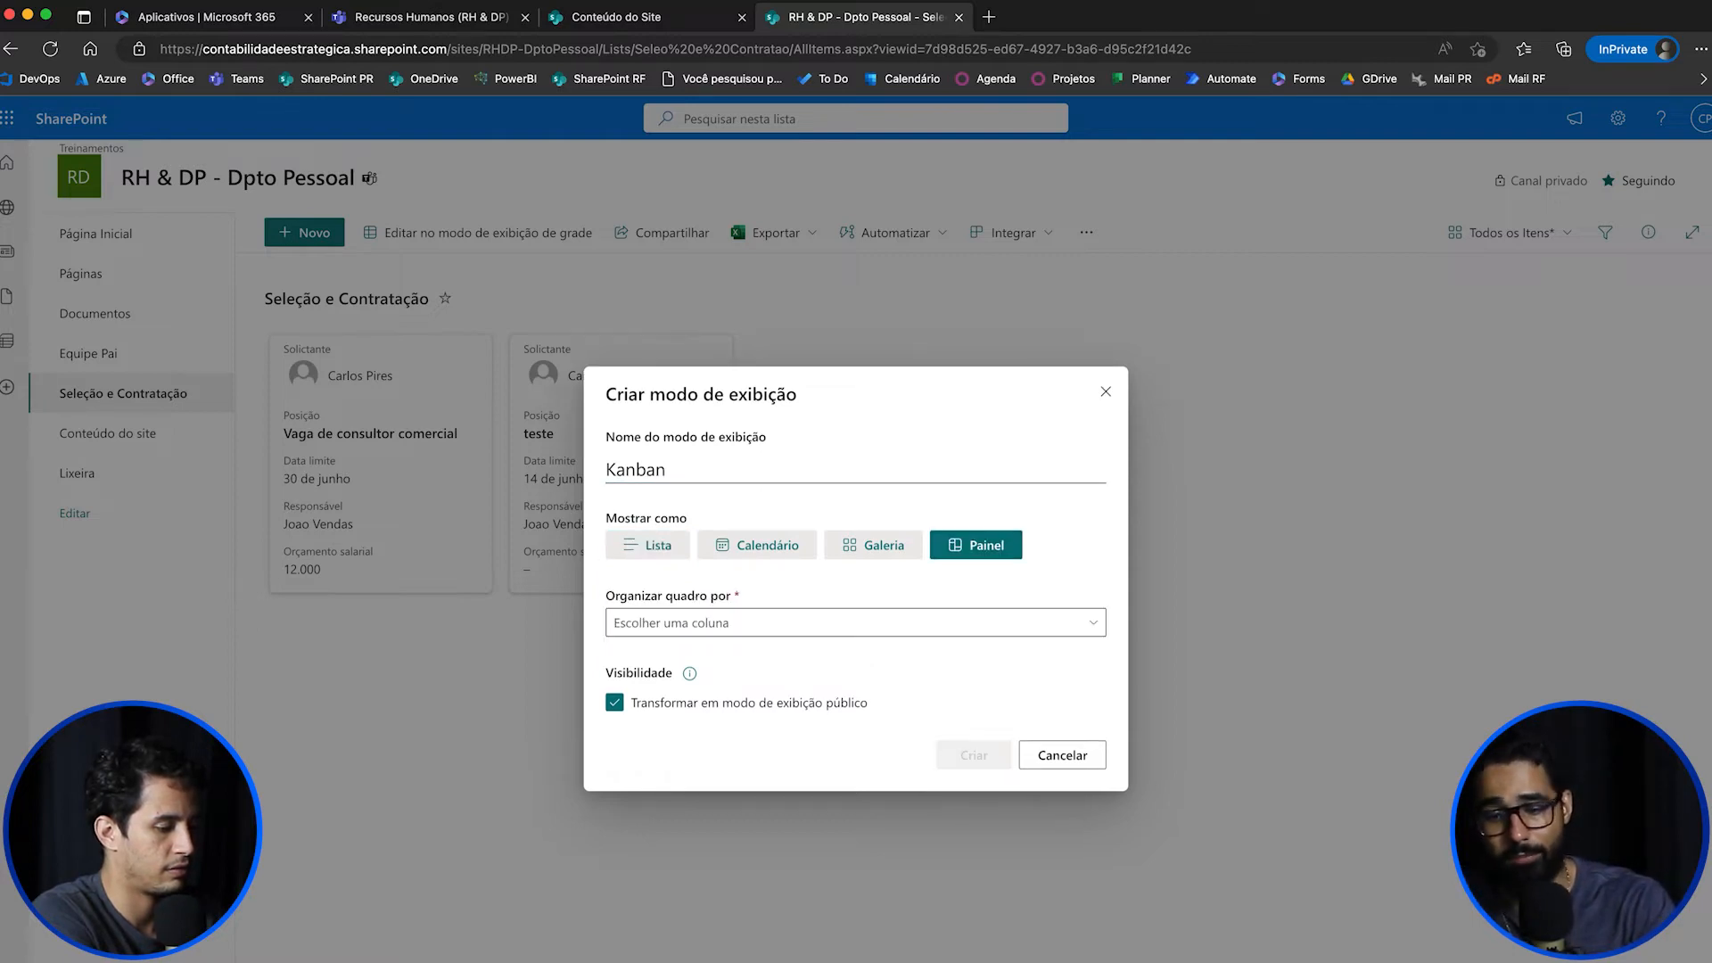
left_click(855, 622)
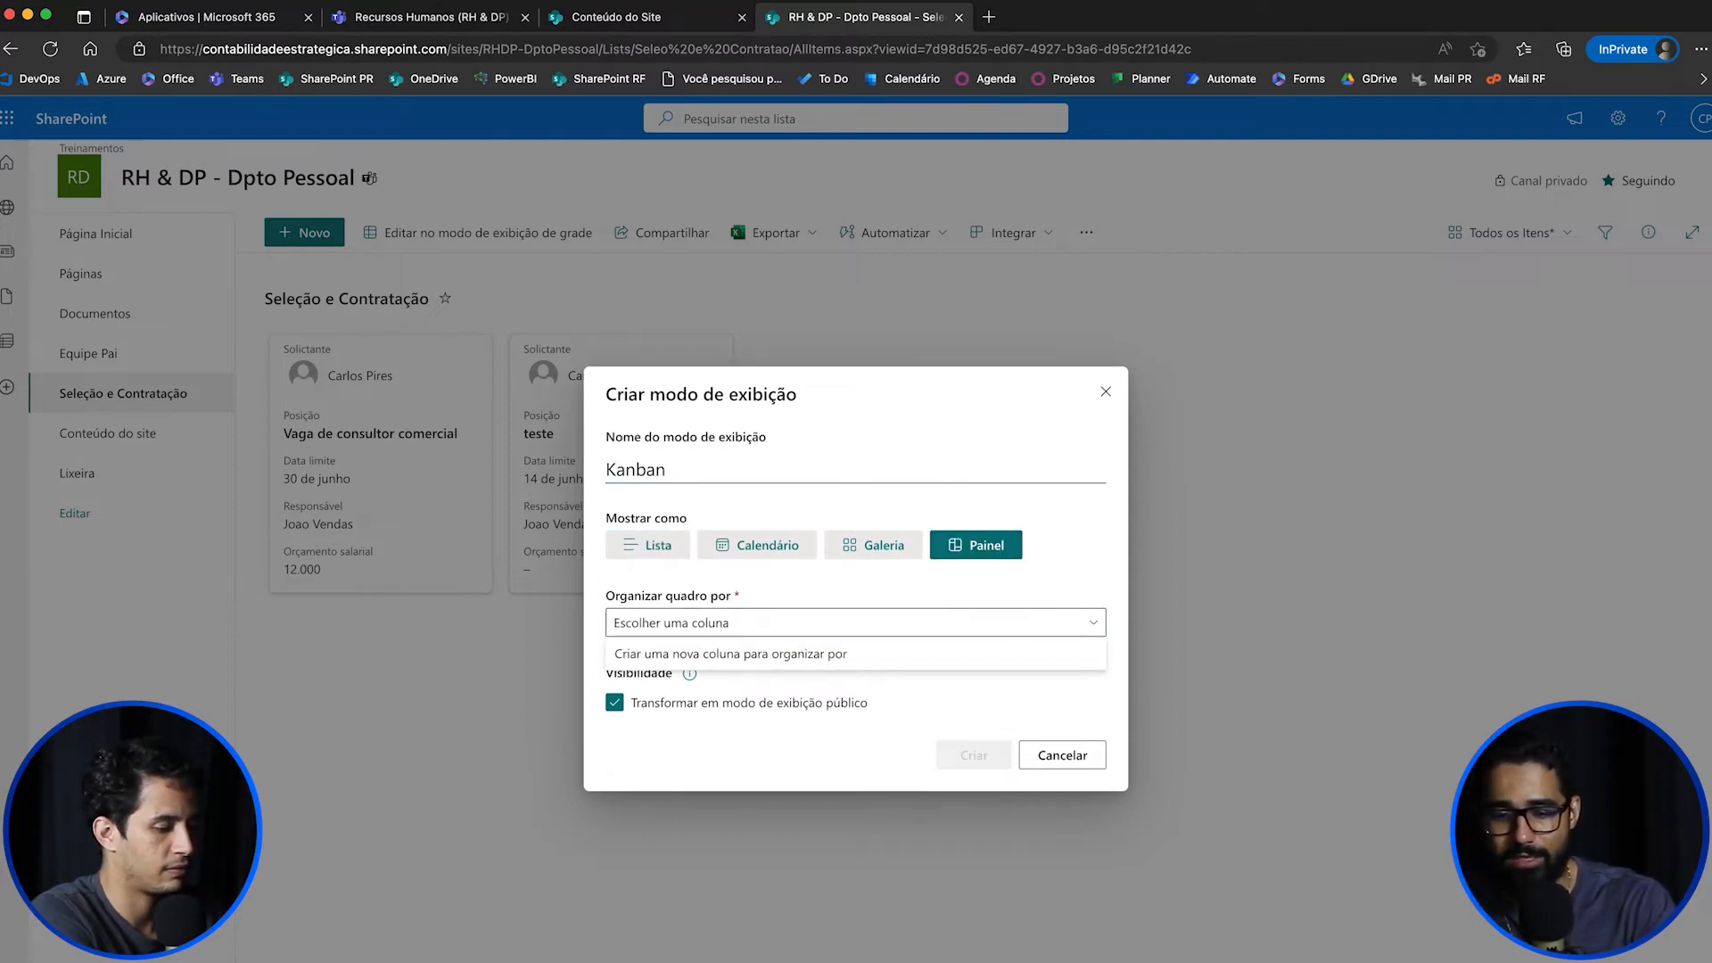
left_click(753, 654)
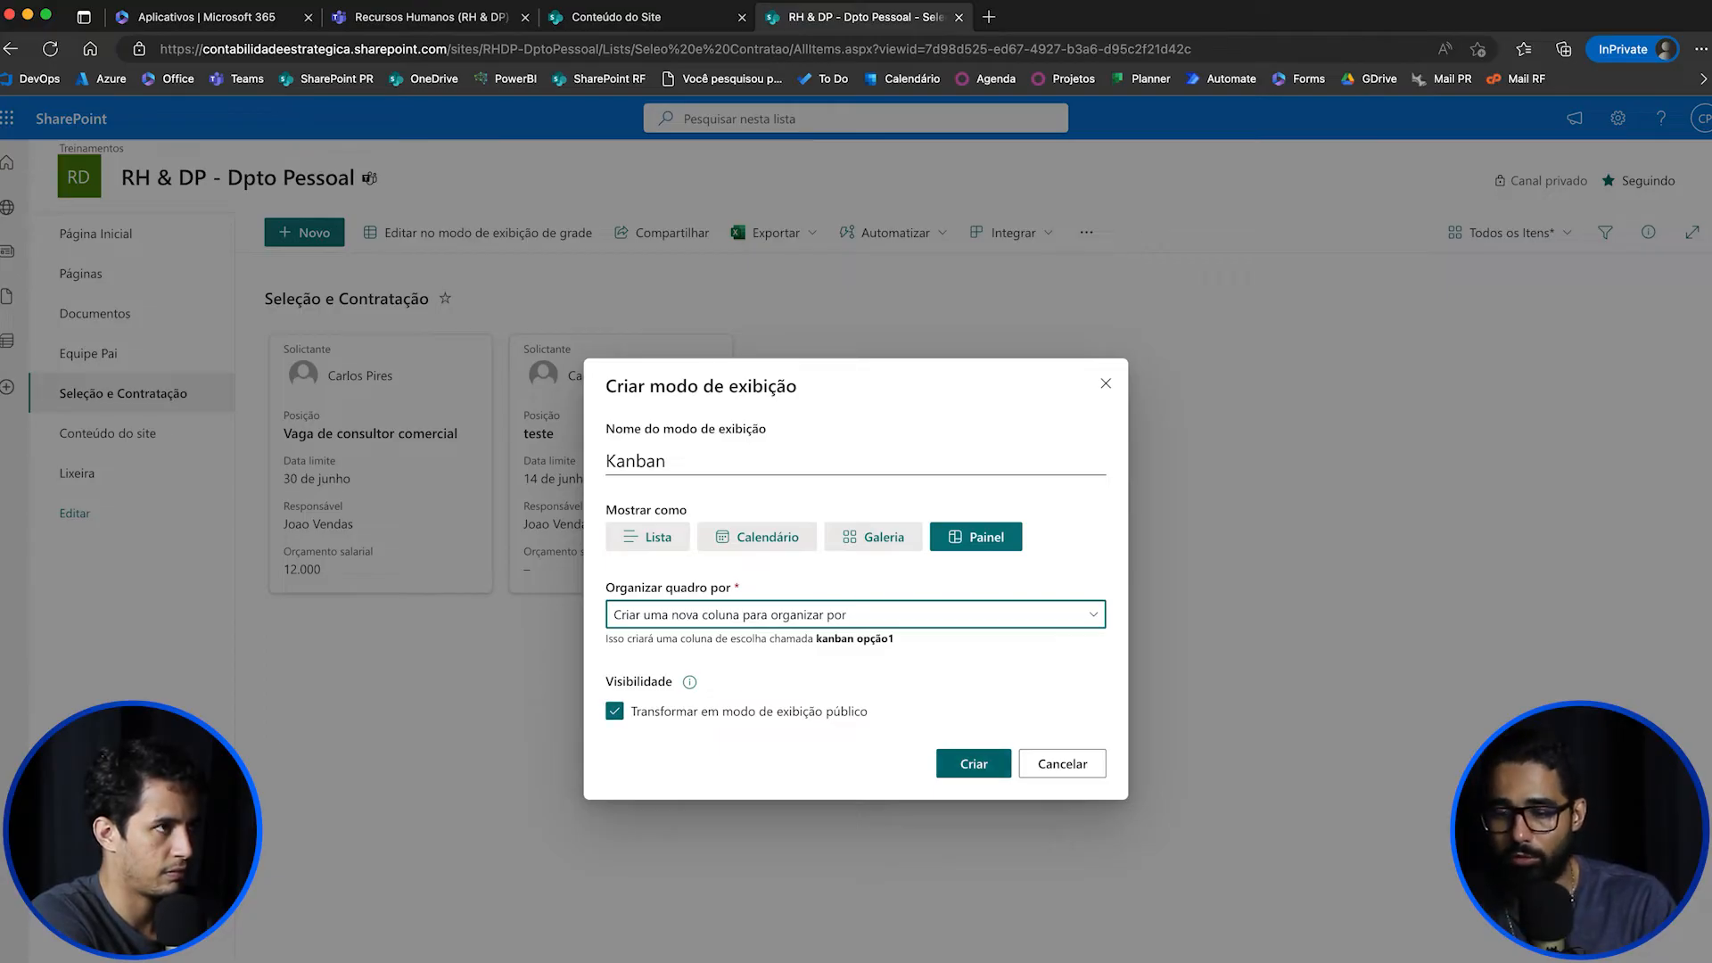
Step: Create the Kanban view and add the buckets "Divulgação" and "Seleção" to its board
left_click(974, 765)
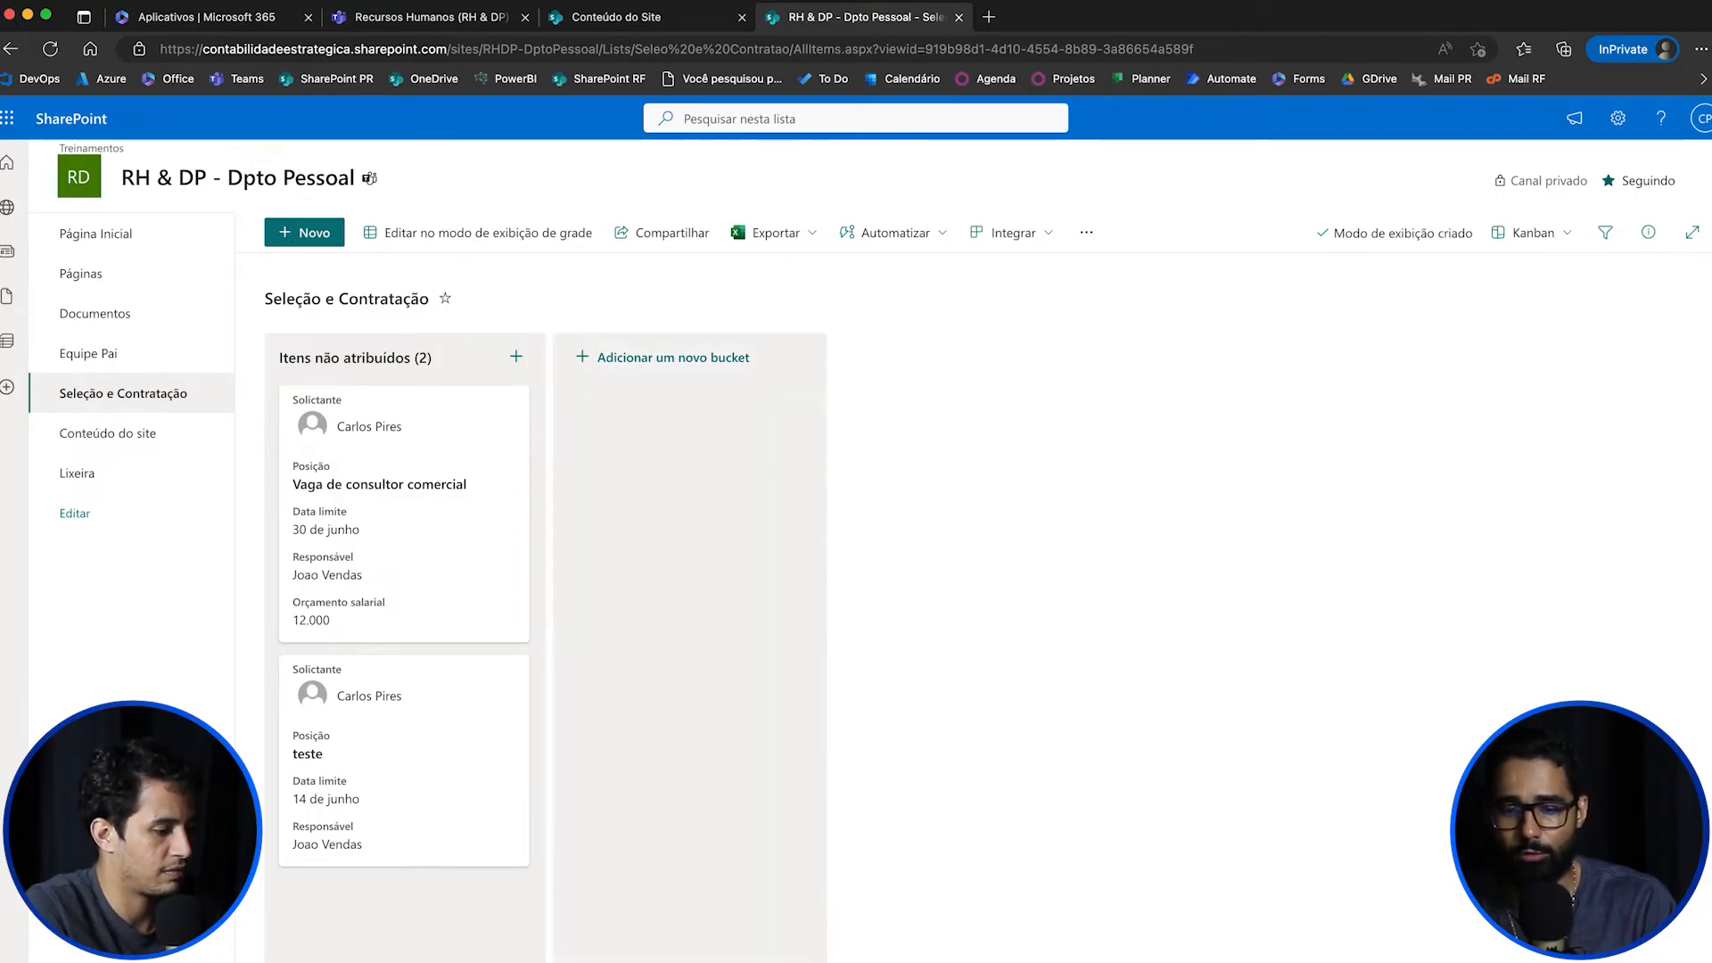
left_click(674, 357)
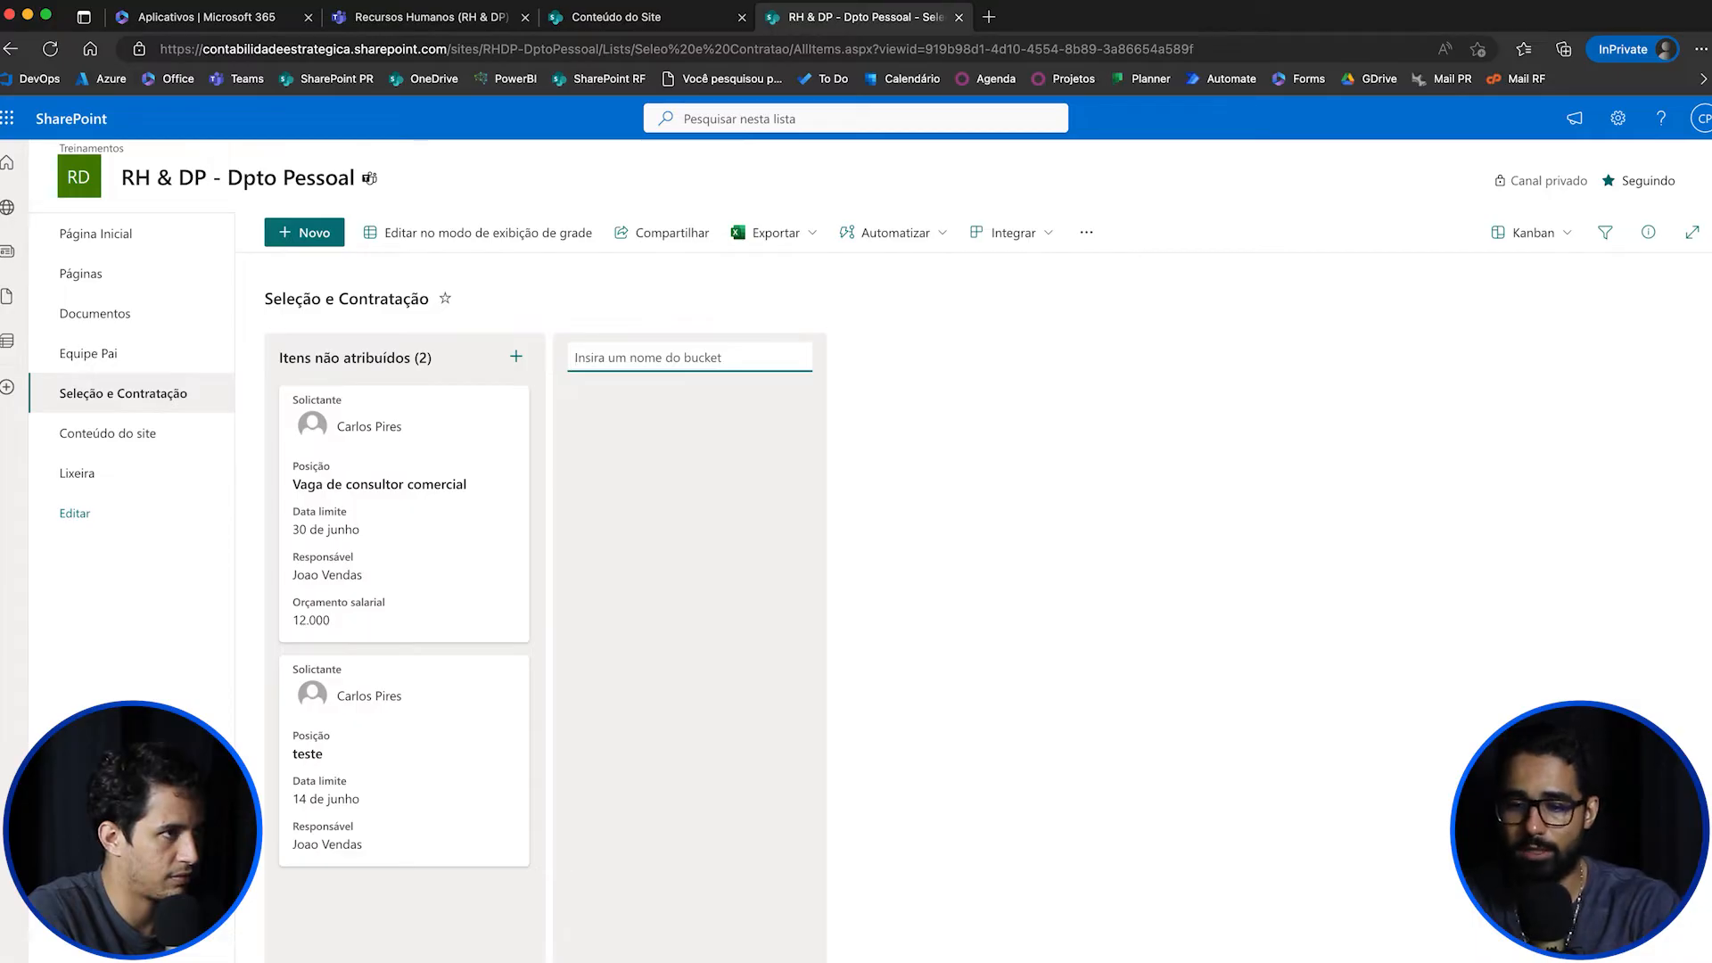
type("Divulga")
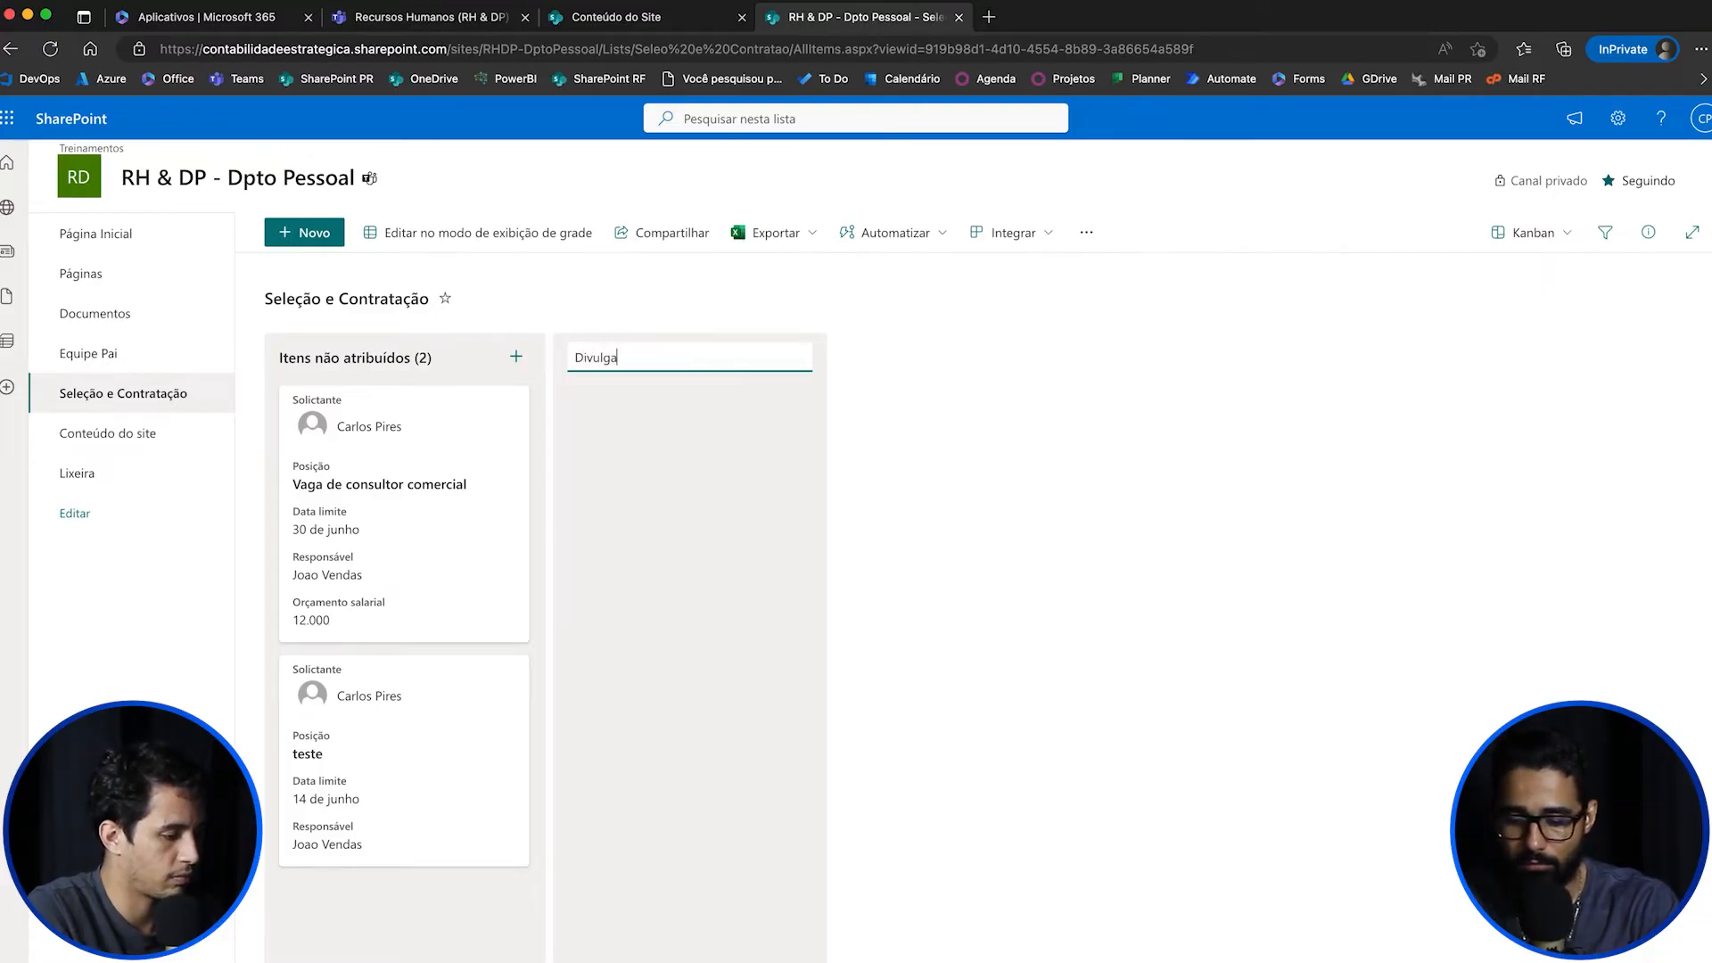
type("cão")
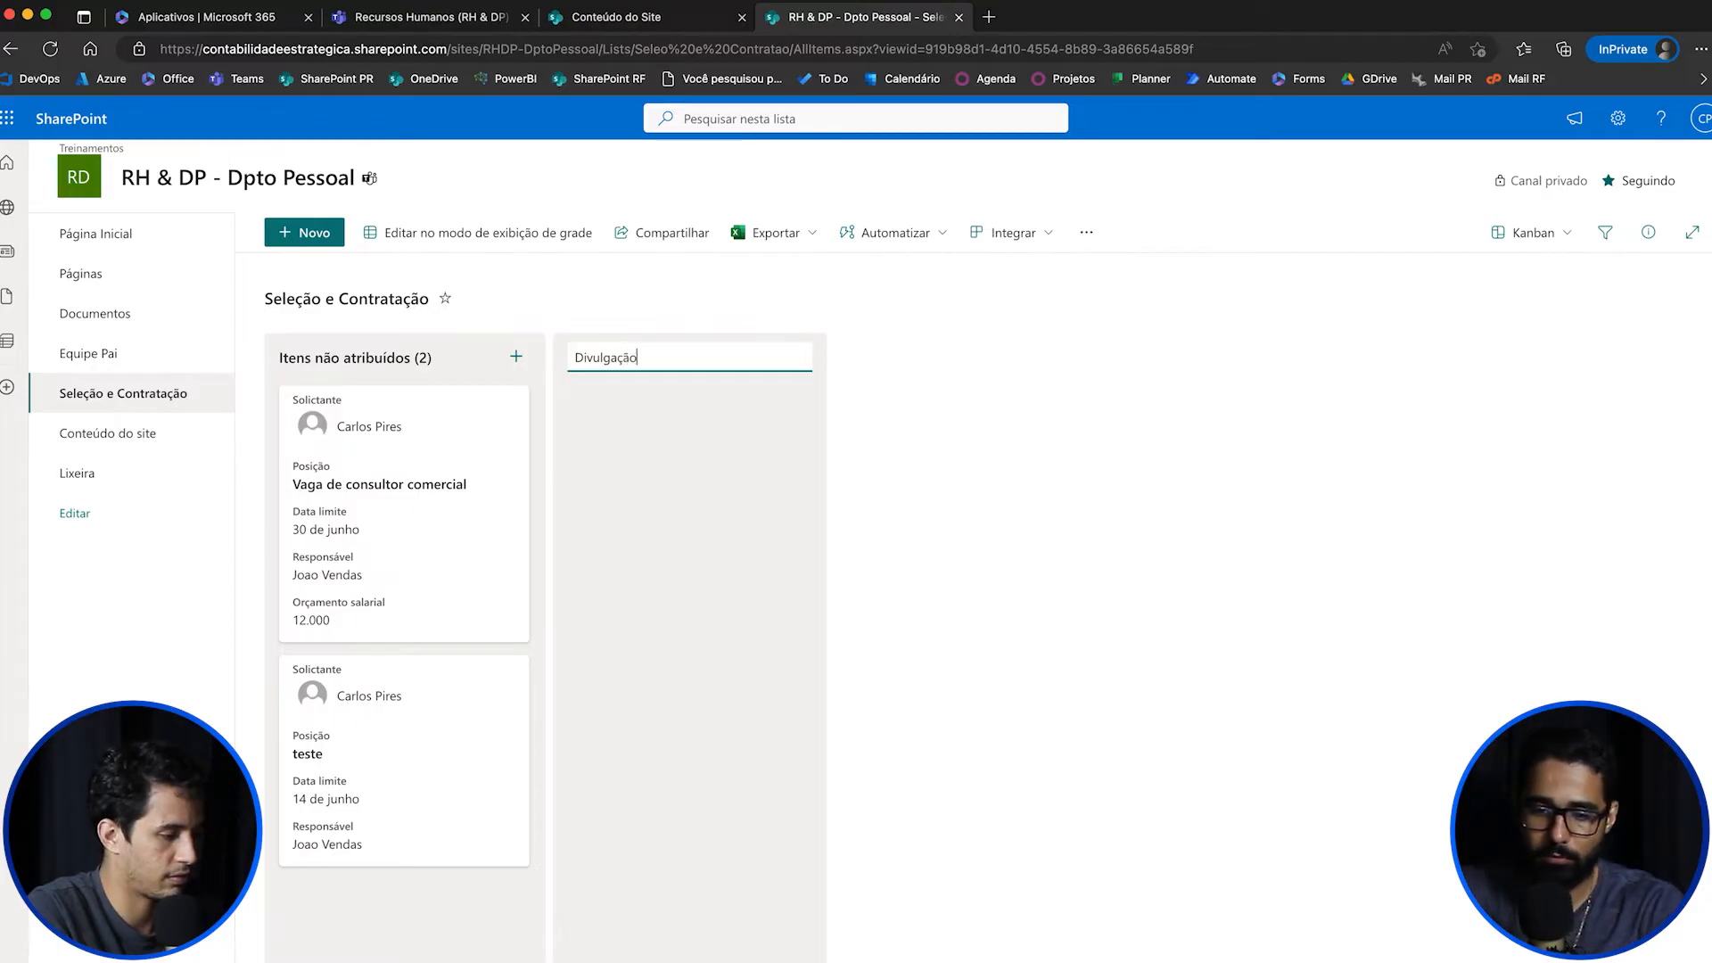
key("Return")
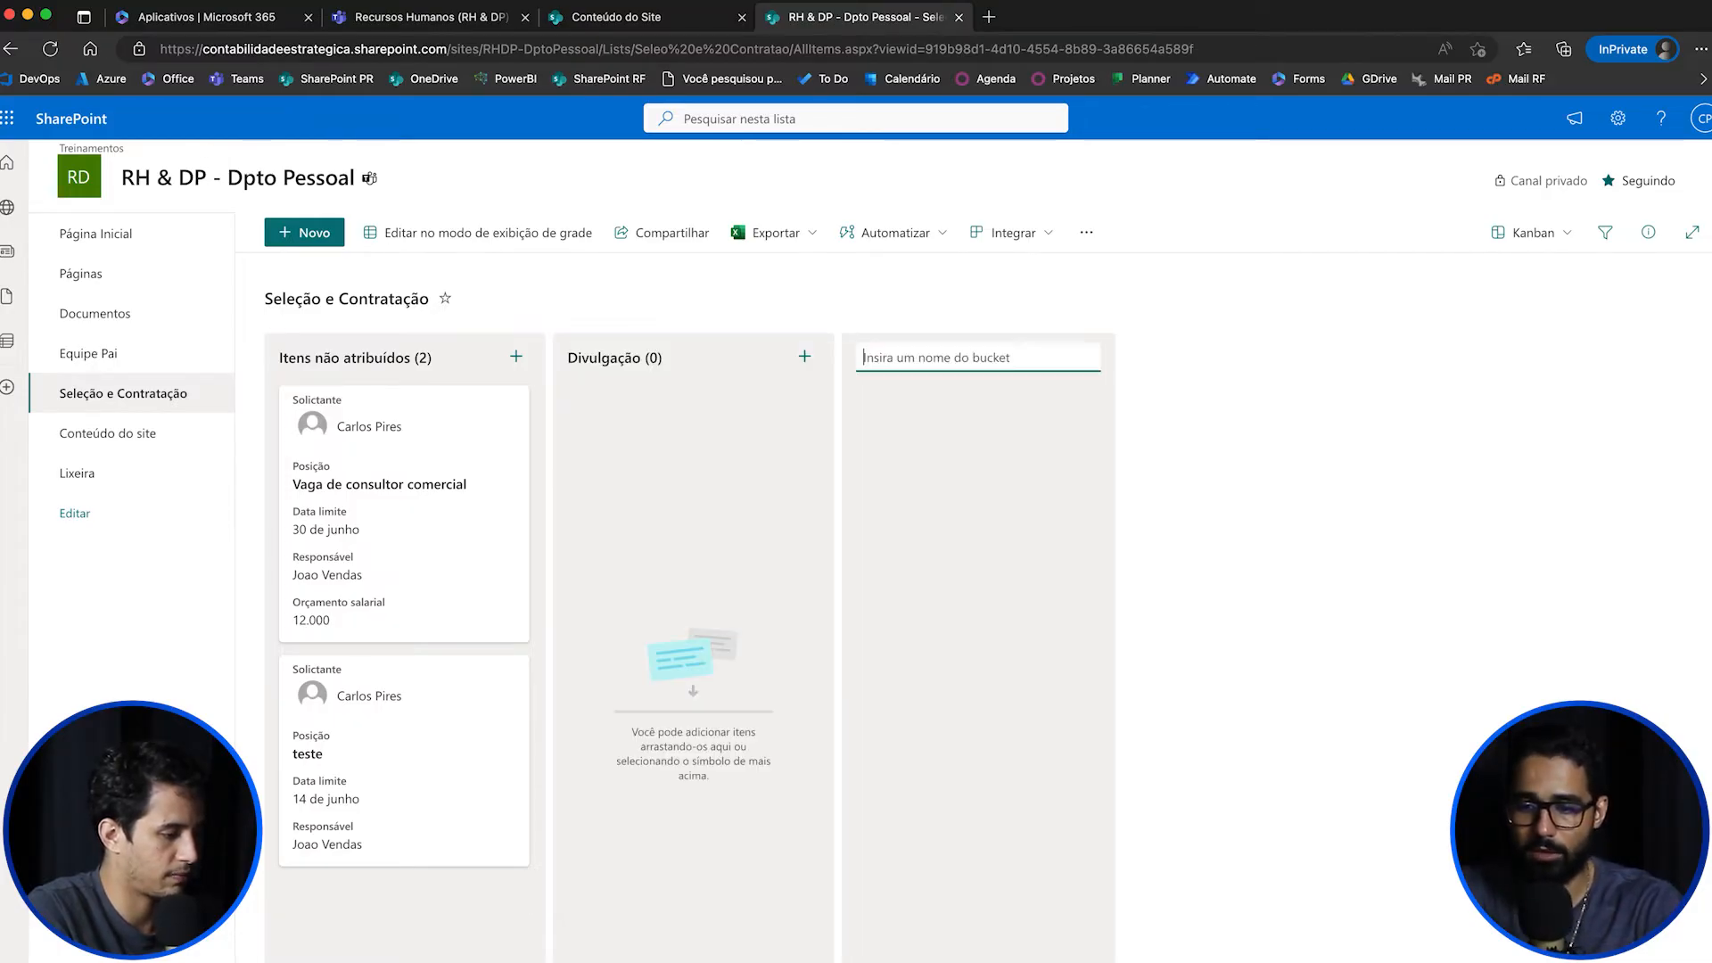
type("Seleção")
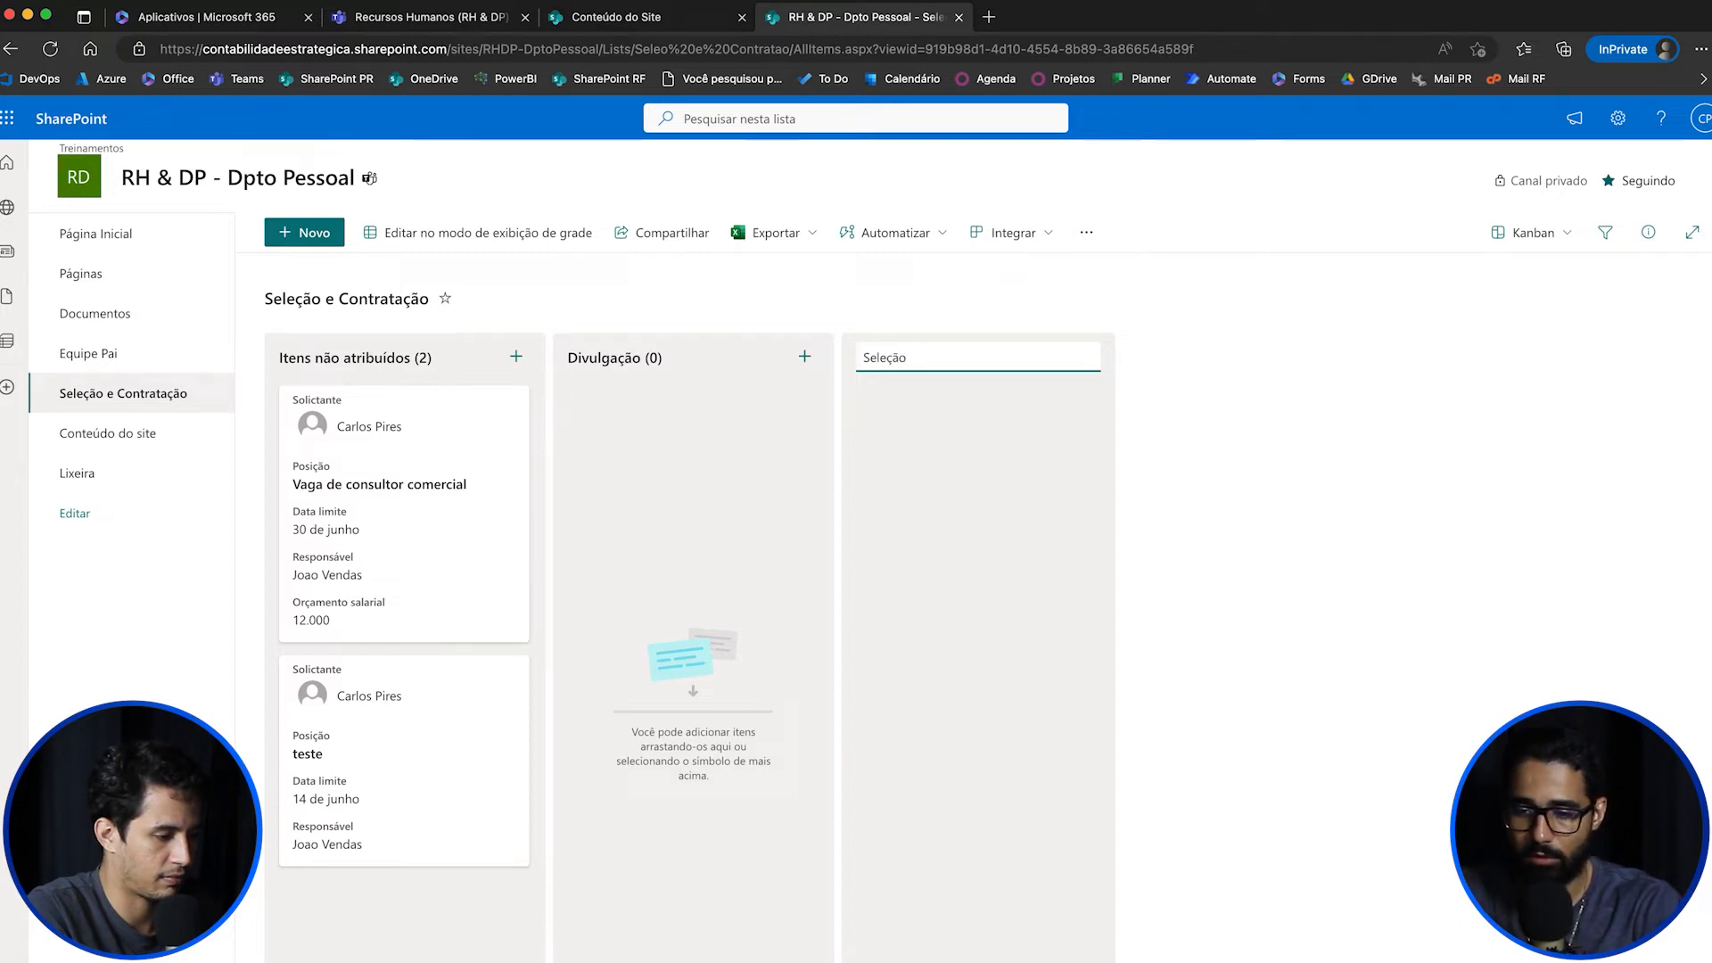
key("Return")
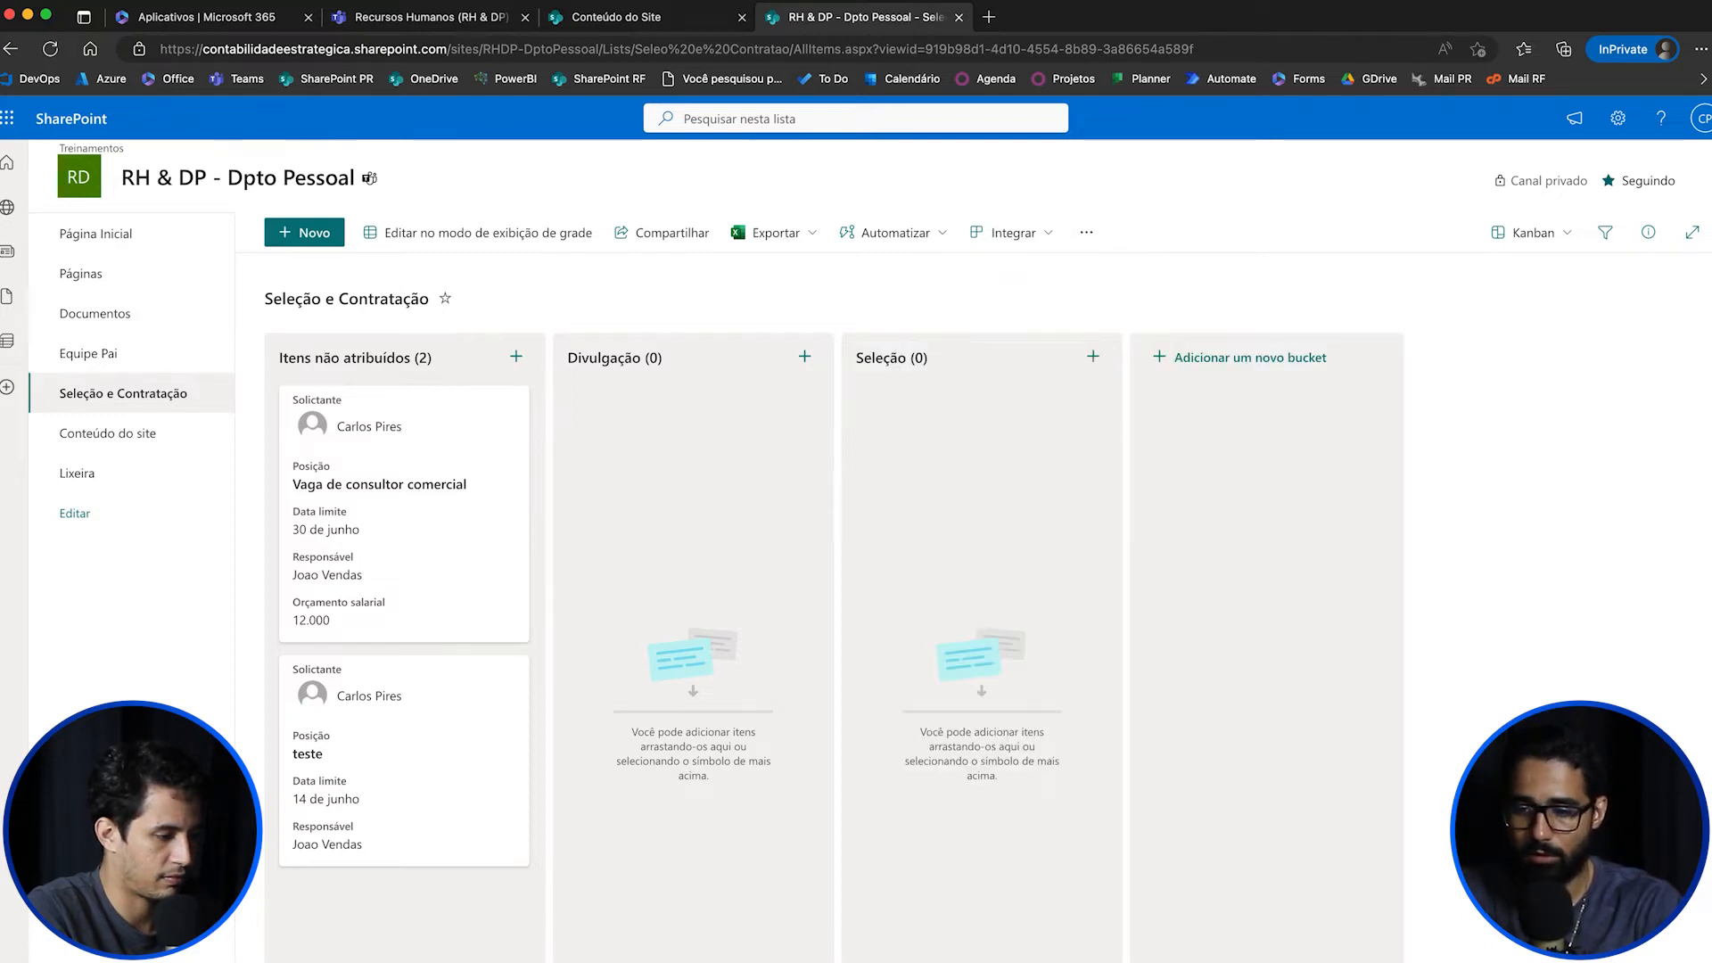
Step: Add a bucket named "Entrevista" to the Kanban board
type("Etyr")
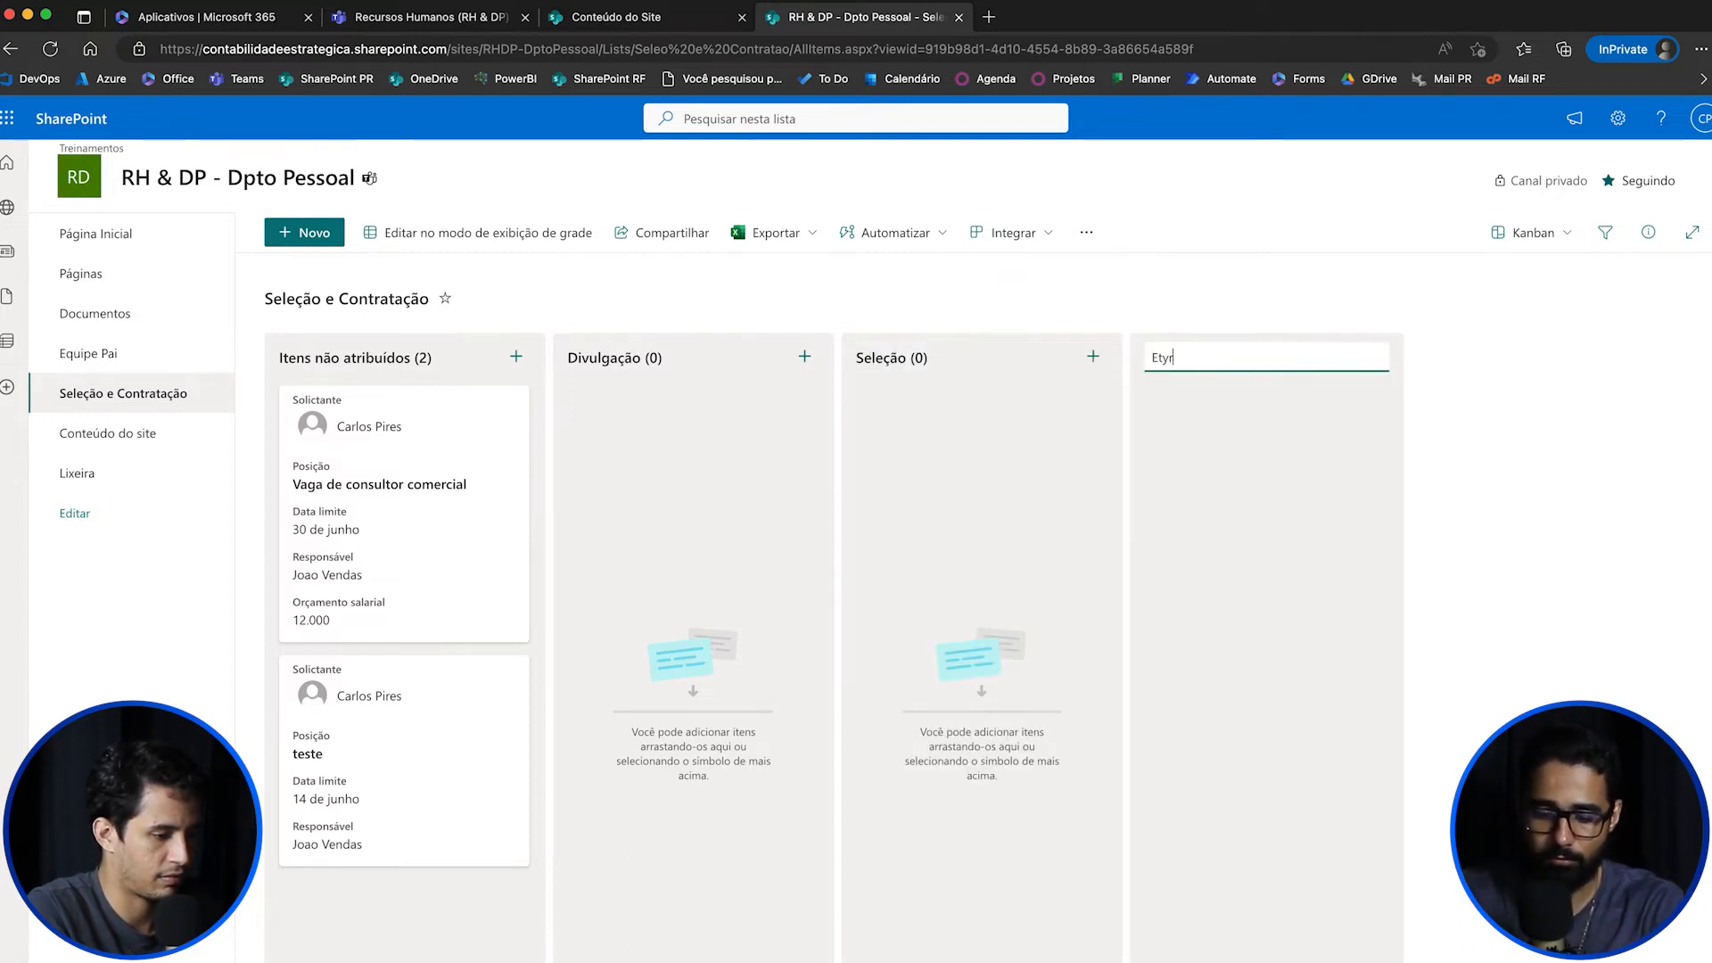
type("evista")
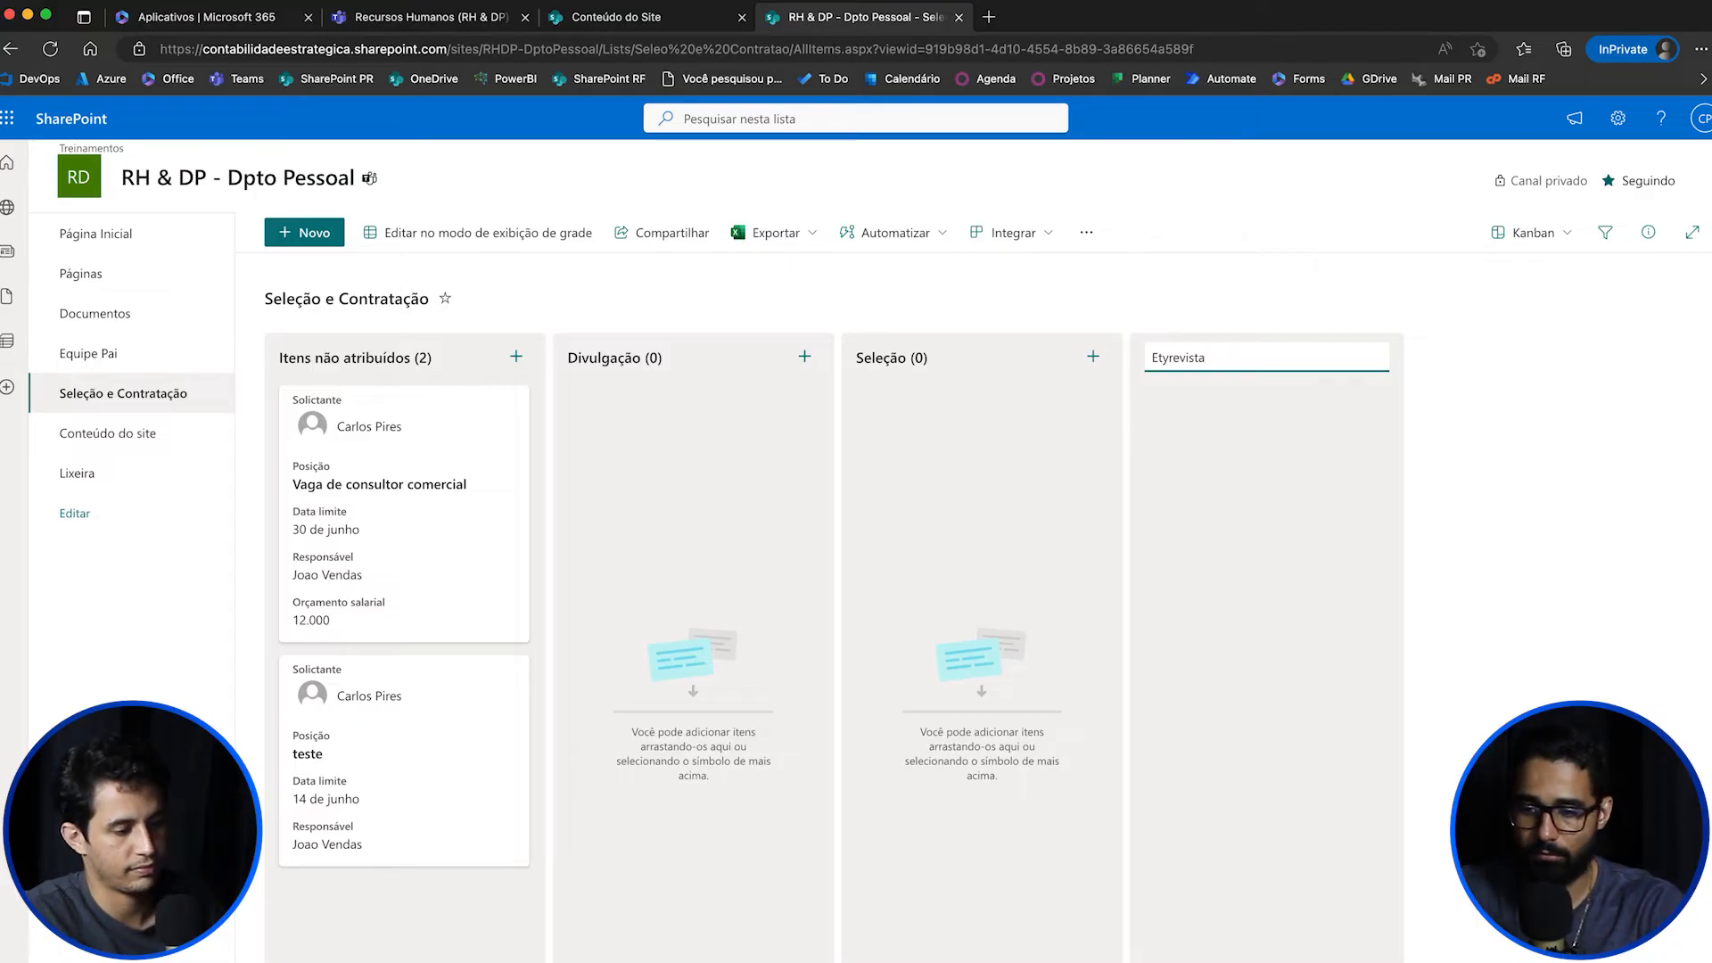
key("BackSpace")
key("BackSpace")
type("nt")
key("Return")
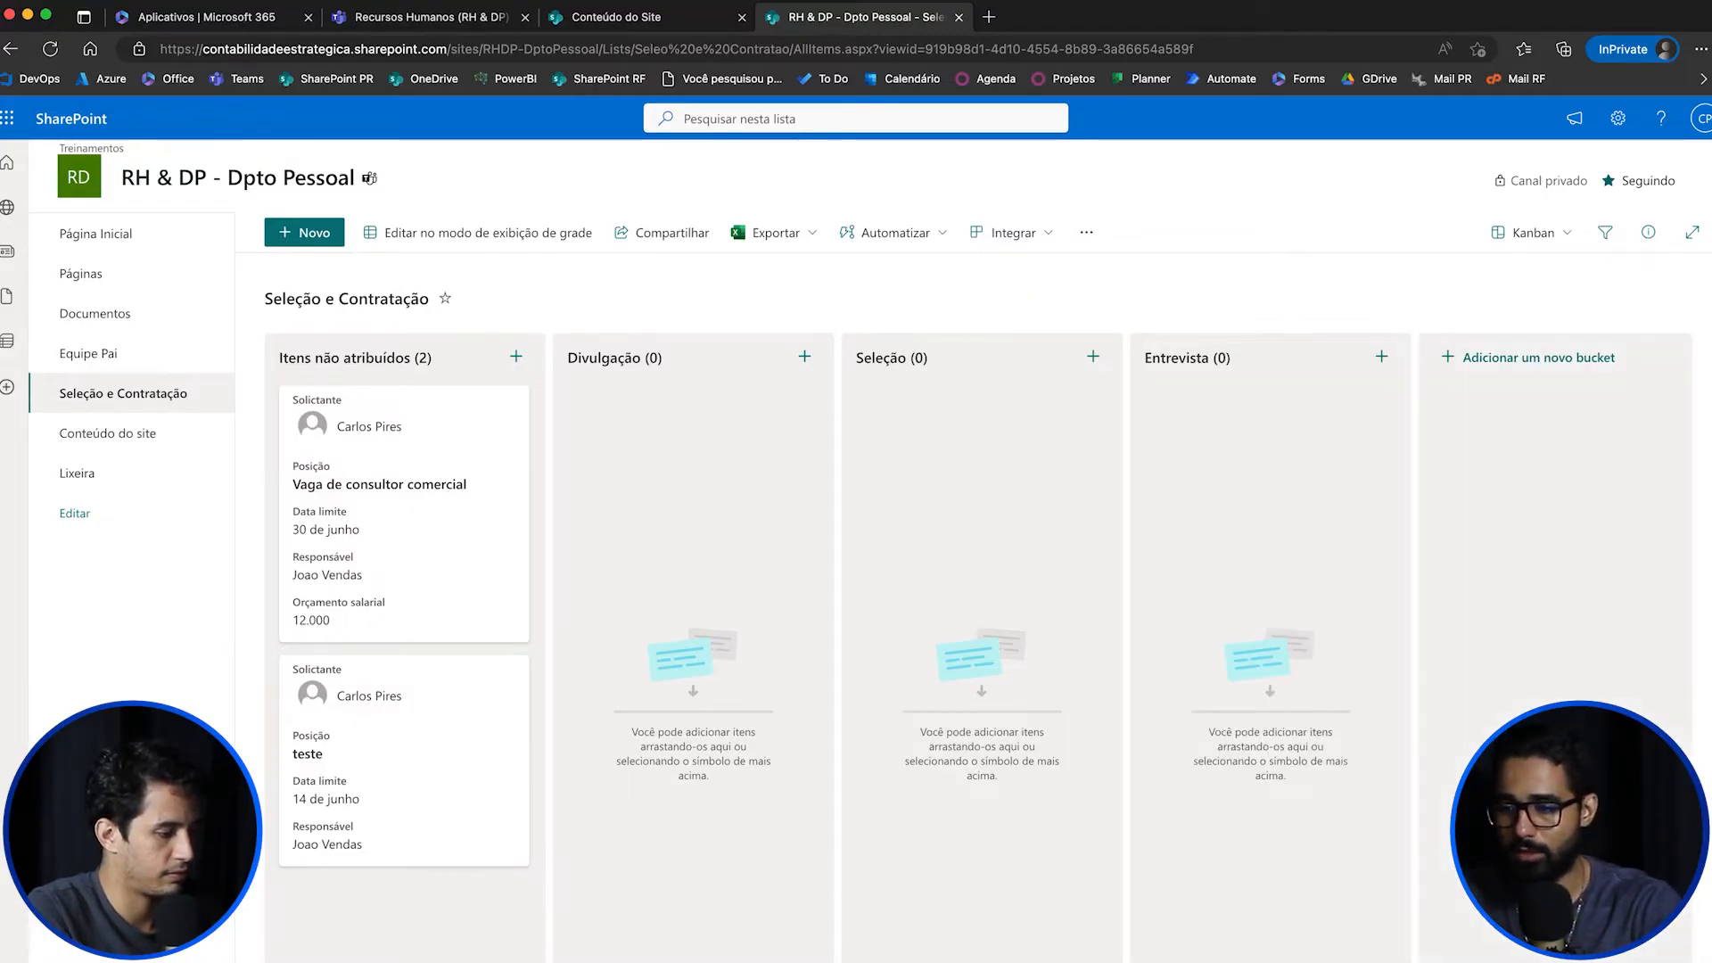
Step: Add a bucket named "CONTRATAÇÃO" and move the "Vaga de consultor comercial" card into the Divulgação bucket
type("CO")
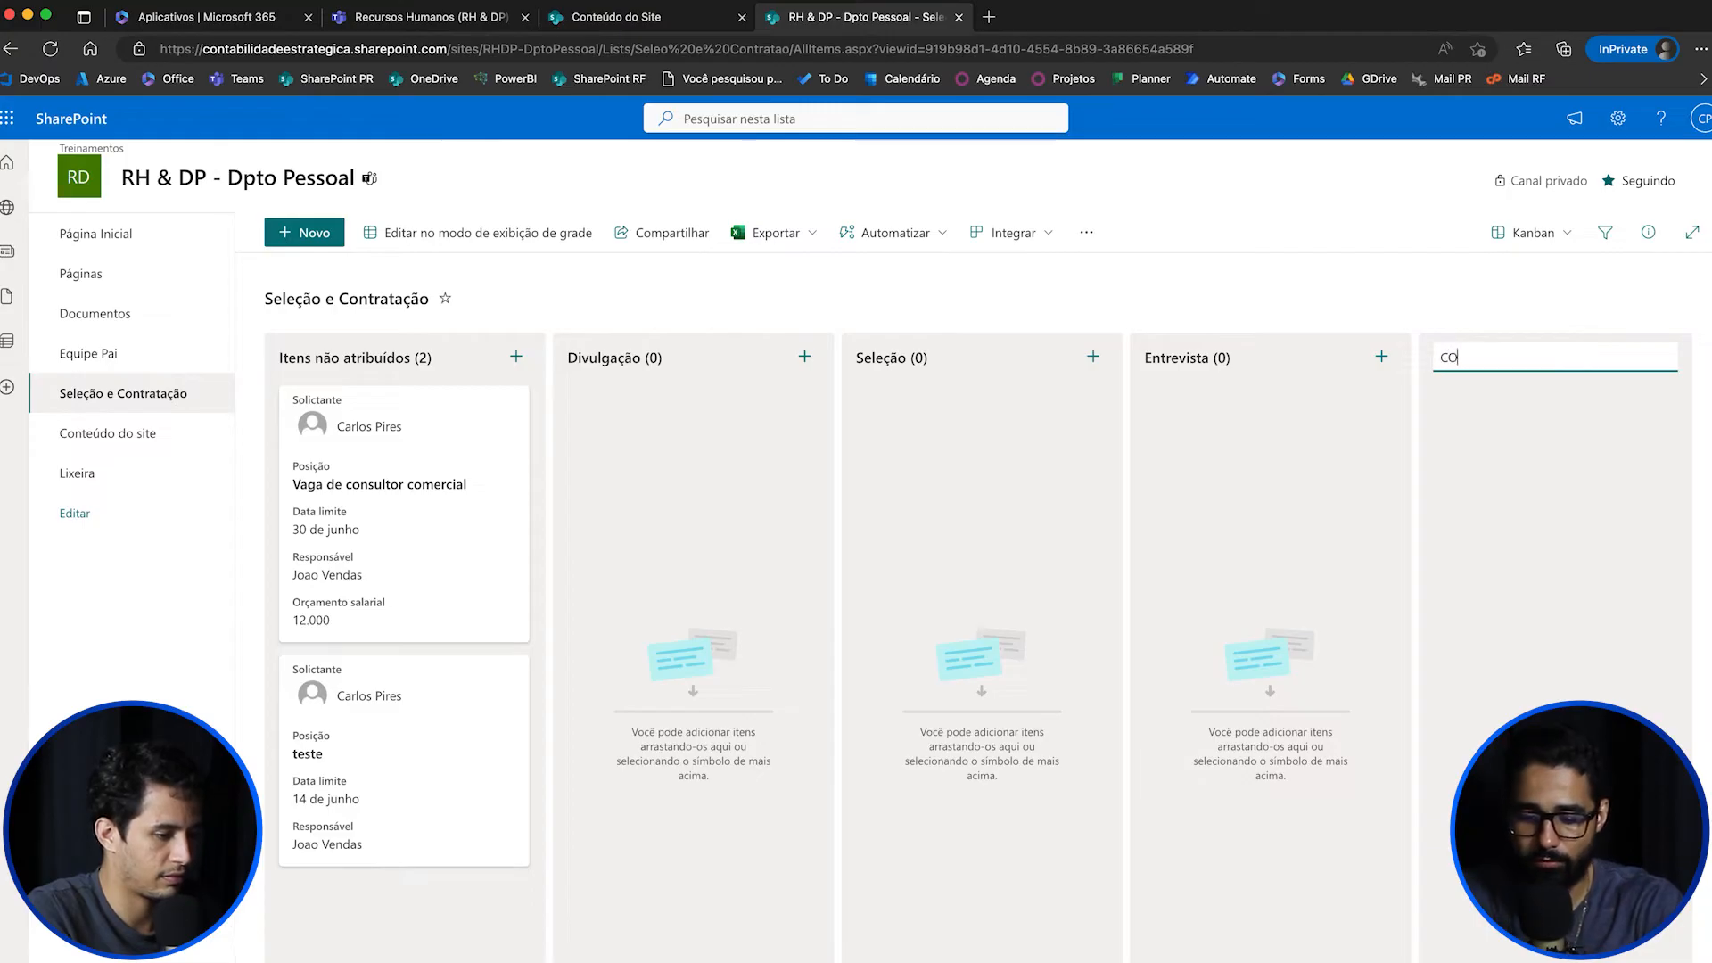
type("NTRATACÃO")
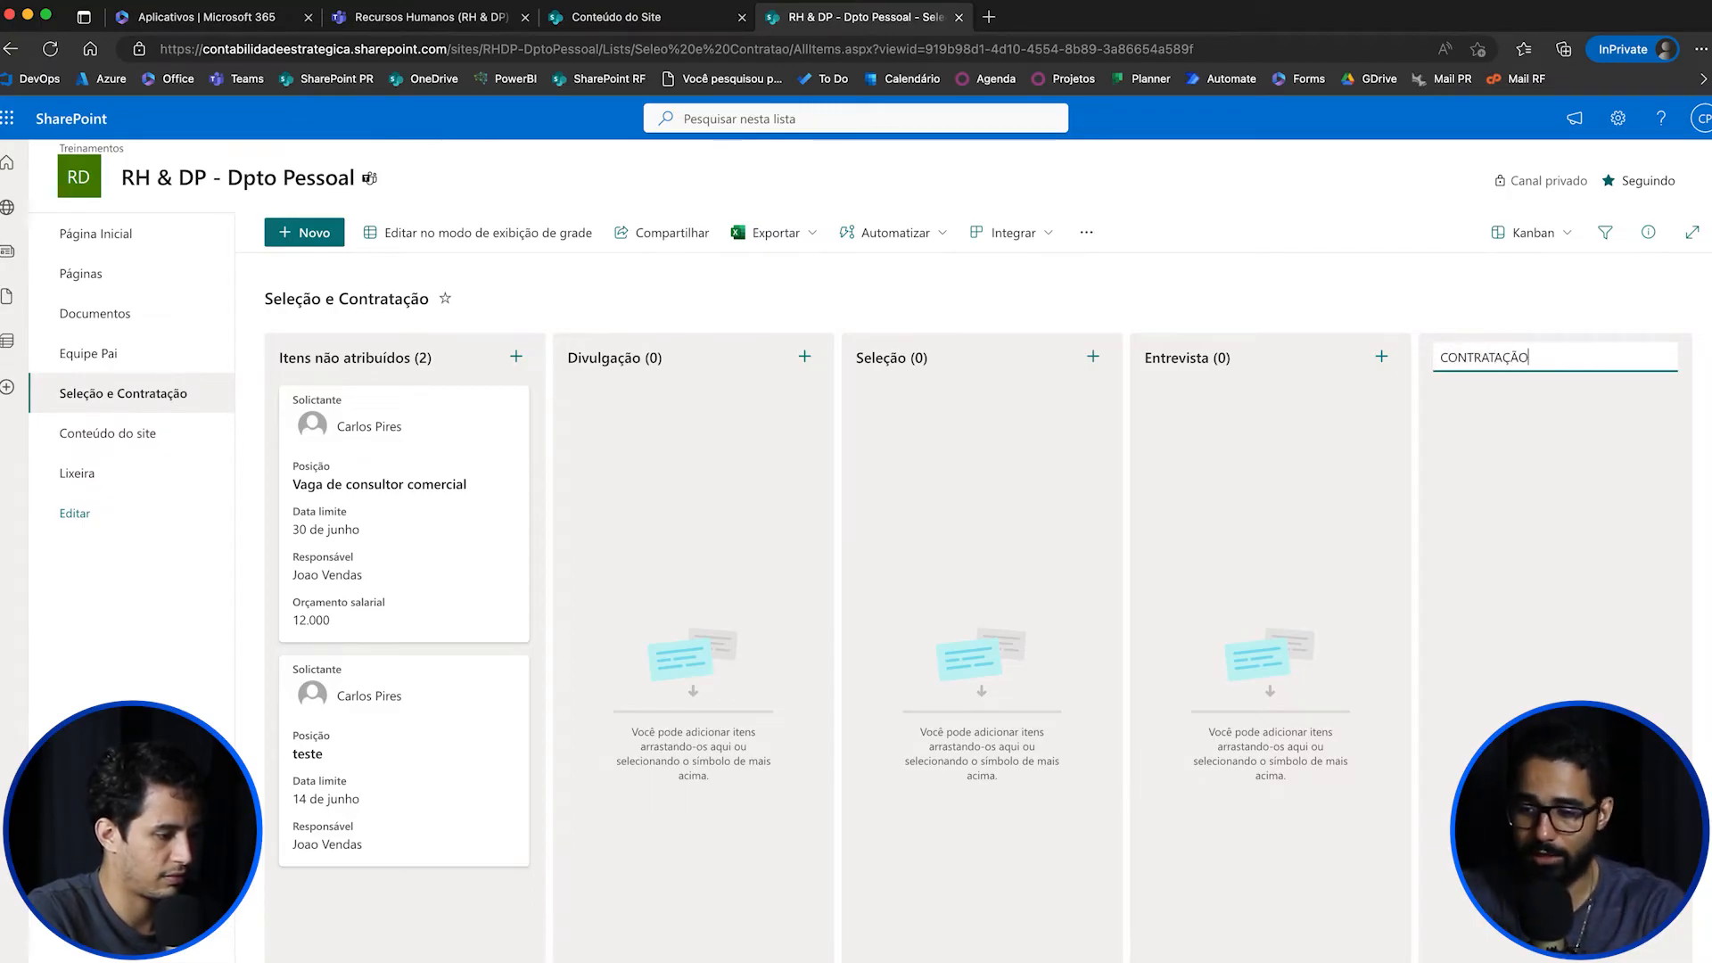
key("Return")
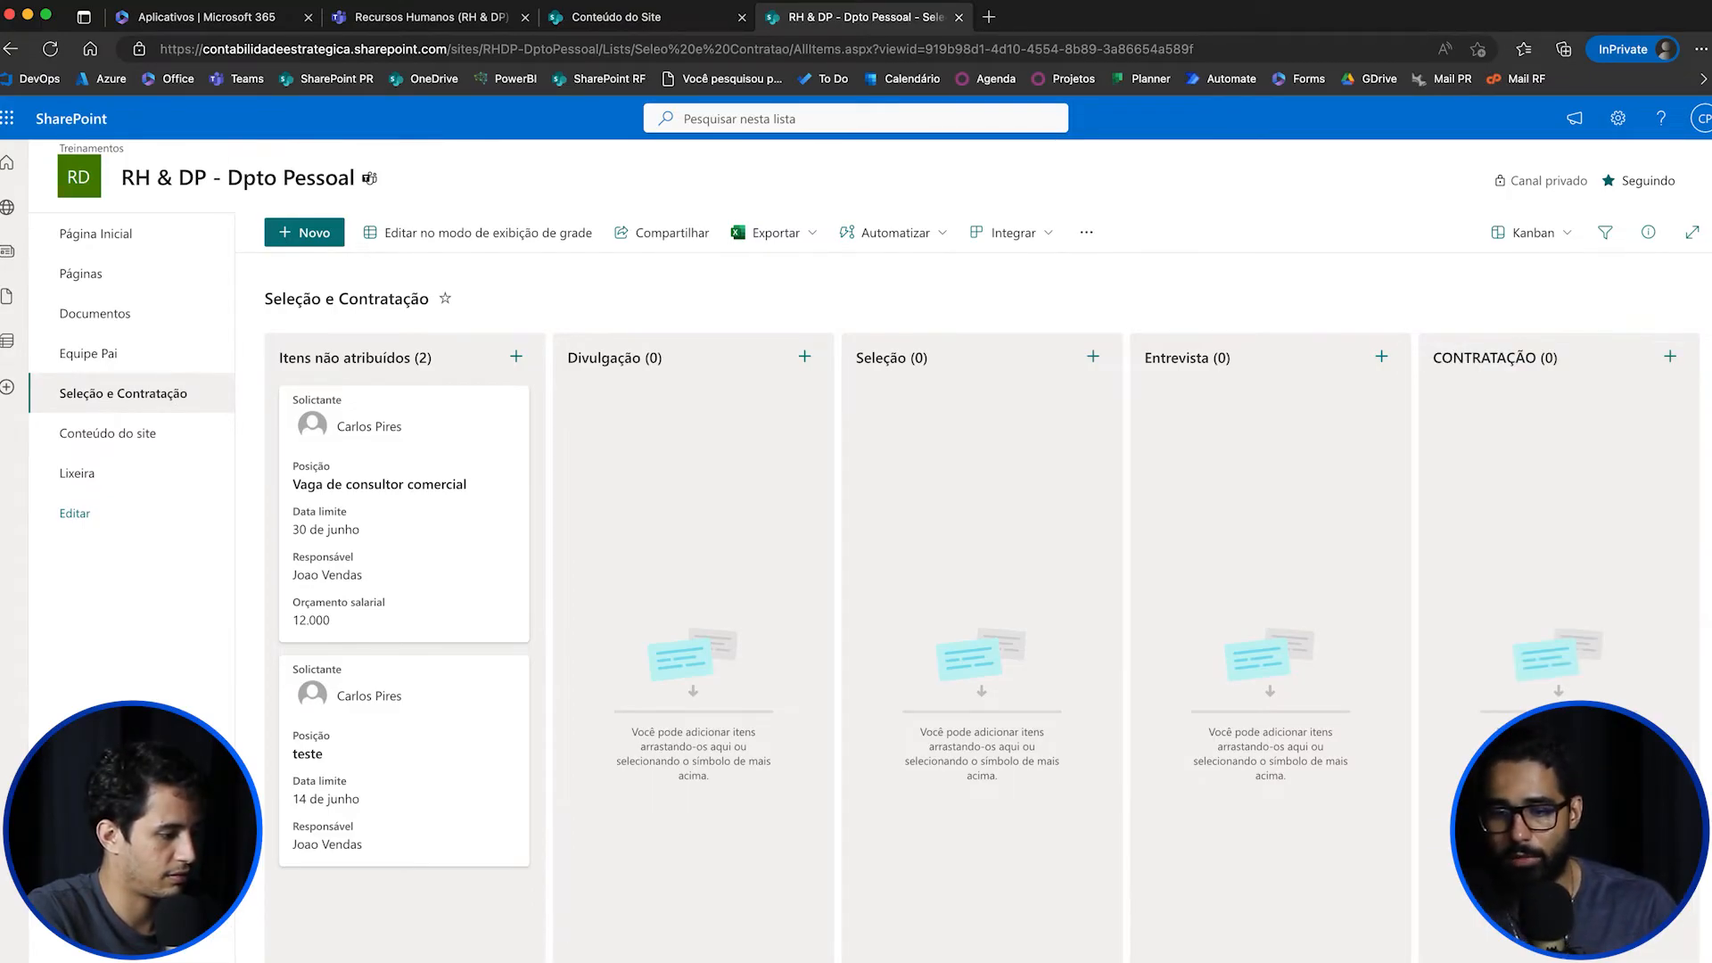
left_click_drag(401, 492, 631, 483)
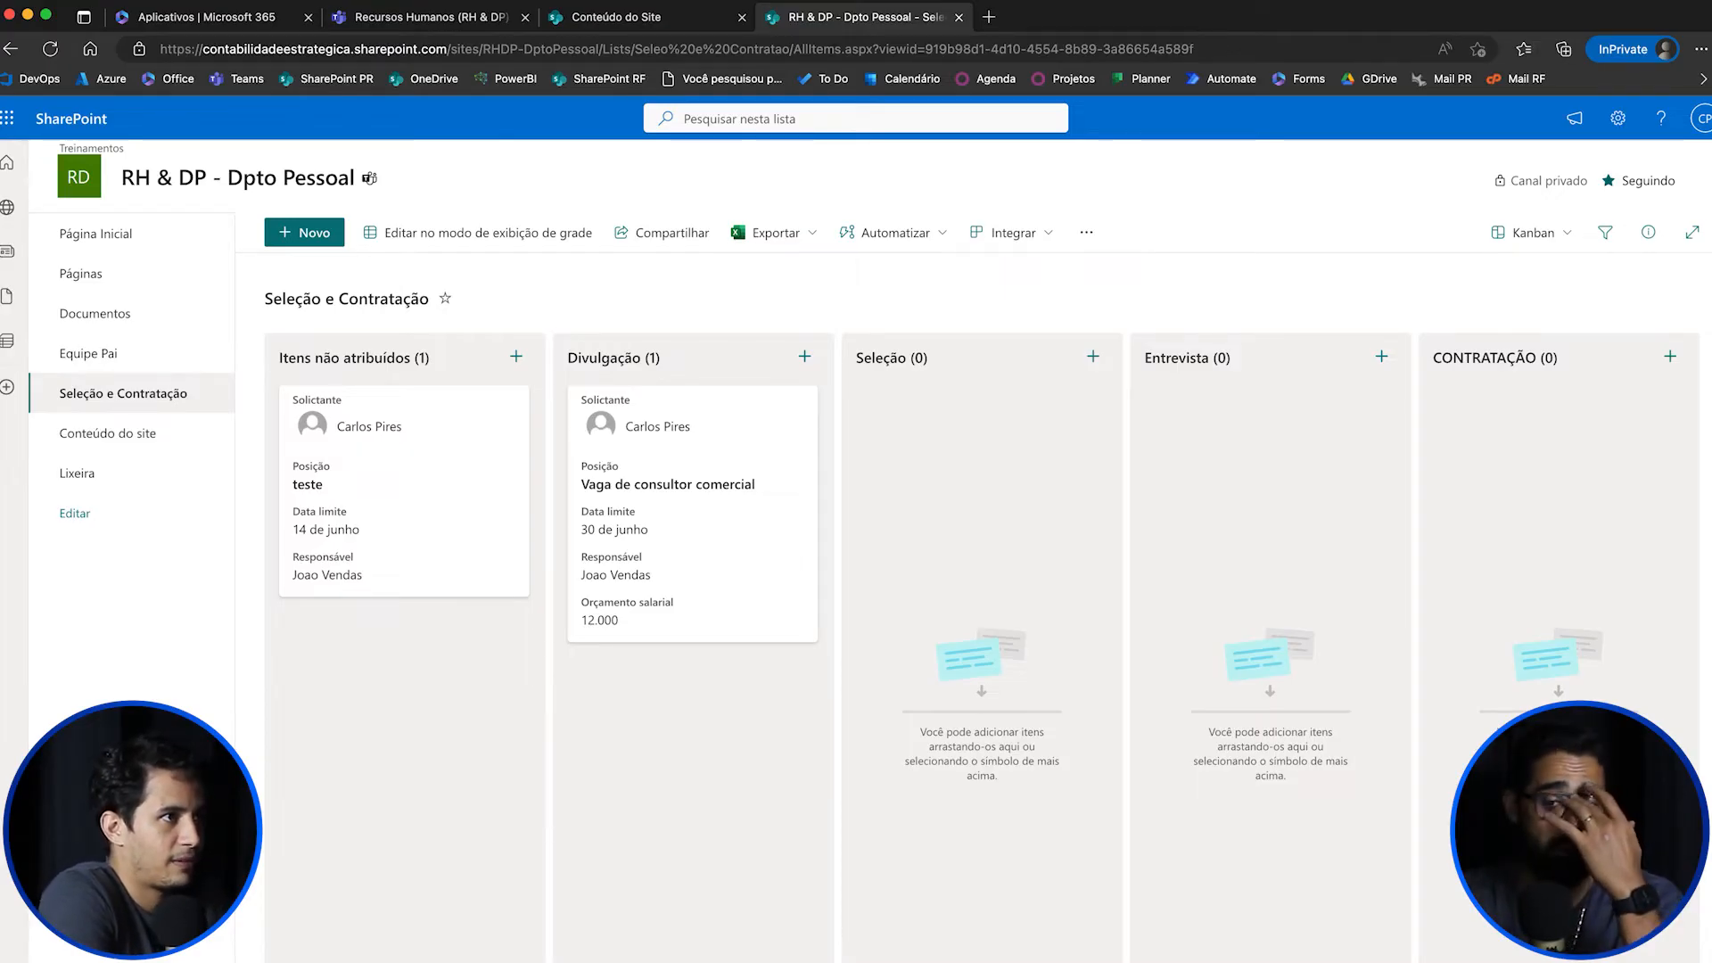
Step: Look through the list's automation rule options and its Power BI, Power Apps and Power Automate integration options
left_click(892, 233)
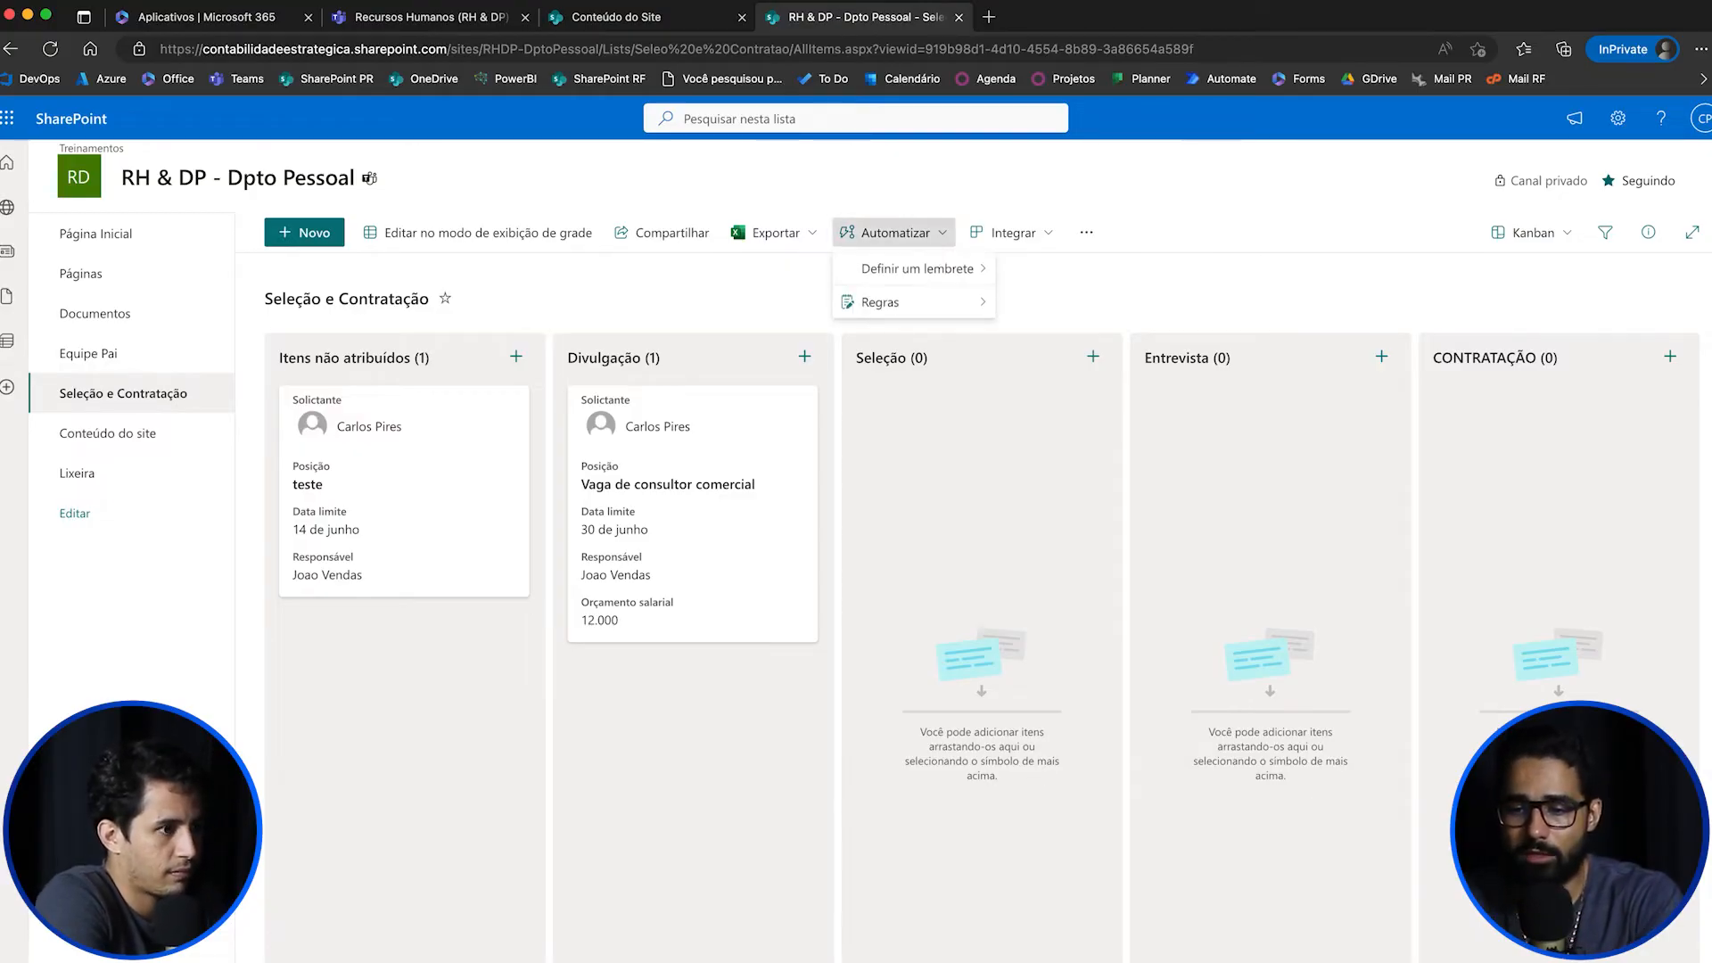
mouse_move(880, 302)
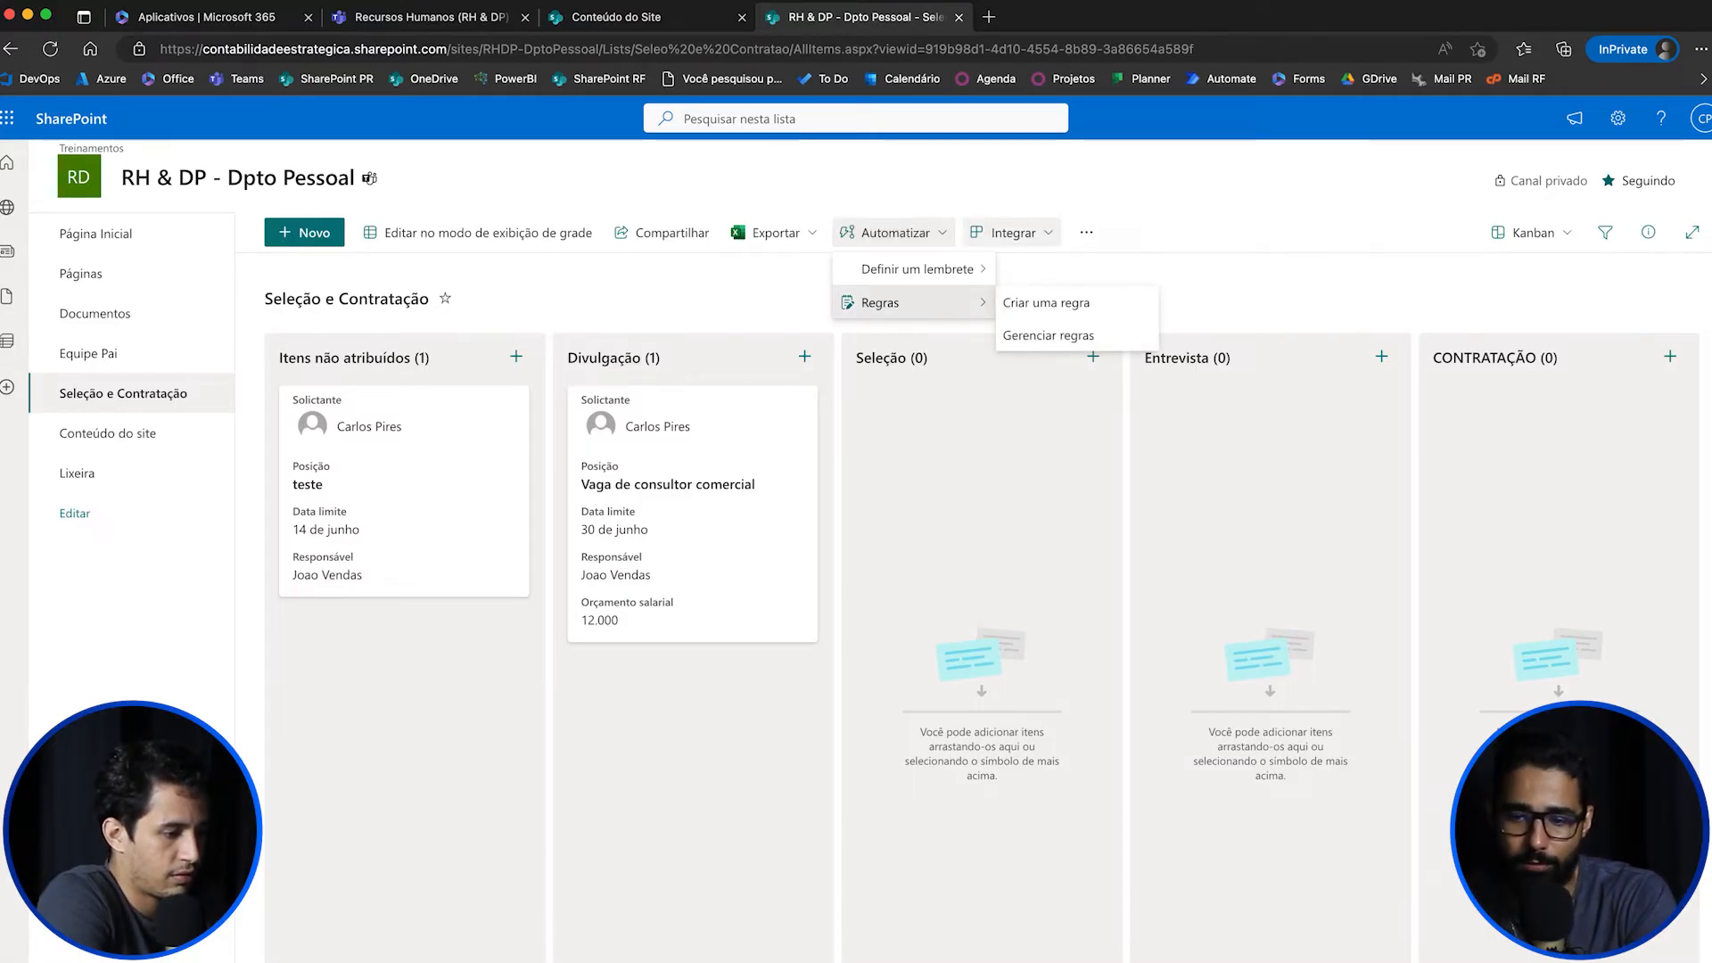
left_click(1006, 233)
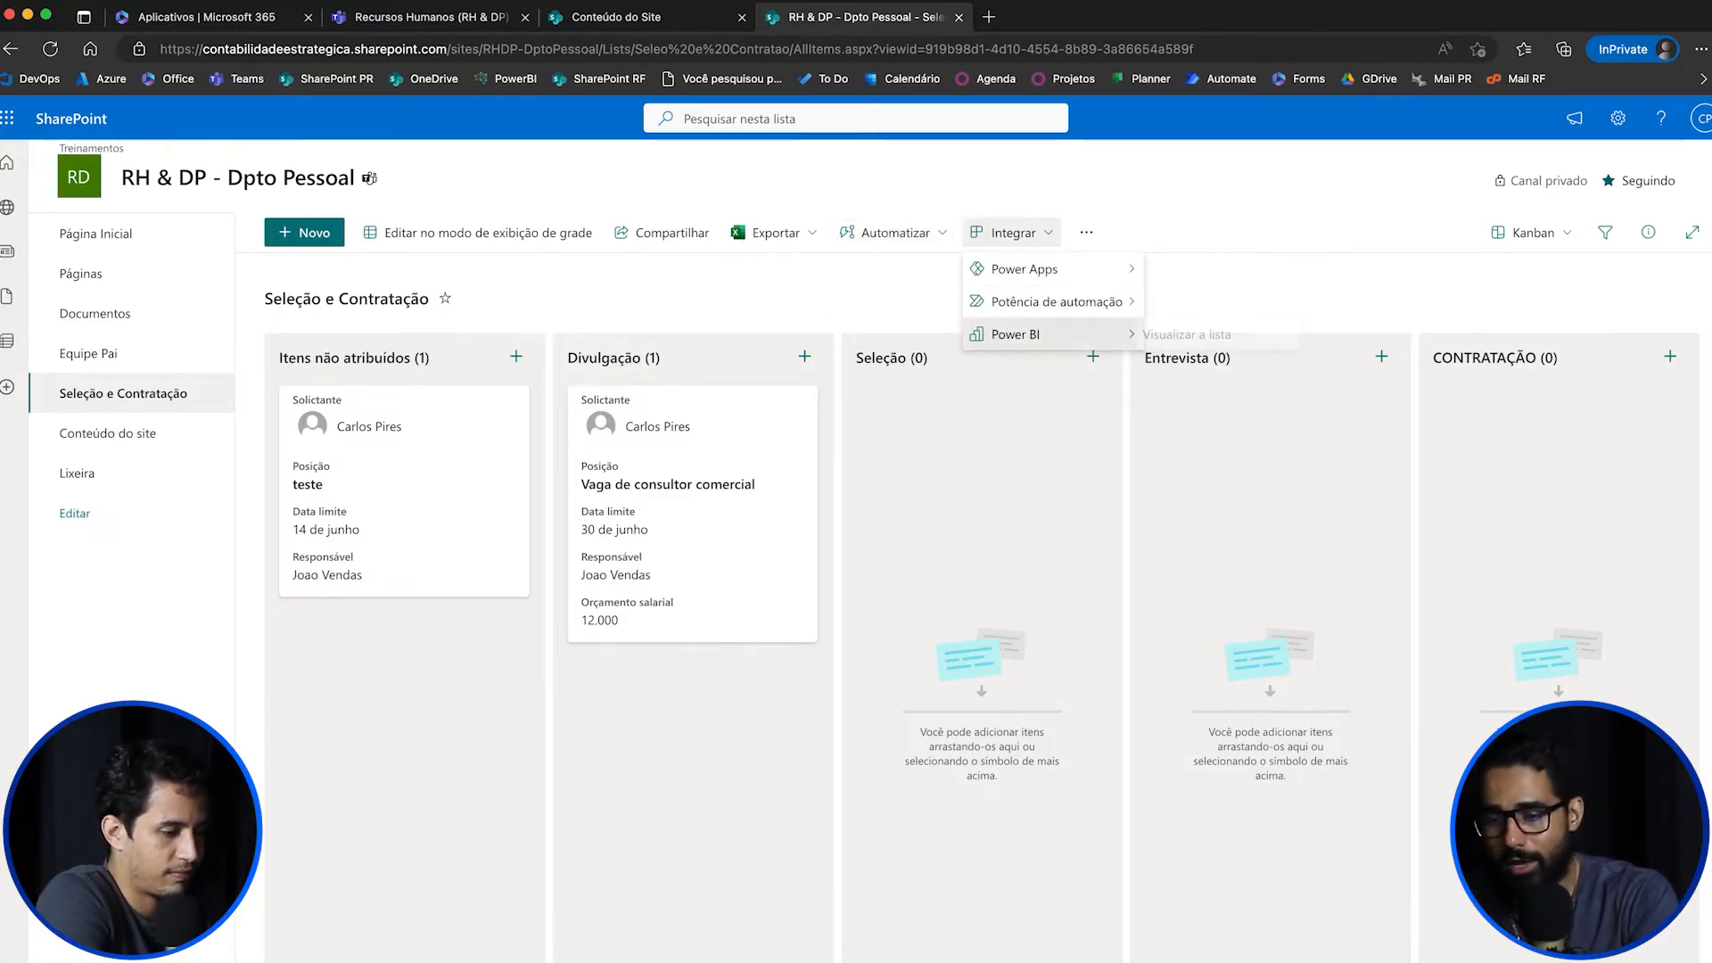
mouse_move(1025, 335)
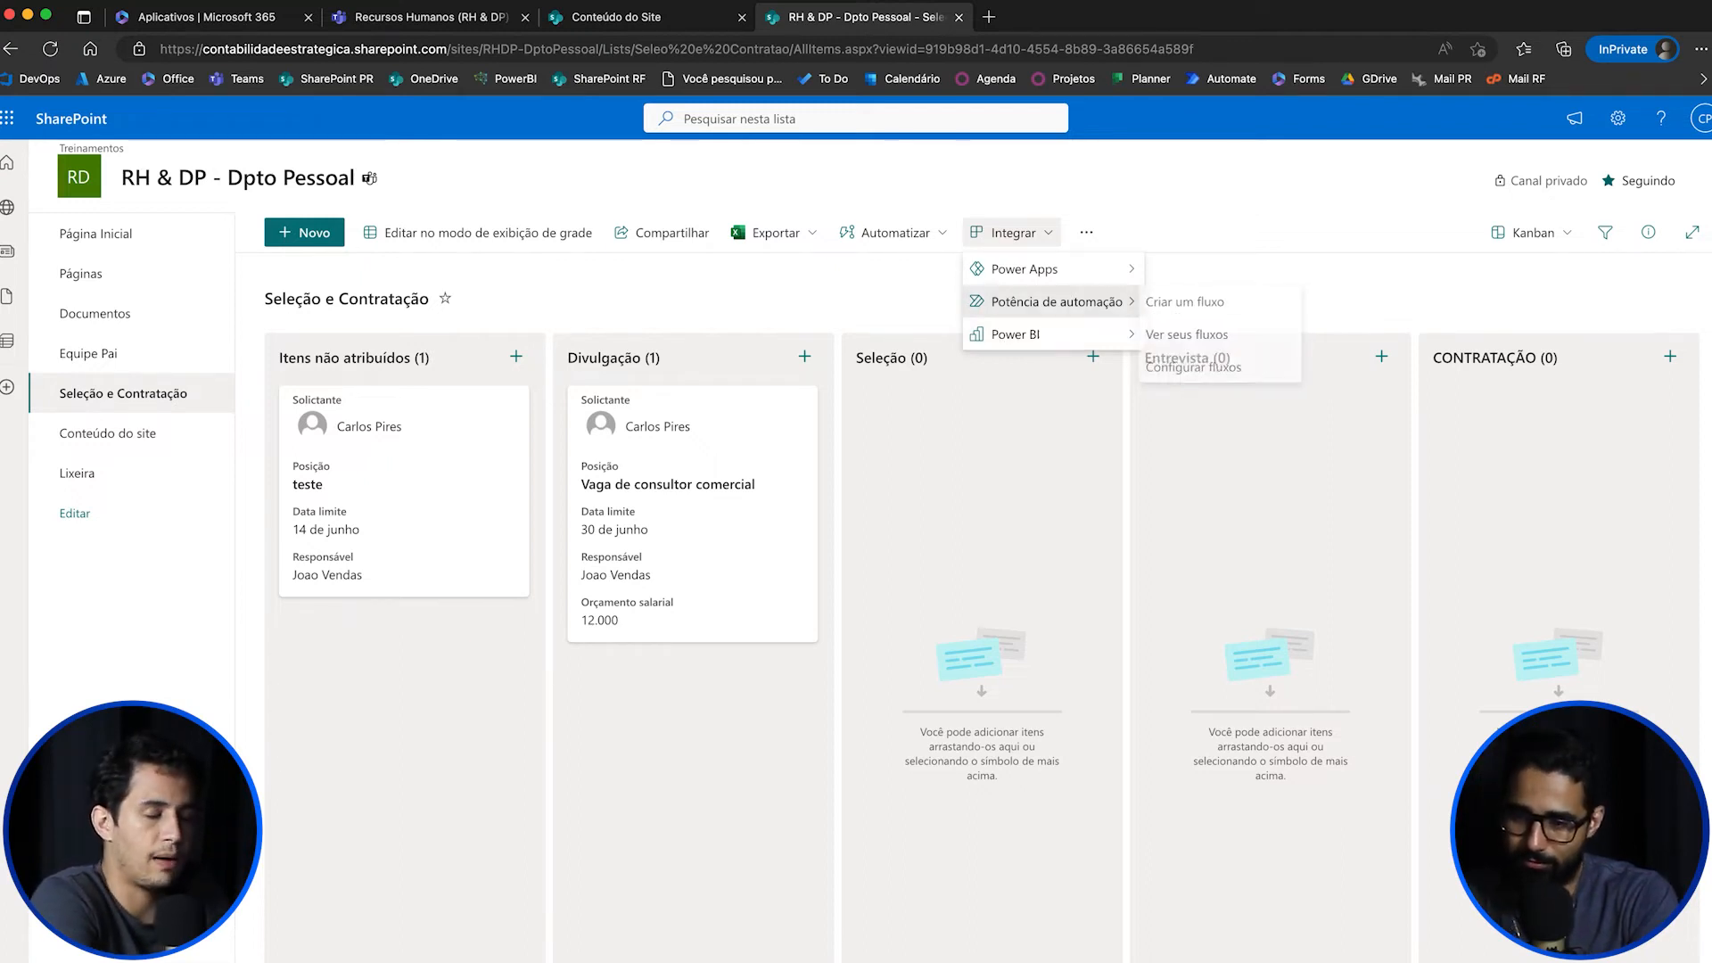
mouse_move(1026, 269)
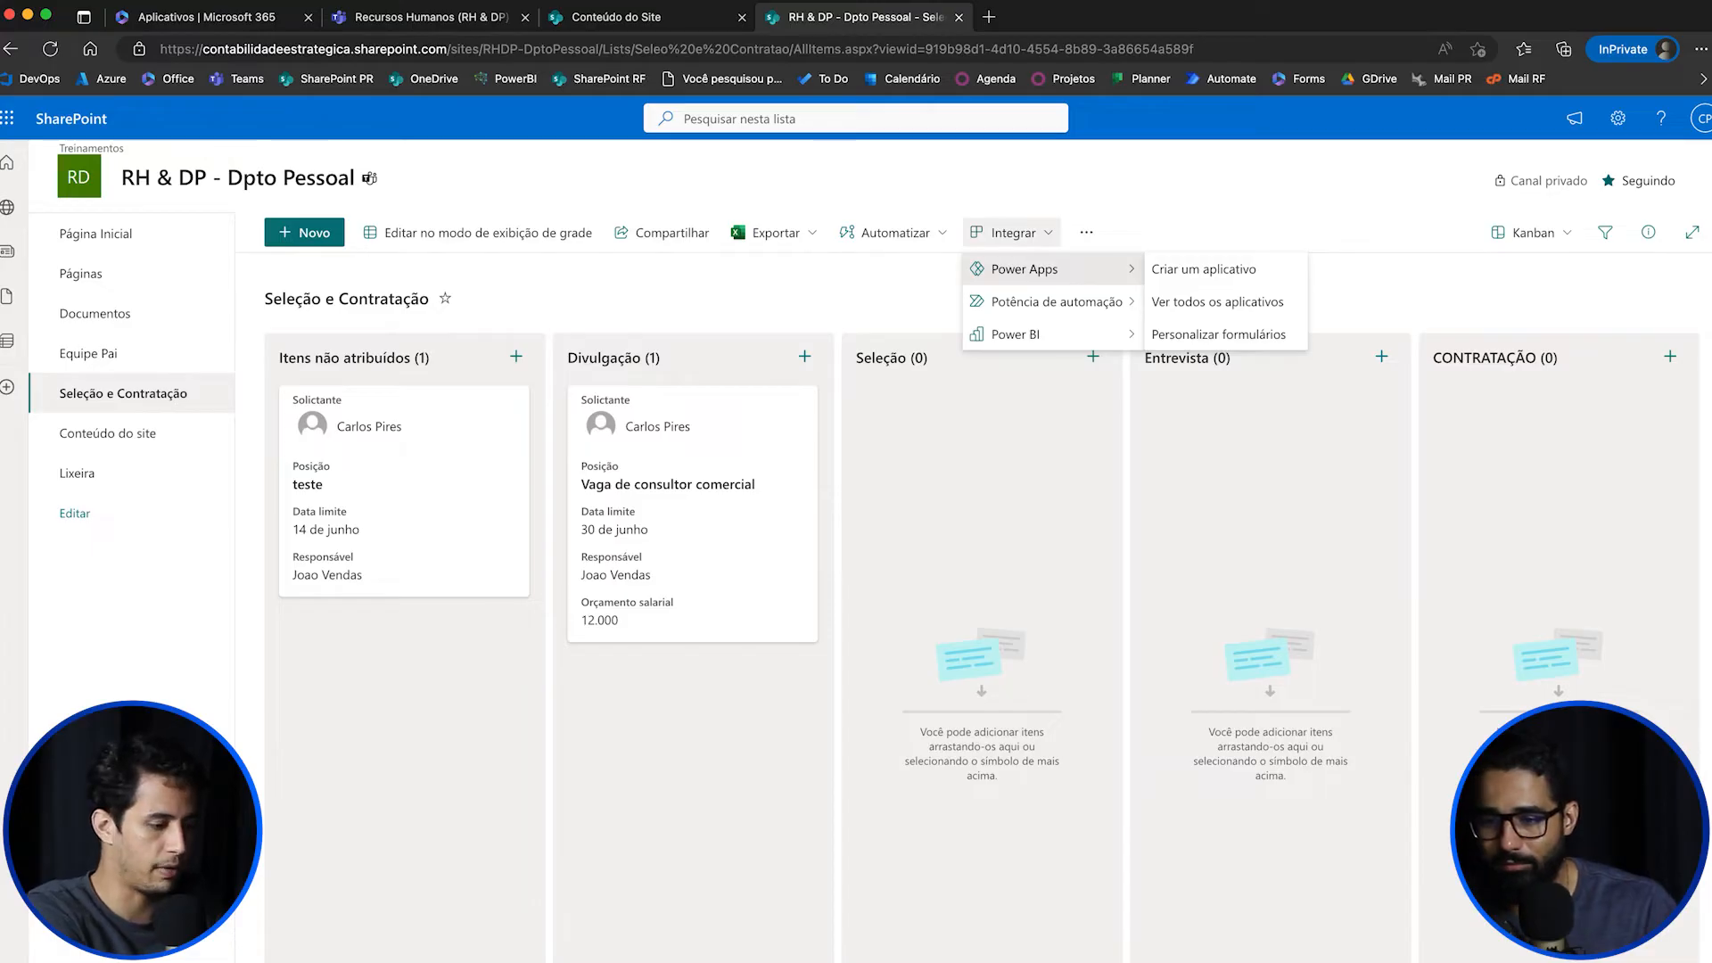
mouse_move(1025, 301)
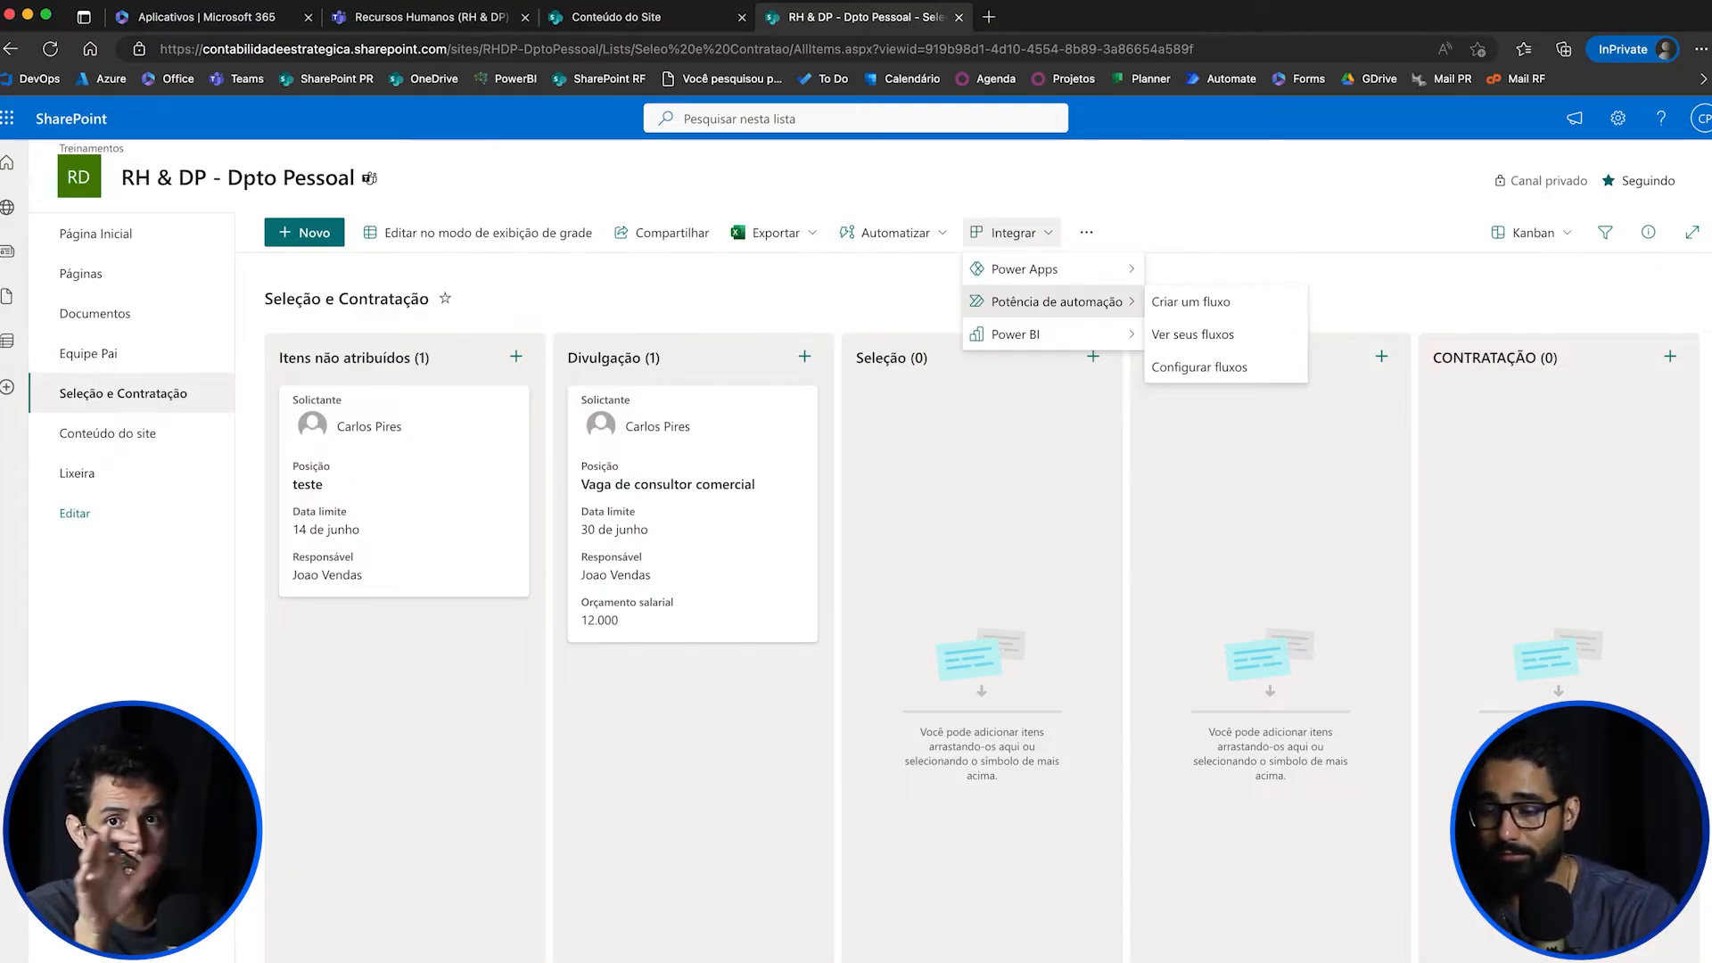
key("Escape")
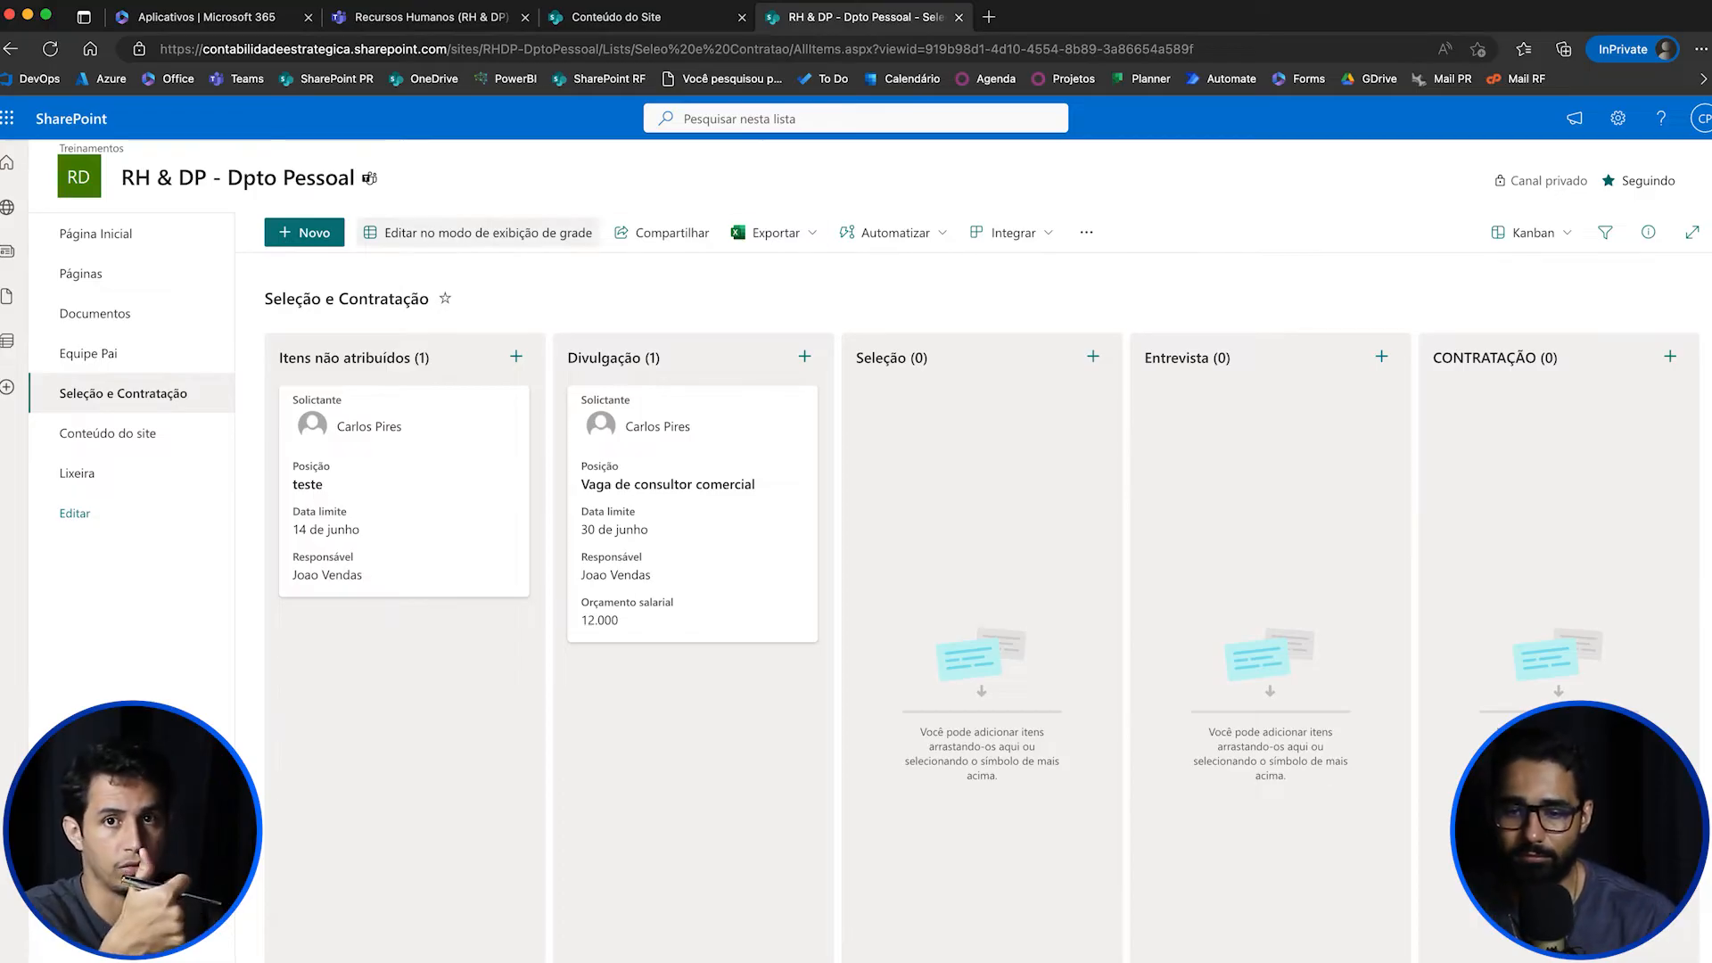
Step: Review the recent activity of the Seleção e Contratação list, then close its details
left_click(1086, 232)
left_click(1086, 232)
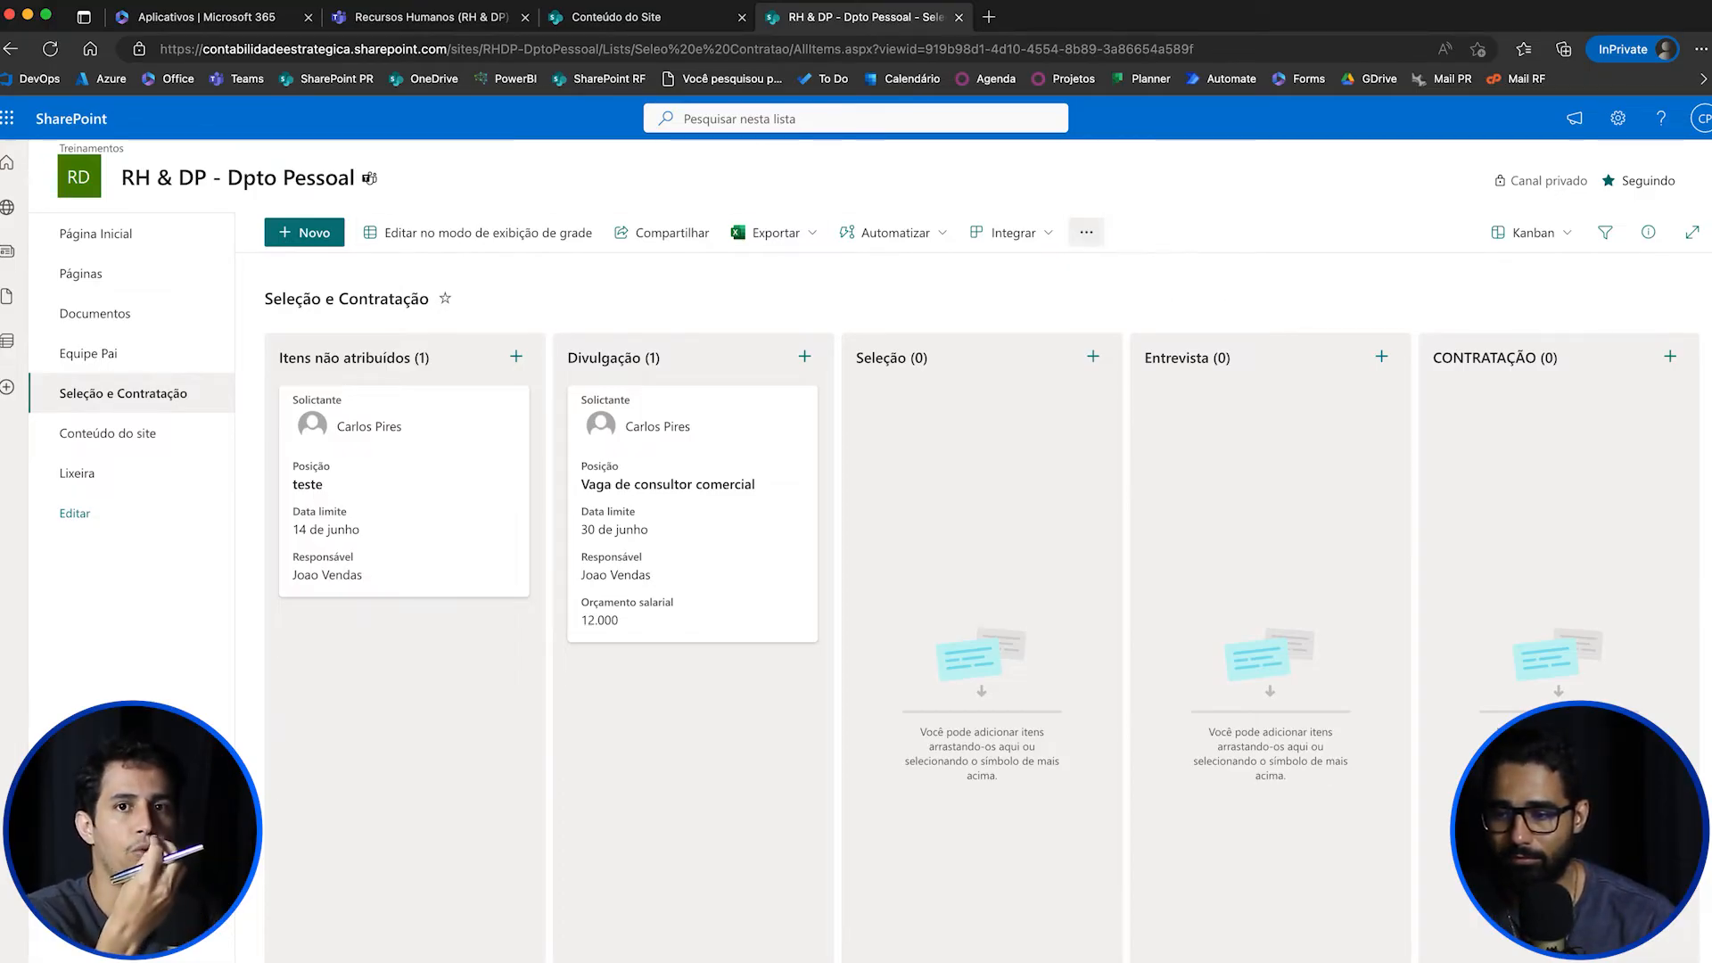
left_click(1649, 232)
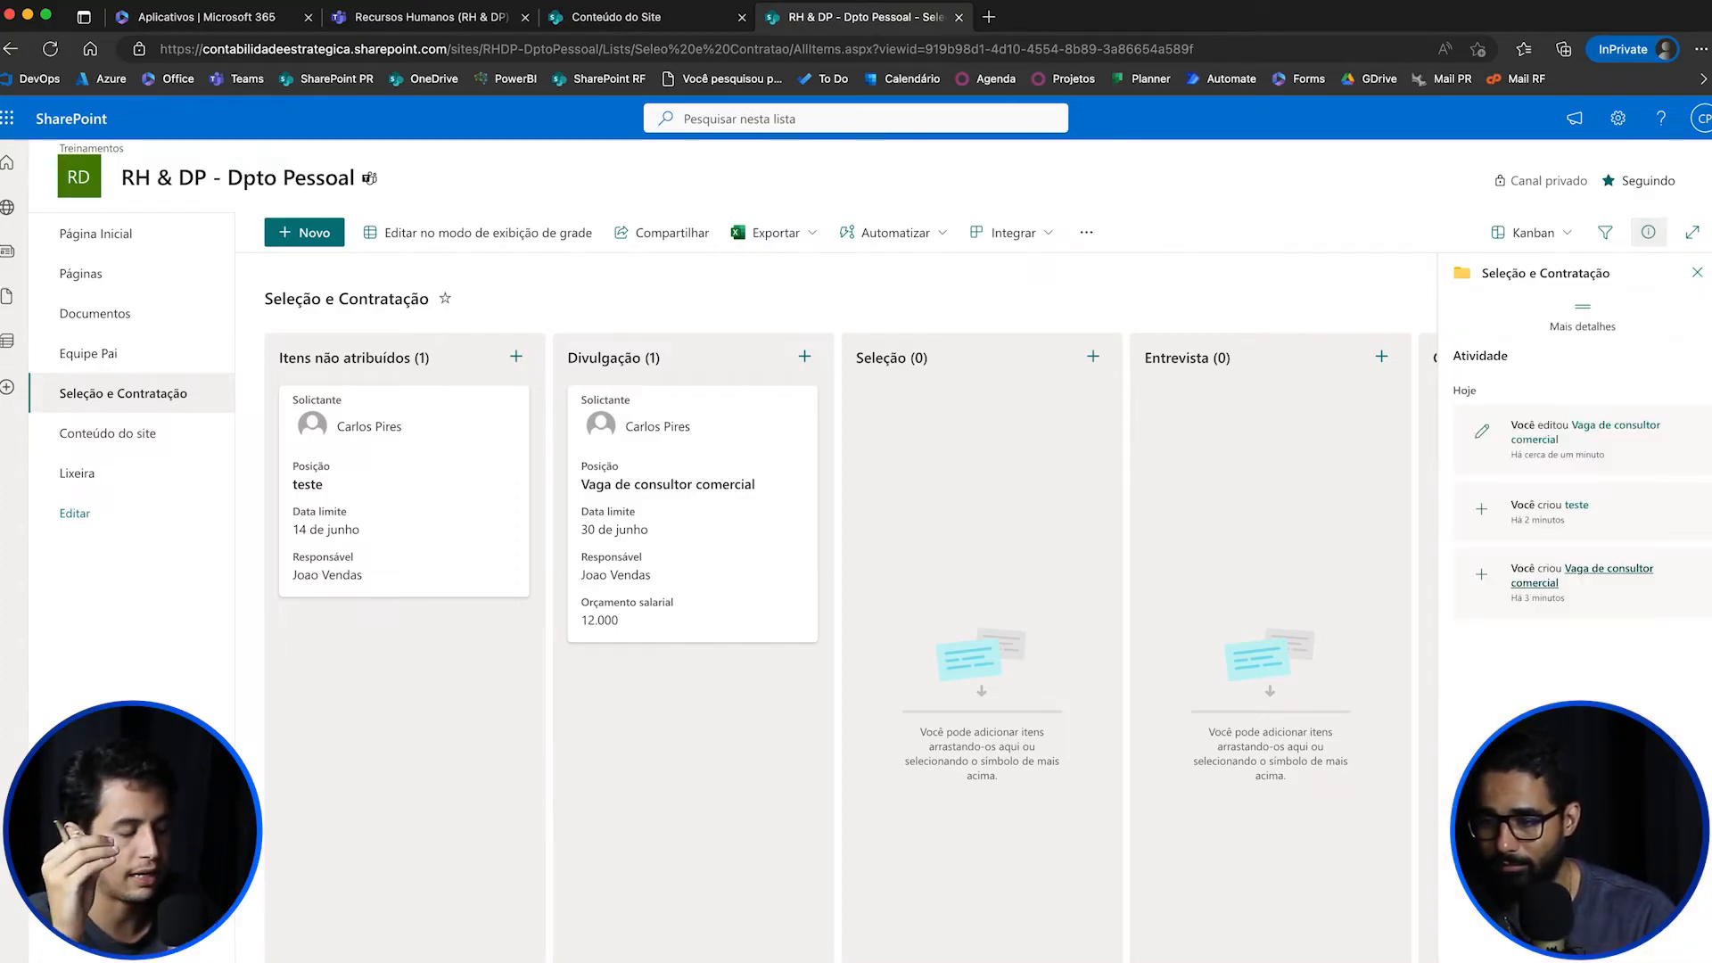
left_click(1697, 272)
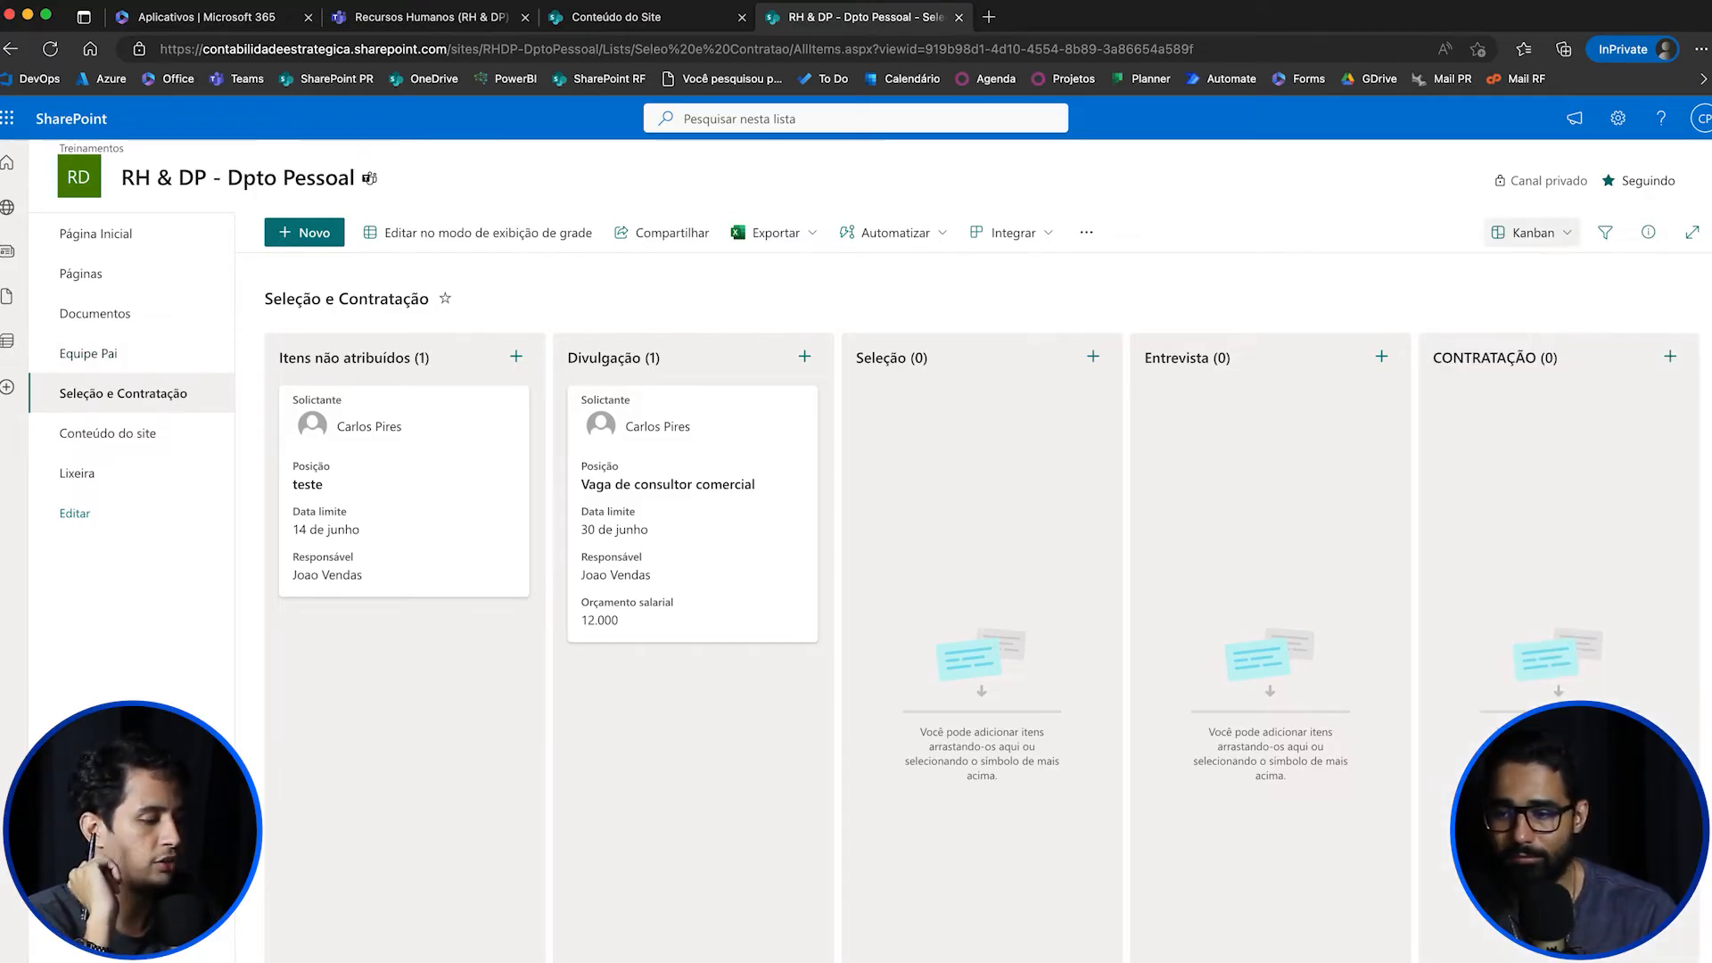
Step: Examine the Kanban view's formatting options, including conditional formatting for the Posição column, and close them without changes
left_click(1531, 232)
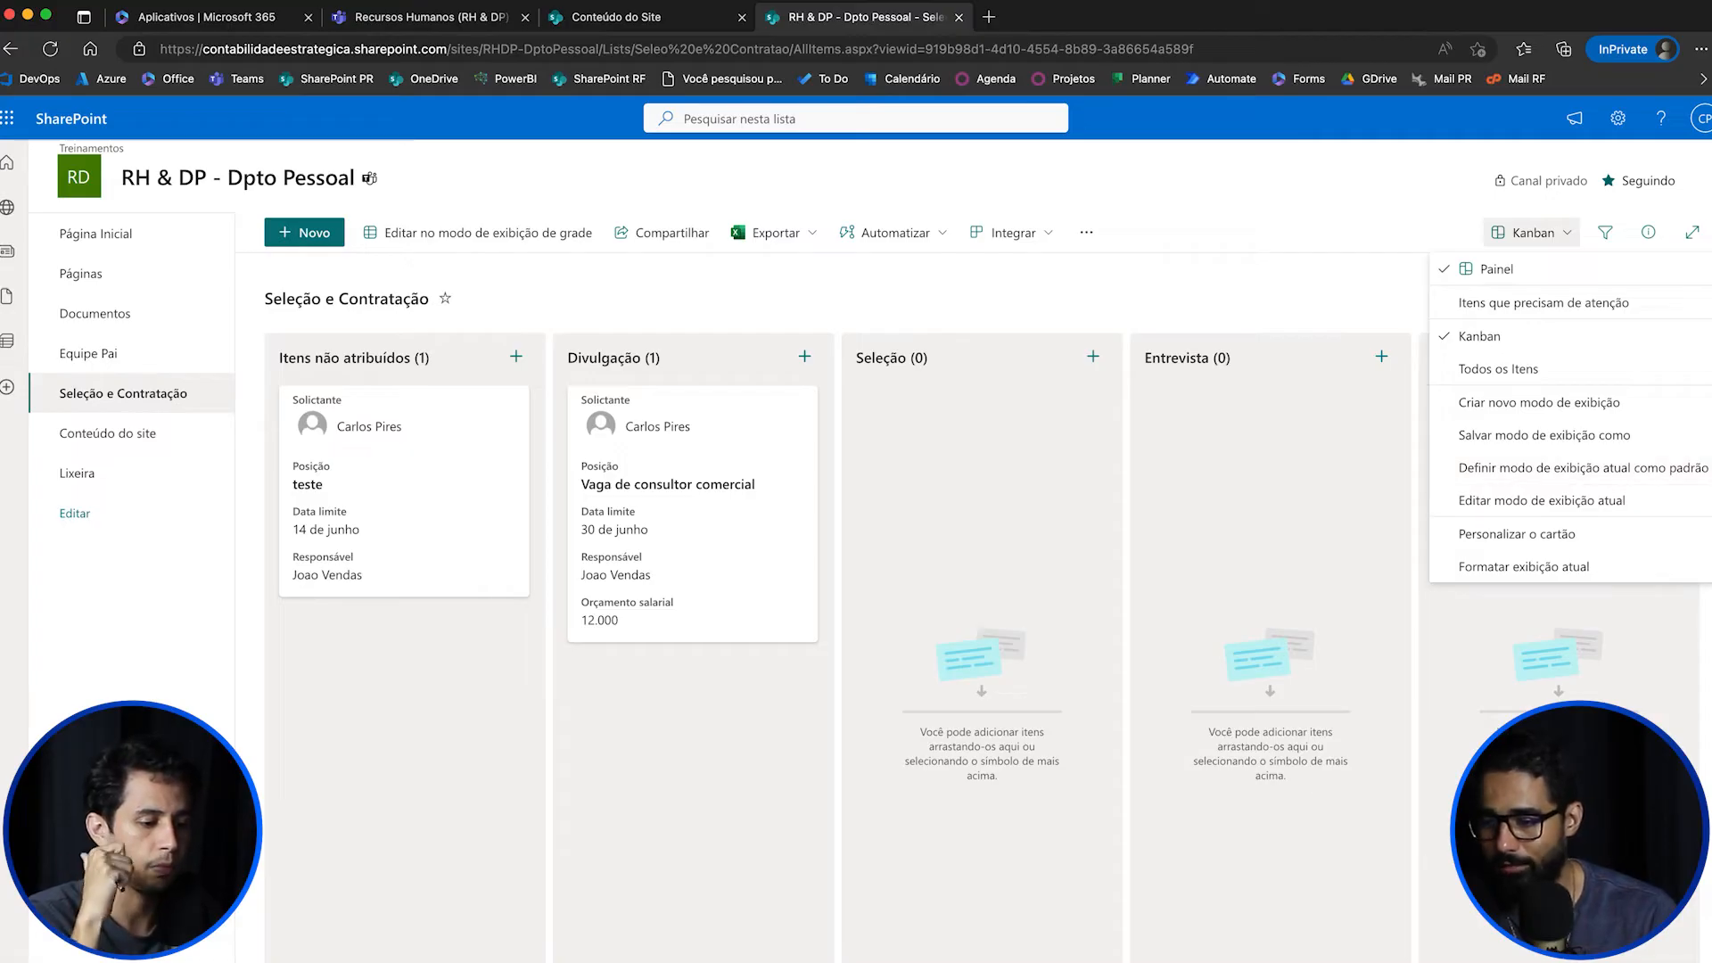
left_click(1524, 566)
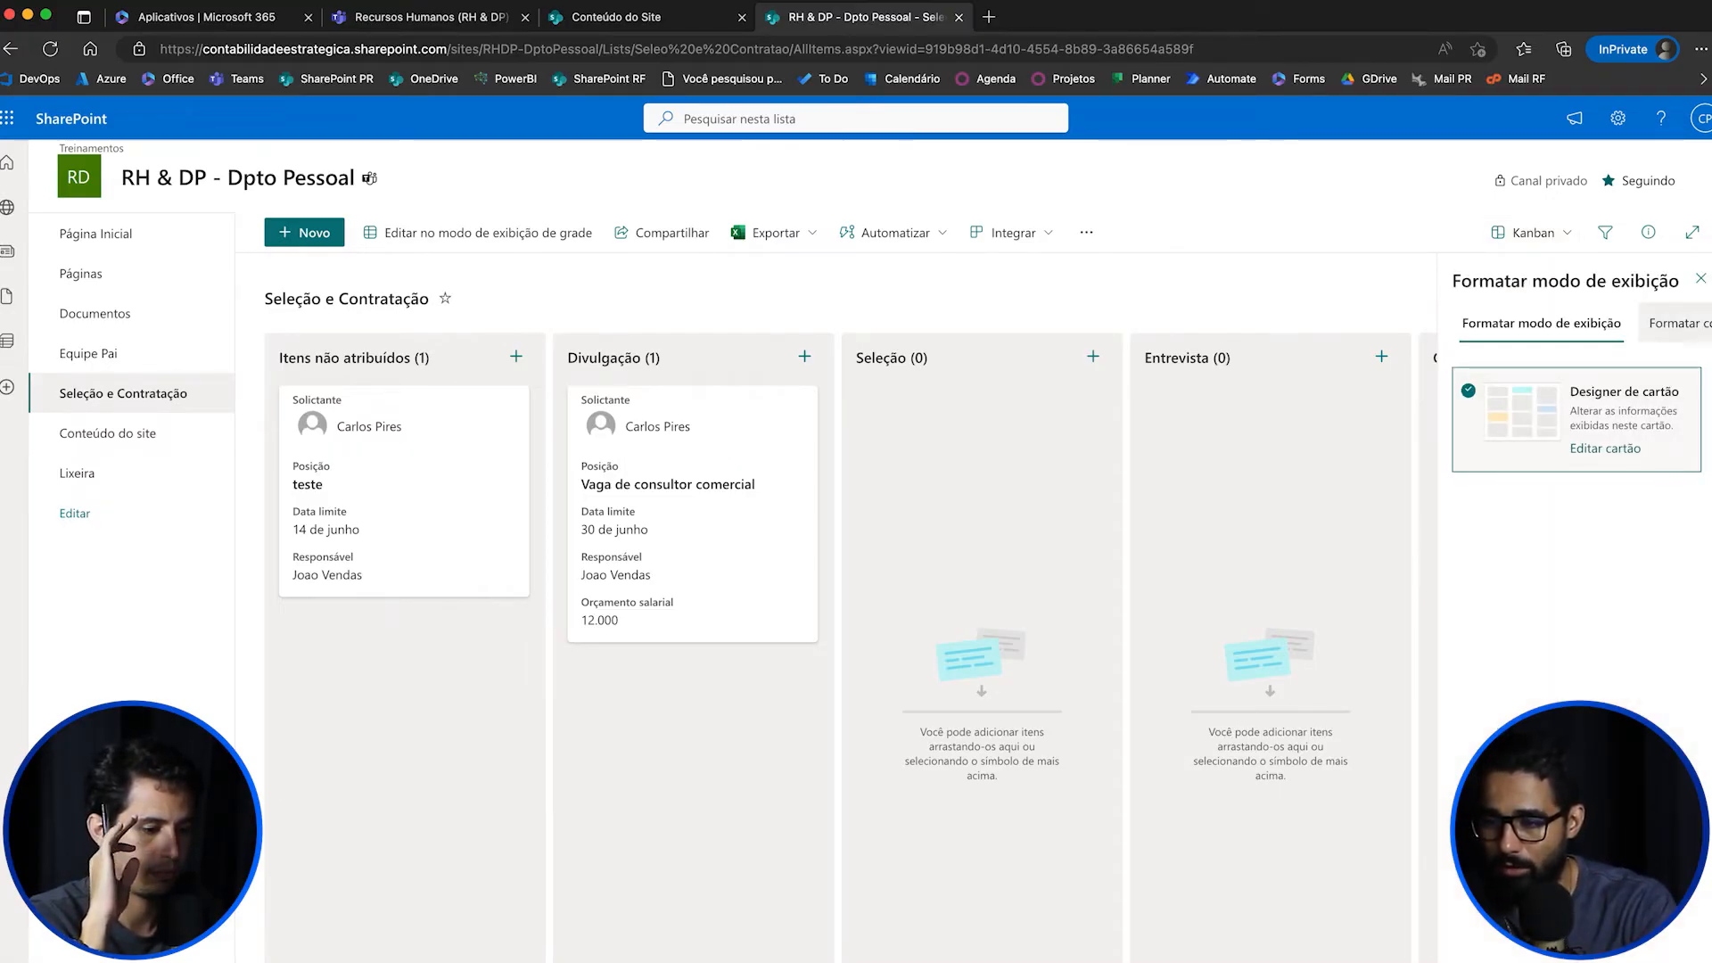
left_click(1675, 323)
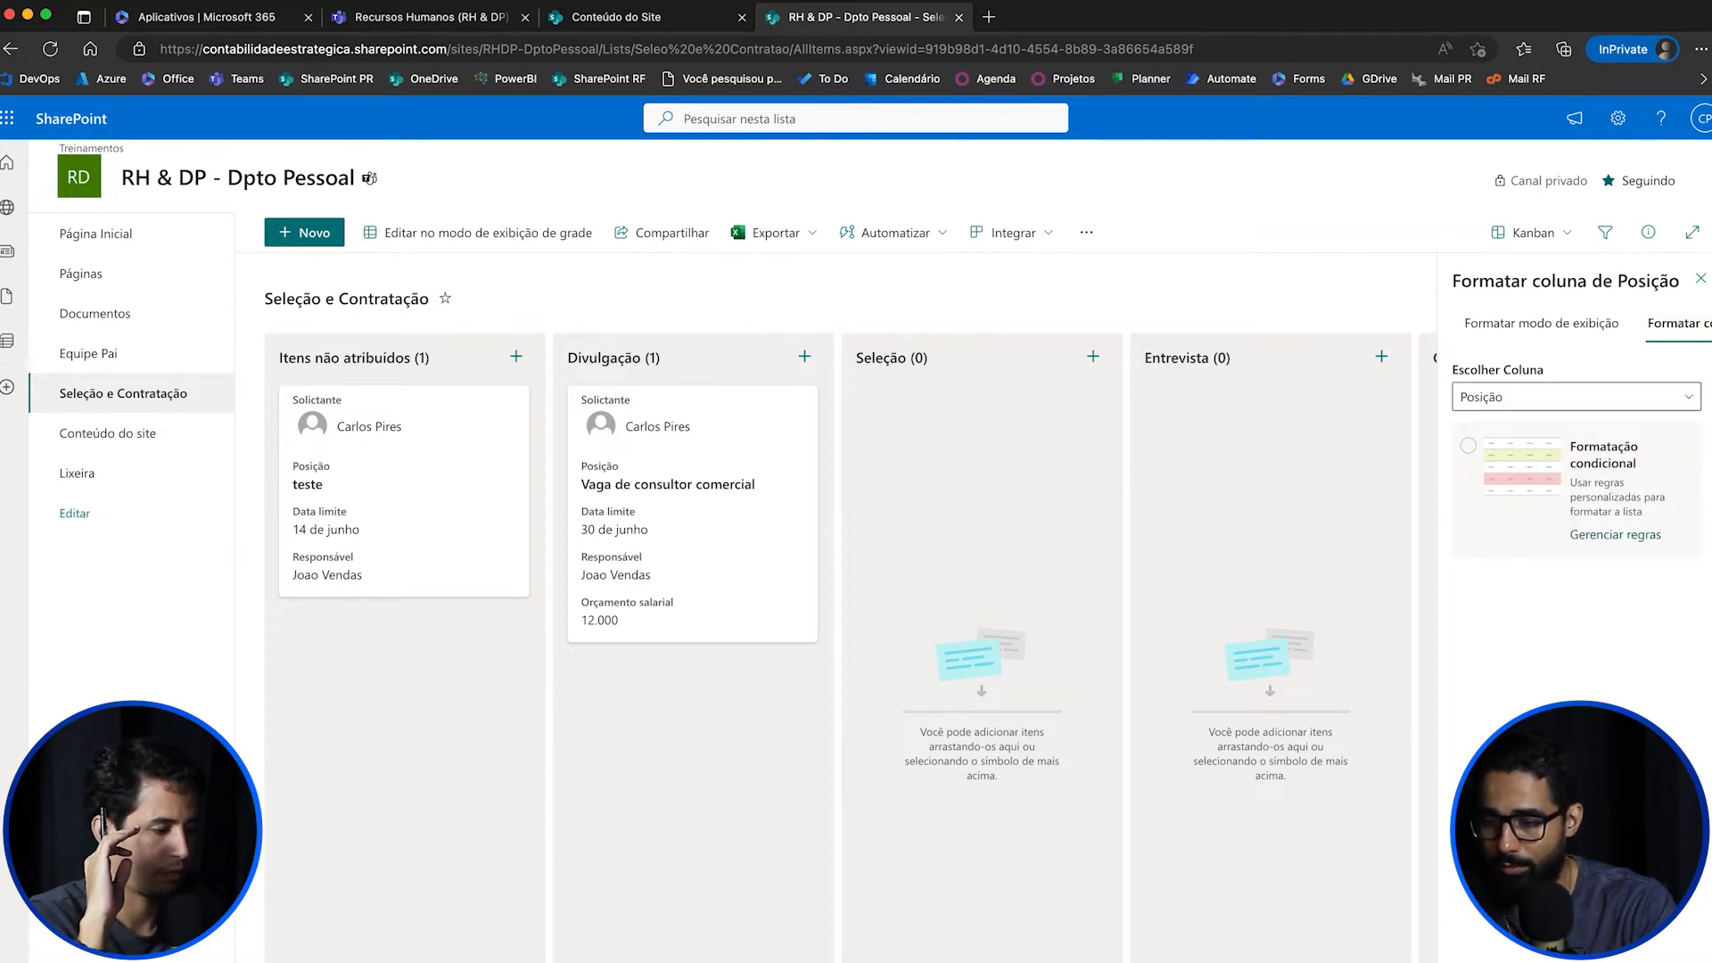
left_click(1577, 397)
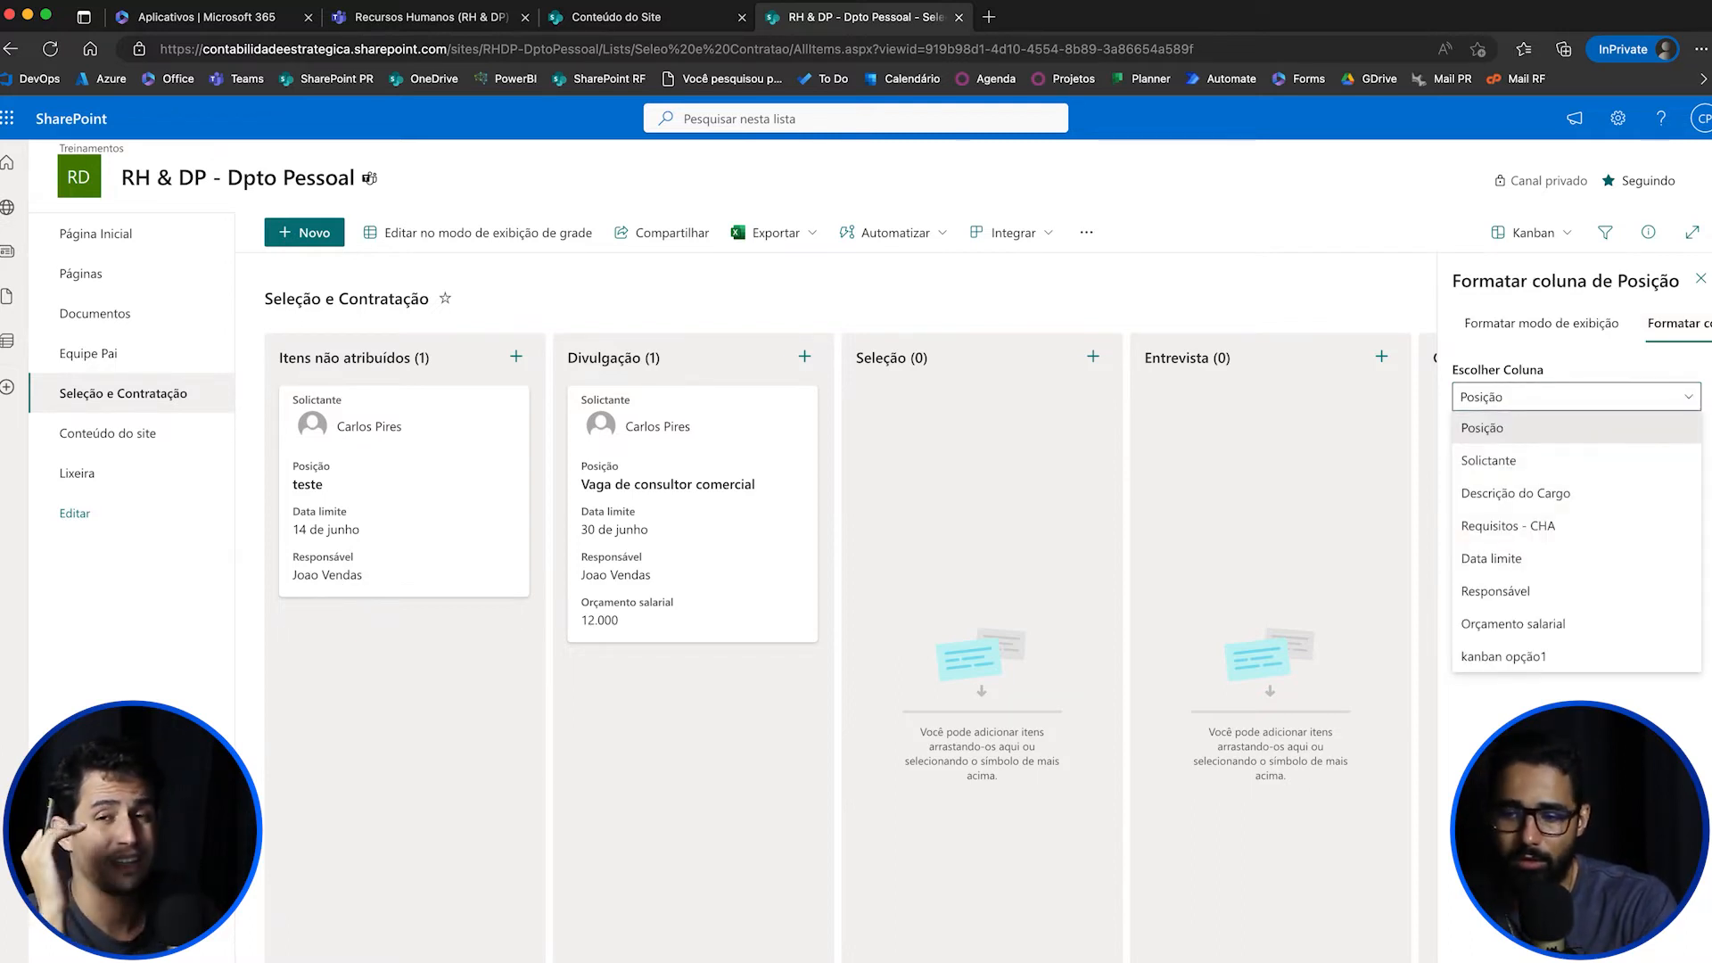
left_click(1575, 428)
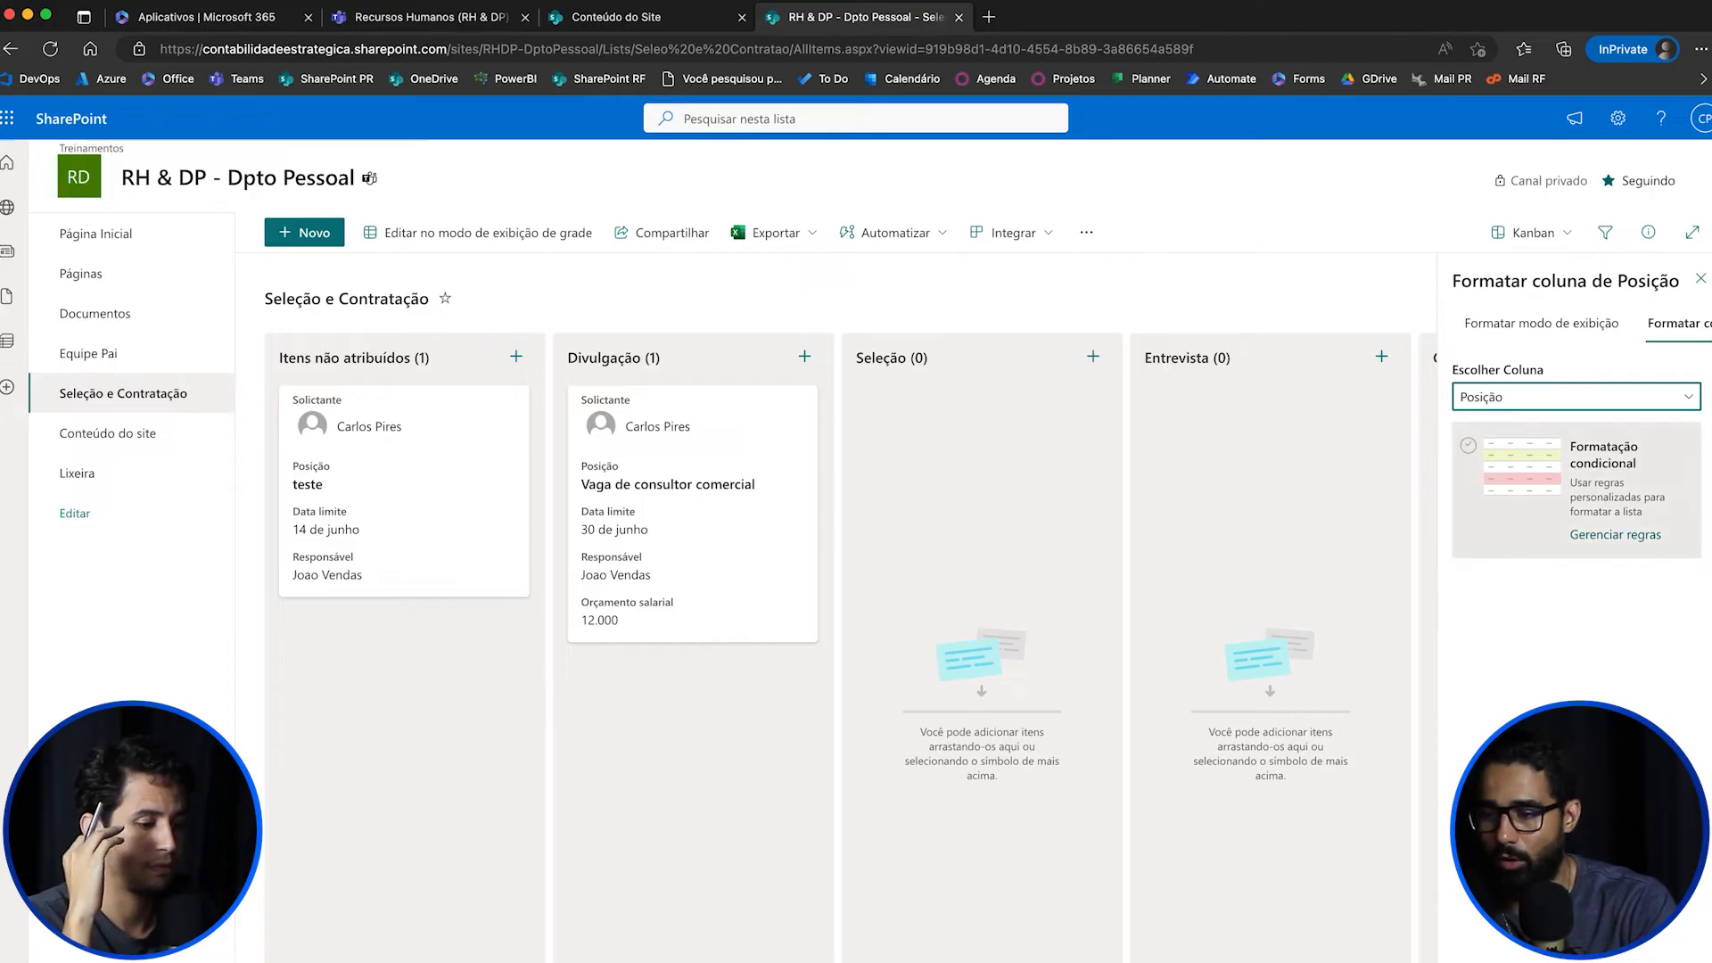
scroll(1577, 490, "right", 1)
scroll(1577, 491, "left", 1)
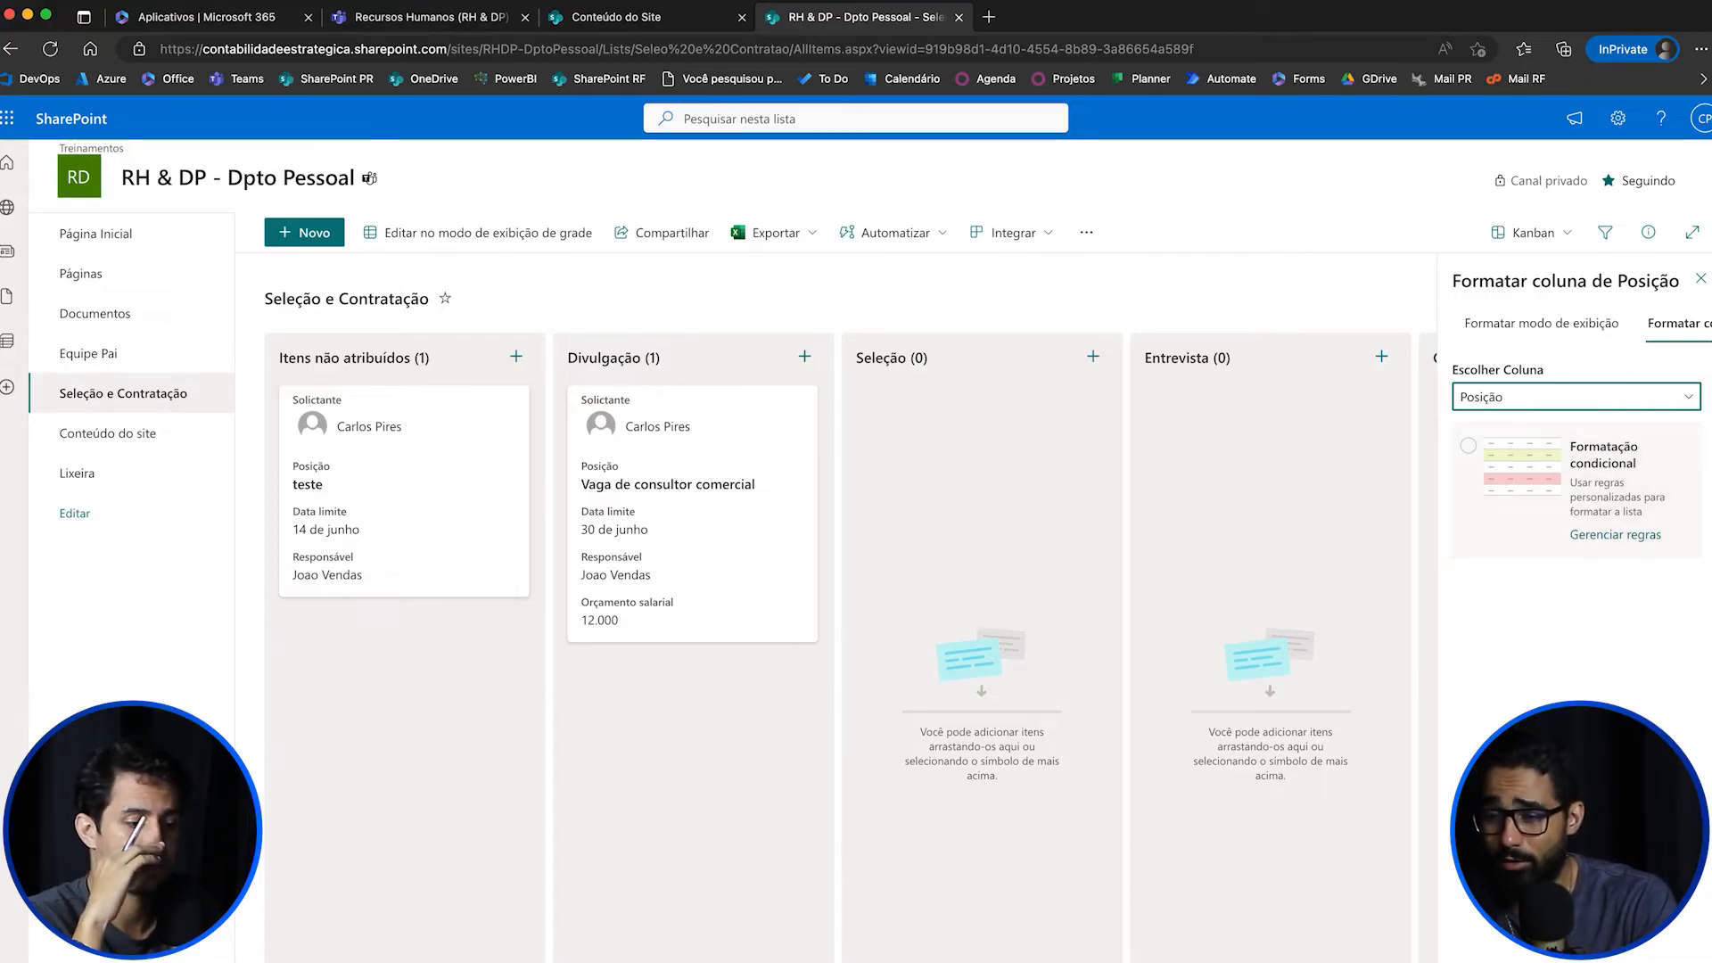
left_click(1700, 278)
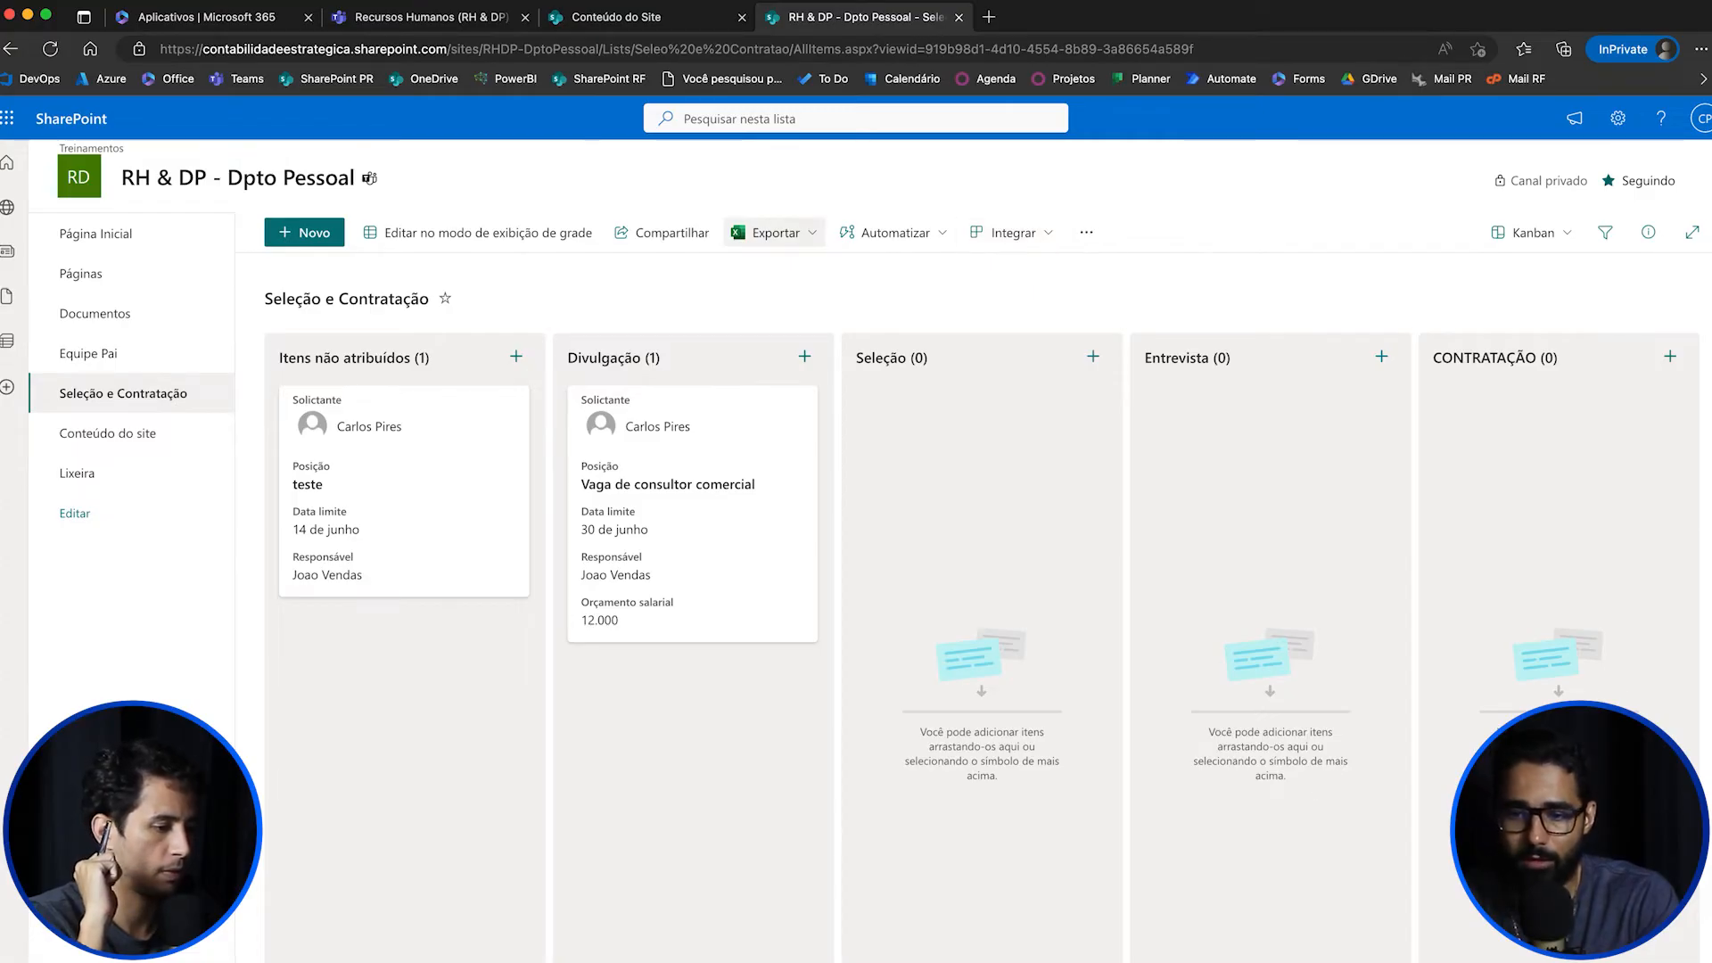
Step: Copy a sharing link to the Seleção e Contratação list and open it in a new browser tab
left_click(665, 232)
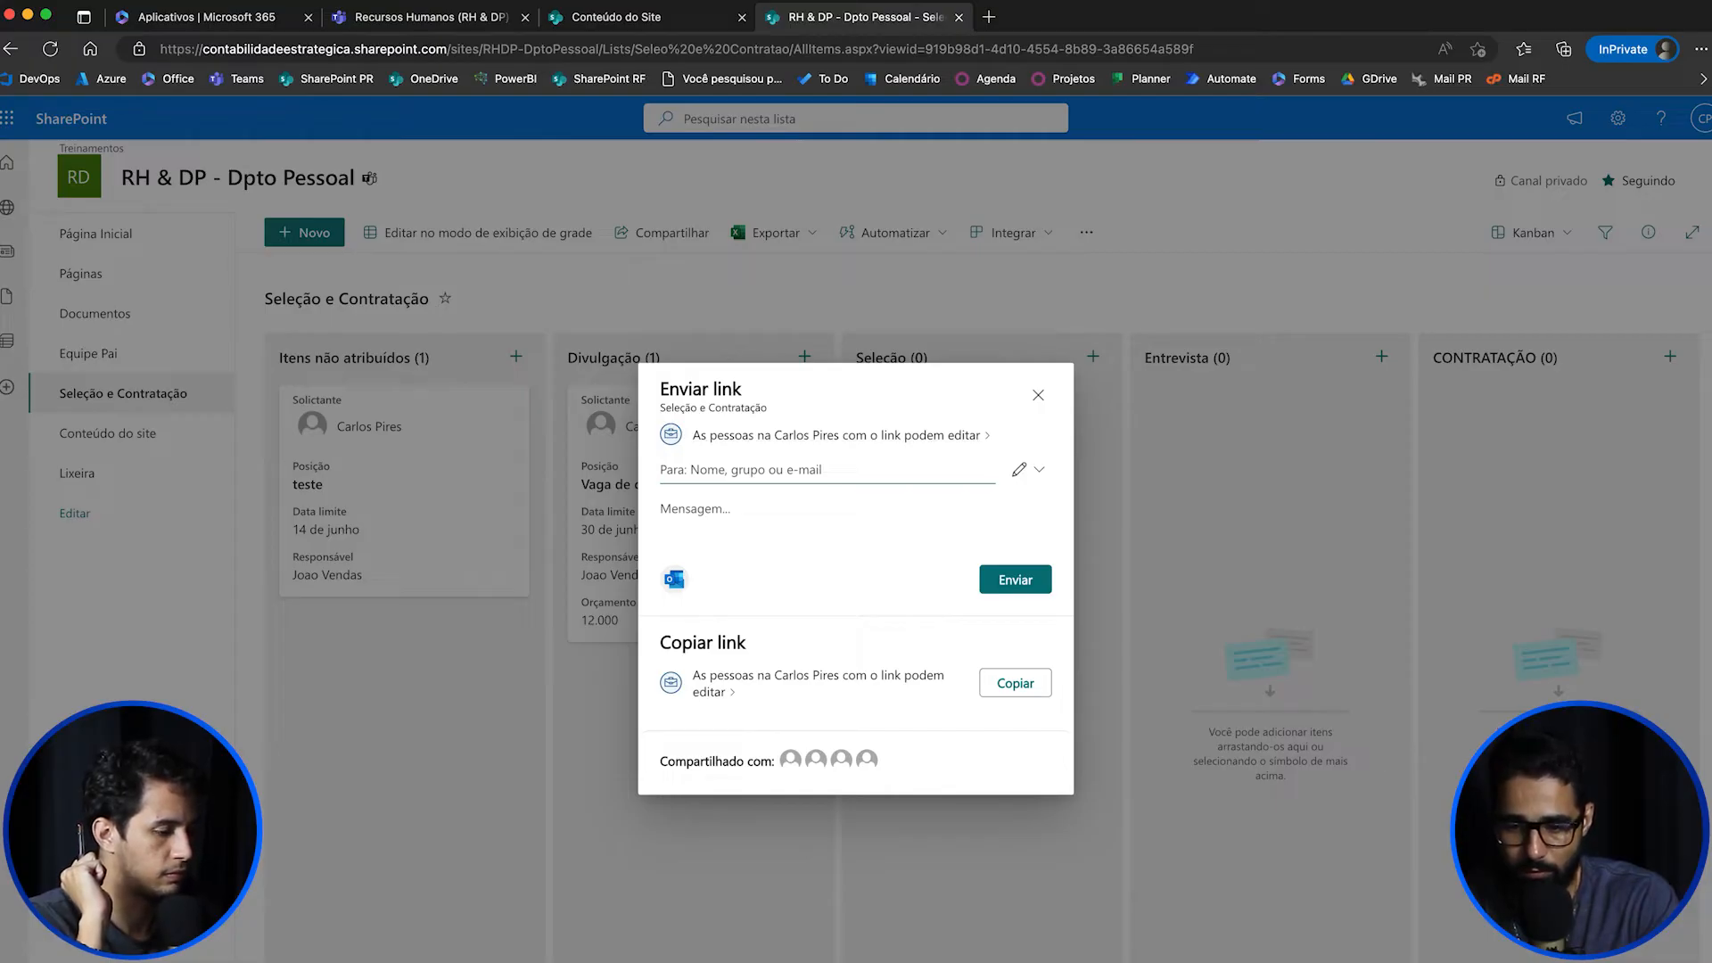
left_click(1014, 683)
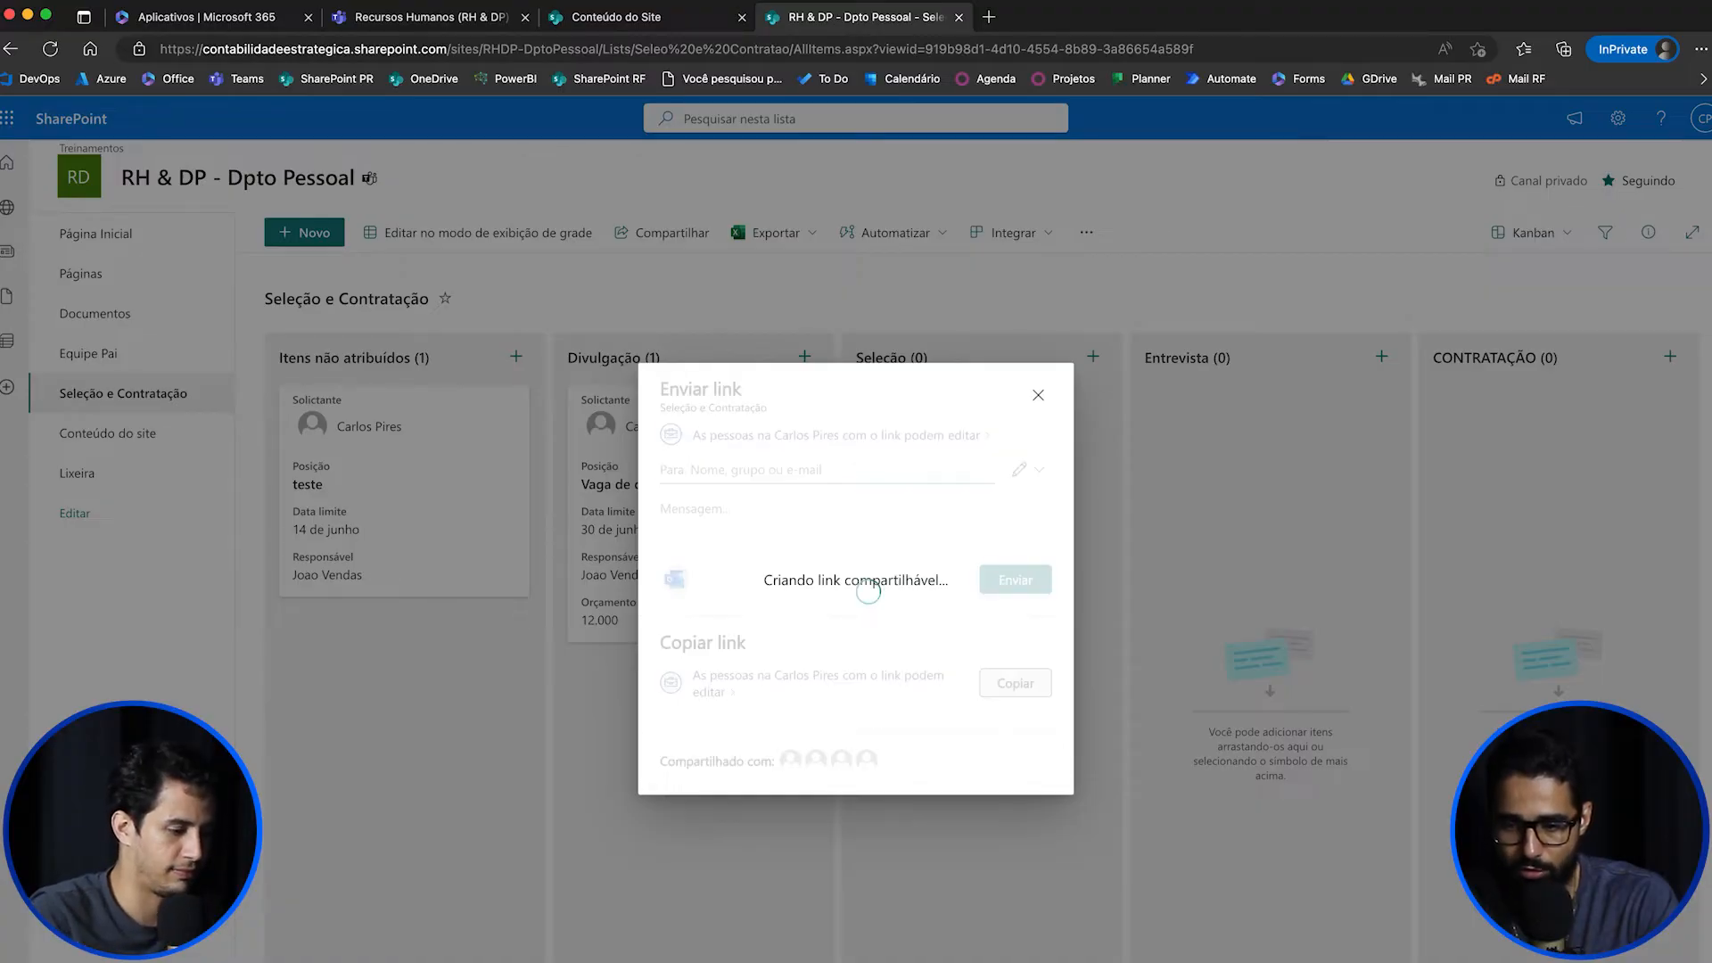
key("super+t")
key("super+v")
key("Return")
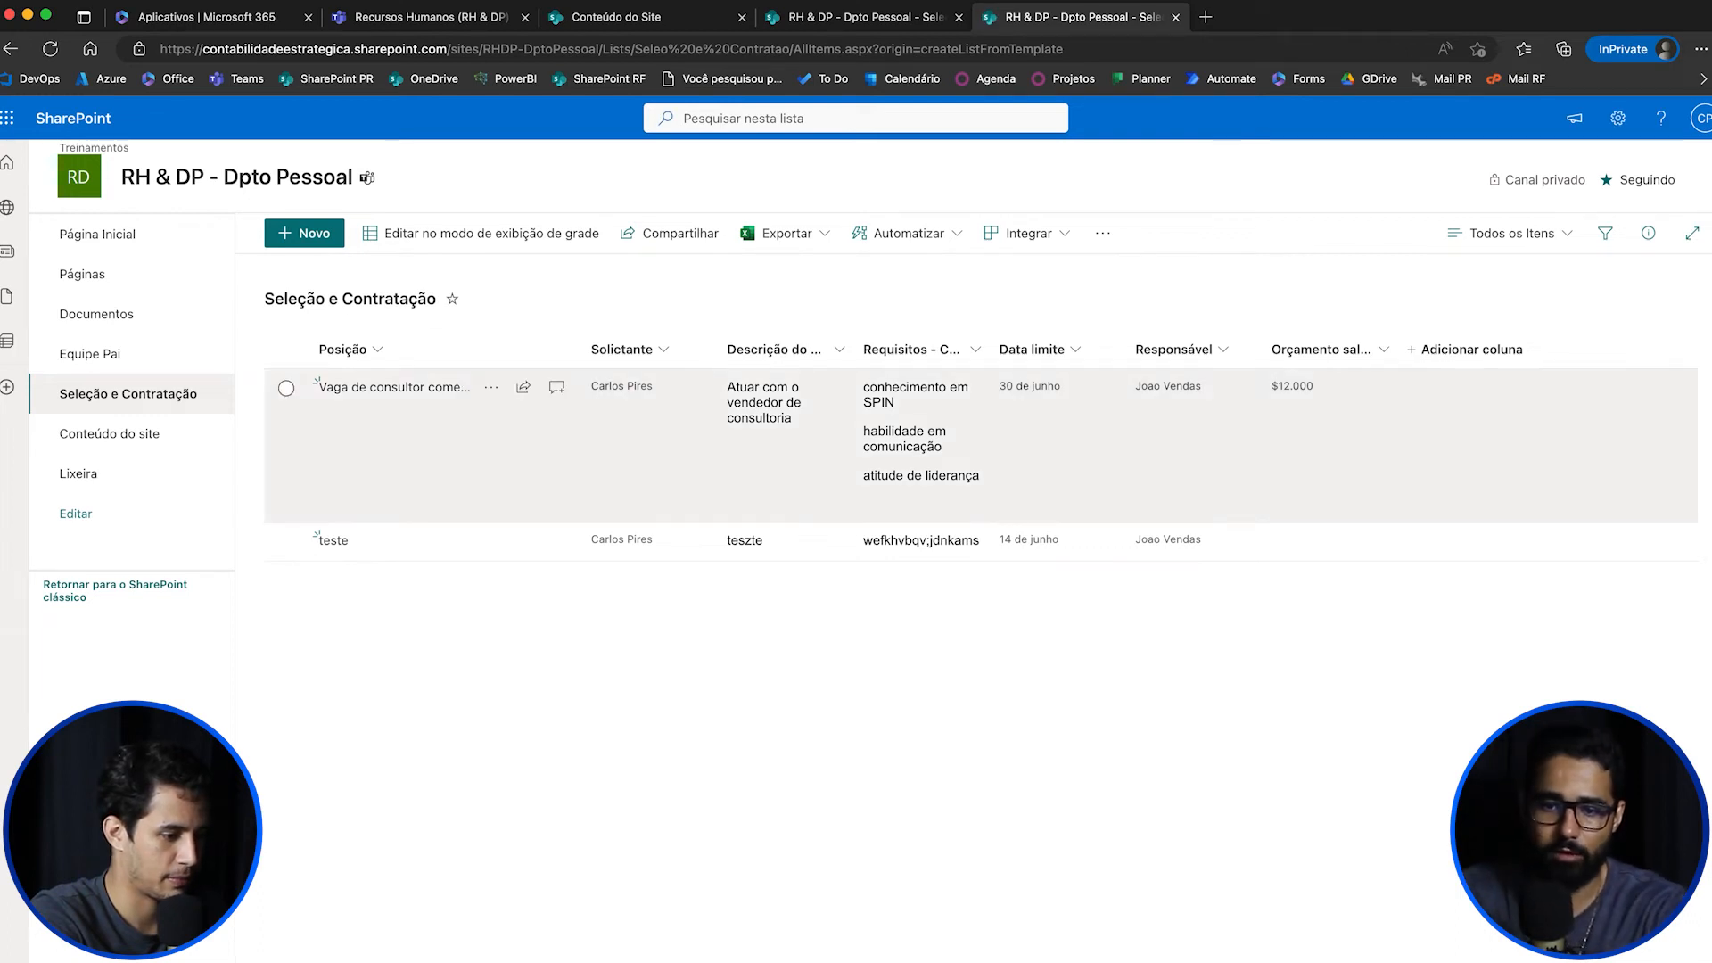
Step: Open the Dpto Pessoal channel of the RH & DP team in Teams and close the copied-link dialog on the SharePoint list
left_click(431, 16)
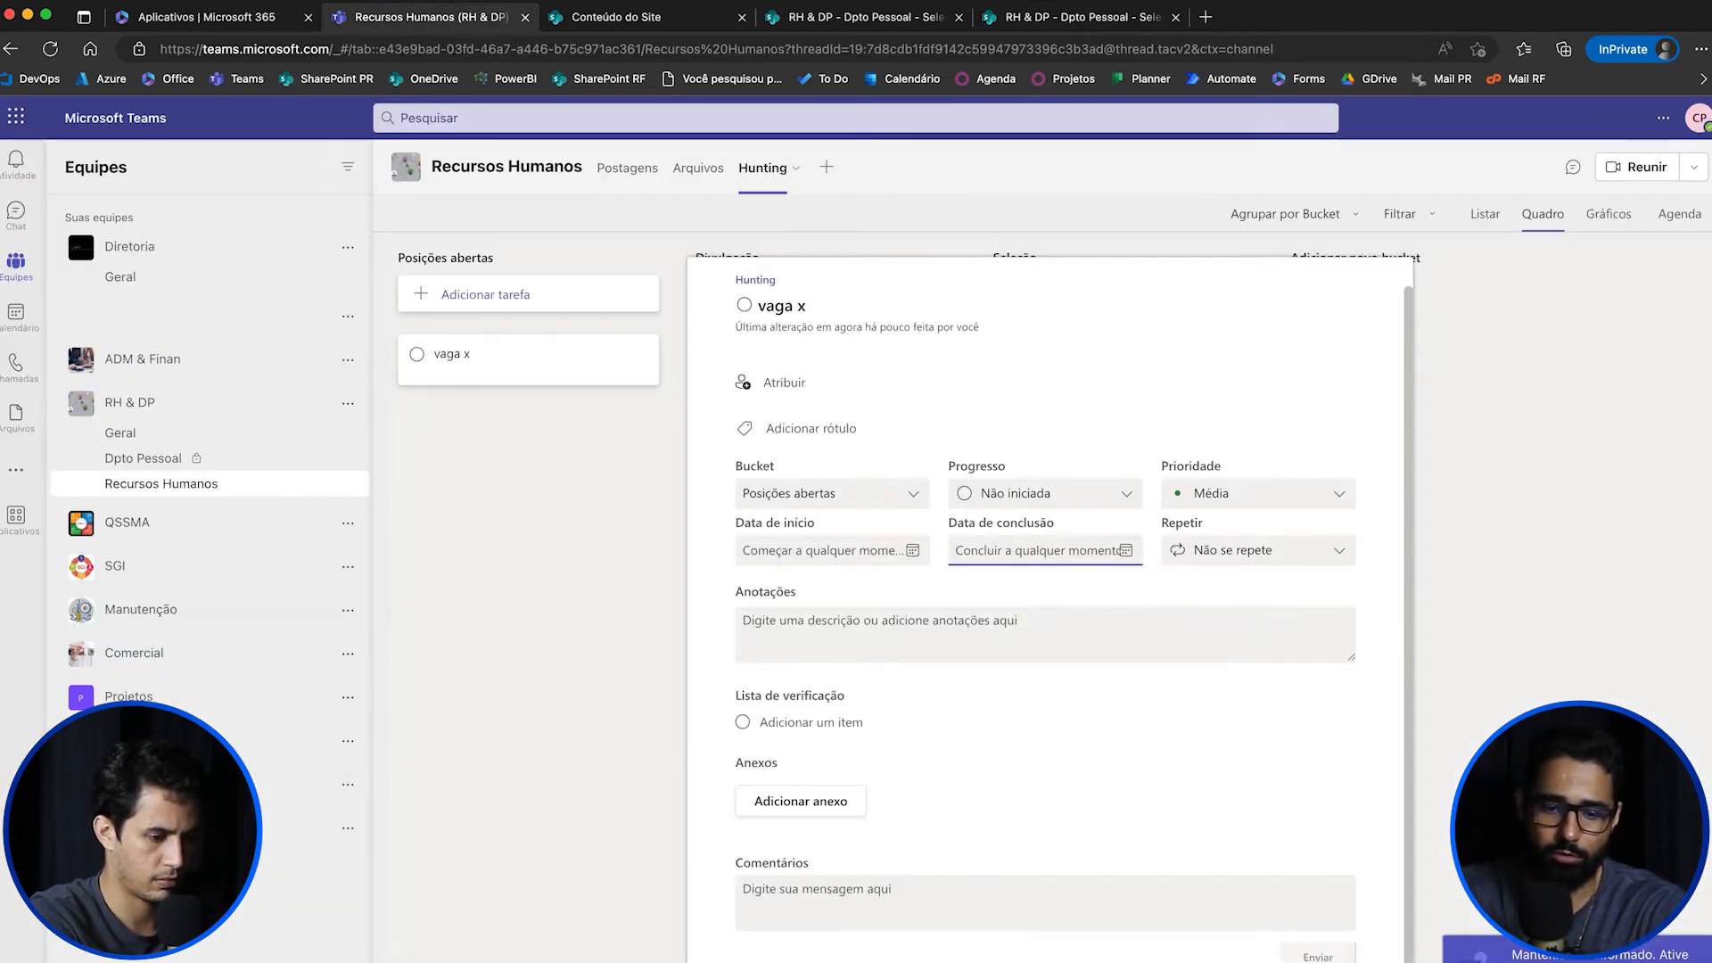
left_click(143, 459)
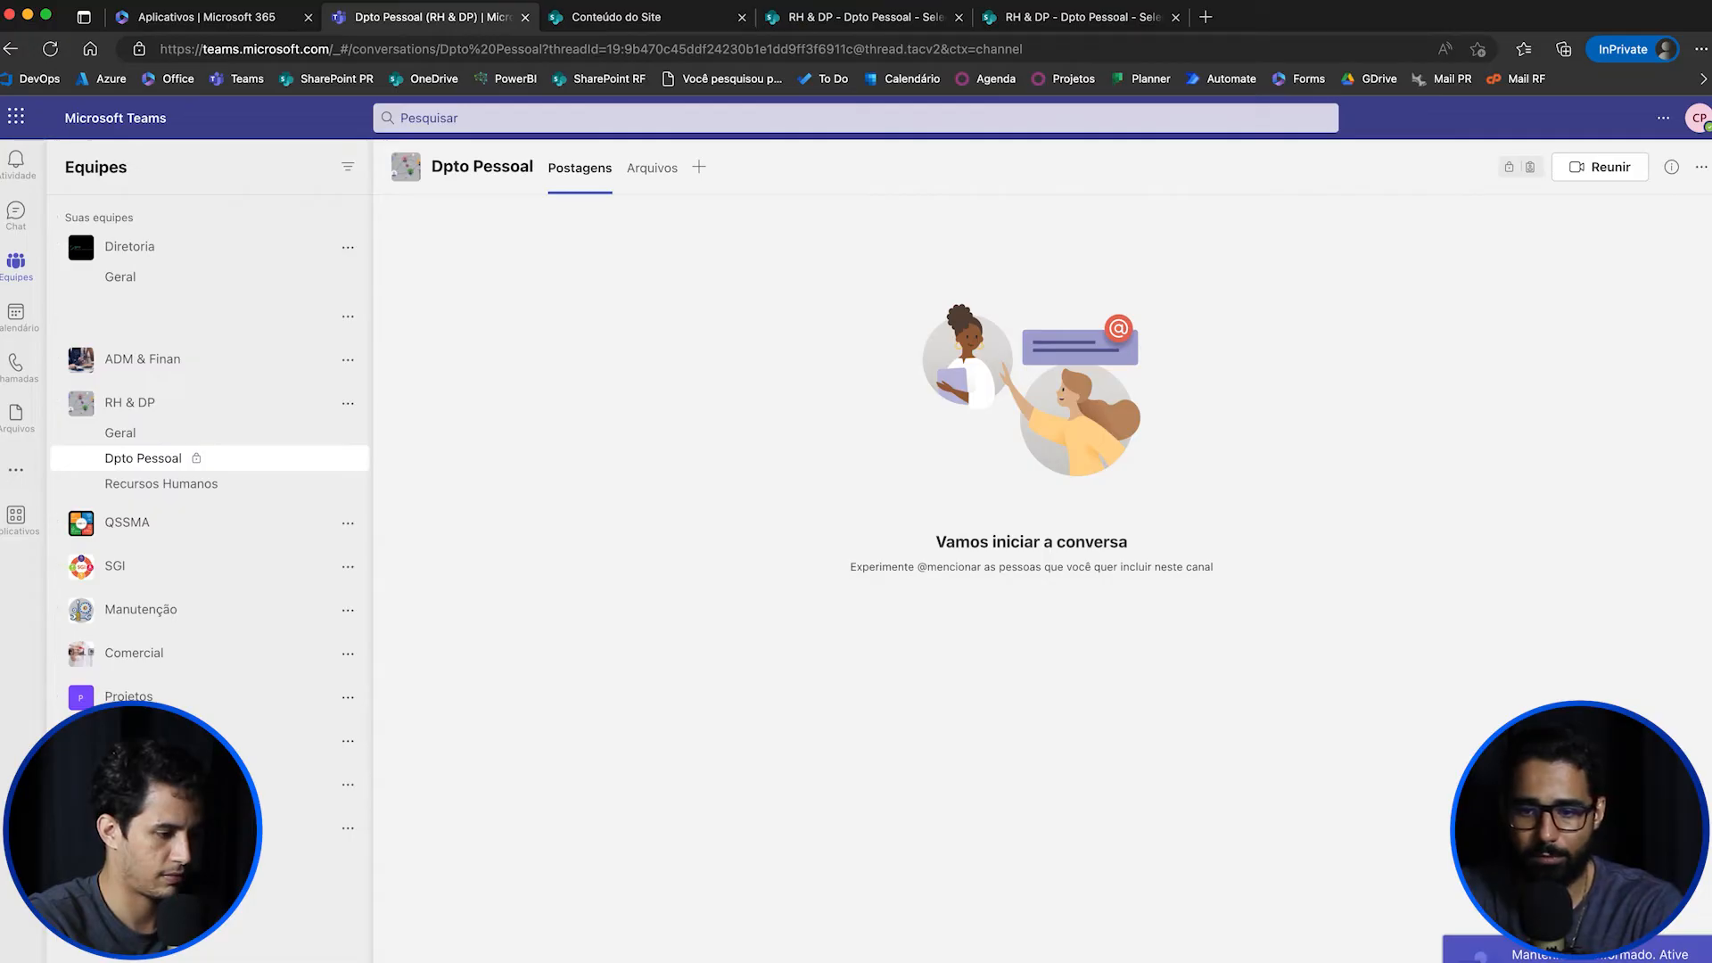
left_click(863, 17)
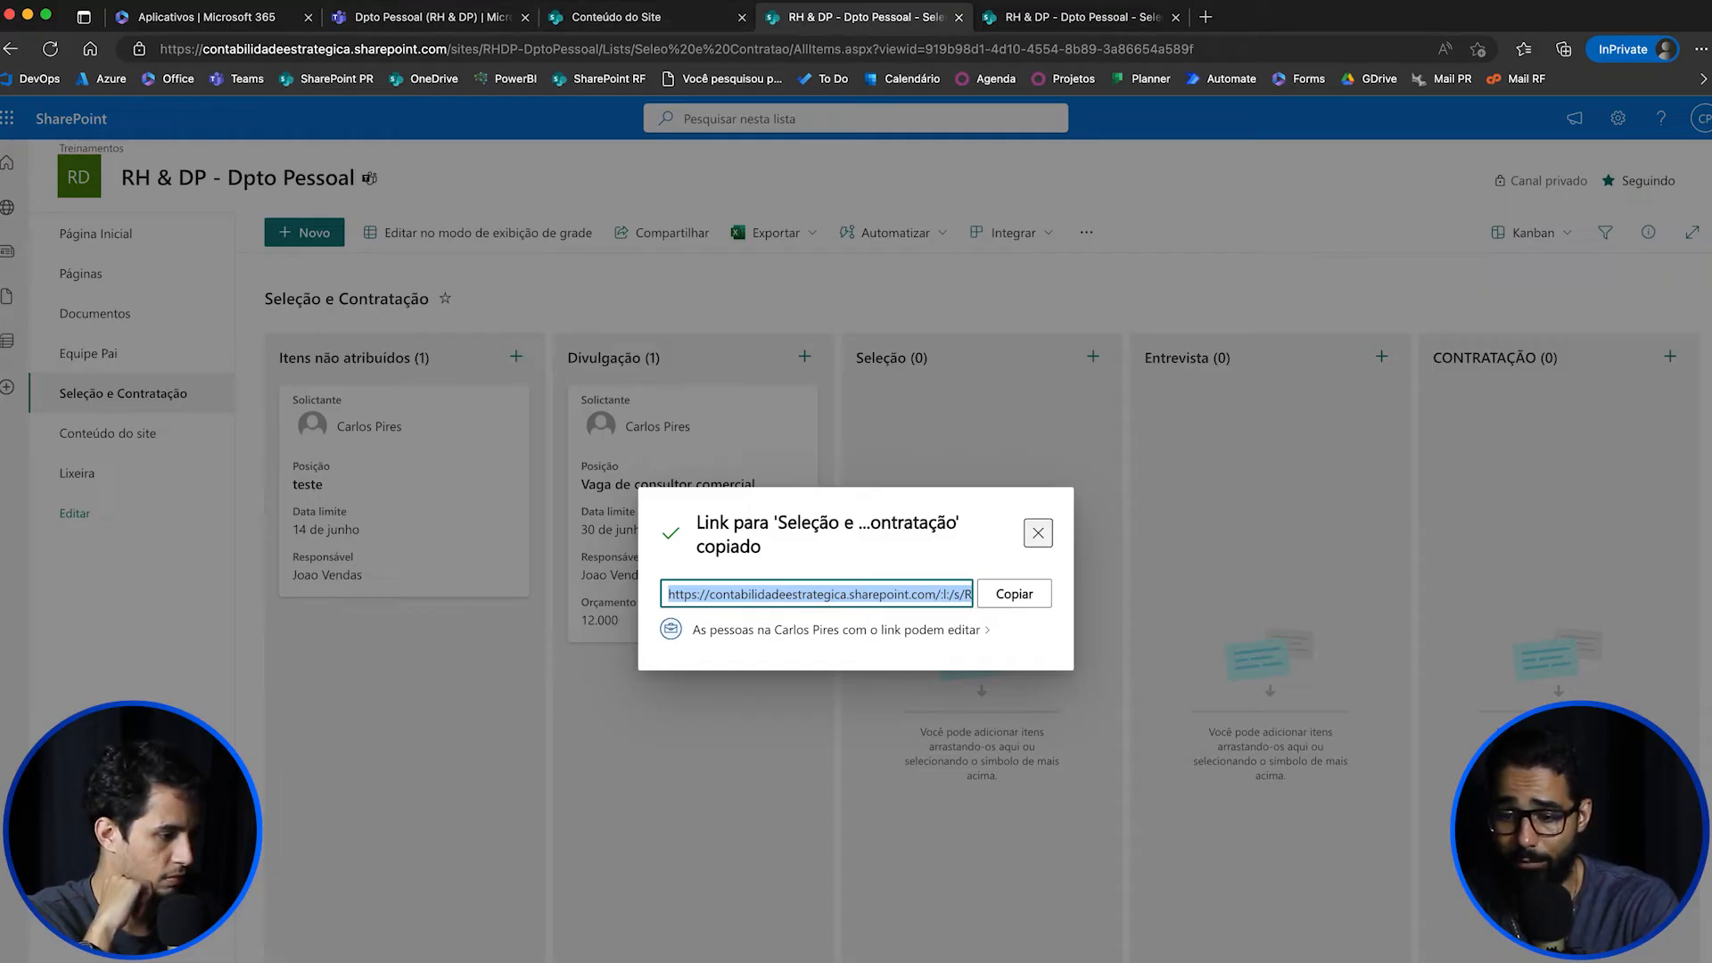
left_click(1038, 533)
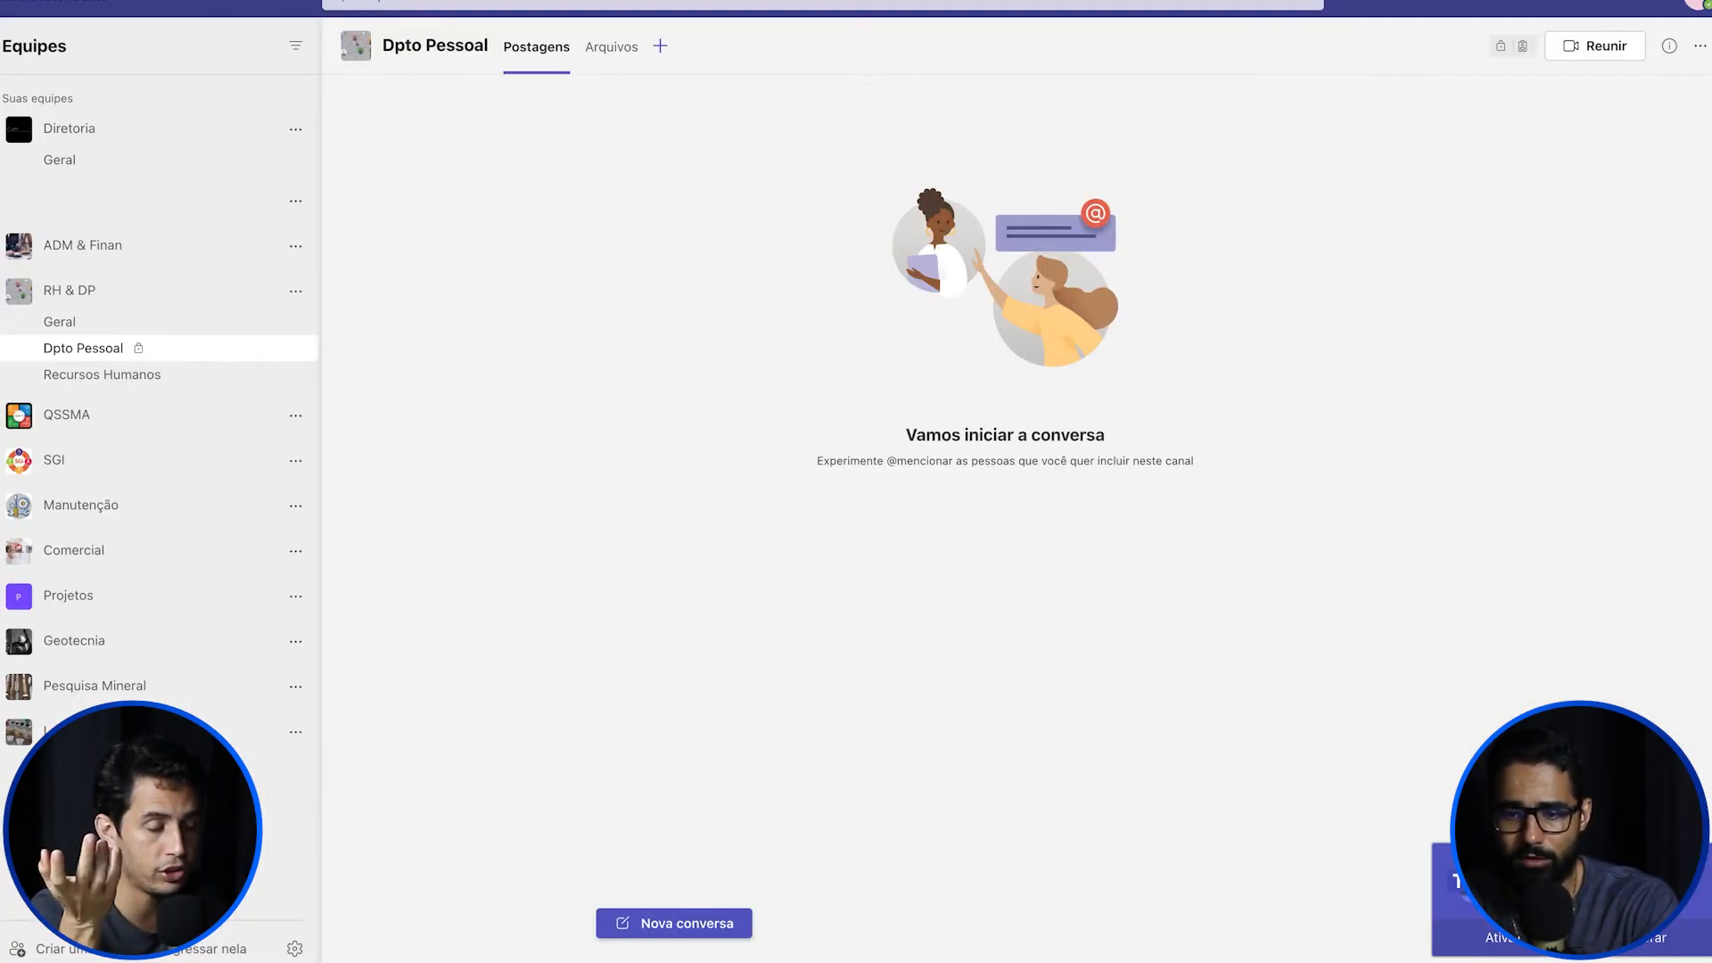
Step: Search the Dpto Pessoal channel's available tab apps for LINK and SITE, and choose the Site app
type("LINK")
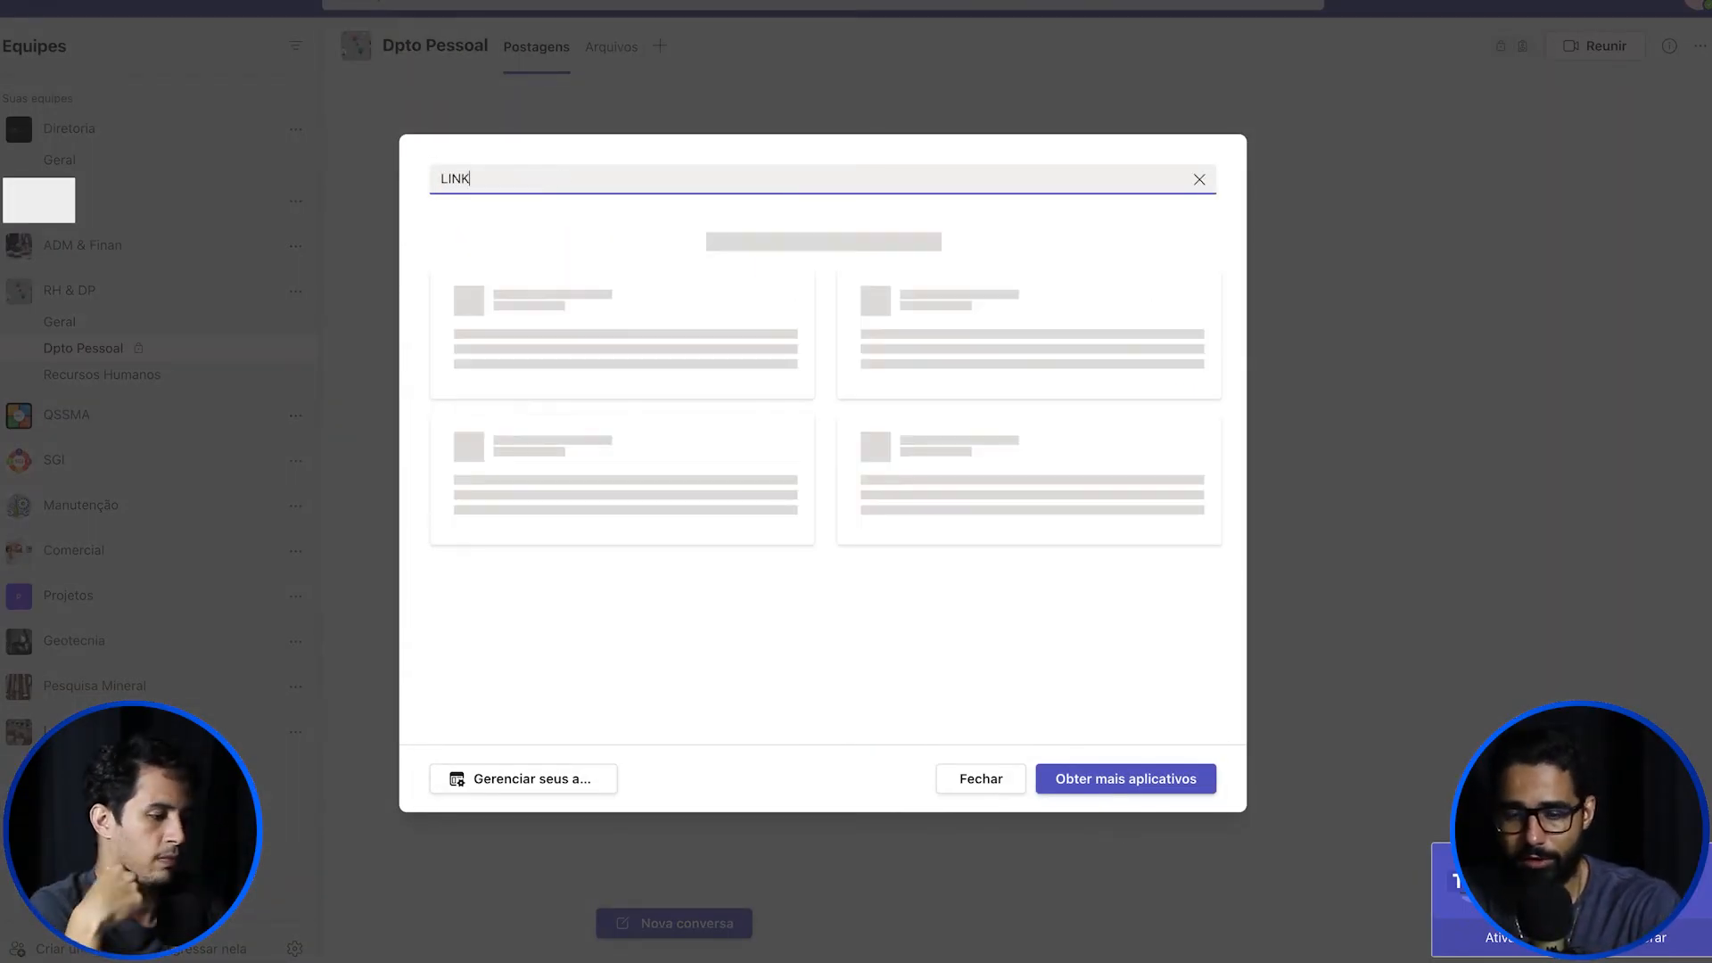
key("ctrl+a")
type("SITE")
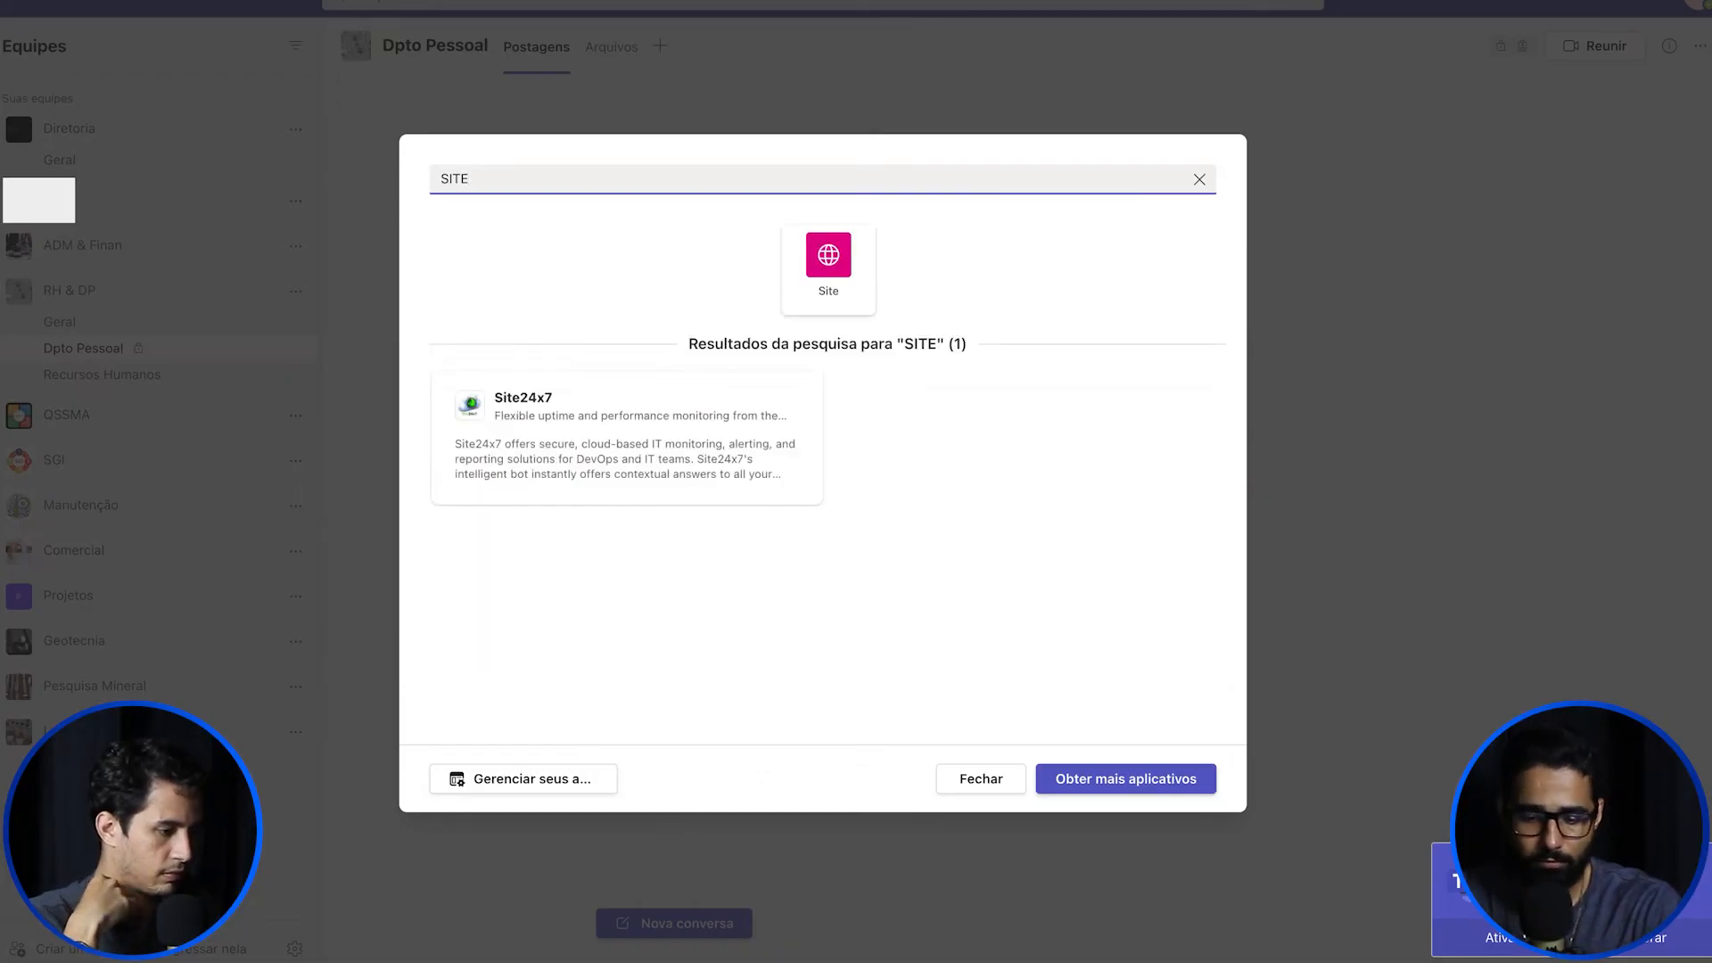
left_click(828, 264)
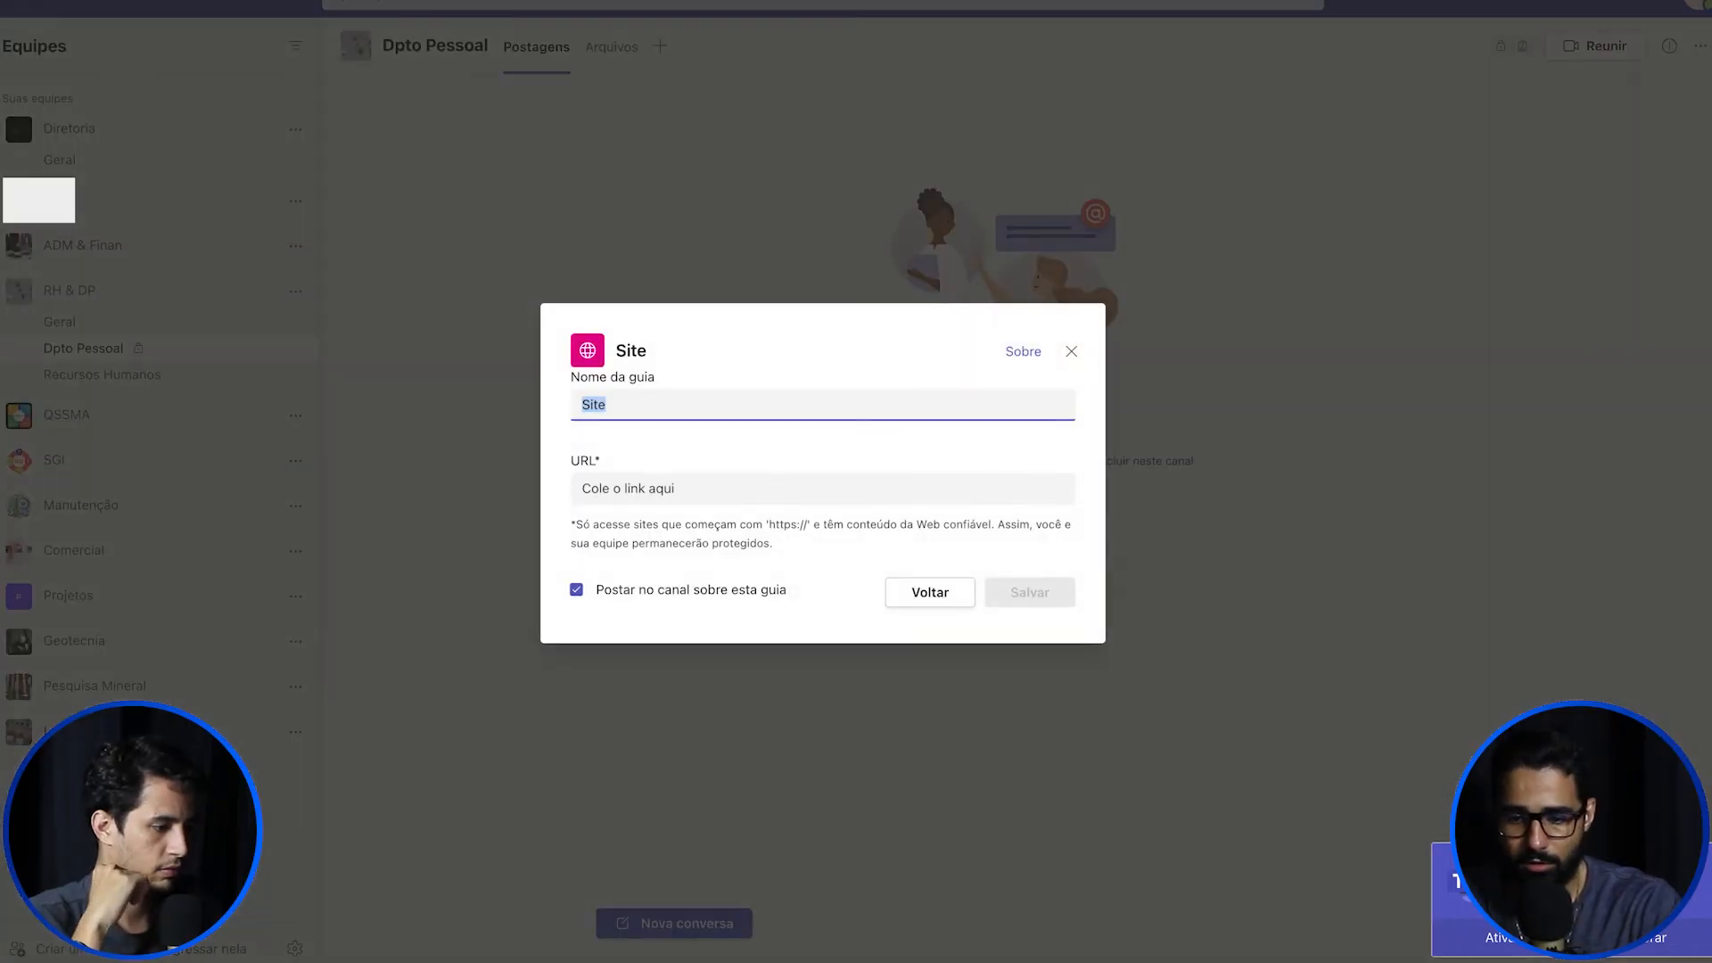
Step: Create the tab with the name Vagas and the copied list link as its URL, and show its list in the Kanban view
type("Vagas")
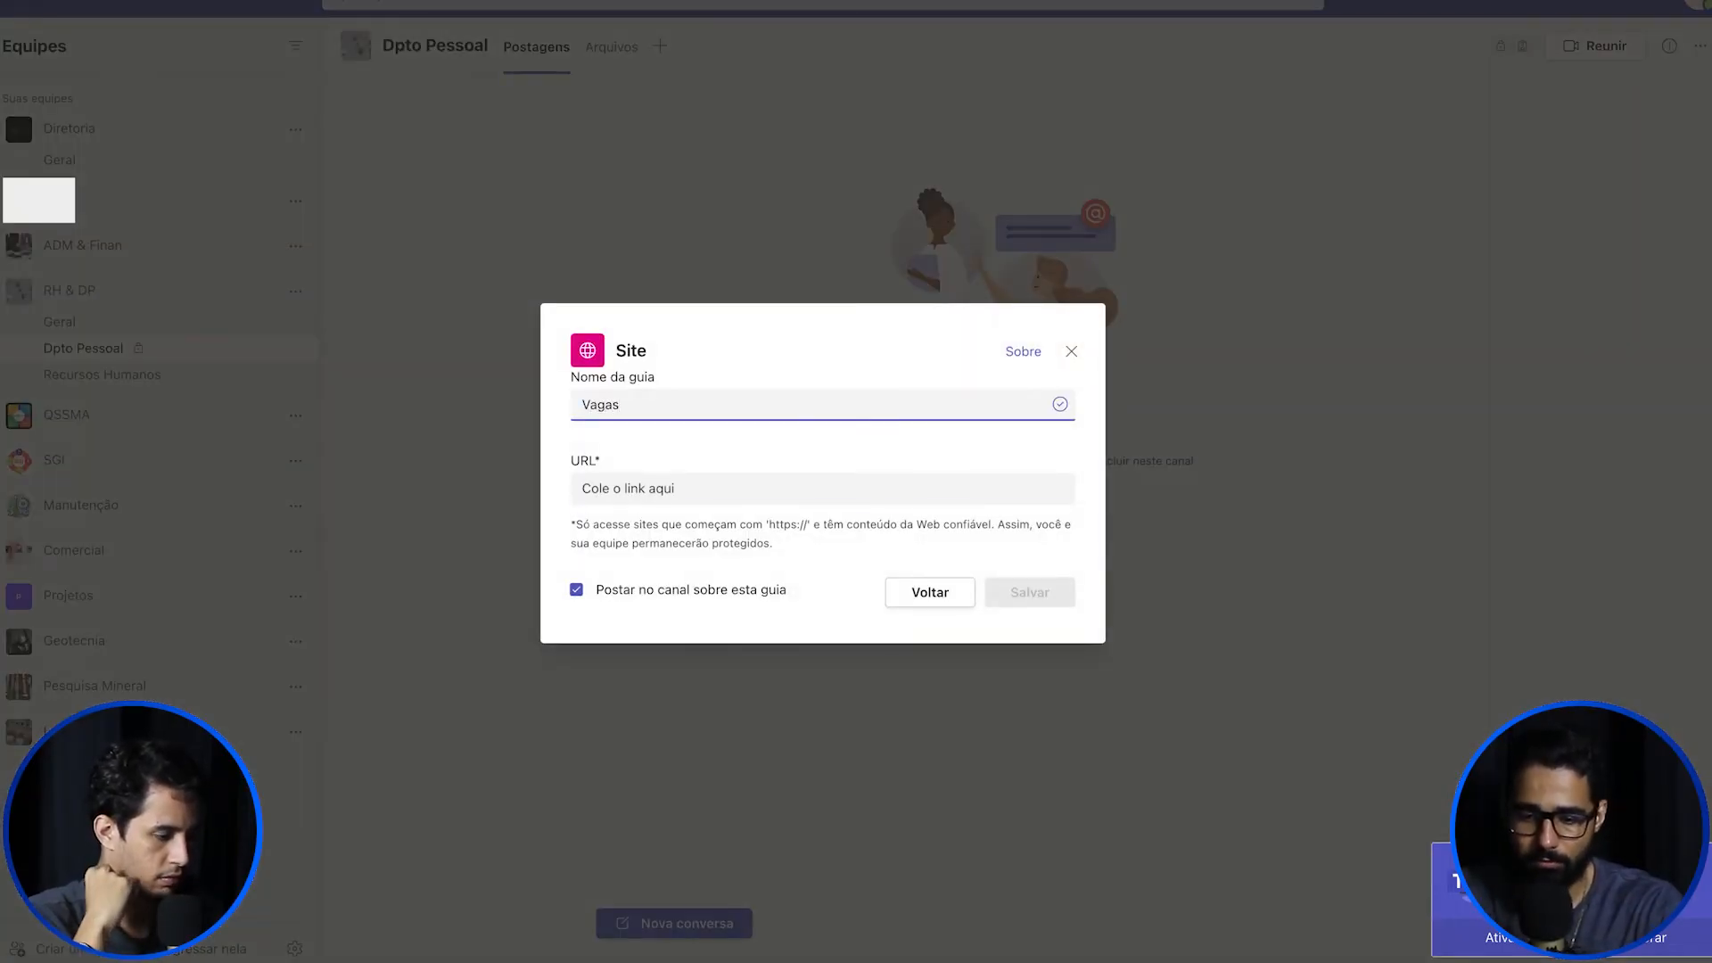
key("Tab")
key("super+v")
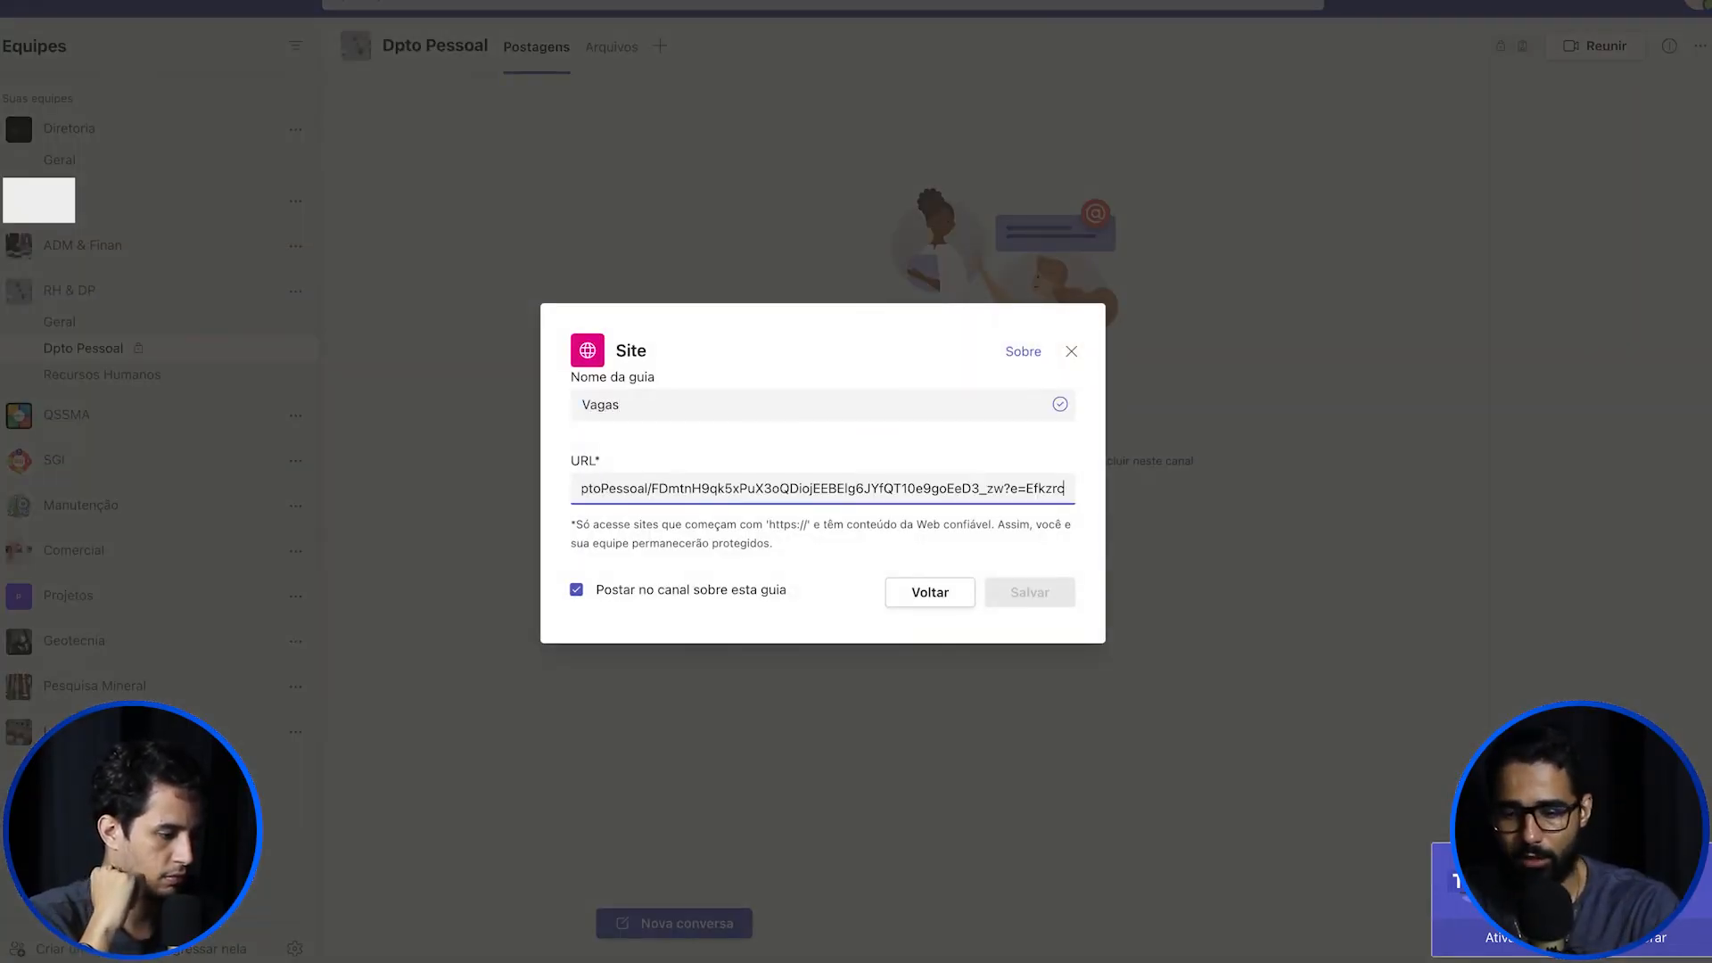
key("Return")
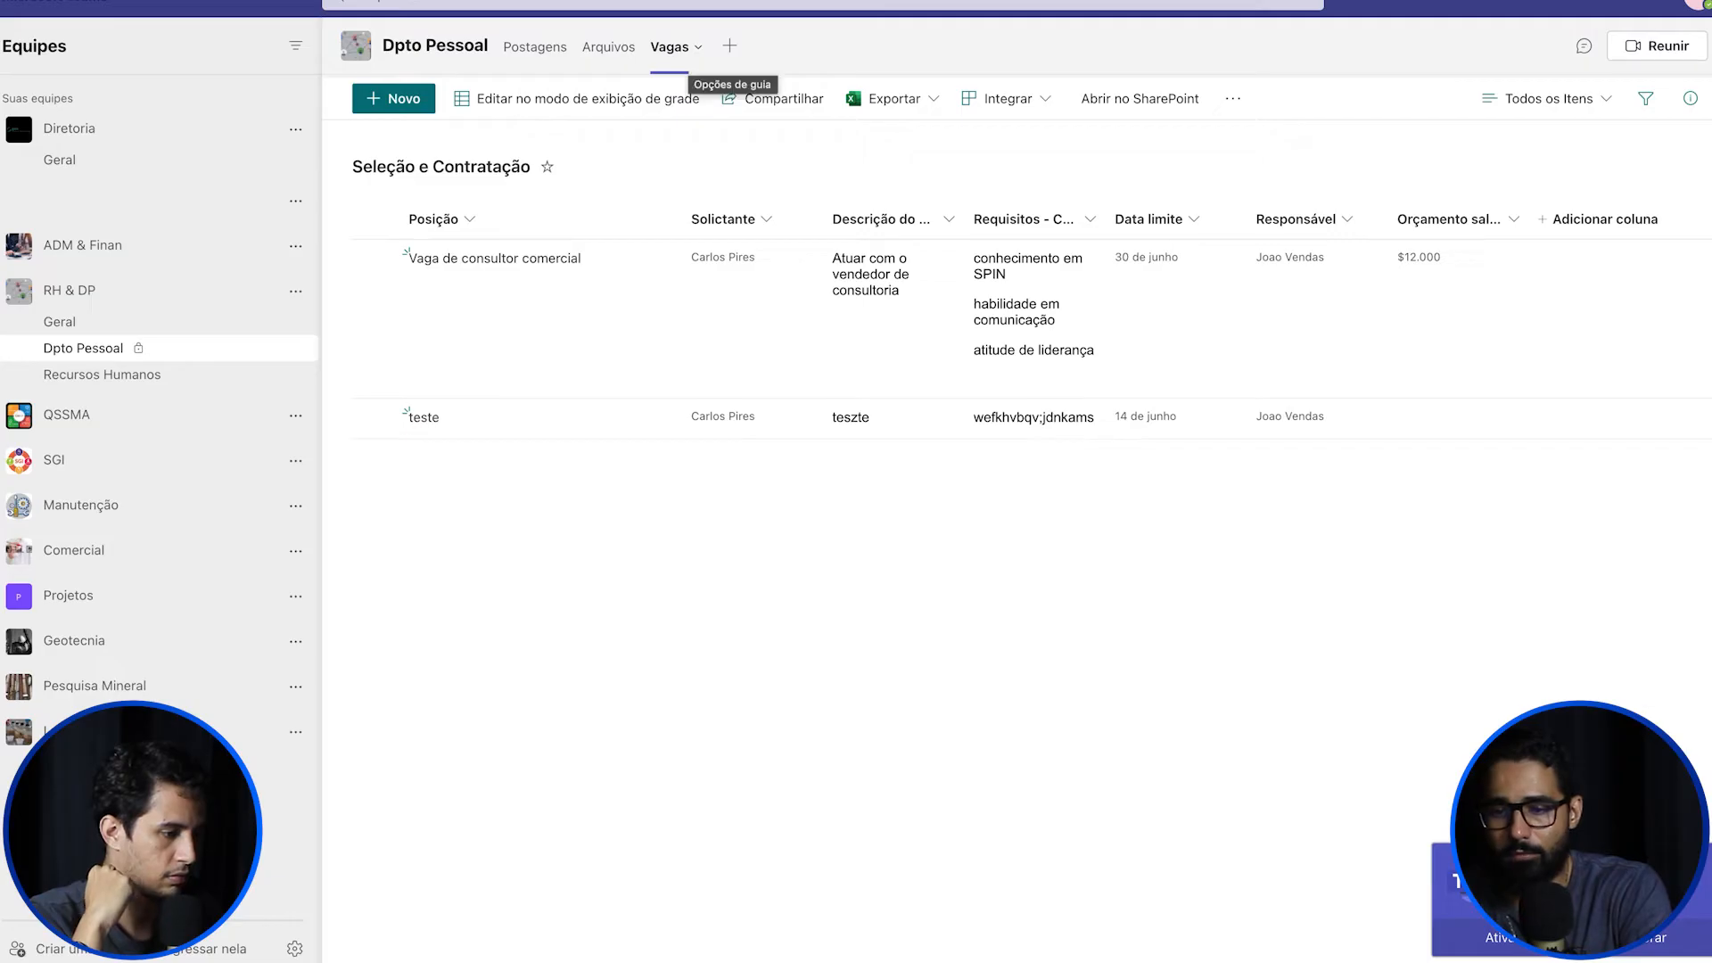
left_click(1549, 98)
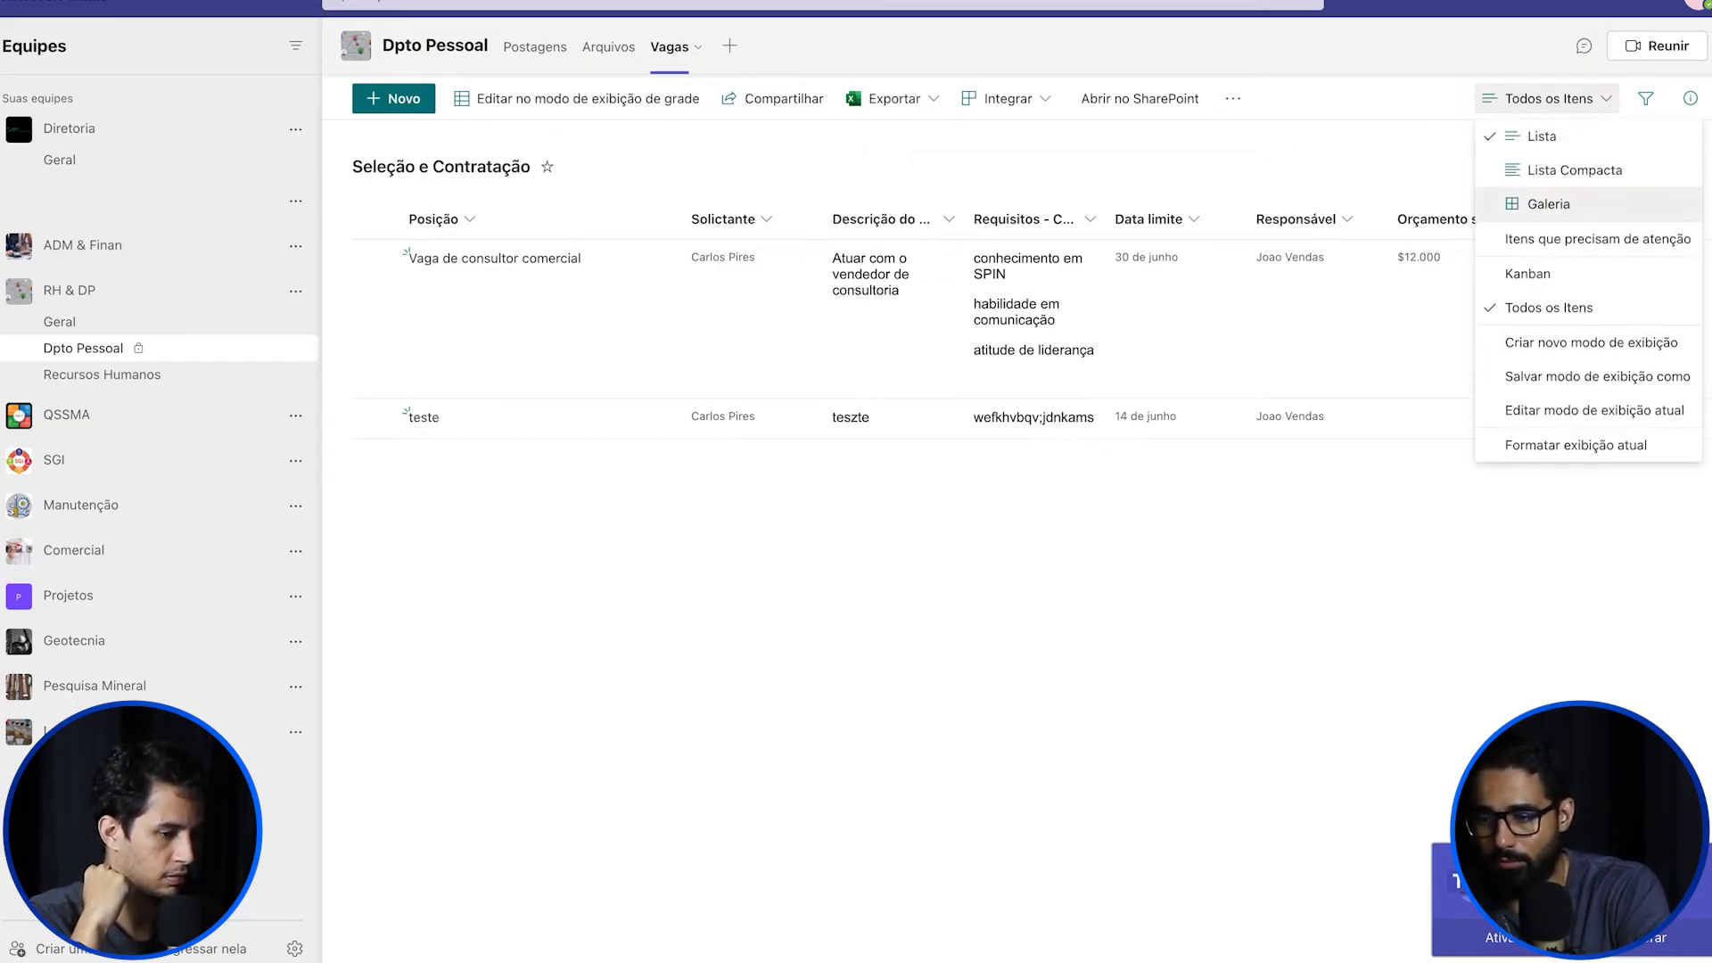
left_click(1536, 274)
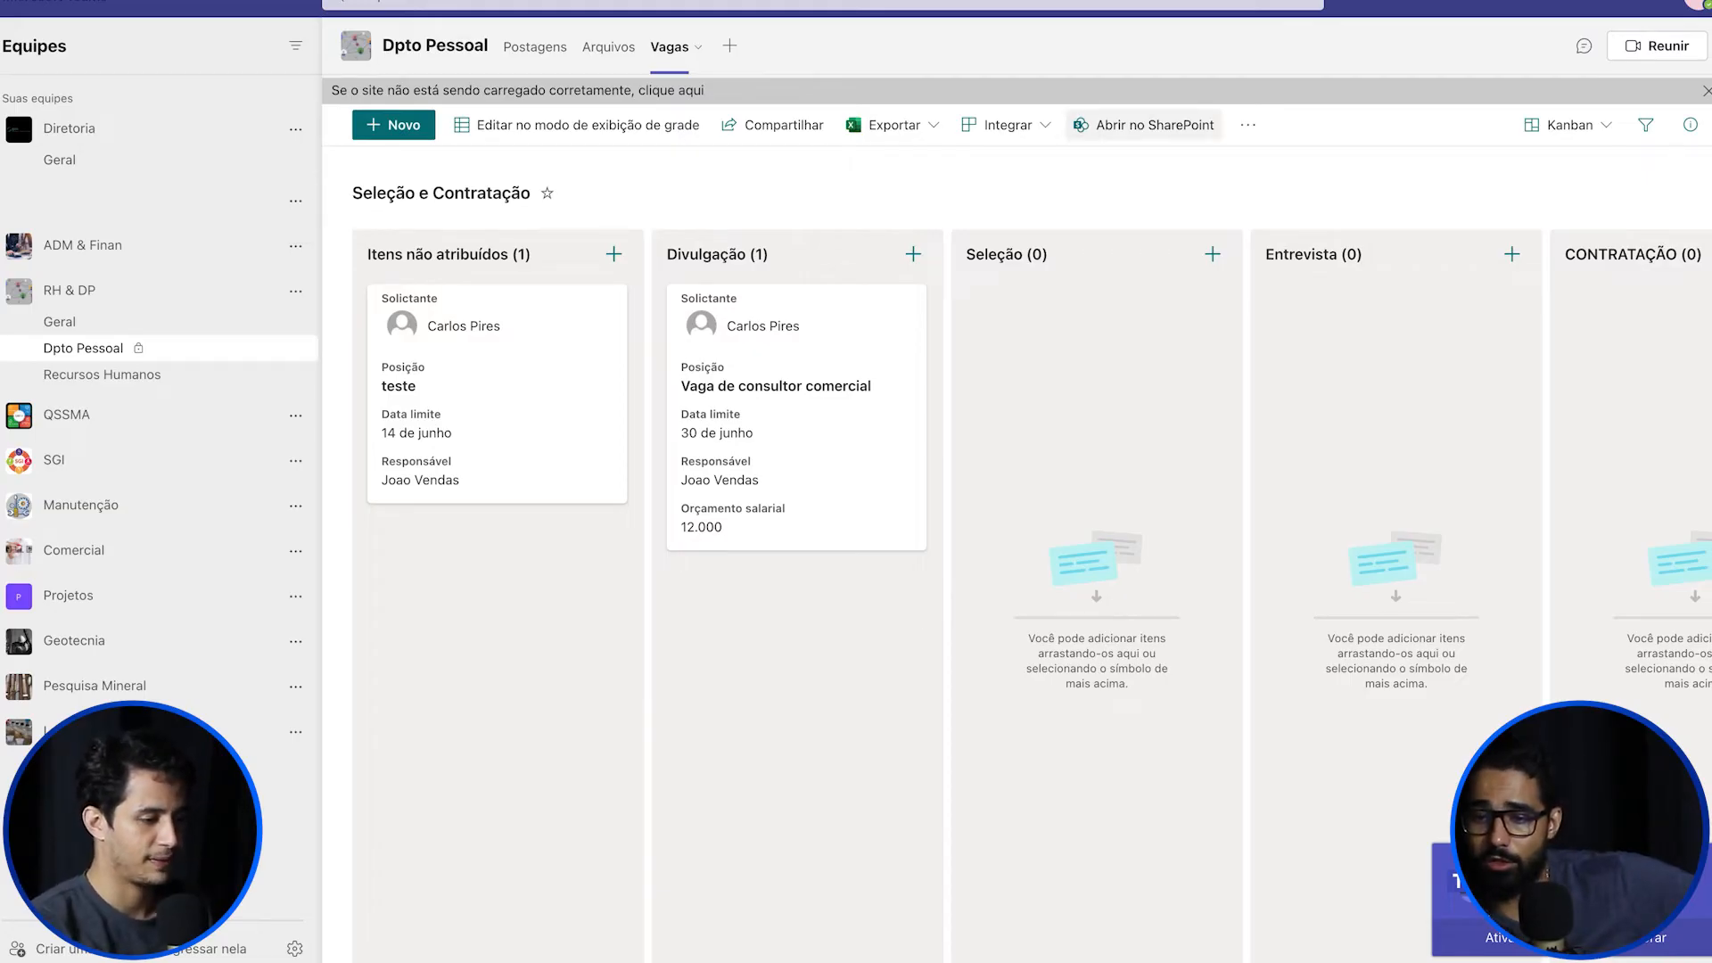
Step: Look through the full set of Power Automate flow templates offered for the list in the Vagas tab
left_click(1005, 124)
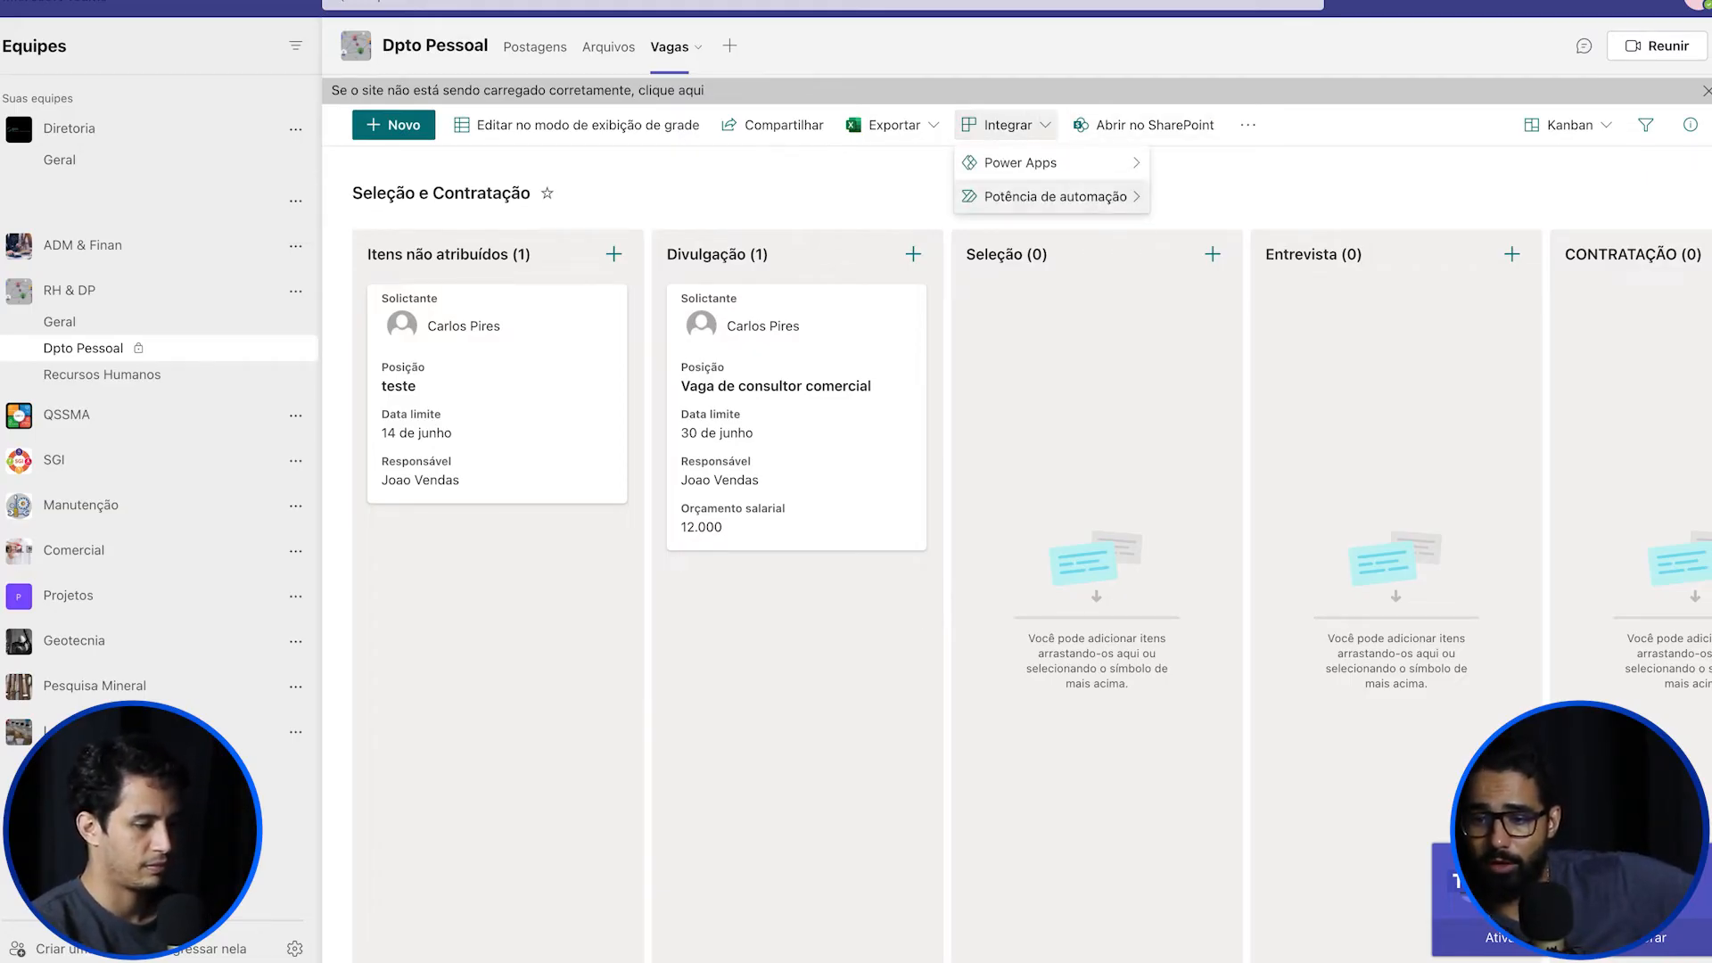
mouse_move(1055, 196)
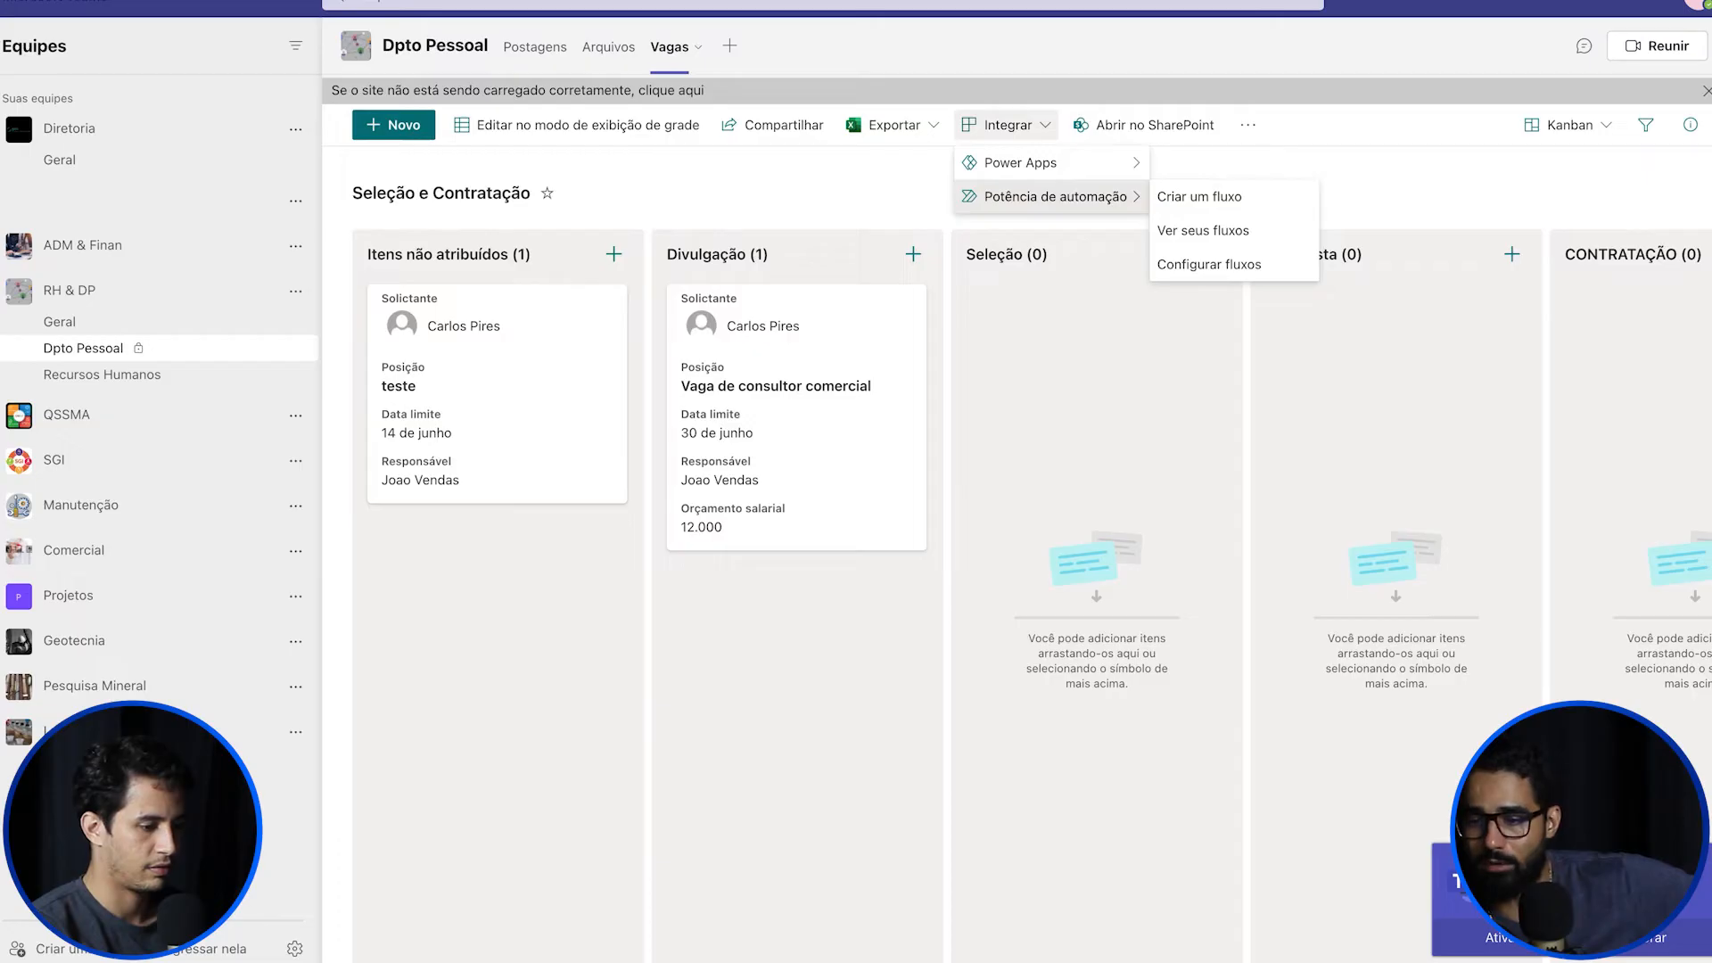
left_click(1199, 196)
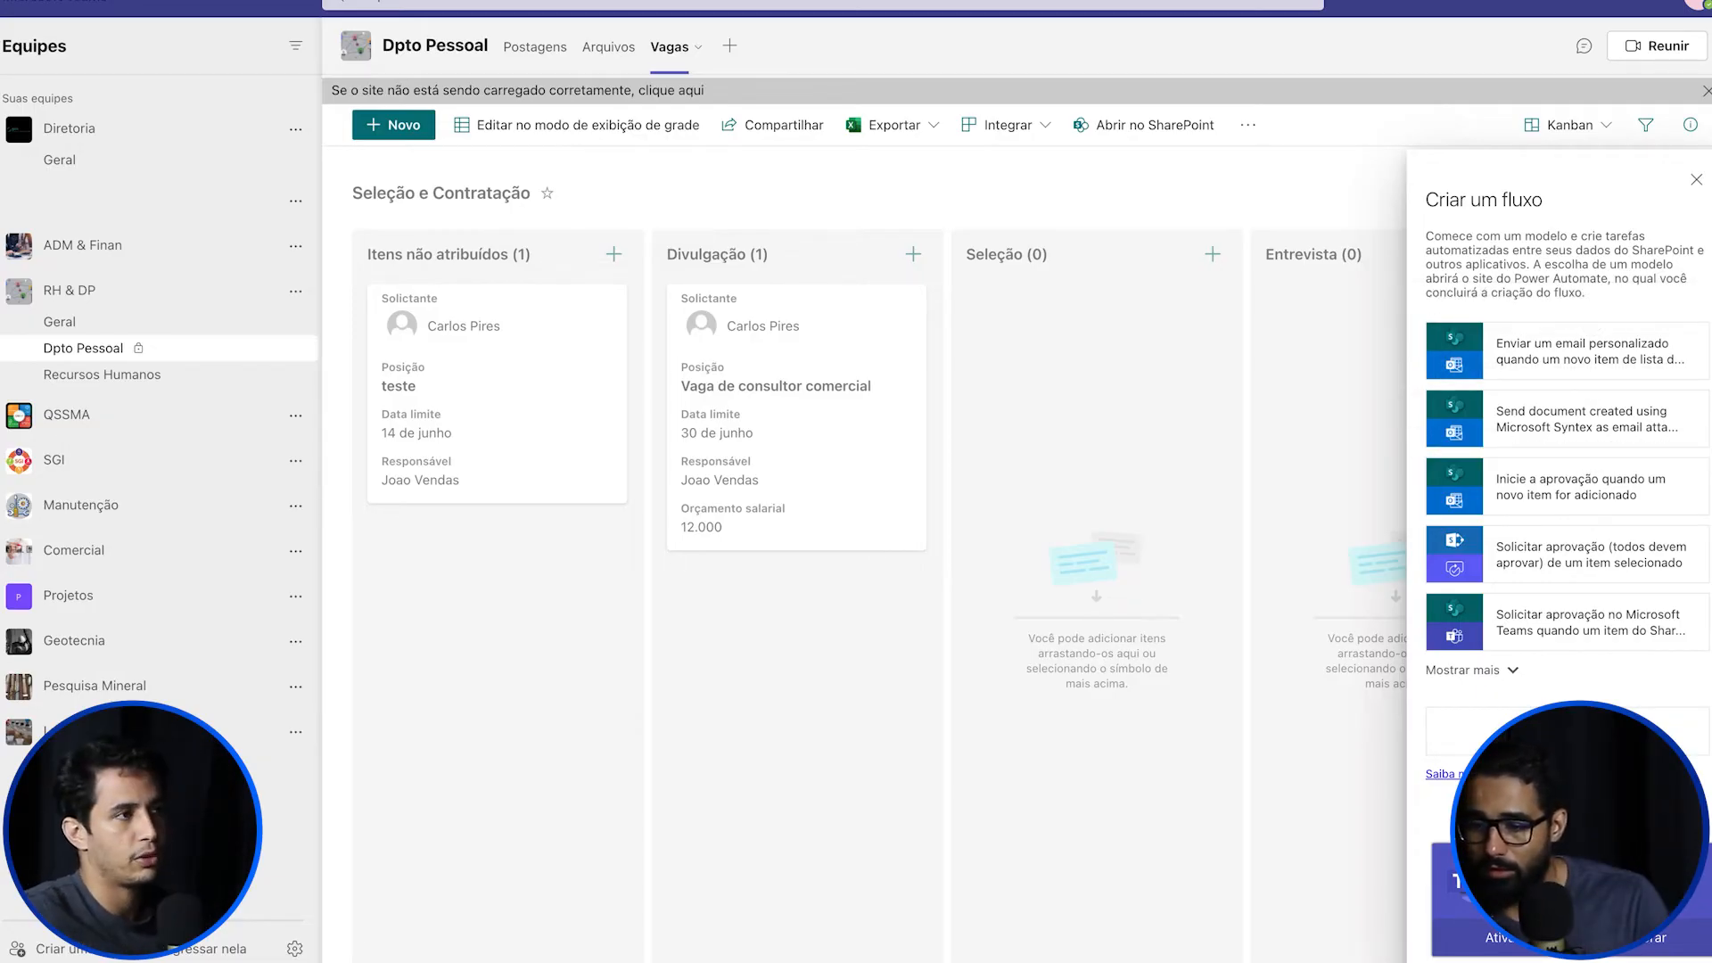
left_click(1471, 670)
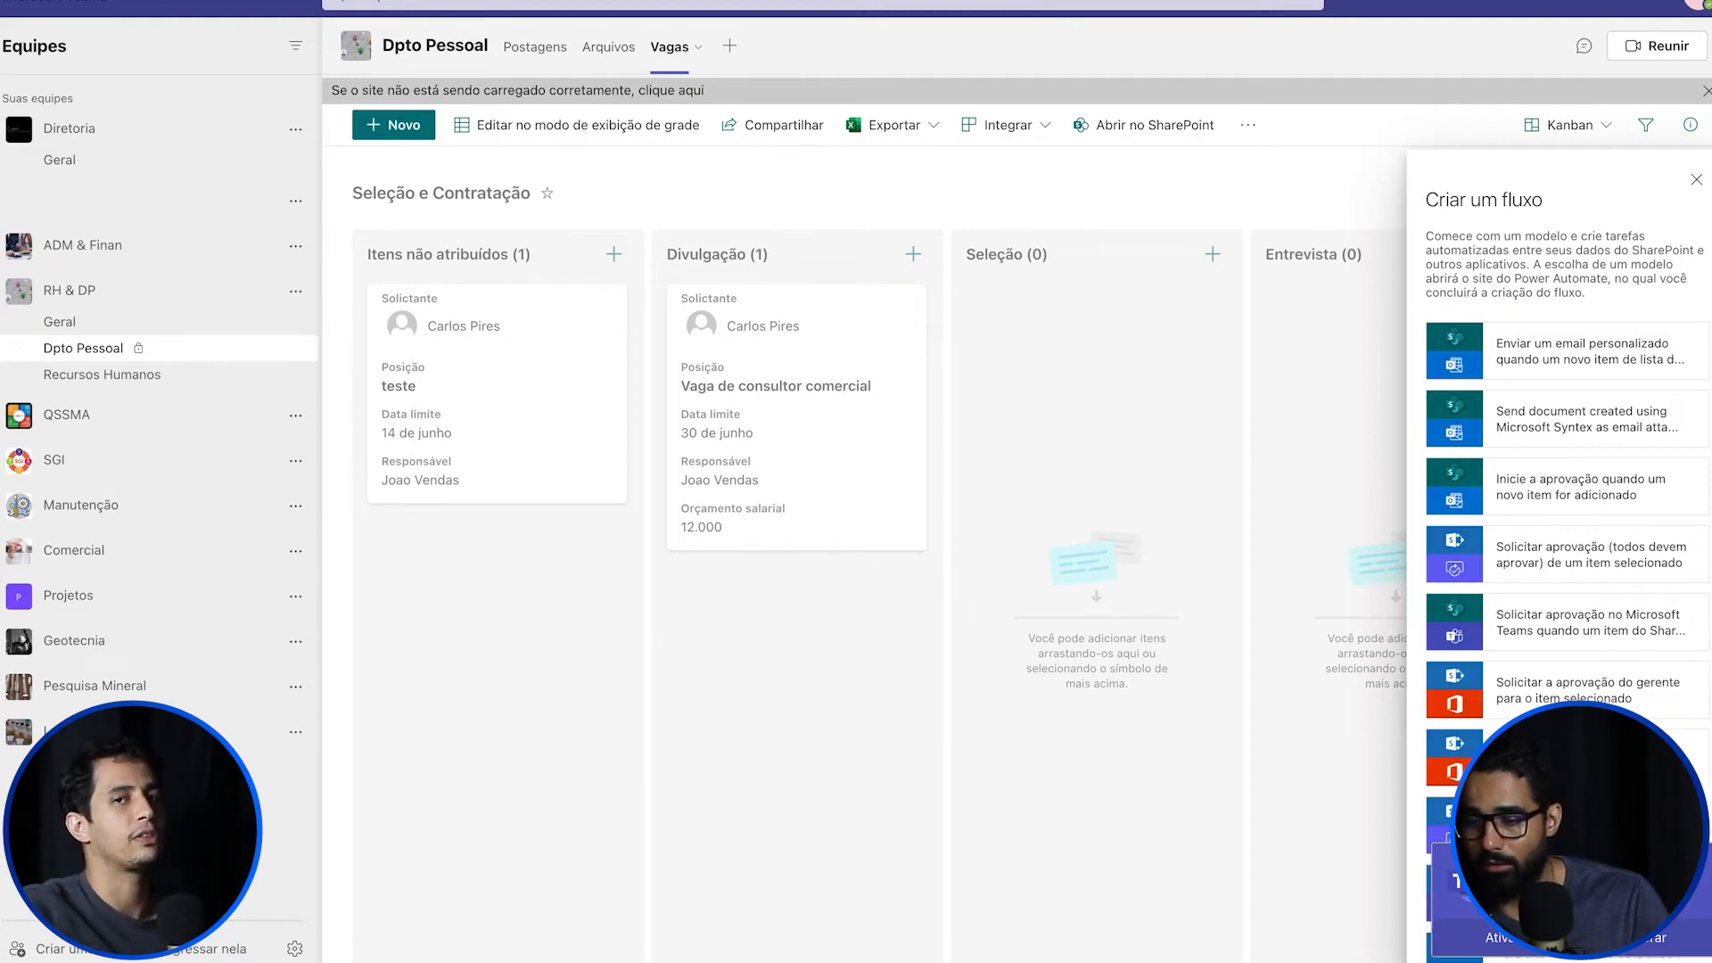
scroll(1516, 625, "down", 4)
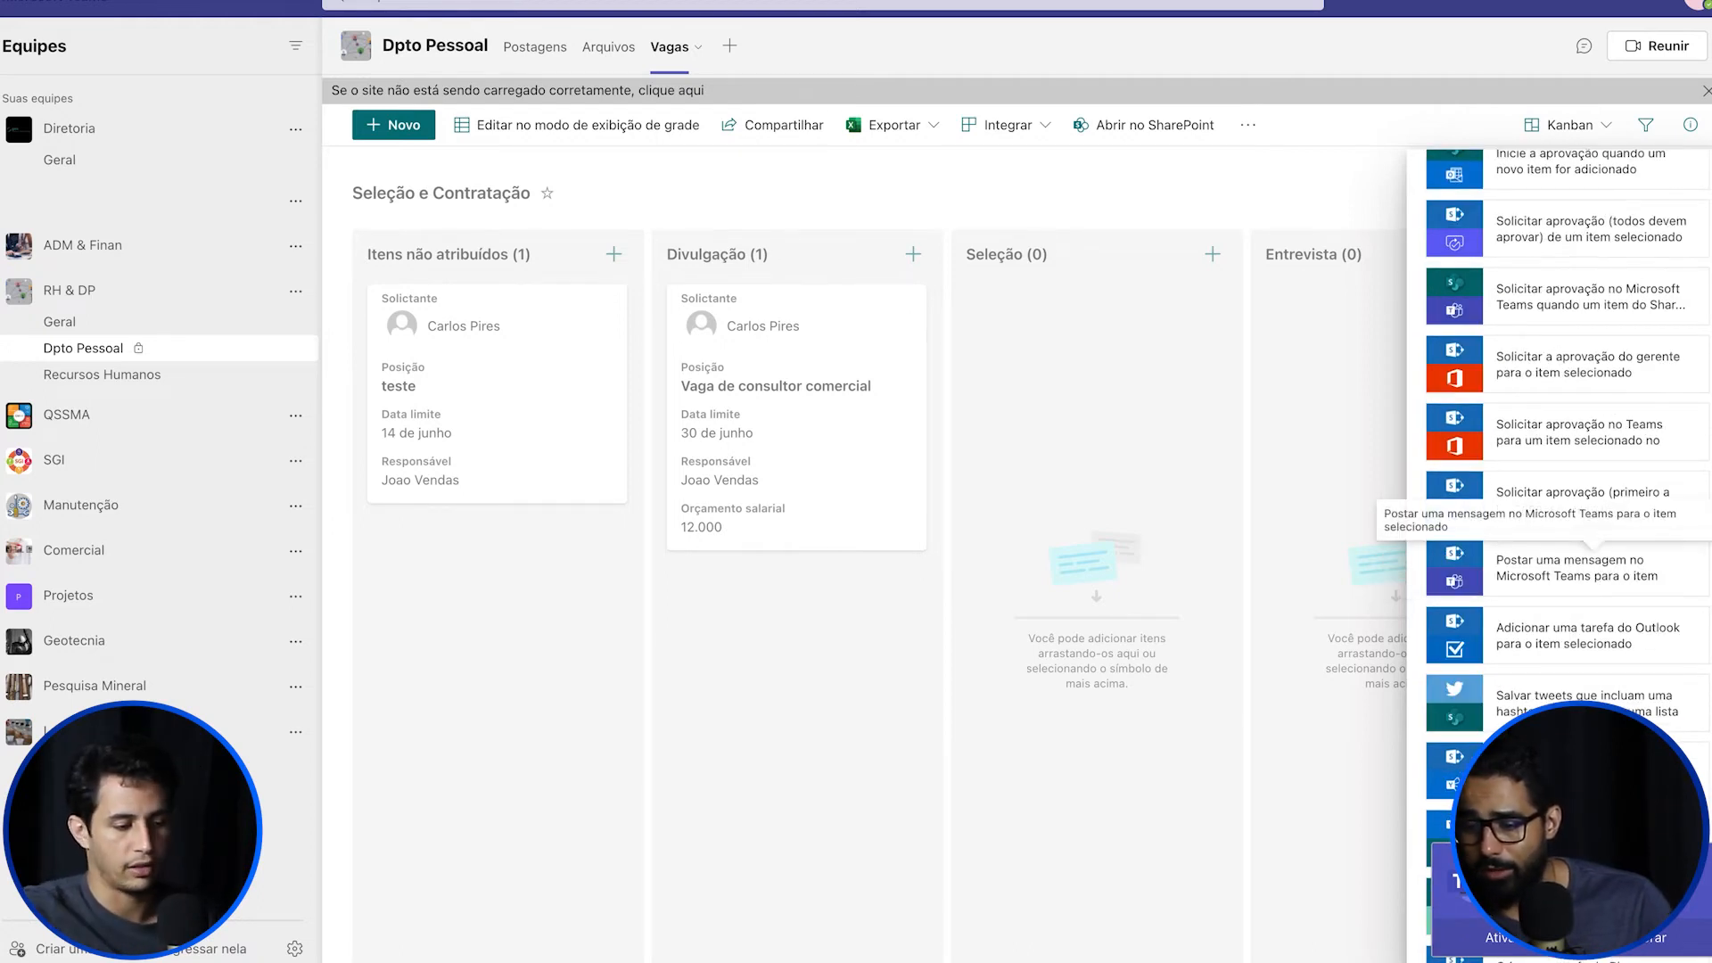
scroll(1569, 606, "down", 2)
scroll(1570, 552, "down", 3)
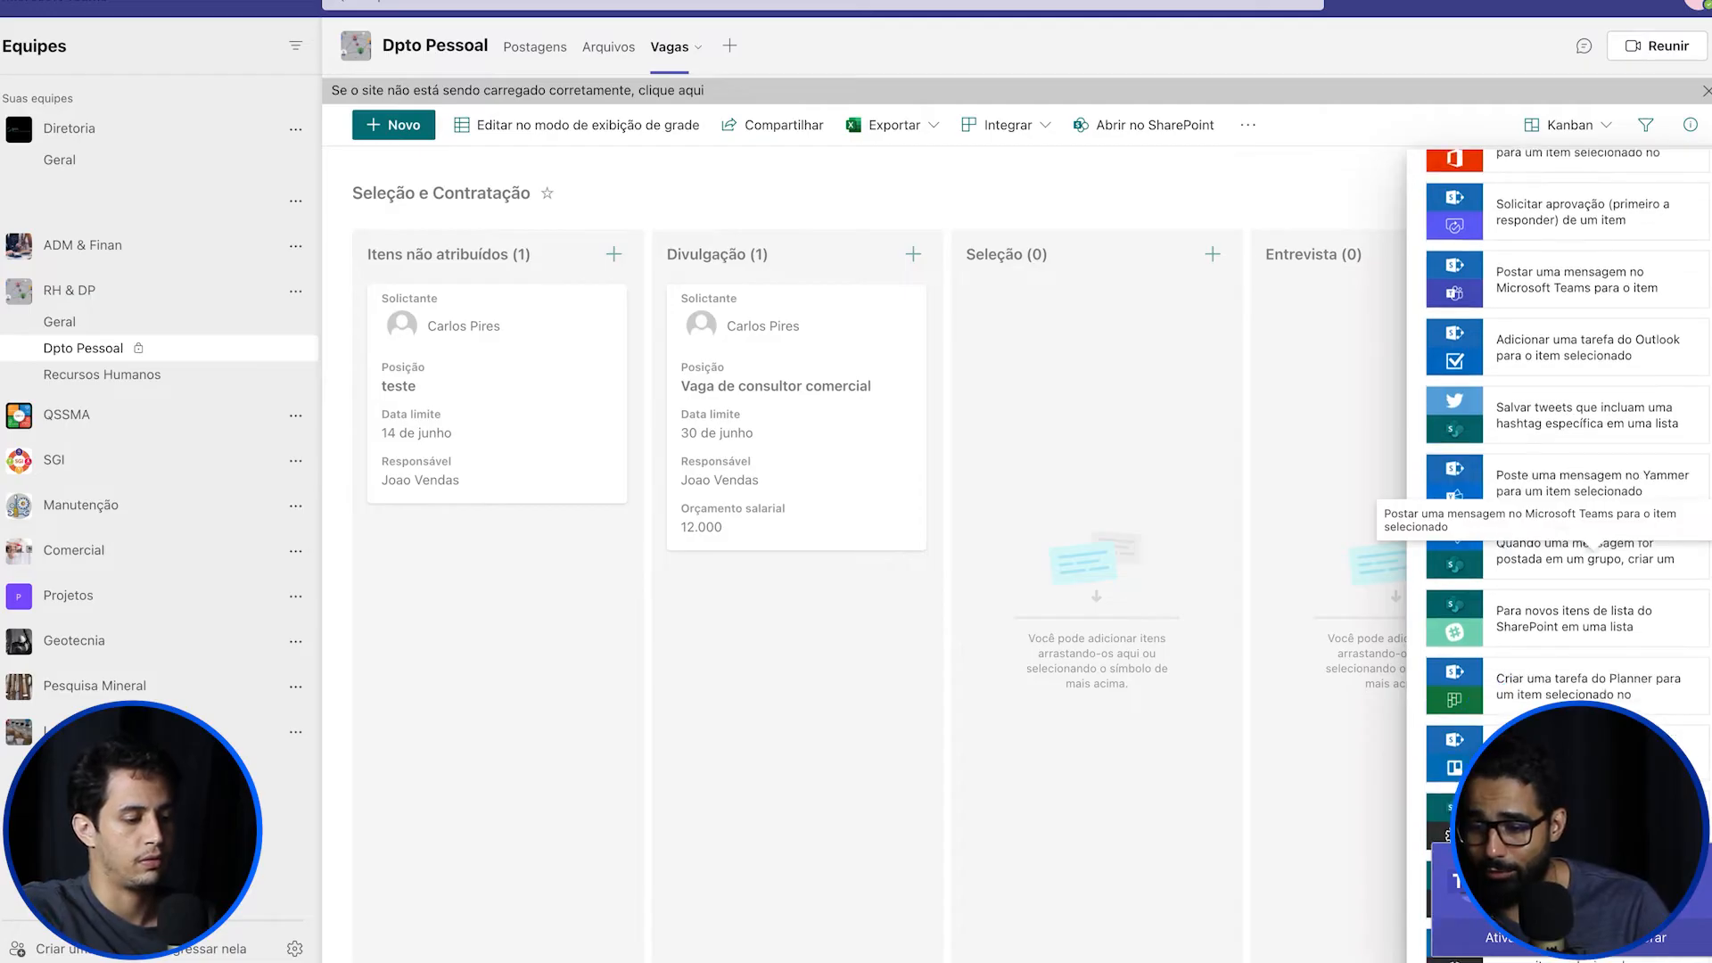
scroll(1569, 552, "down", 3)
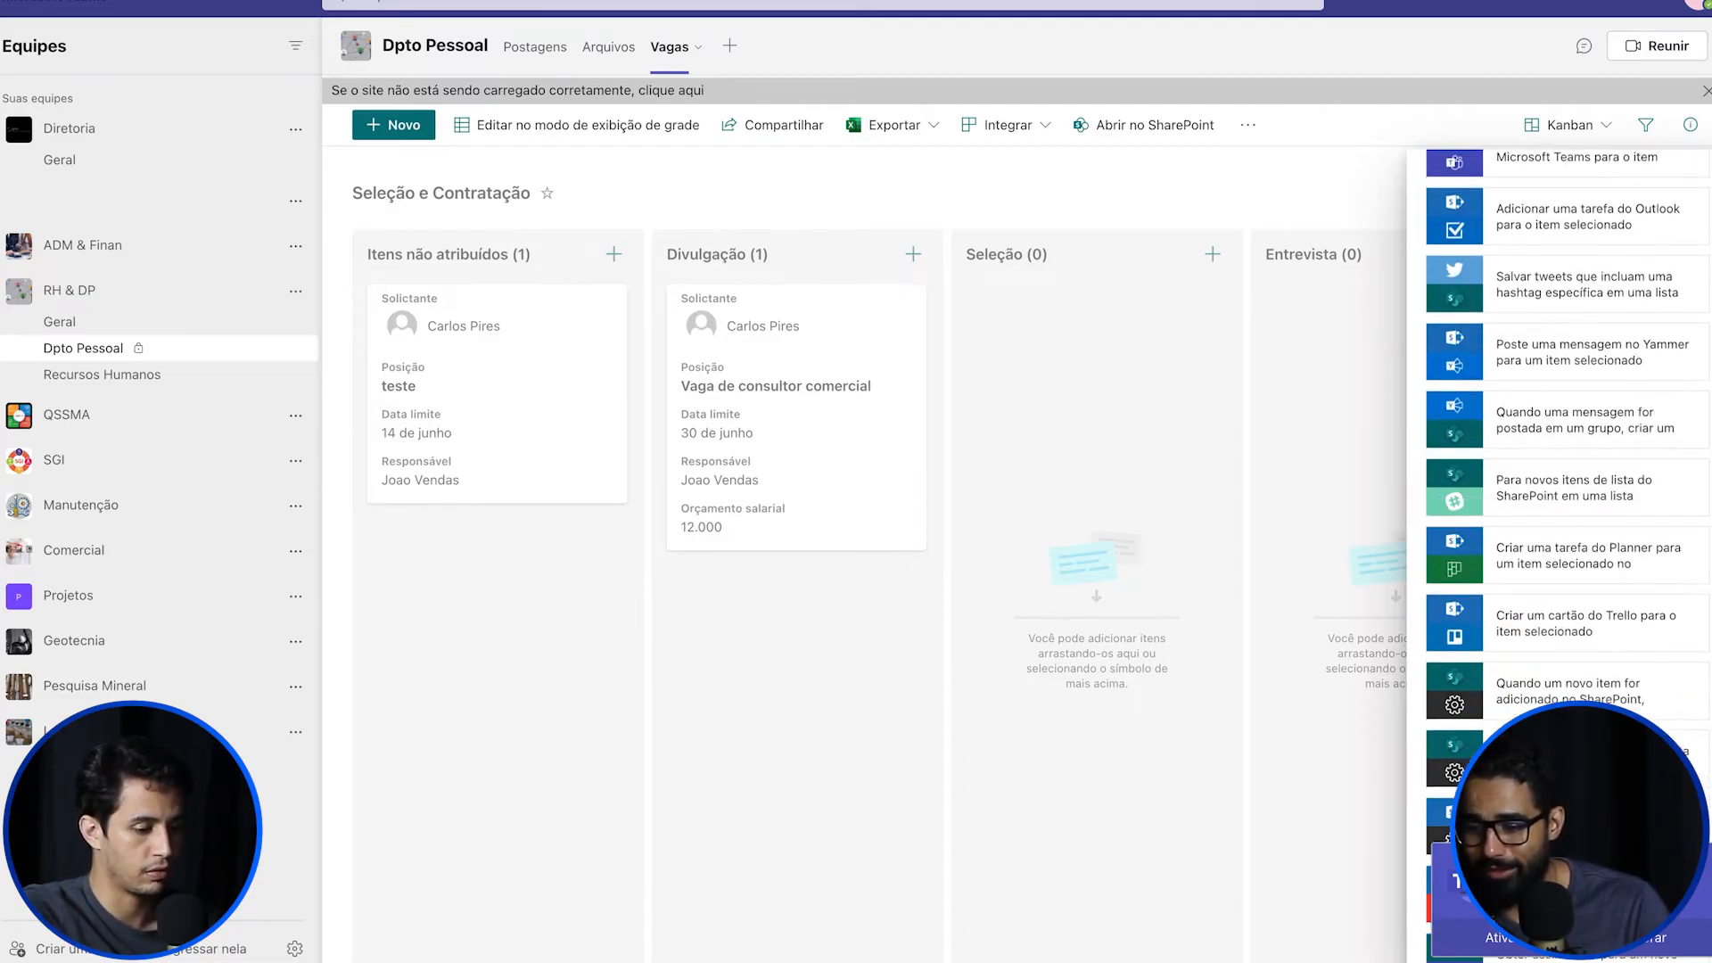
scroll(1569, 553, "down", 1)
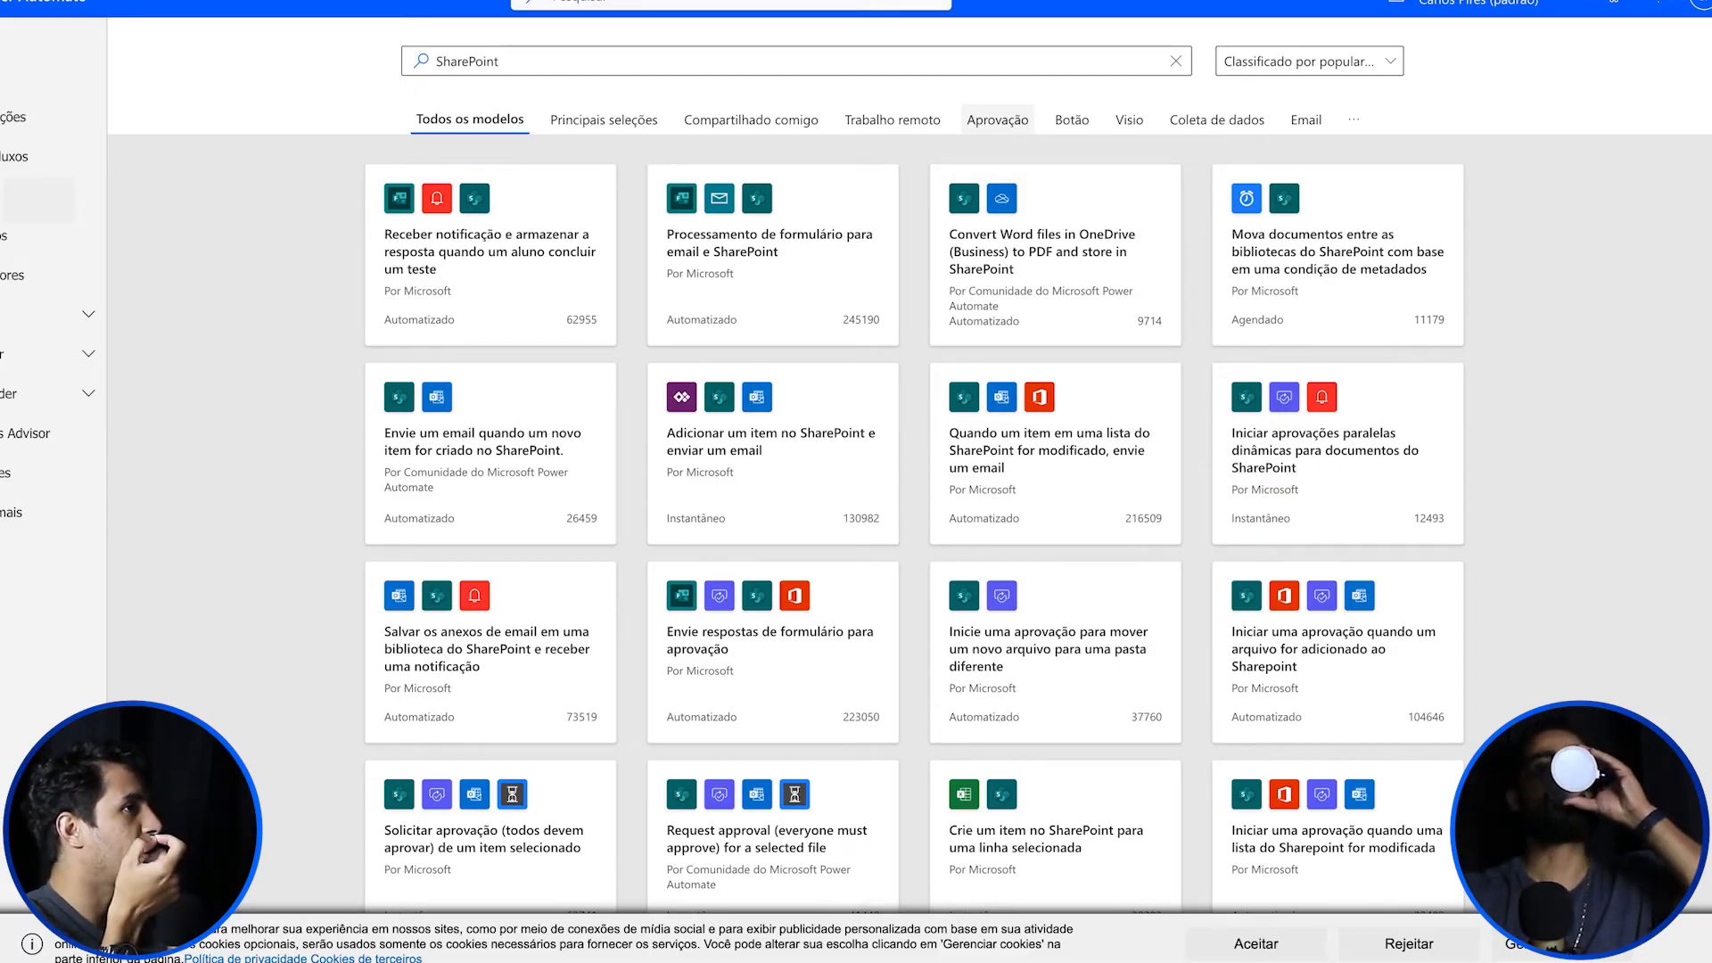
Step: Browse the SharePoint flow templates in Power Automate, accepting the cookies notice and loading more templates
scroll(892, 223, "down", 5)
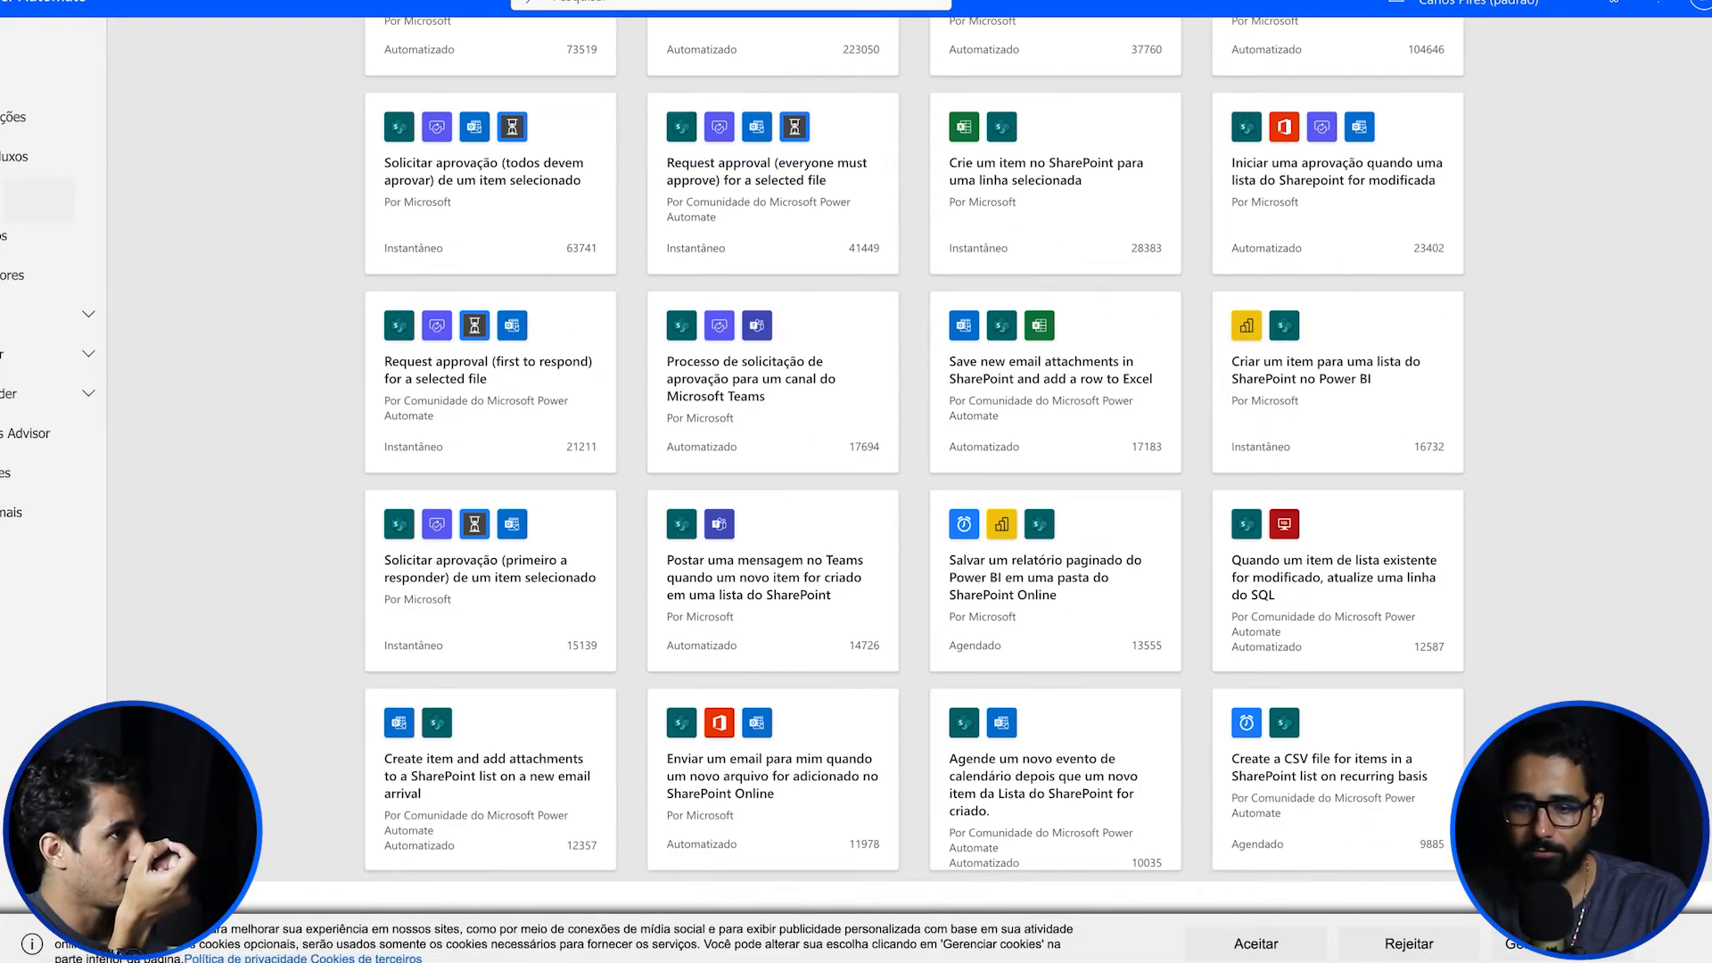
scroll(1055, 223, "down", 6)
left_click(1255, 944)
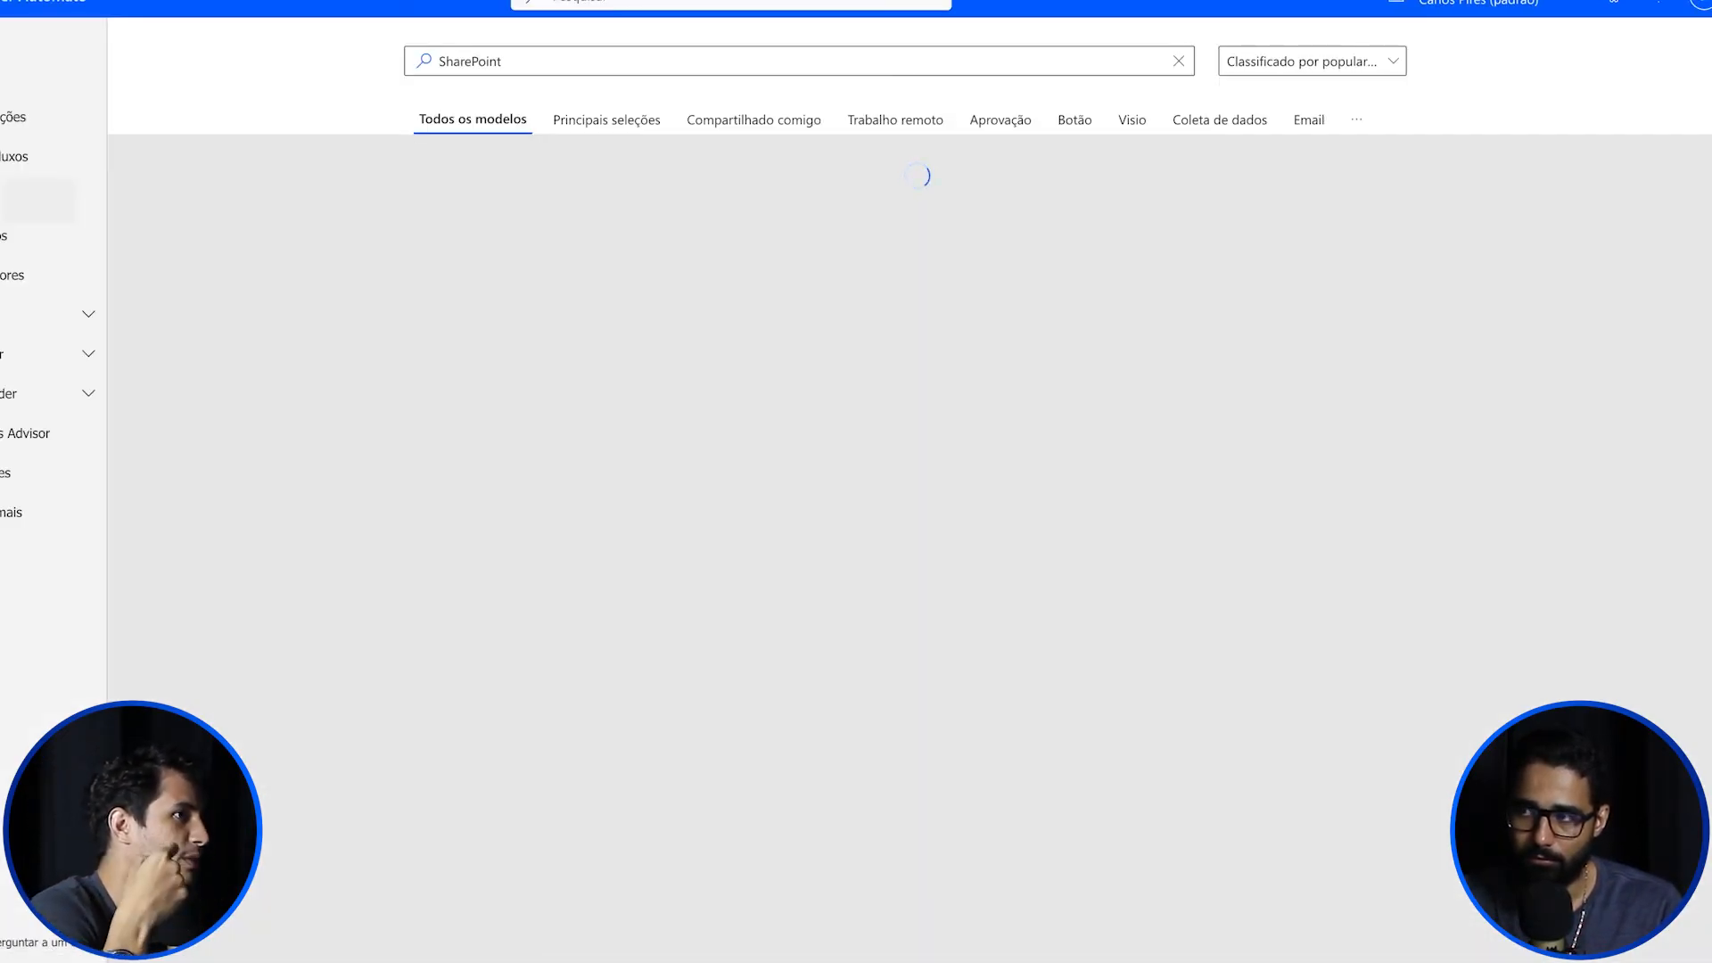
scroll(914, 500, "down", 20)
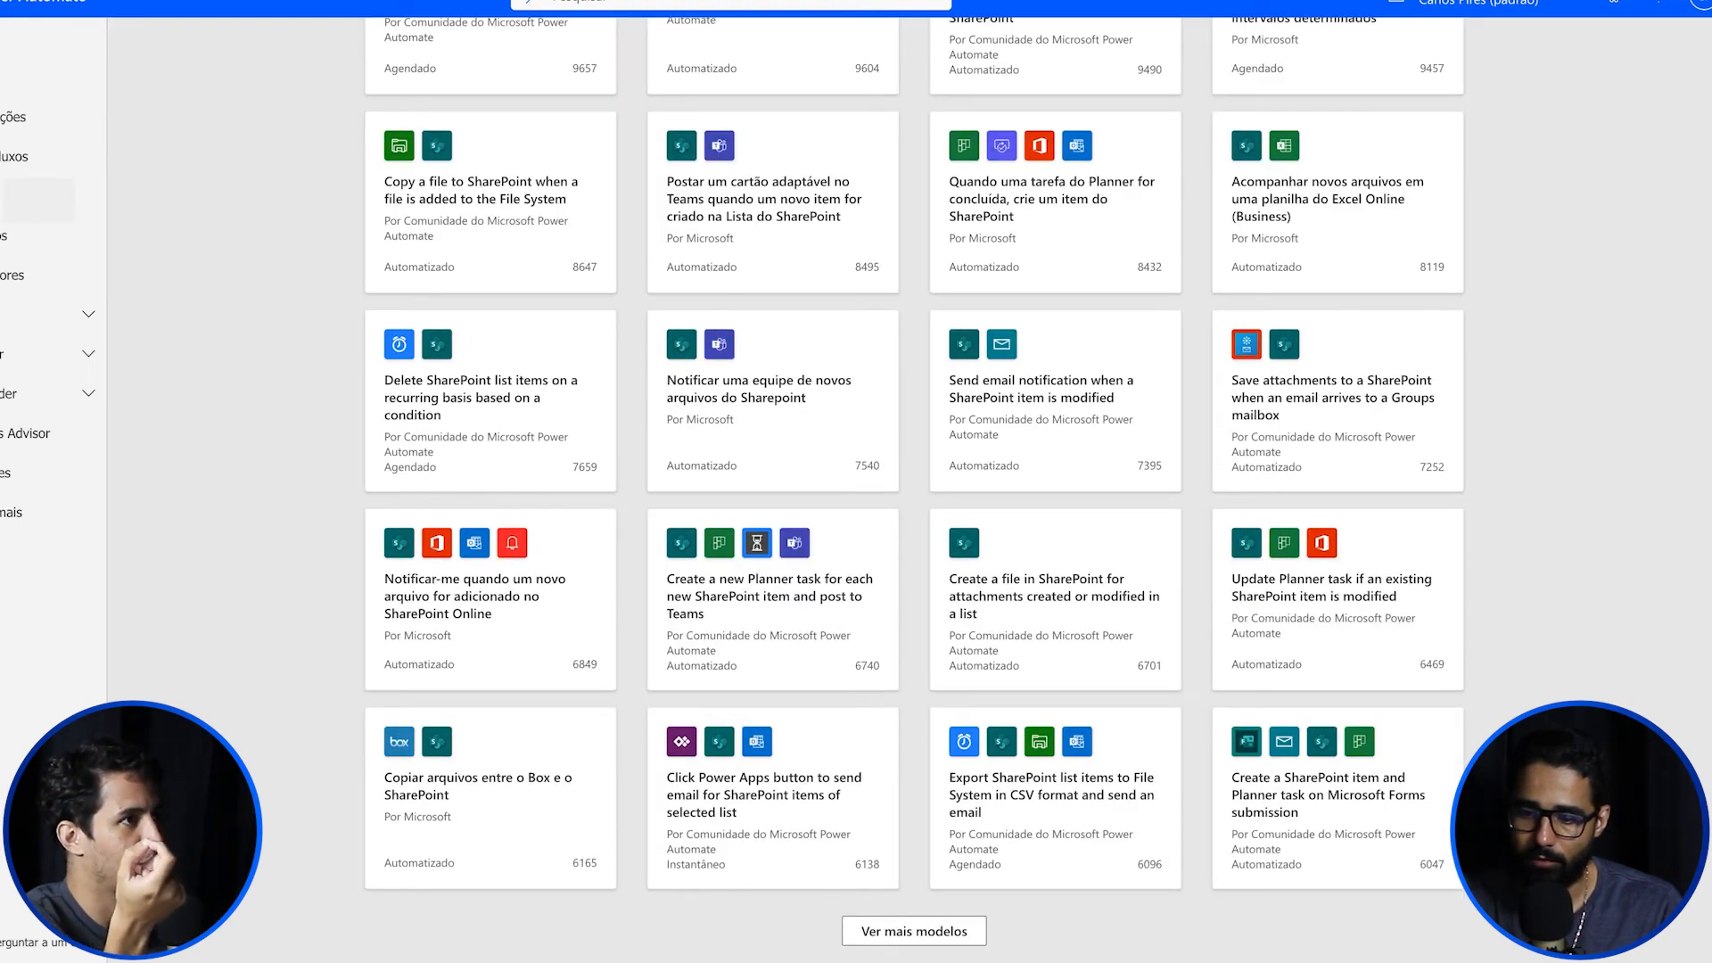
left_click(914, 930)
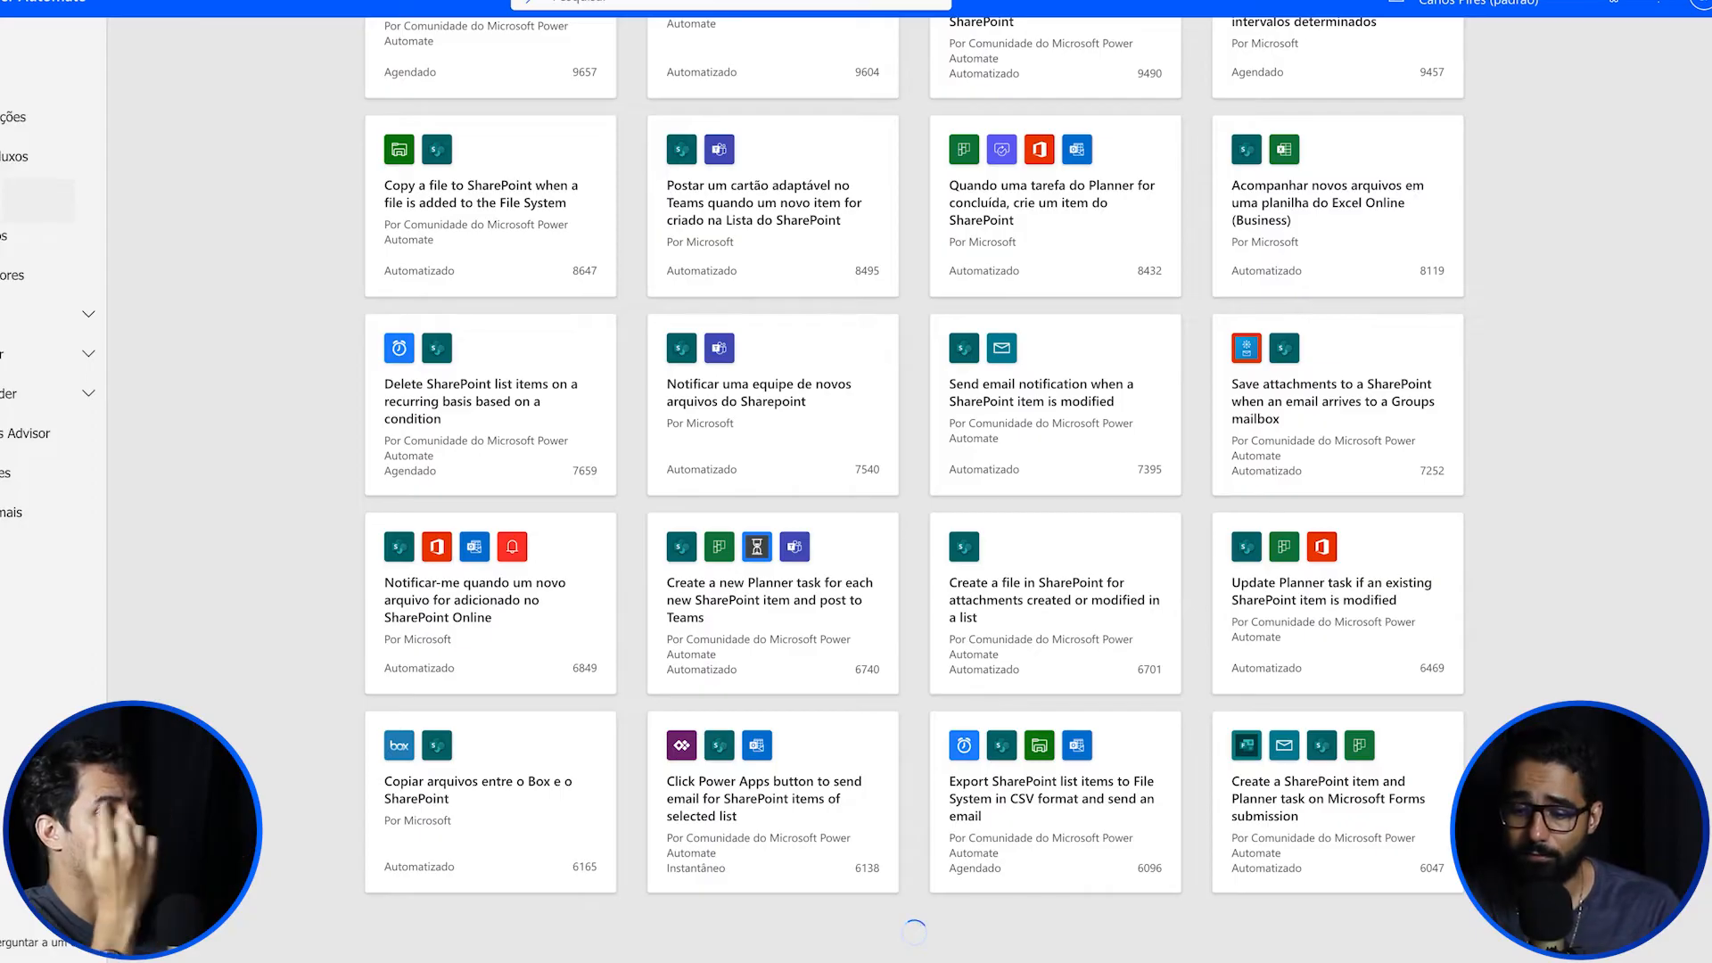
scroll(772, 794, "down", 15)
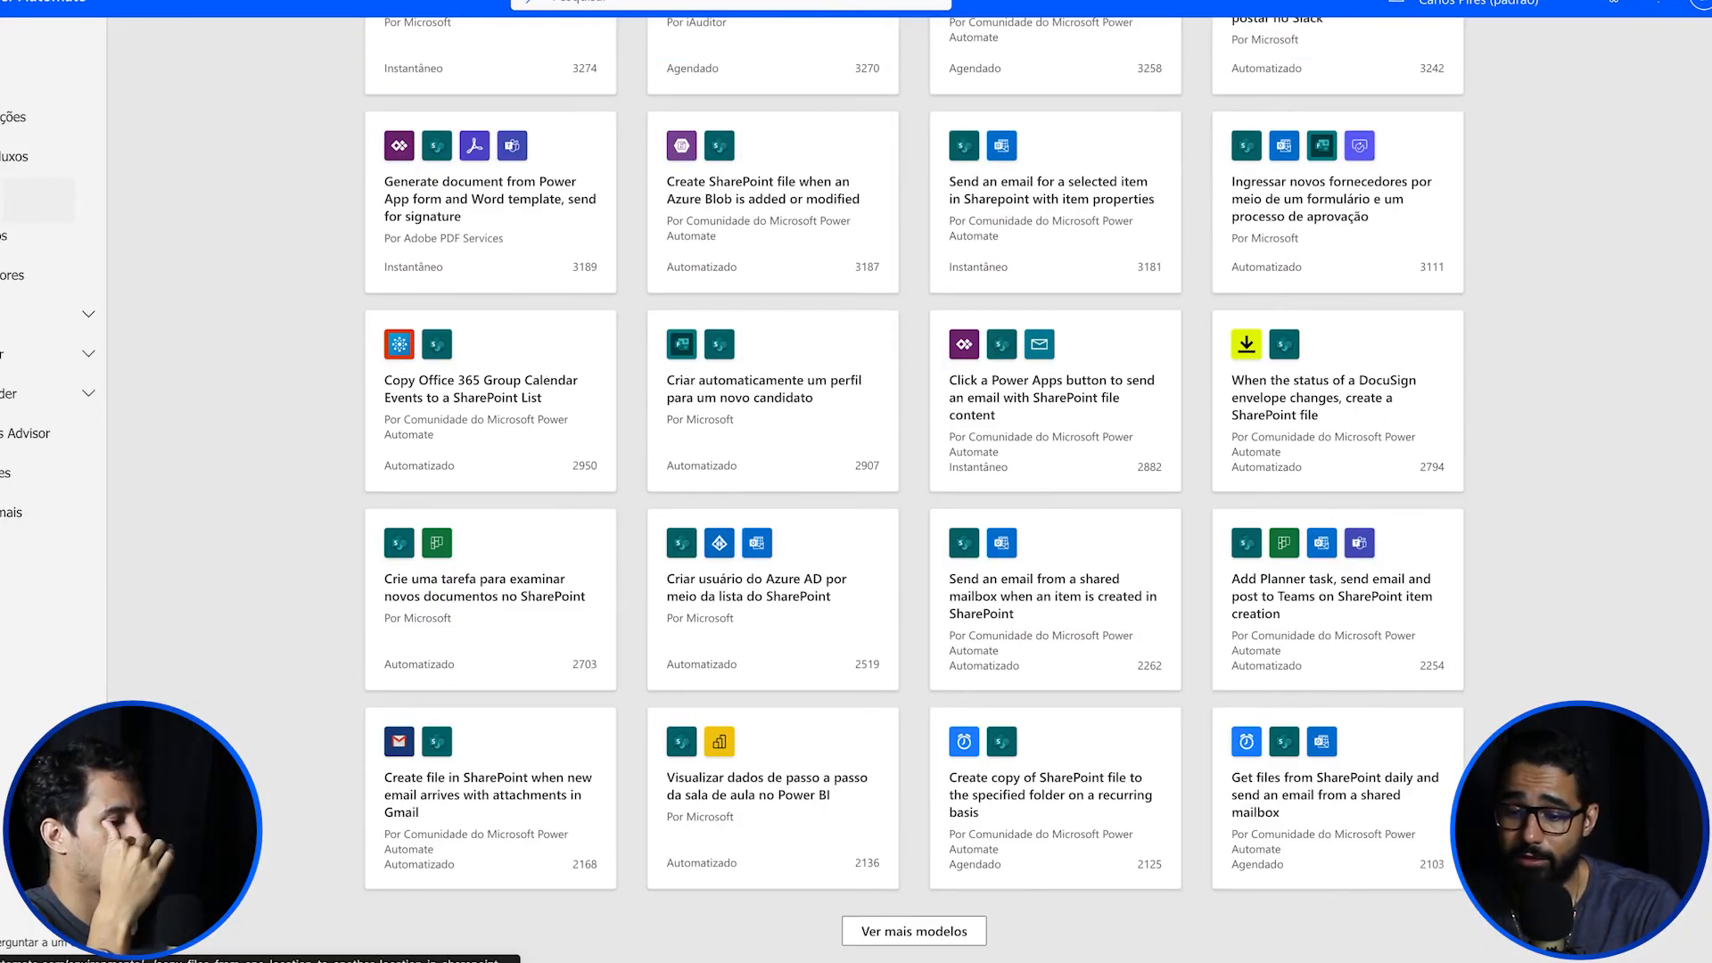
scroll(1055, 847, "up", 20)
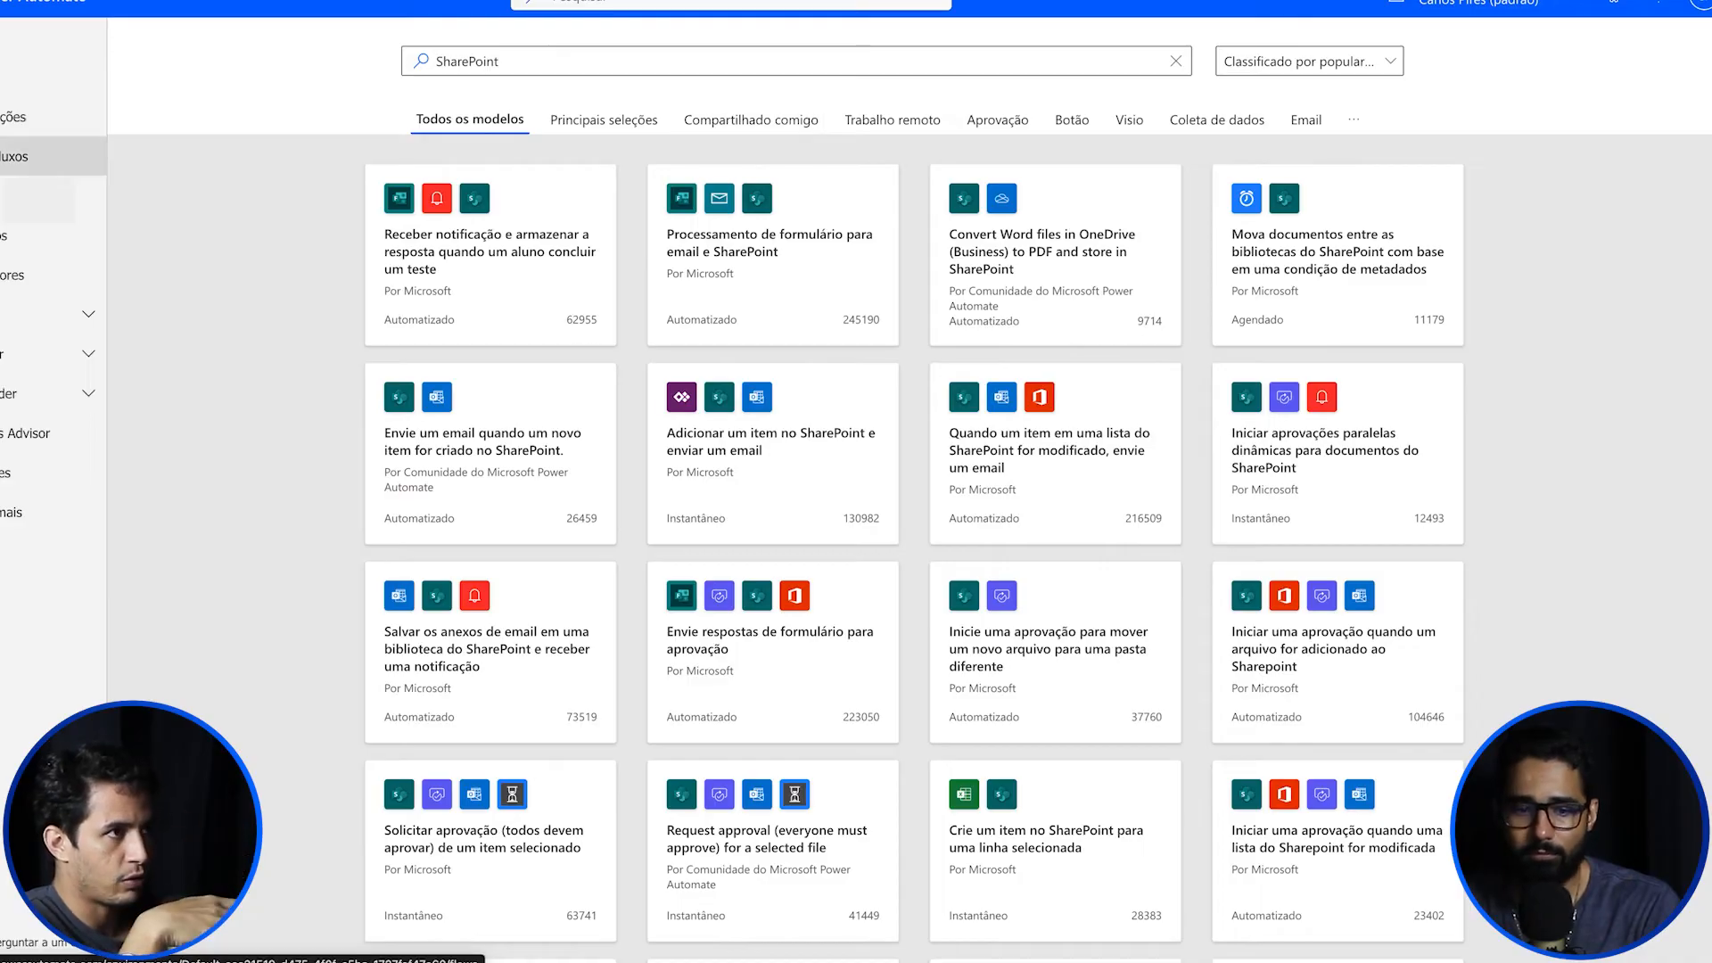
Step: Open the flow creation page and view the automated cloud flow's trigger options, then cancel without creating a flow
left_click(89, 195)
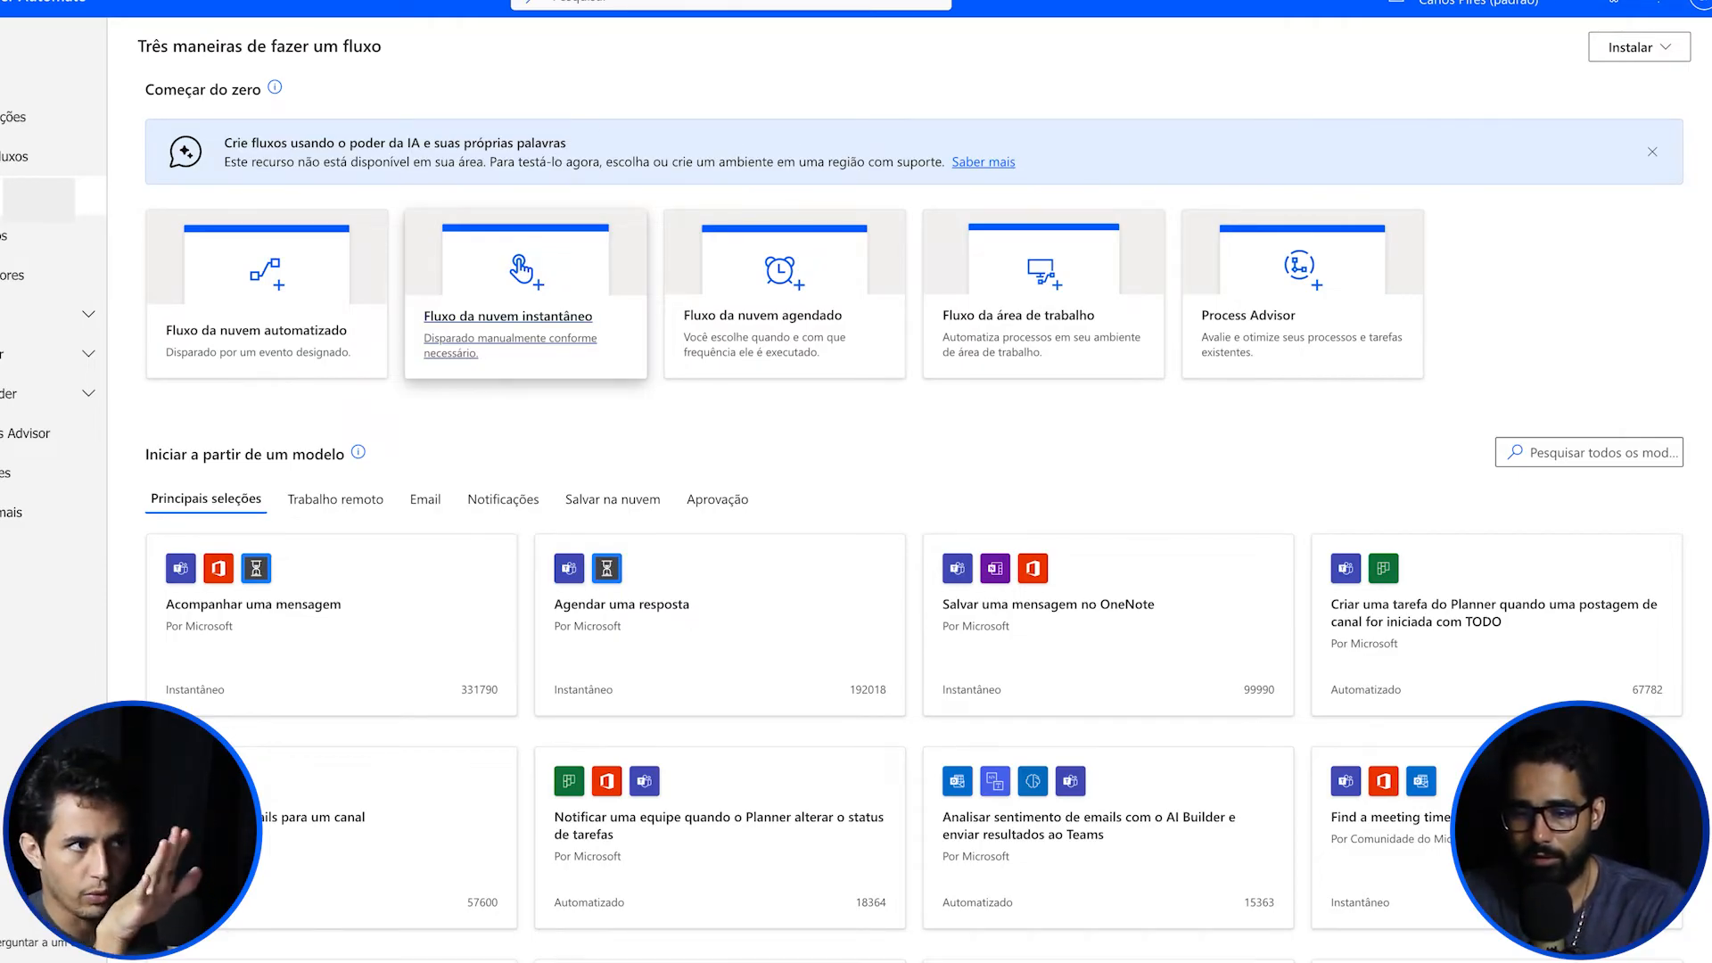
left_click(256, 331)
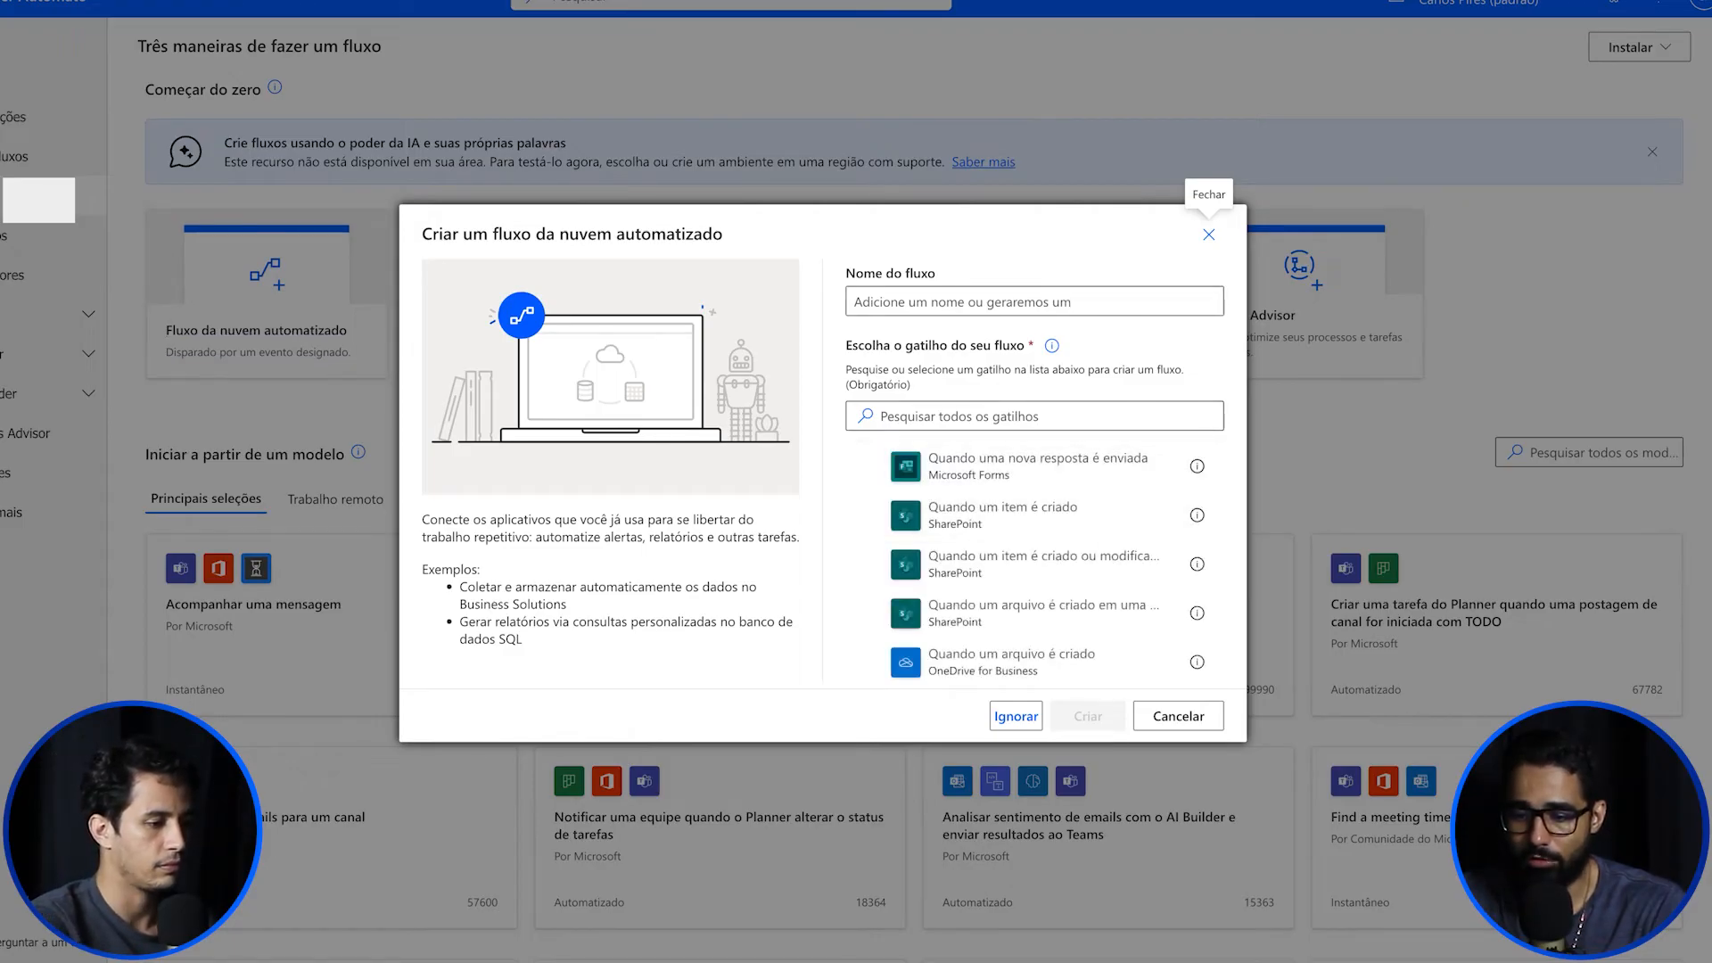
left_click(1178, 716)
Step: Open the Microsoft Forms connector and look through its trigger and flow templates
scroll(1160, 624, "down", 5)
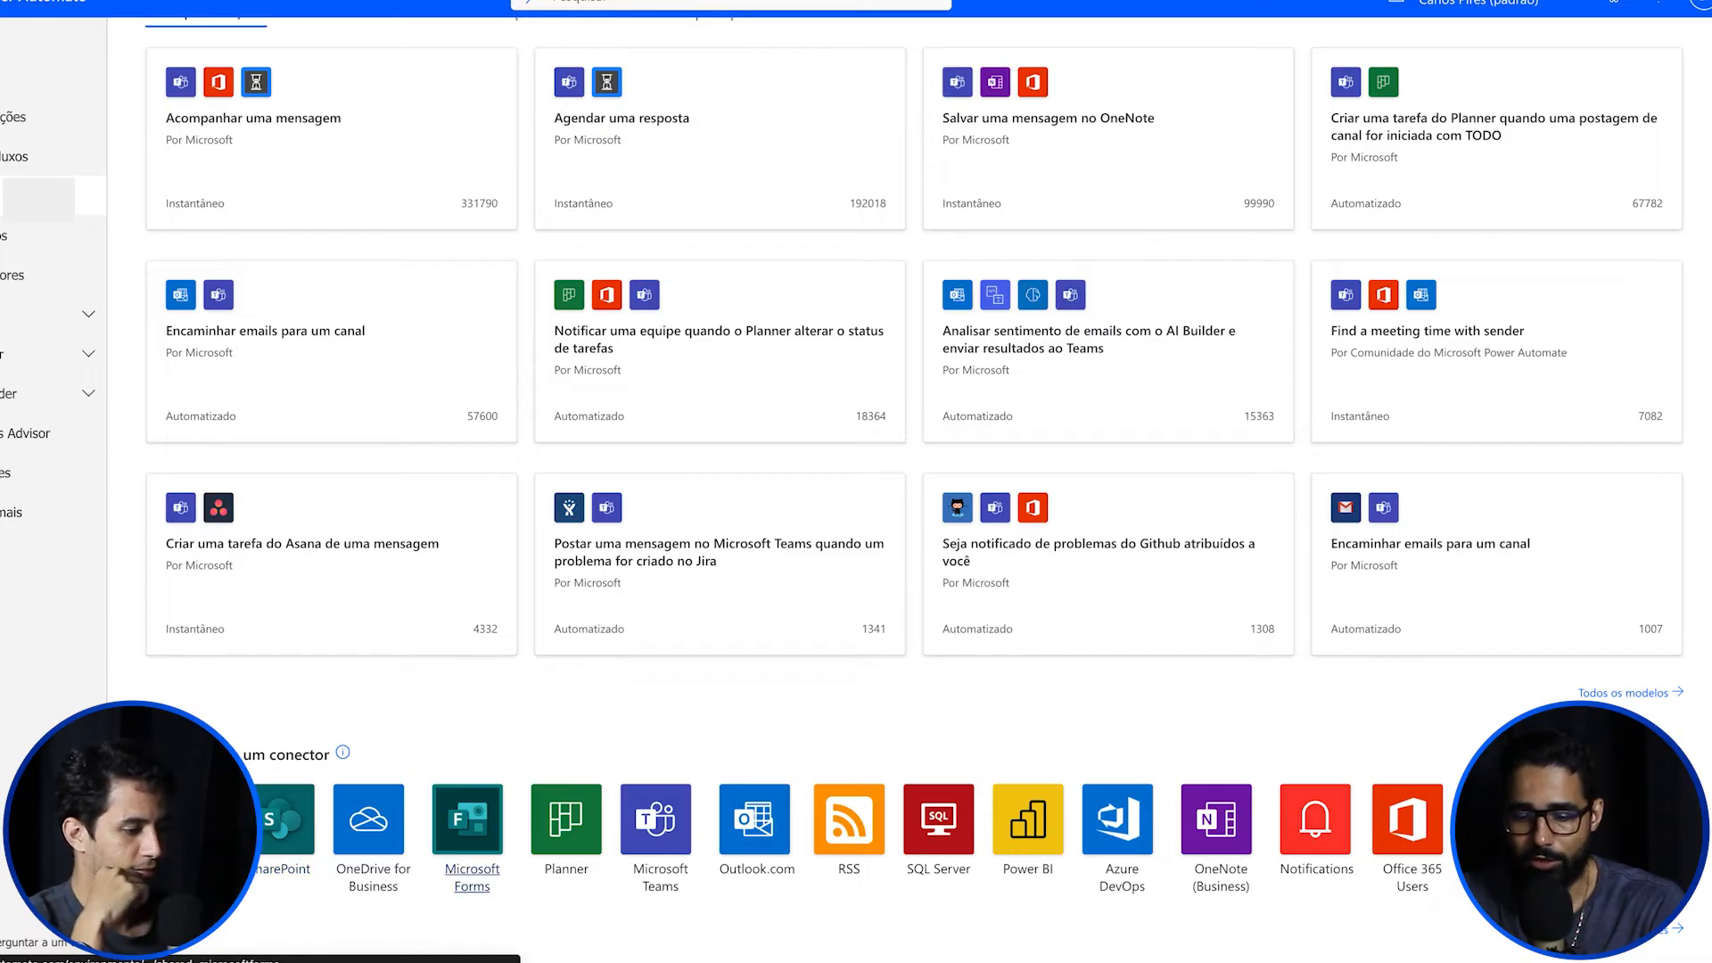
left_click(472, 869)
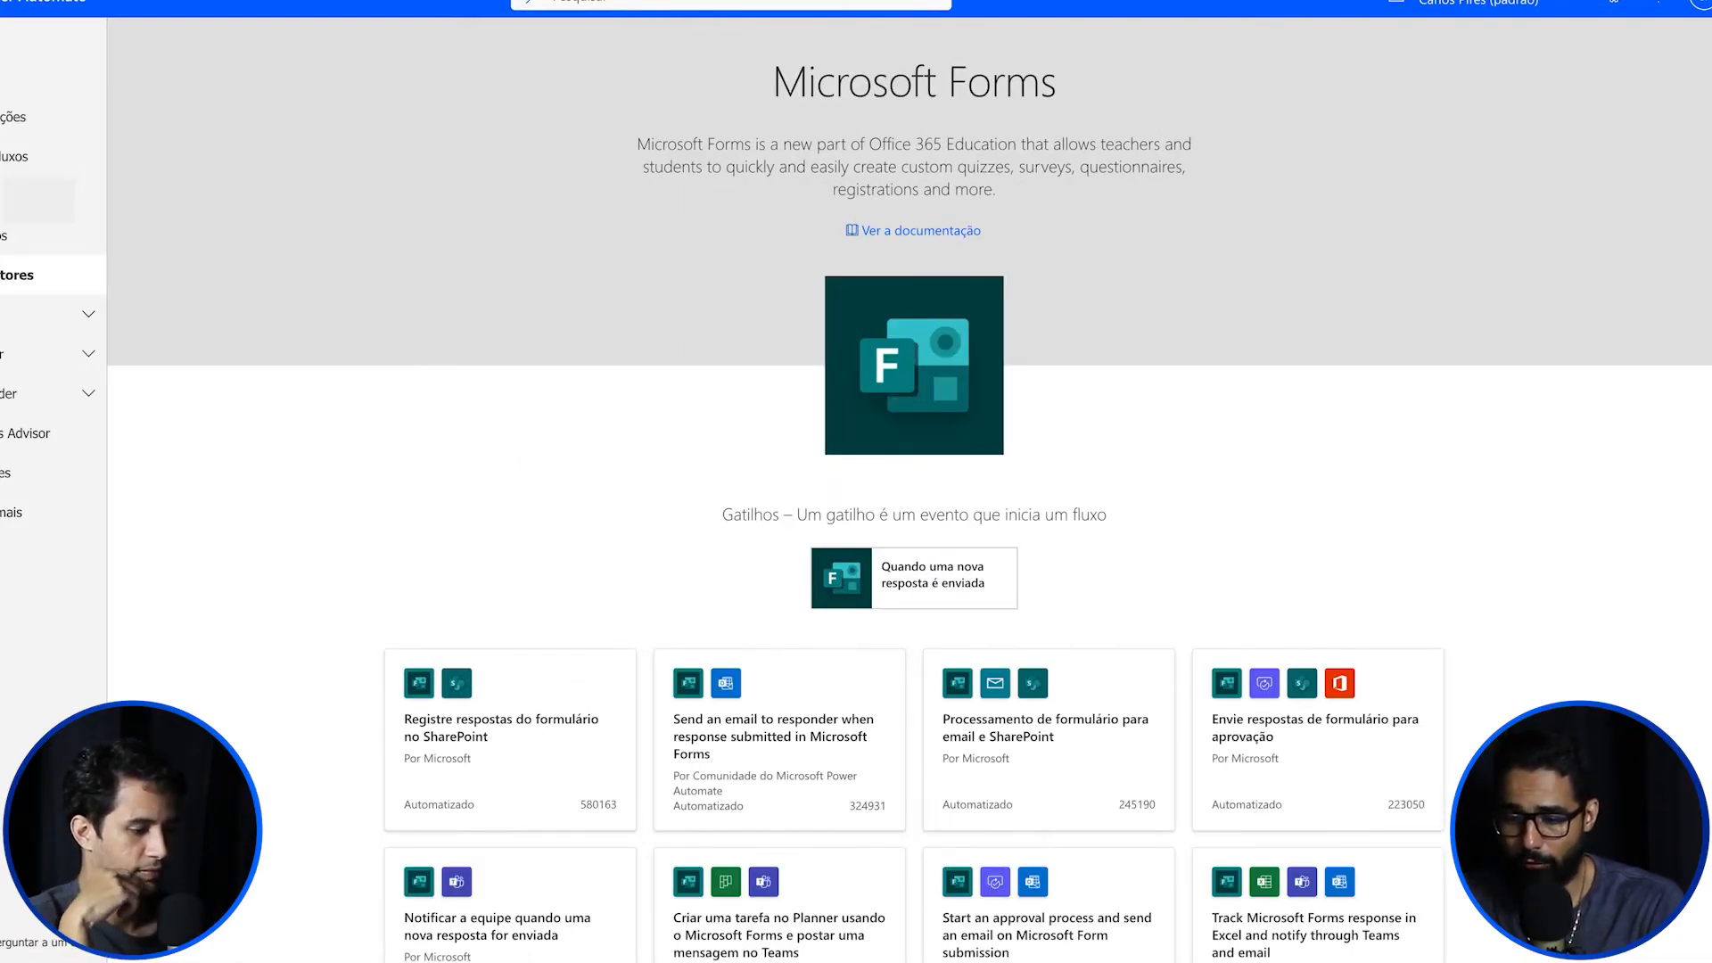
scroll(910, 490, "down", 5)
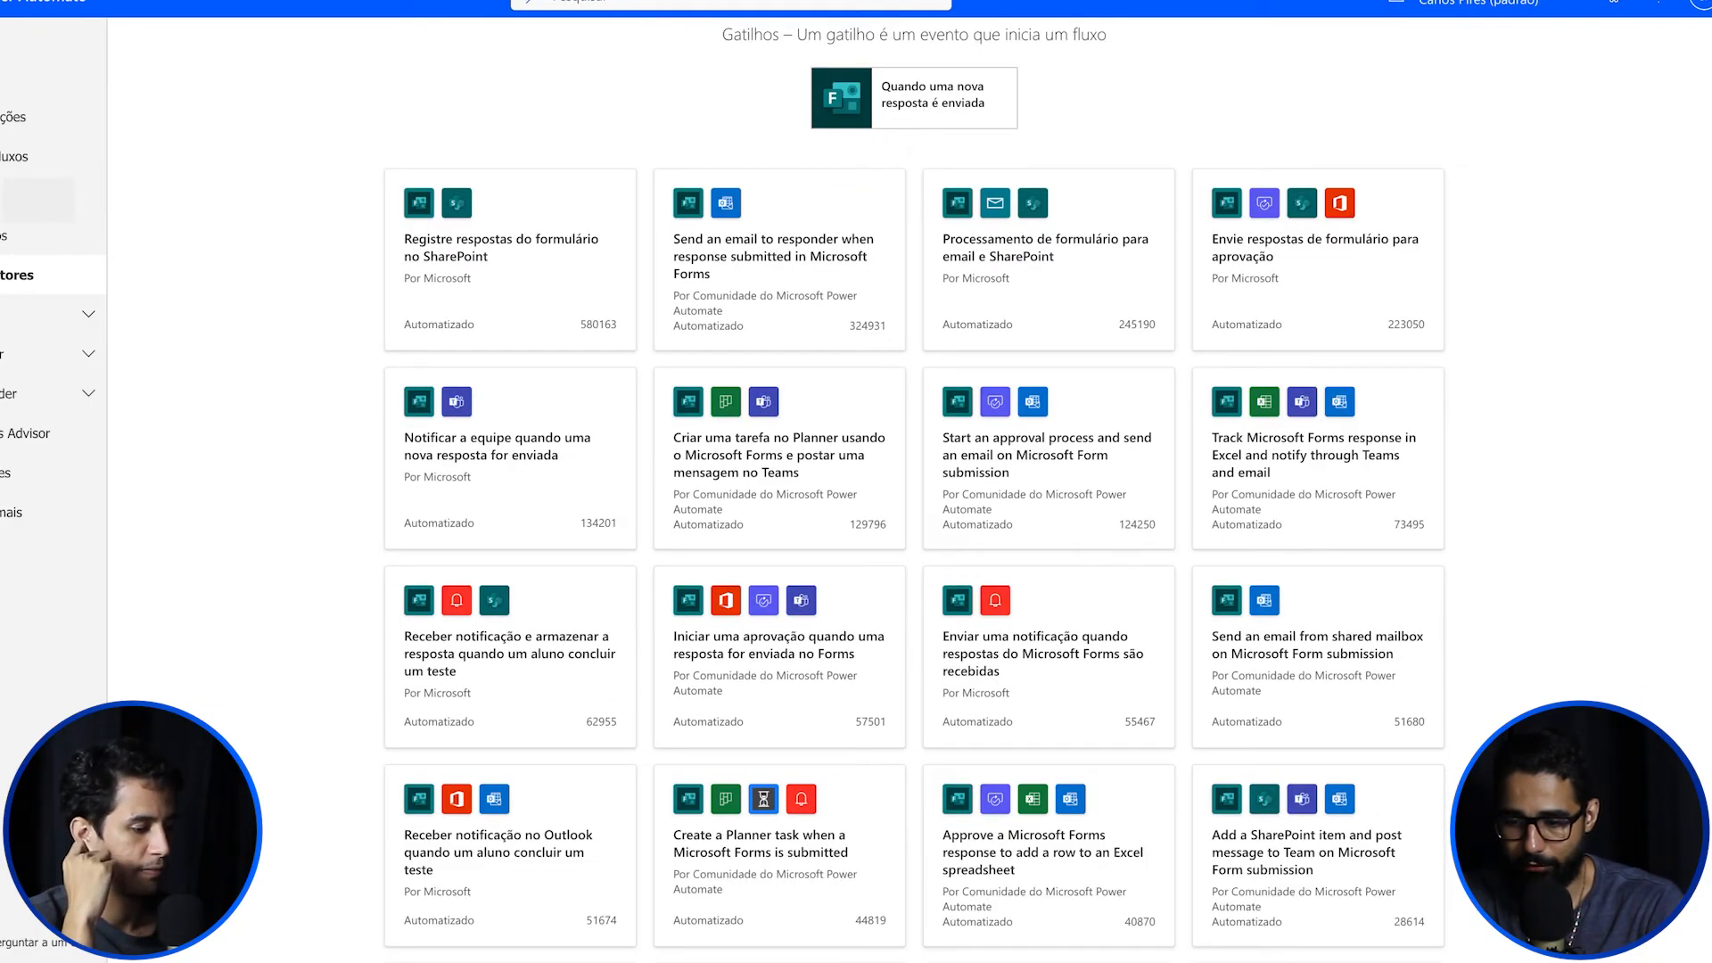
scroll(780, 491, "down", 10)
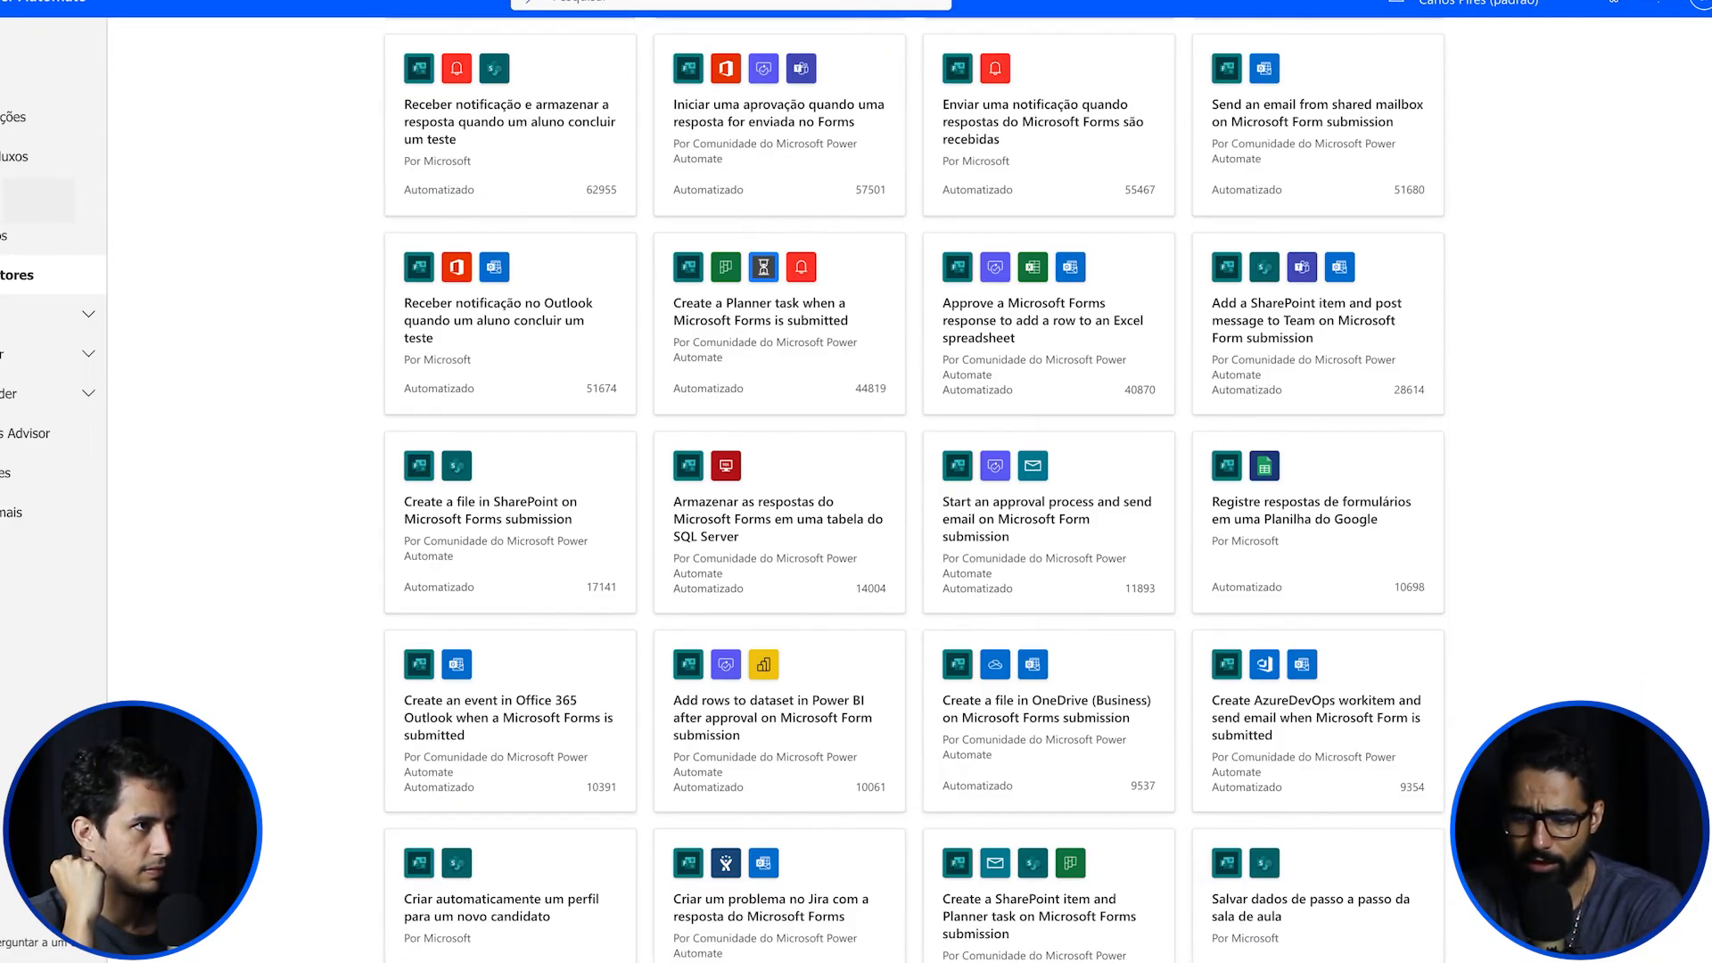
scroll(780, 579, "down", 15)
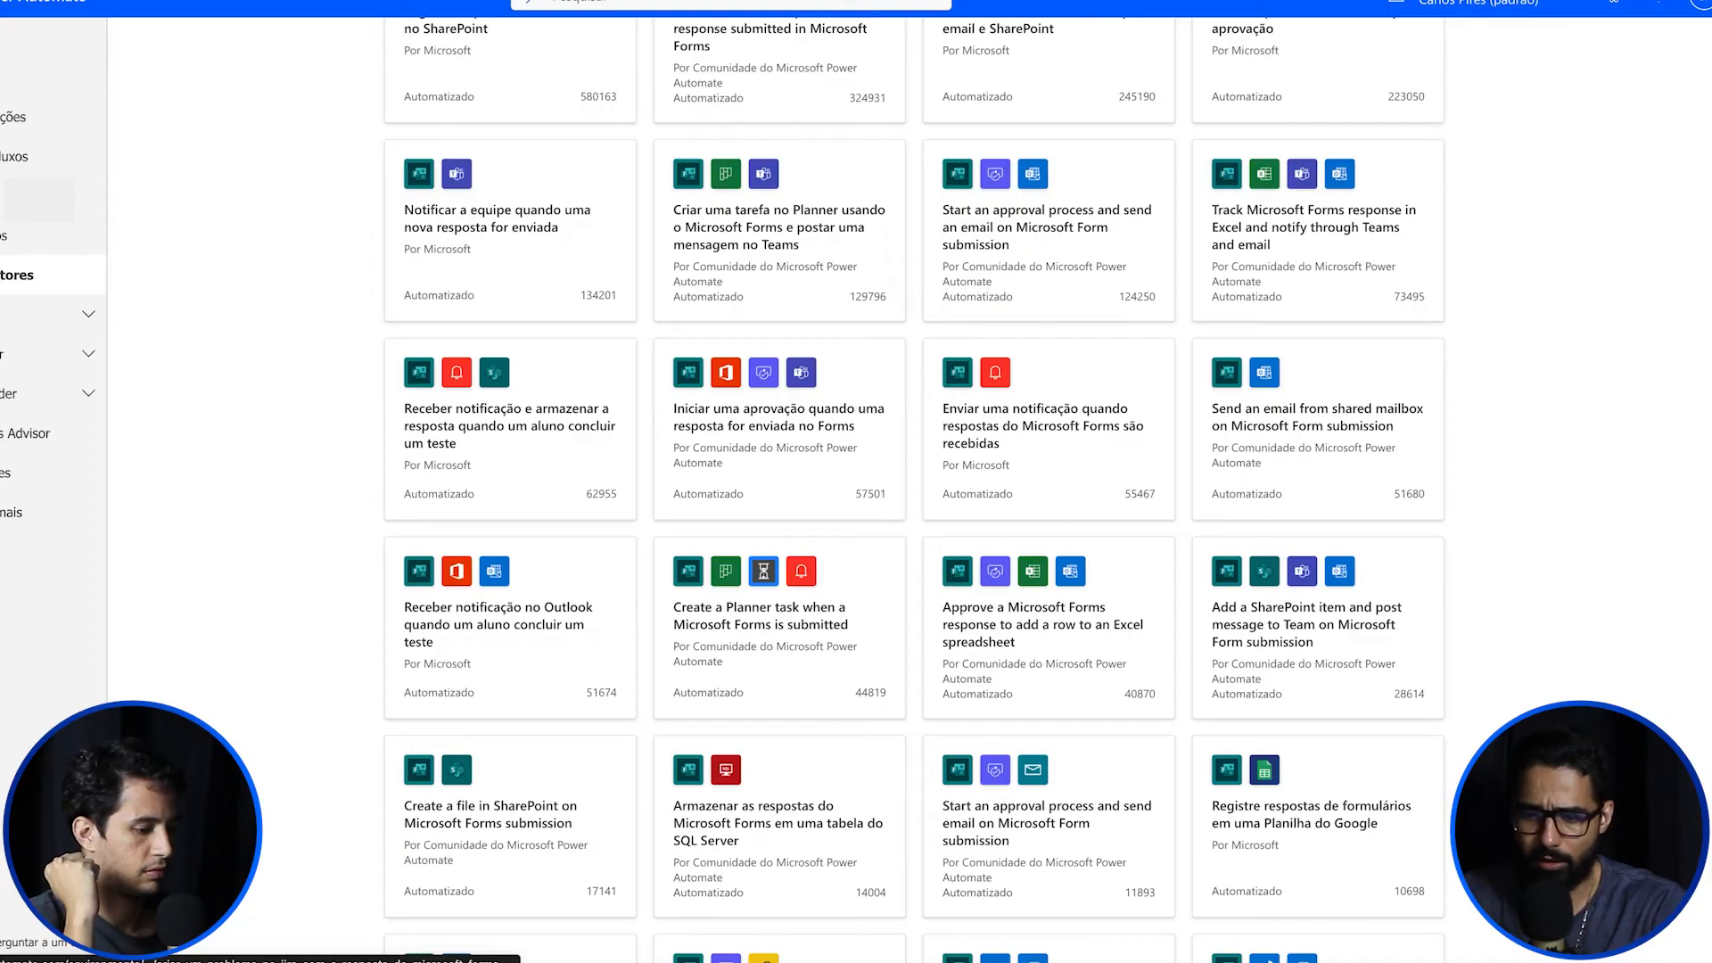
scroll(780, 660, "up", 20)
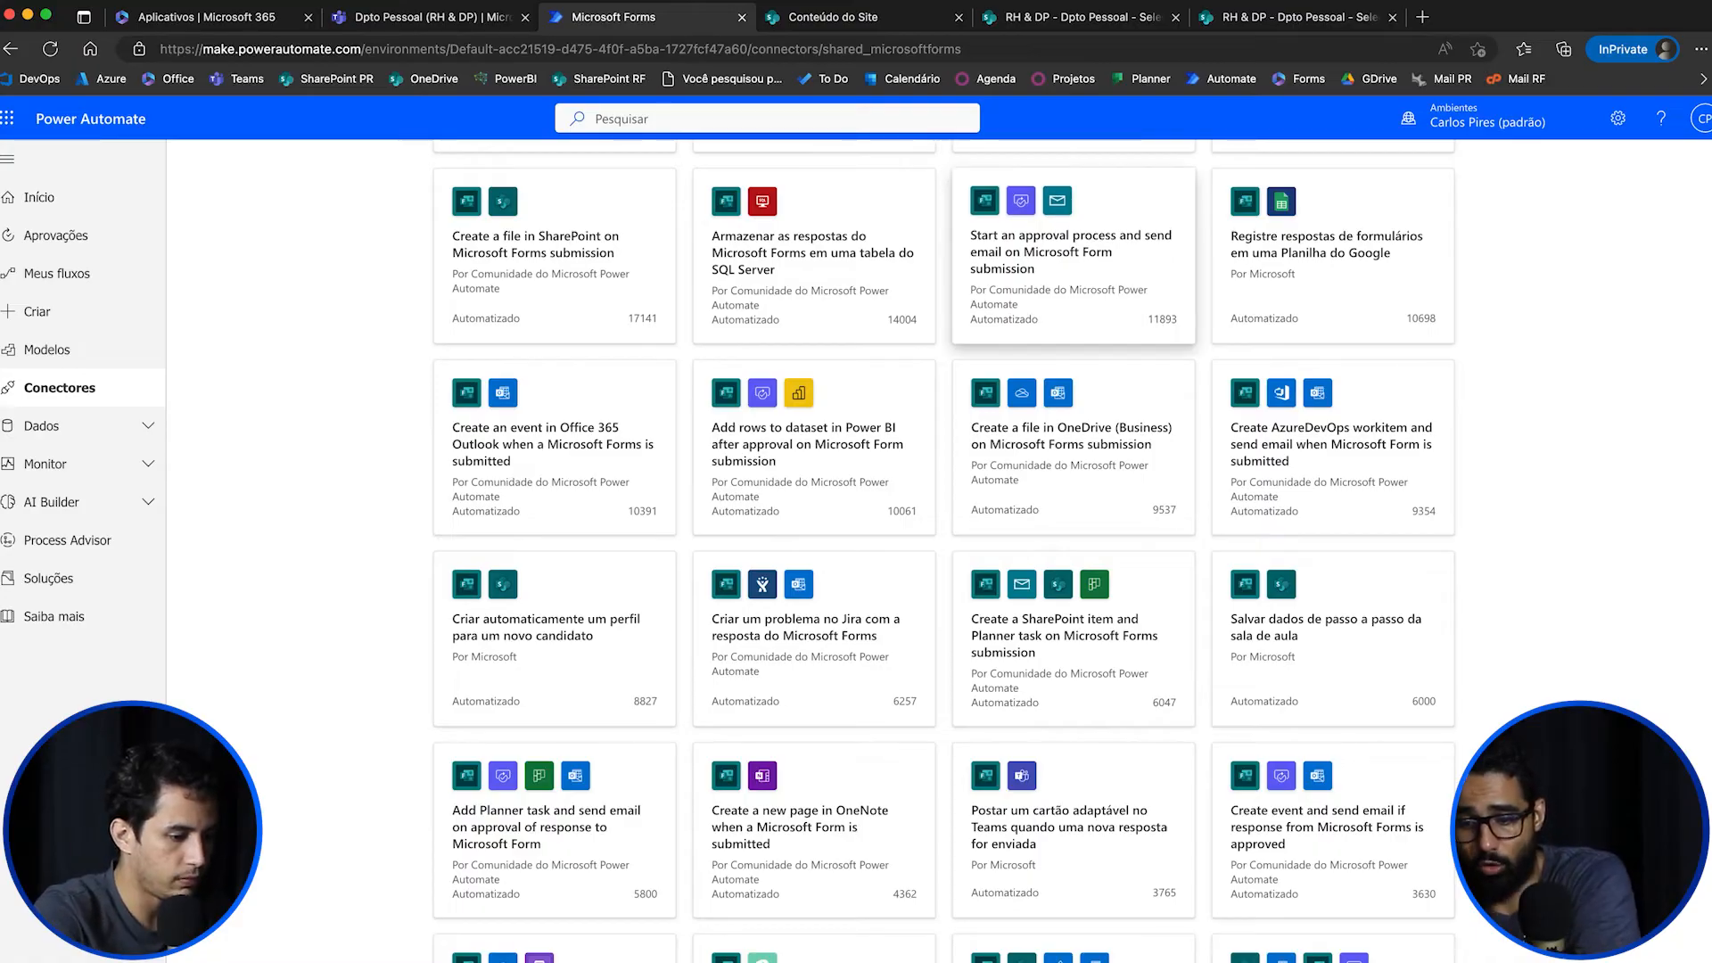
scroll(1070, 259, "down", 15)
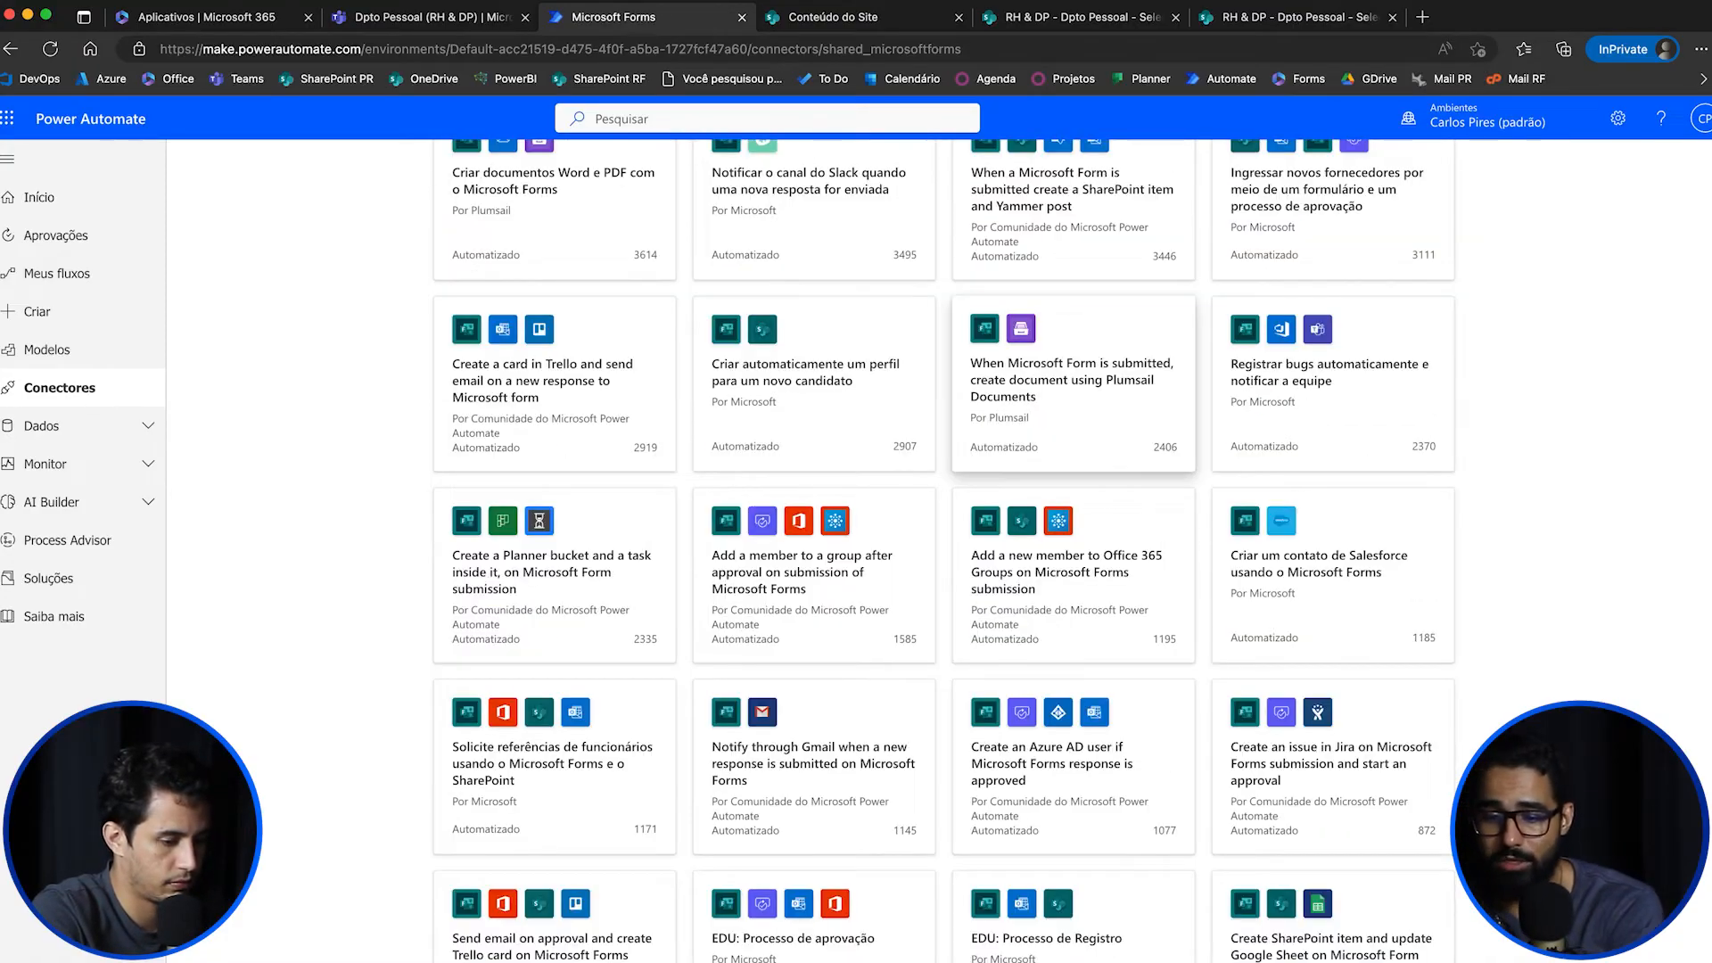
Step: Look through the remaining Microsoft Forms flow templates, and check the existing cloud flows
scroll(1070, 402, "down", 7)
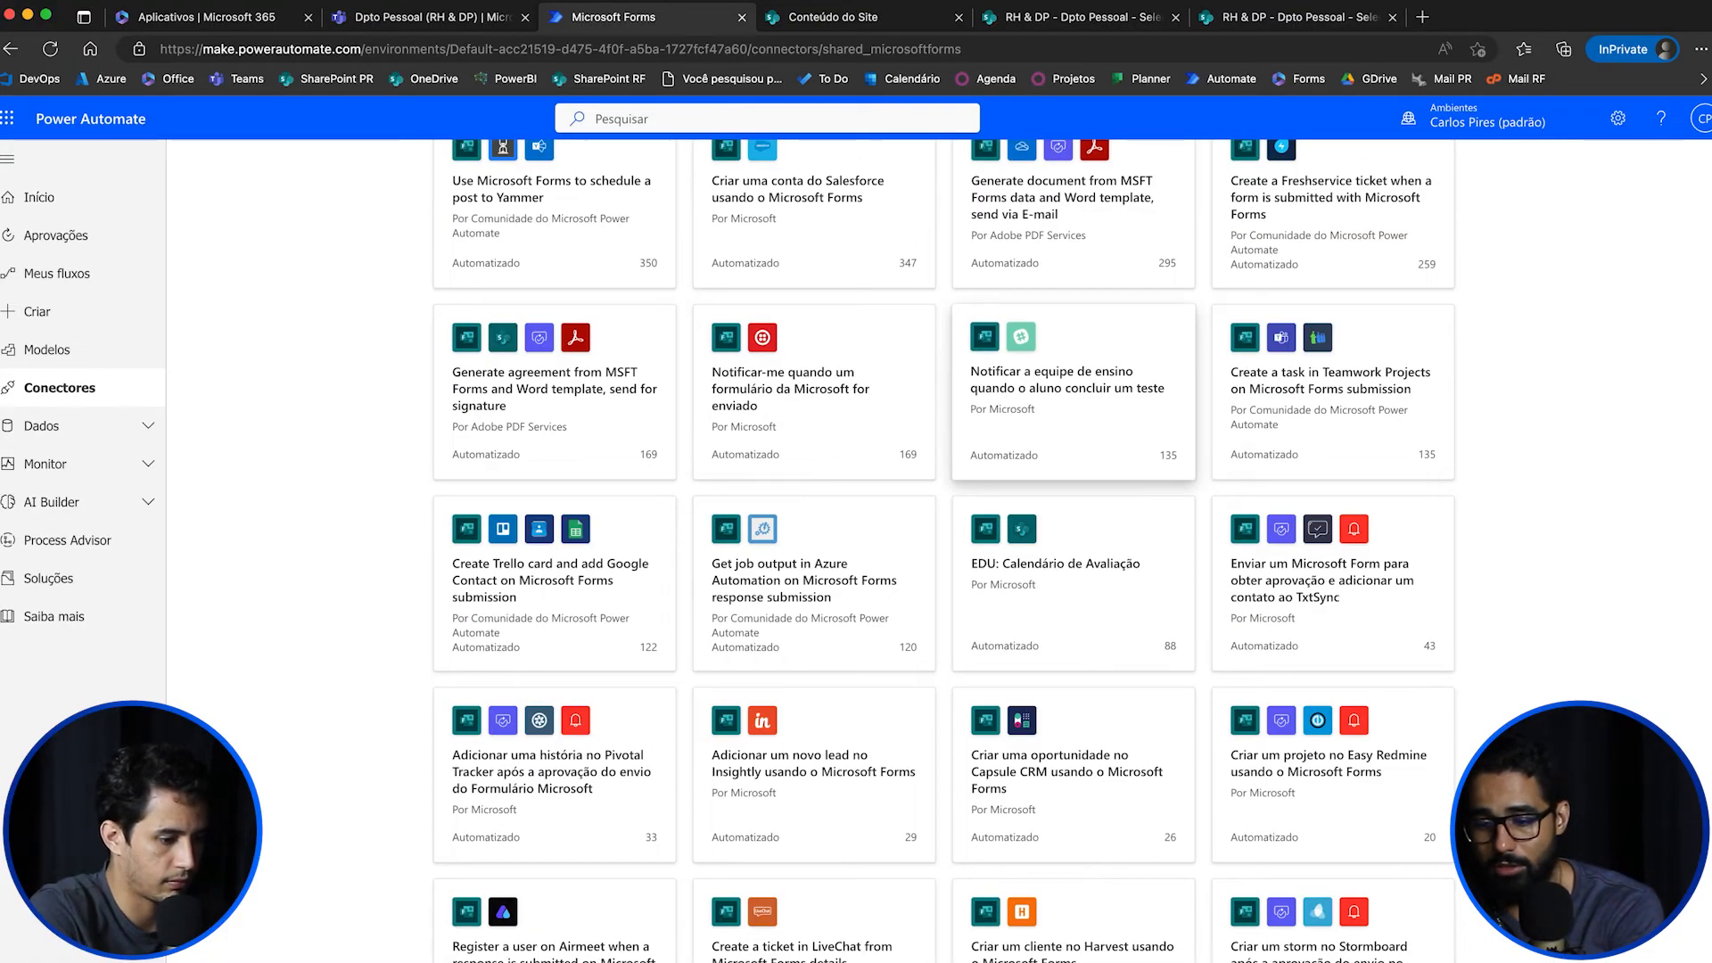
scroll(1070, 401, "down", 5)
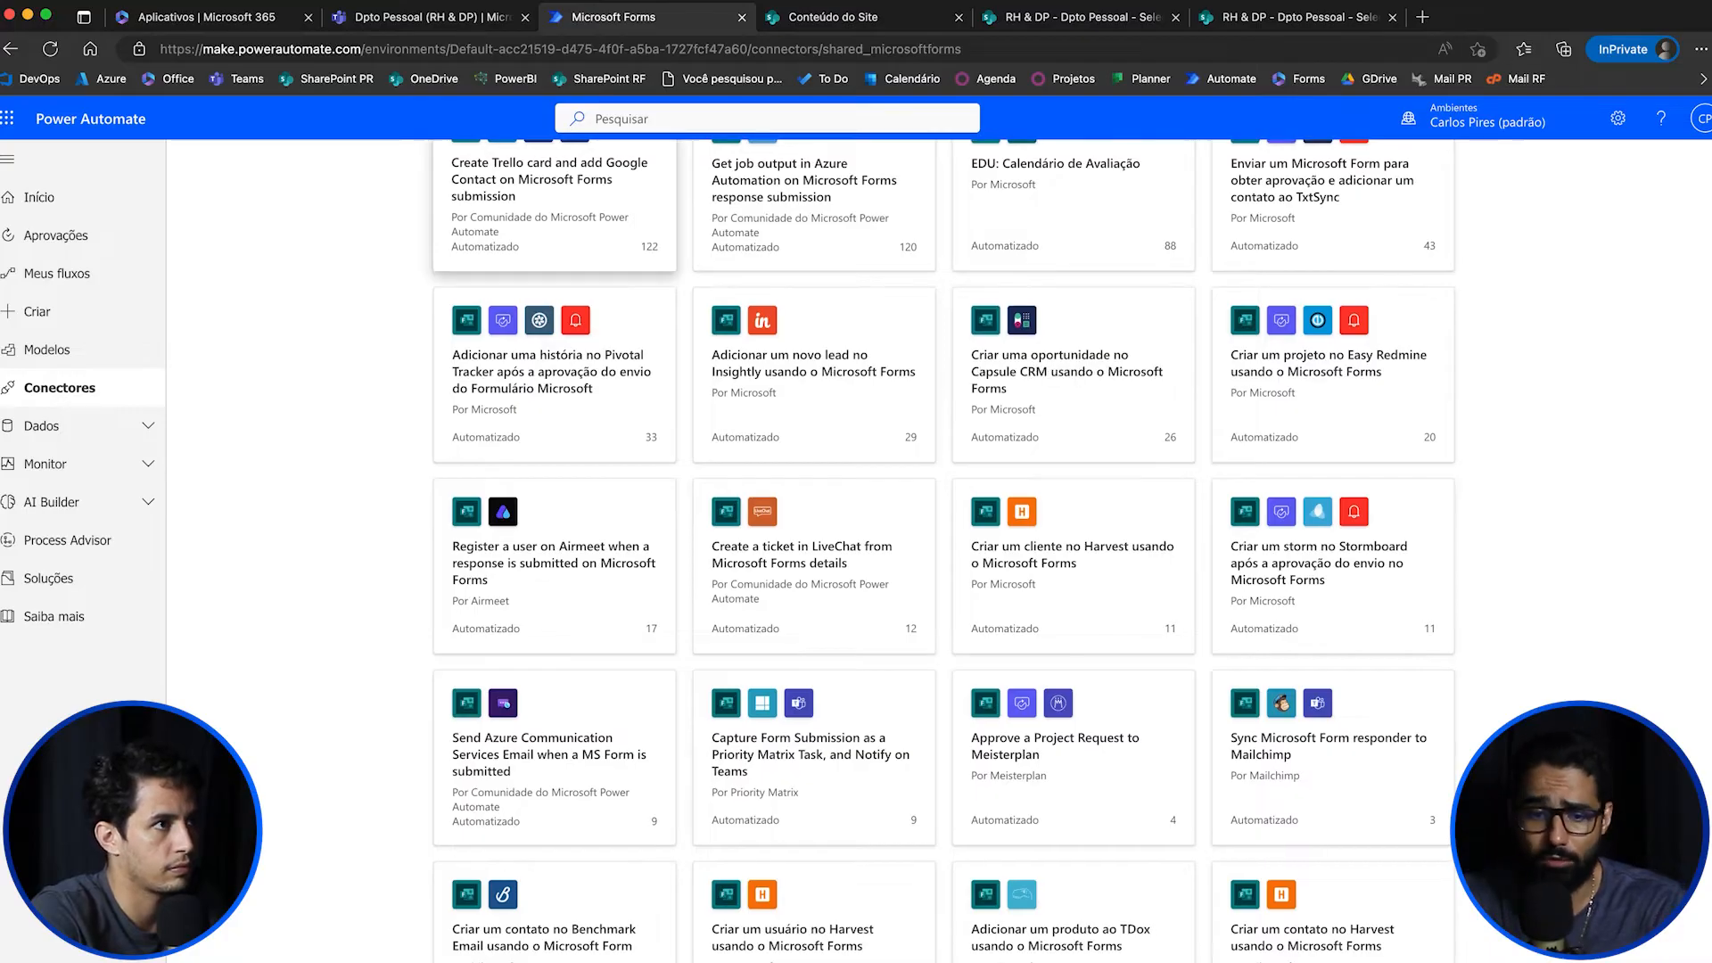
left_click(57, 273)
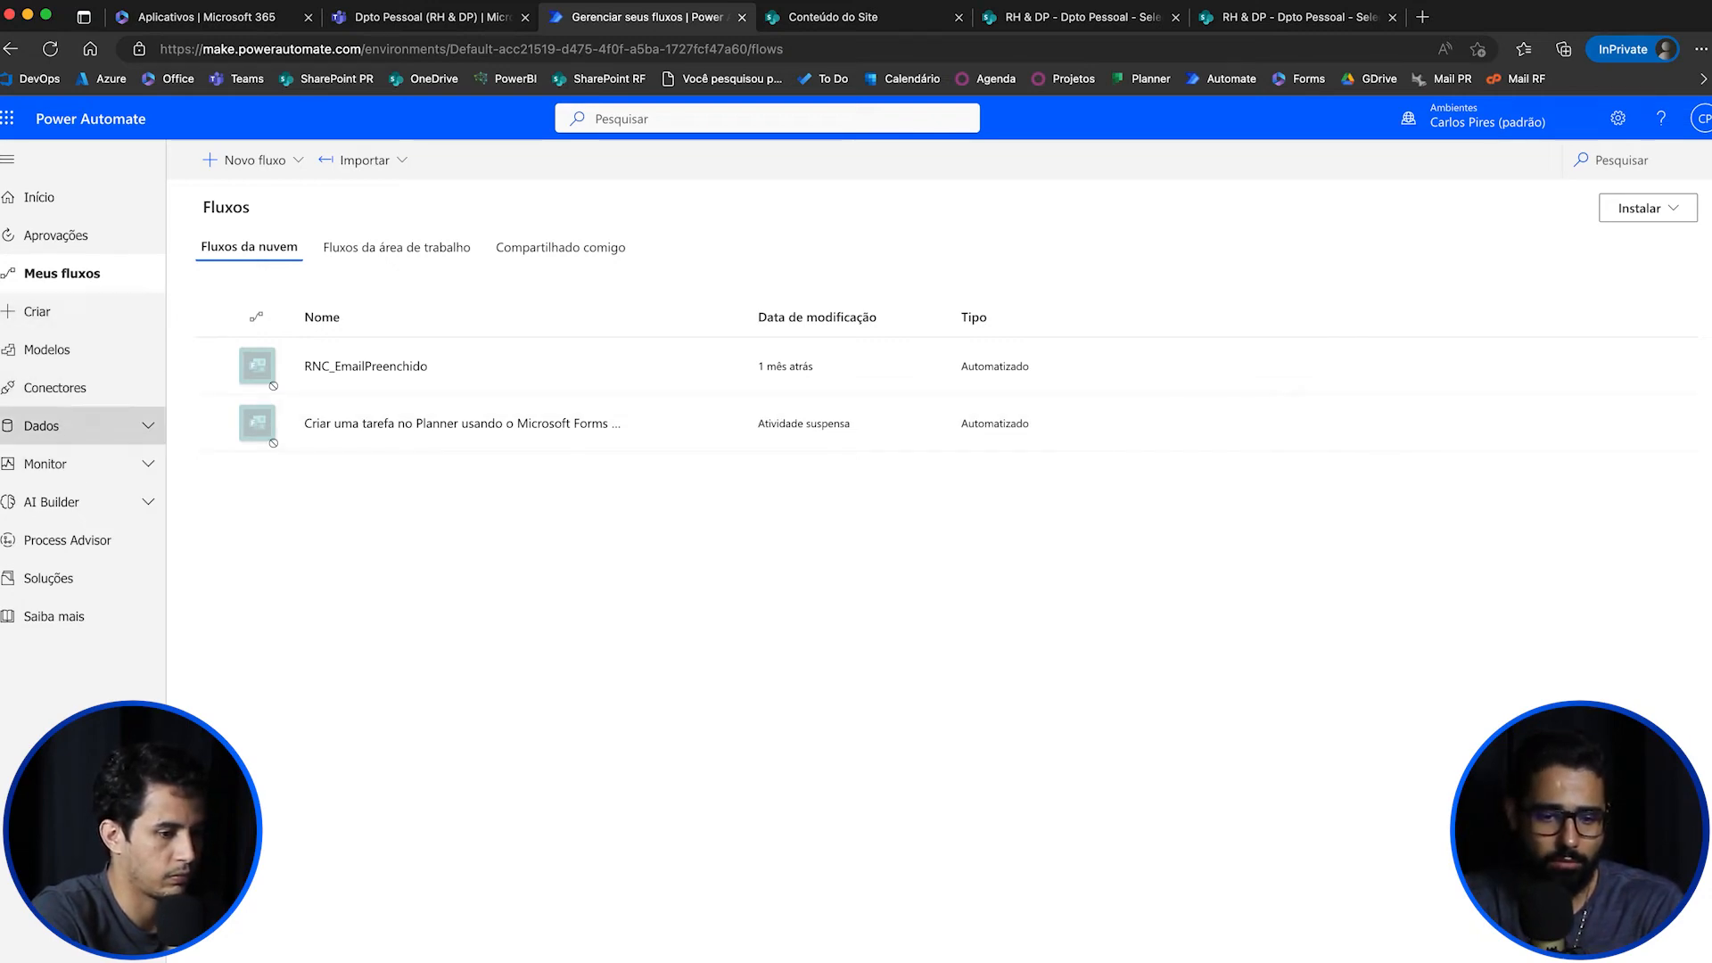
left_click(37, 311)
left_click(319, 411)
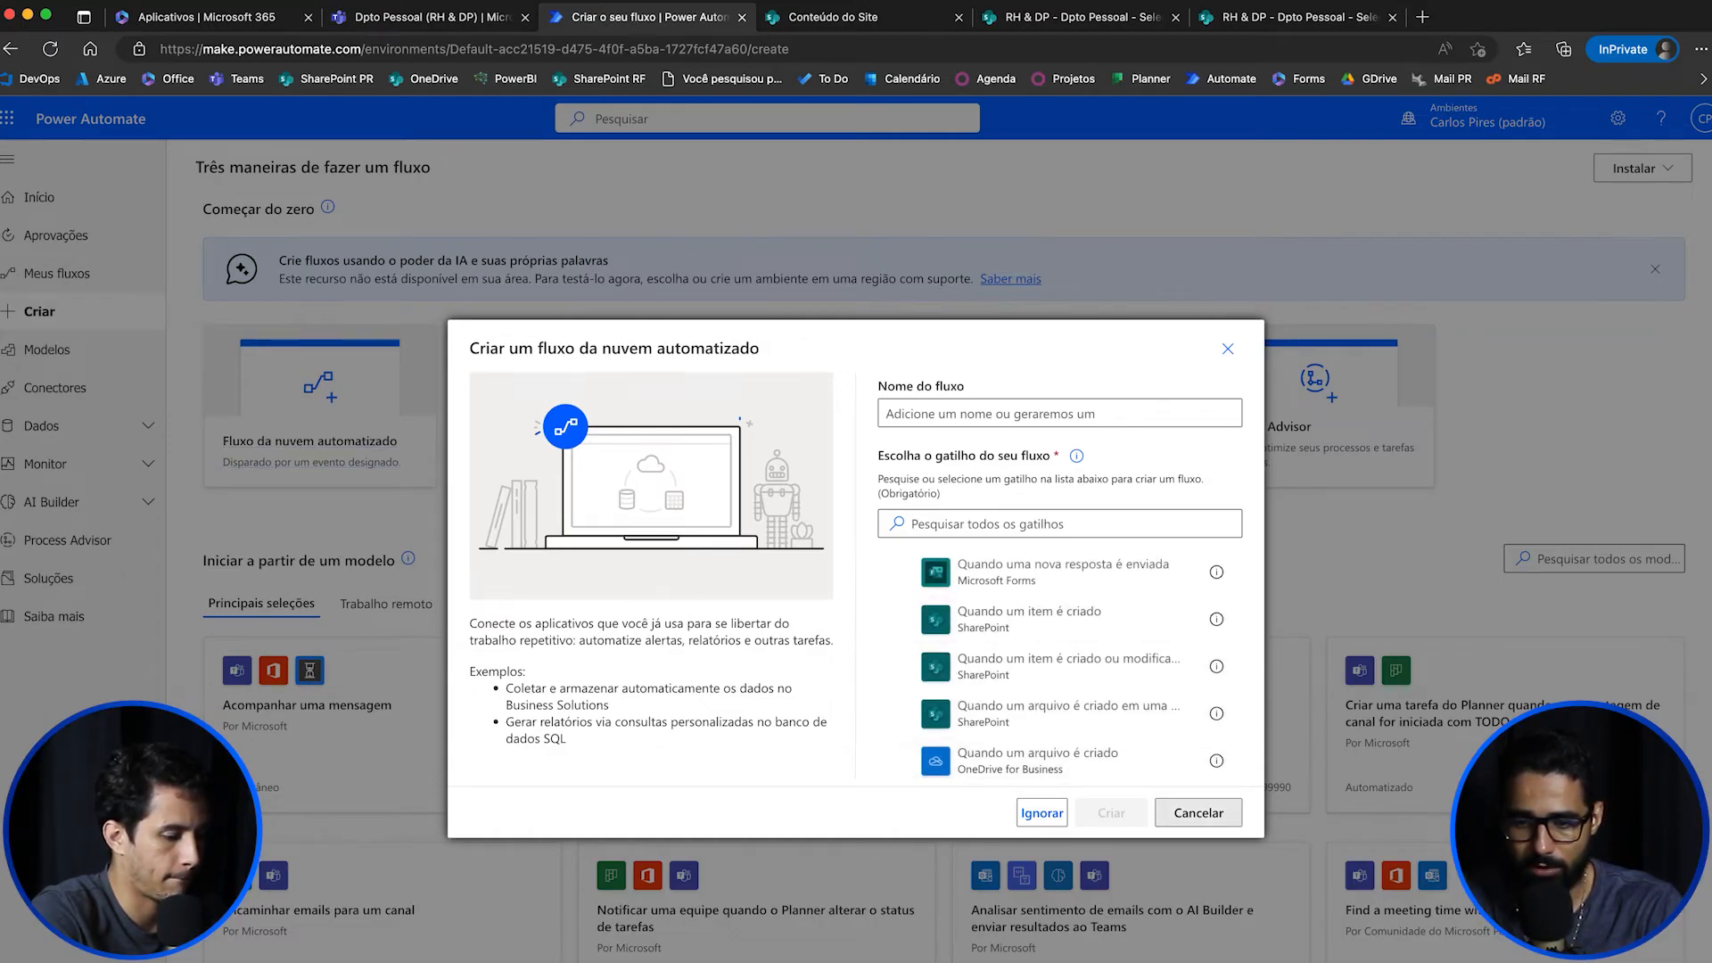
left_click(1198, 813)
Step: Search the flow templates for "lista" and look through the matching templates
scroll(819, 428, "down", 5)
scroll(818, 428, "up", 5)
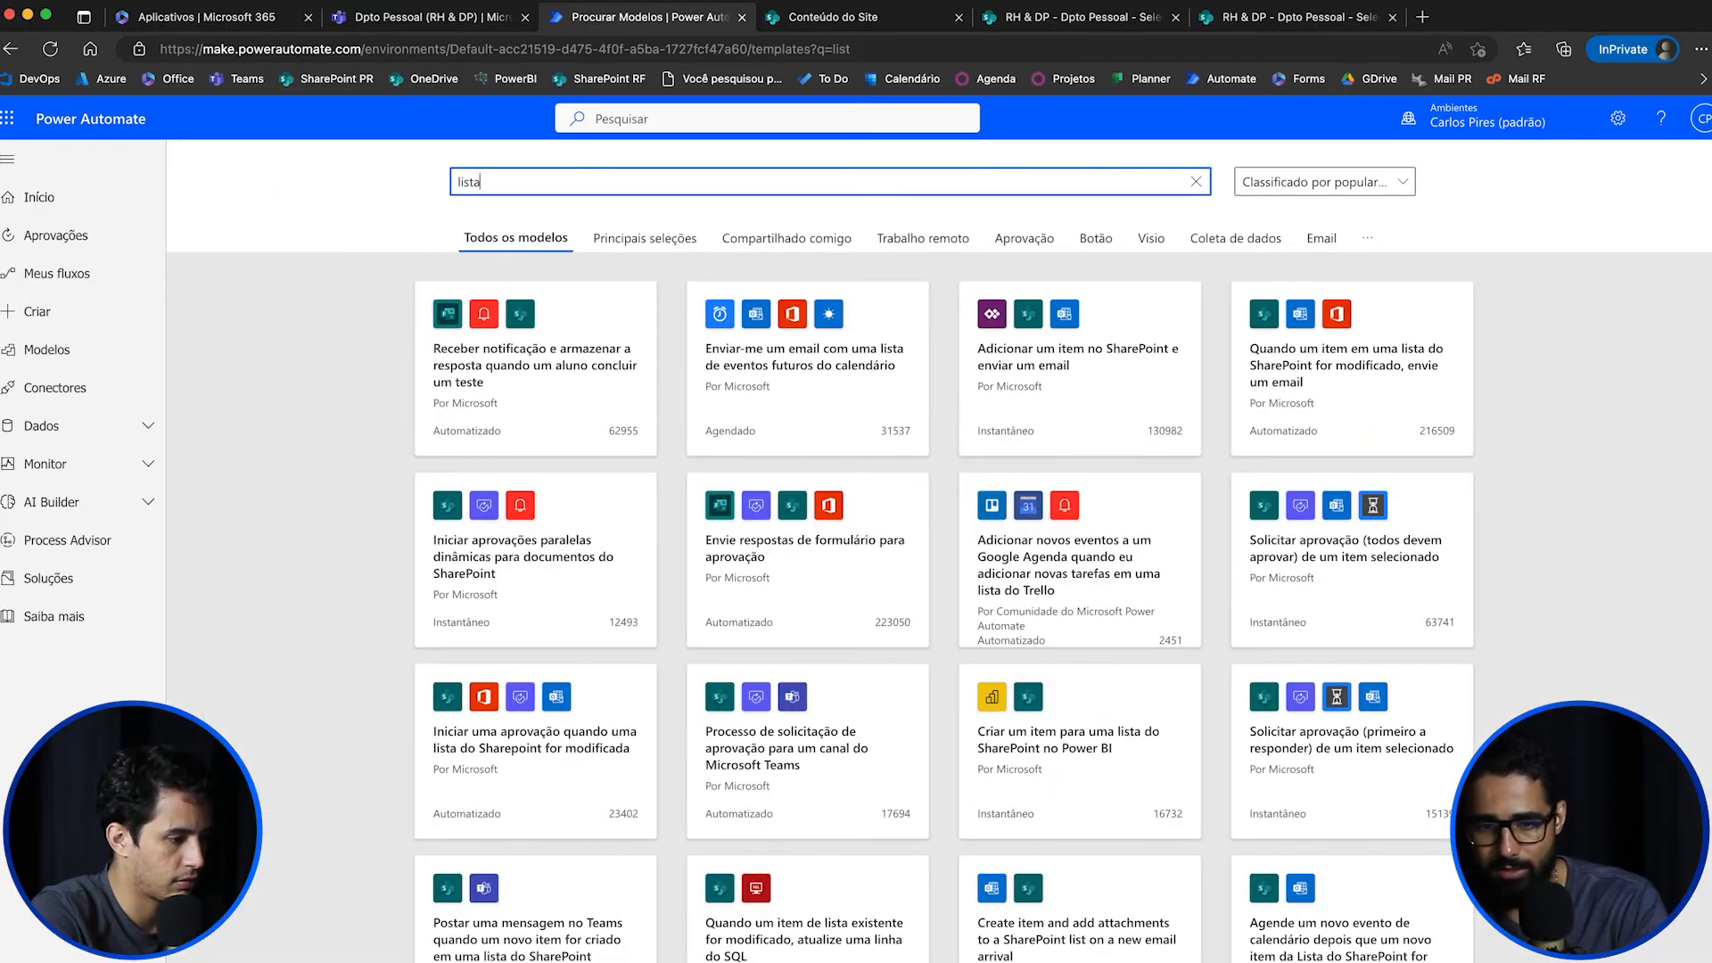
scroll(807, 580, "down", 10)
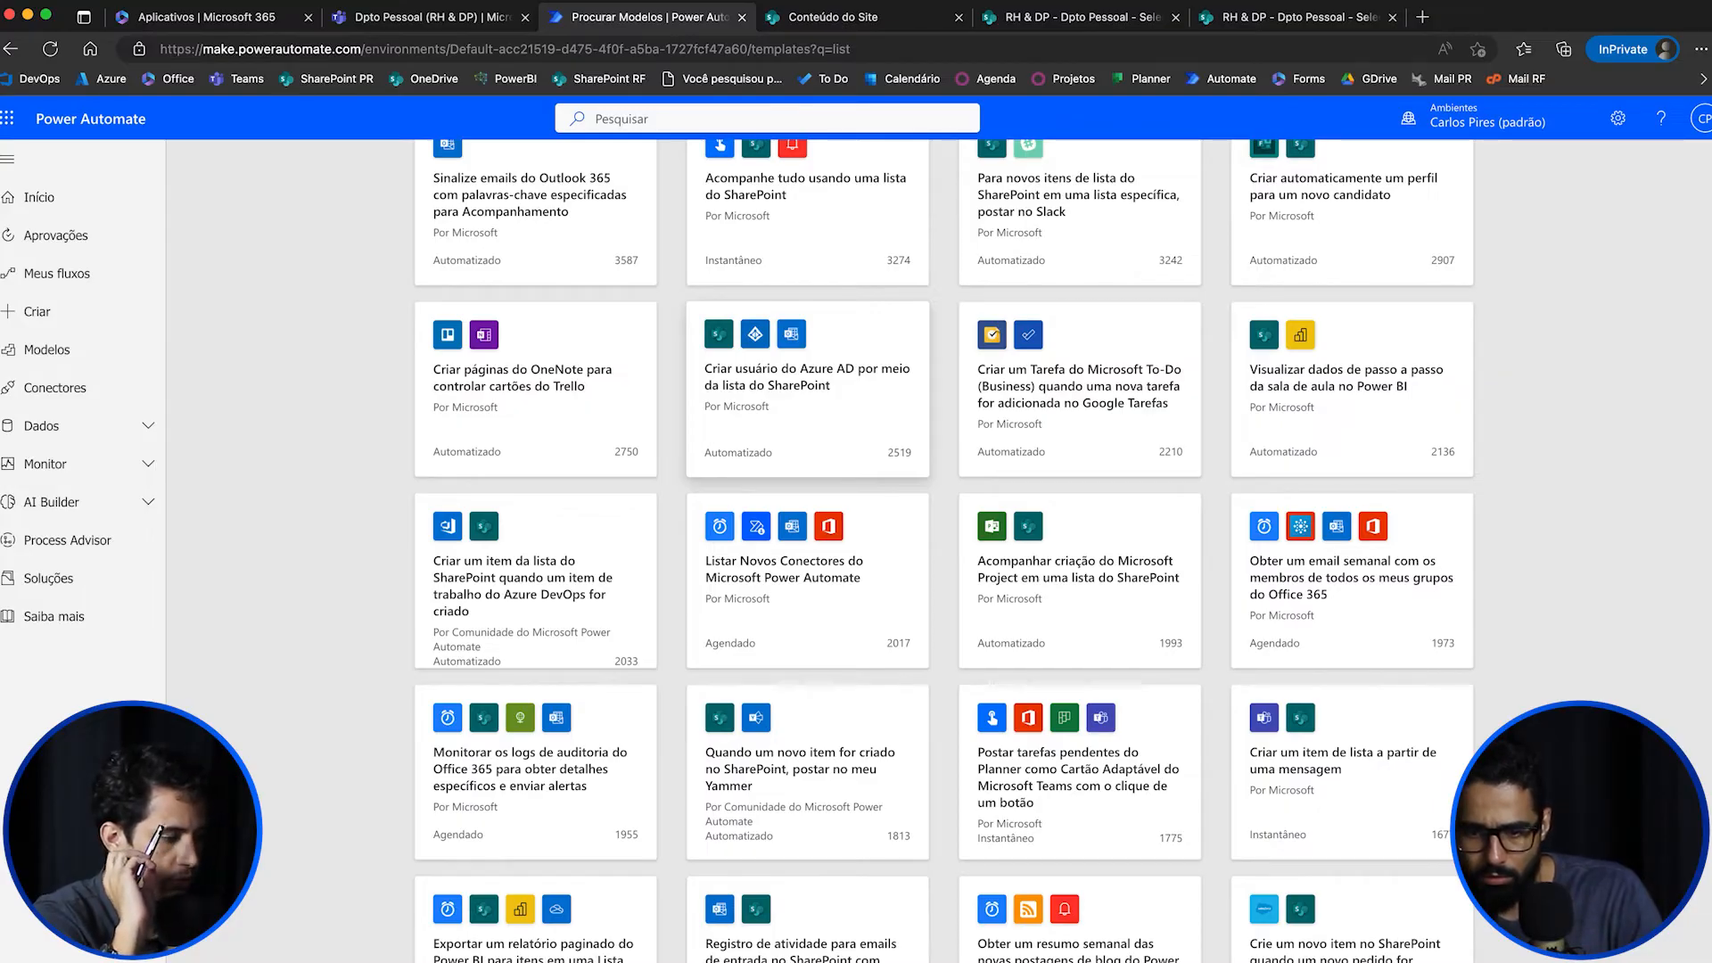
scroll(807, 401, "down", 3)
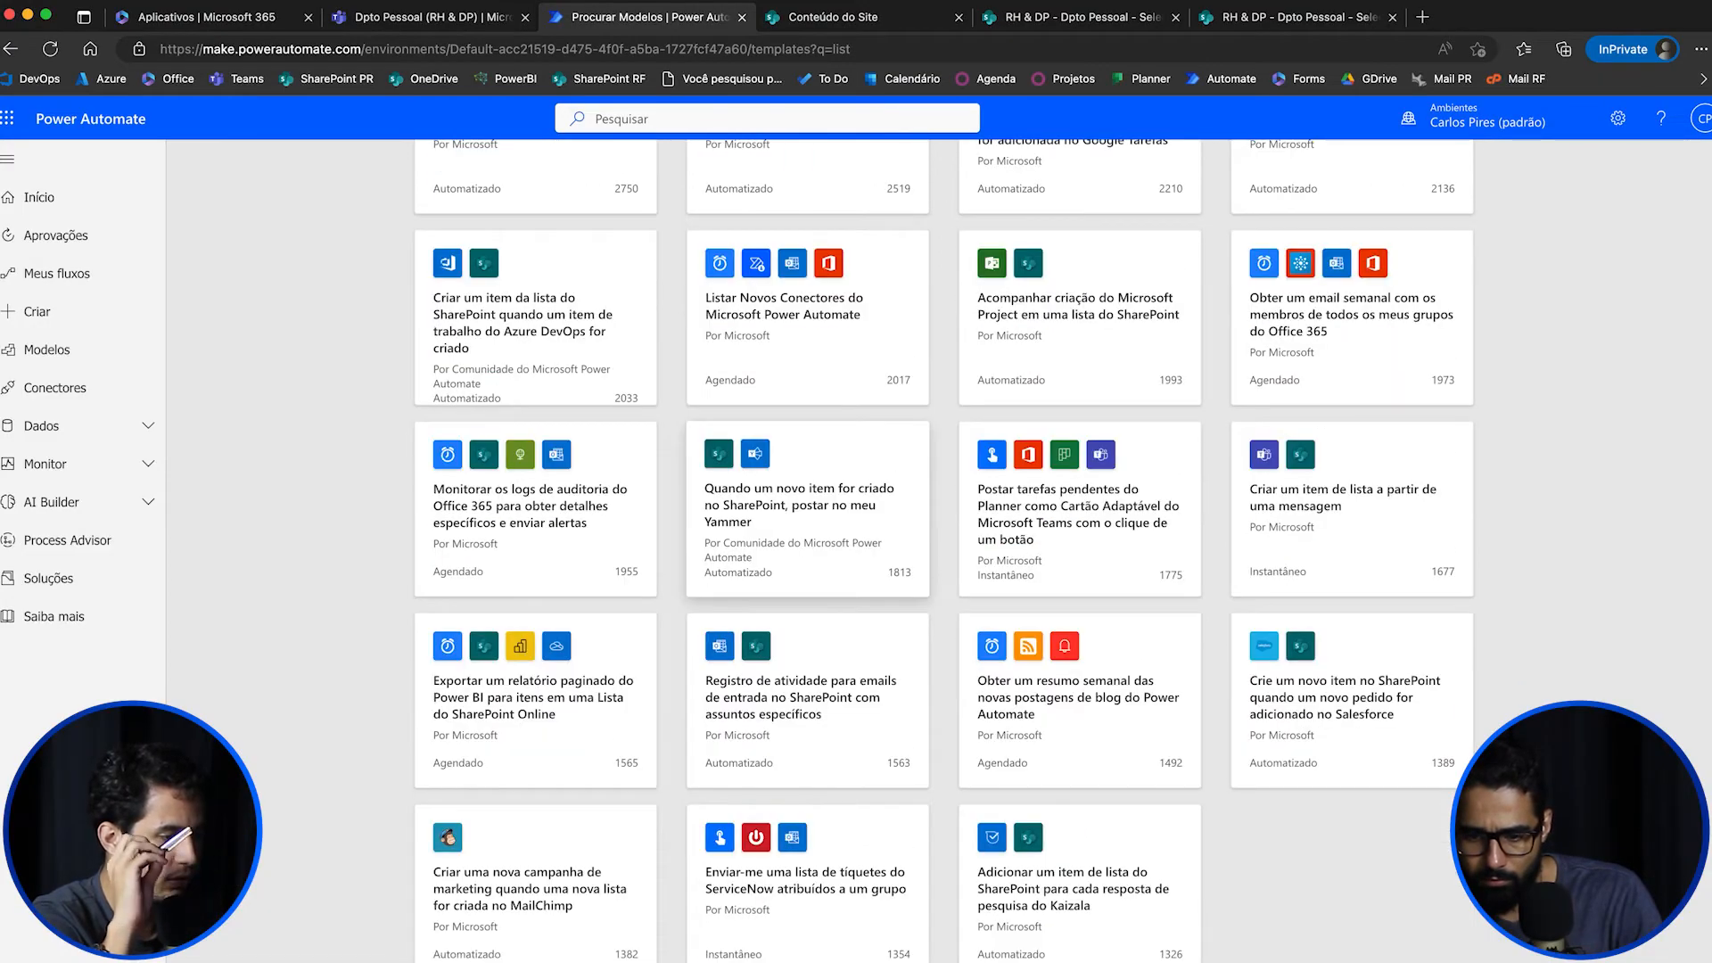
scroll(807, 508, "up", 10)
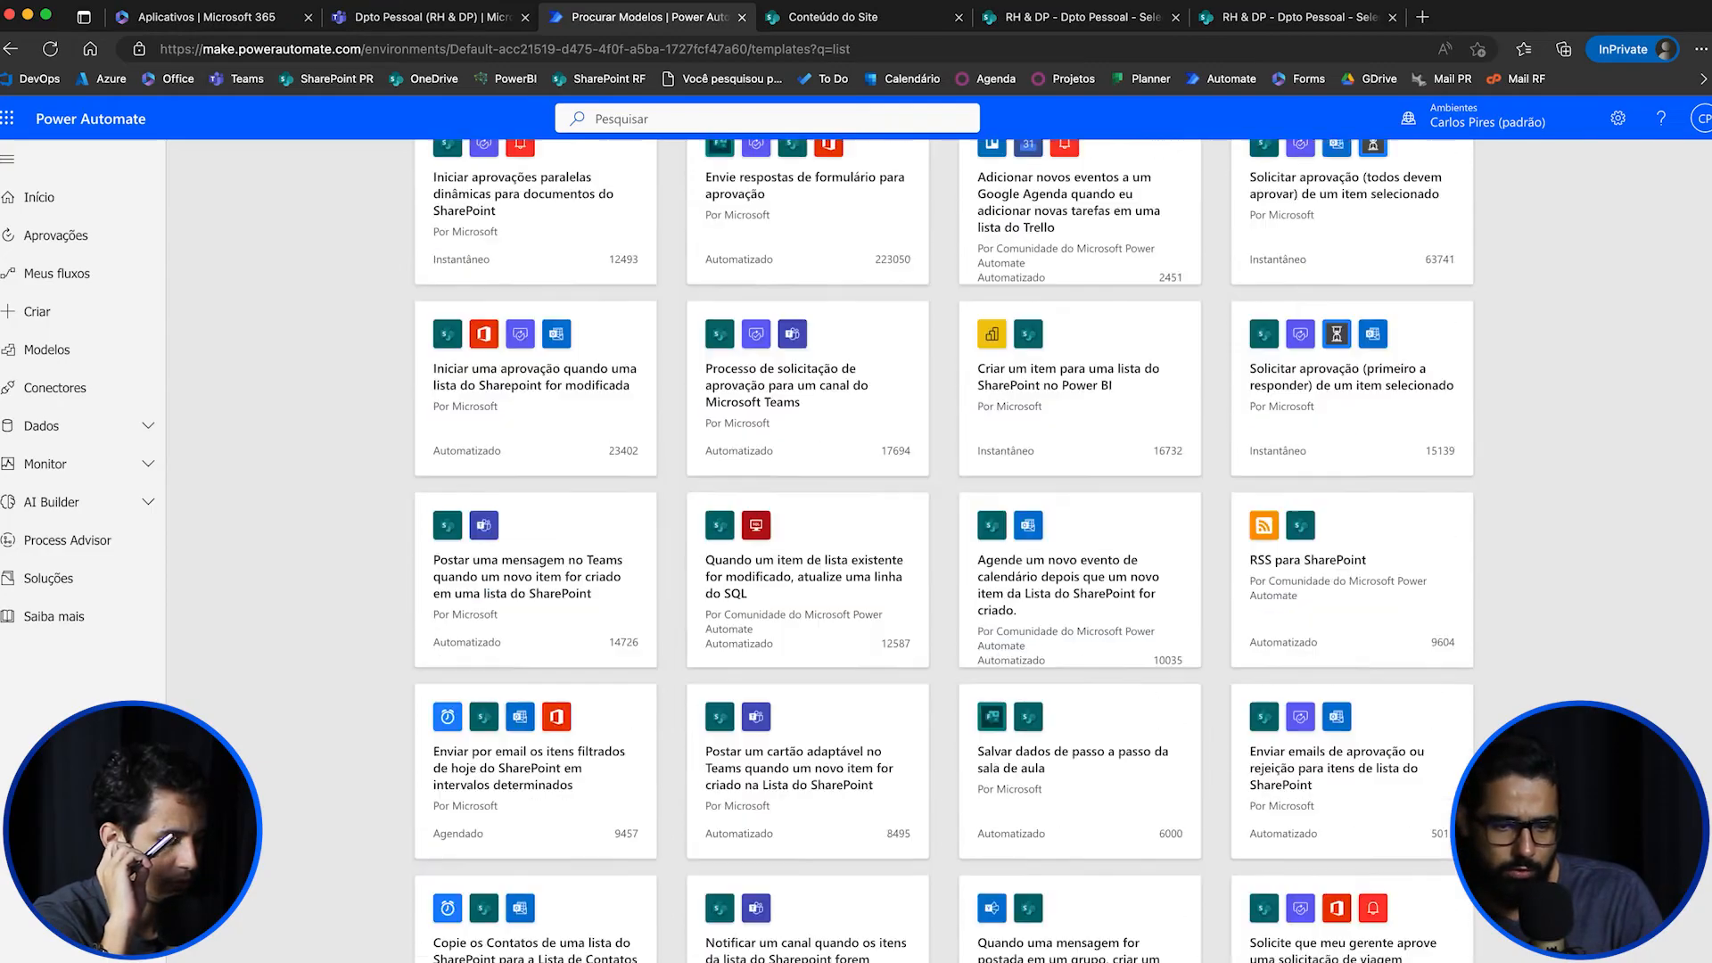
Step: Start a new automated cloud flow, searching triggers for "form" and choosing Microsoft Forms' "Quando uma nova resposta é enviada"
left_click(39, 312)
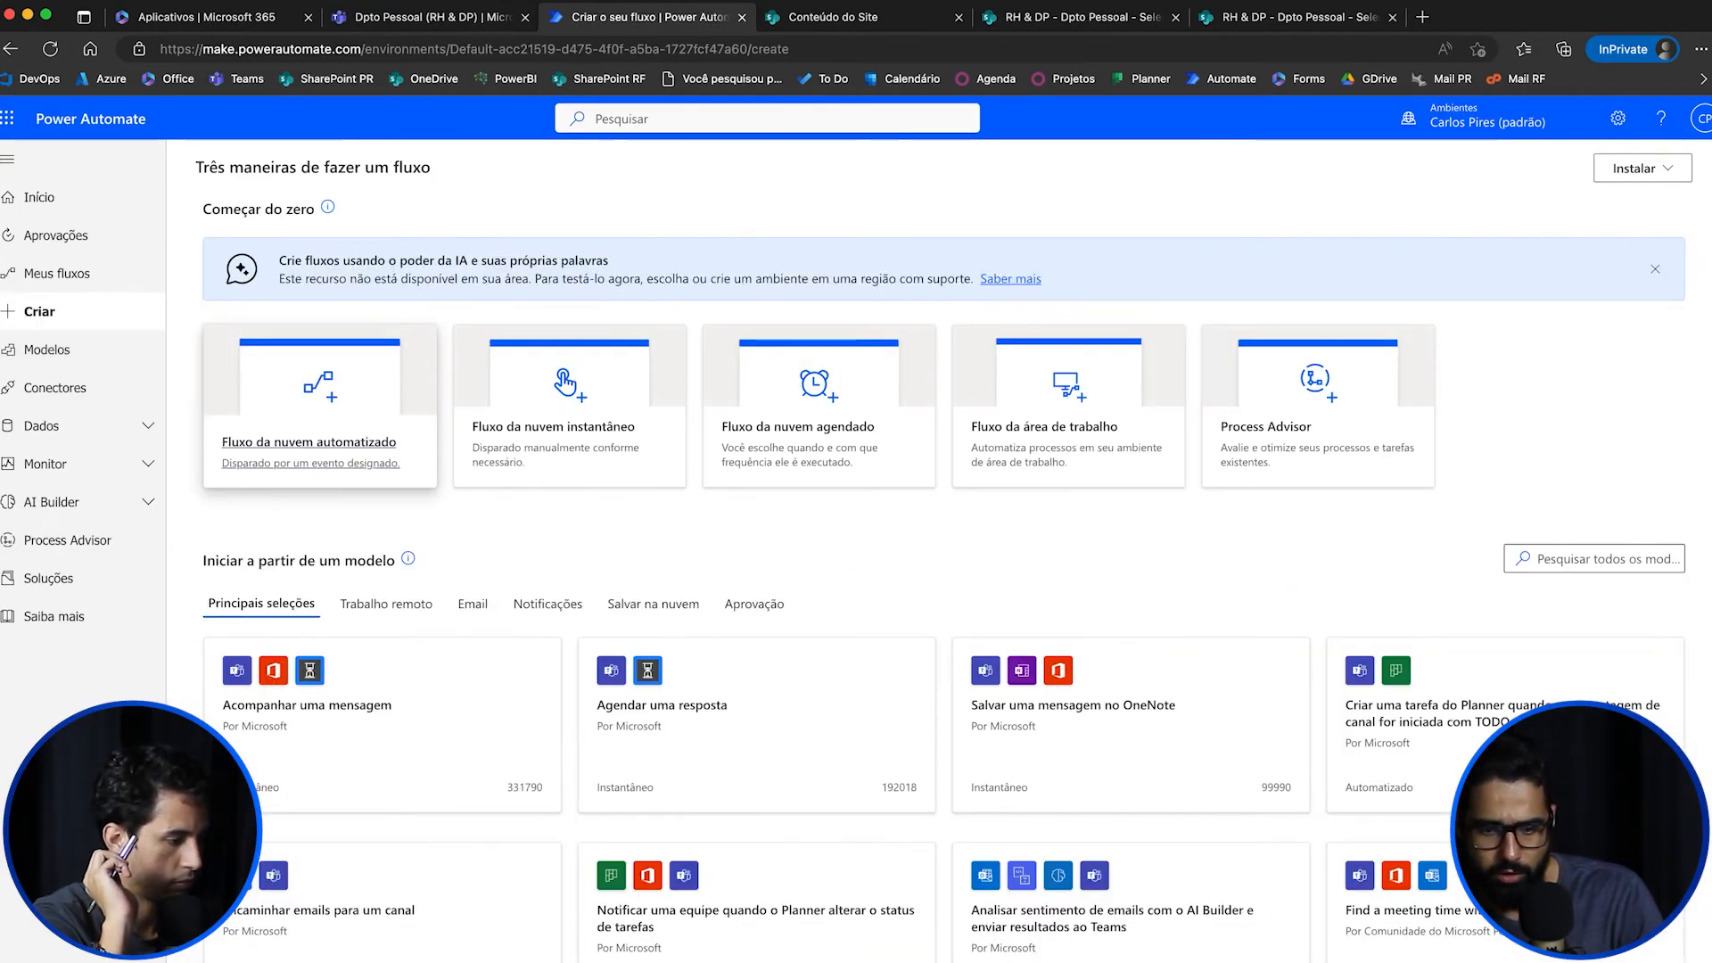
left_click(319, 415)
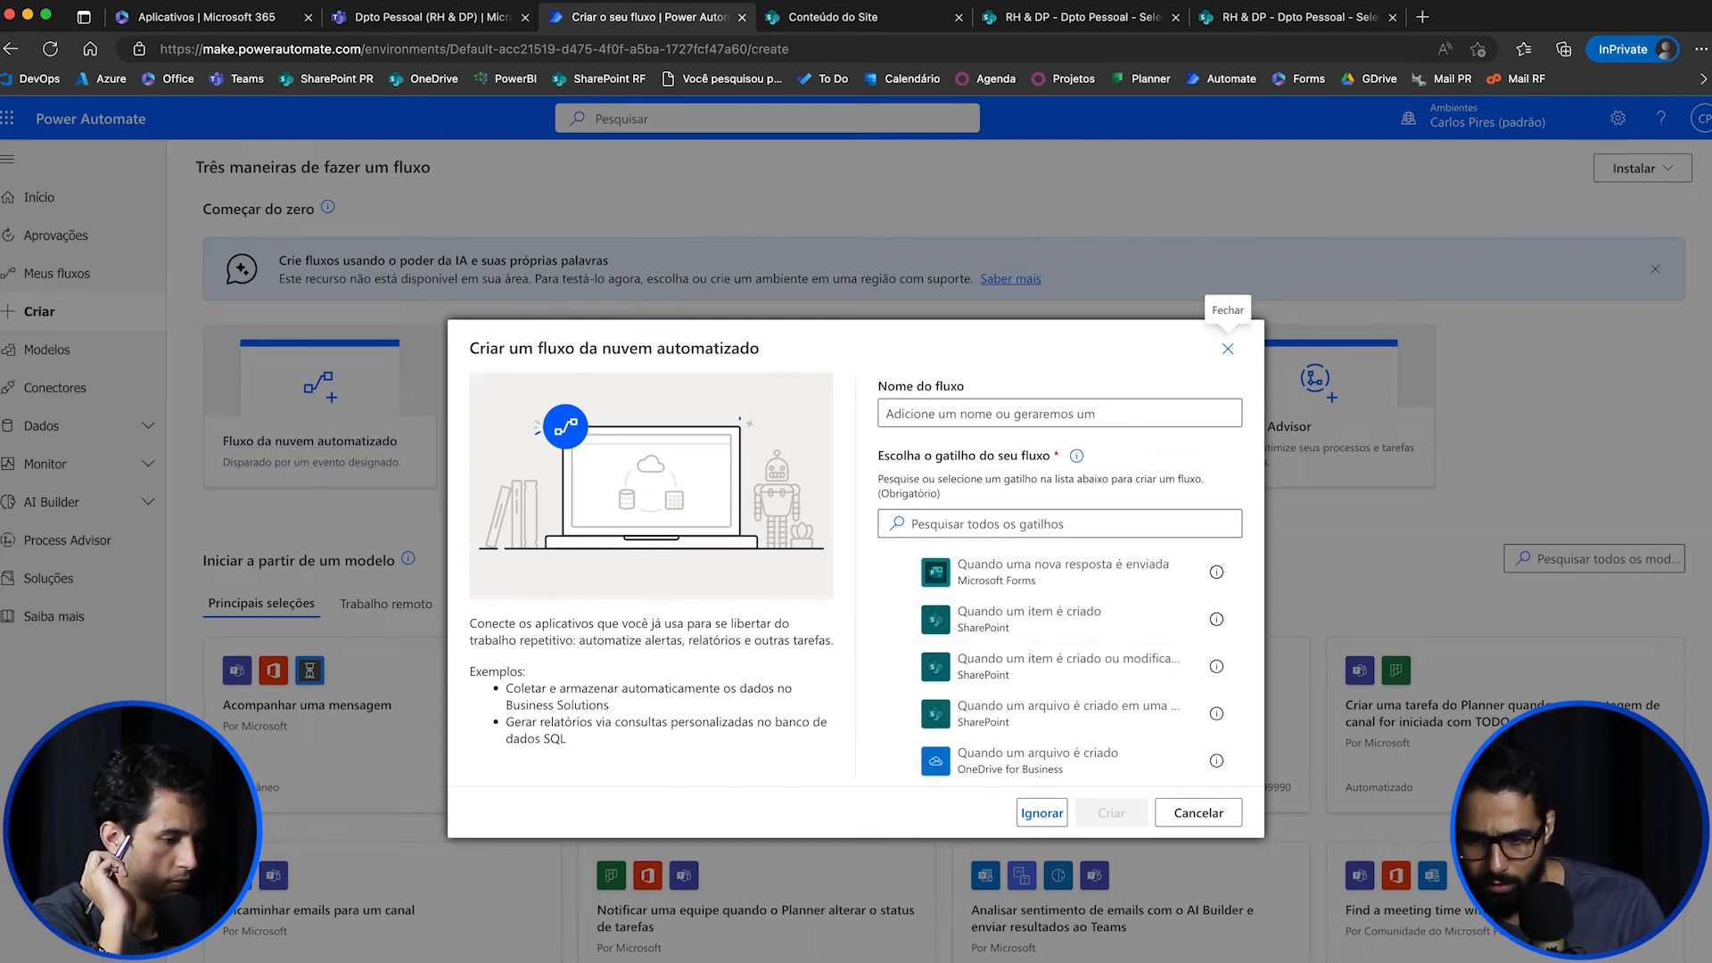
left_click(1059, 525)
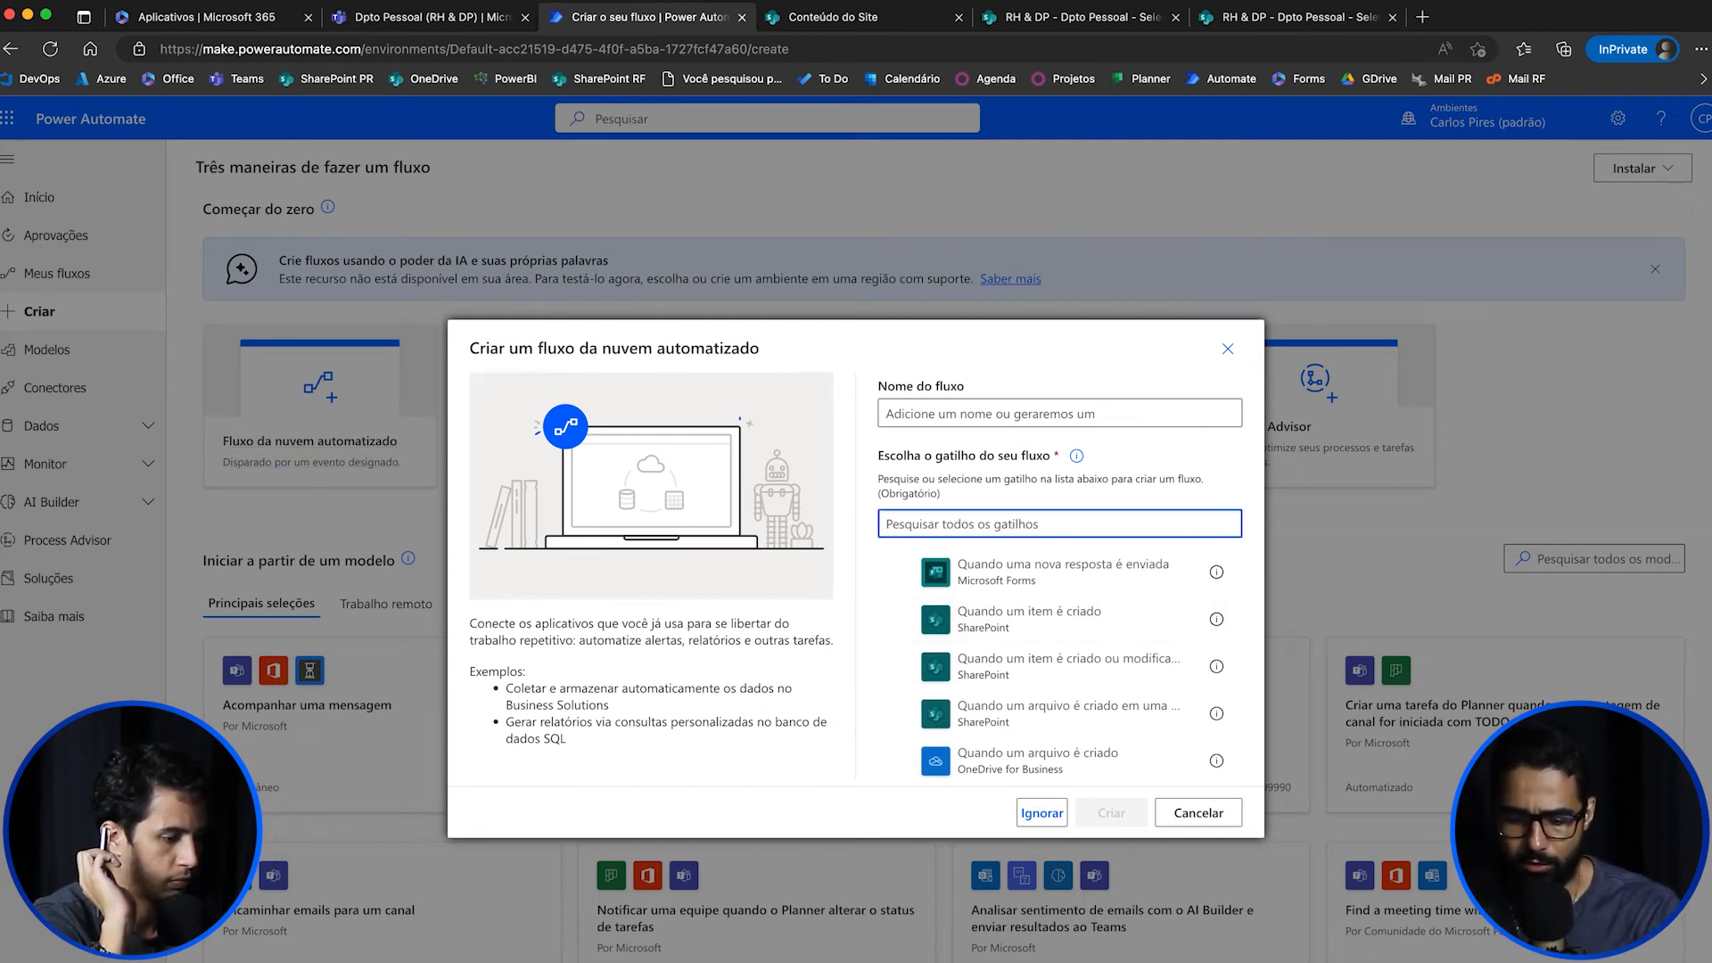
type("form")
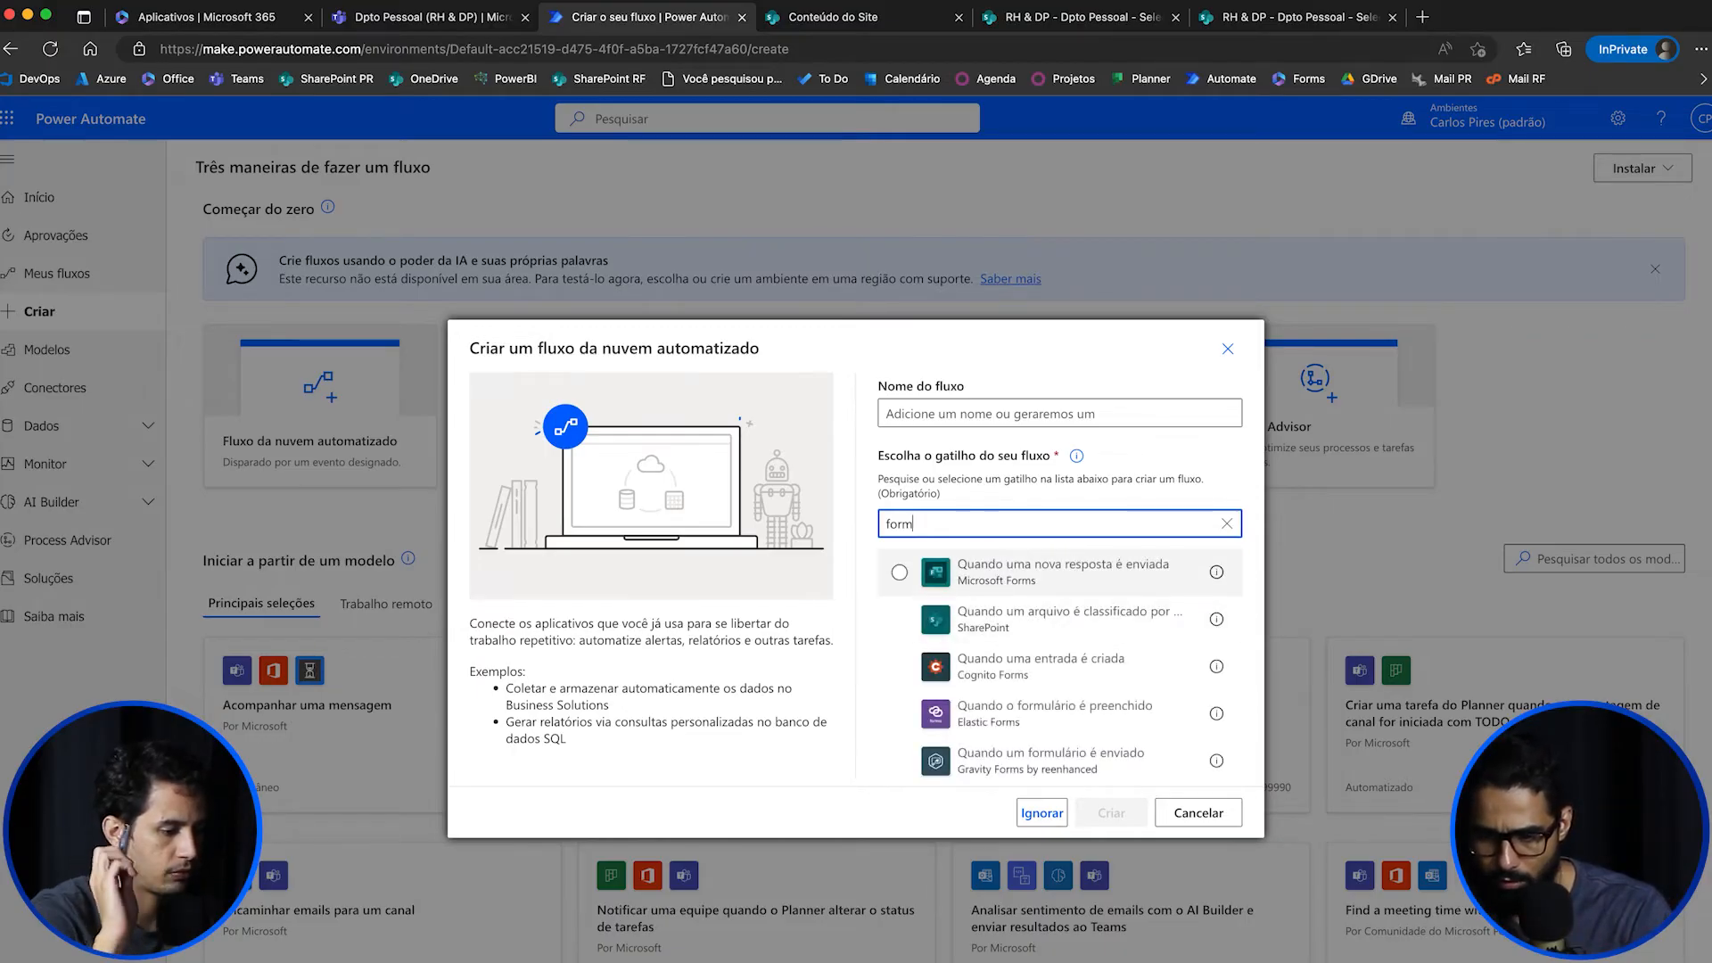
left_click(899, 572)
Step: Name the automated flow "Teste lists" and create it
left_click(1059, 413)
type("tezste")
key("BackSpace")
key("BackSpace")
key("BackSpace")
key("BackSpace")
key("BackSpace")
key("BackSpace")
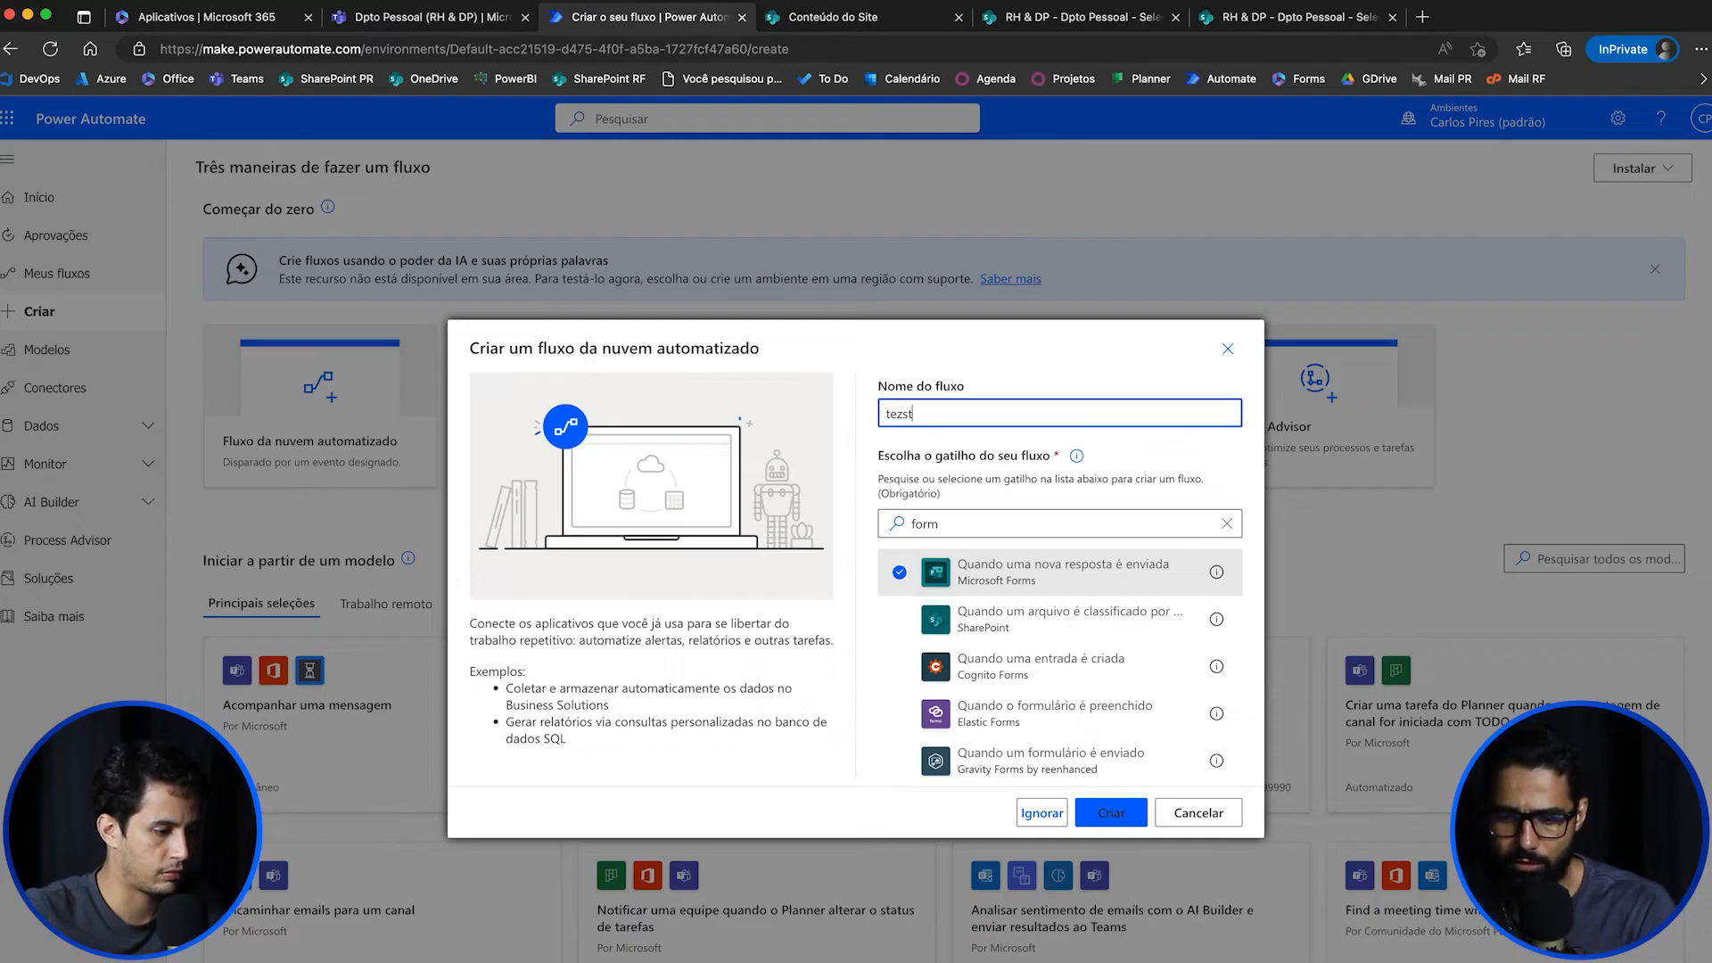
type("Teste lists")
left_click(1111, 812)
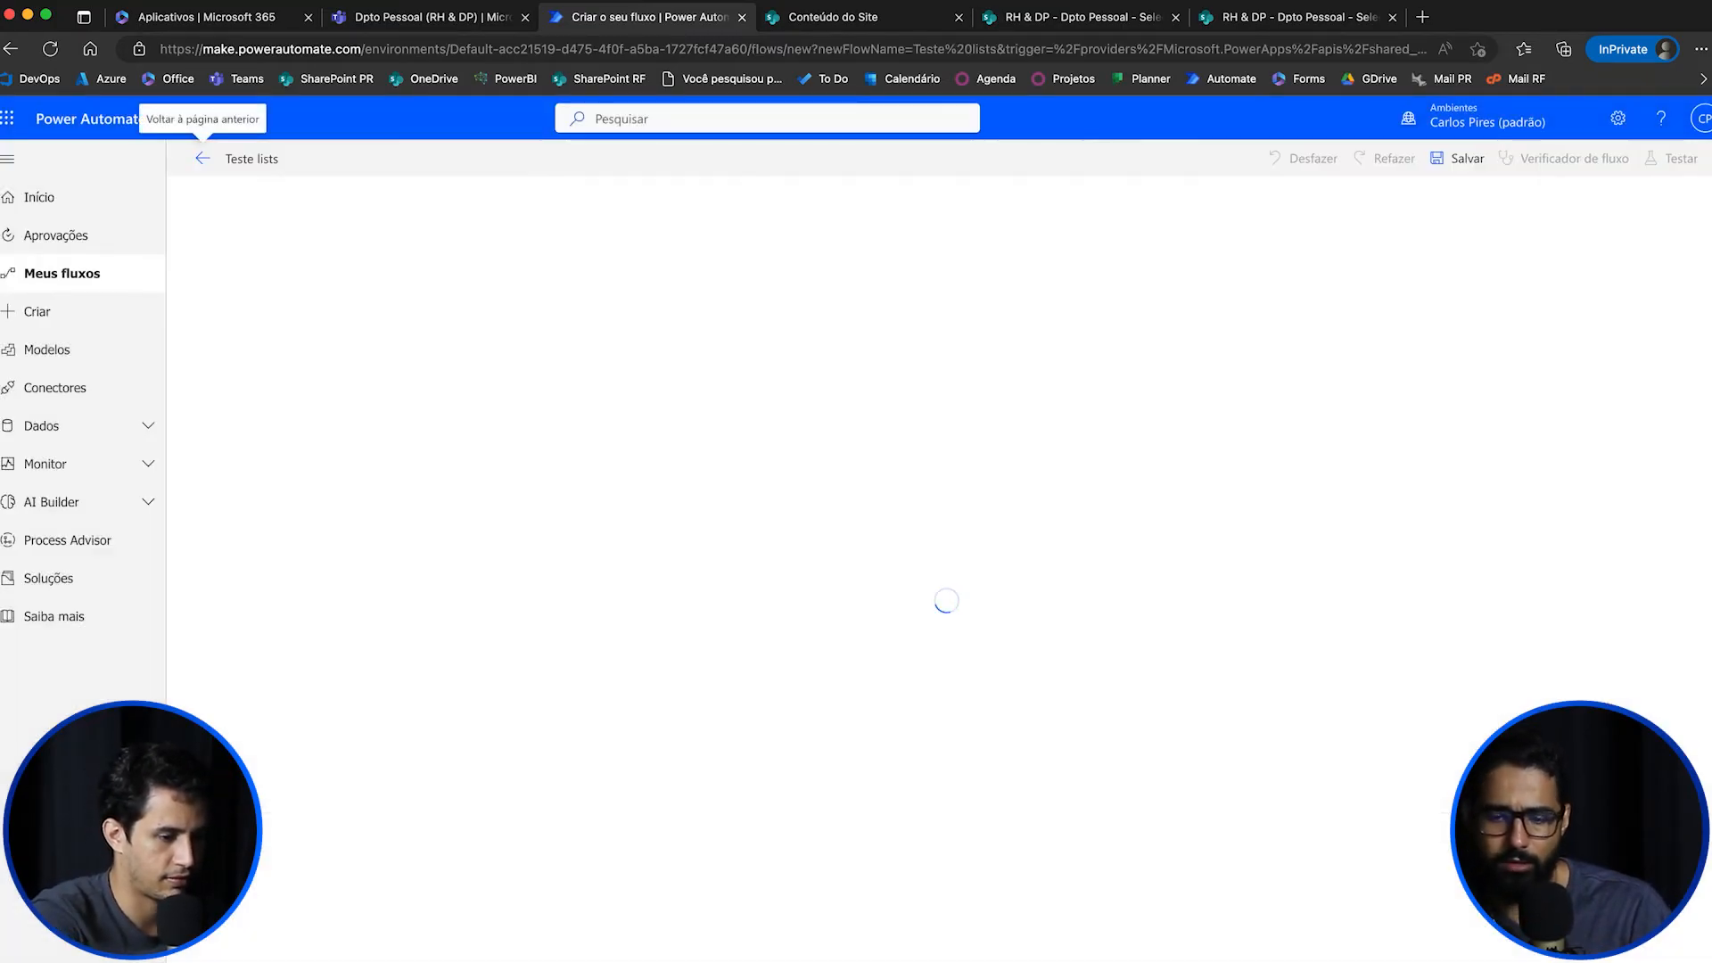
Step: Add a step after the Forms trigger, searching operations for "list" and choosing SharePoint's "Criar item" action
left_click(1162, 252)
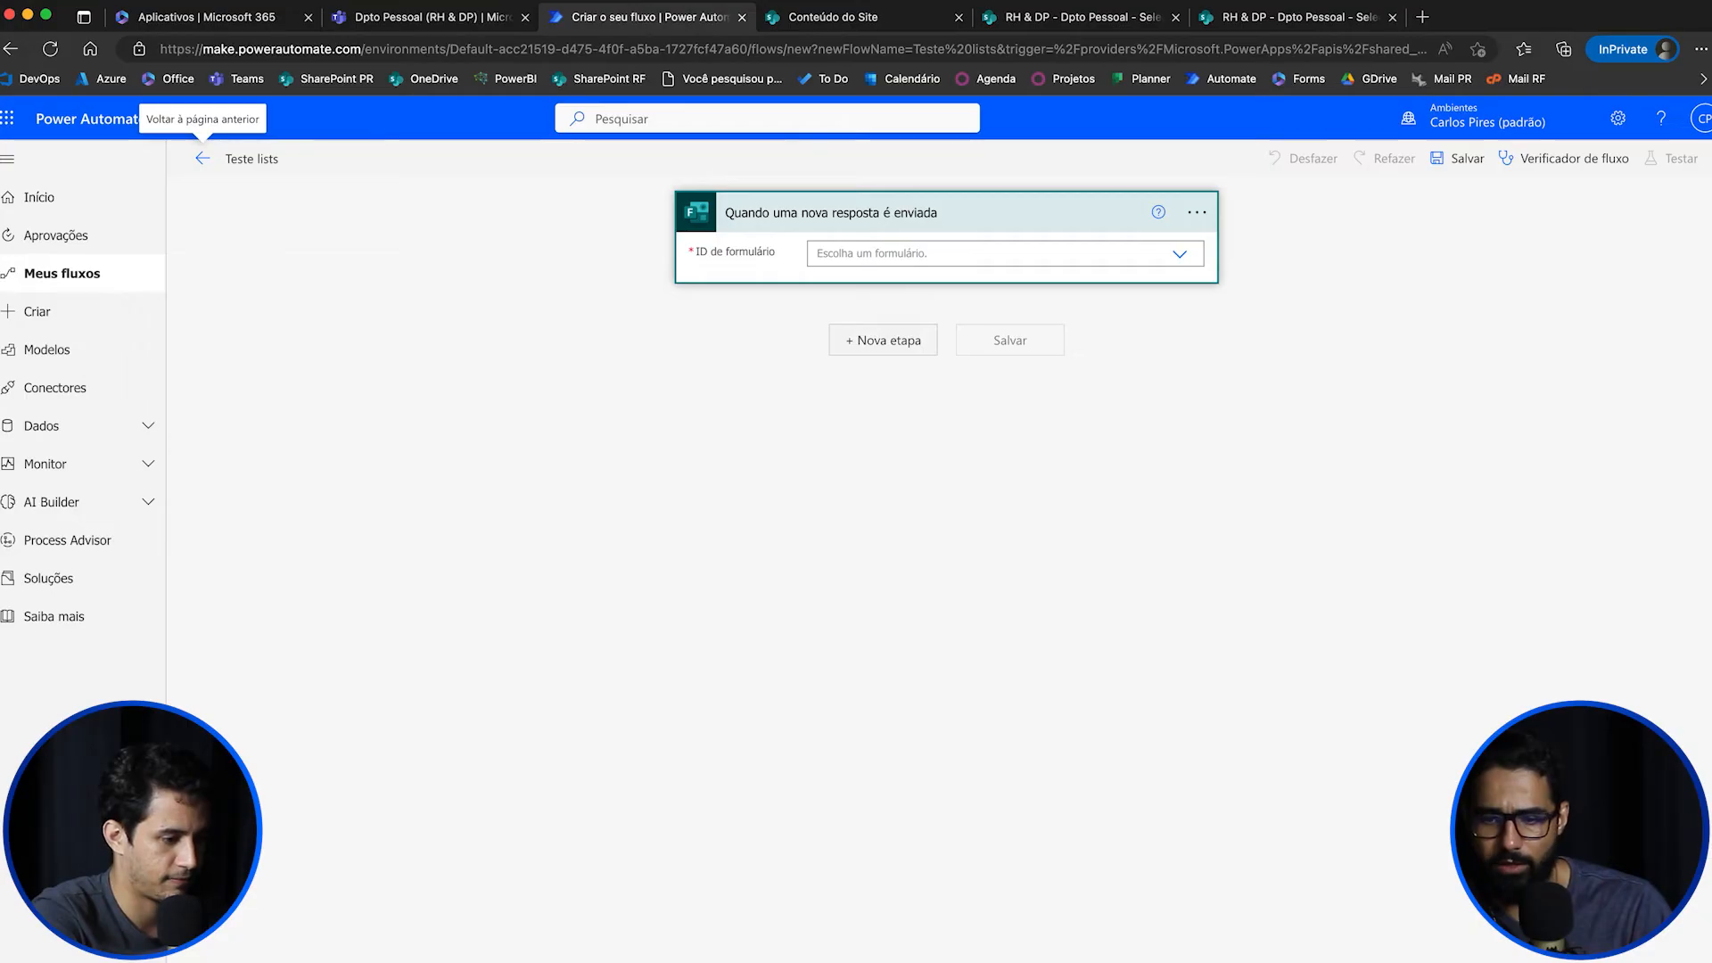
left_click(883, 340)
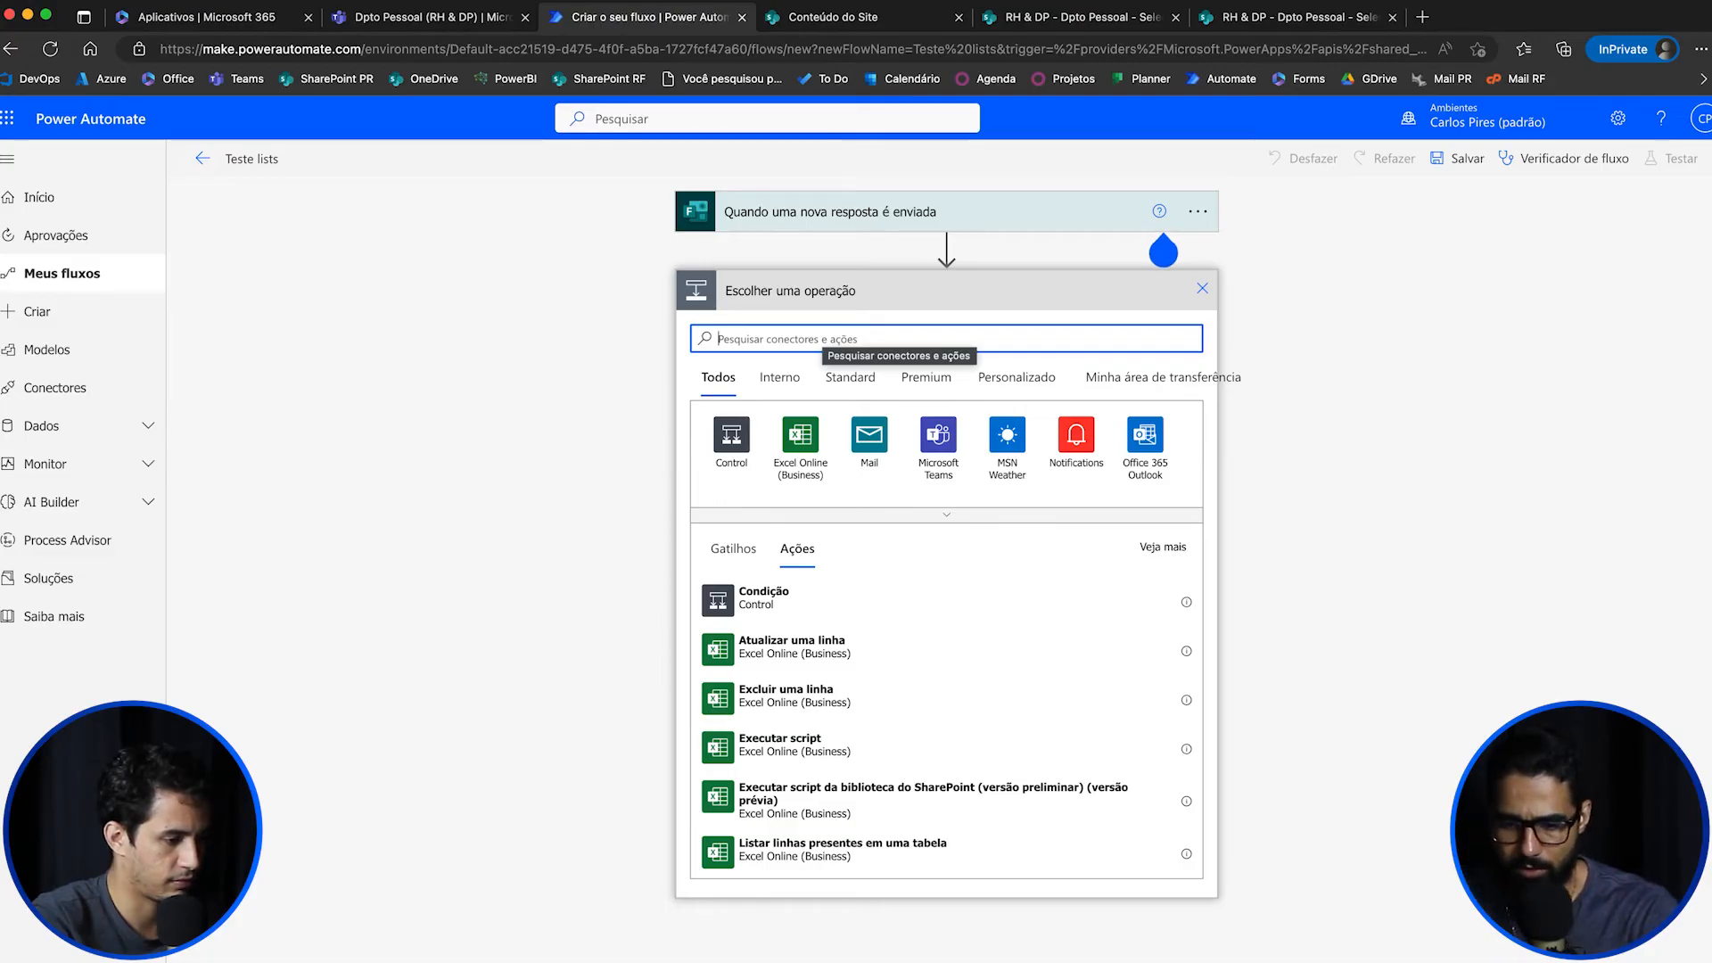
type("list")
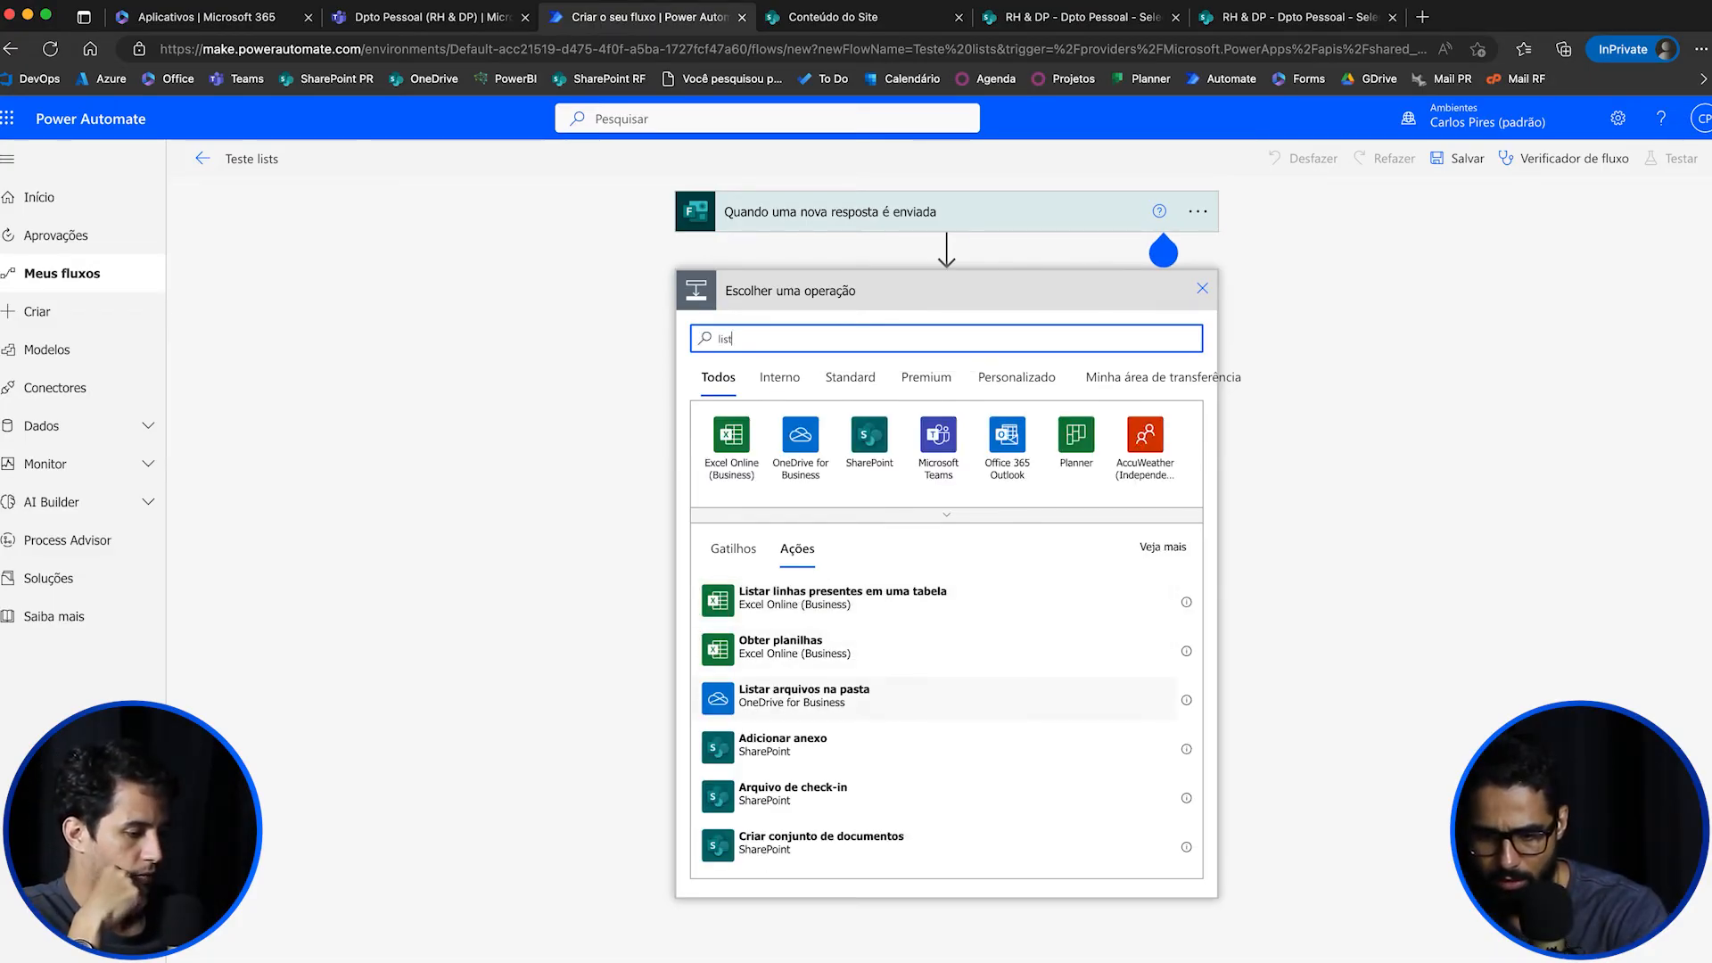
scroll(947, 726, "down", 3)
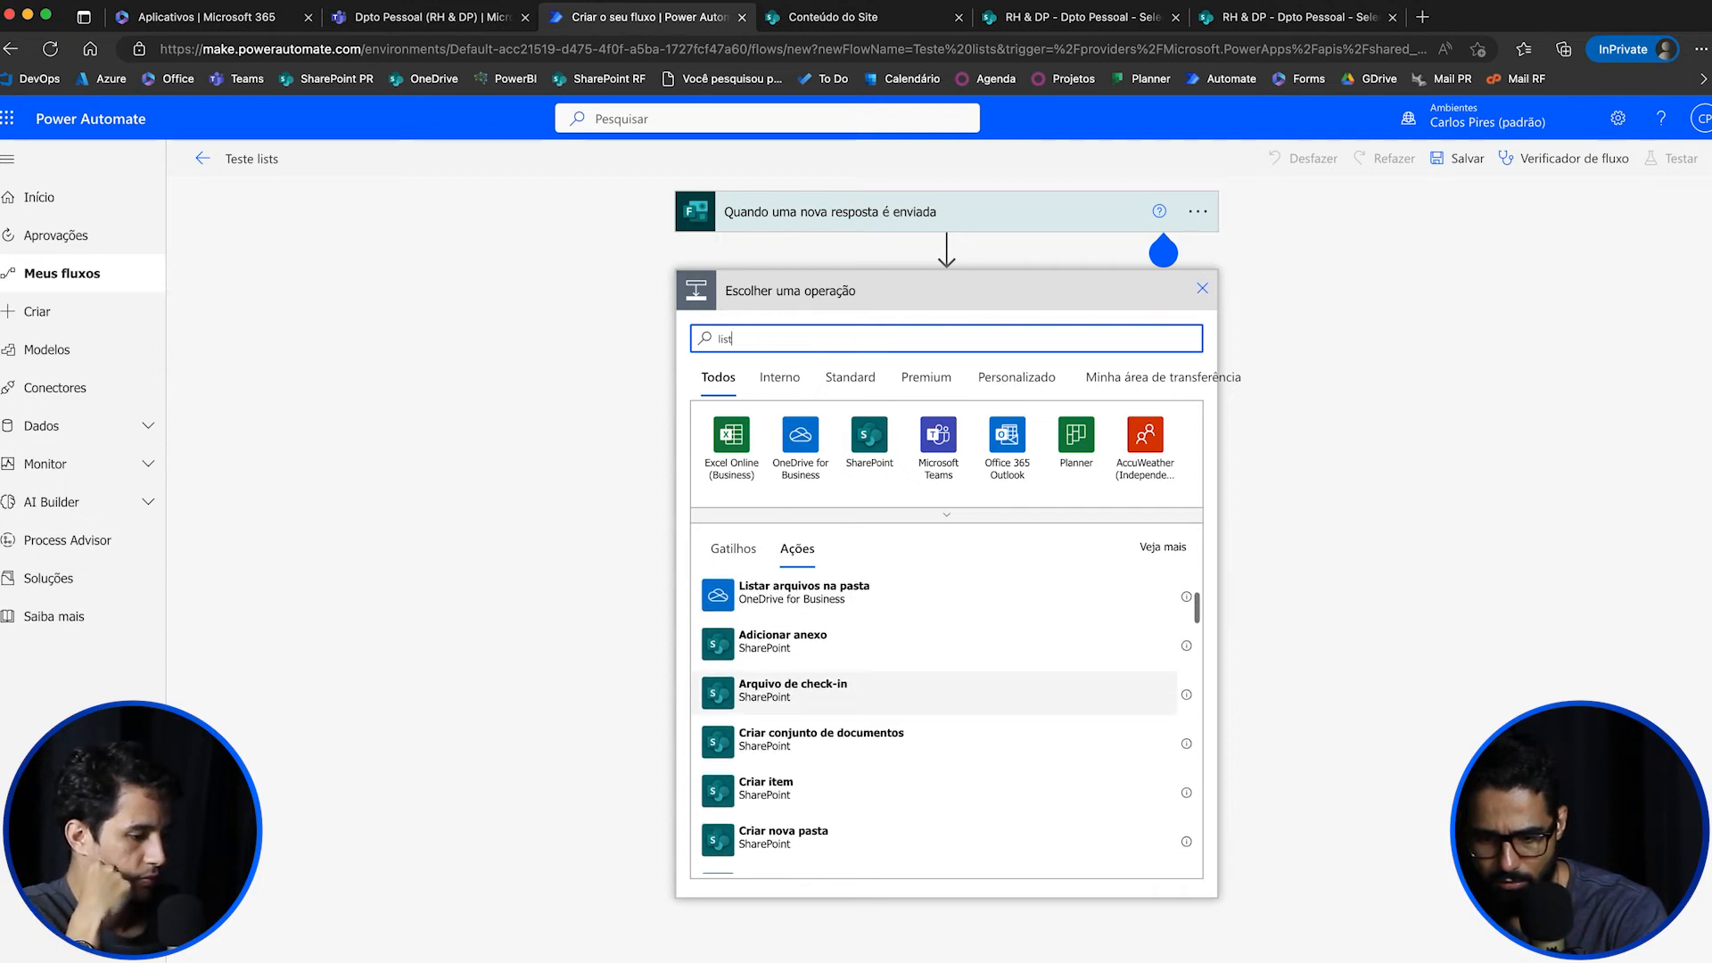
scroll(947, 717, "down", 1)
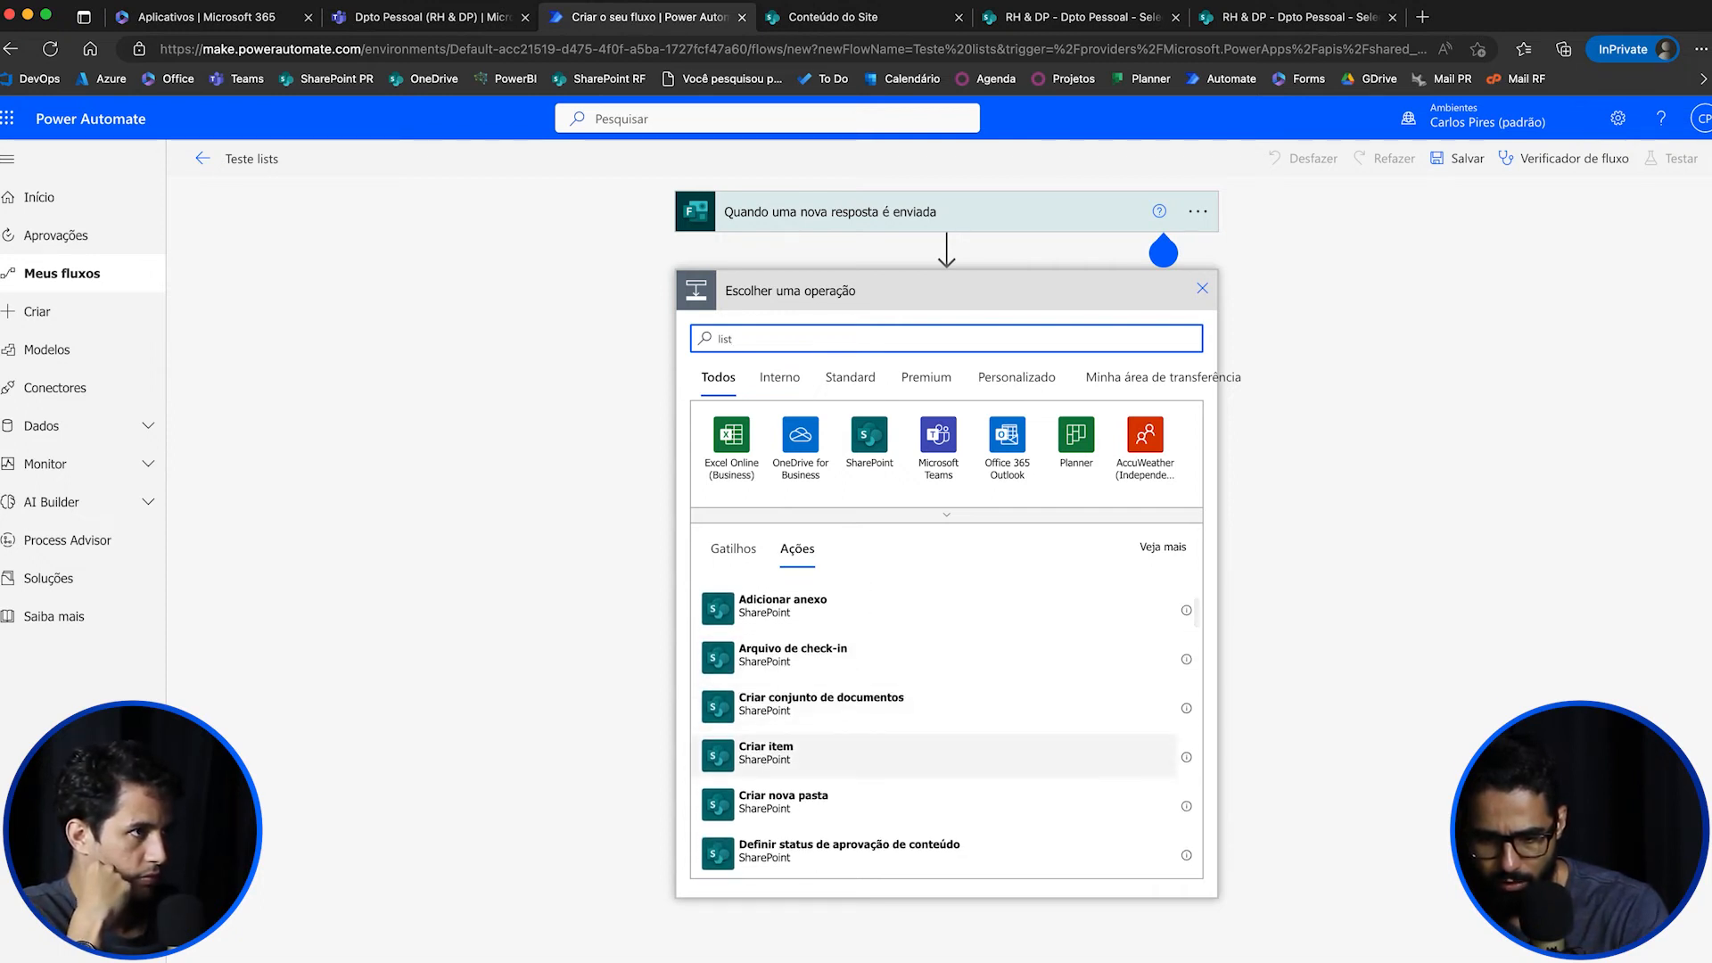
left_click(892, 755)
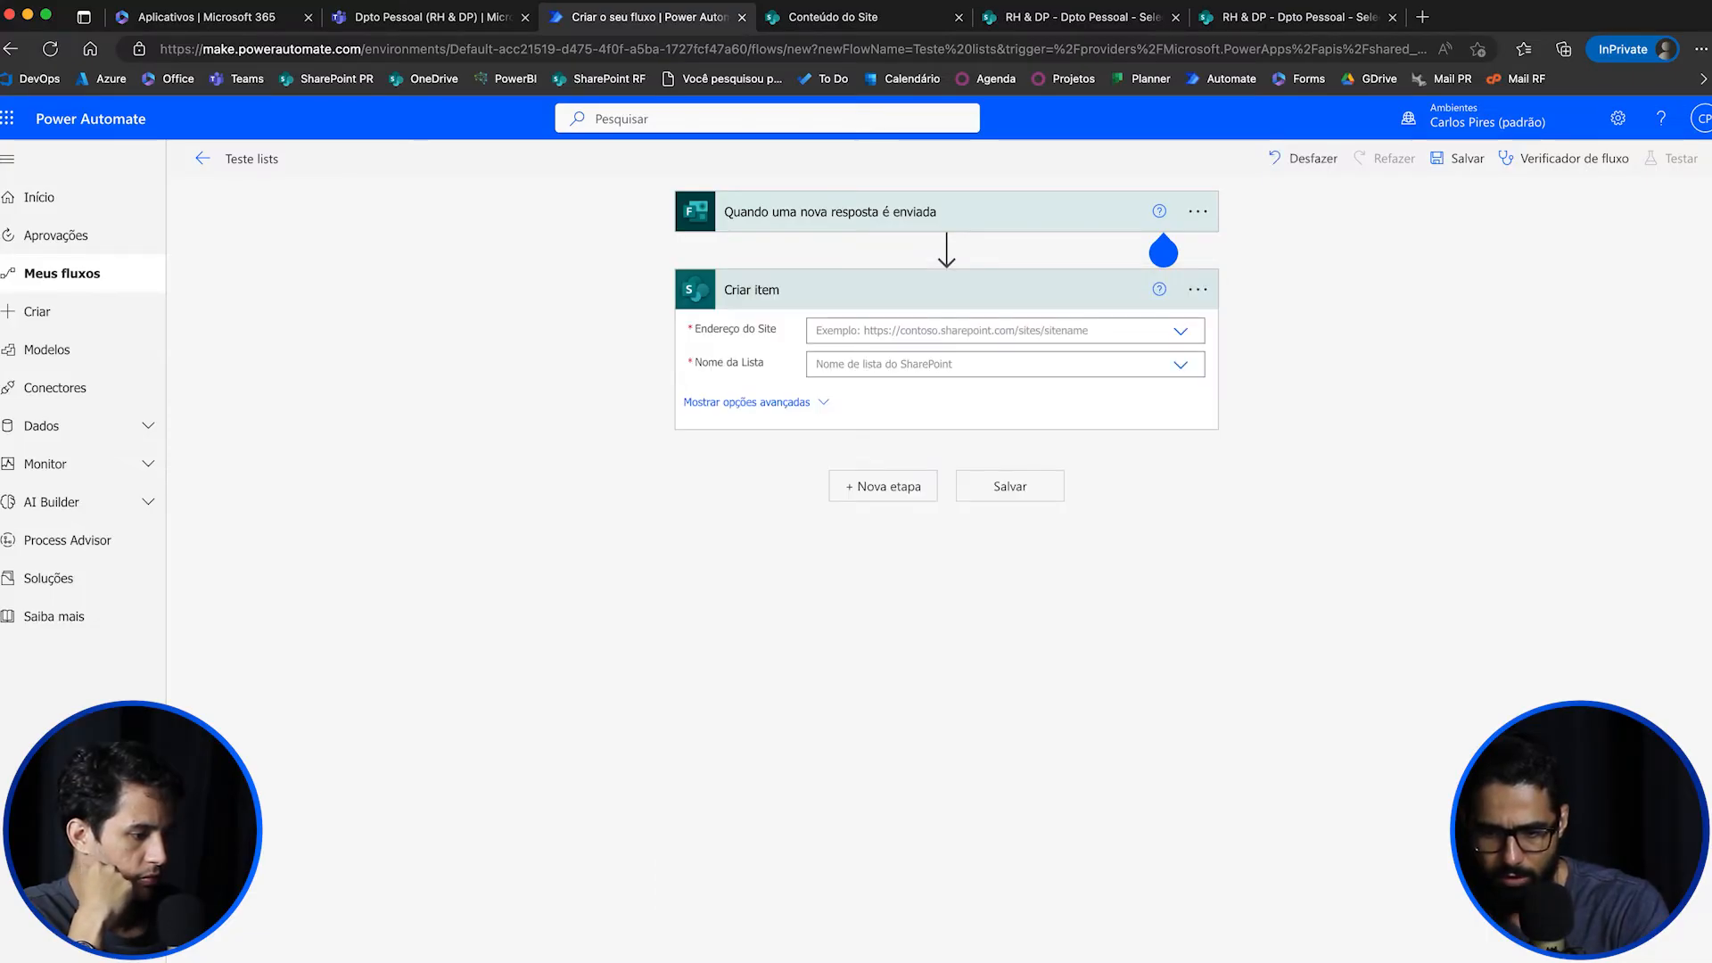
Step: Show the Criar item action's advanced options, and set its site to RH & DP - Dpto Pessoal and its list to Seleção e Contratação
left_click(1005, 364)
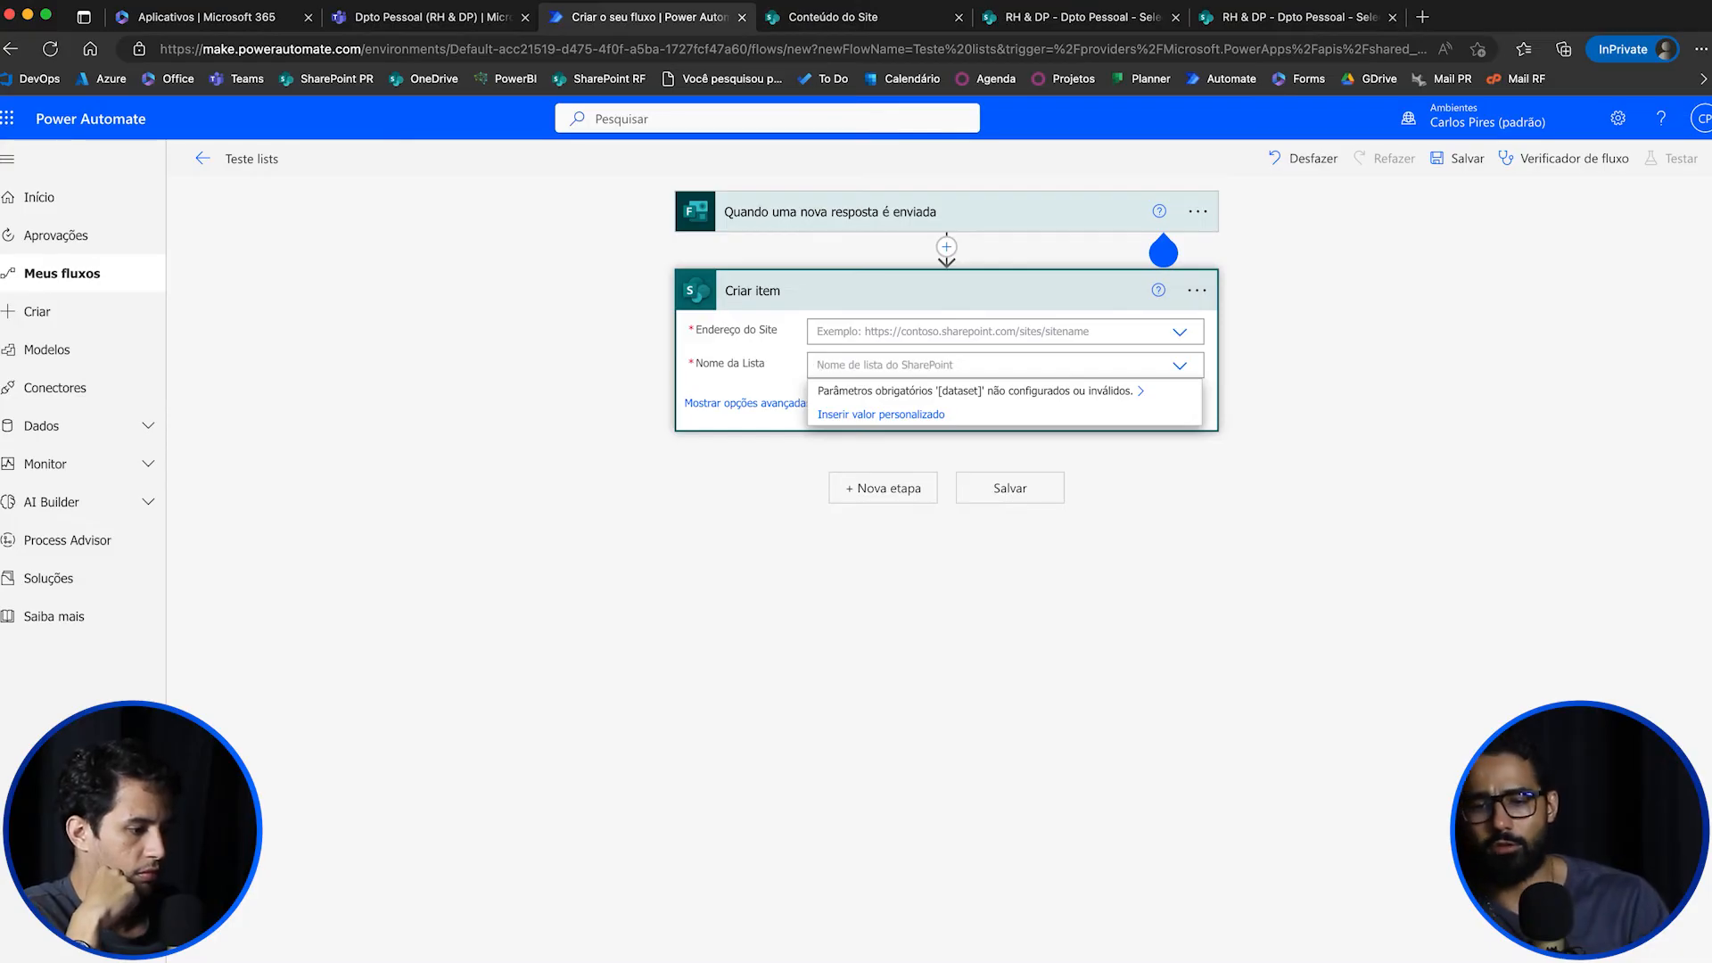
left_click(746, 403)
left_click(1164, 230)
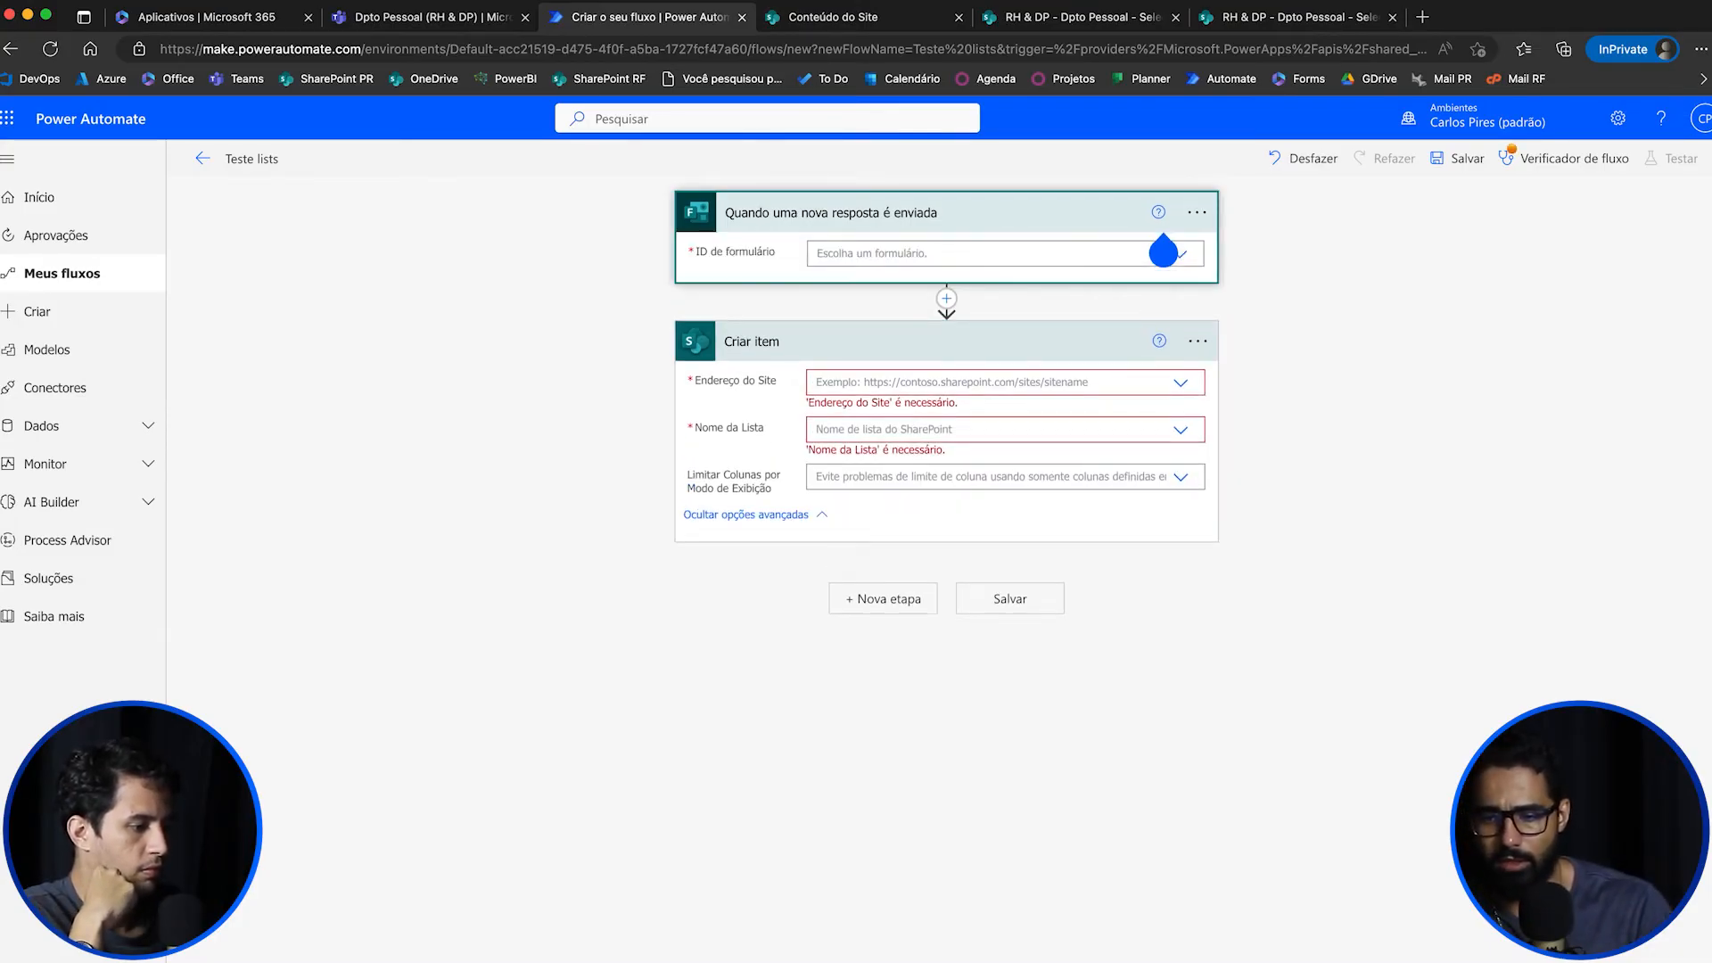
left_click(1181, 384)
left_click(1180, 395)
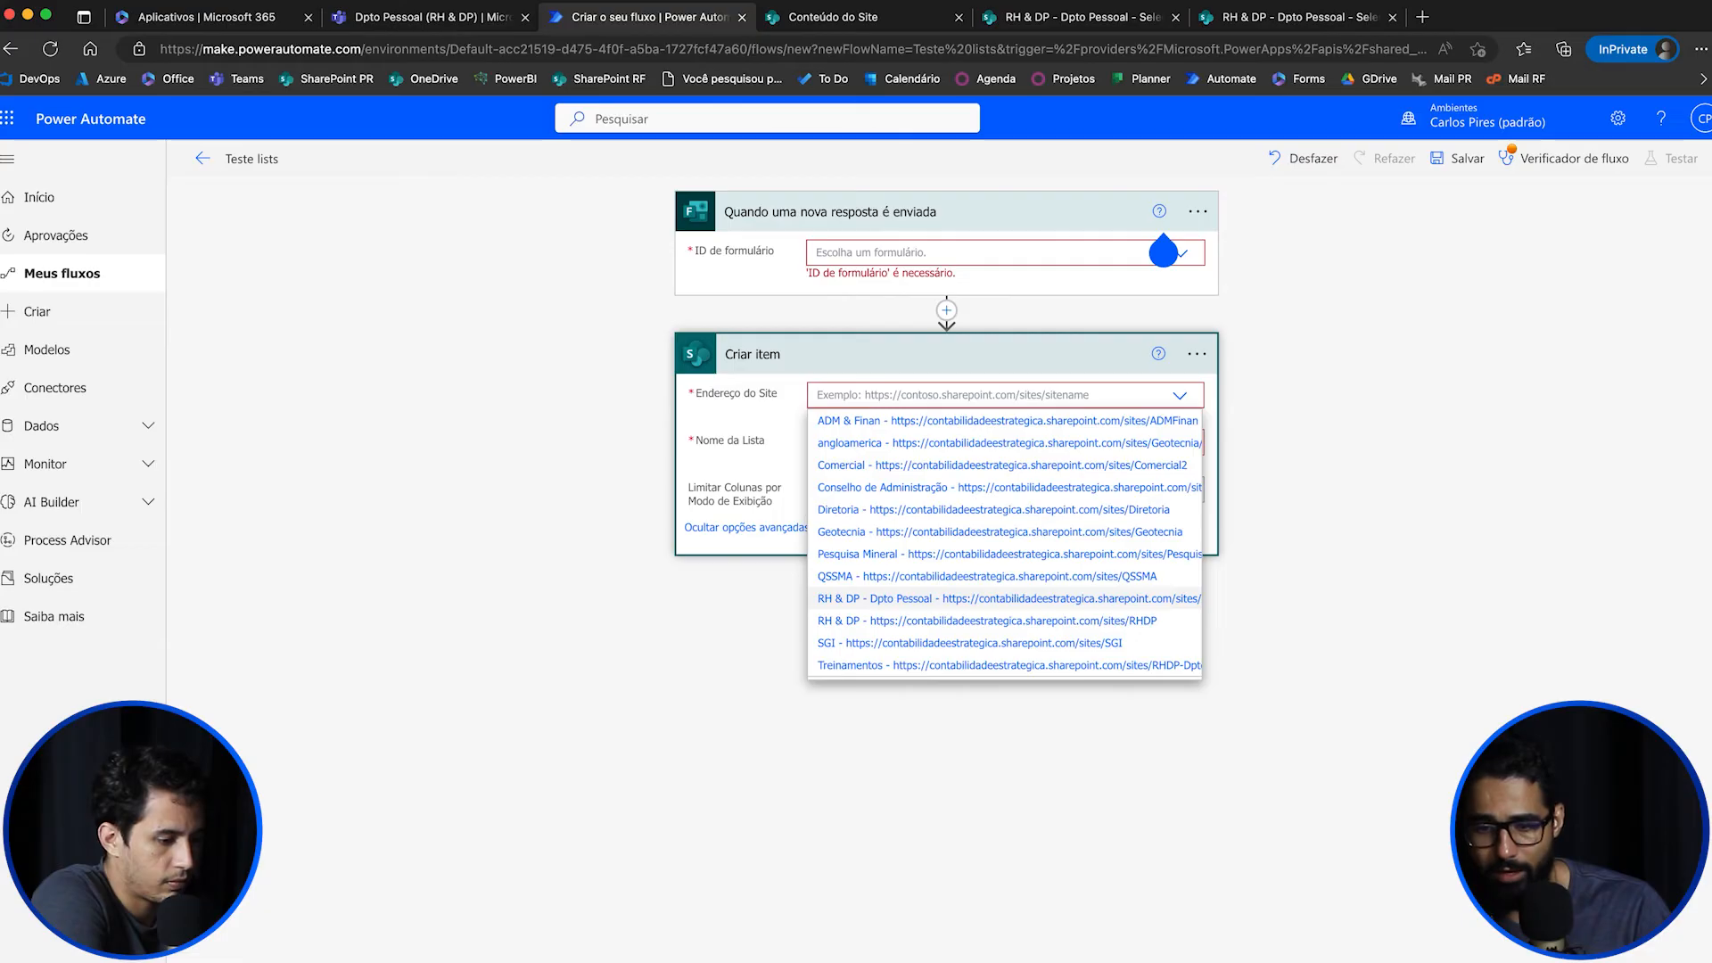
left_click(892, 598)
left_click(1179, 470)
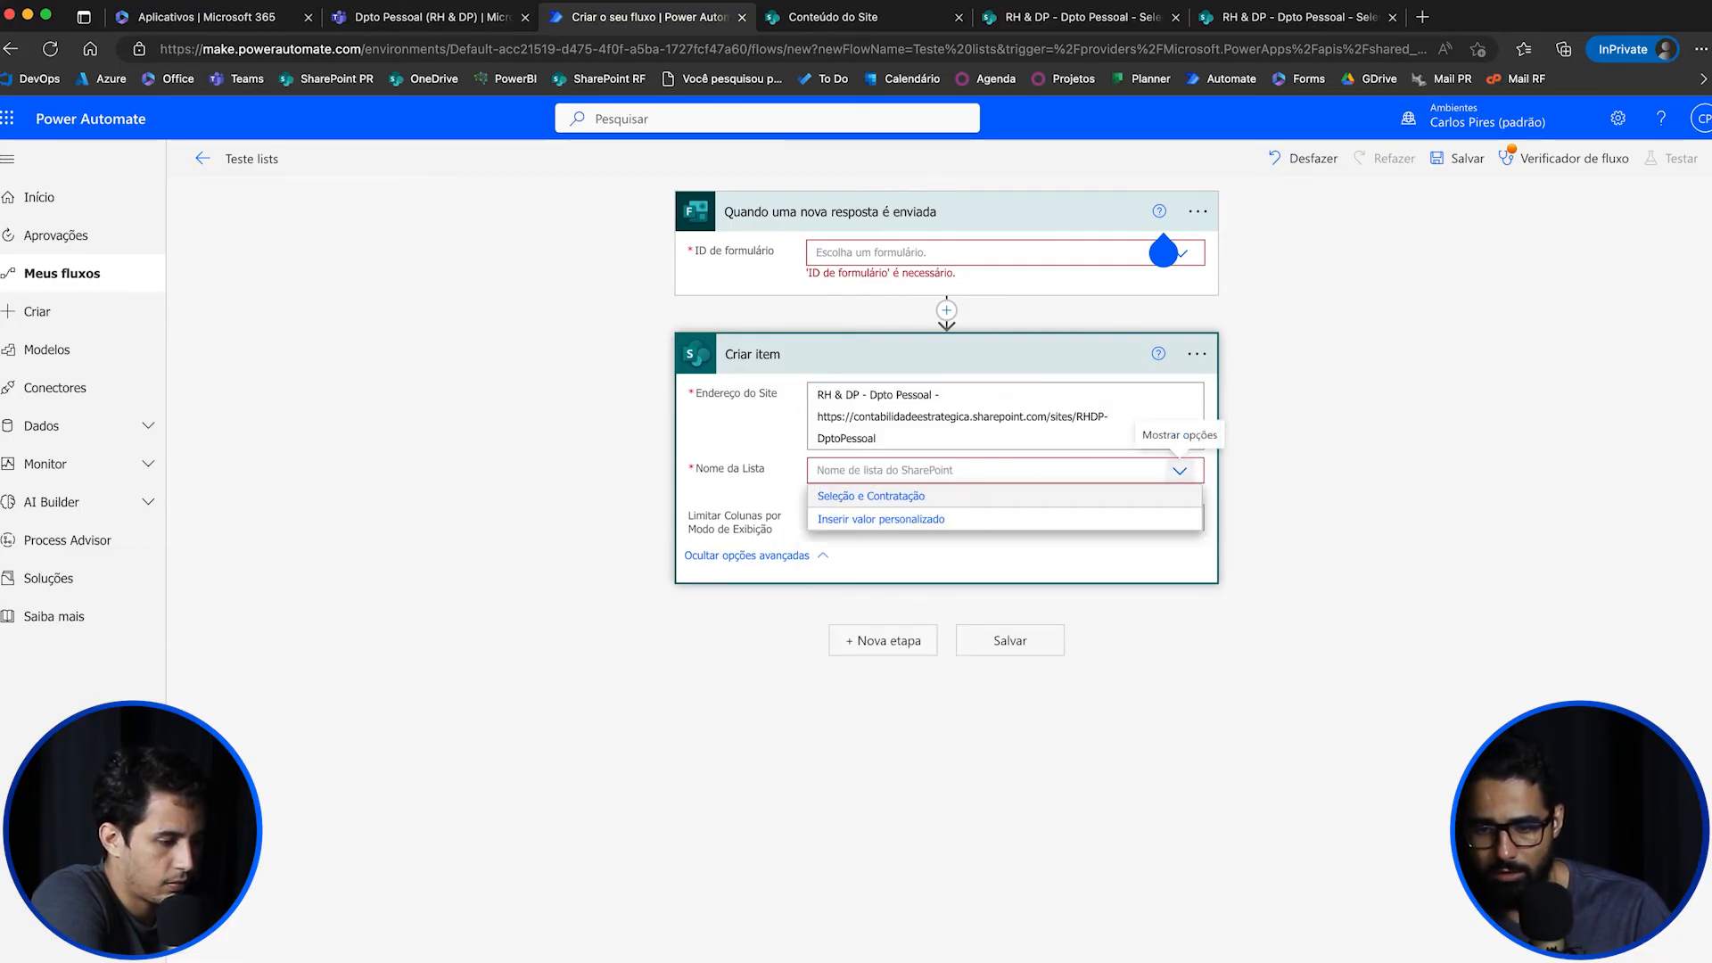
left_click(871, 495)
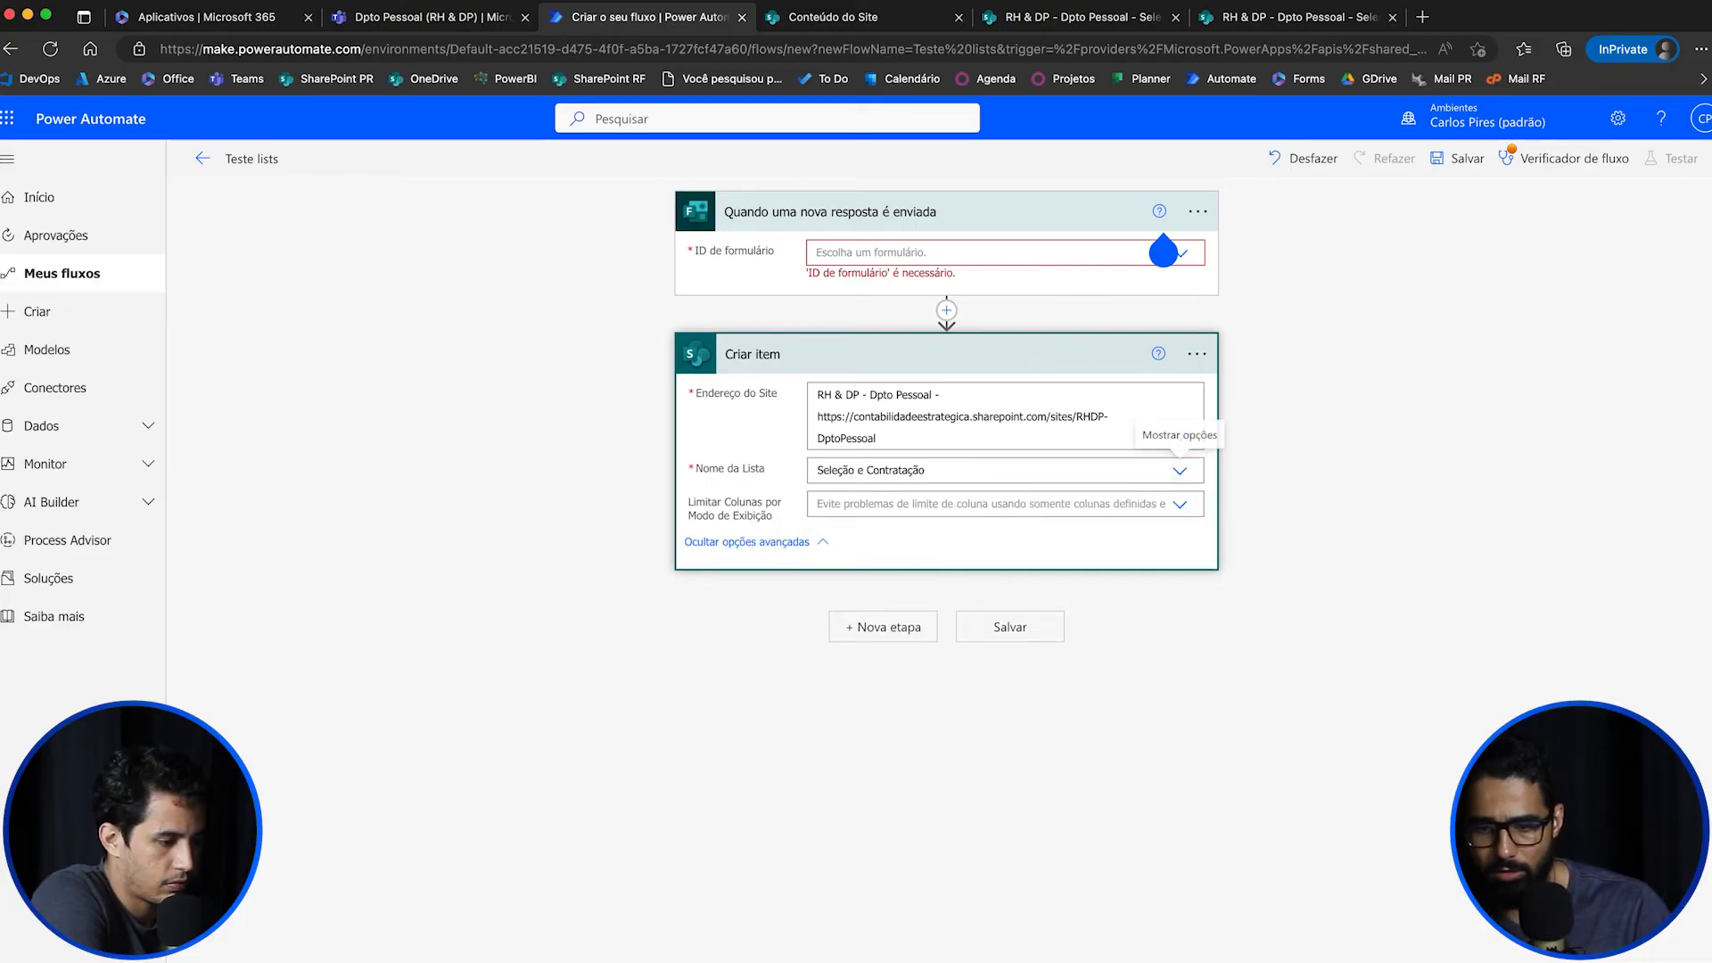
left_click(1180, 504)
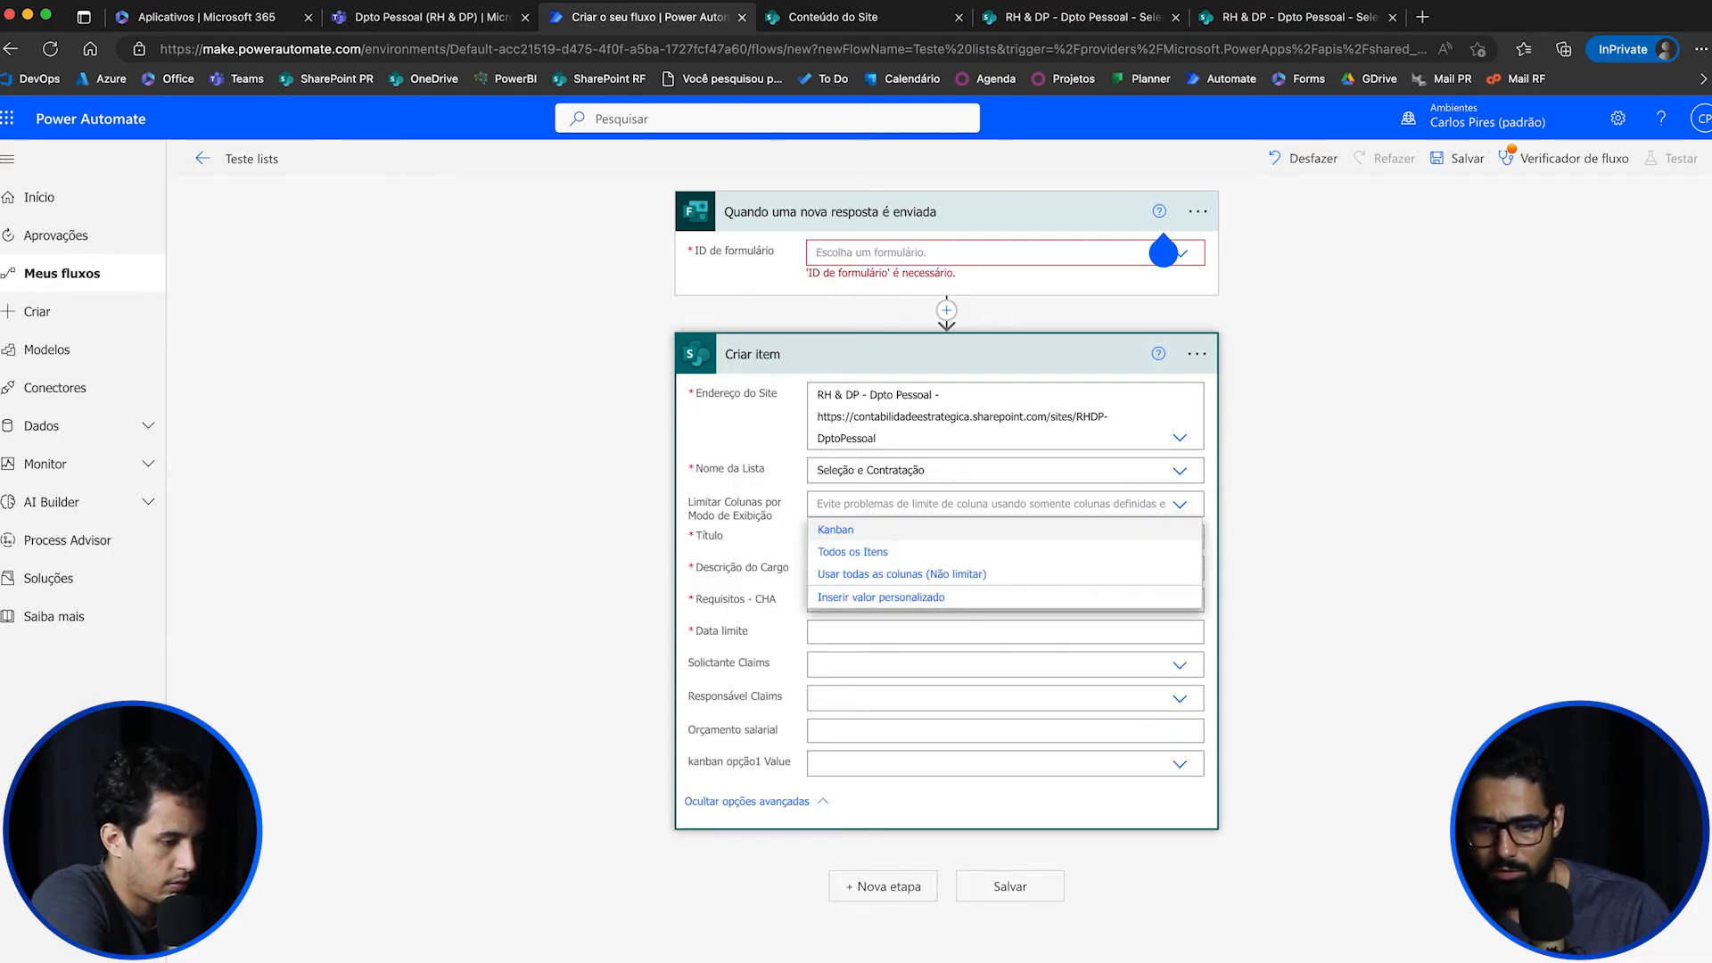
left_click(1179, 503)
Step: Choose "Teste sem título" as the trigger's form and insert the dynamic content "ID da resposta" into the Criar item action's Título
left_click(1005, 537)
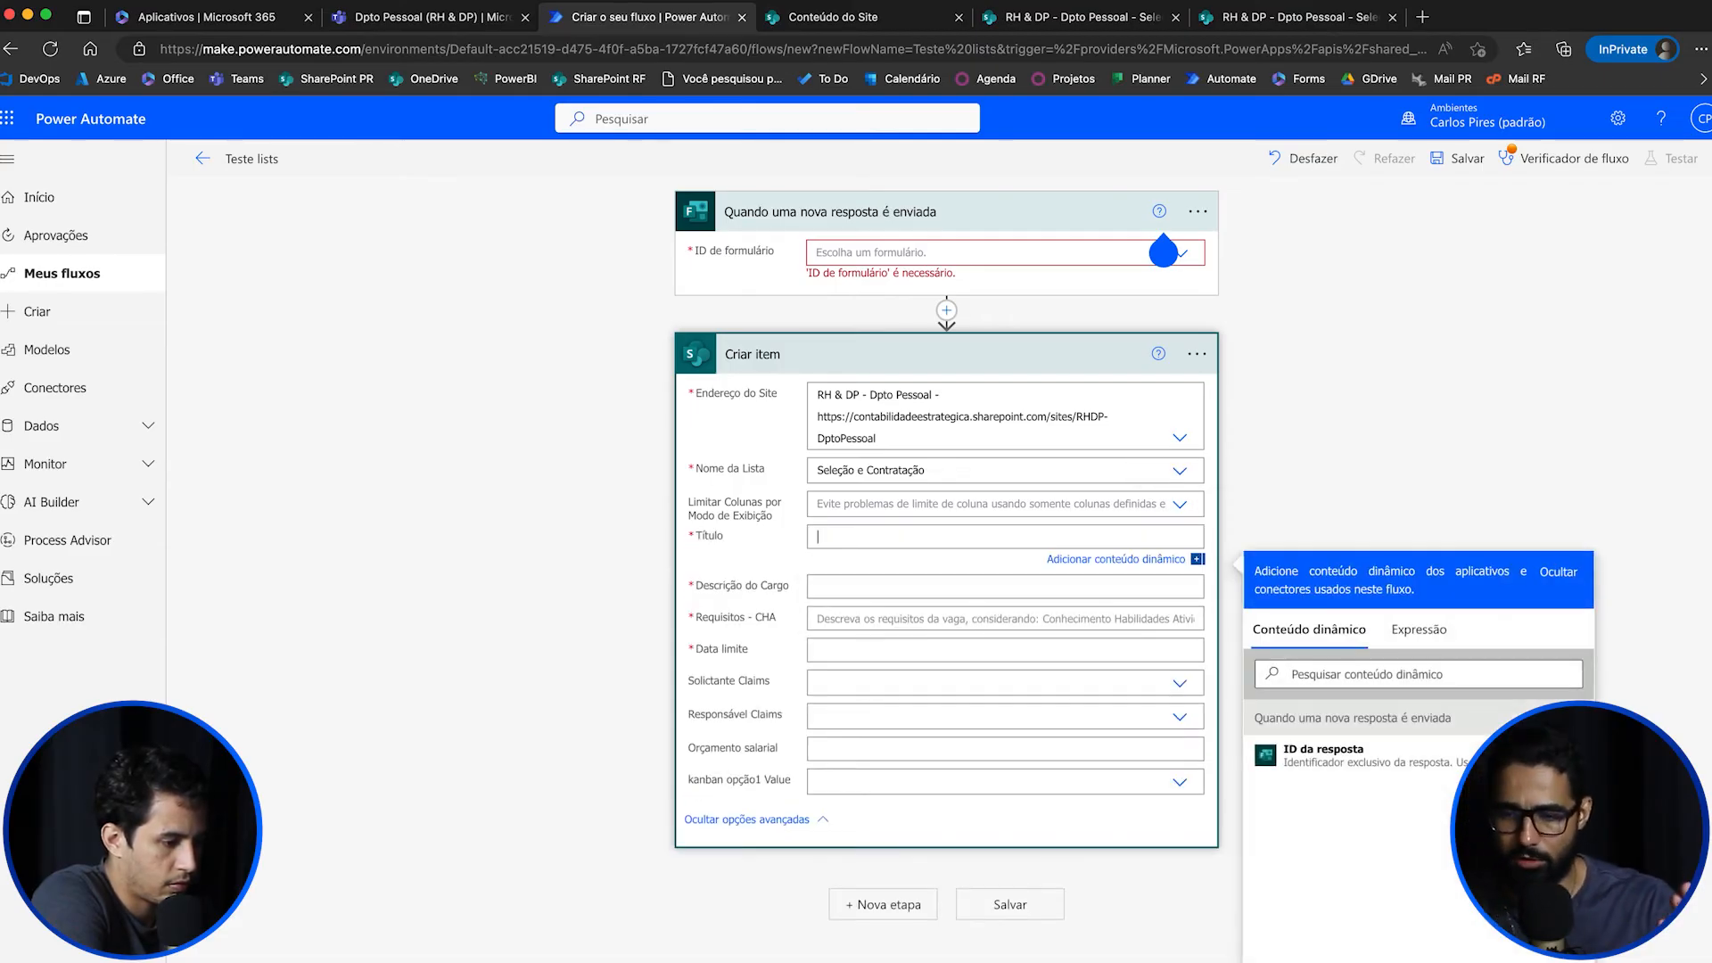
left_click(1175, 253)
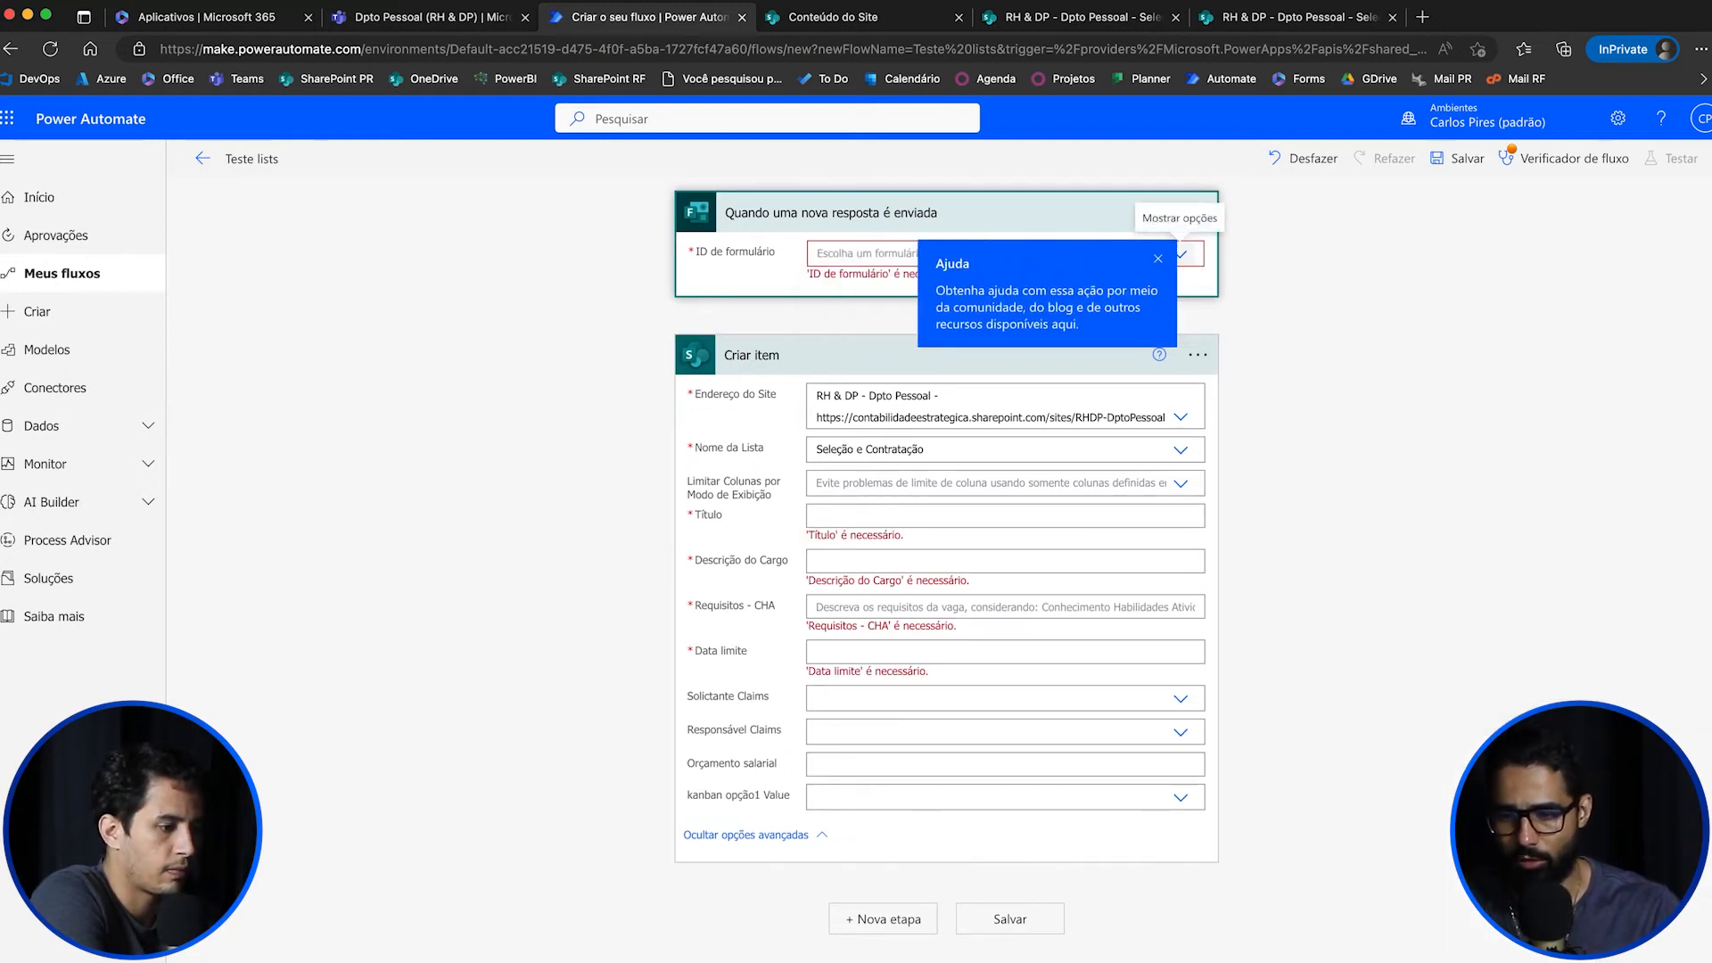
left_click(1184, 254)
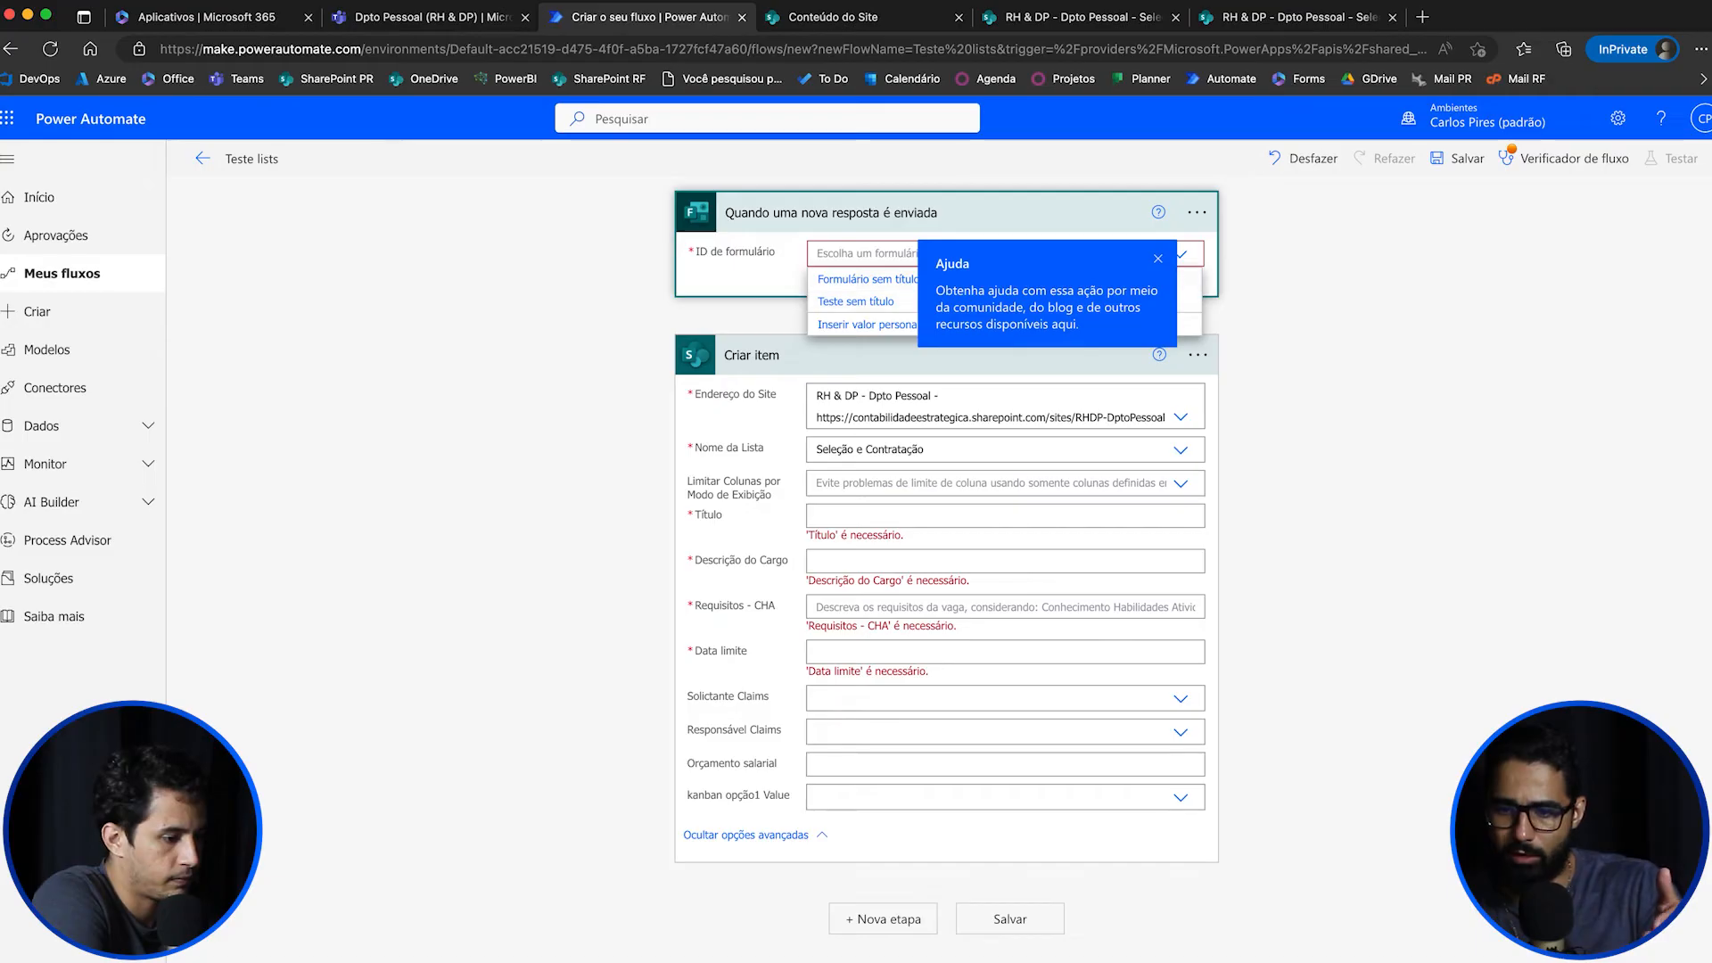
left_click(856, 301)
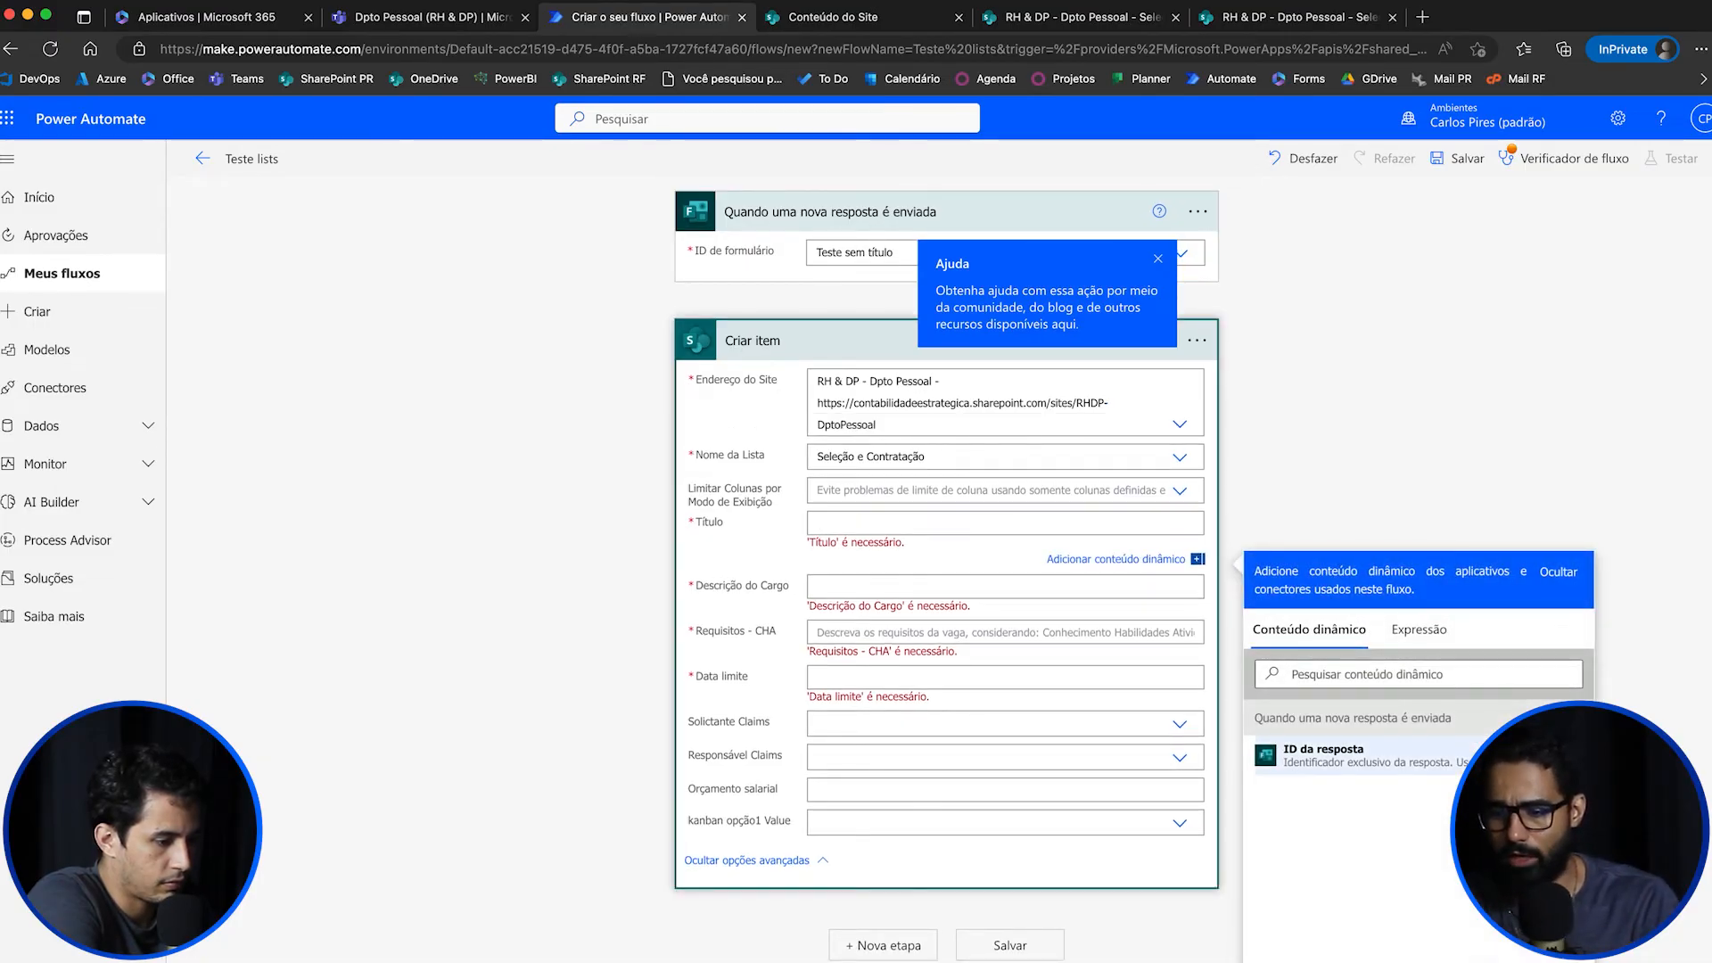
left_click(1323, 754)
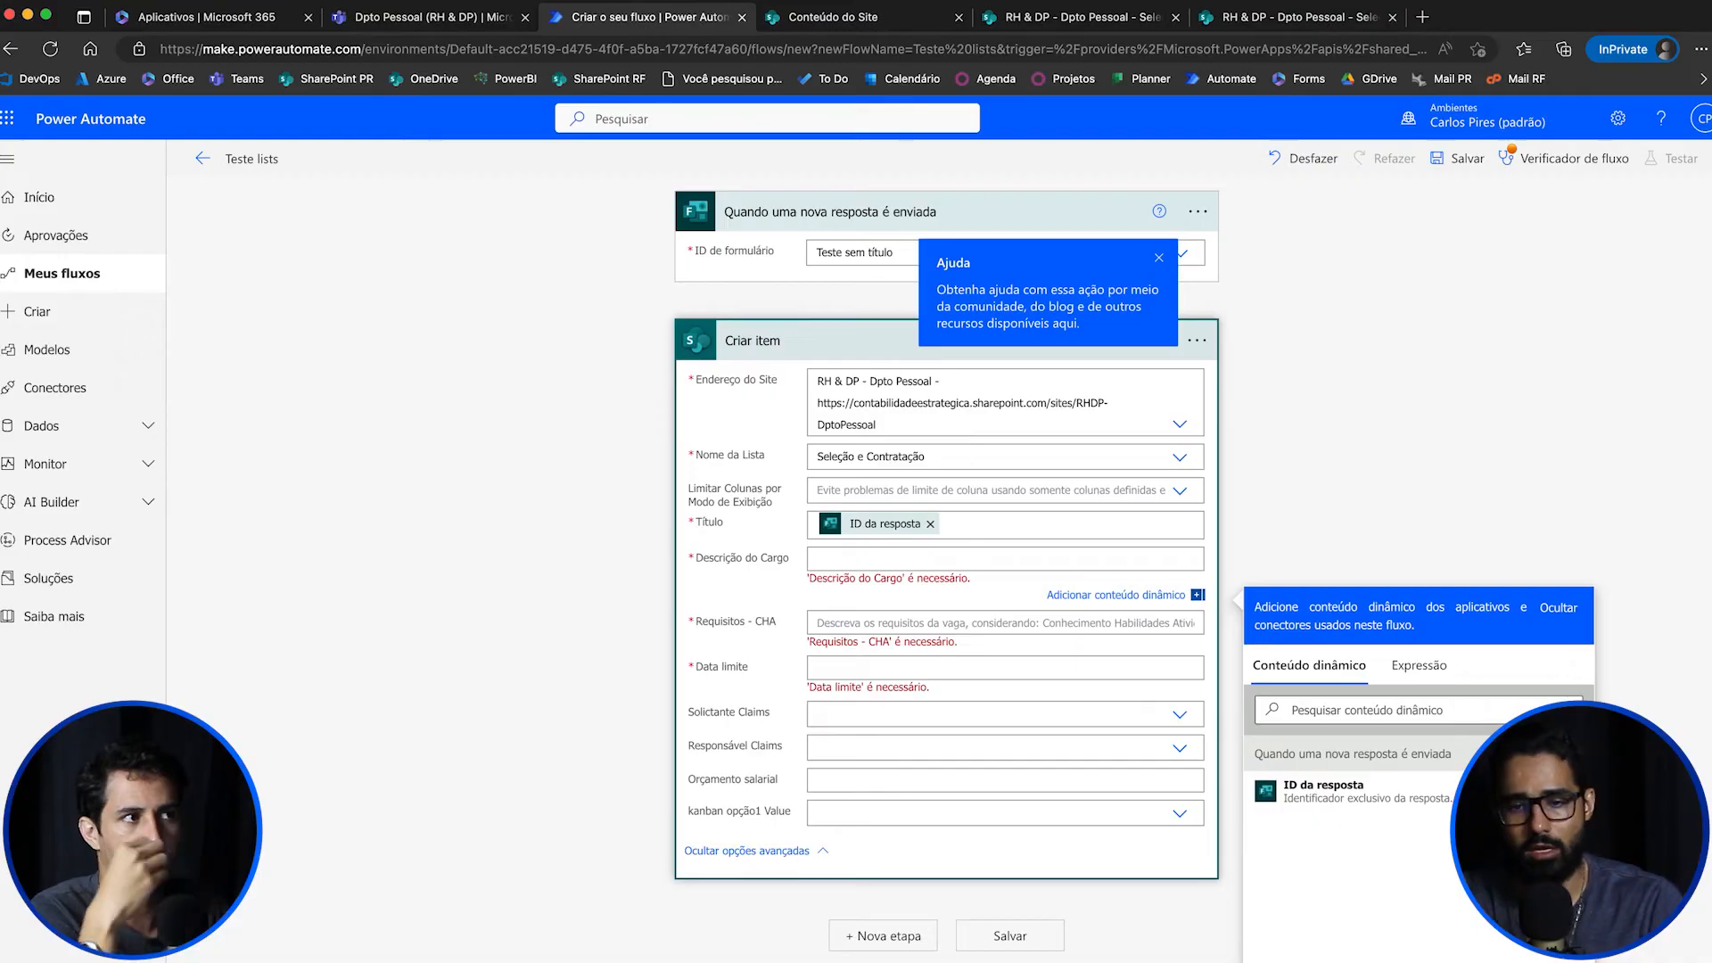
Step: Switch to Teams and open the Seleção e Contratação list in grid editing mode to view its columns
left_click(432, 17)
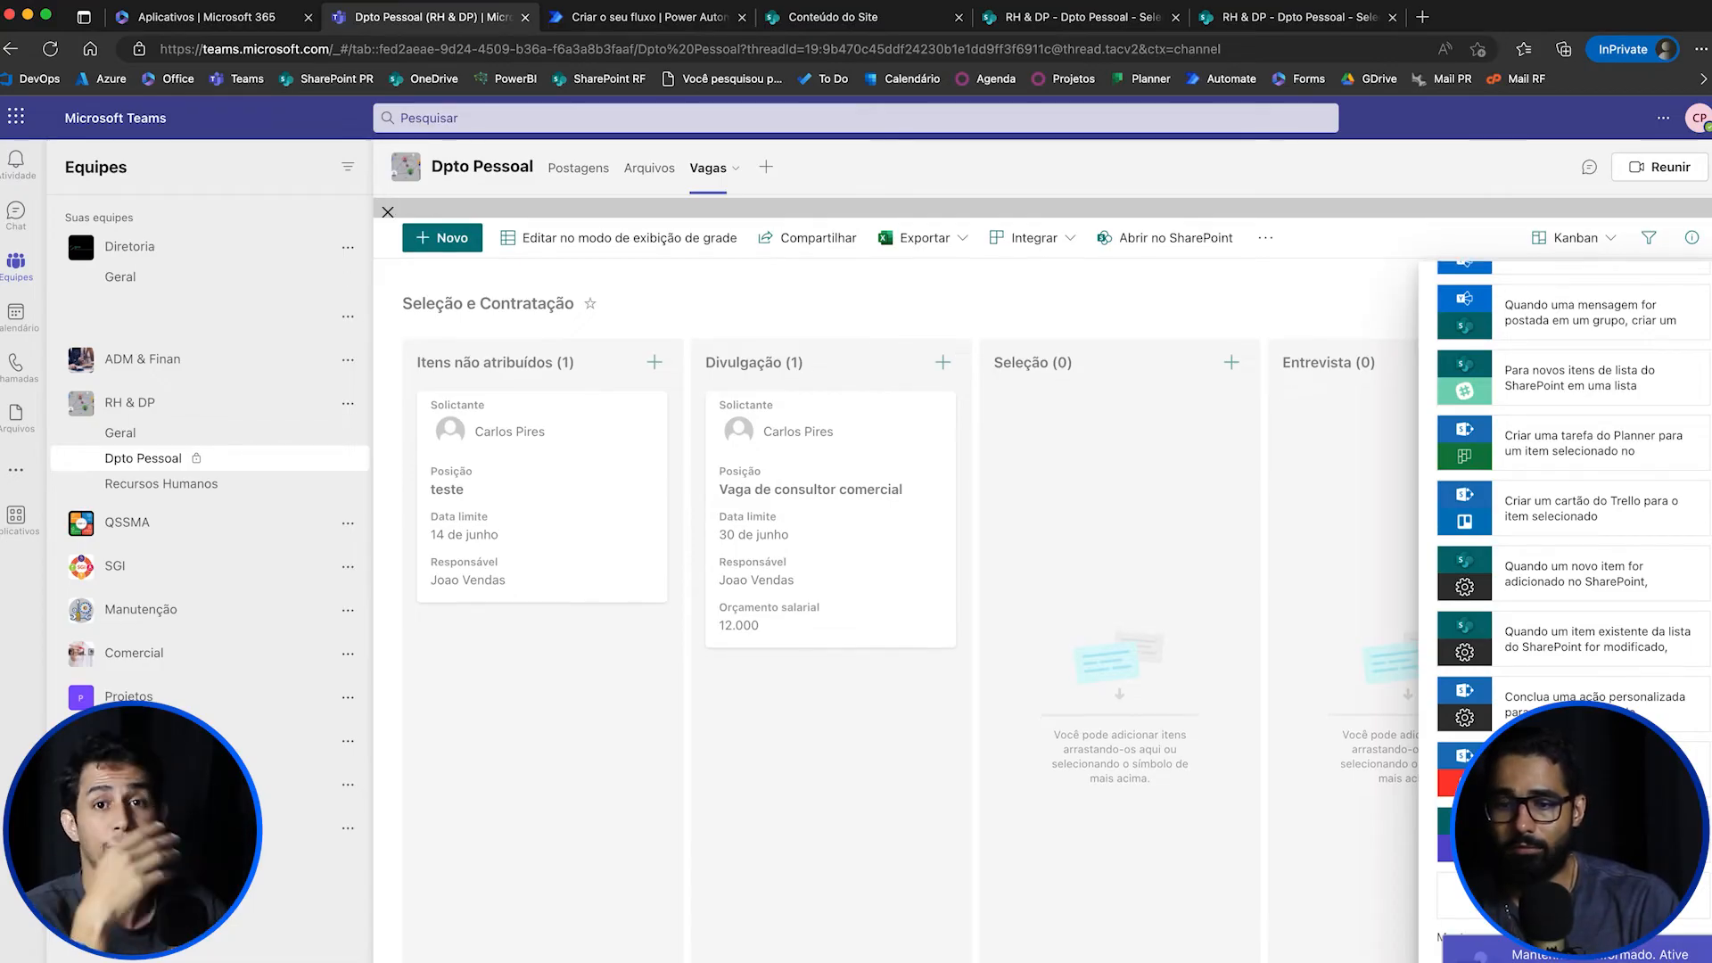
left_click(629, 218)
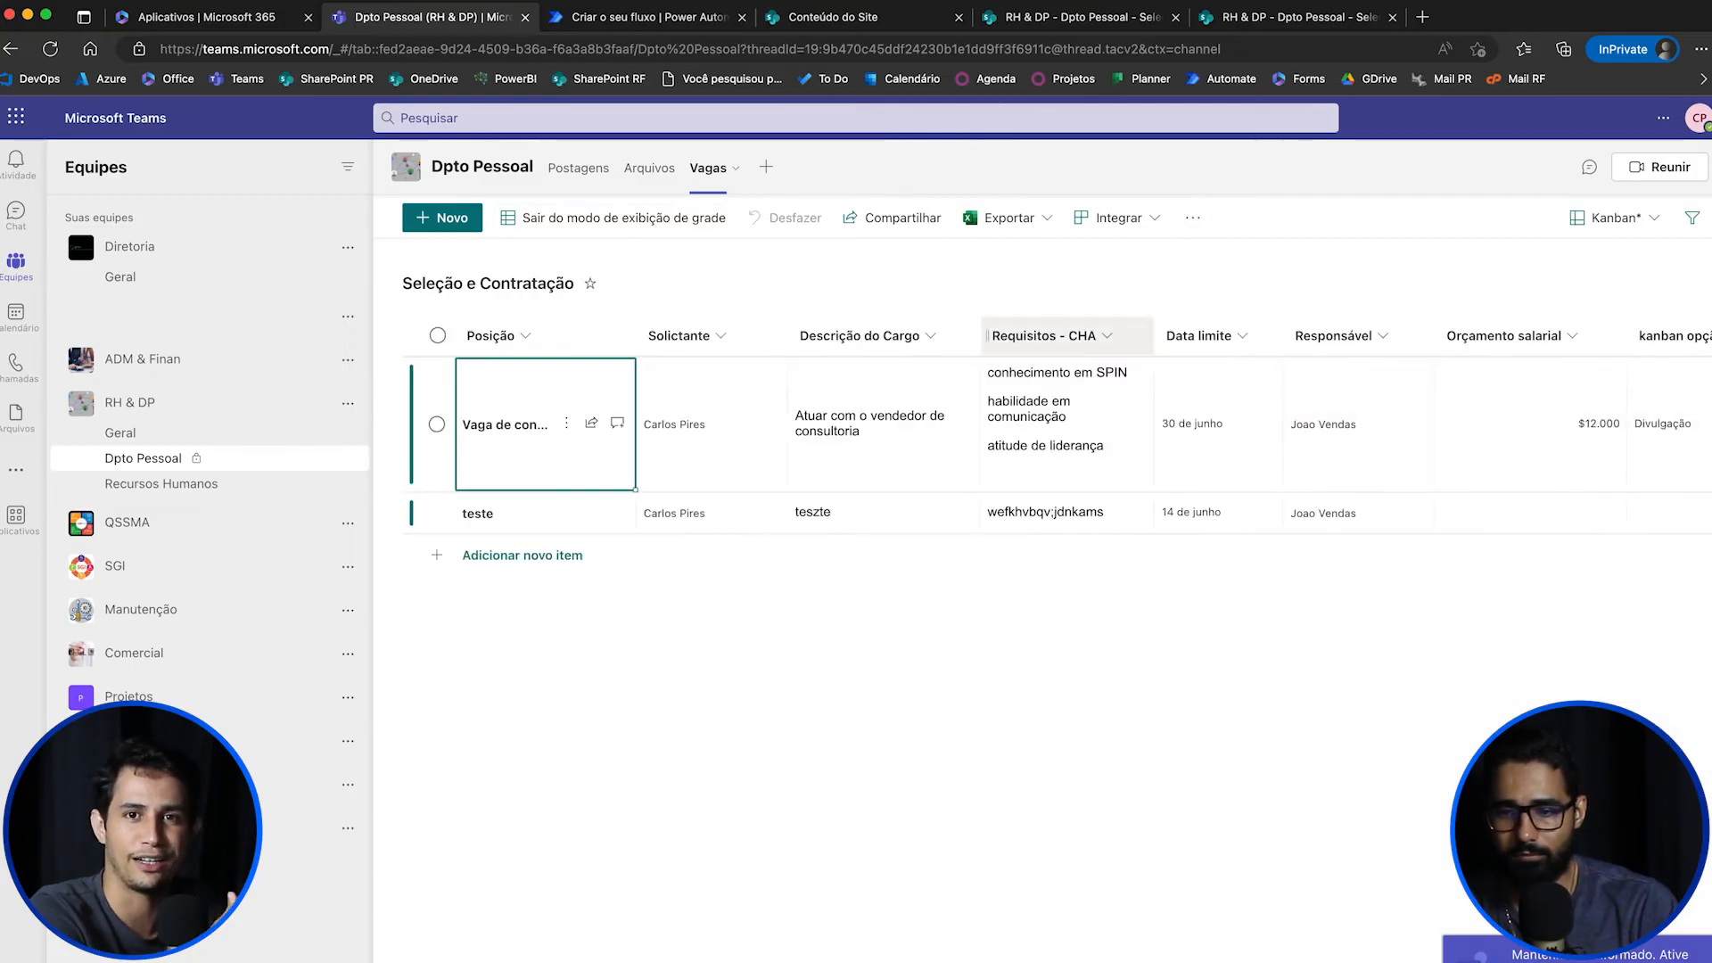
scroll(1359, 424, "right", 3)
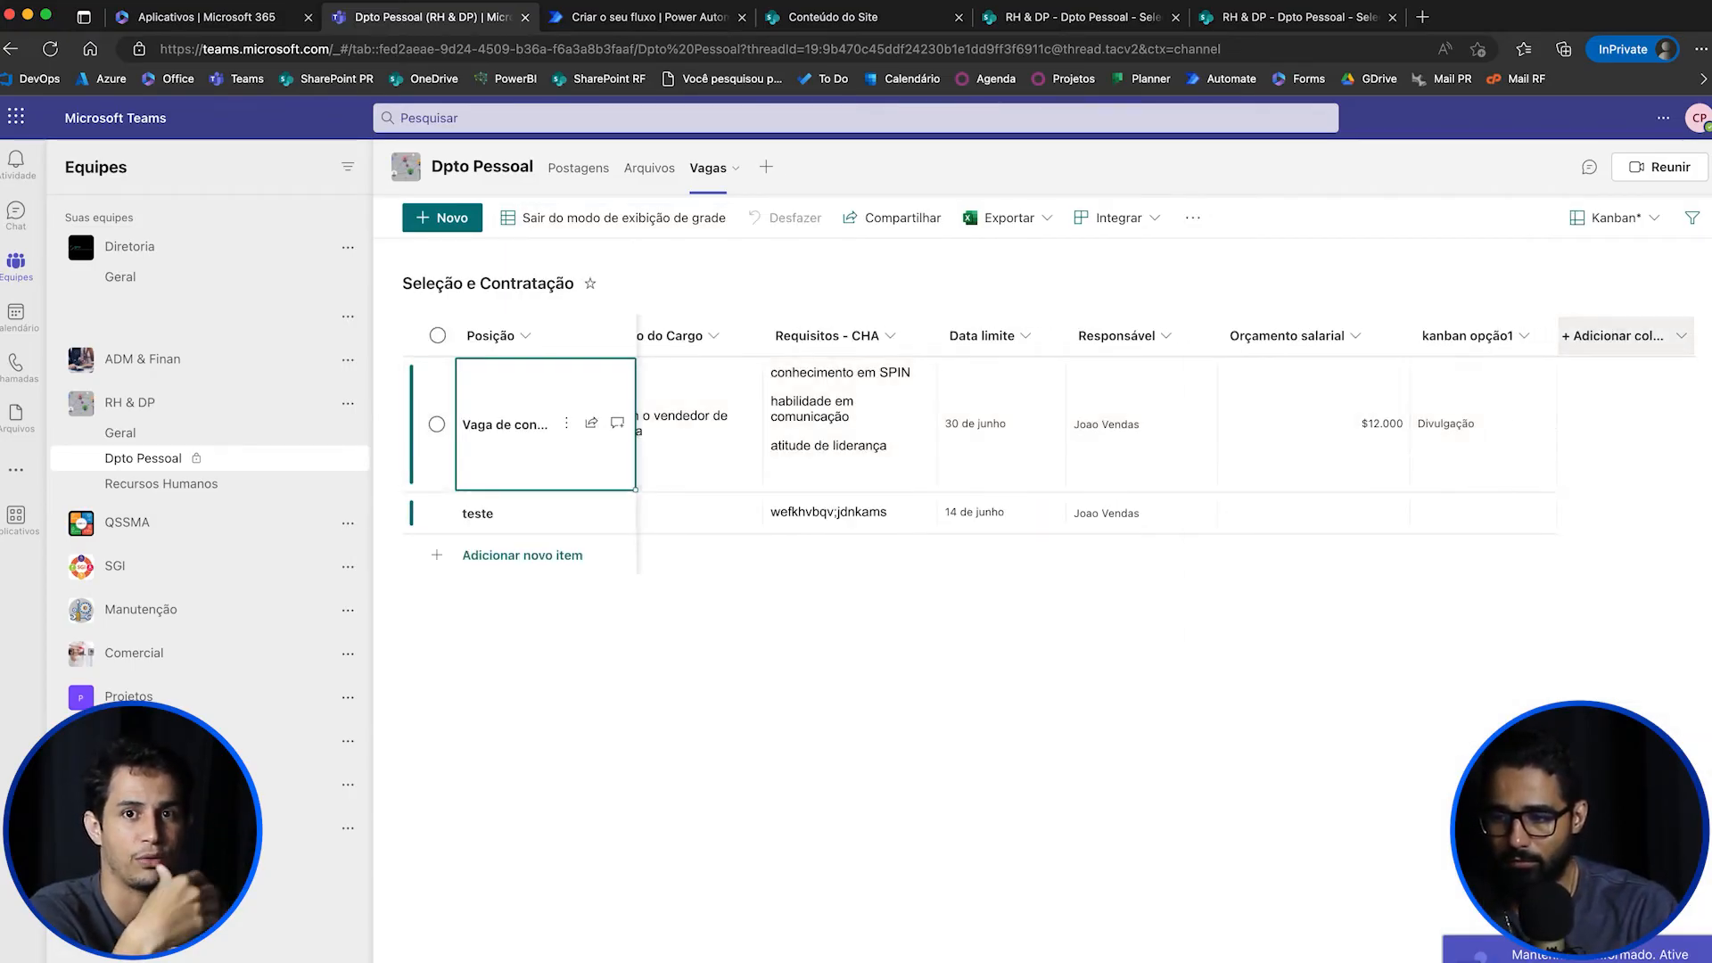
Step: Try a calculated default value for a new Number column in Seleção e Contratação, discard the column and leave grid editing
left_click(1625, 336)
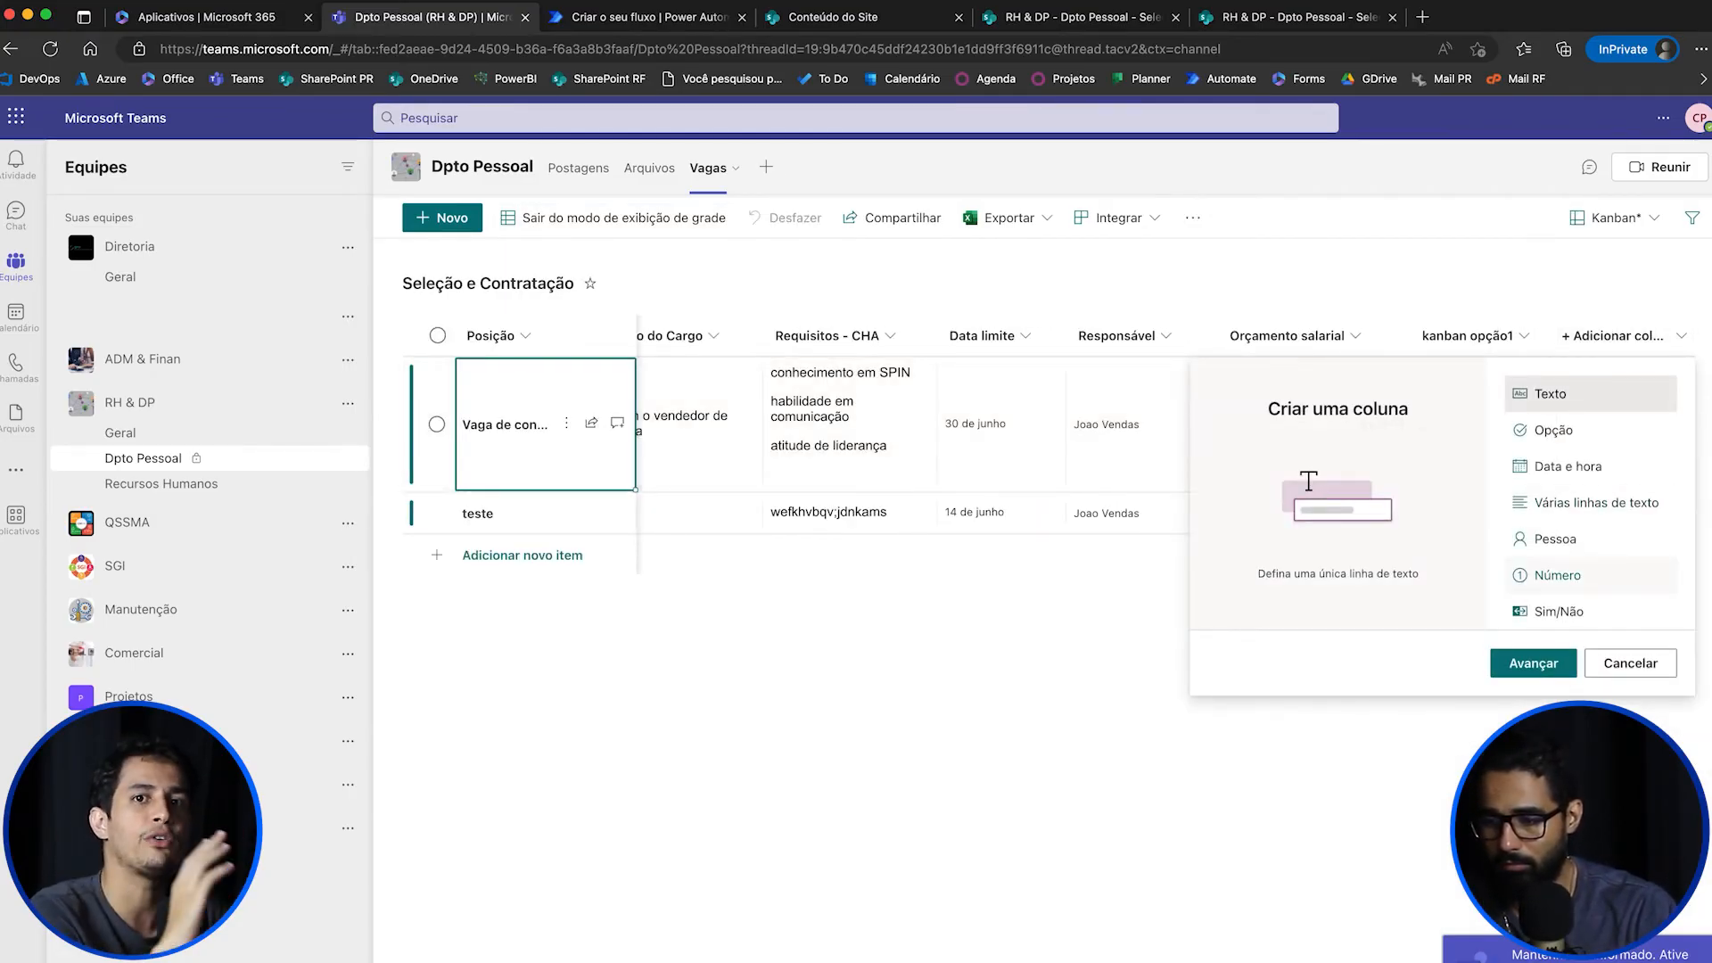
left_click(1556, 575)
left_click(1534, 663)
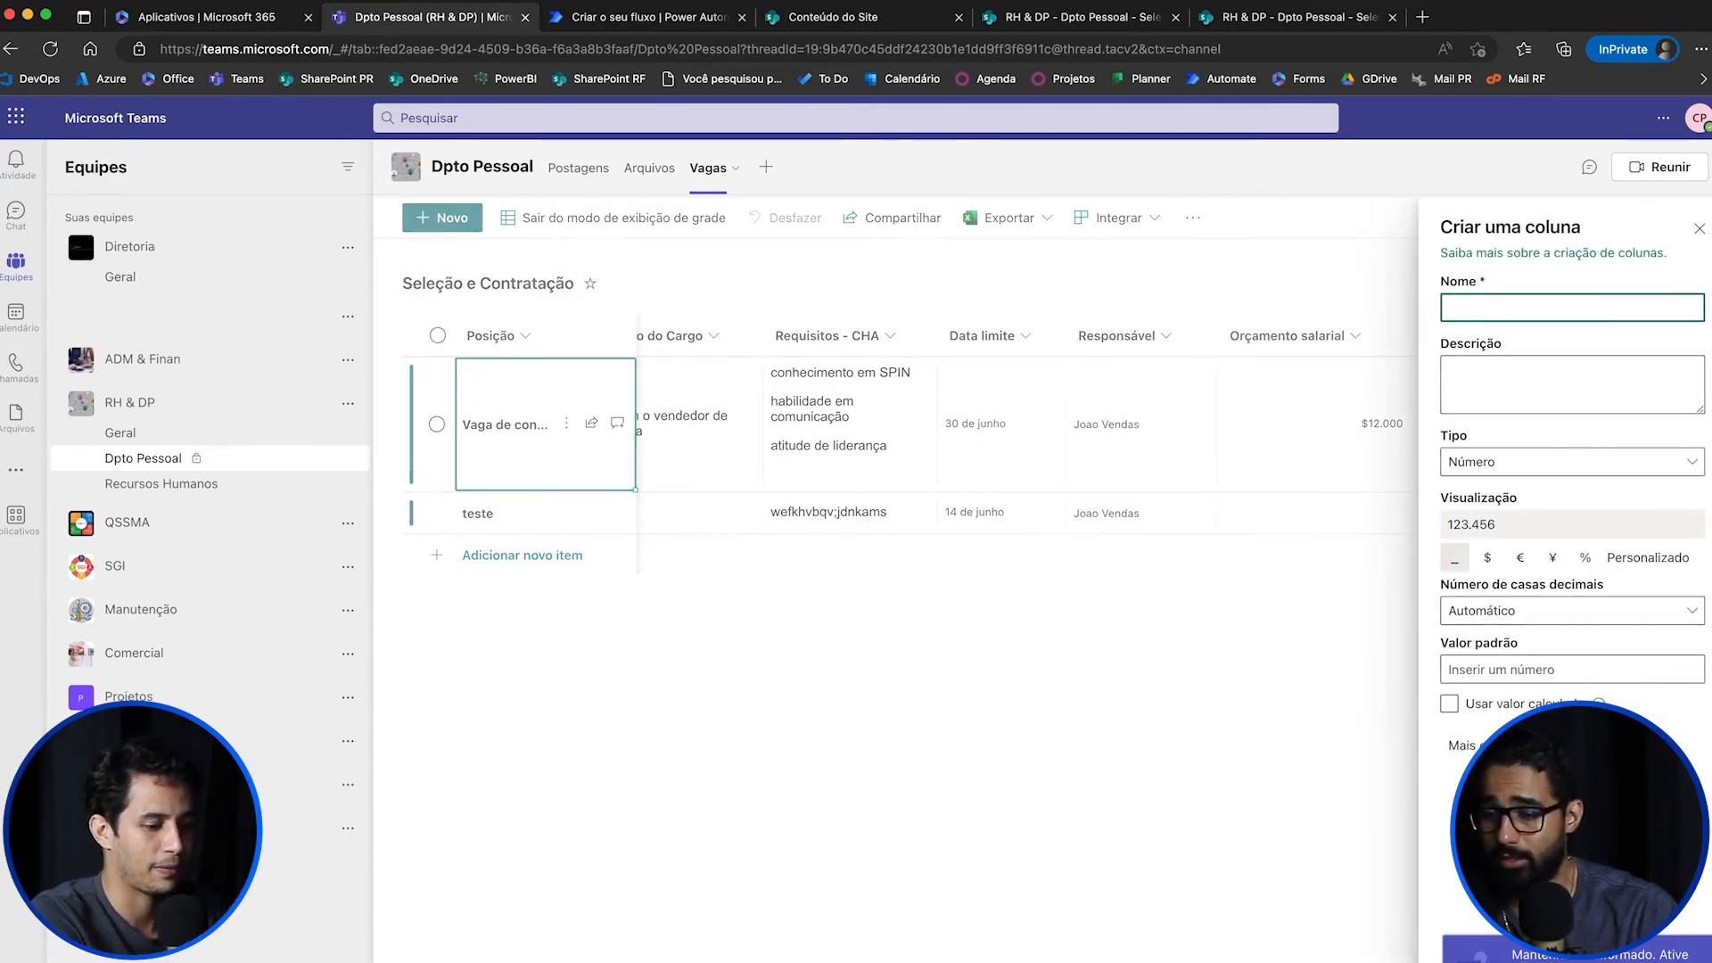
left_click(1571, 670)
left_click(1450, 704)
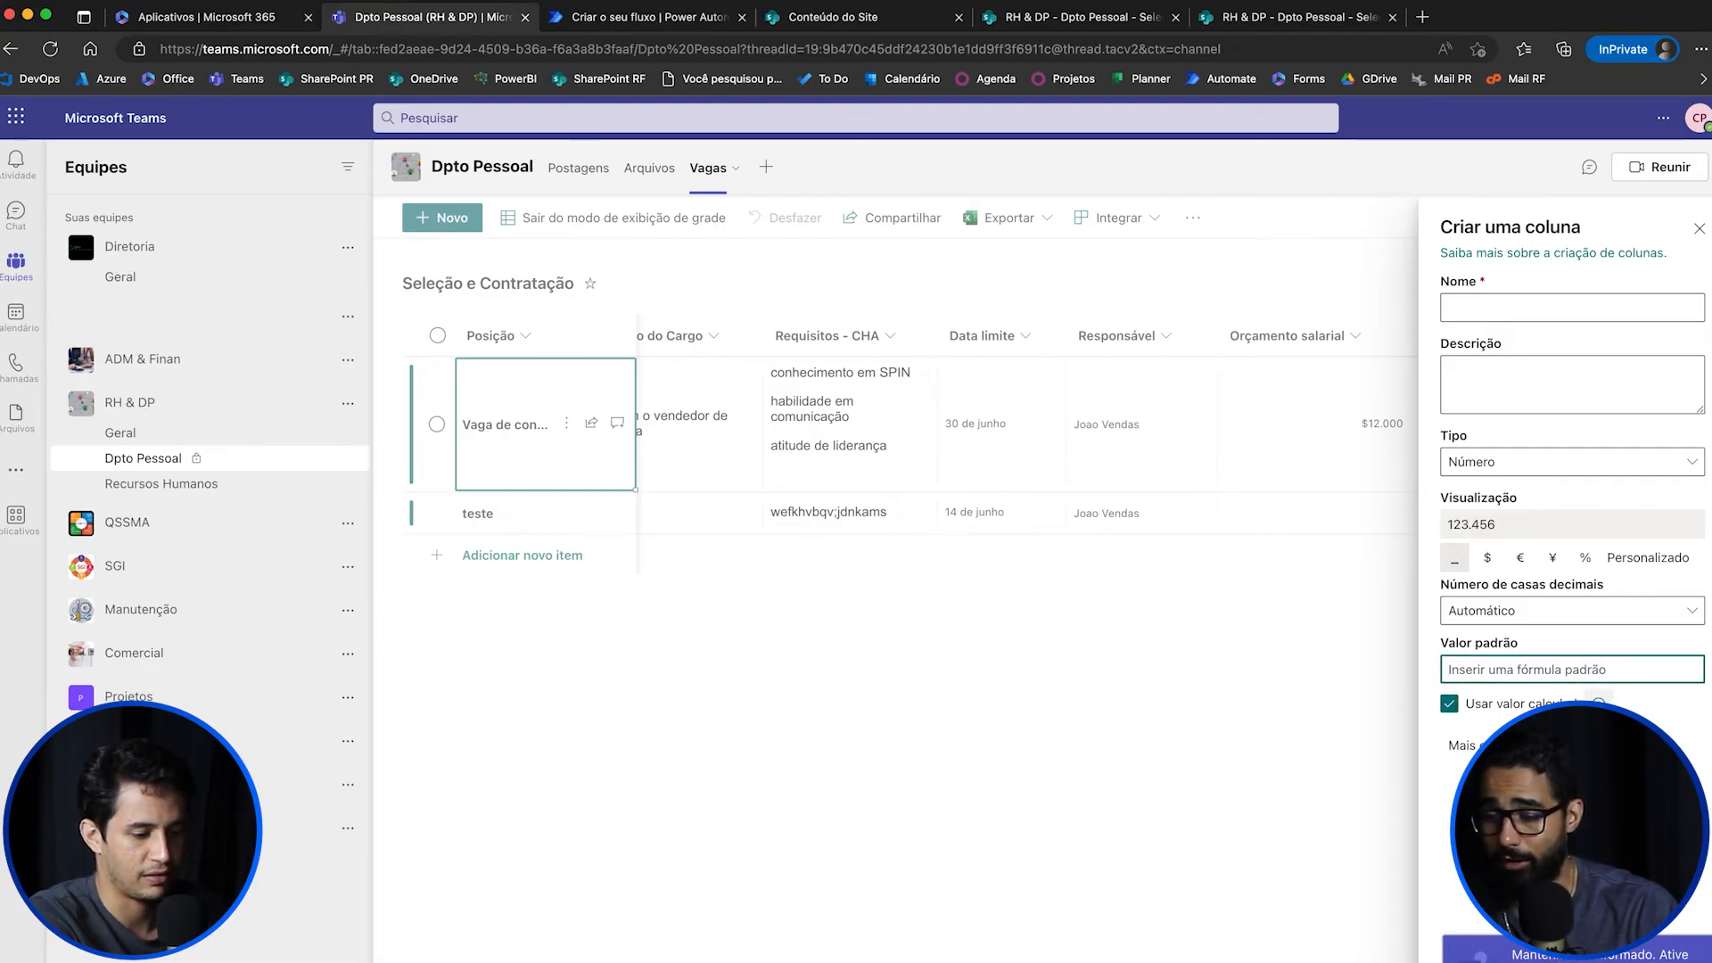
mouse_move(1599, 704)
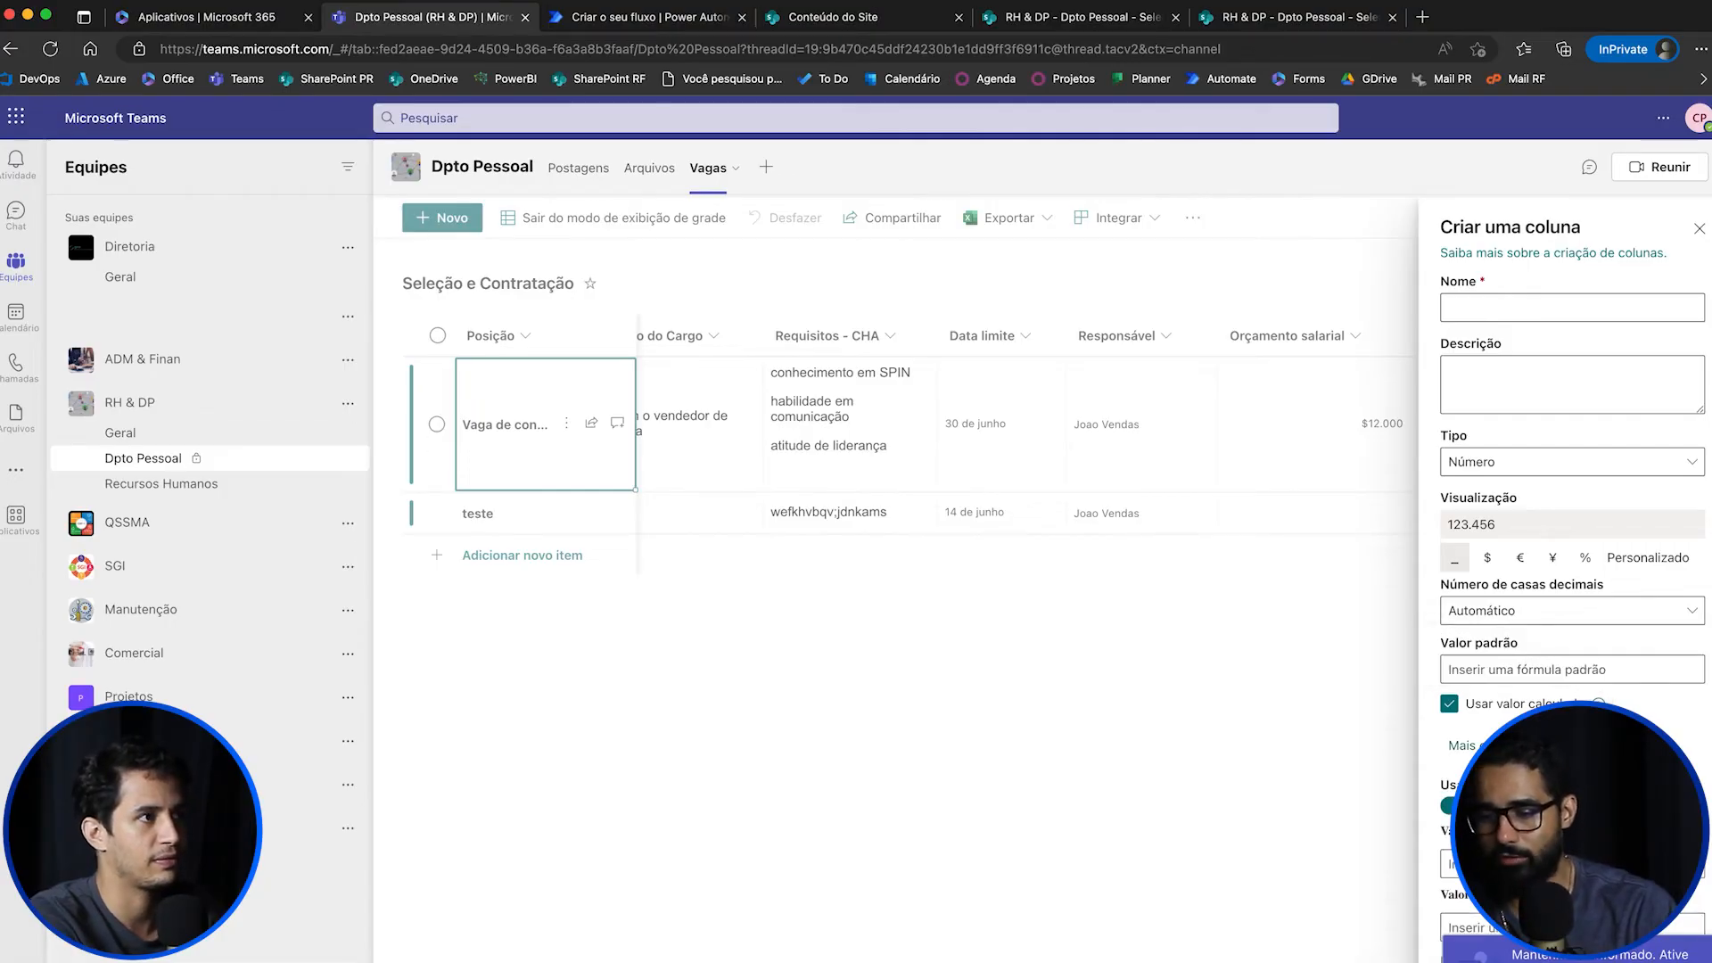
scroll(1569, 624, "down", 2)
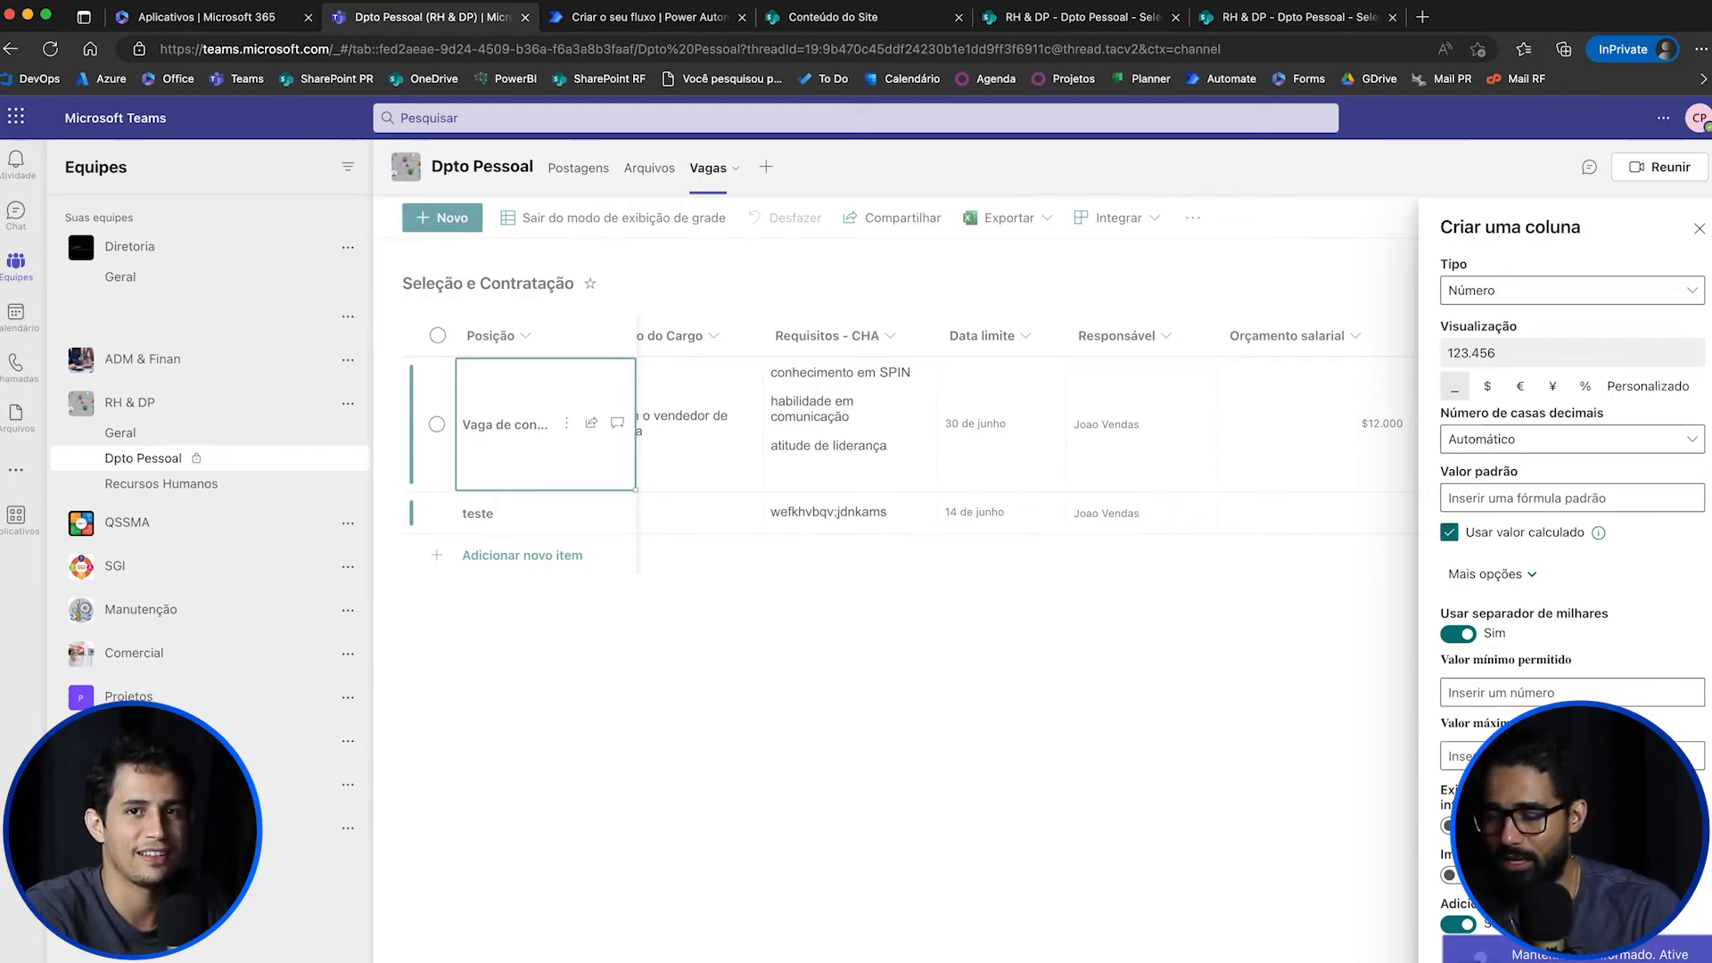
left_click(1571, 499)
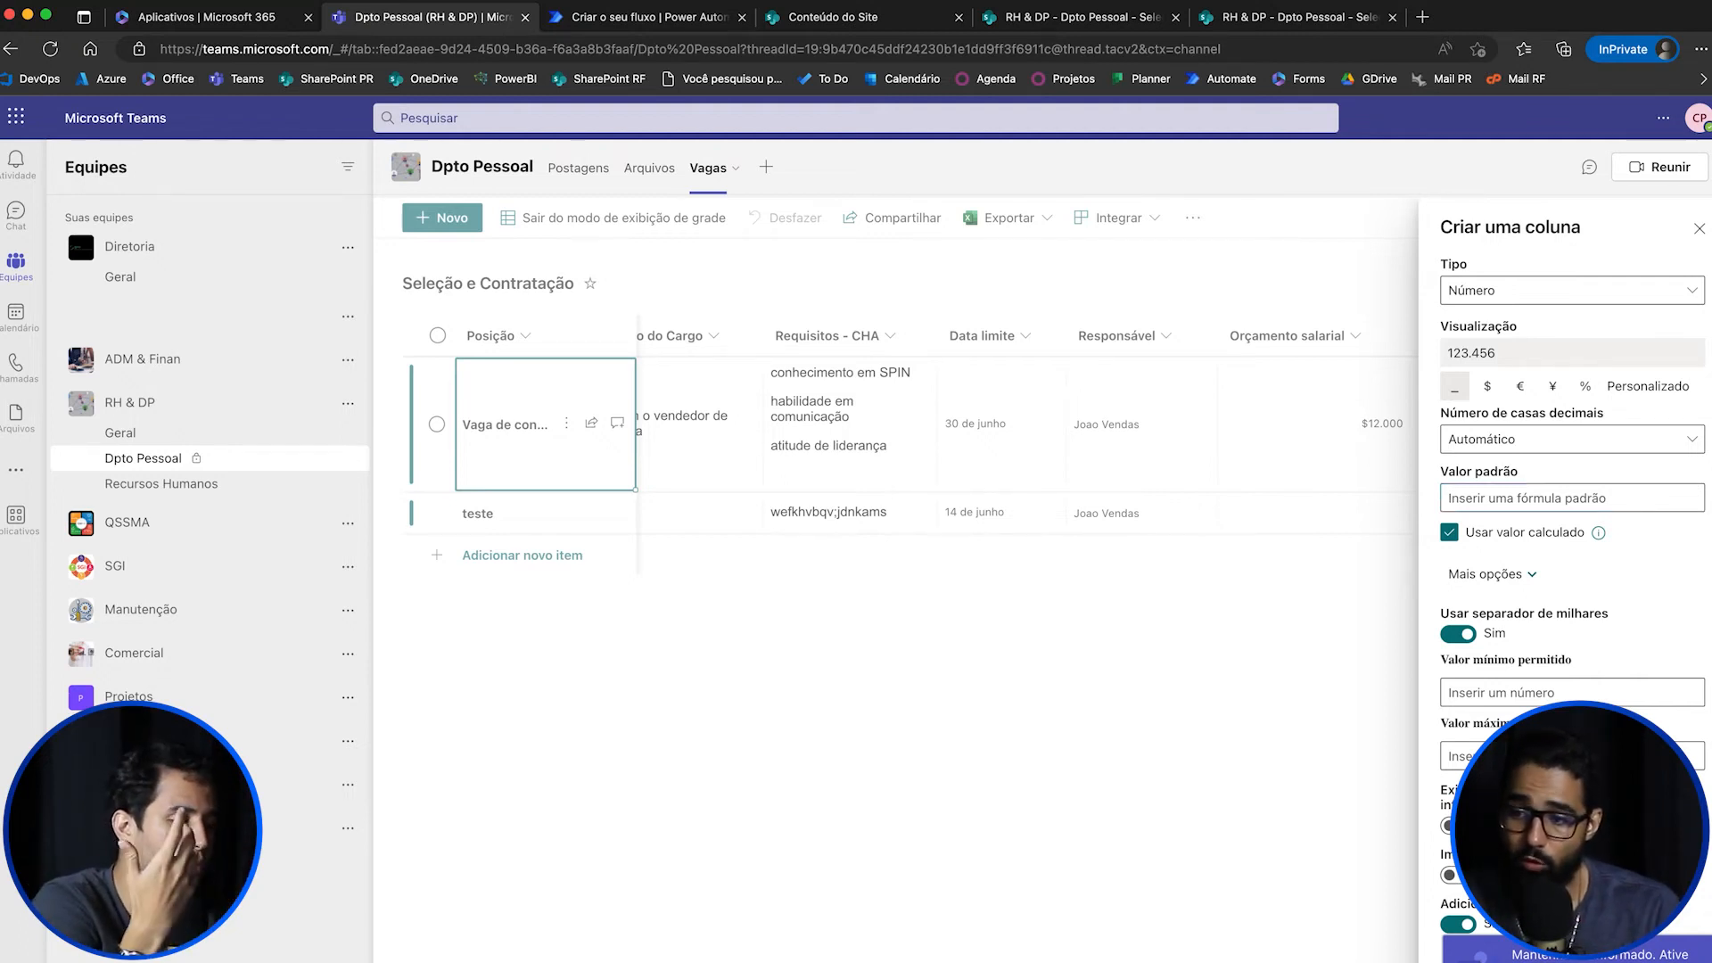
left_click(1699, 230)
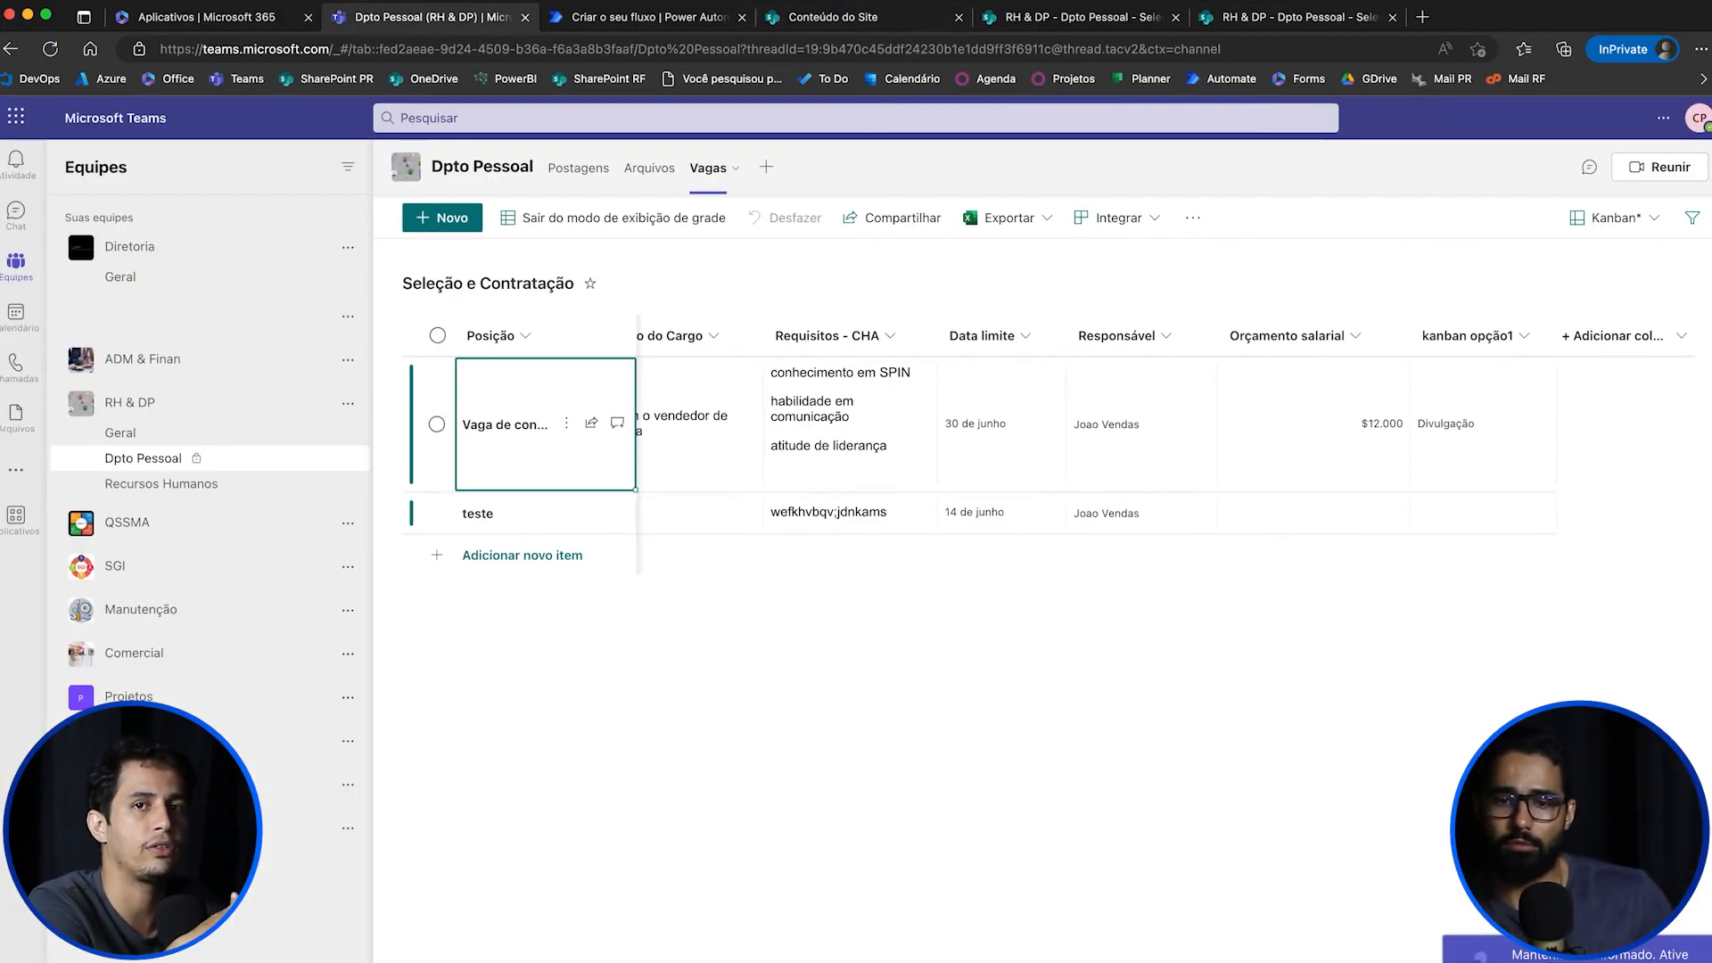
left_click(614, 217)
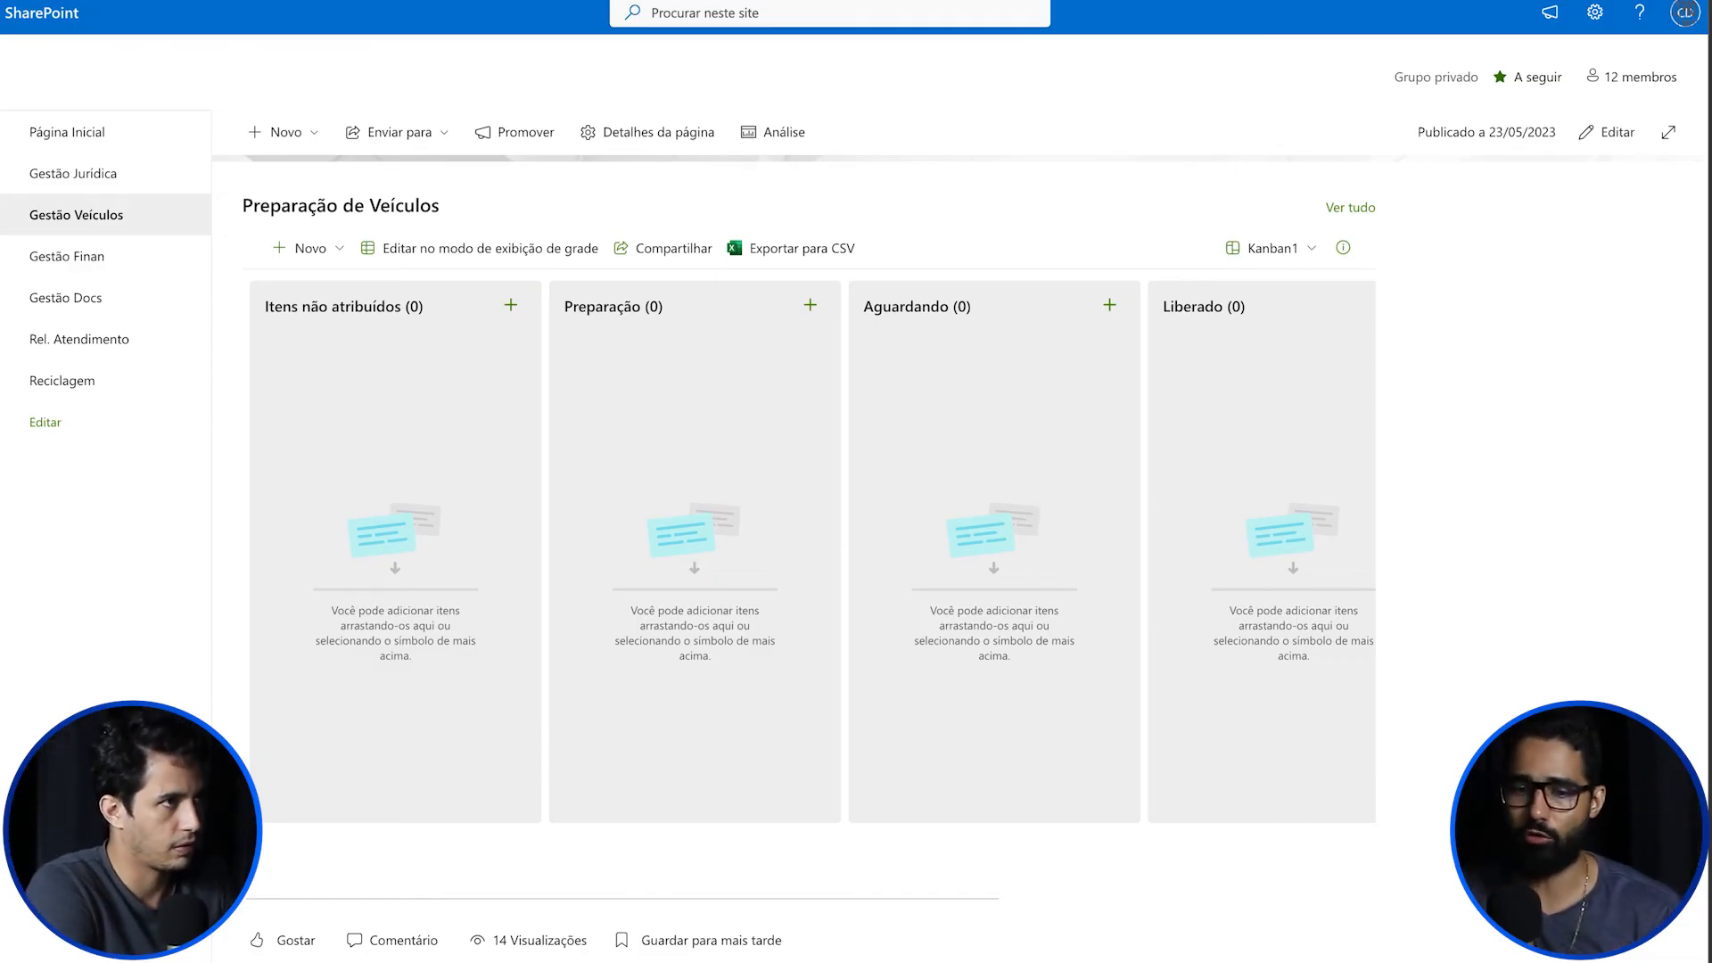
Step: Open the Gestão Jurídica page in SharePoint and show Juridico Contratos in its Kanban view through to the last bucket
left_click(73, 174)
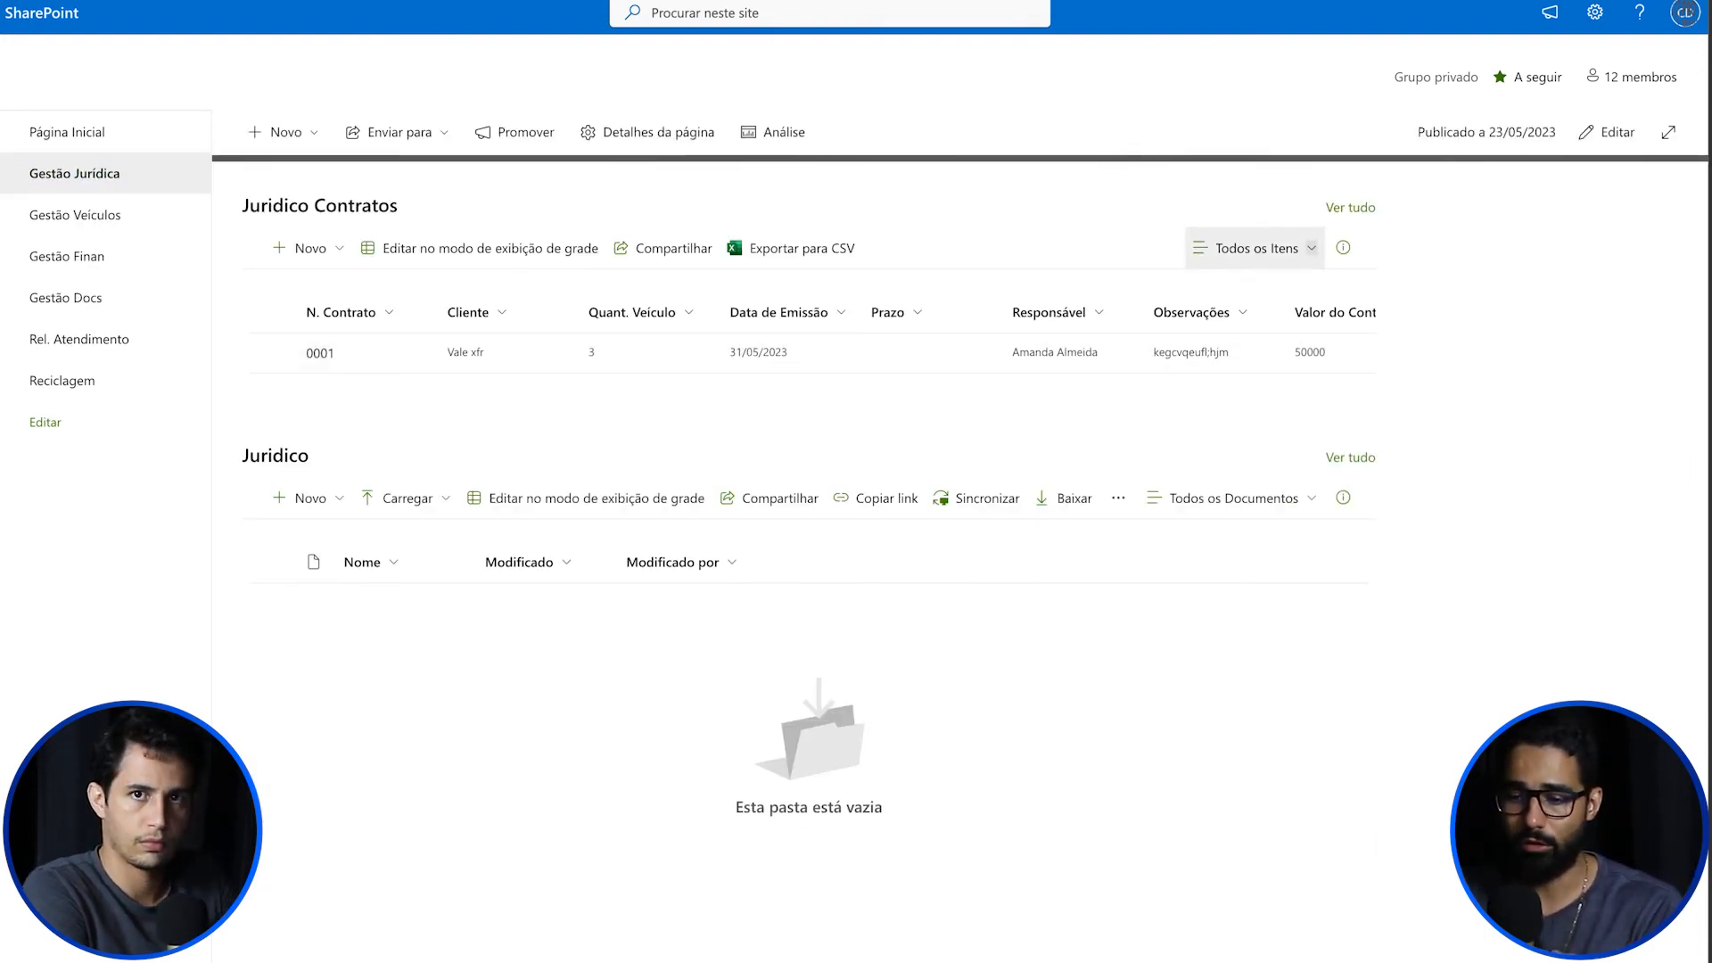
left_click(1252, 248)
left_click(1248, 388)
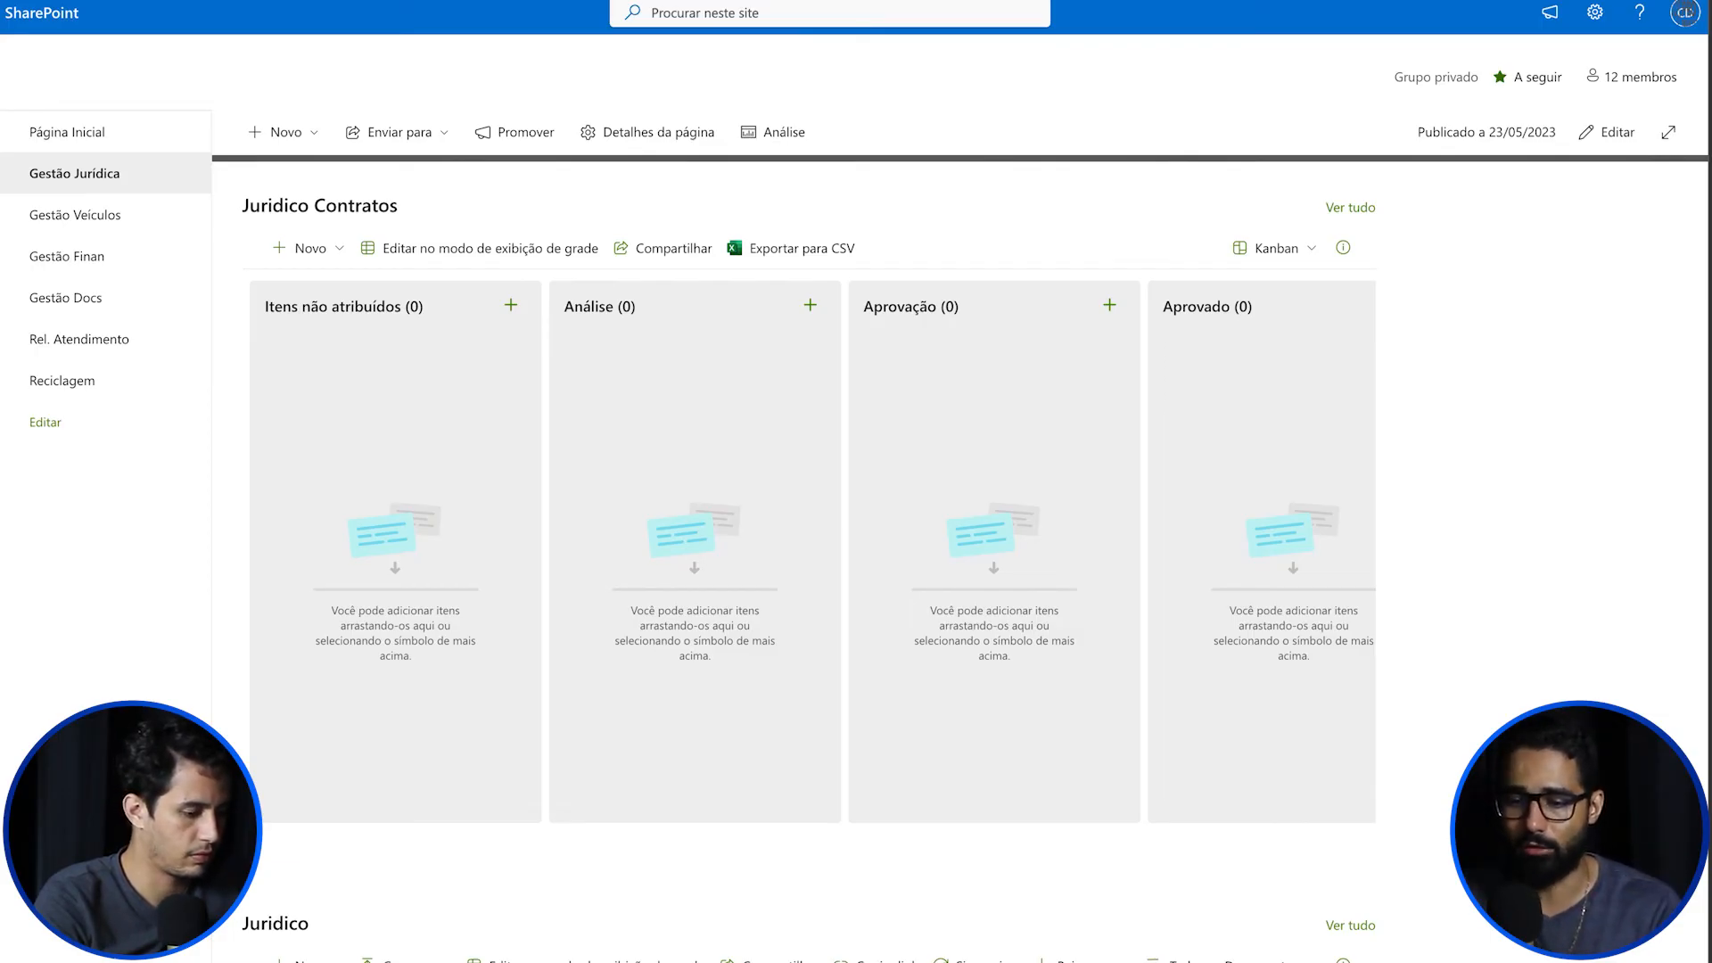
scroll(812, 553, "right", 3)
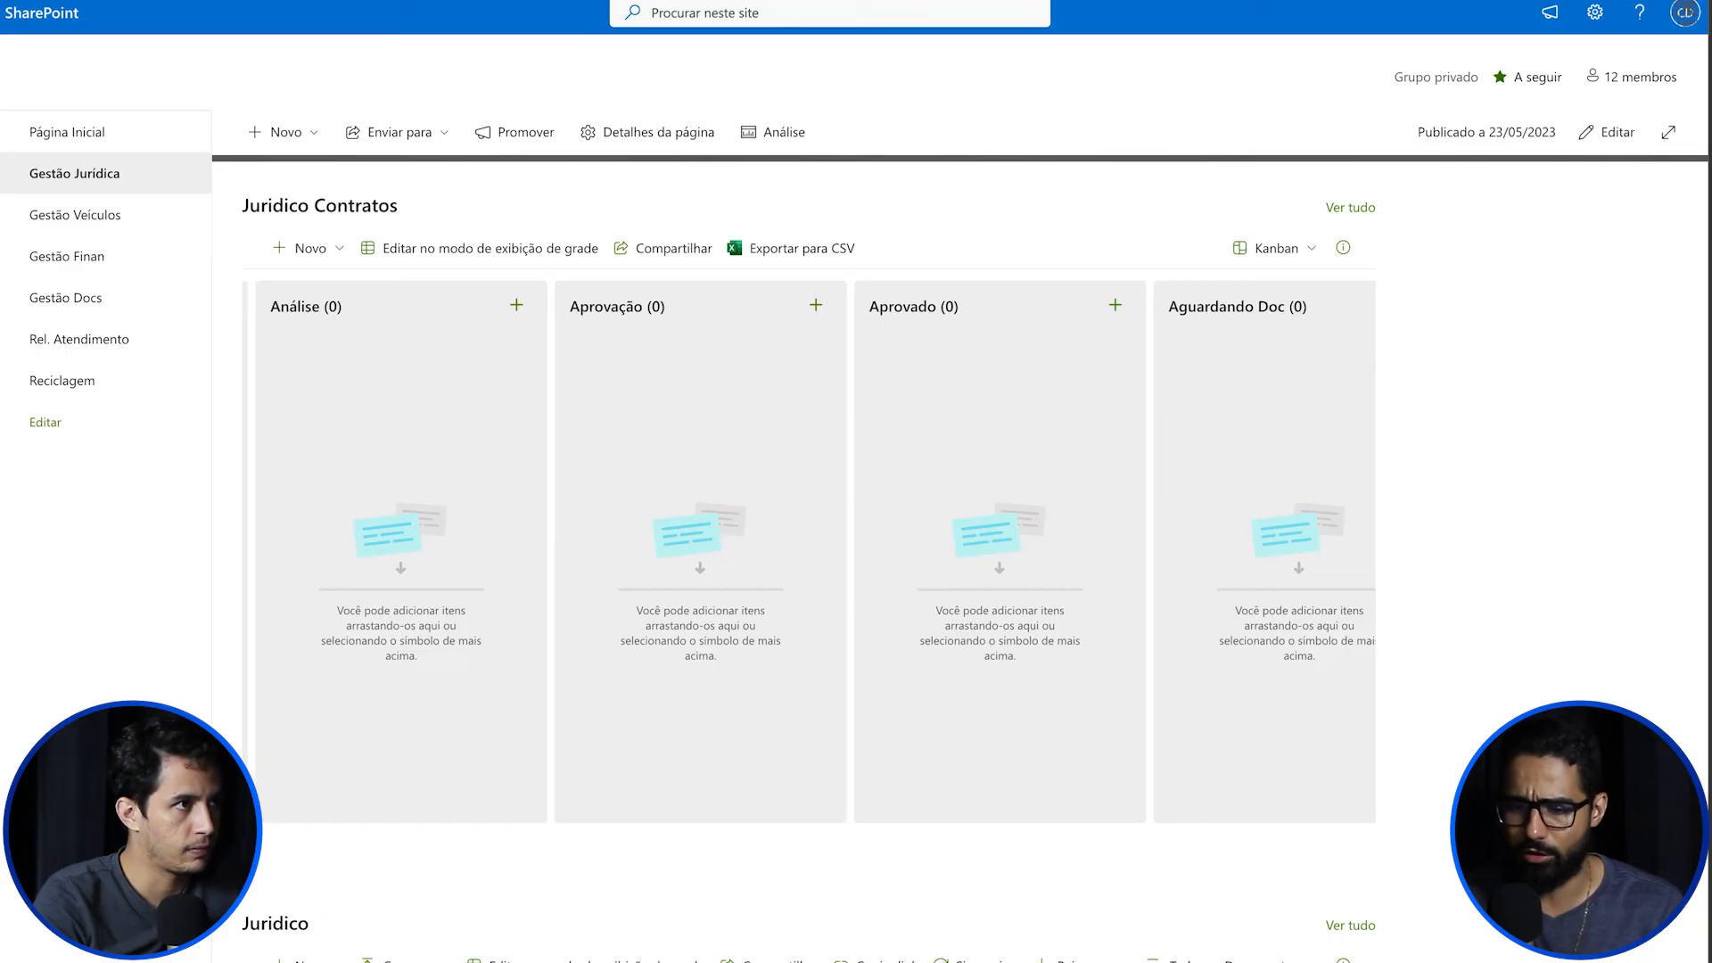
scroll(809, 552, "right", 3)
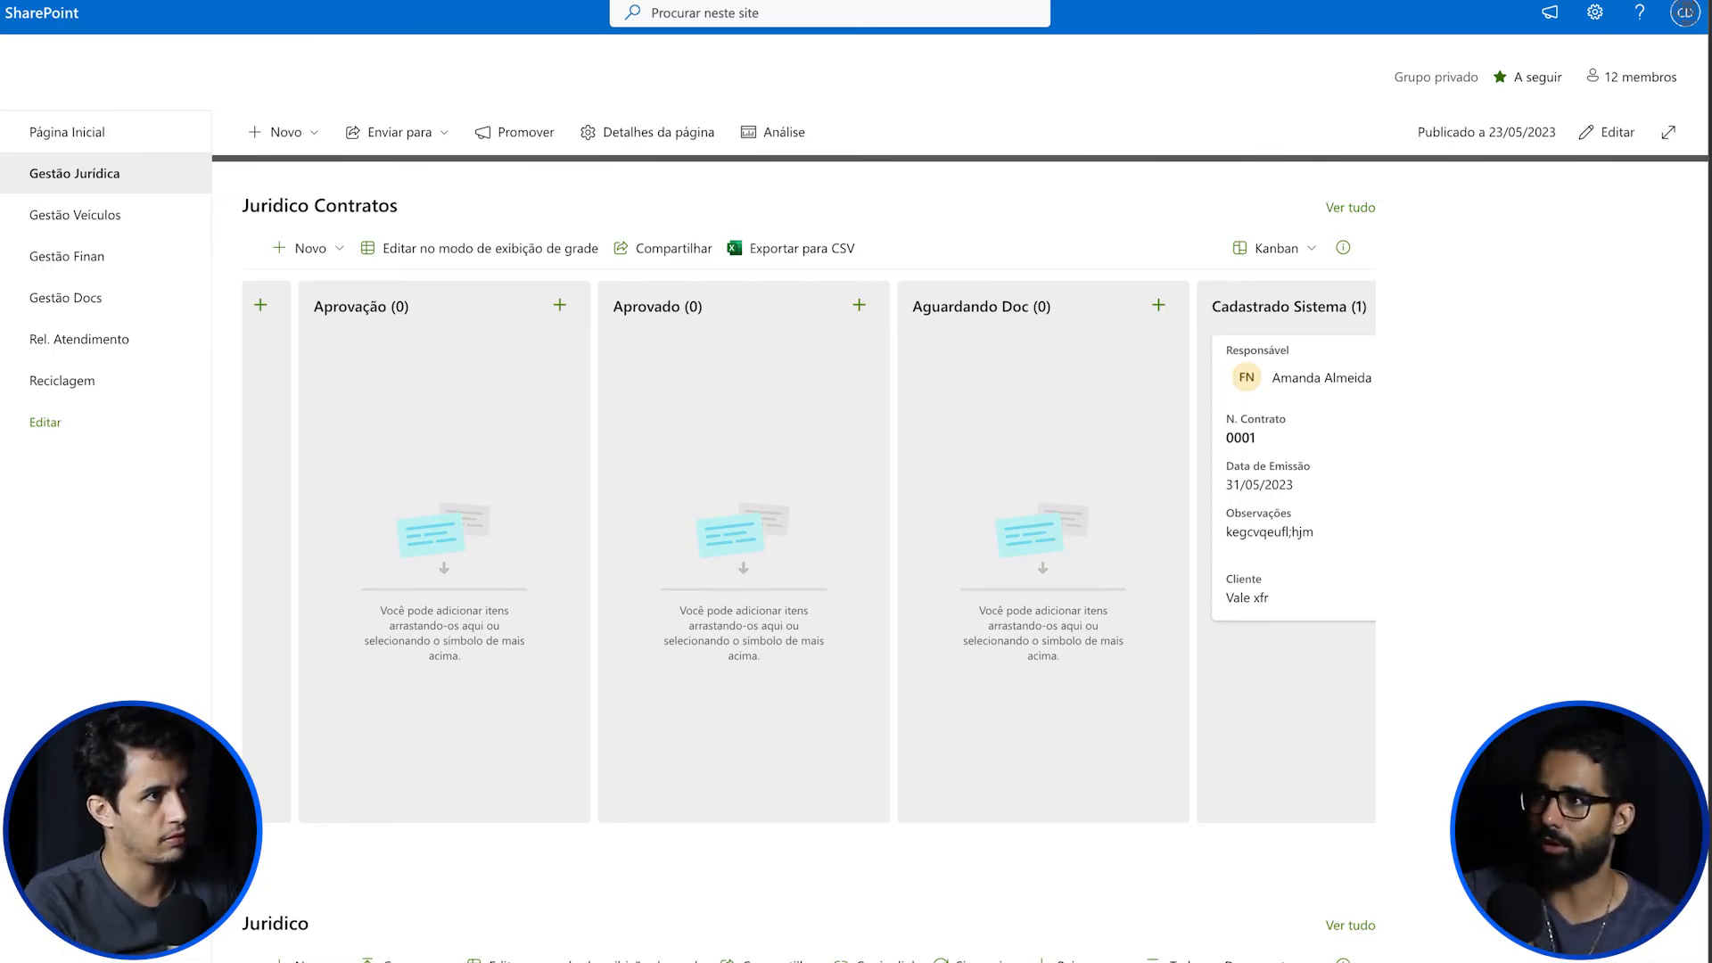
scroll(1070, 490, "right", 3)
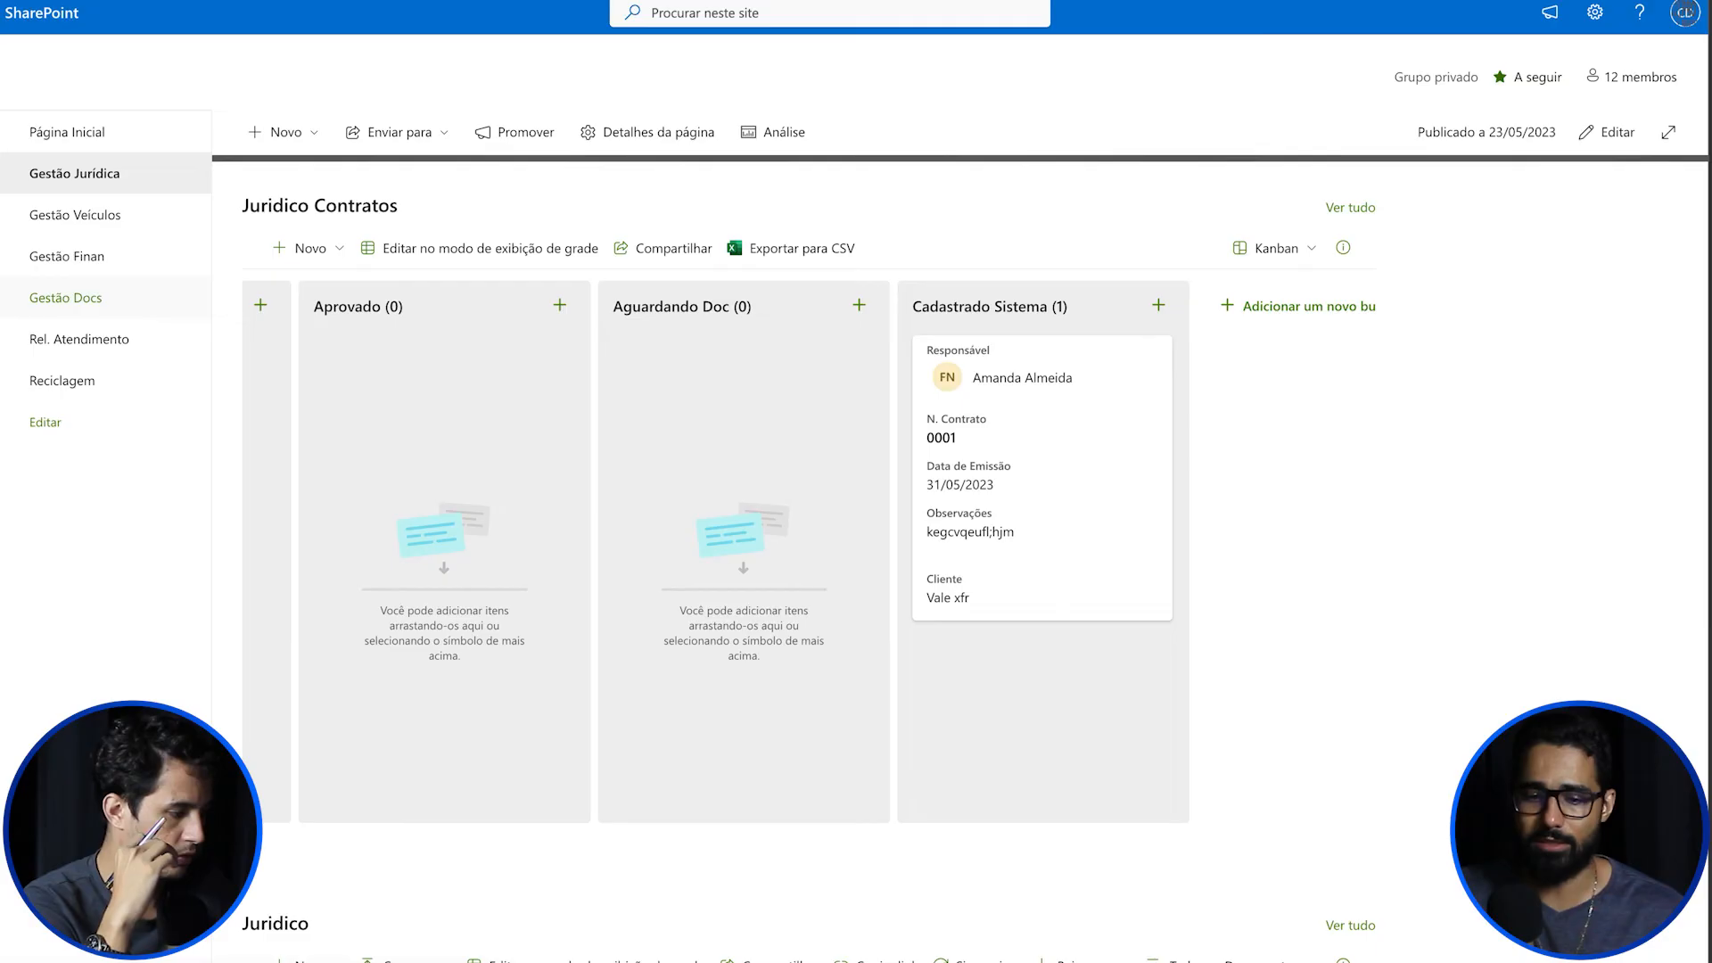
Step: Open the Gestão Veículos page and review the Preparação de Veículos list in its Kanban view
left_click(77, 215)
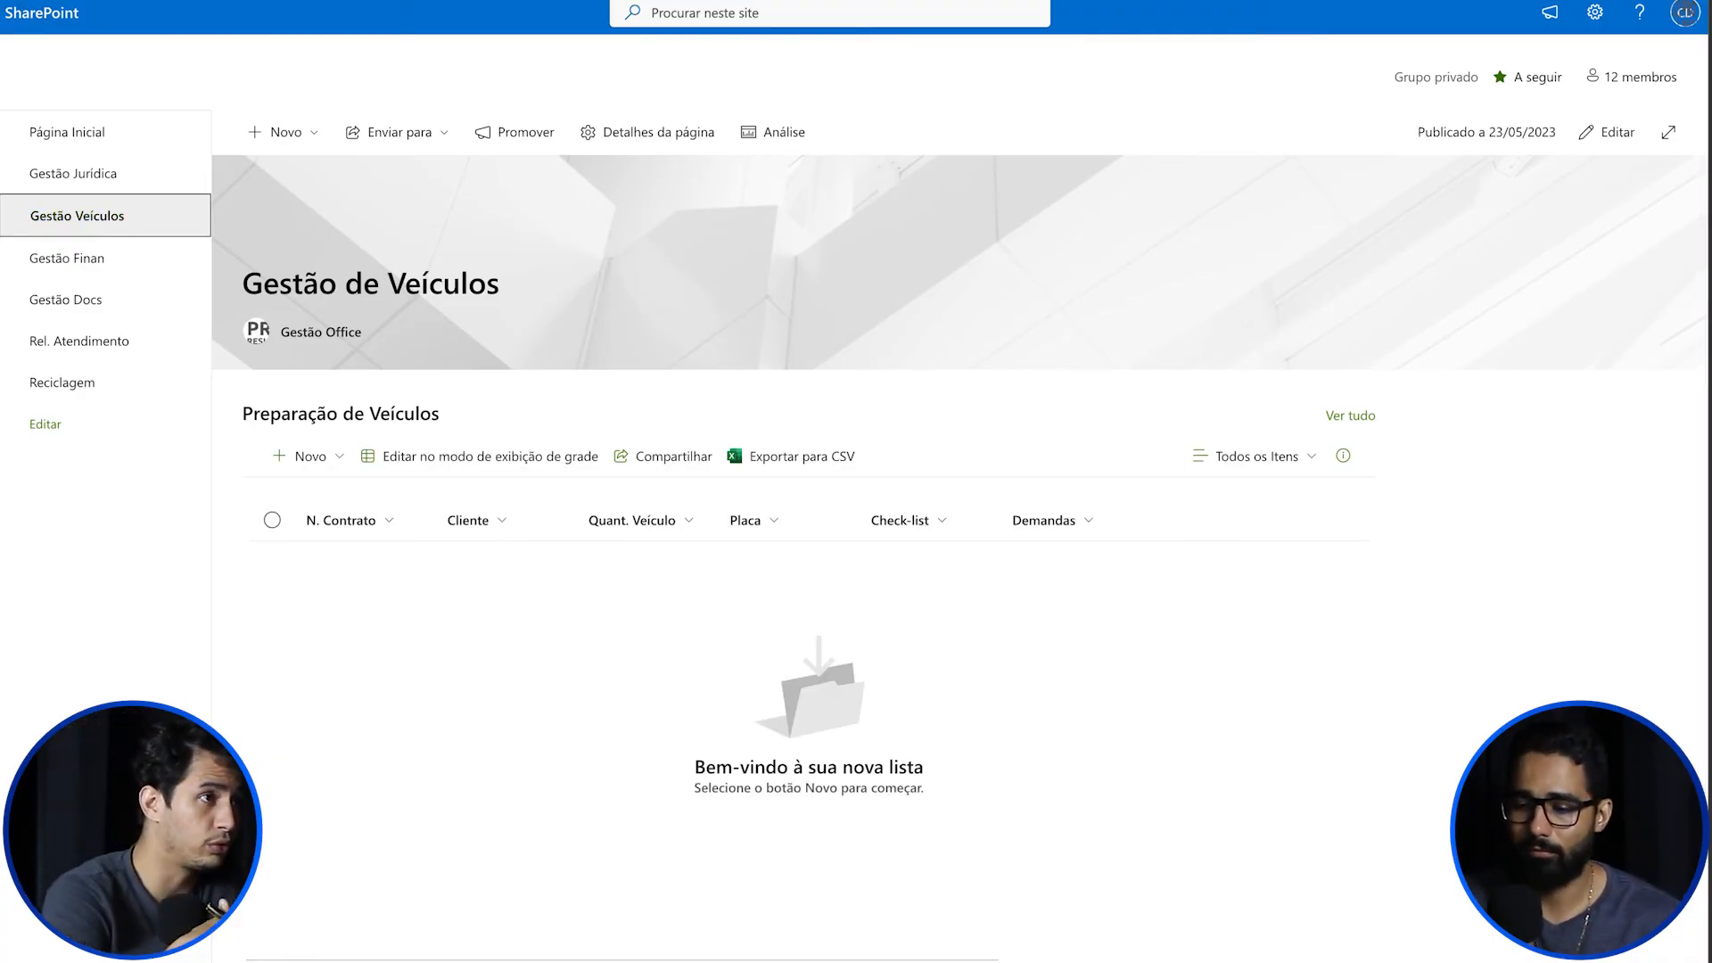
left_click(1253, 456)
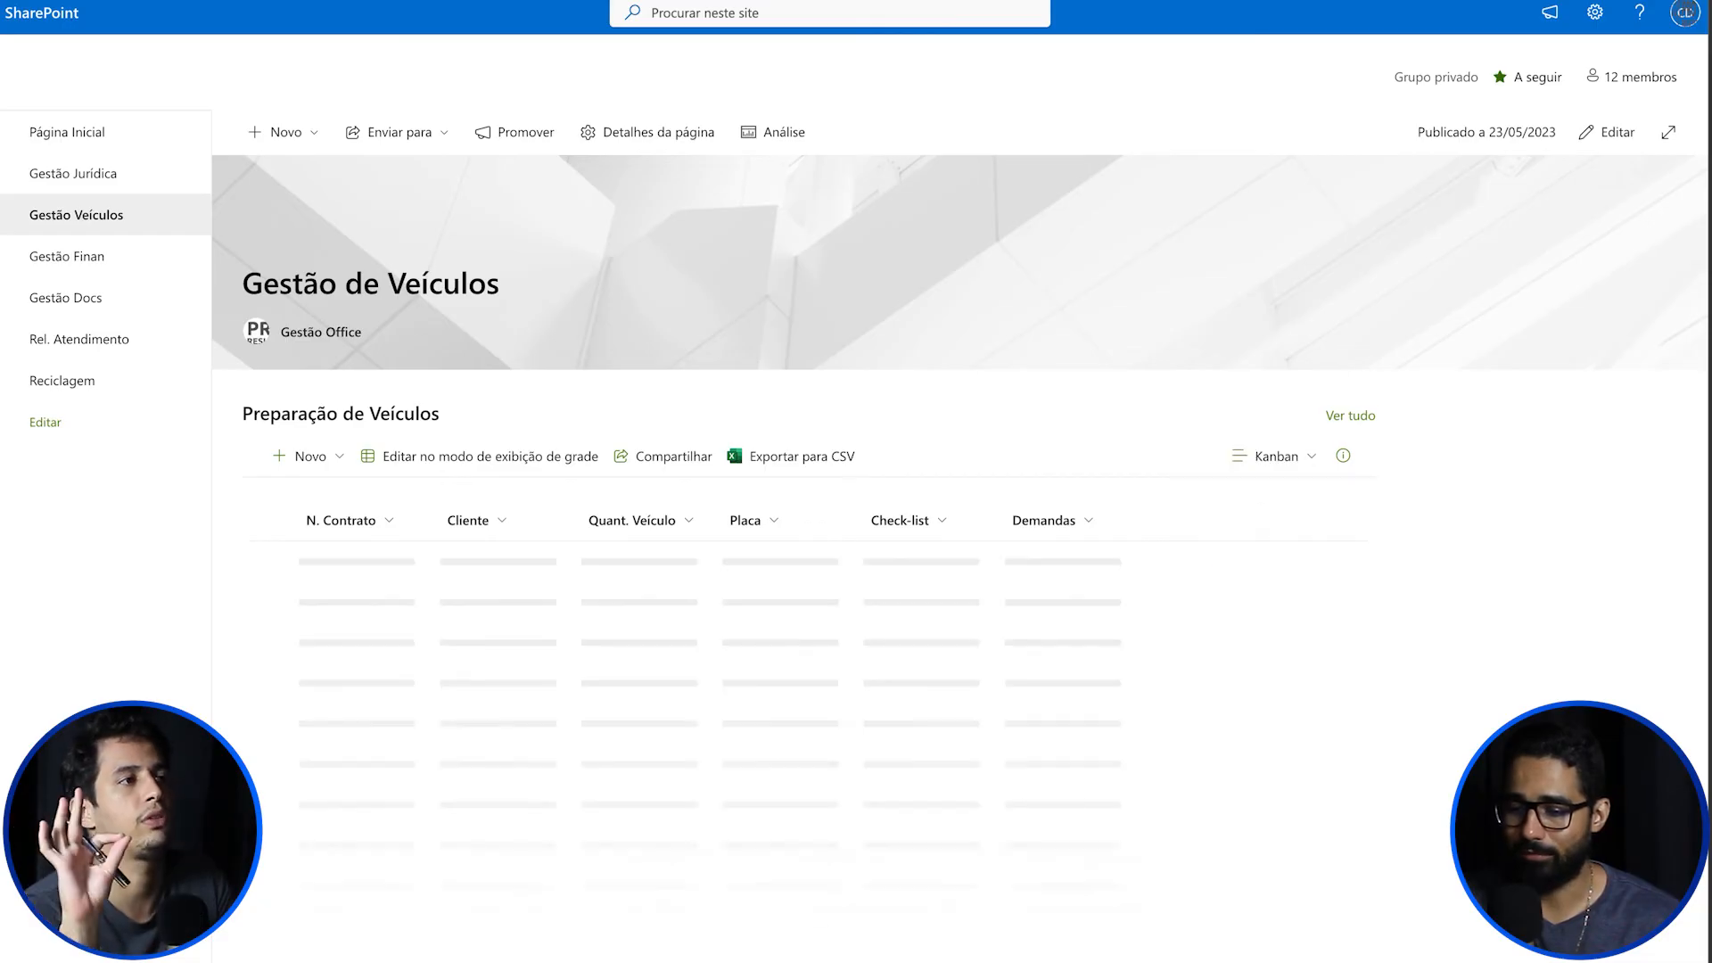
left_click(1248, 596)
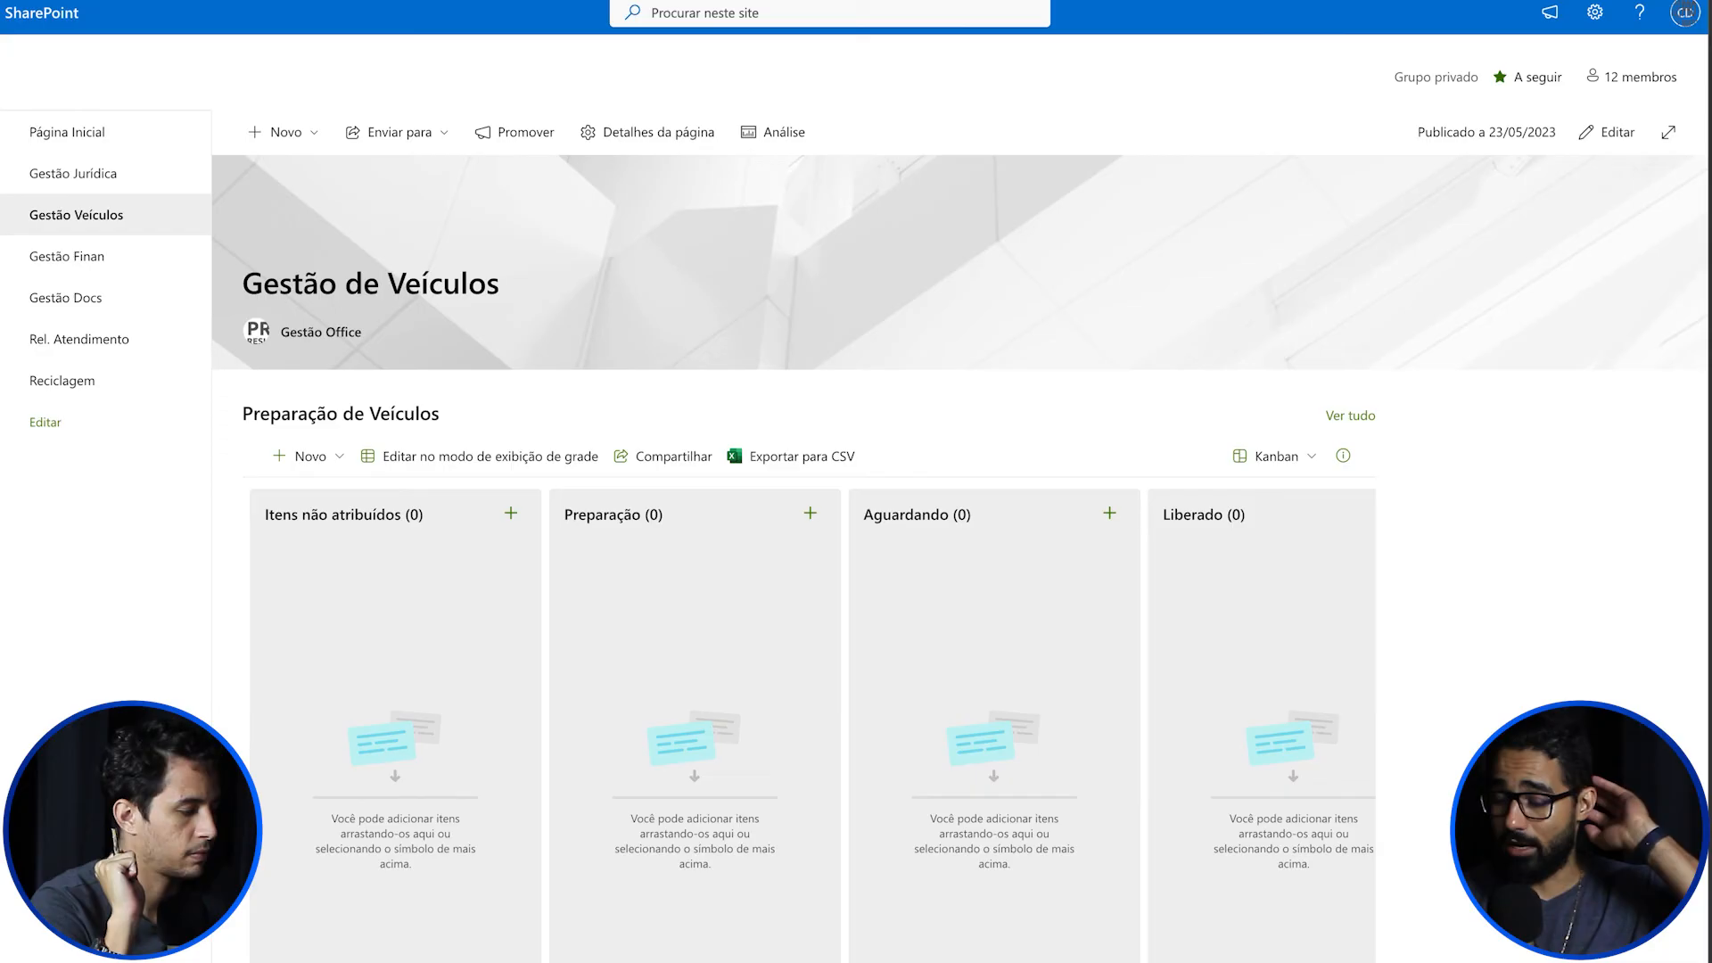
scroll(812, 713, "right", 3)
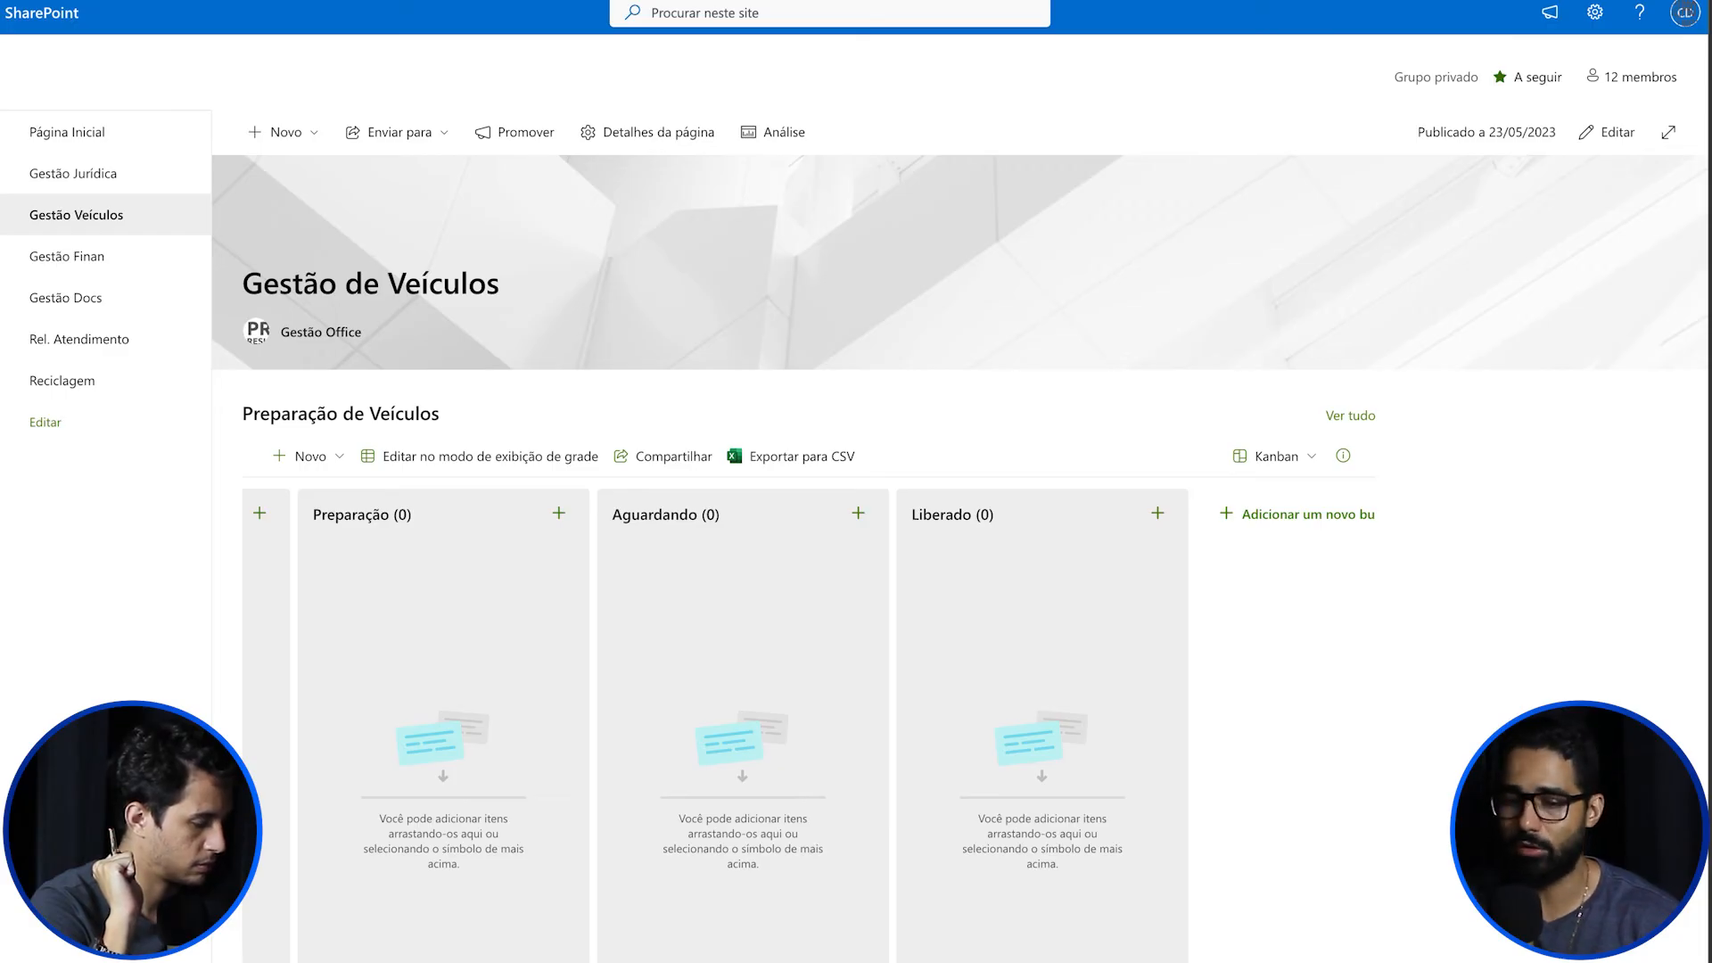
Step: Open the Gestão Finan page and compare the Financeiro list's Kanban and Kanban2 views
left_click(68, 257)
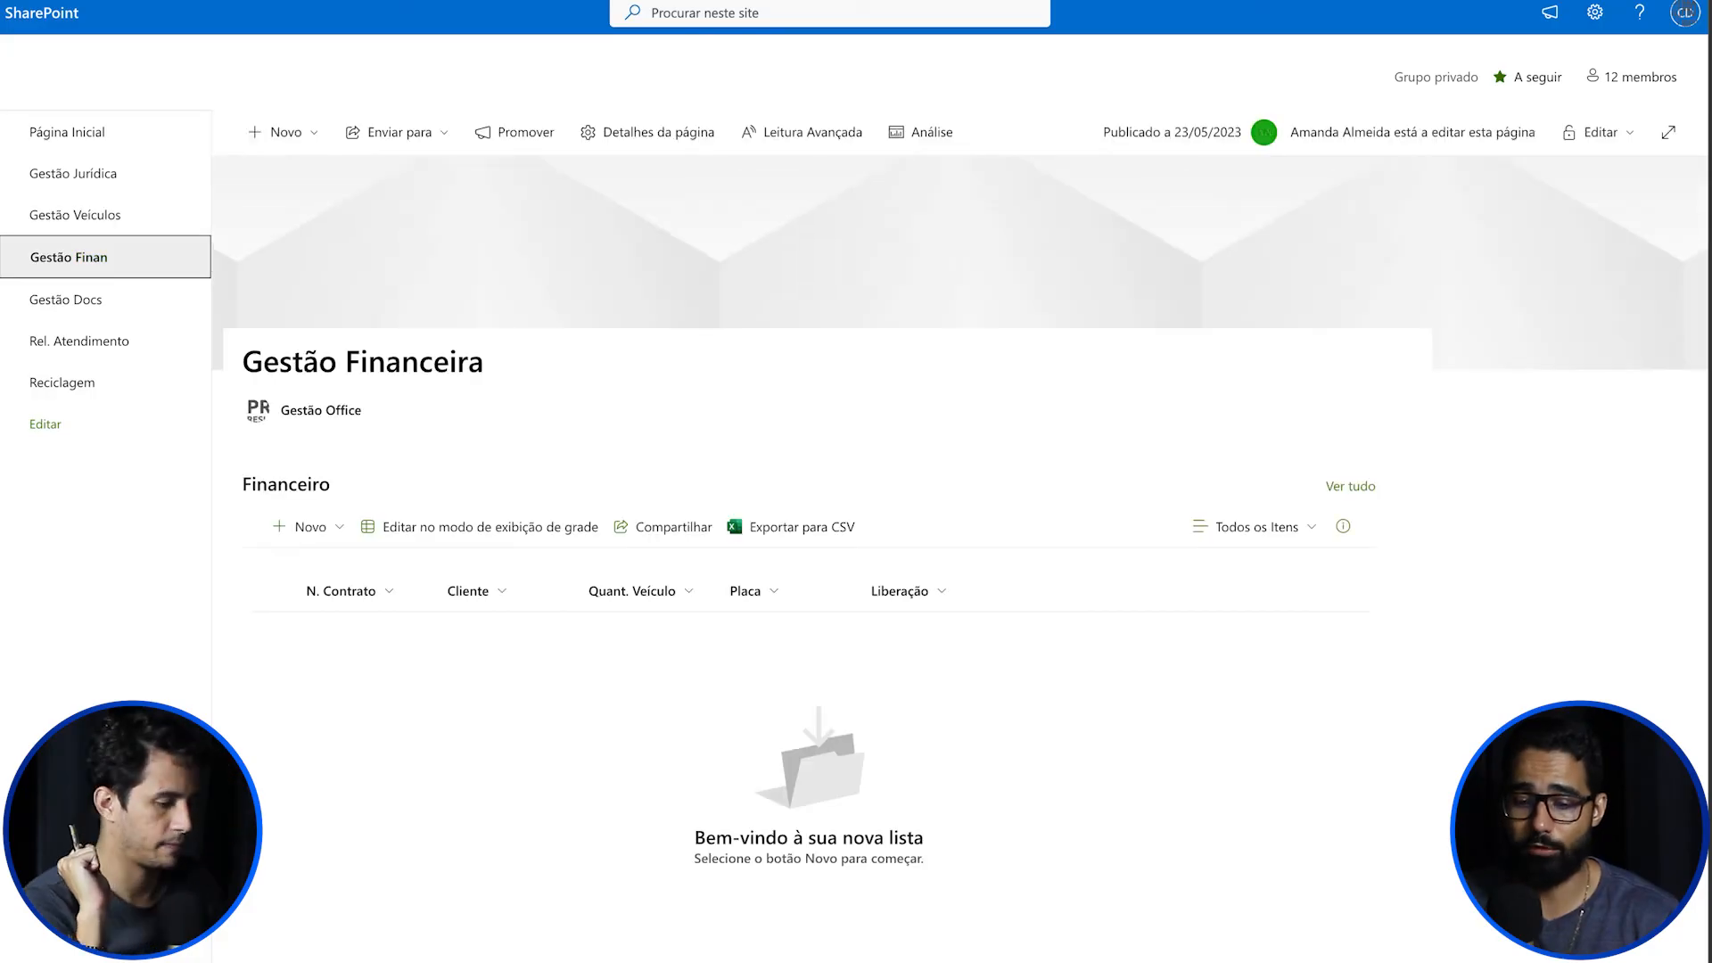
left_click(1253, 526)
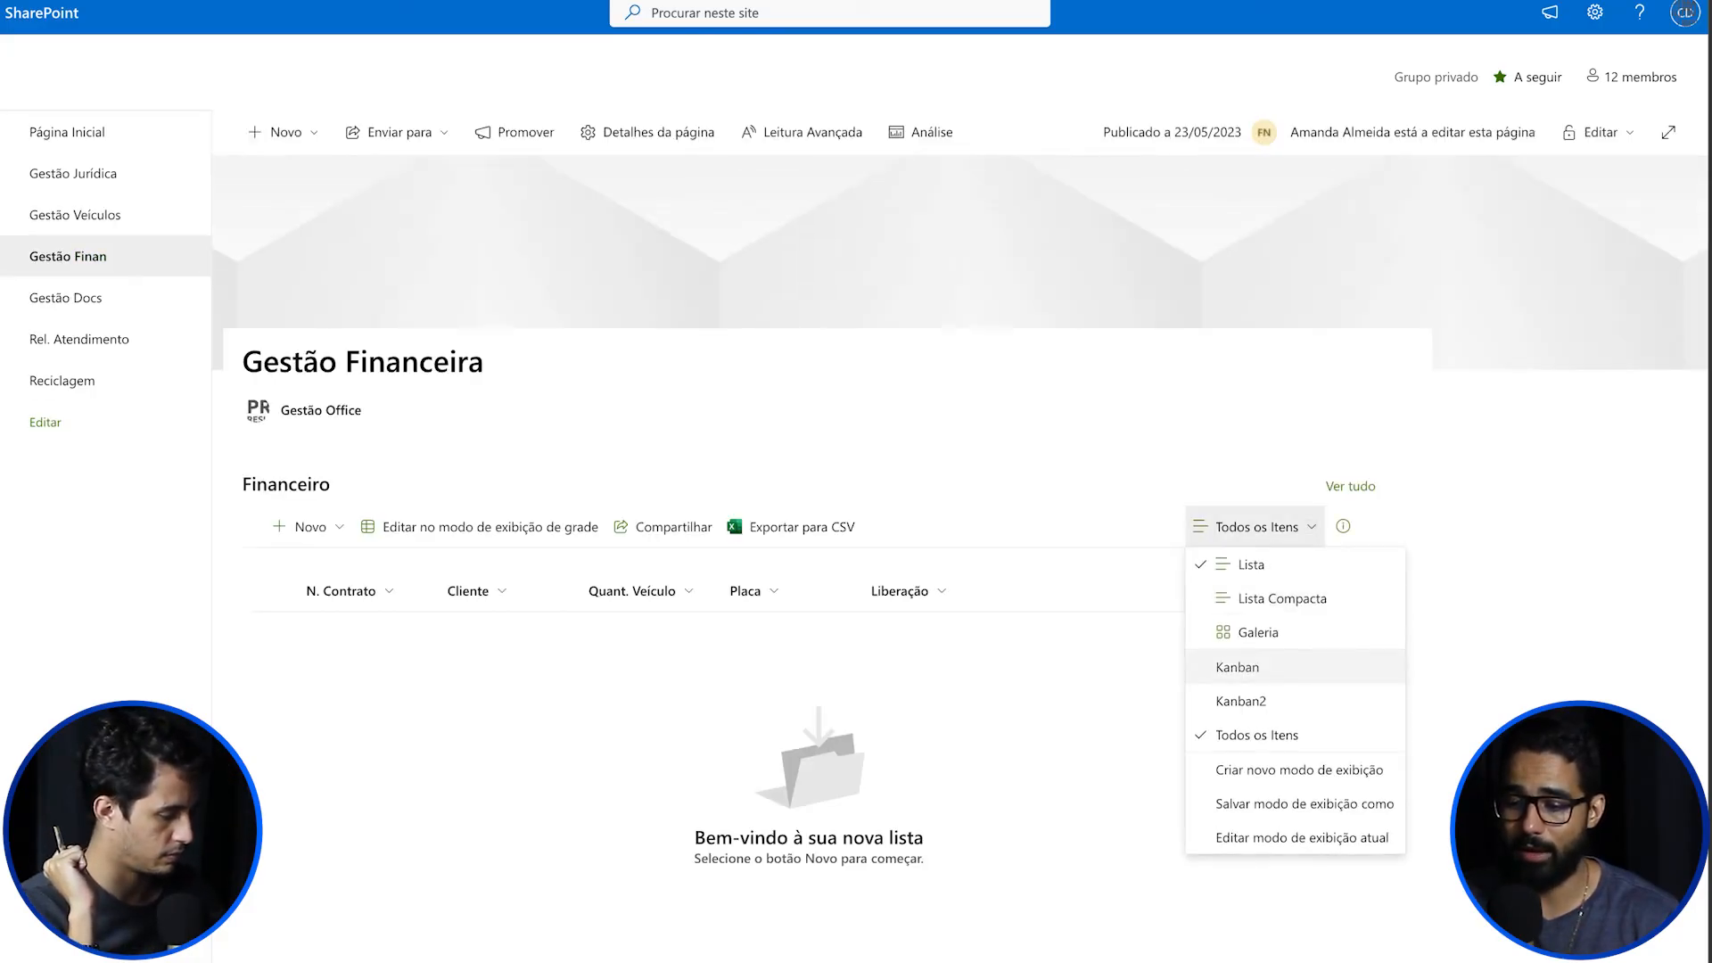
left_click(1238, 667)
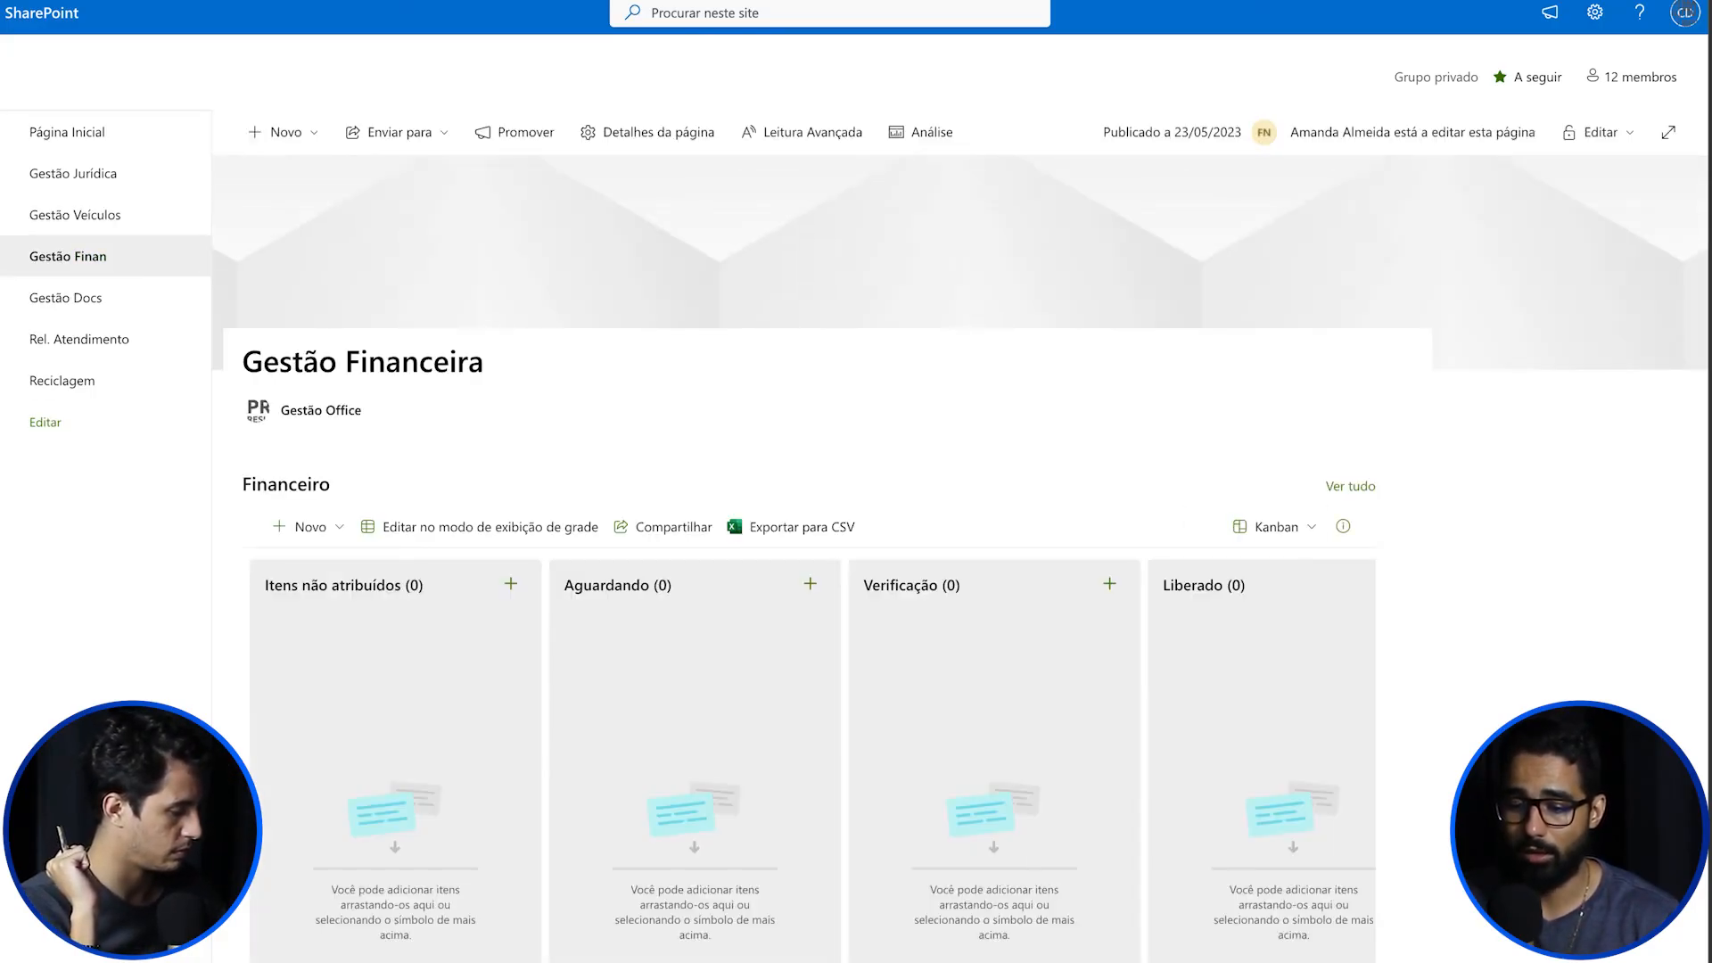
left_click(1273, 526)
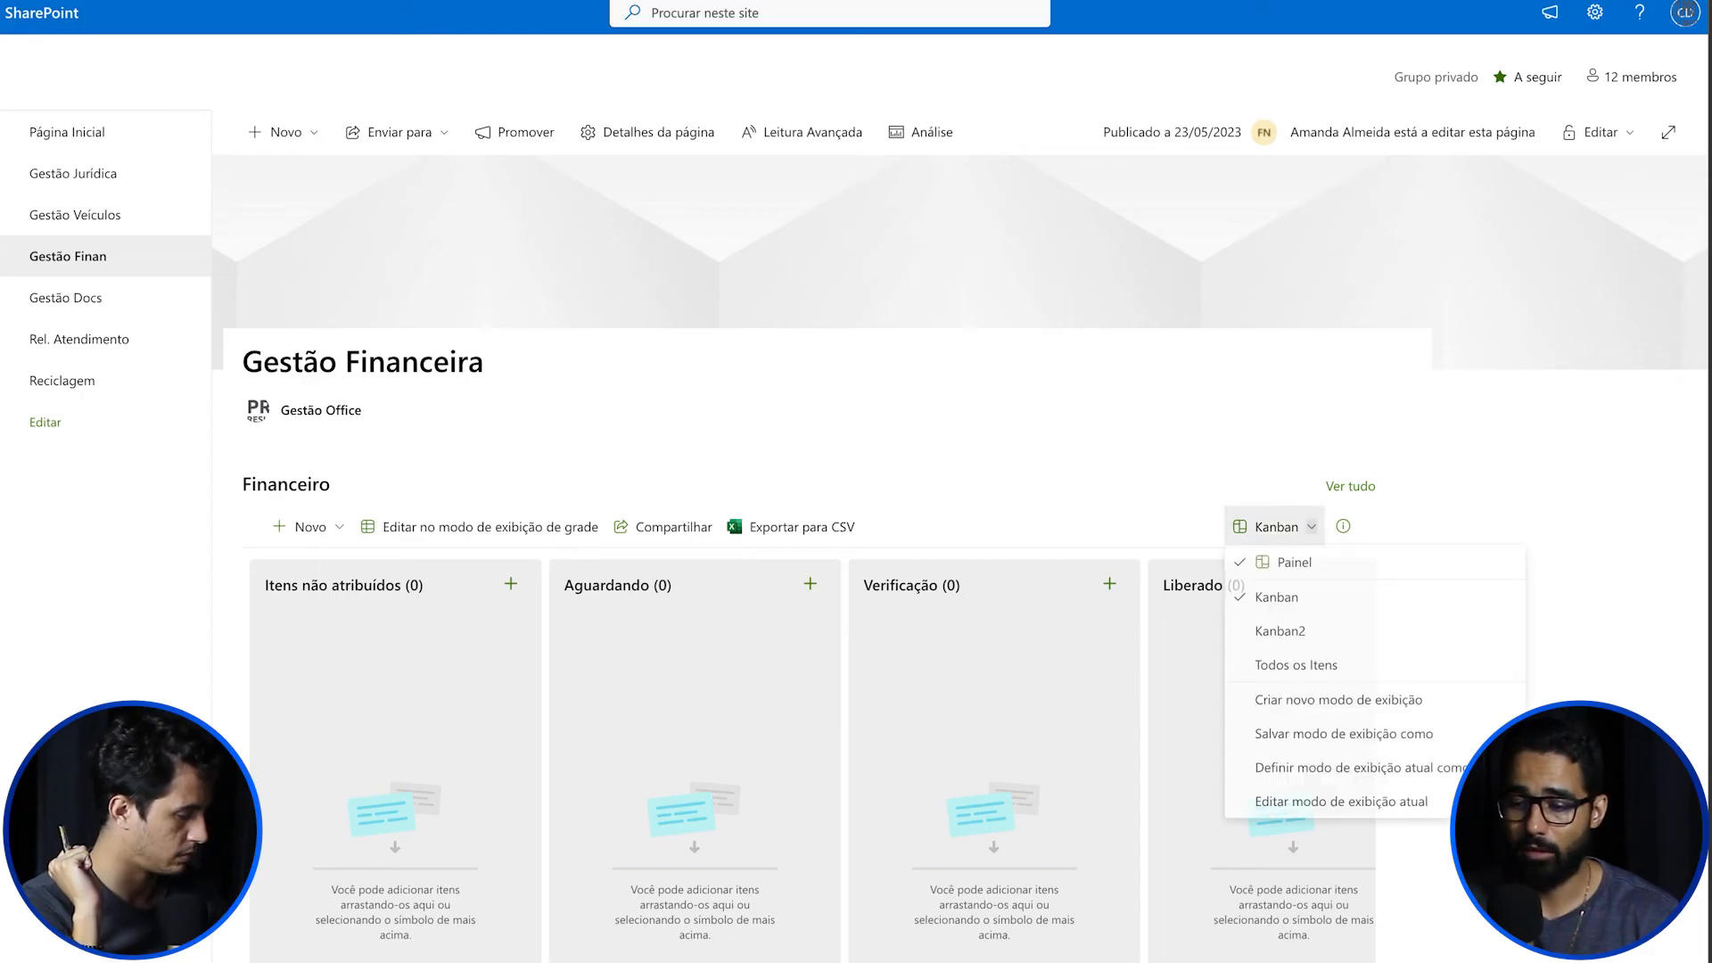
left_click(1279, 633)
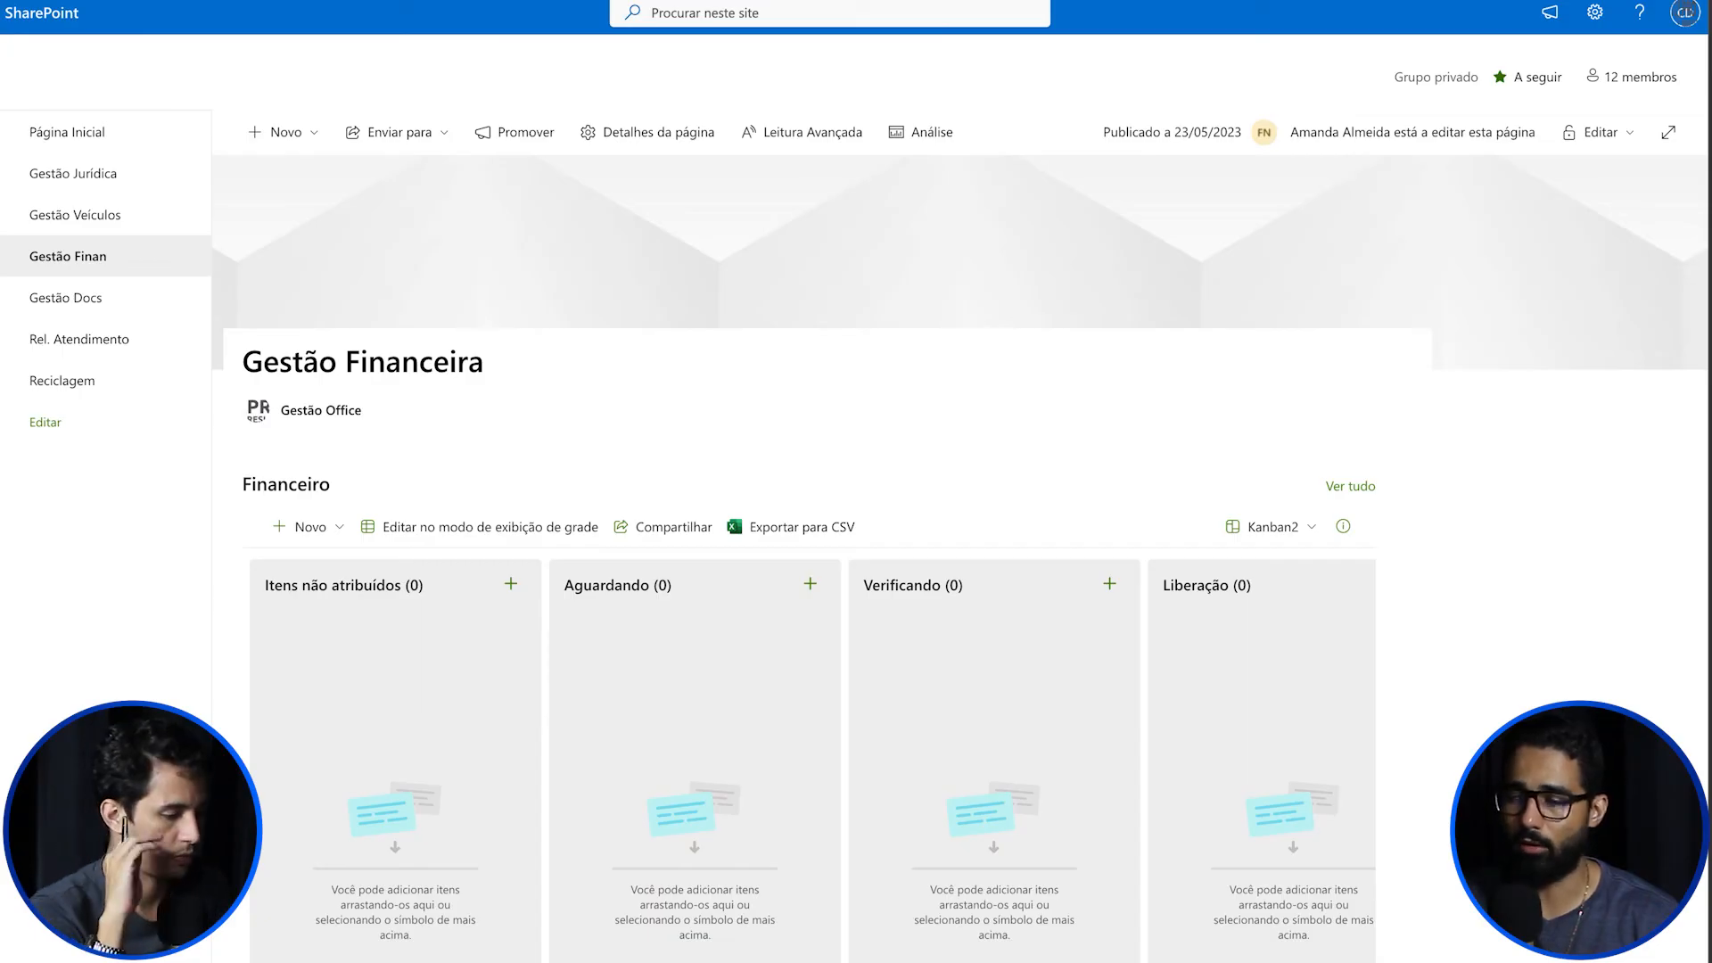
scroll(809, 761, "right", 3)
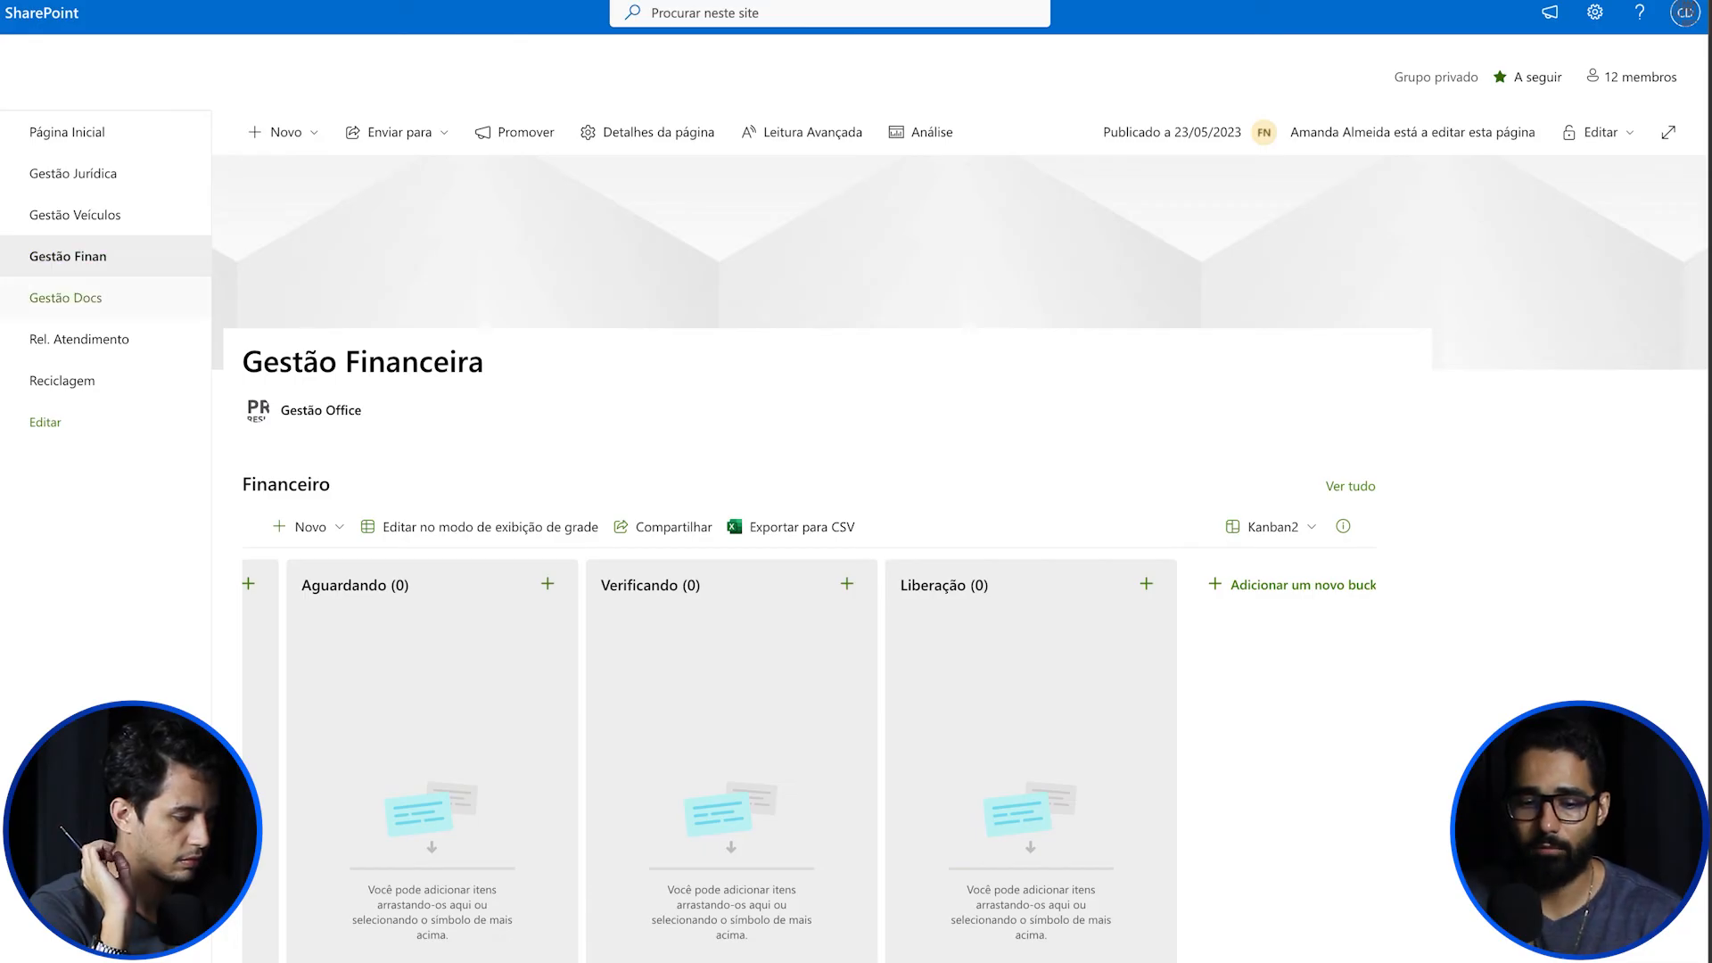
Step: Open the Gestão Docs page and review the Documentação list in its Kanban view
left_click(66, 298)
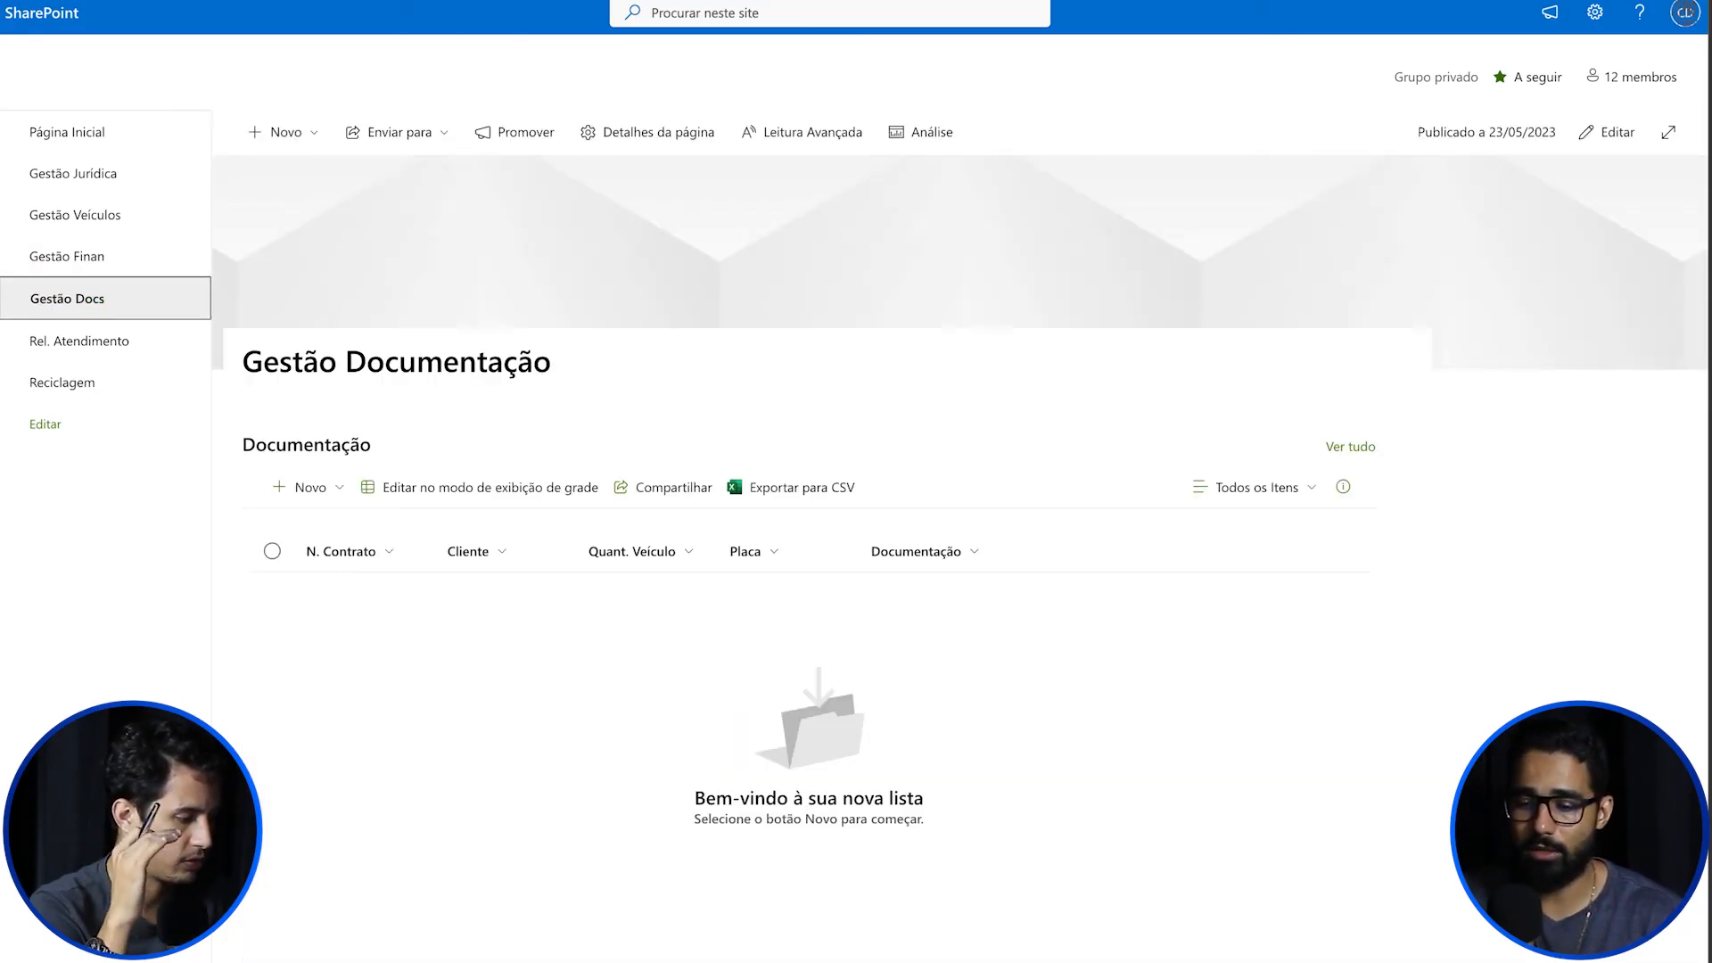
left_click(1253, 486)
left_click(1237, 628)
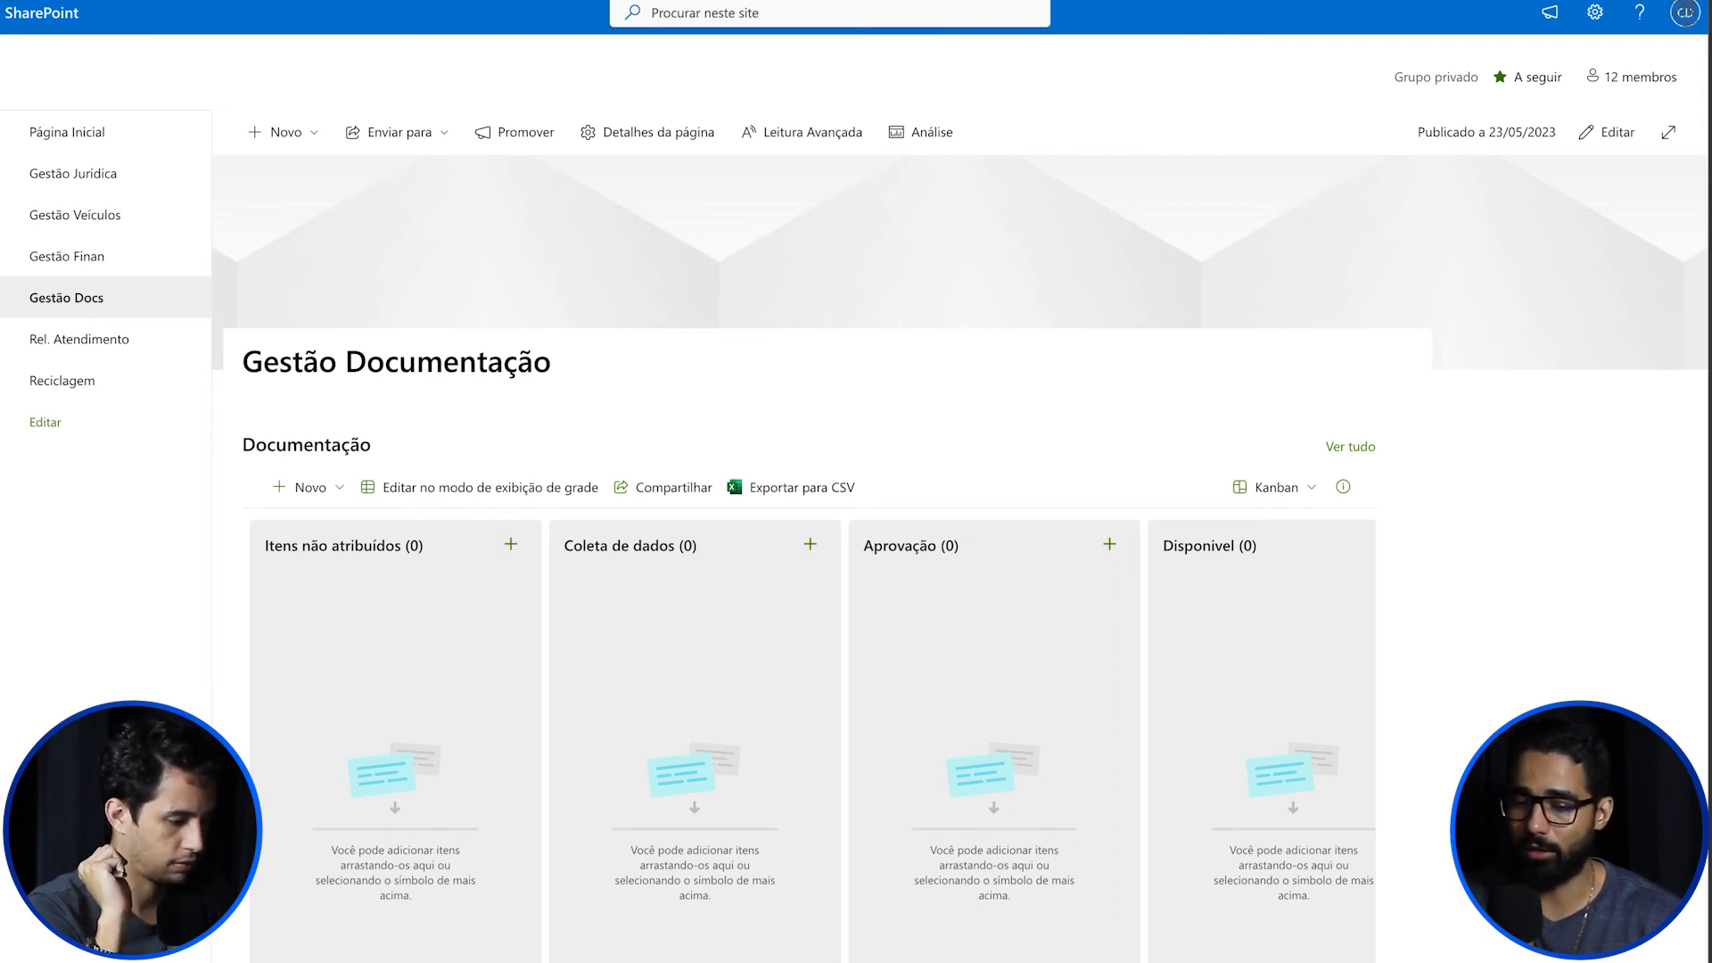
scroll(810, 713, "right", 3)
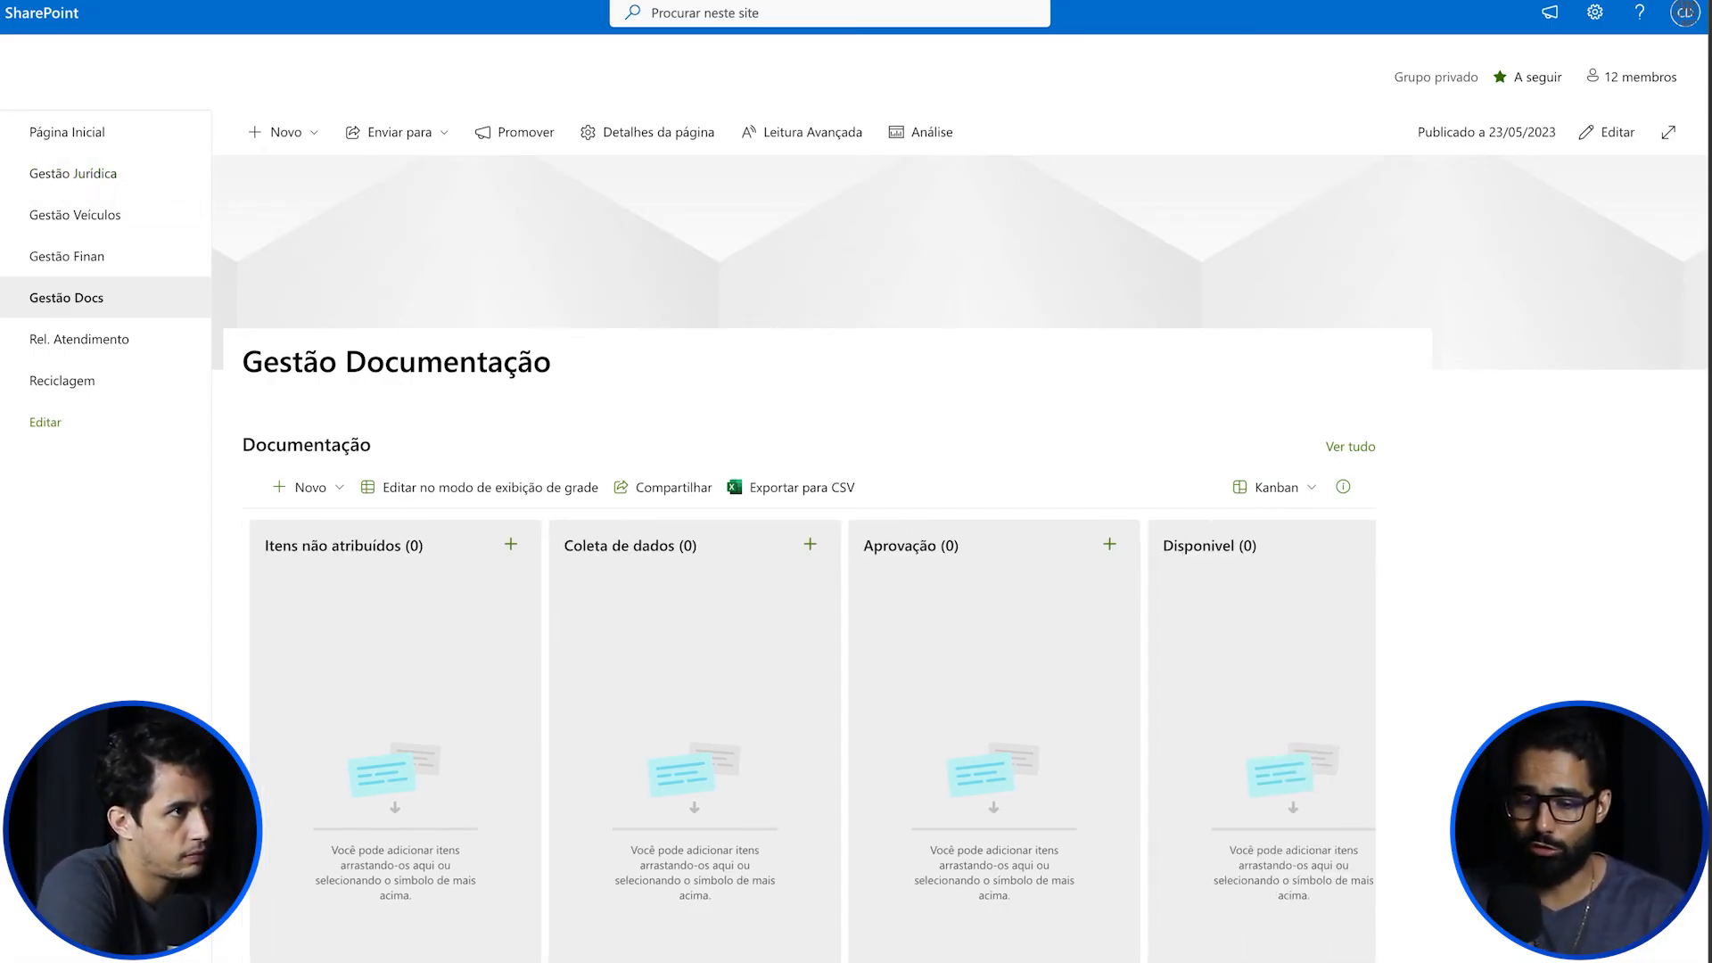
Step: Open the new-item form for the Documentação list, and do the same for Financeiro on the Gestão Finan page
left_click(303, 487)
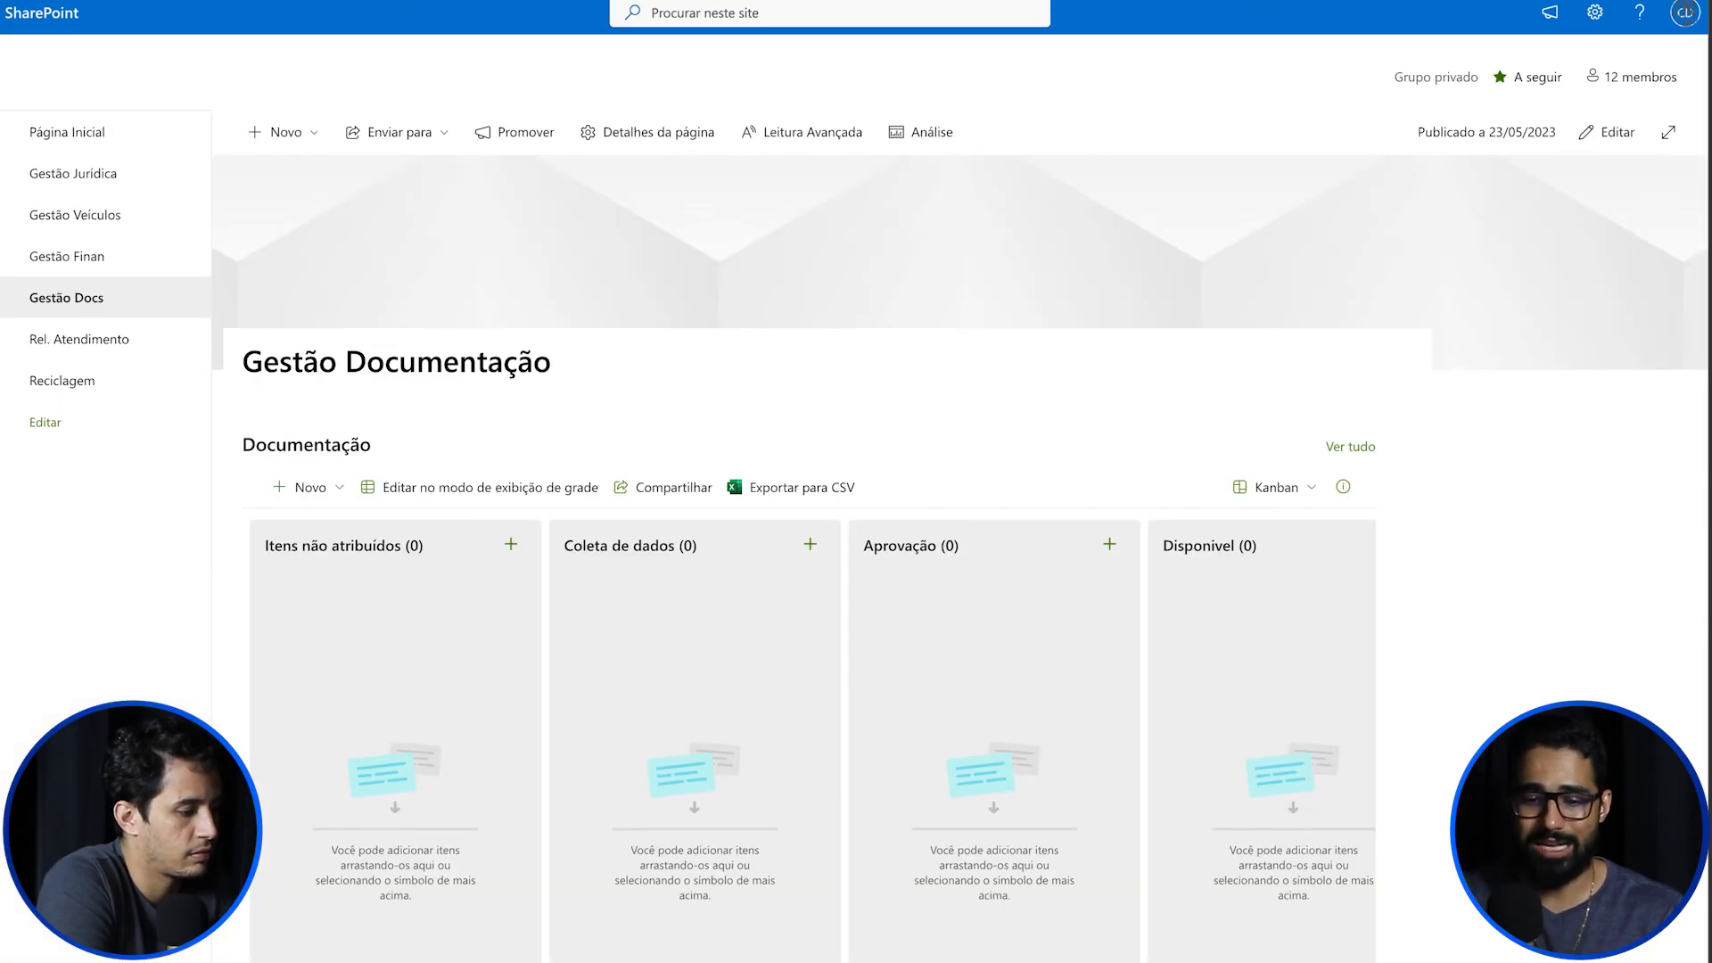
left_click(69, 257)
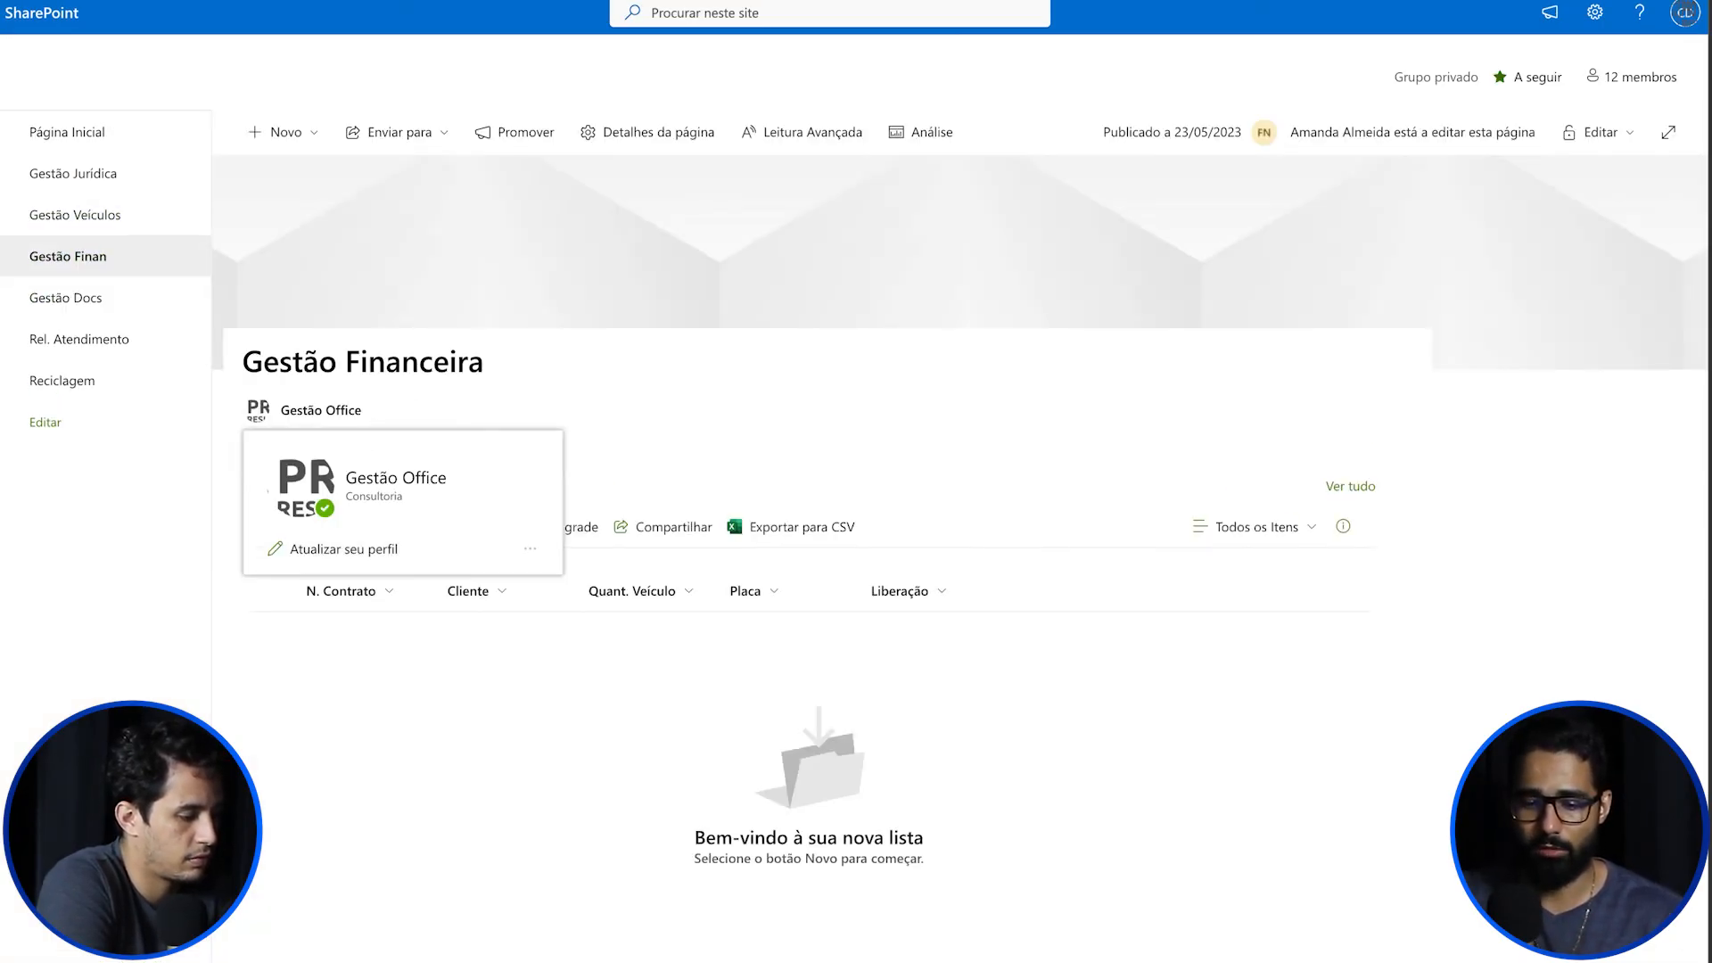
left_click(309, 527)
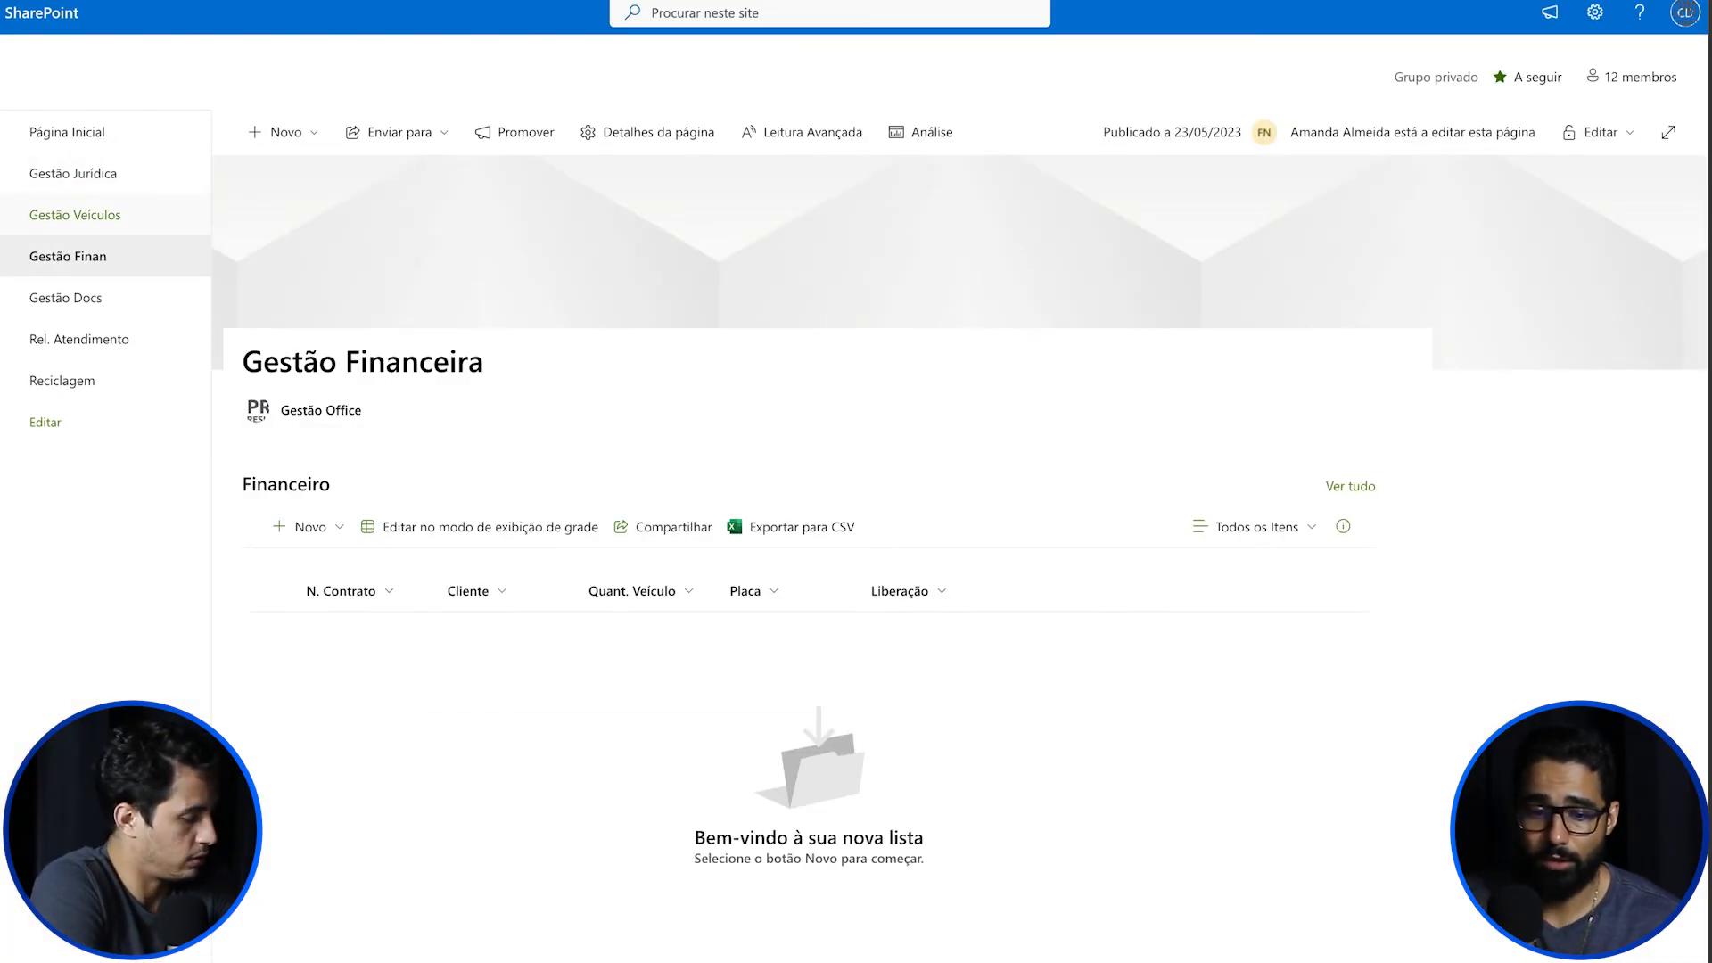
Step: Revisit the Gestão Veículos and Gestão Jurídica pages, view a new-item form's fields, and return to Gestão Docs
left_click(76, 215)
left_click(75, 174)
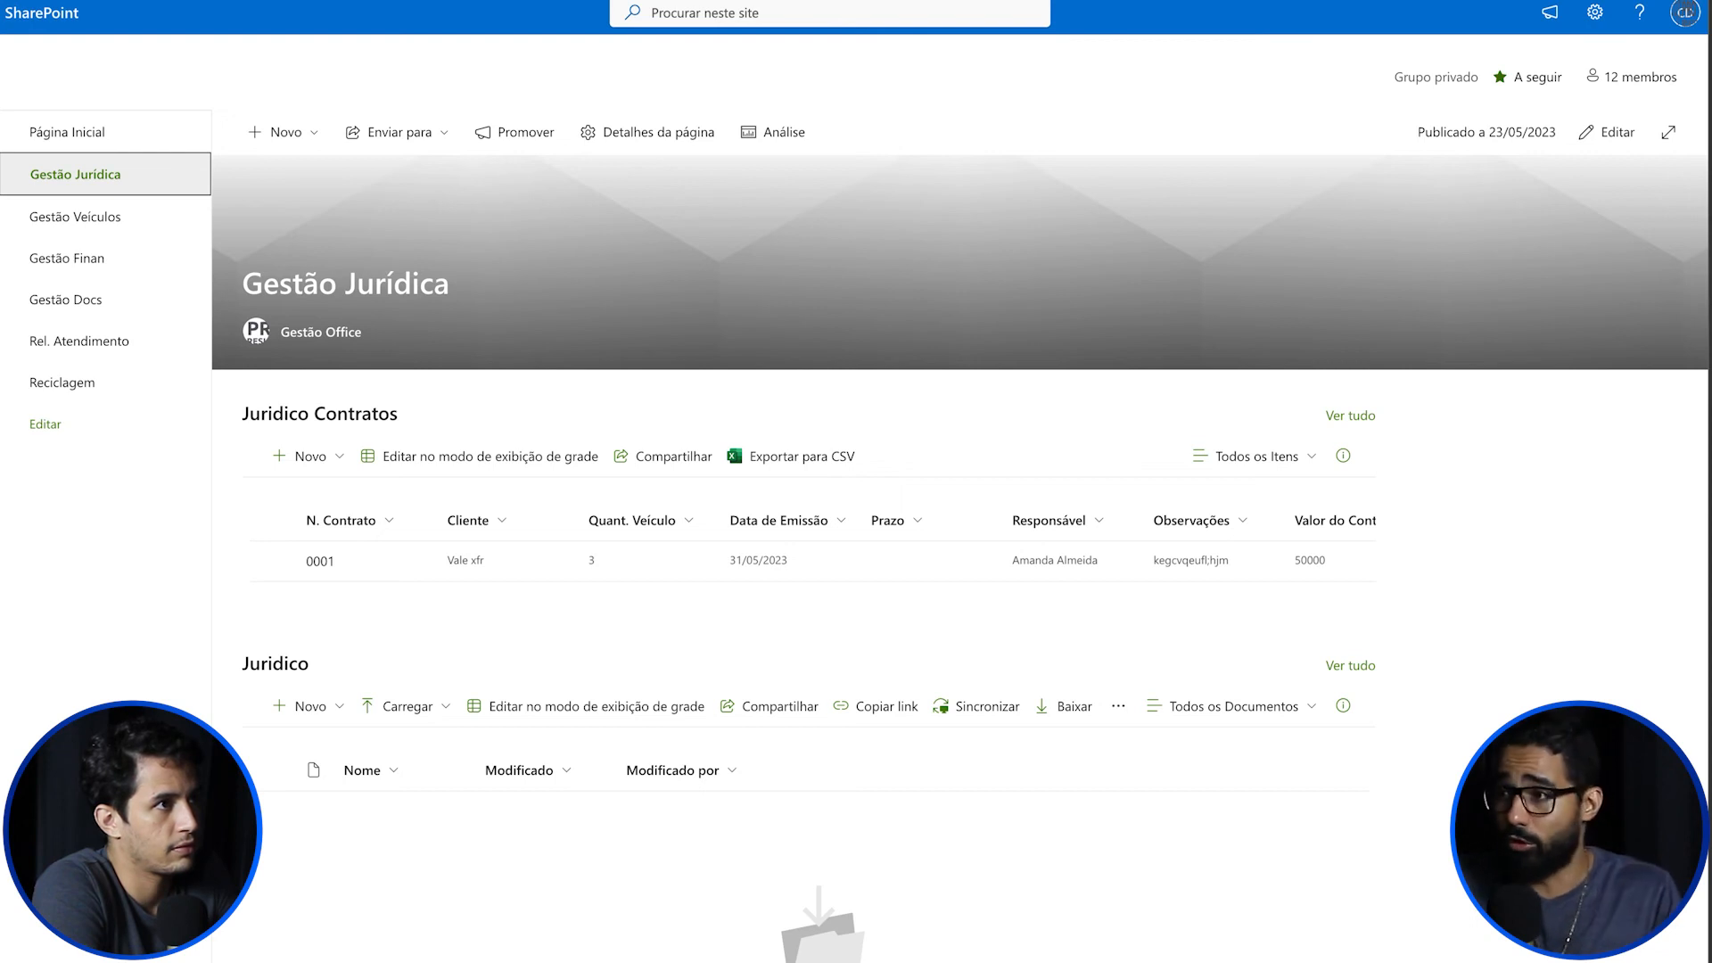
scroll(586, 707, "down", 3)
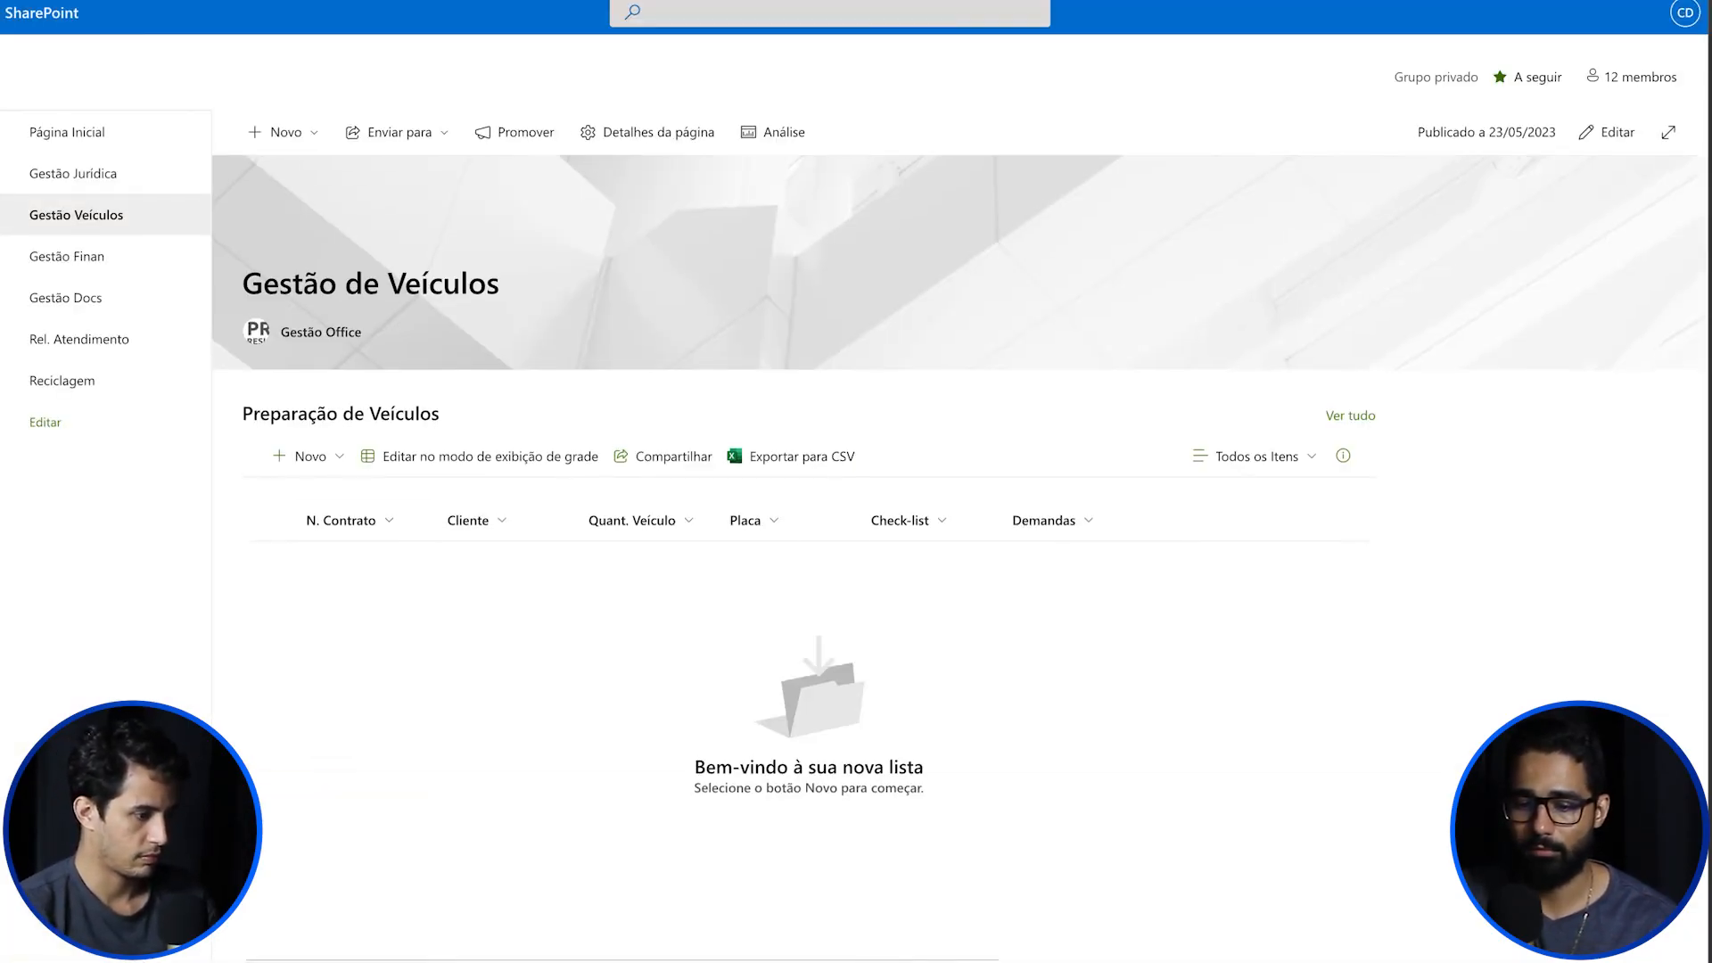
scroll(959, 559, "down", 1)
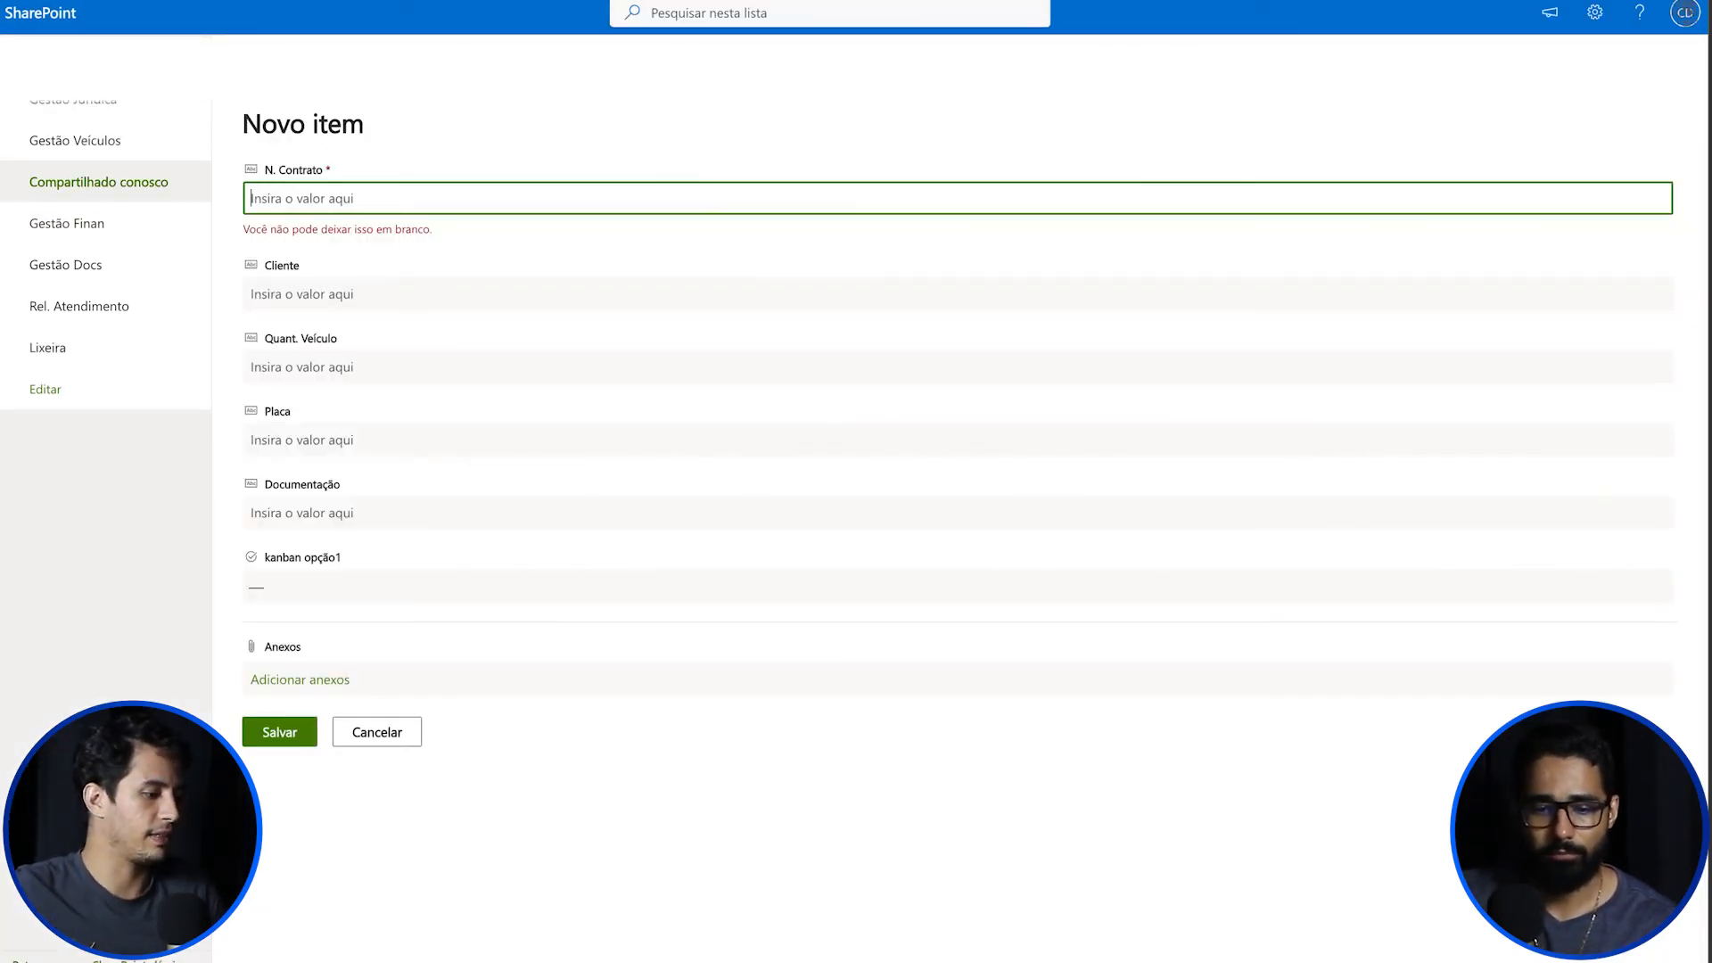
left_click(66, 265)
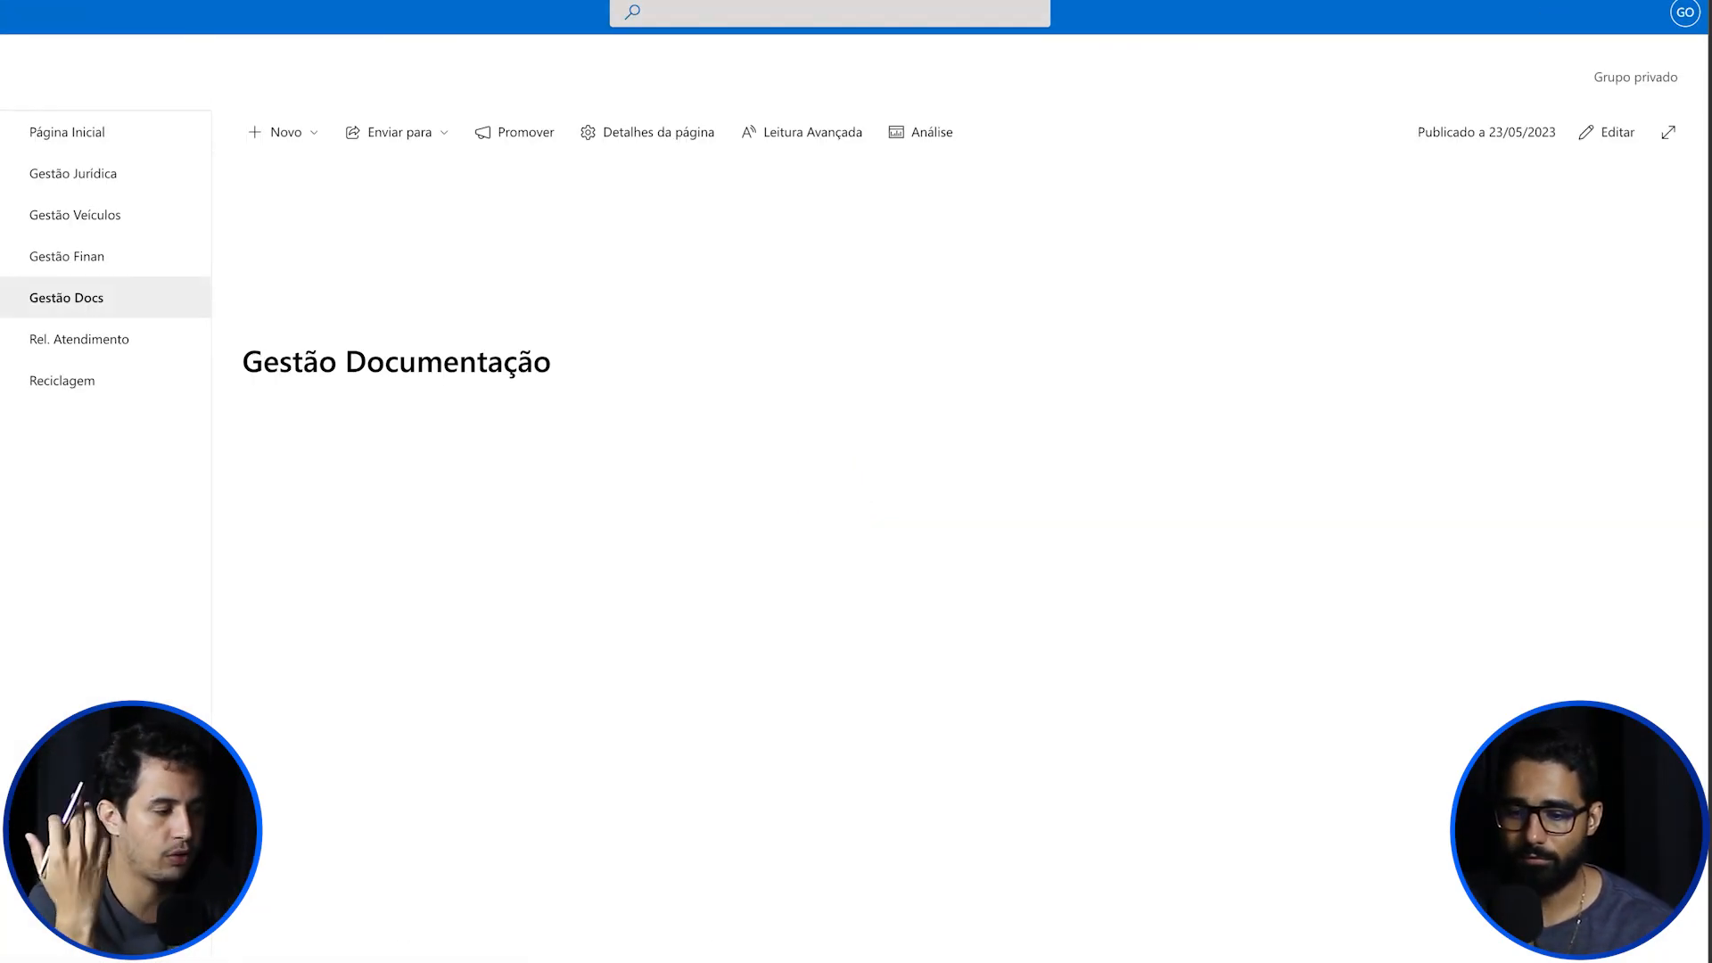